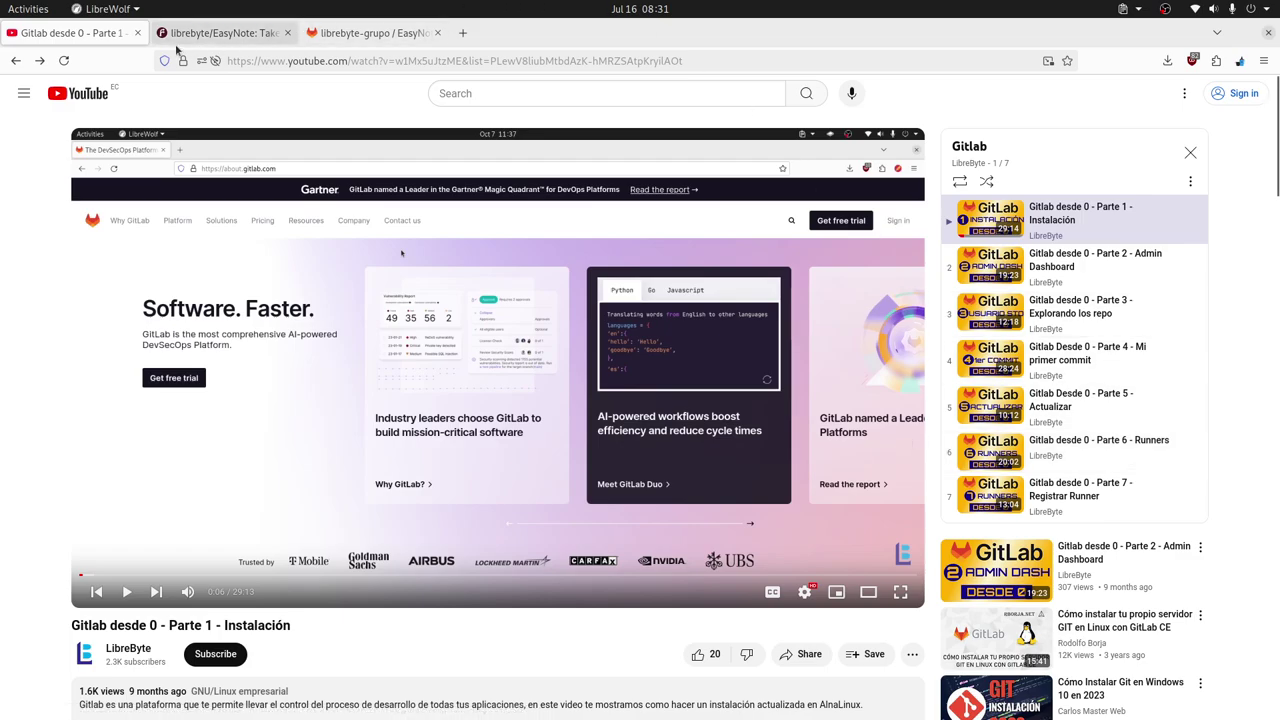
# Switch to the librebyte-grupo / EasyNote GitLab tab to view the project page.
pyautogui.click(355, 35)
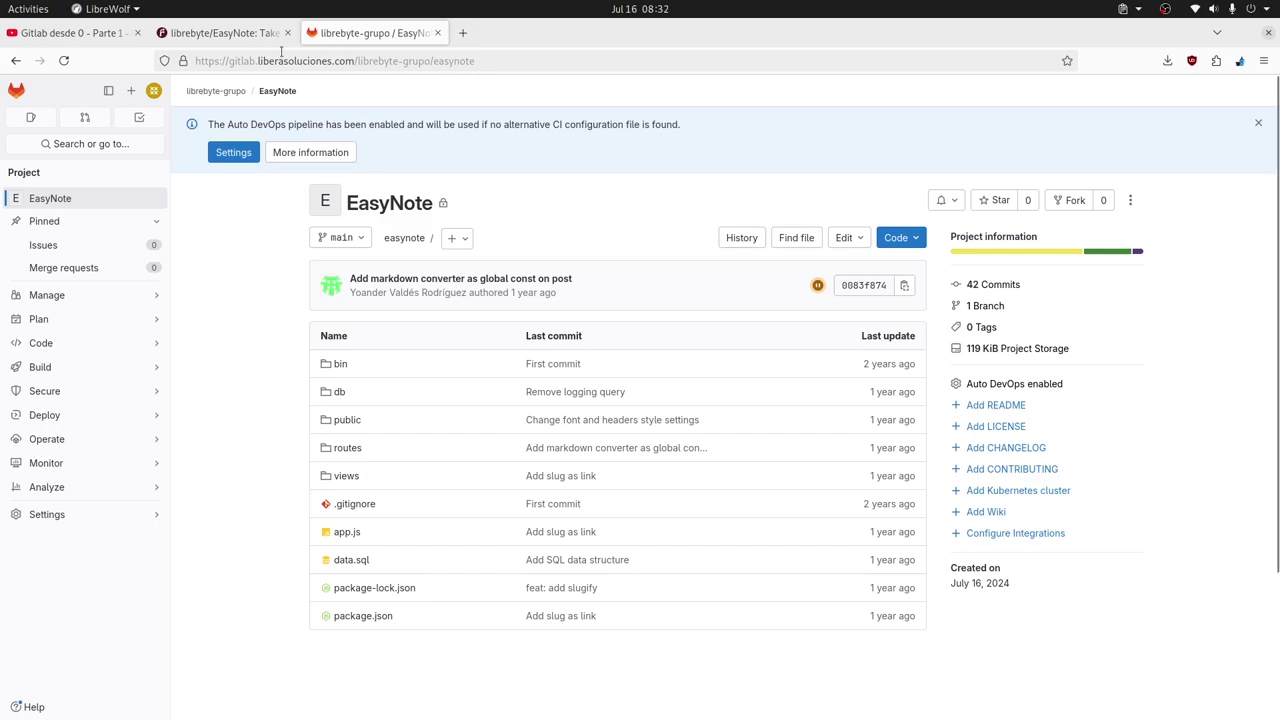
# Switch to the Forgejo tab showing the librebyte/EasyNote repository.
pyautogui.click(236, 35)
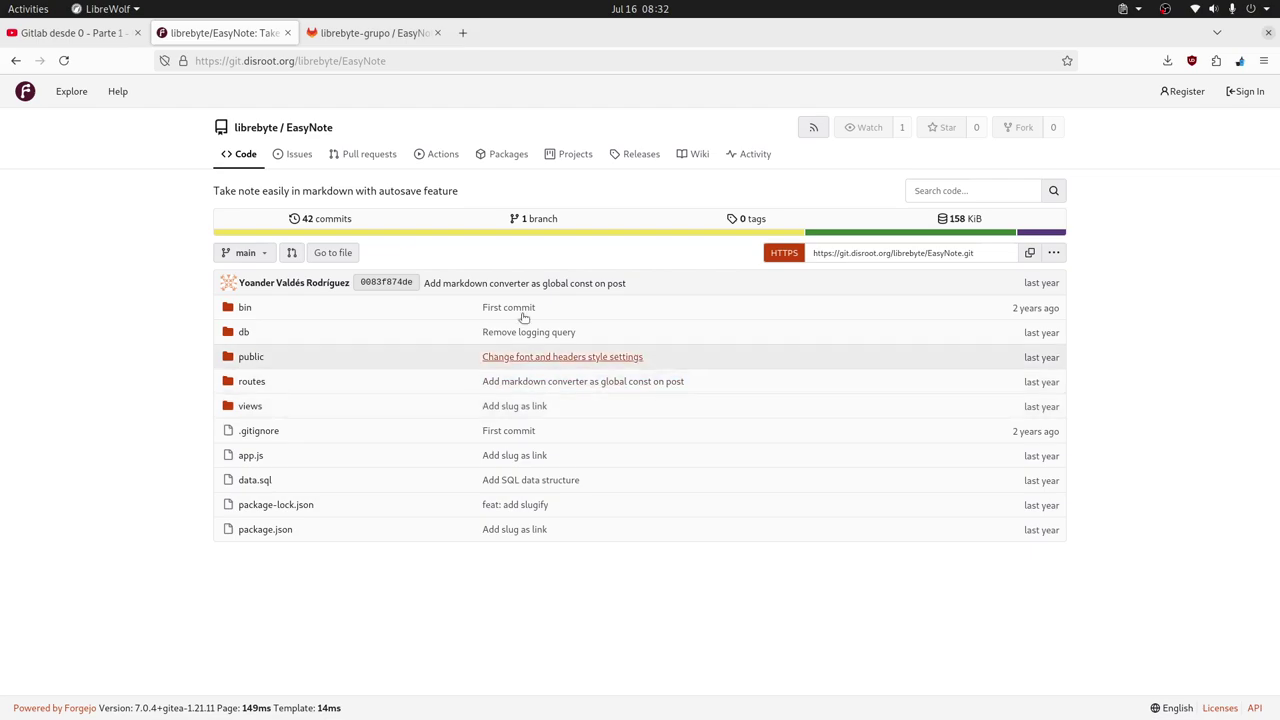
# Compare the Forgejo and GitLab EasyNote tabs (42 commits, one branch), ending on GitLab.
pyautogui.click(395, 33)
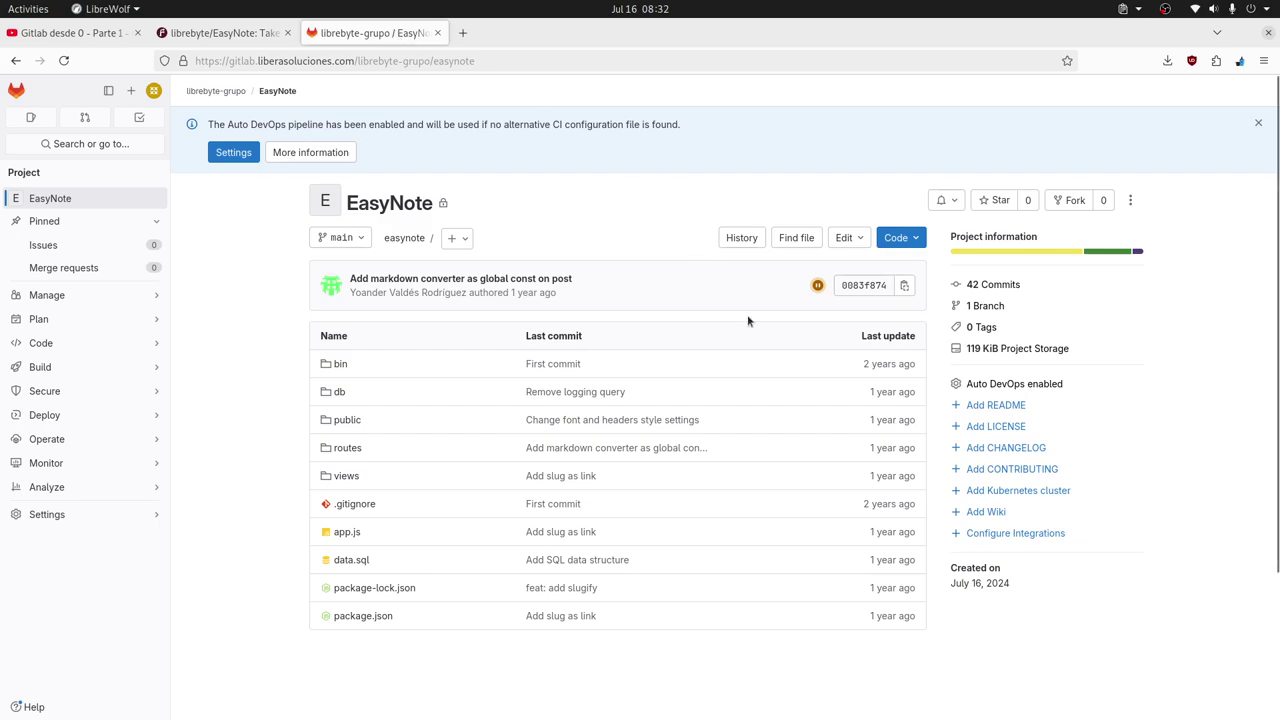
pyautogui.click(226, 33)
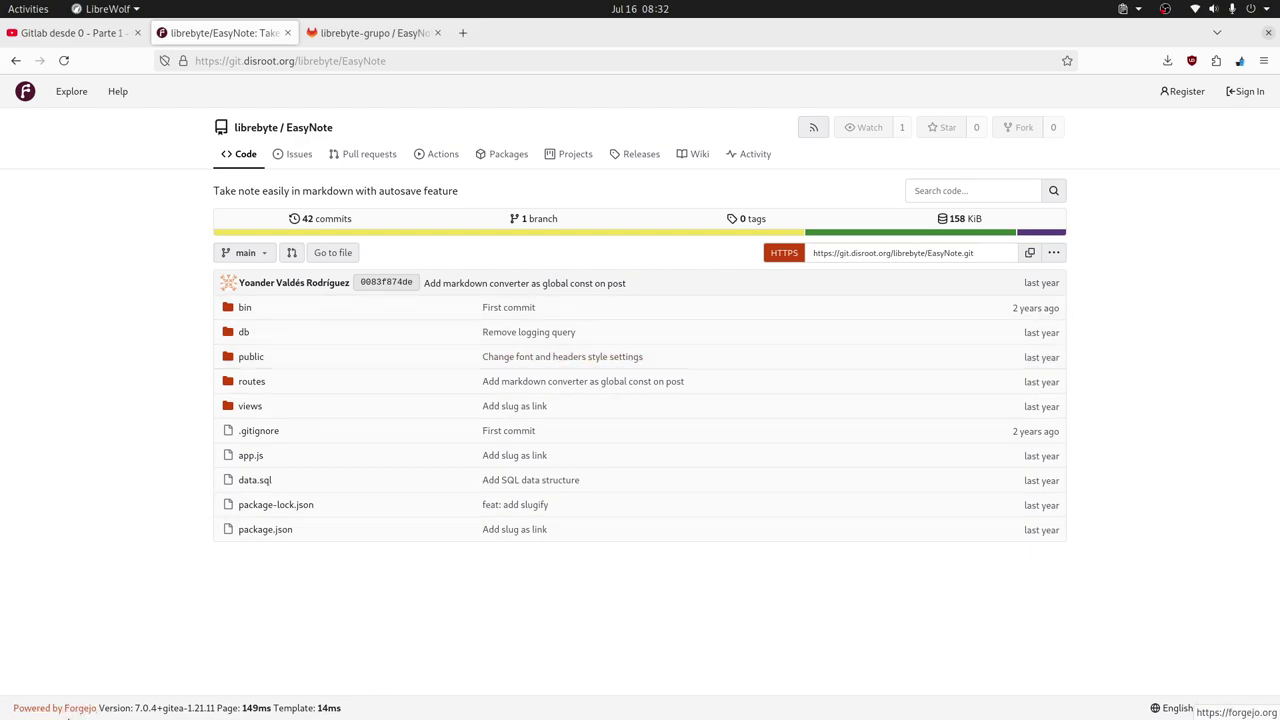
pyautogui.click(376, 33)
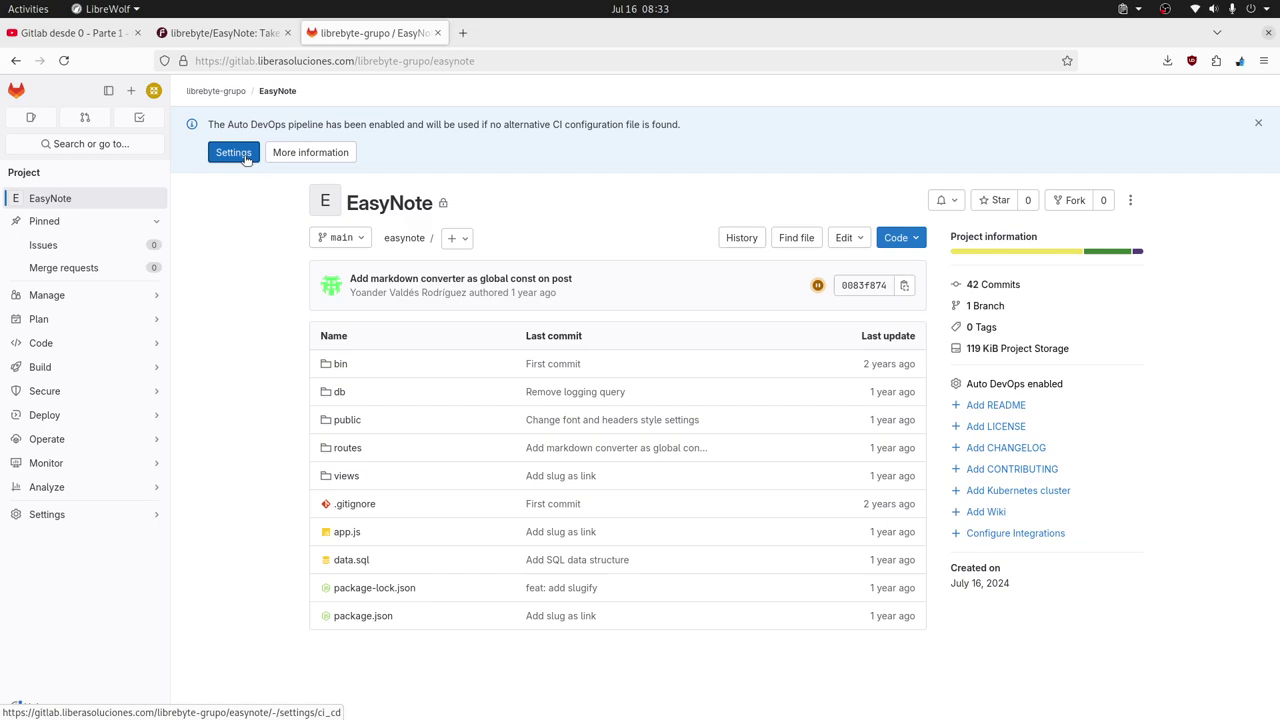
pyautogui.middleClick(245, 158)
pyautogui.click(530, 37)
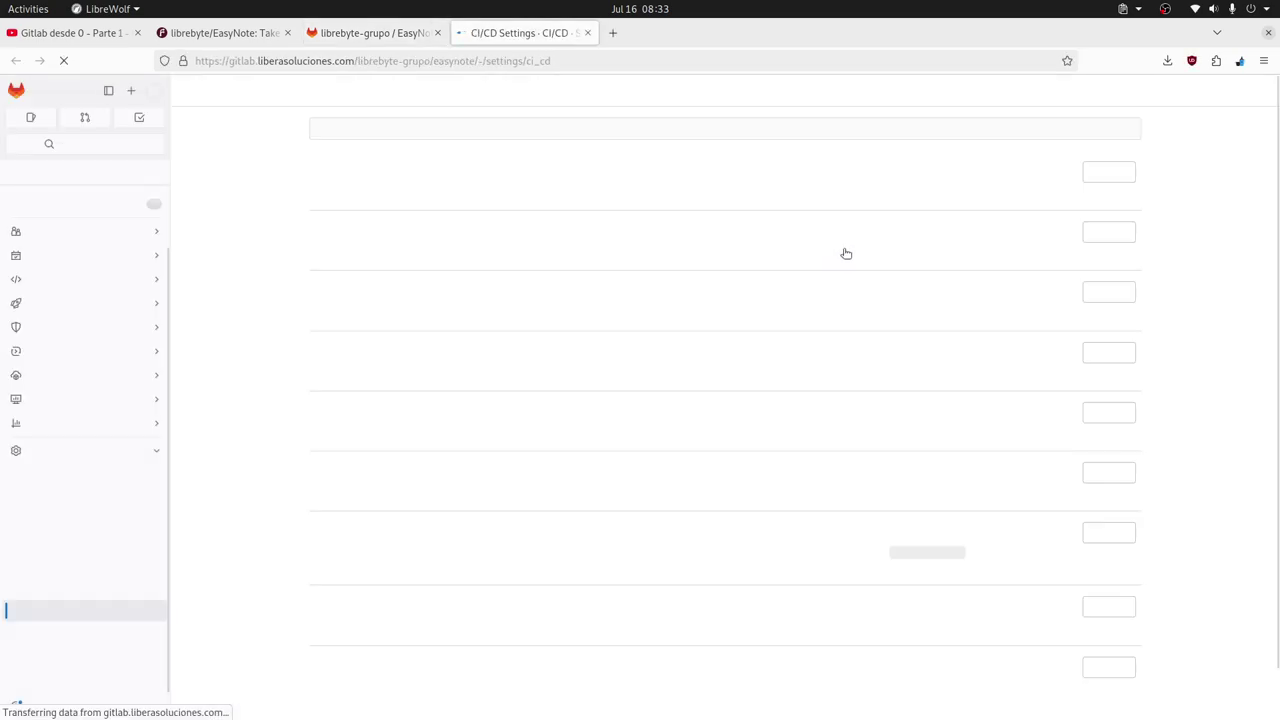
pyautogui.click(1105, 231)
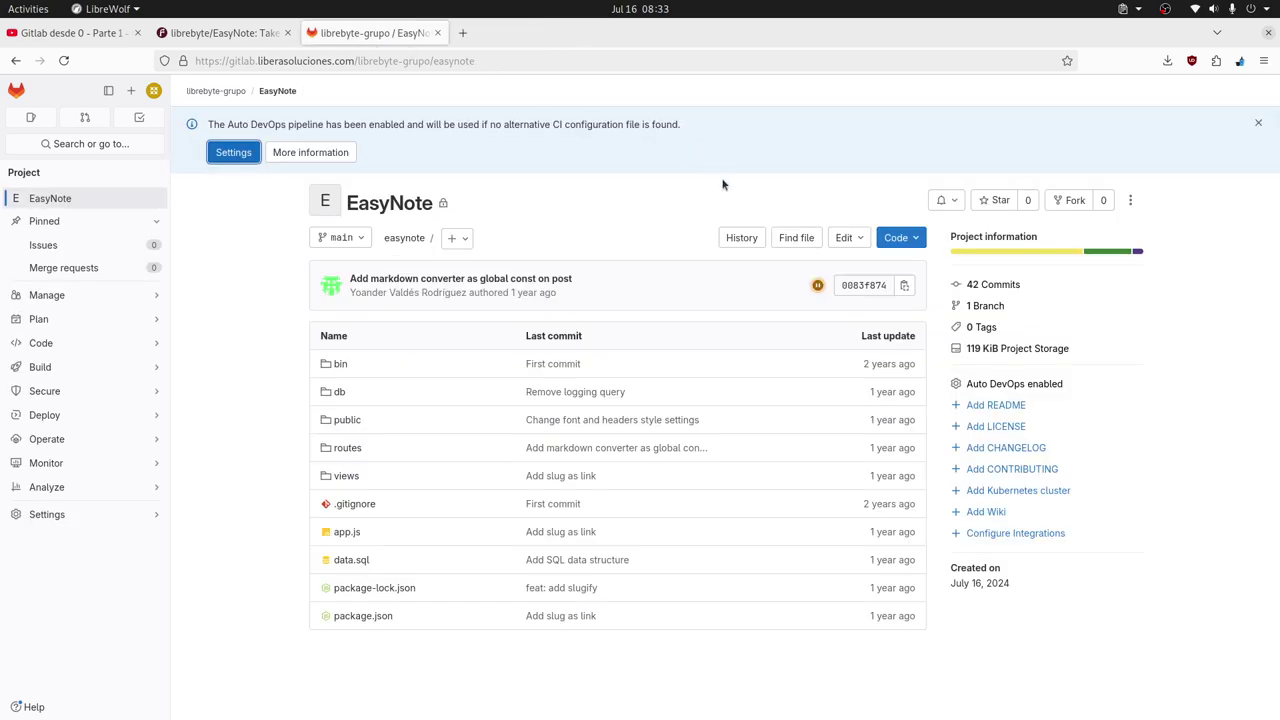
# Open pipeline #4 from the latest commit's Pending status to inspect its stuck jobs.
pyautogui.click(818, 289)
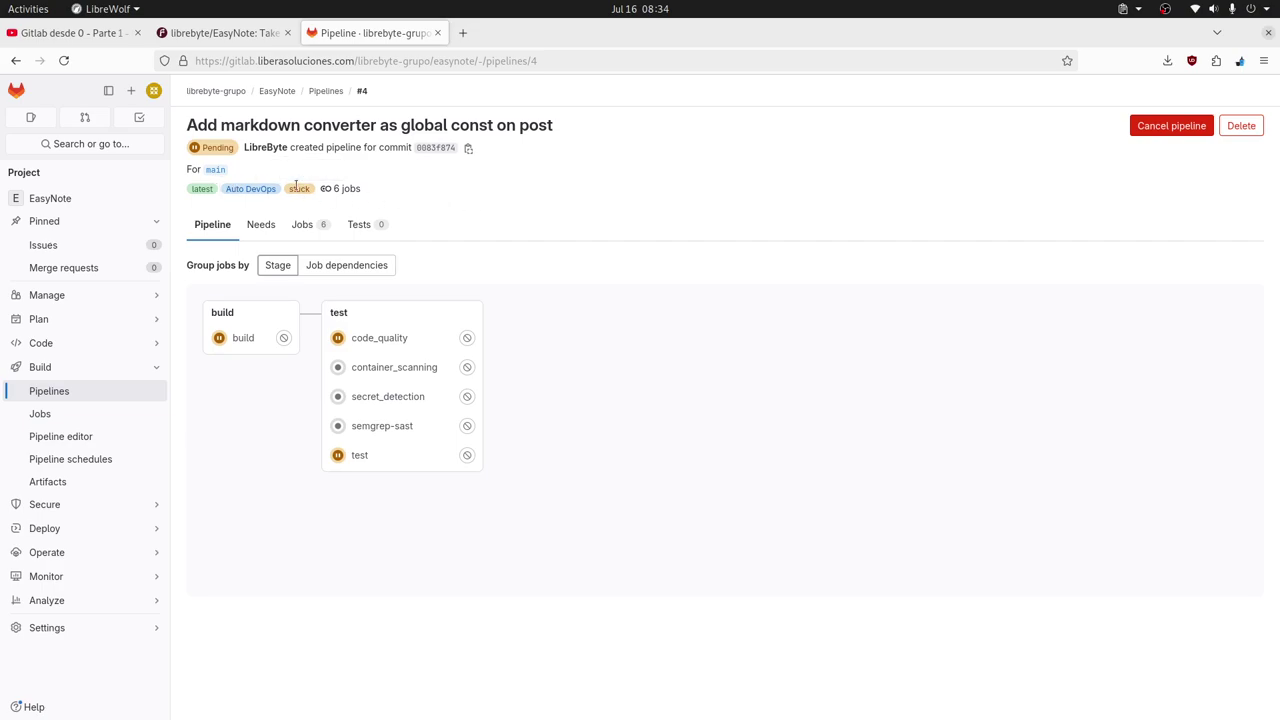
pyautogui.moveTo(299, 186)
pyautogui.moveTo(95, 634)
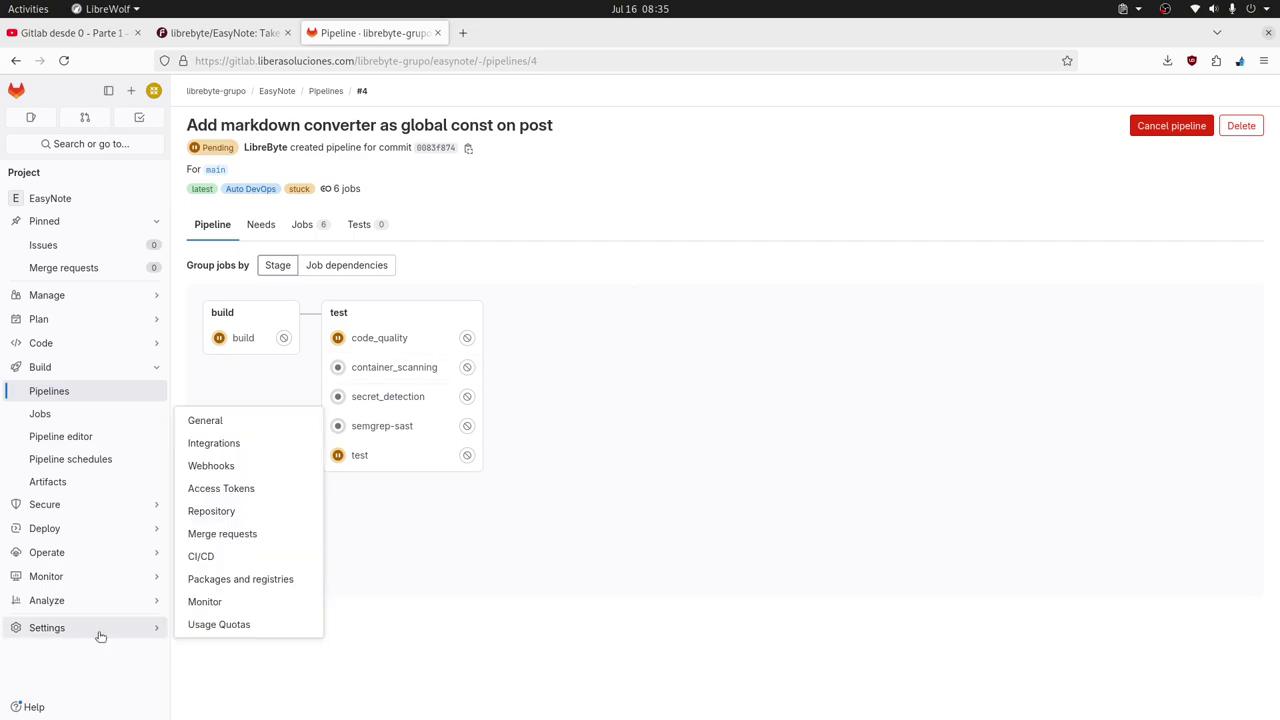
# Open Settings > CI/CD and expand Variables, confirming no project or group variables exist.
pyautogui.click(249, 556)
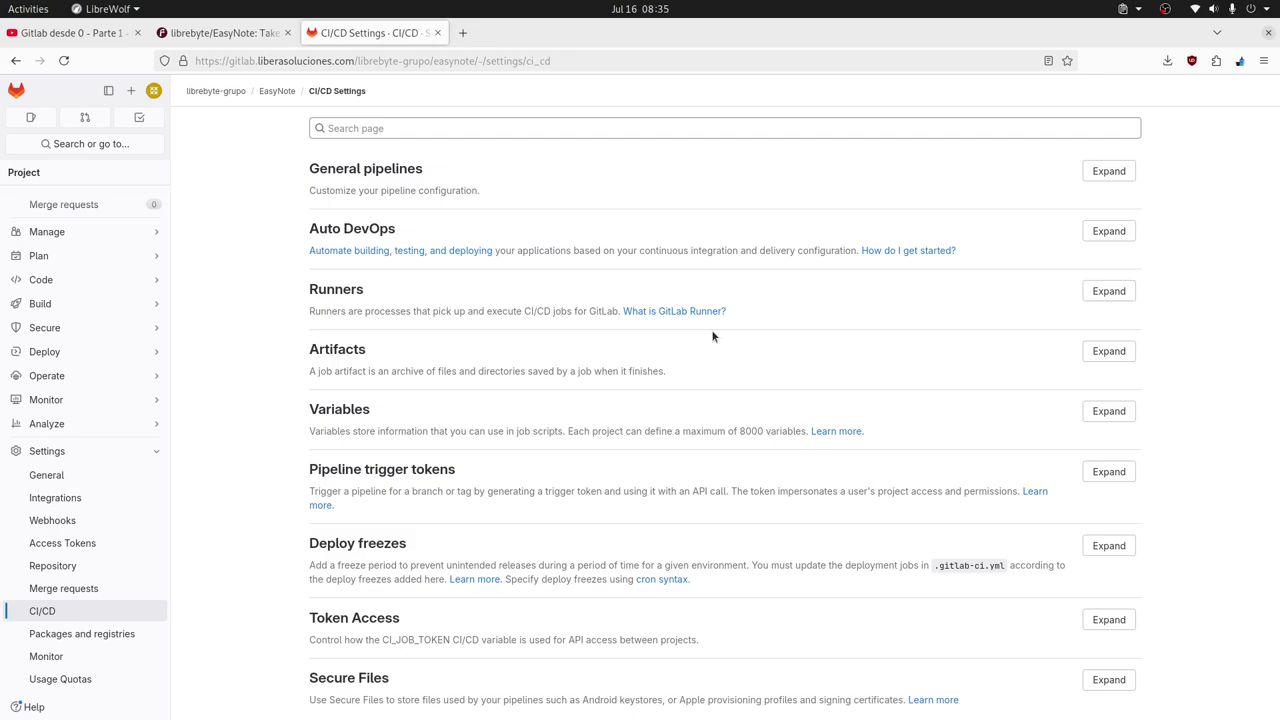
pyautogui.click(1101, 413)
pyautogui.scroll(-3, 915, 479)
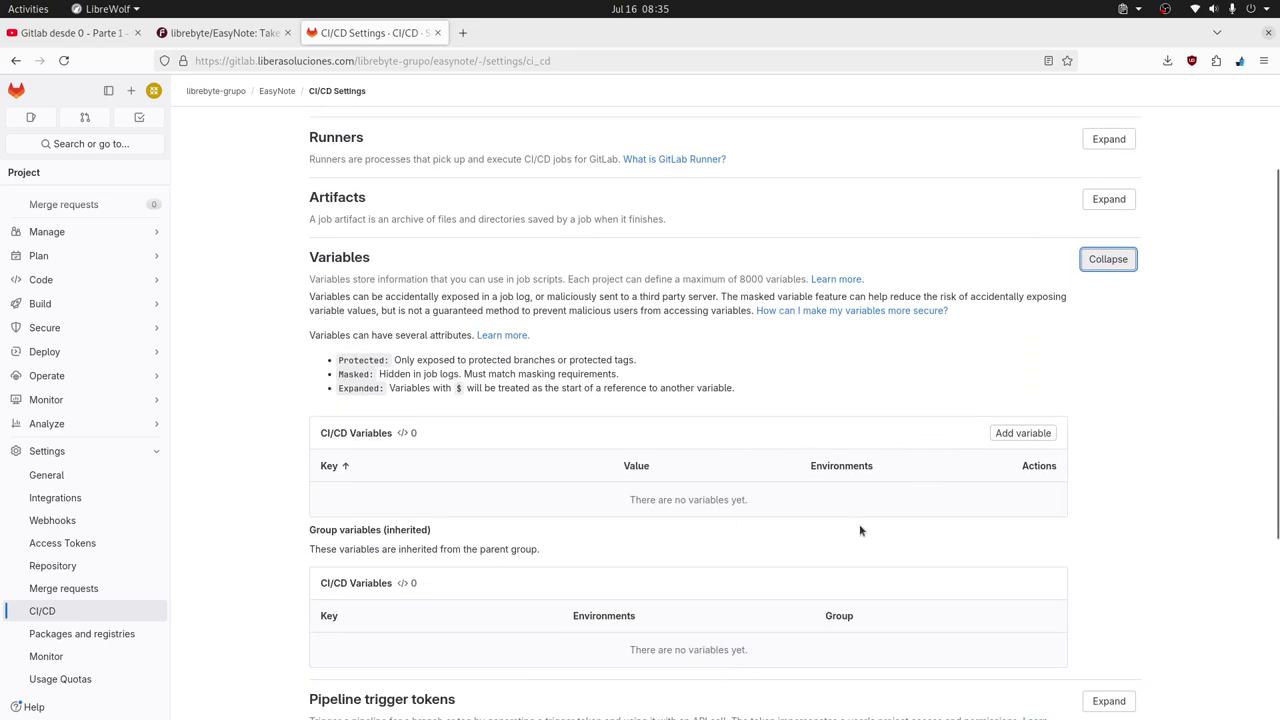
pyautogui.scroll(-2, 877, 505)
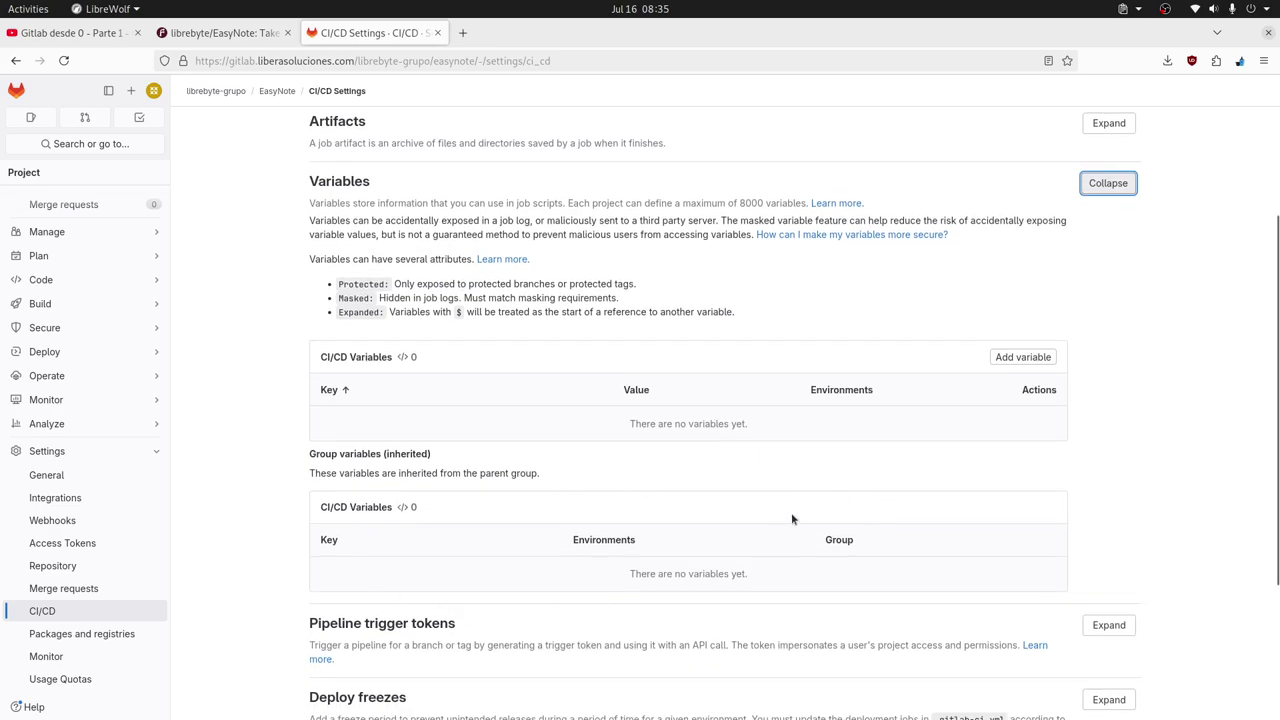
pyautogui.scroll(5, 797, 513)
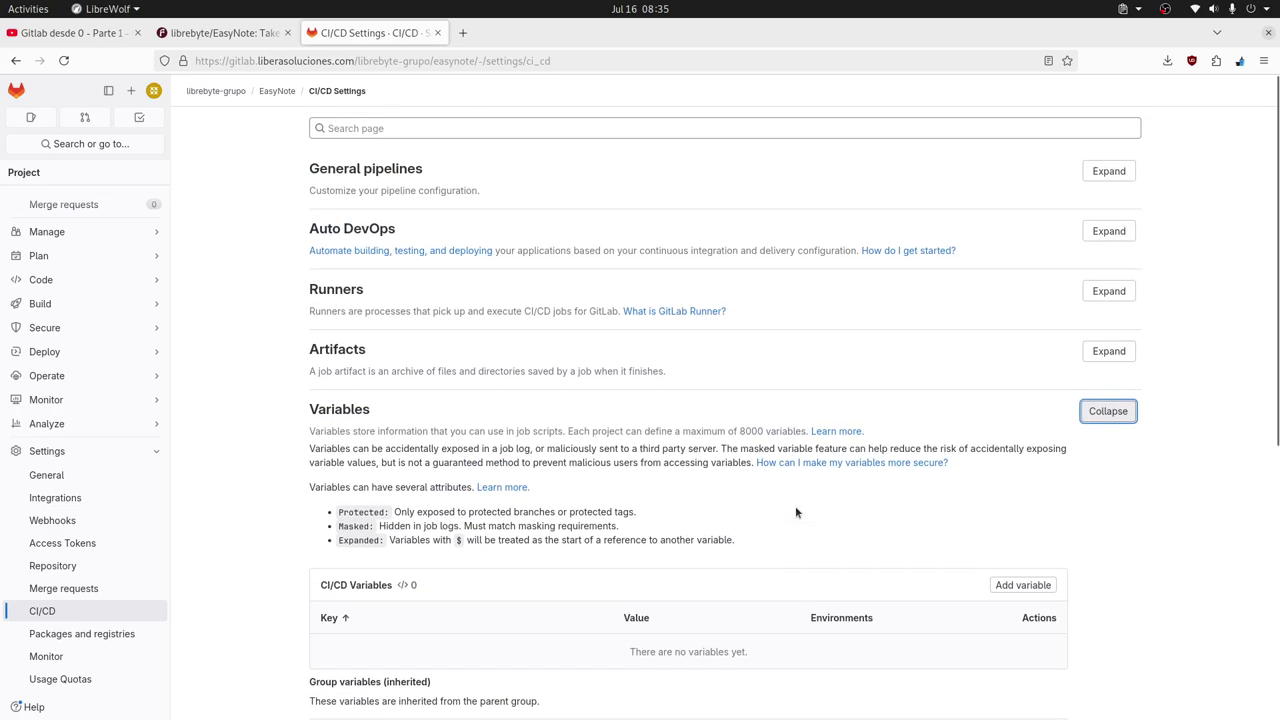
# Expand Runners and check instance runner #2's shared and shell tags.
pyautogui.click(1120, 293)
pyautogui.scroll(-5, 900, 415)
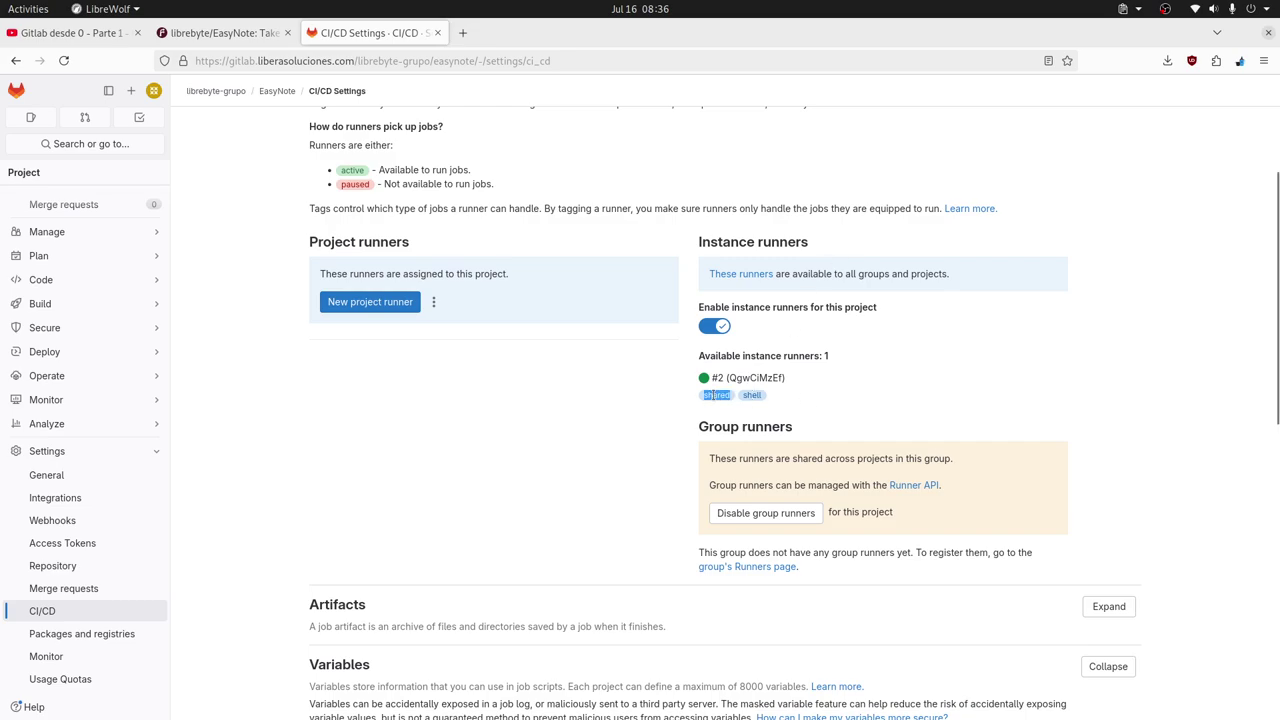
pyautogui.doubleClick(755, 397)
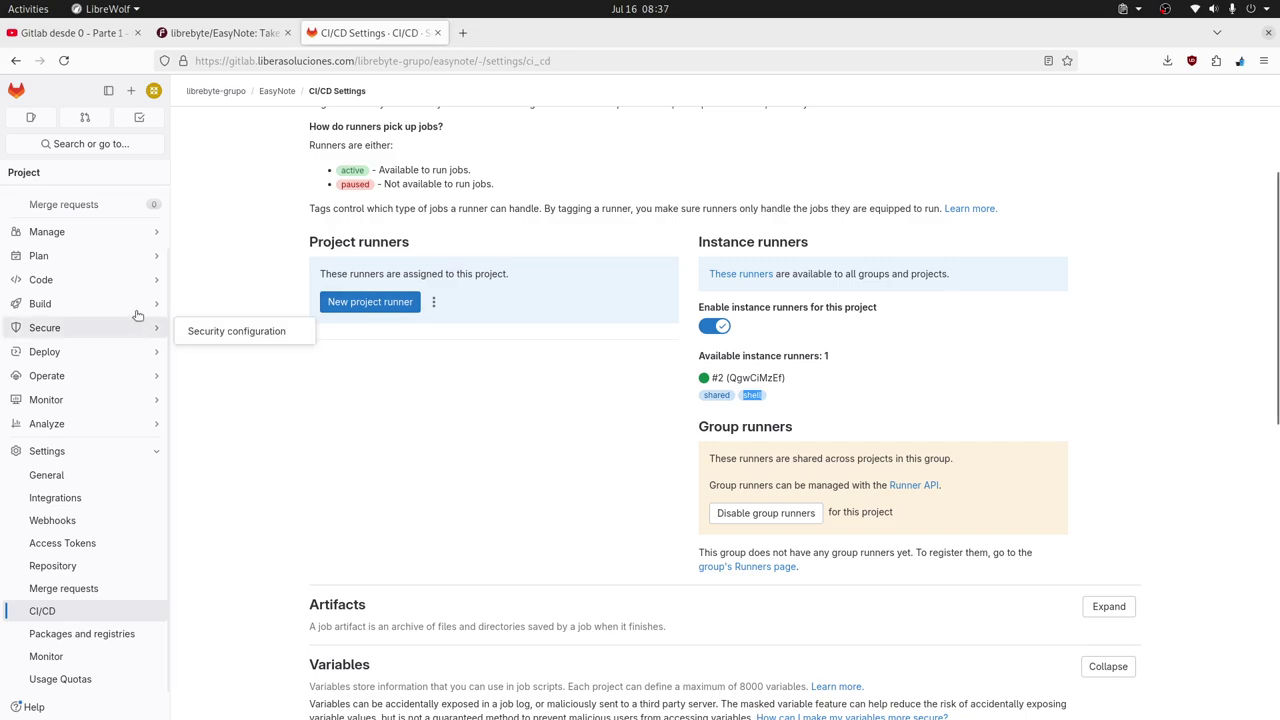
pyautogui.moveTo(136, 315)
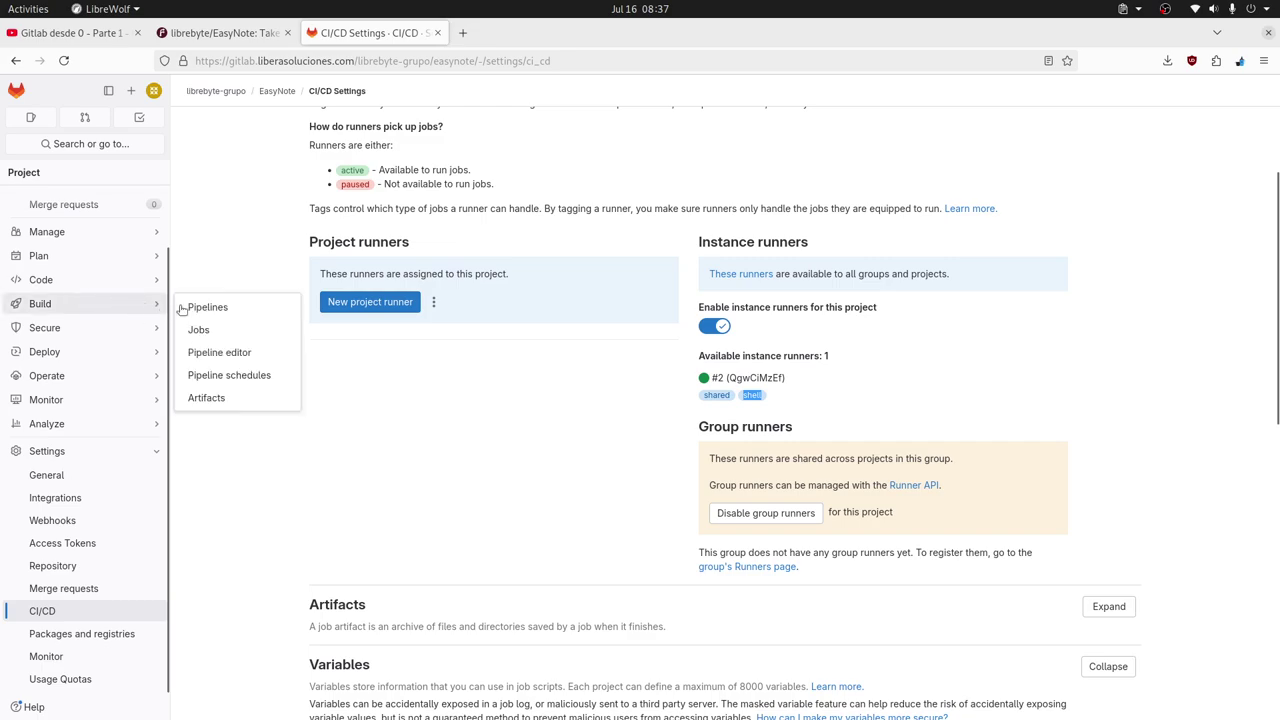
# Create a starter .gitlab-ci.yml in the Pipeline Editor and visualize its build, test, deploy graph.
pyautogui.click(235, 352)
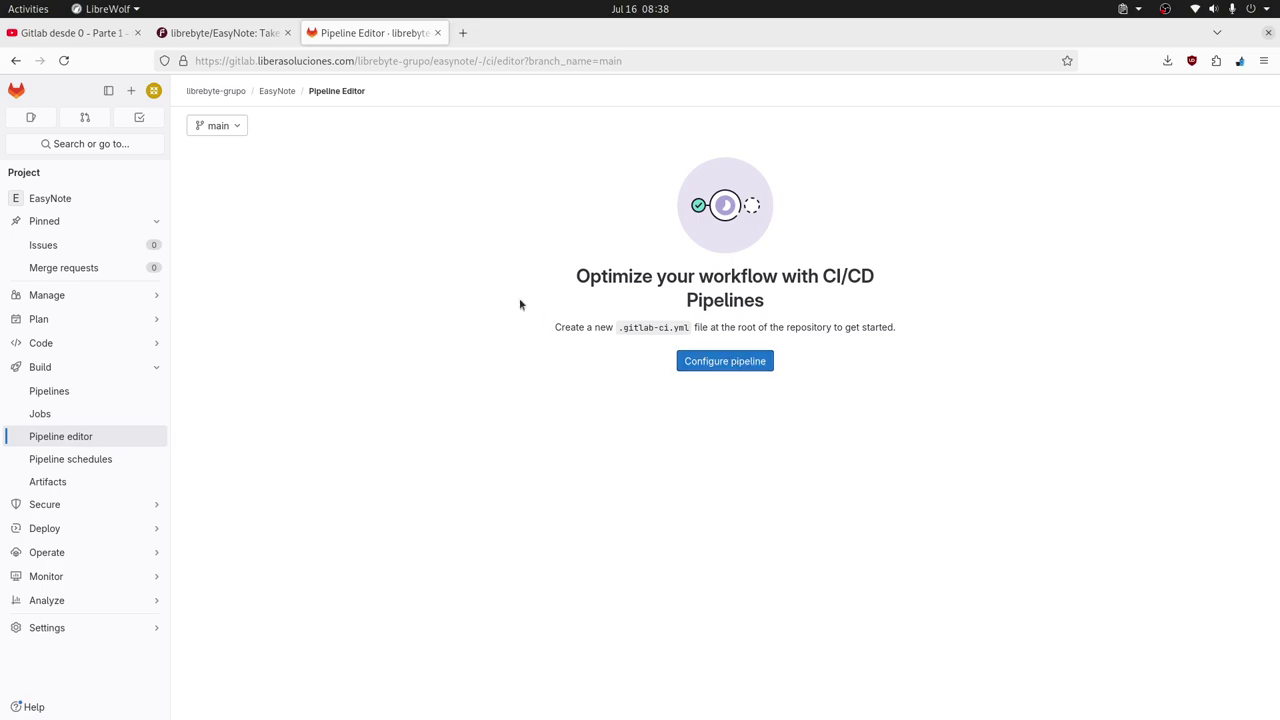
pyautogui.click(757, 366)
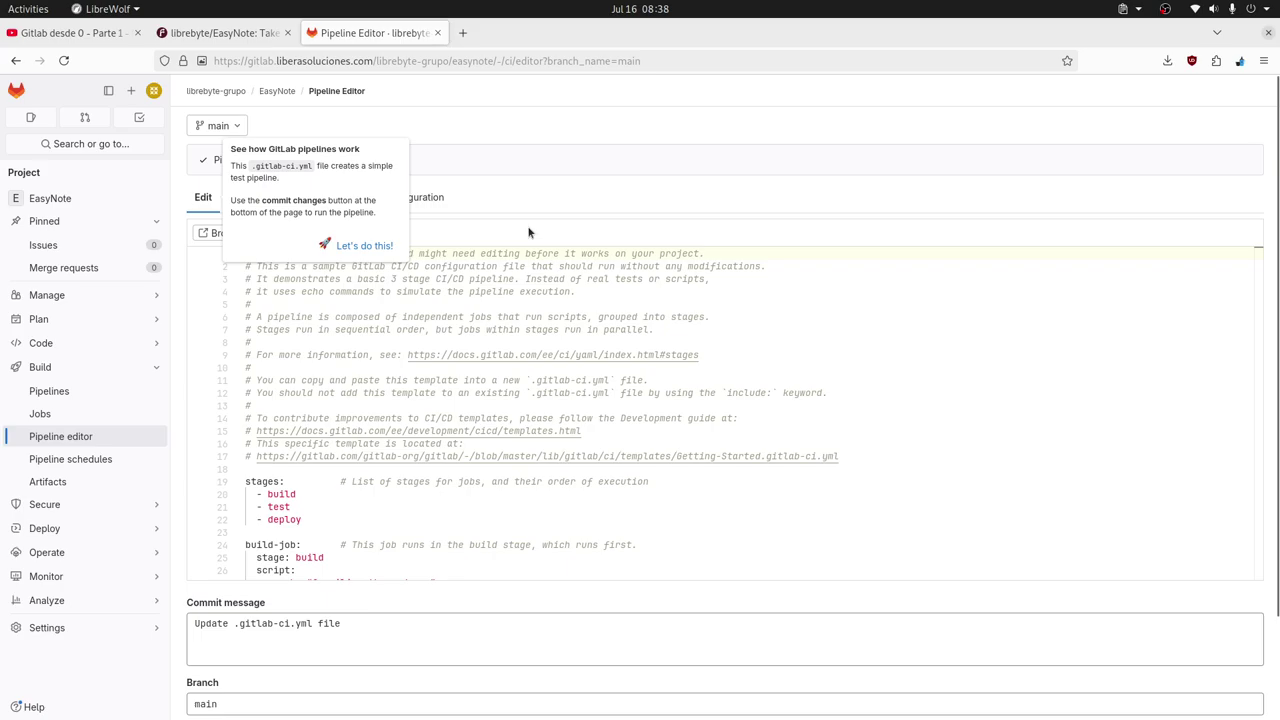
pyautogui.click(578, 291)
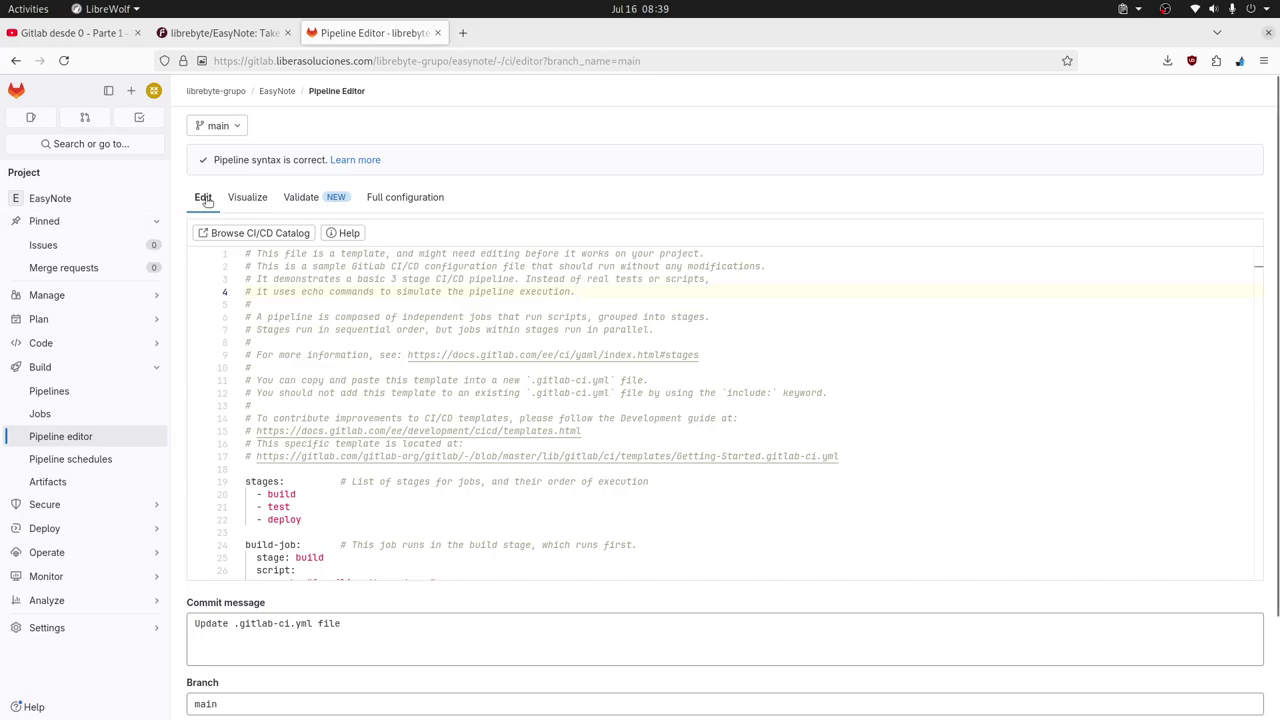
pyautogui.click(247, 197)
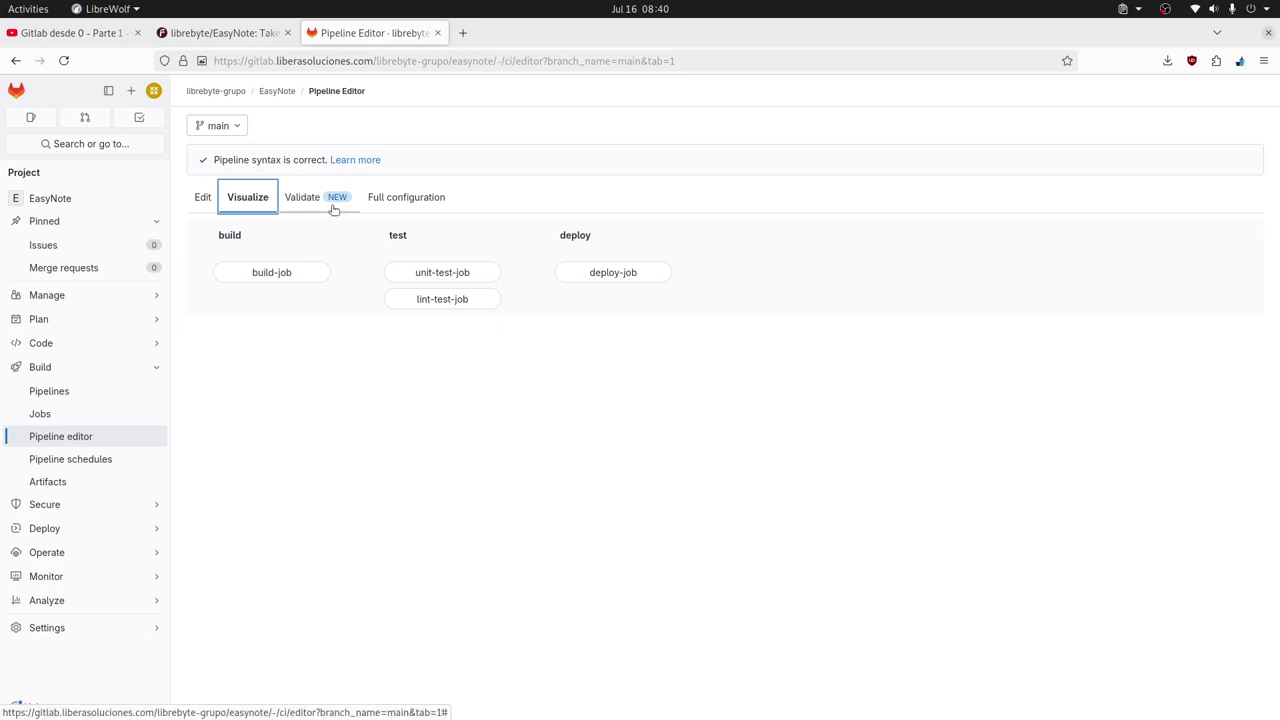
# Review the Full configuration YAML, then return to the Edit view.
pyautogui.click(398, 204)
pyautogui.scroll(-3, 487, 392)
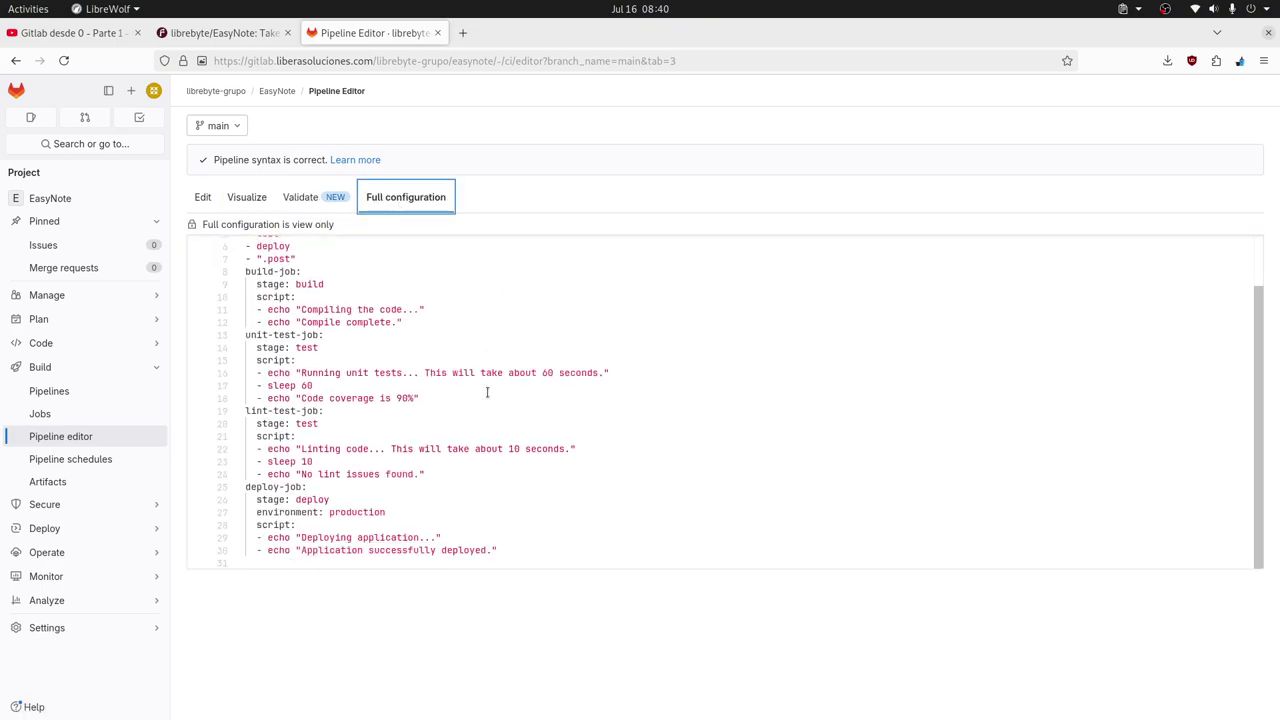
pyautogui.scroll(3, 487, 392)
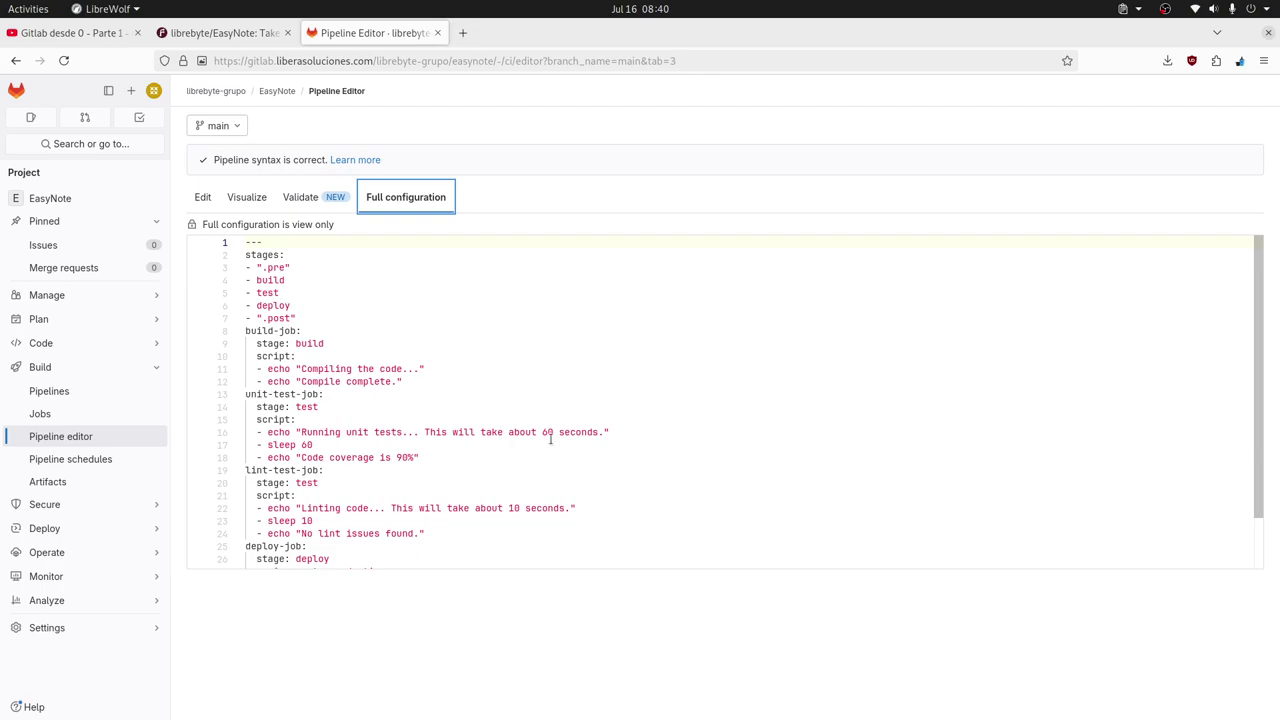
pyautogui.scroll(-2, 550, 438)
pyautogui.scroll(2, 551, 440)
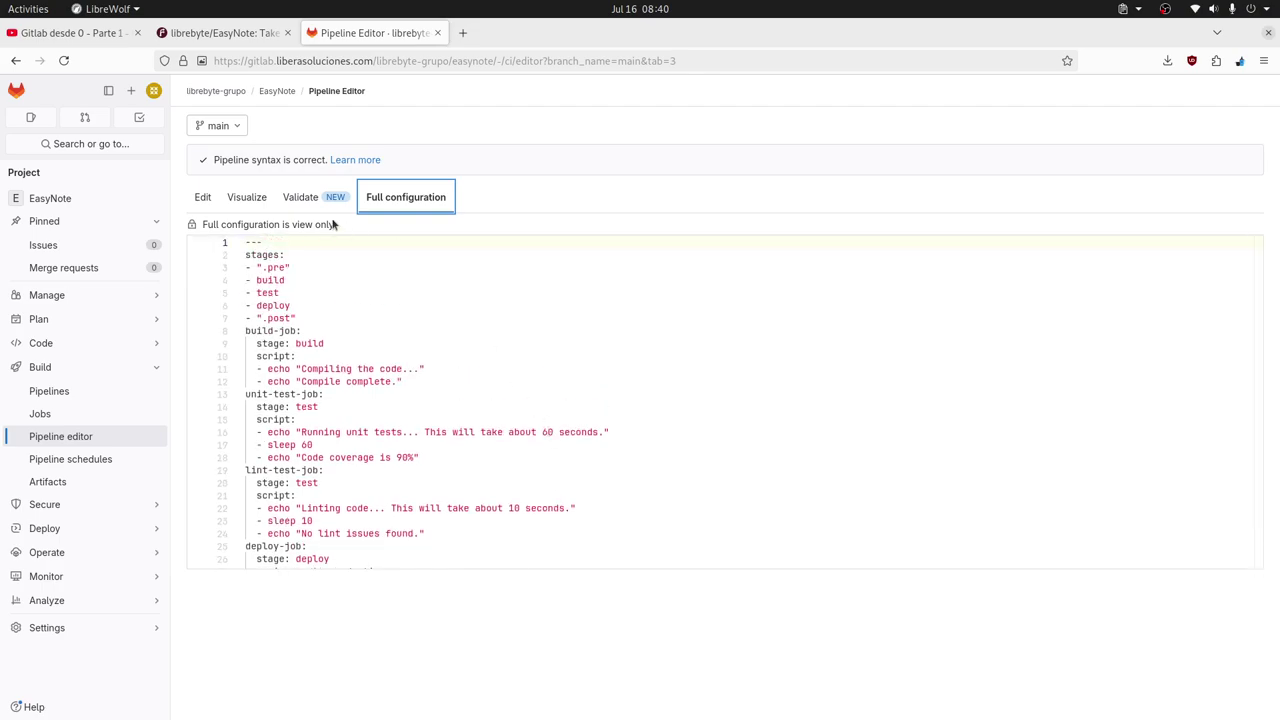
pyautogui.click(203, 198)
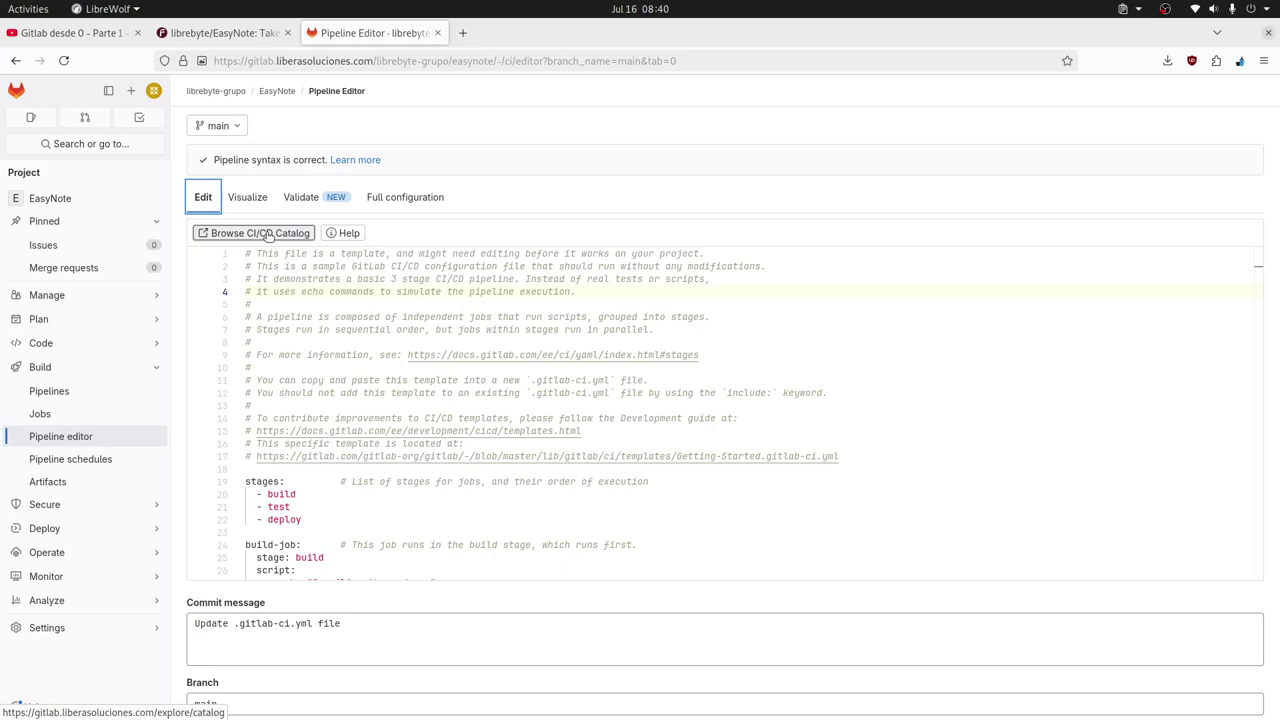
# Browse the empty CI/CD Catalog, including your groups' components, then close its tab.
pyautogui.click(262, 233)
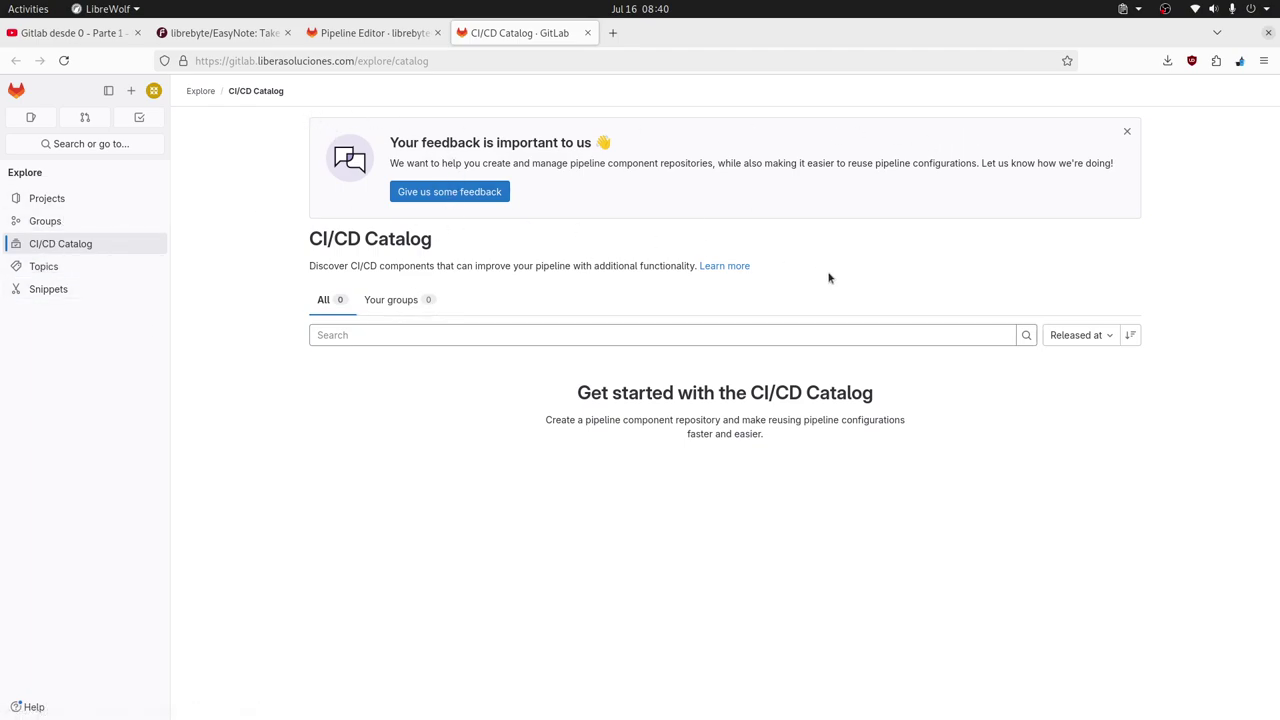
pyautogui.click(392, 310)
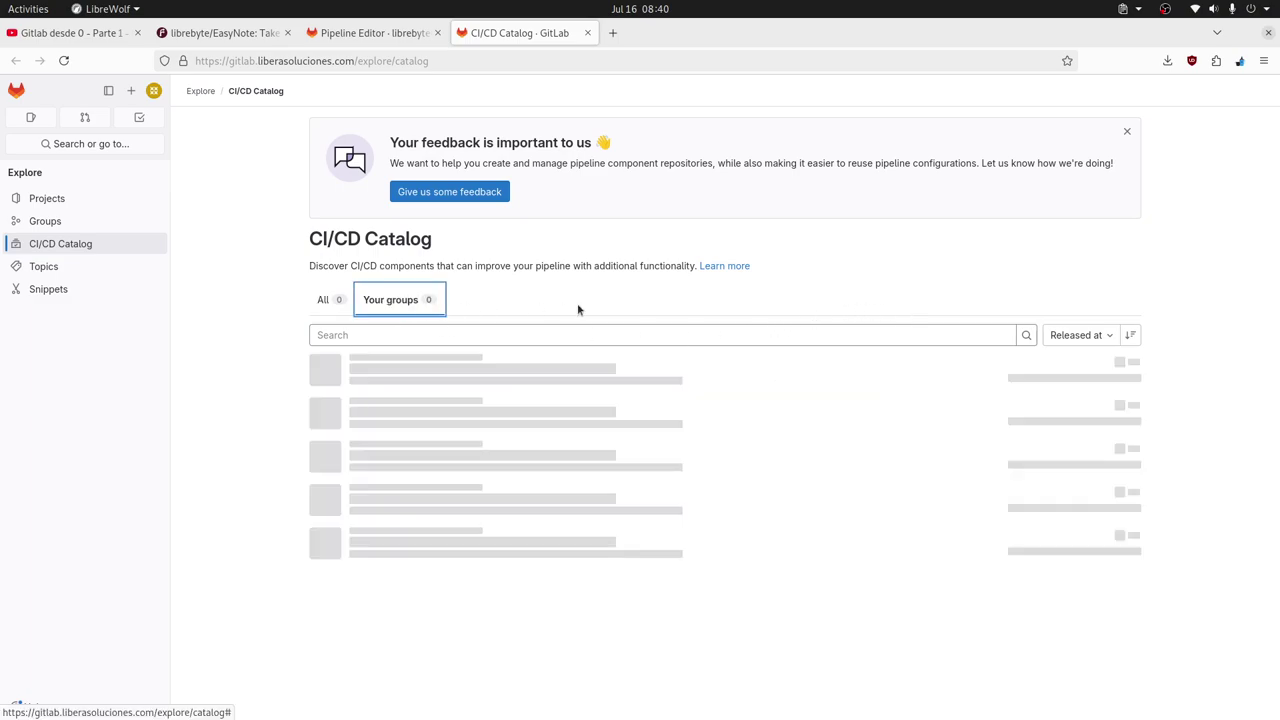
pyautogui.press('Left')
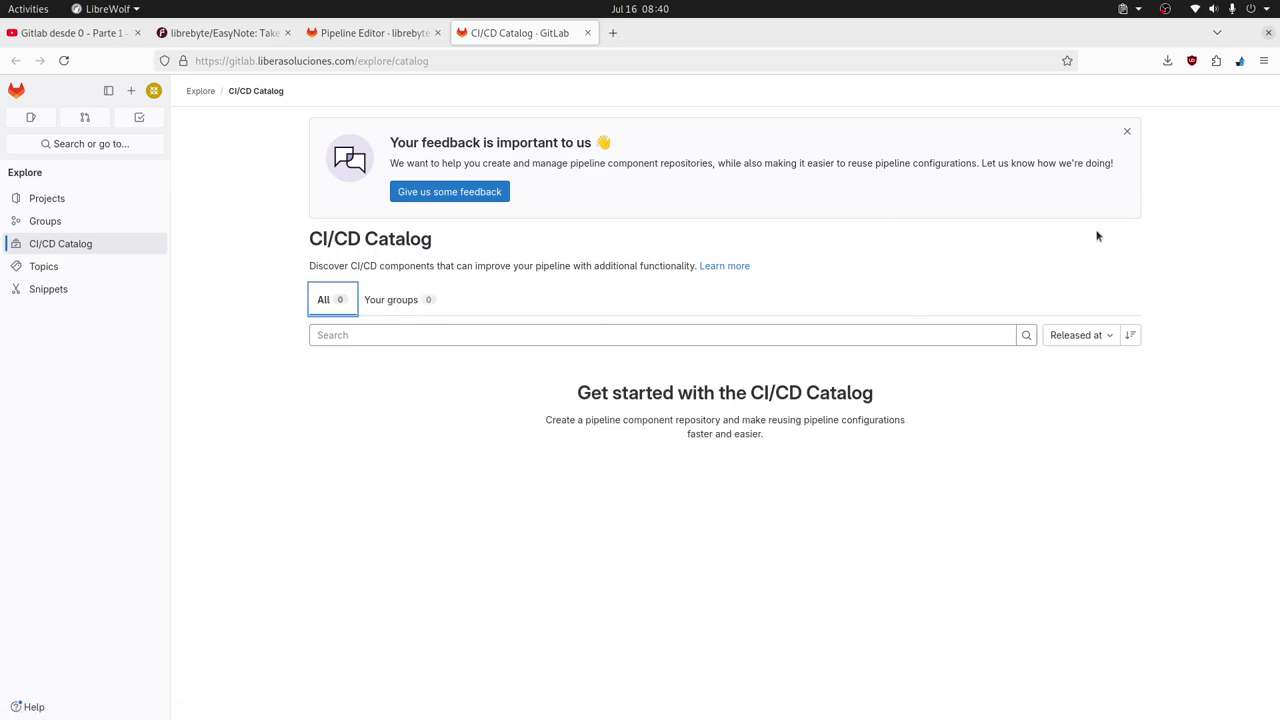
pyautogui.click(1127, 131)
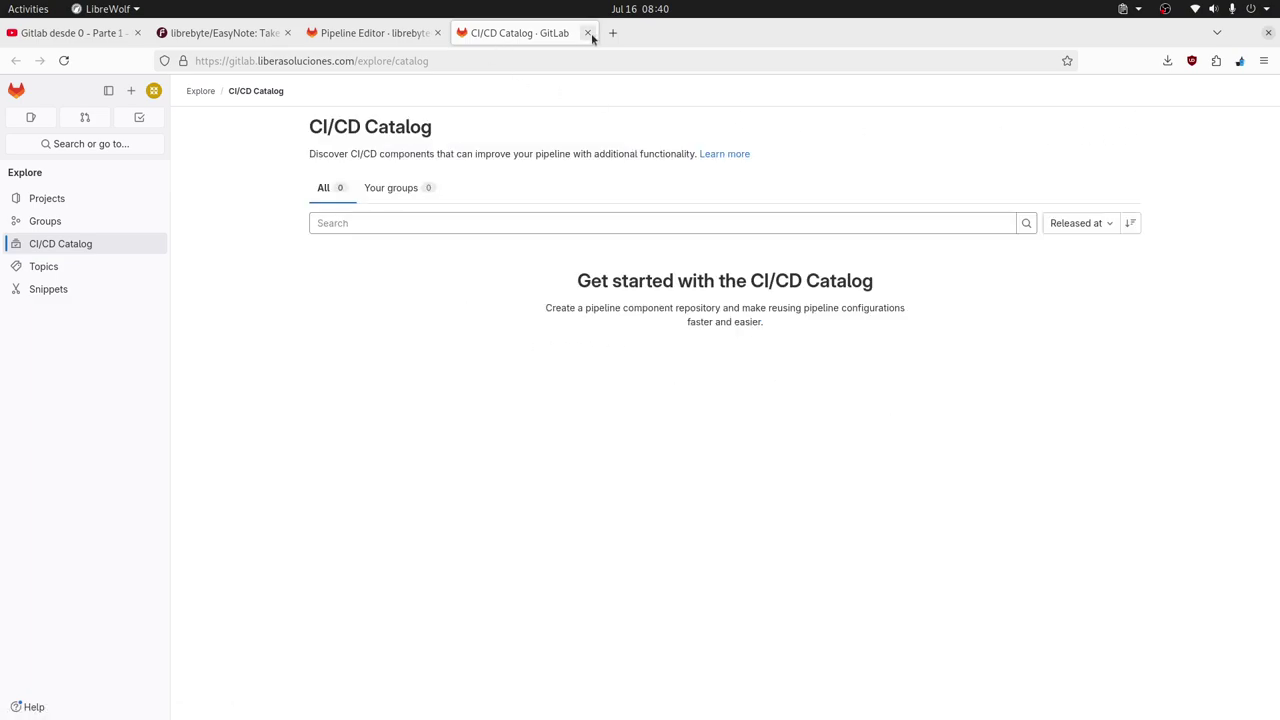
pyautogui.click(588, 33)
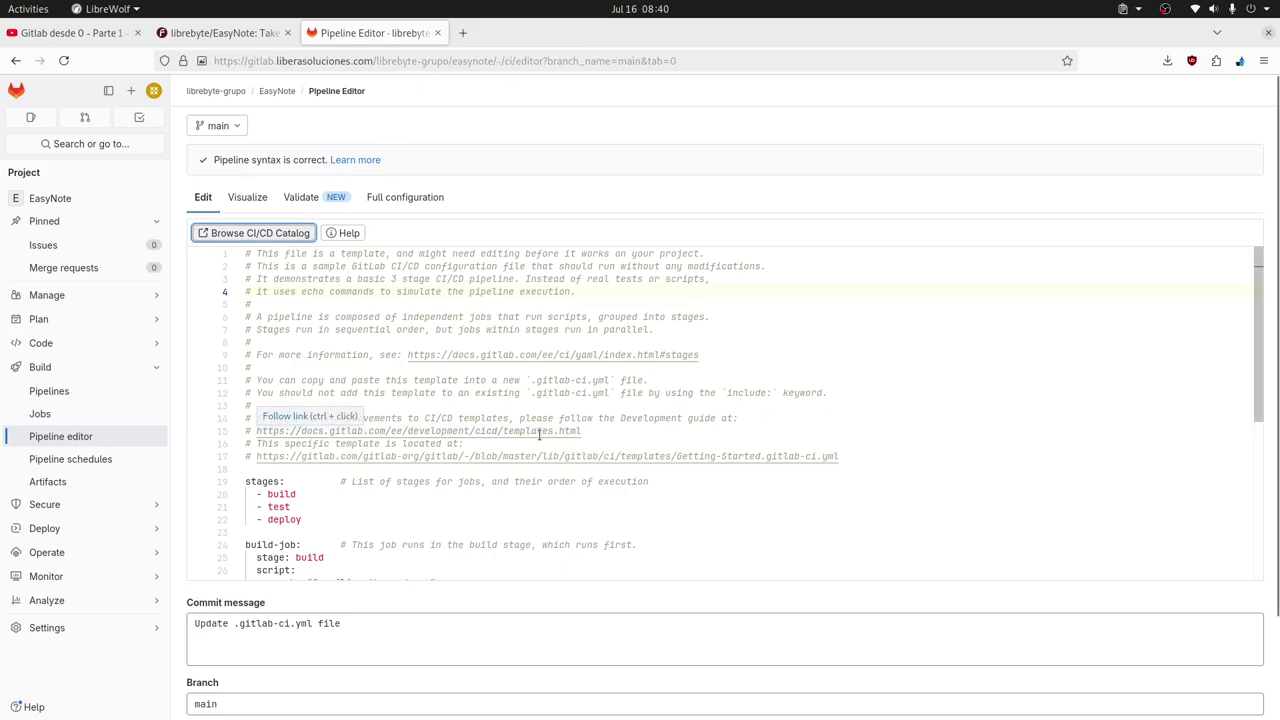
pyautogui.scroll(-4, 612, 418)
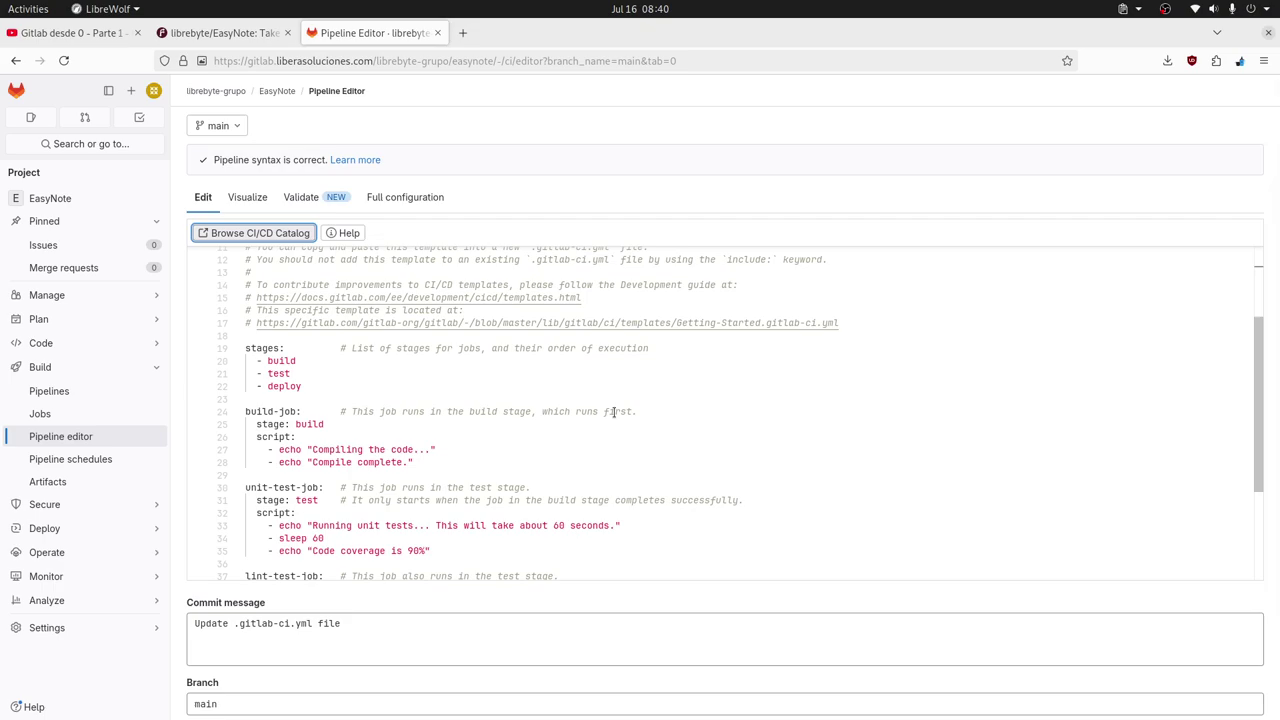
pyautogui.doubleClick(262, 348)
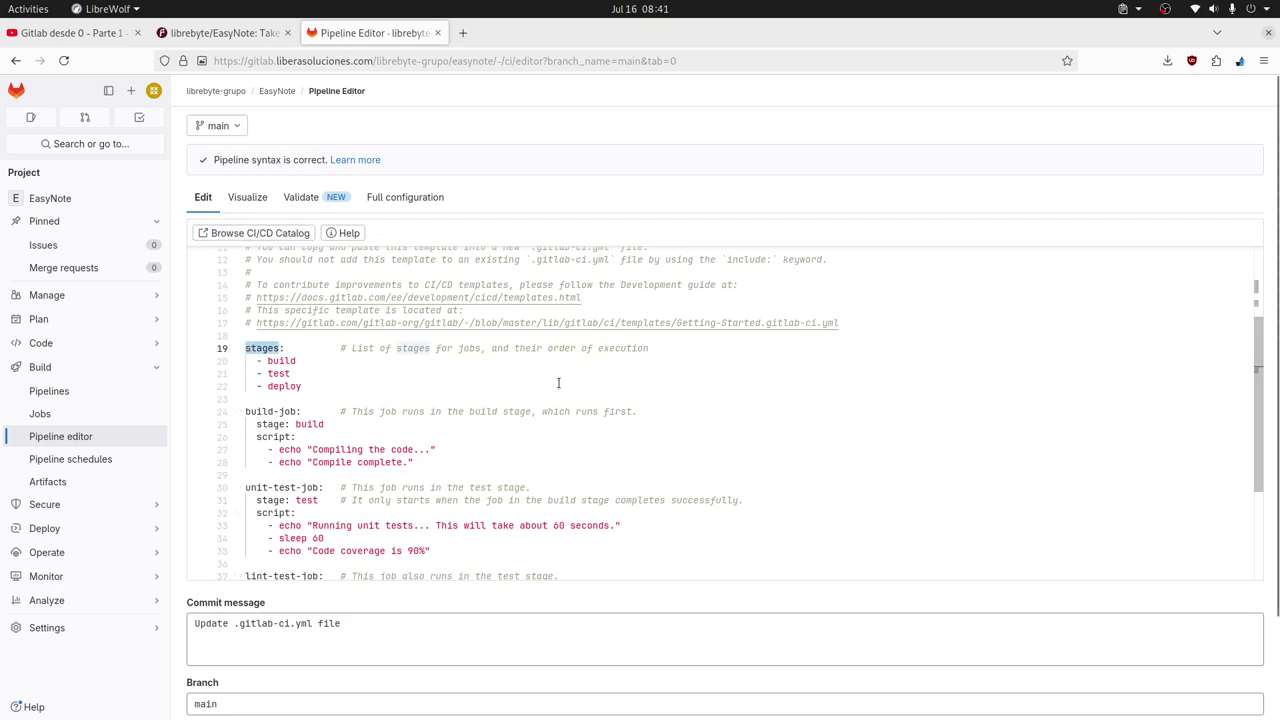
pyautogui.doubleClick(254, 411)
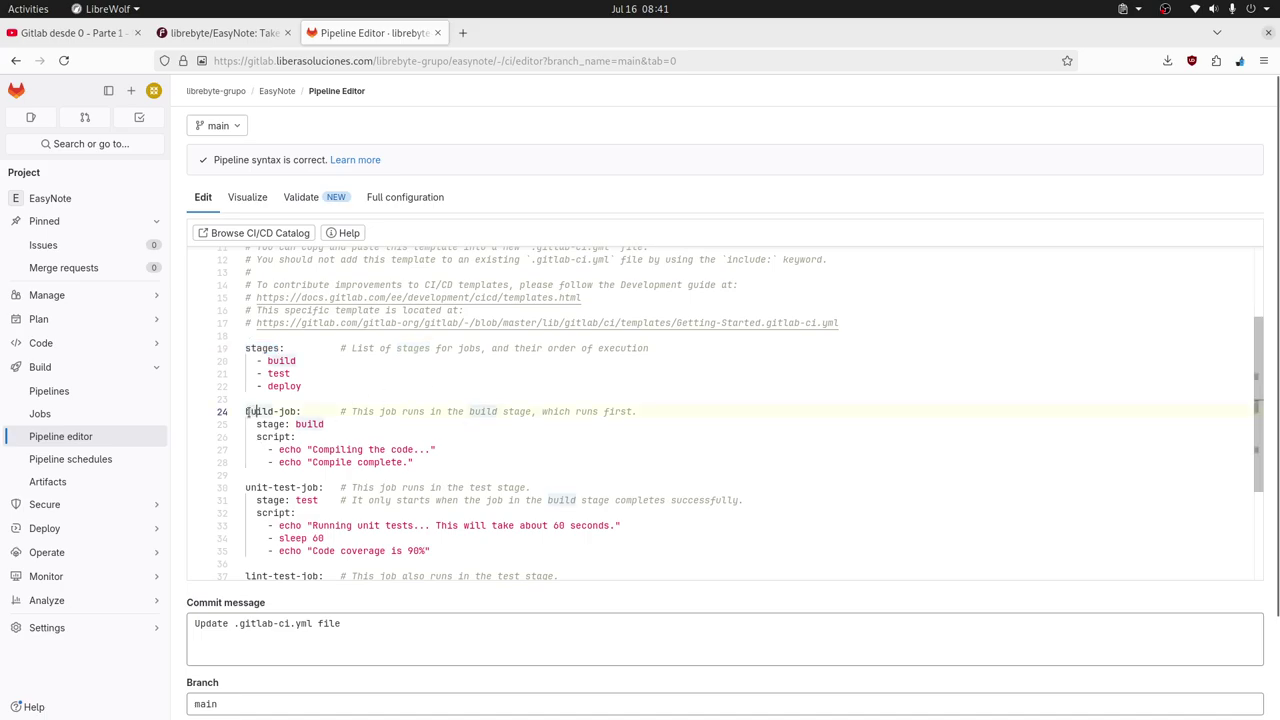
pyautogui.click(303, 411)
pyautogui.scroll(-5, 455, 473)
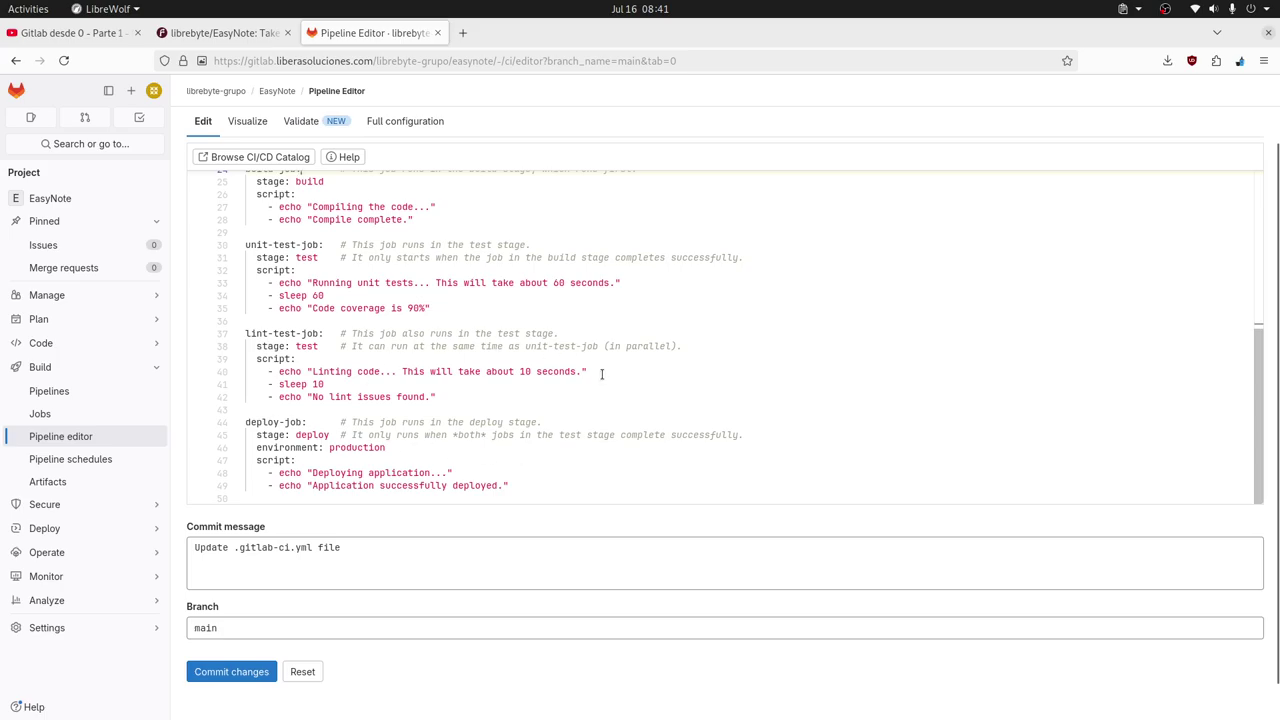
pyautogui.scroll(3, 600, 374)
pyautogui.scroll(2, 593, 394)
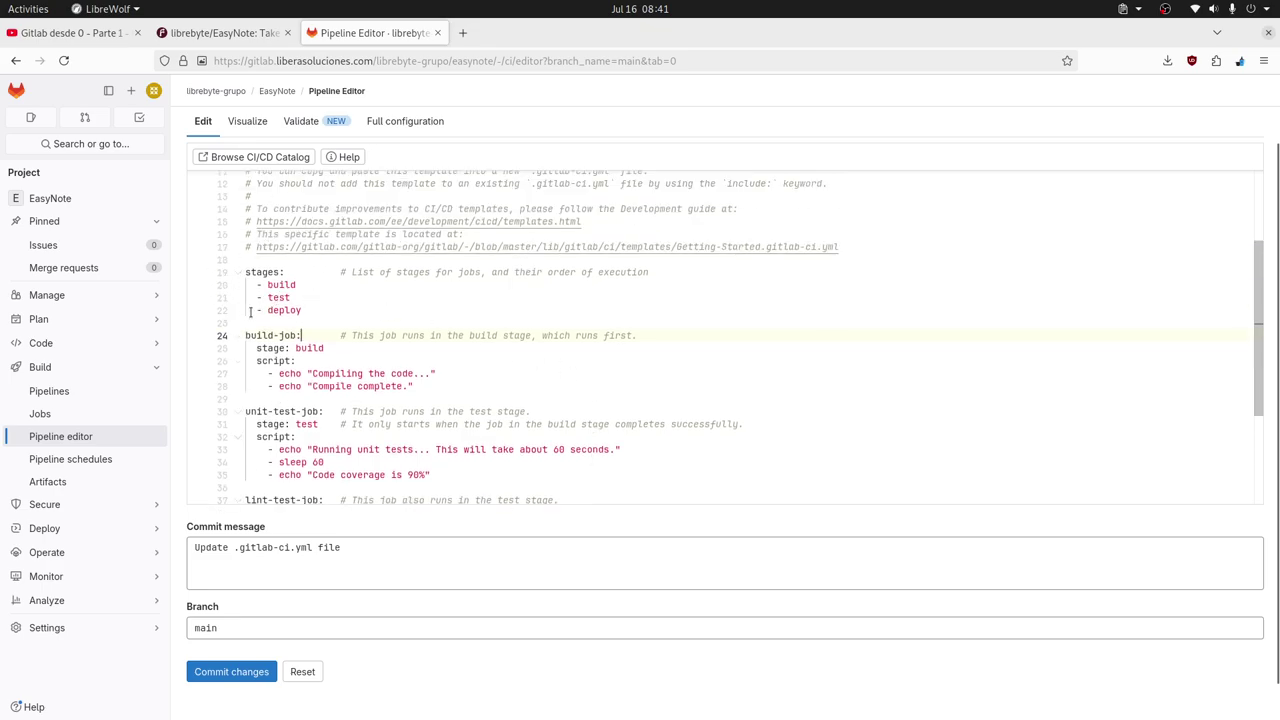
pyautogui.doubleClick(290, 284)
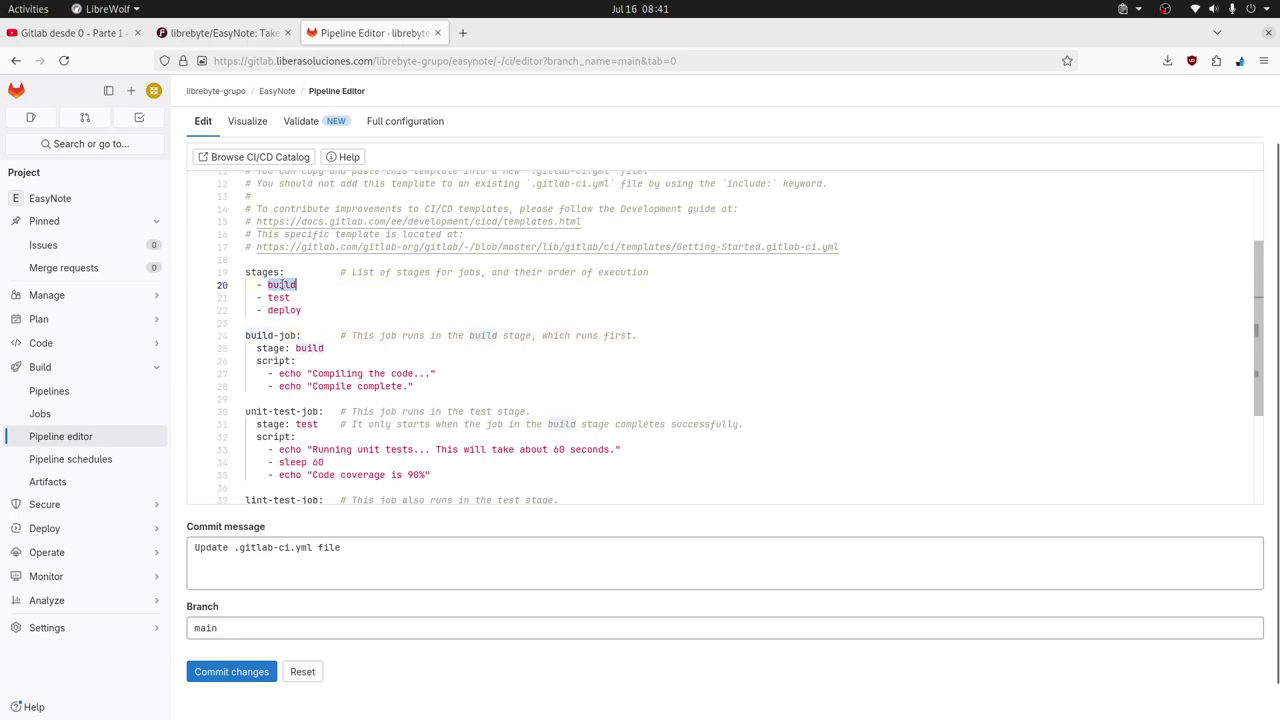
pyautogui.doubleClick(279, 297)
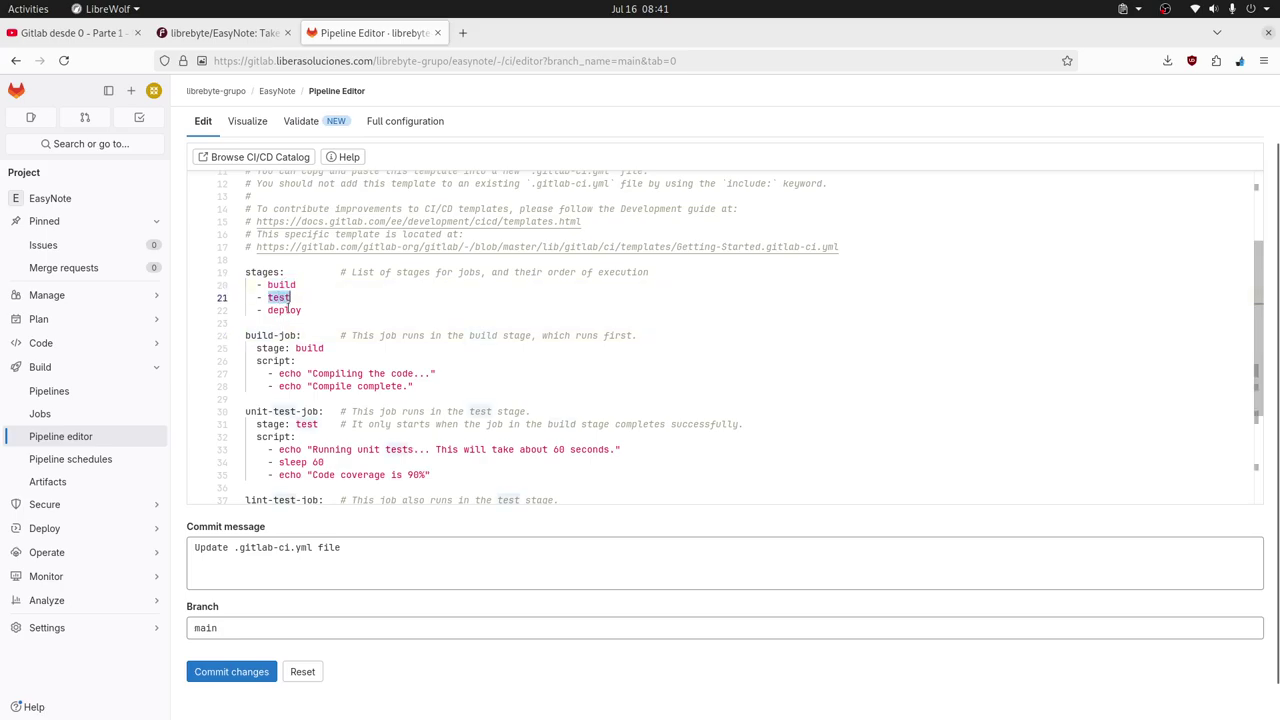
pyautogui.doubleClick(284, 310)
pyautogui.scroll(1, 573, 365)
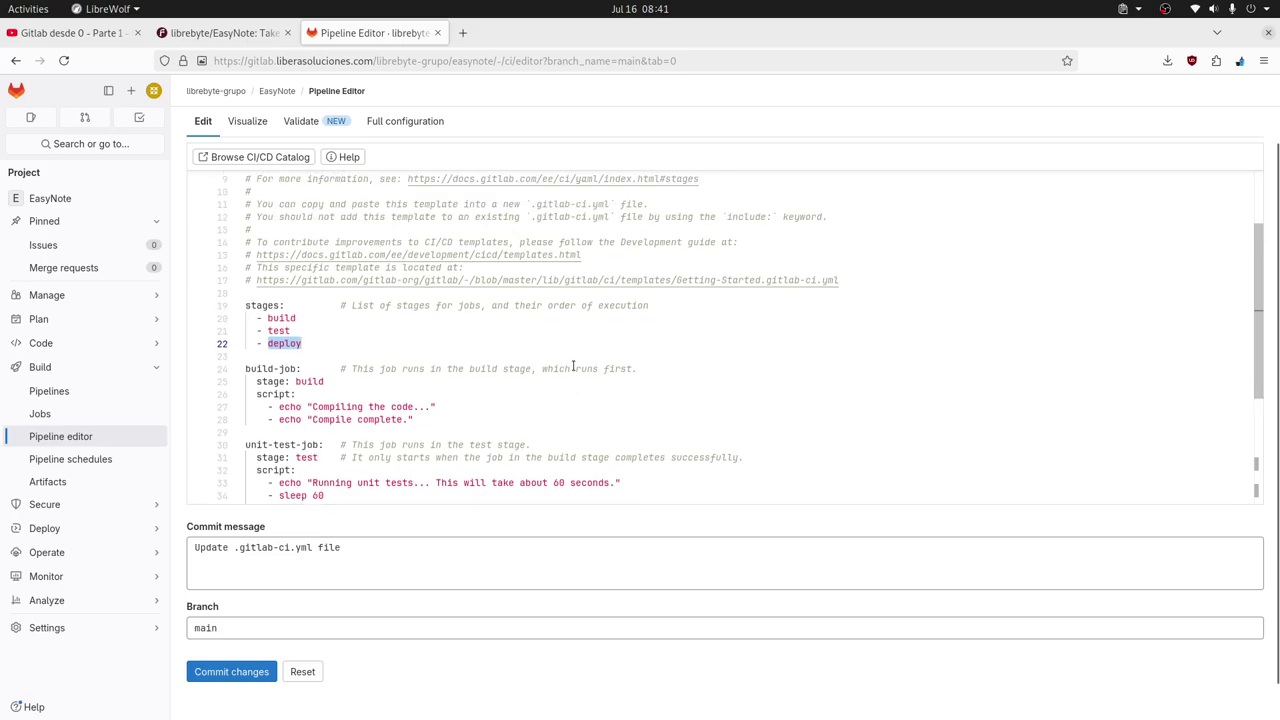
pyautogui.click(695, 305)
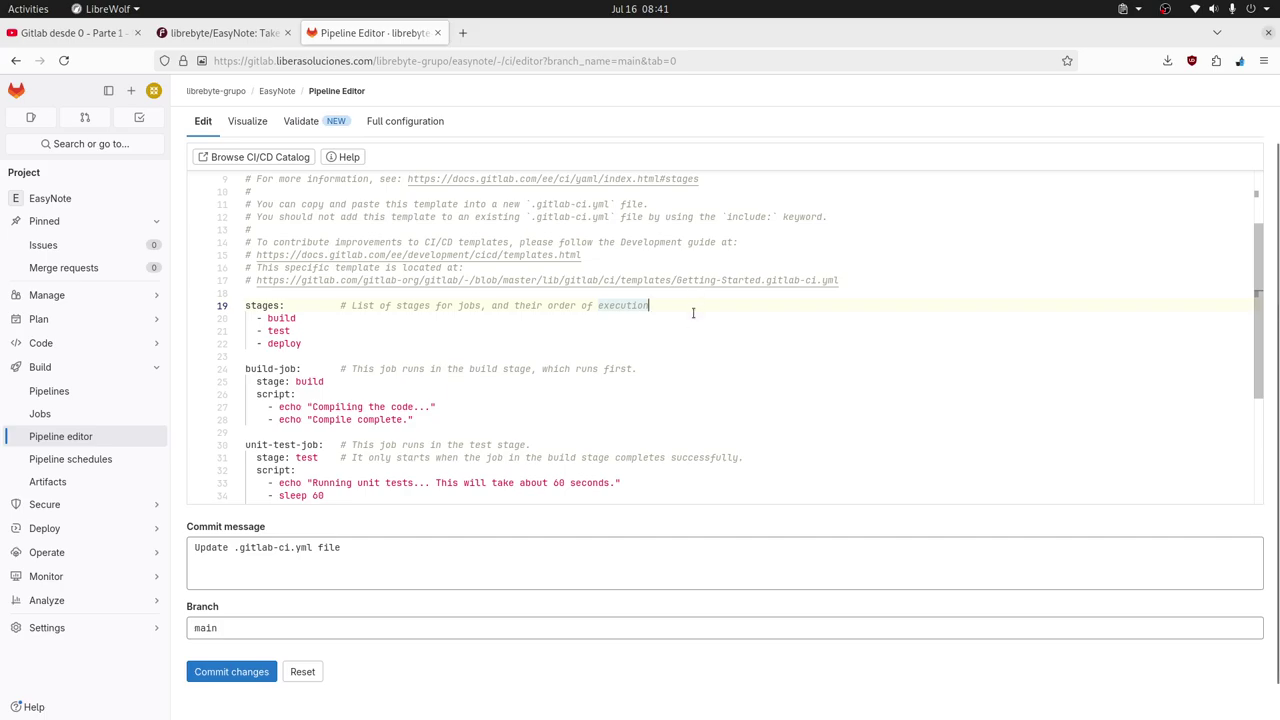
pyautogui.scroll(1, 657, 375)
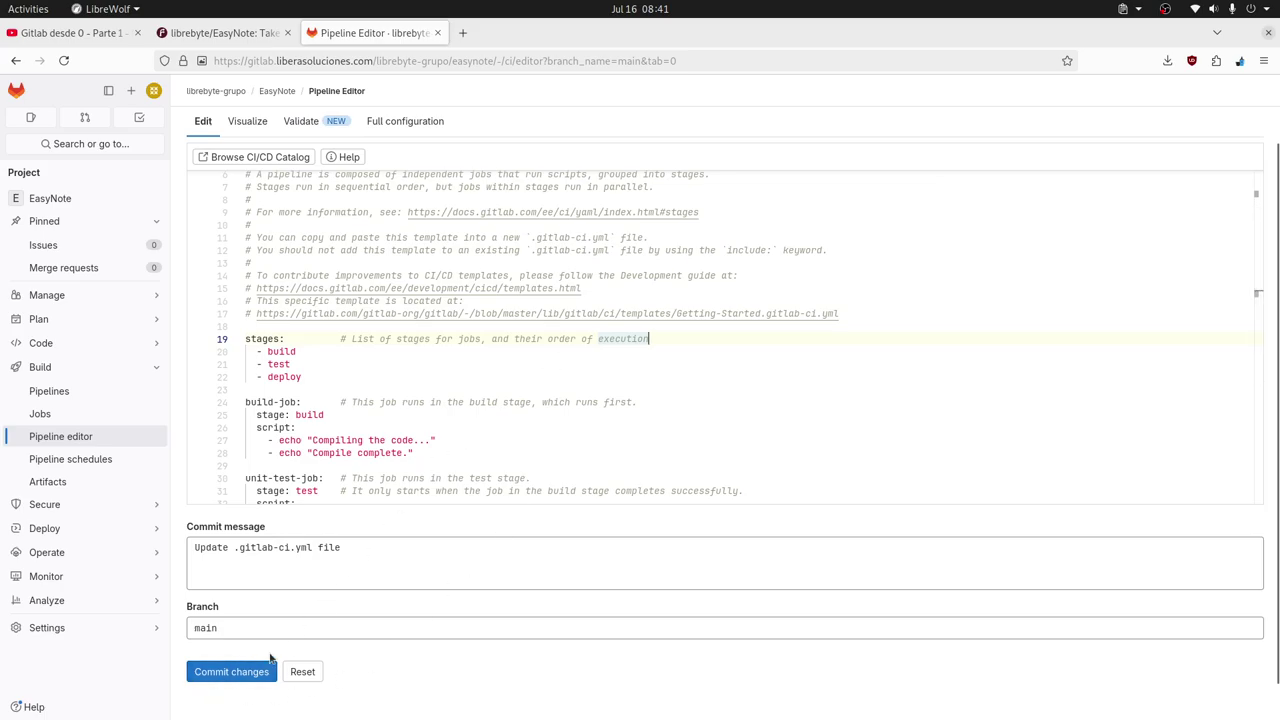
# Commit the template .gitlab-ci.yml to main and check the new pipeline's build stage.
pyautogui.click(240, 672)
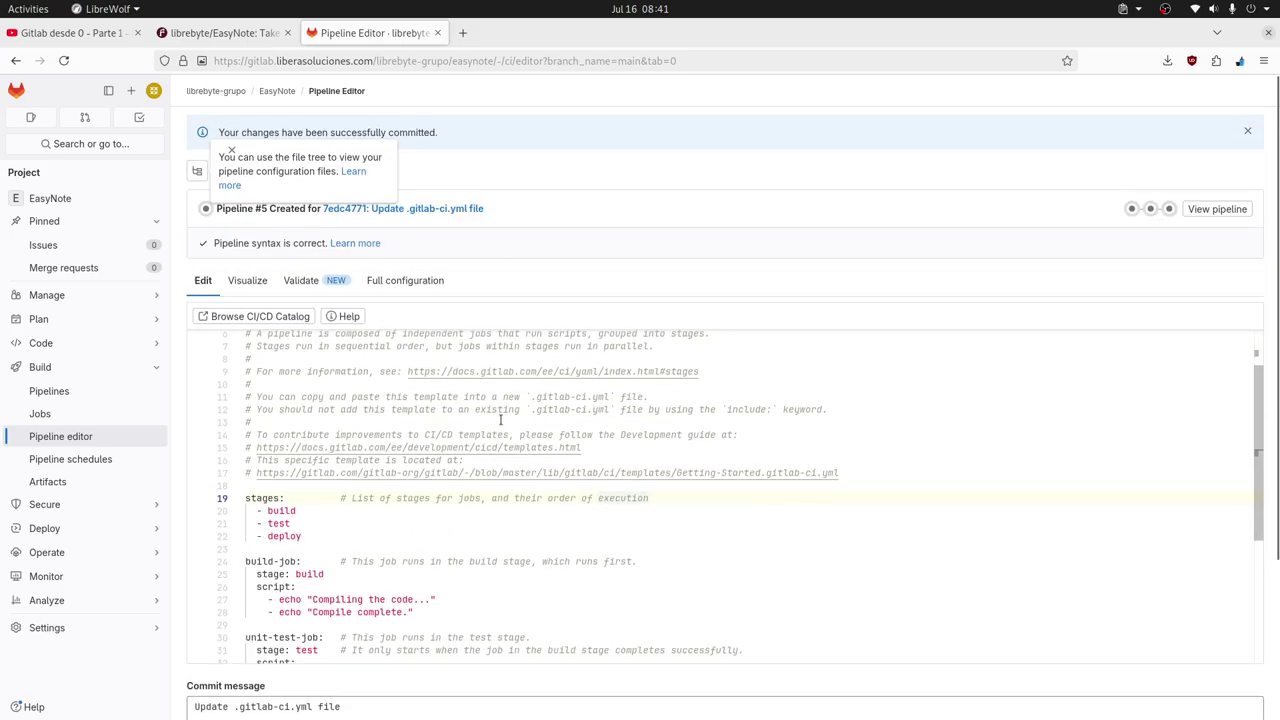
pyautogui.click(232, 150)
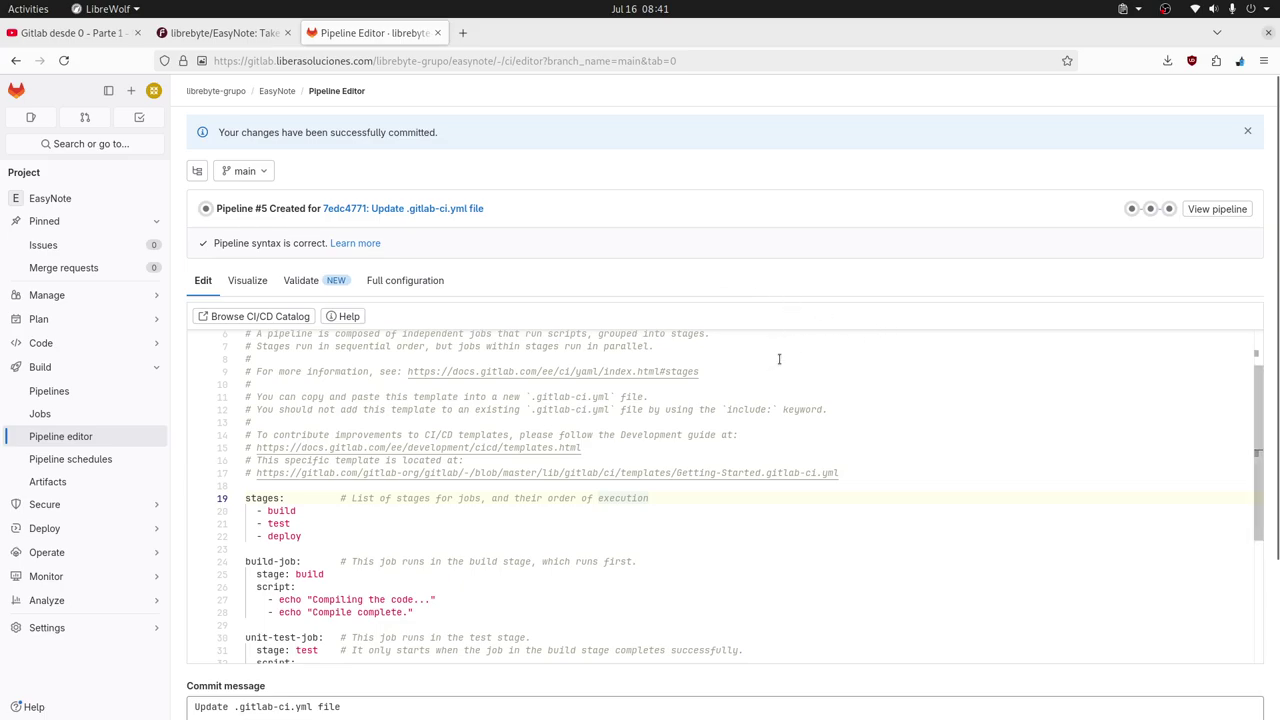
pyautogui.click(1131, 208)
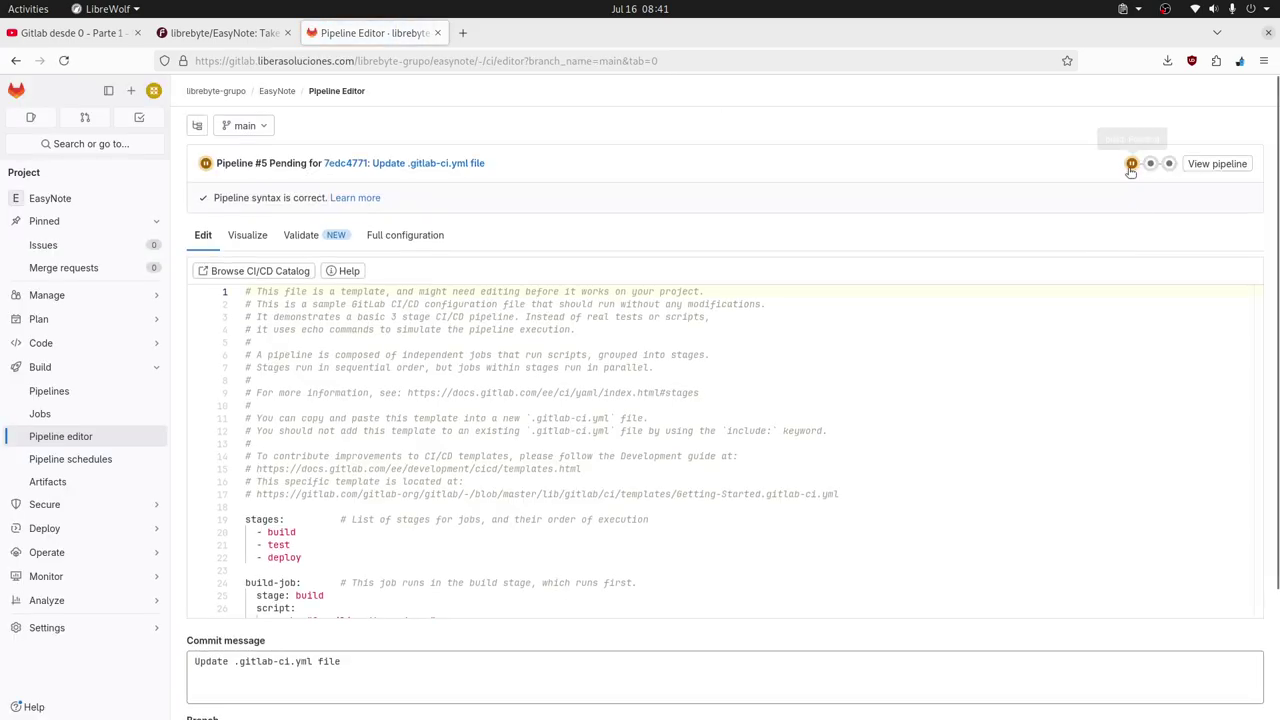
pyautogui.click(1131, 163)
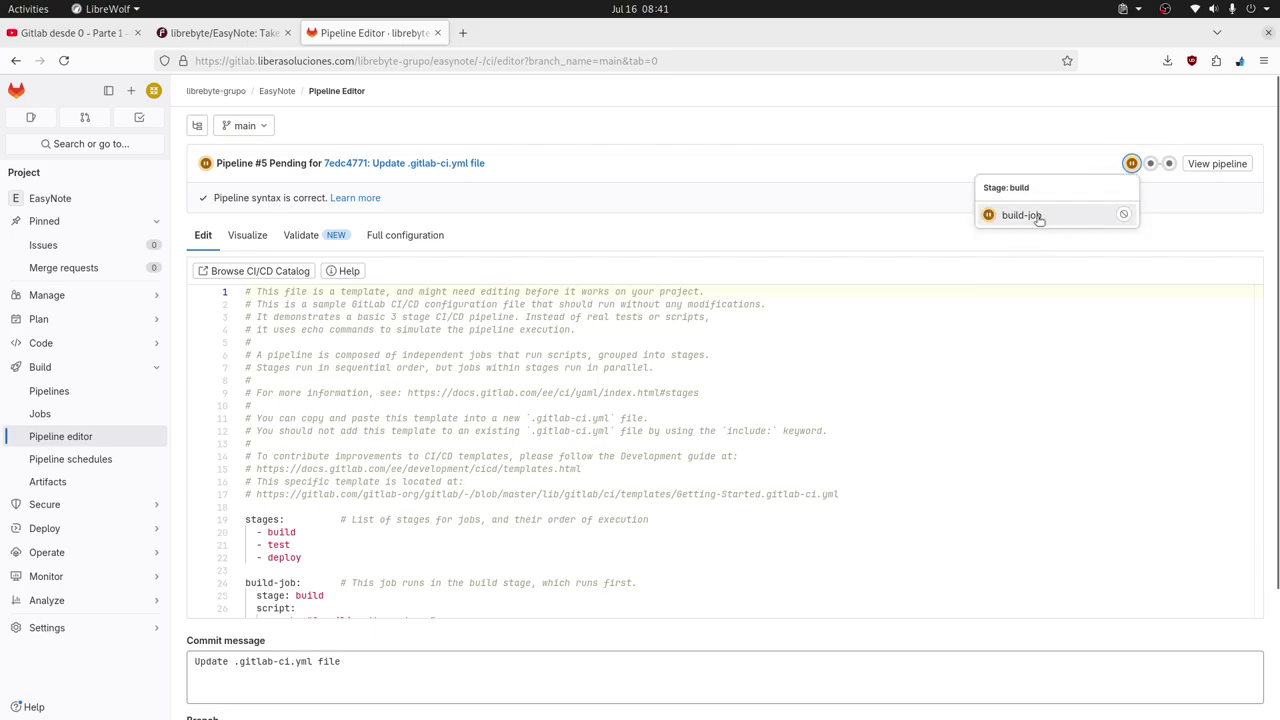
# Open the pending build-job #28 from the build stage's job list.
pyautogui.click(593, 519)
pyautogui.scroll(-3, 613, 465)
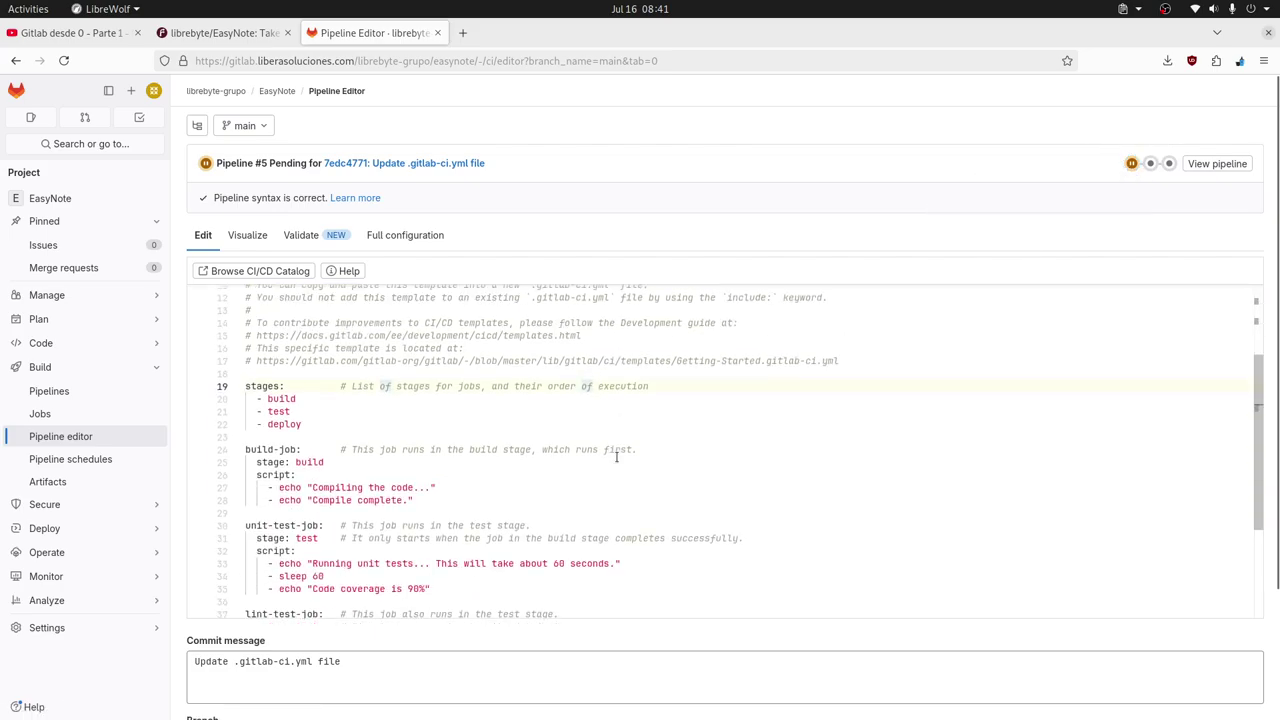
pyautogui.scroll(2, 883, 400)
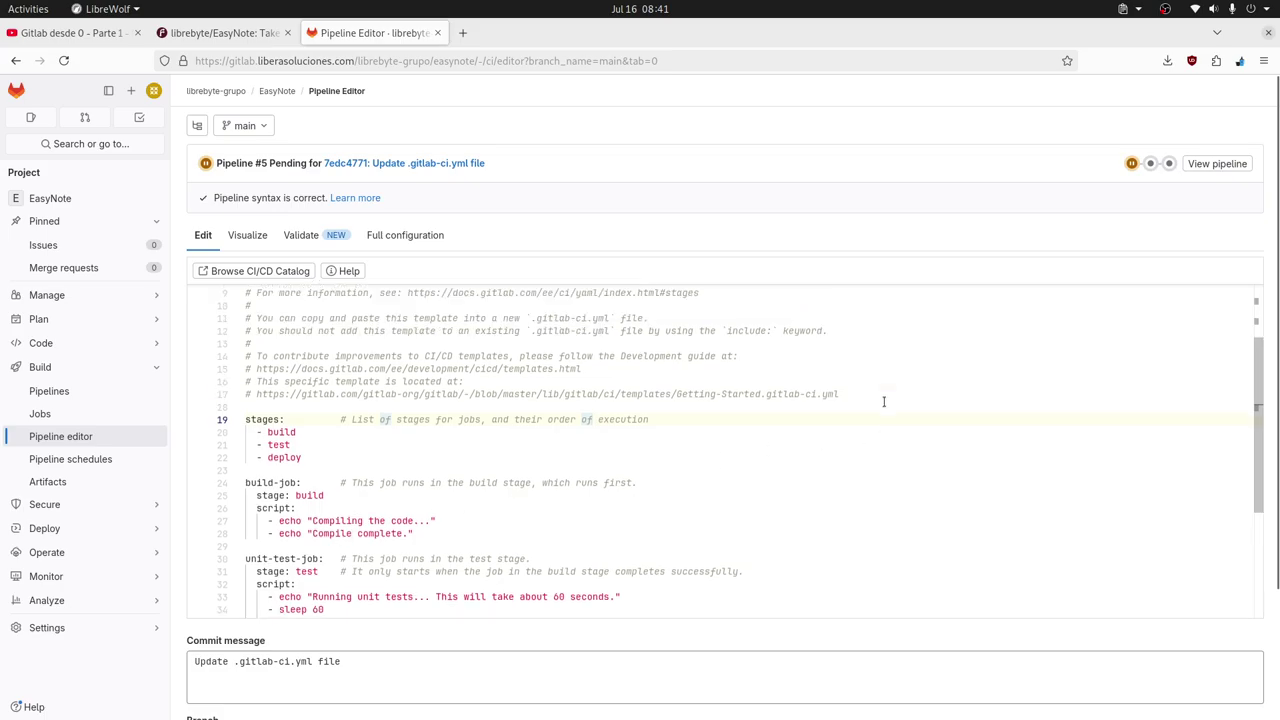
pyautogui.click(1131, 164)
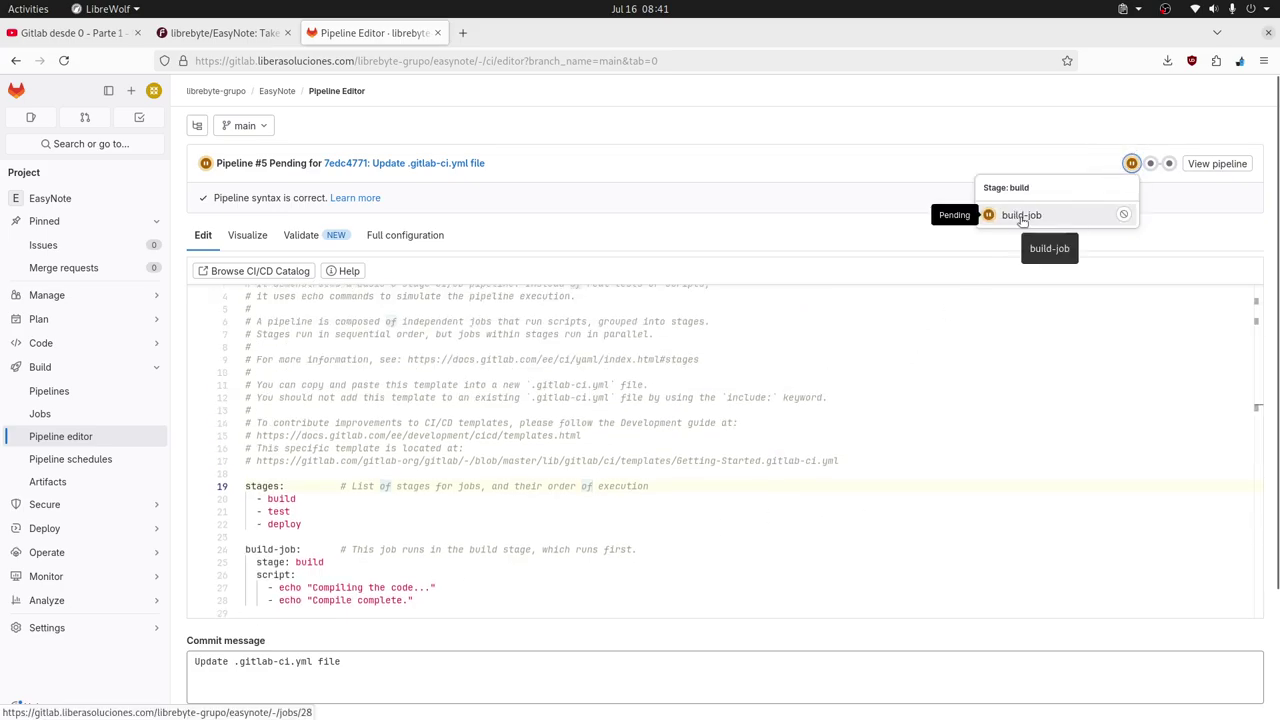
pyautogui.click(833, 396)
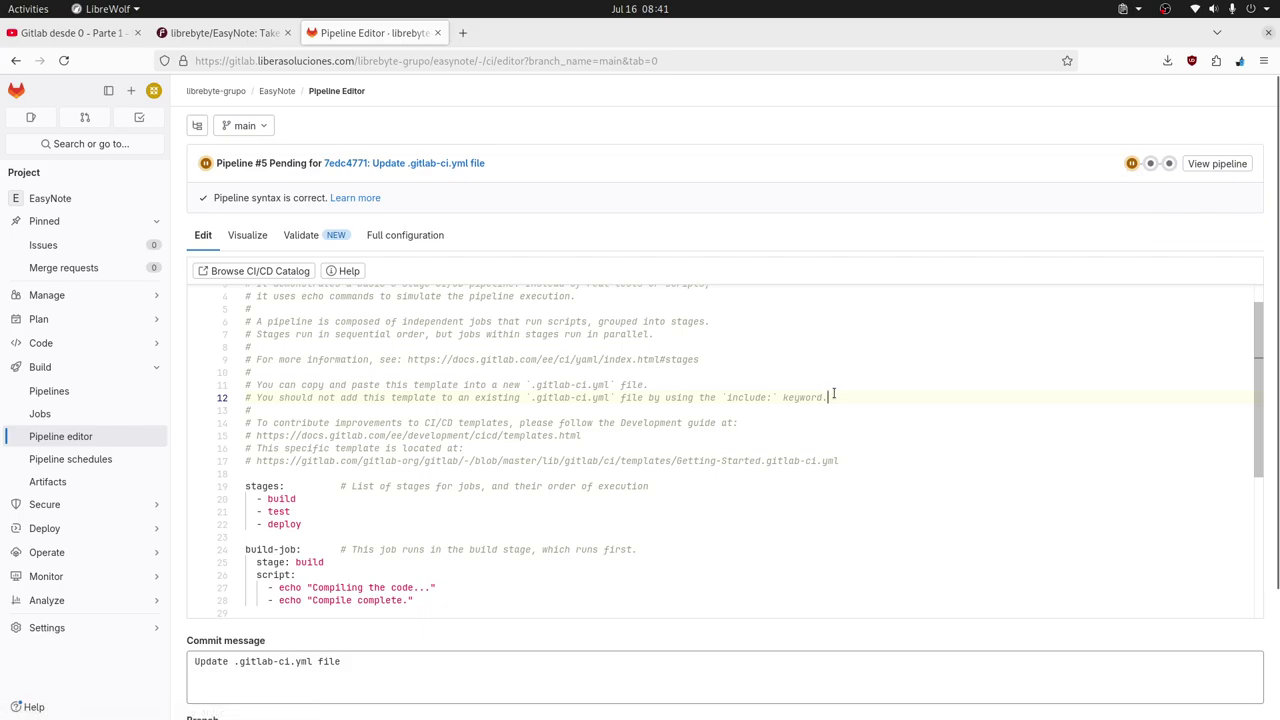
pyautogui.click(1131, 163)
pyautogui.click(1010, 220)
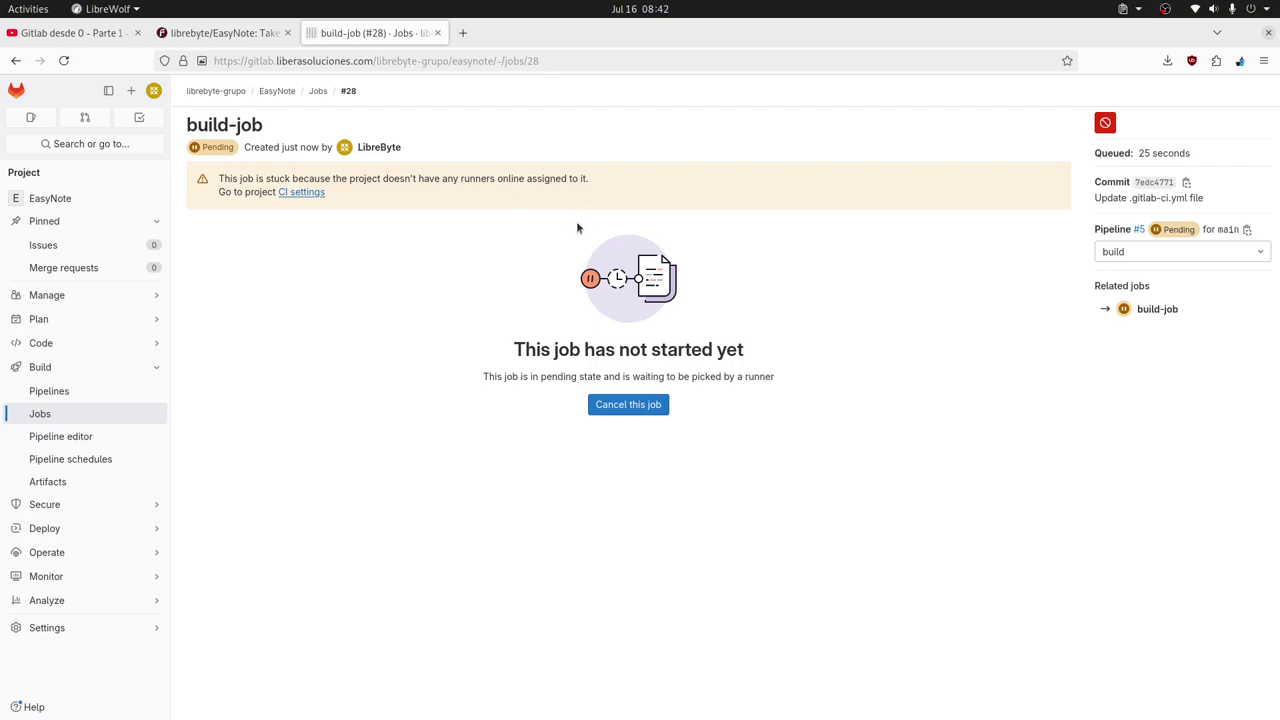
# Go from Jobs back to EasyNote and open .gitlab-ci.yml with Edit single file.
pyautogui.click(317, 91)
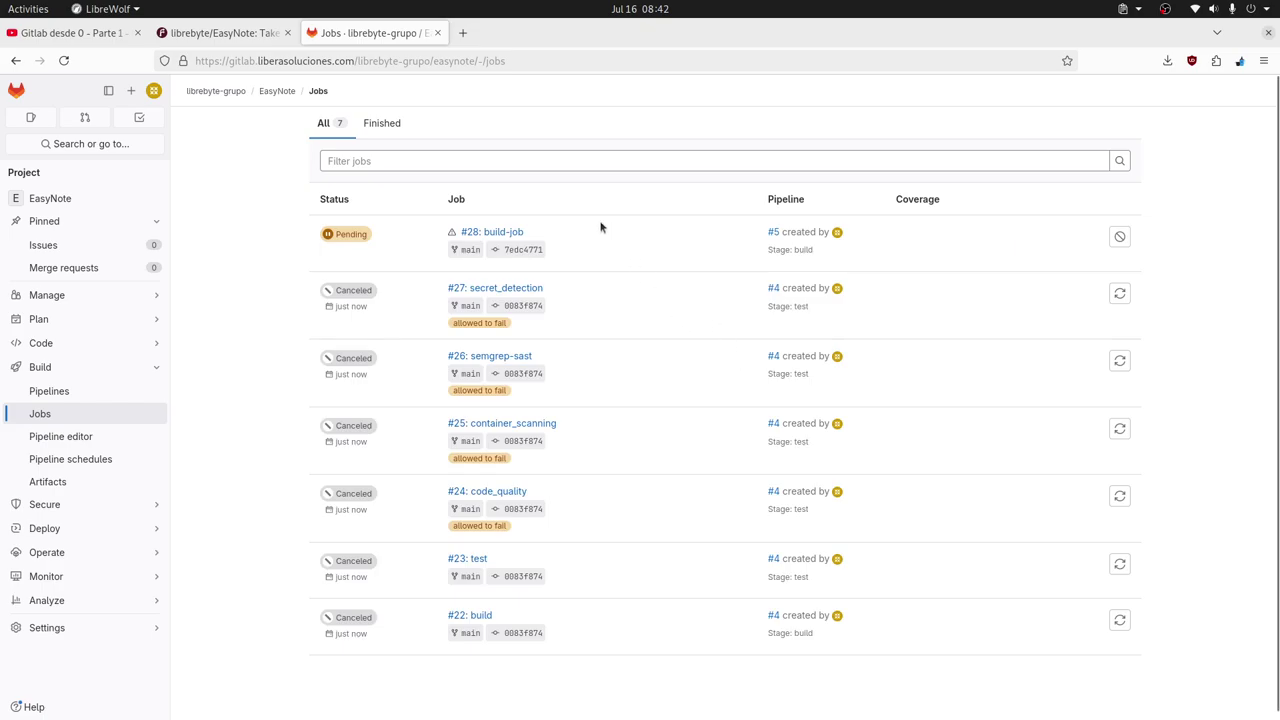
pyautogui.click(277, 91)
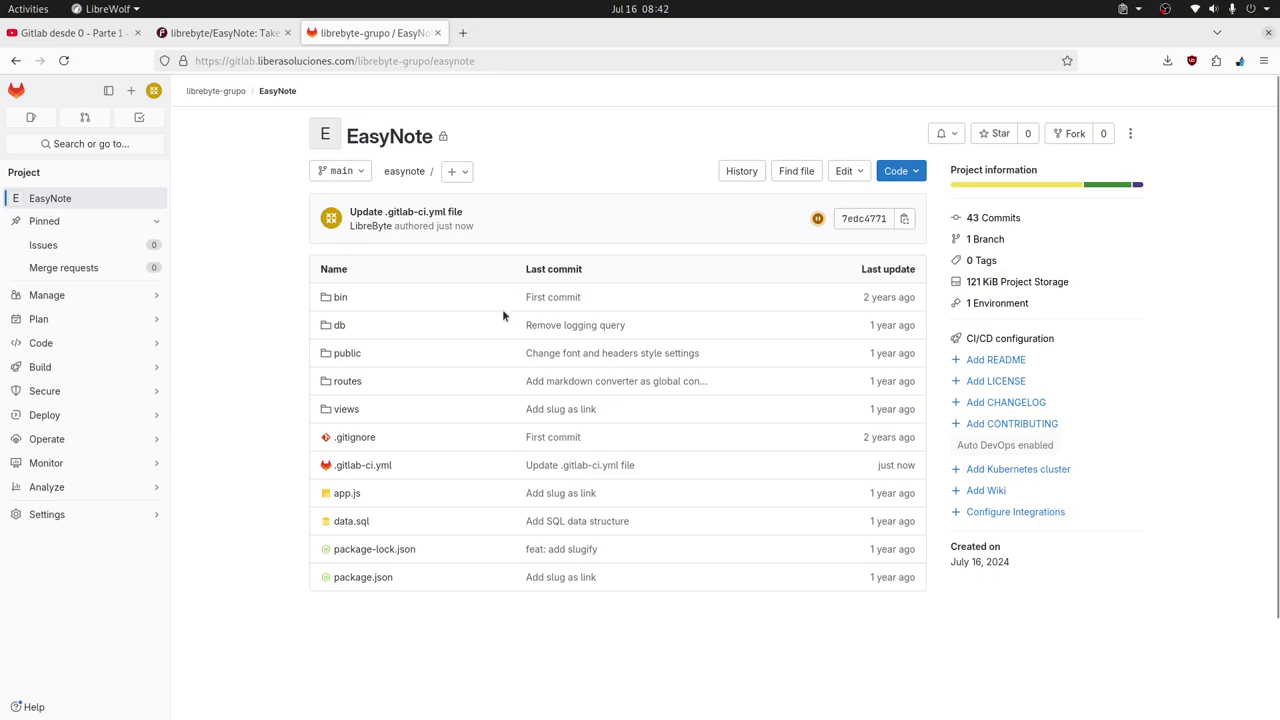
pyautogui.click(372, 464)
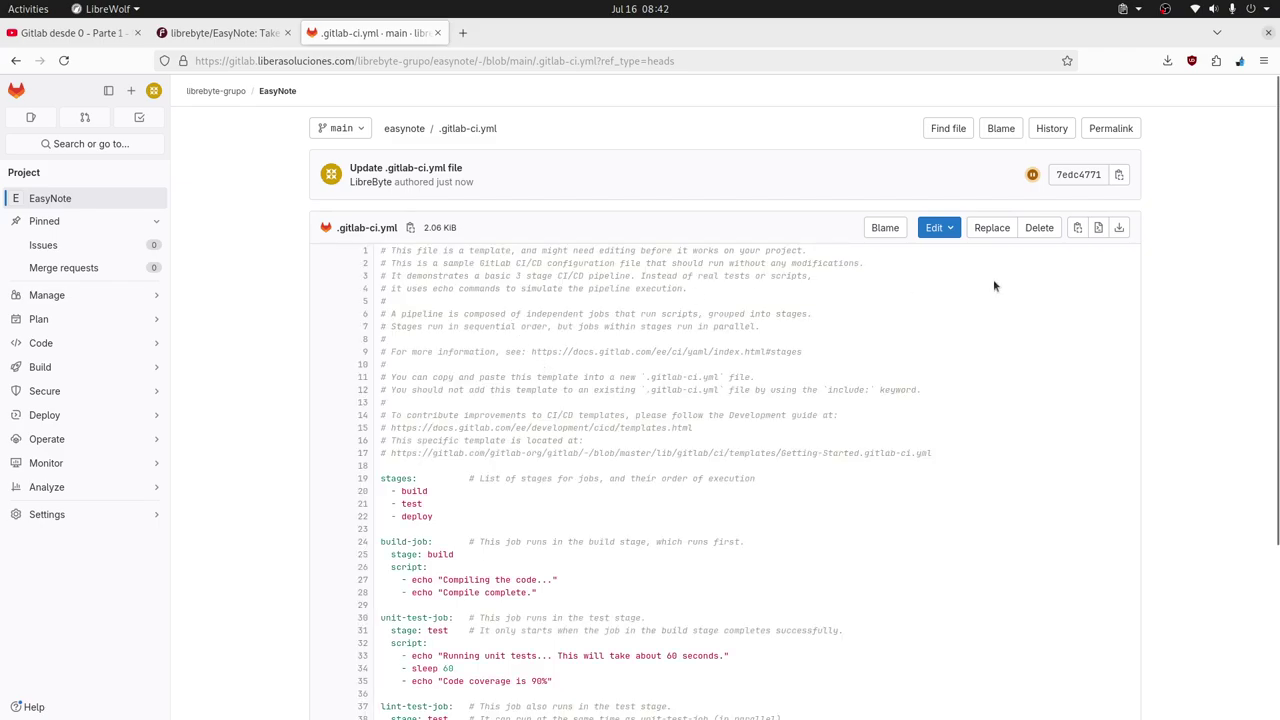
pyautogui.click(938, 228)
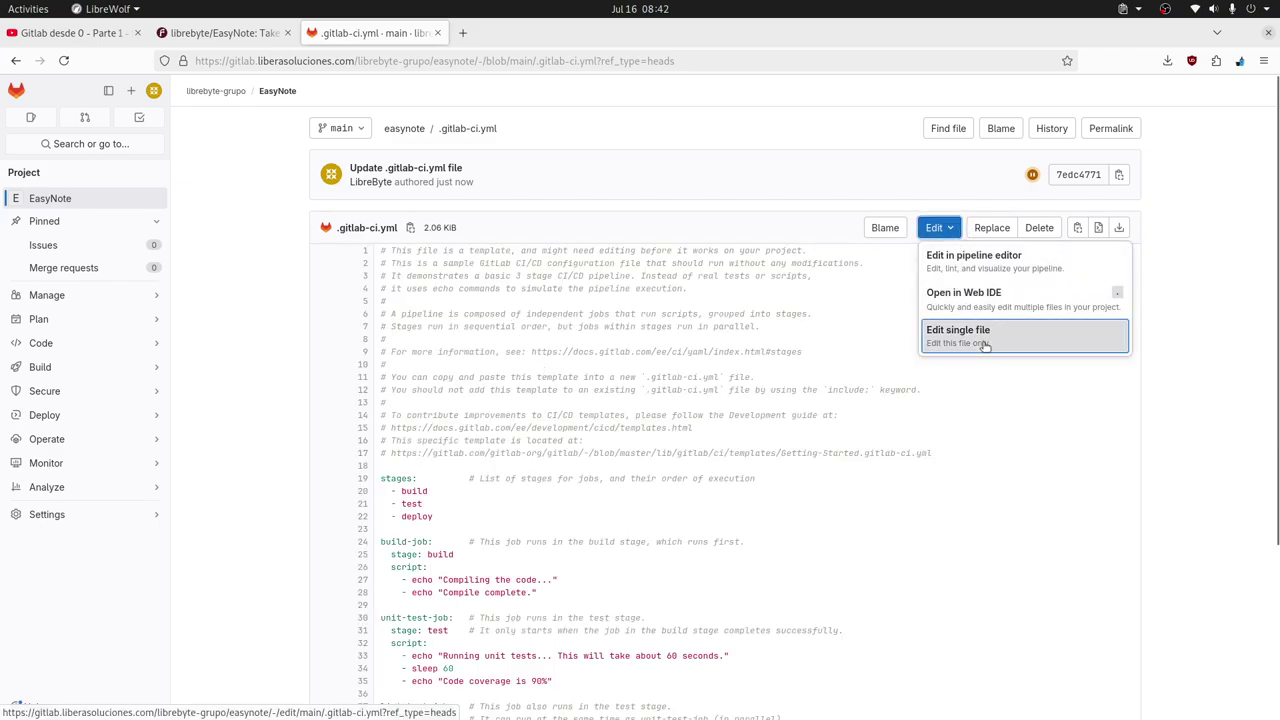
pyautogui.click(966, 332)
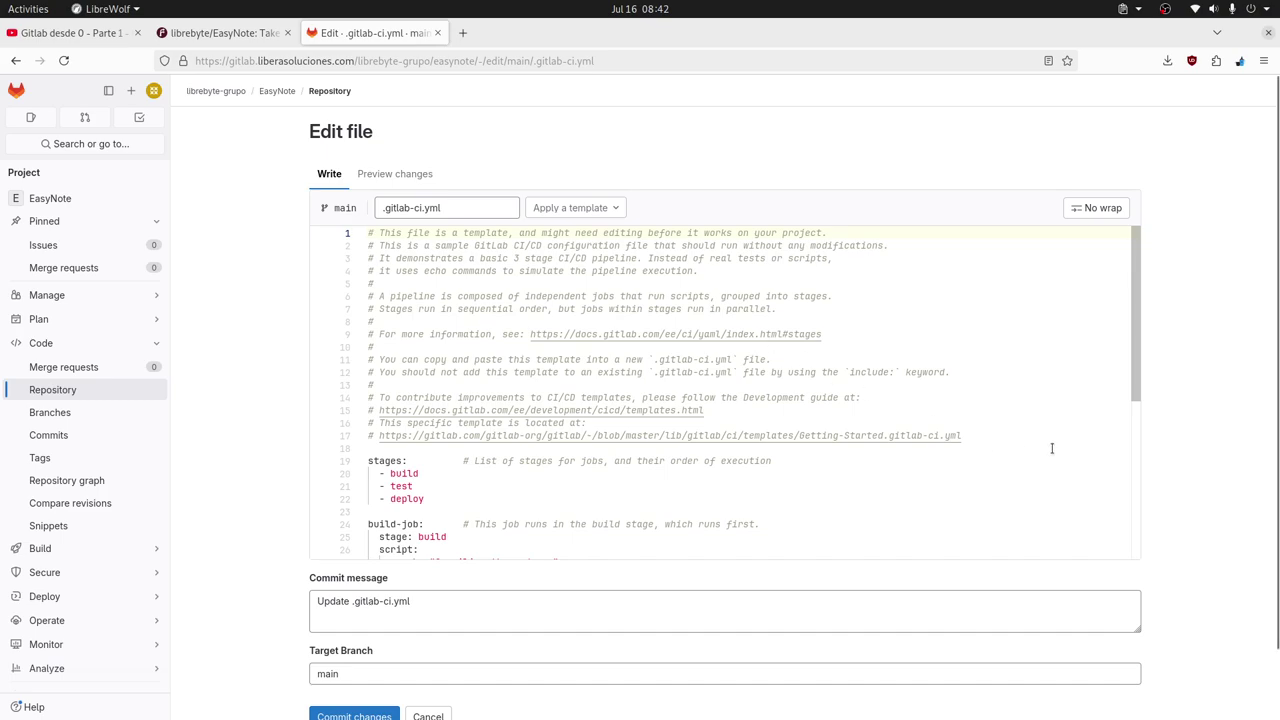
# Insert a 'default:' line after the header comments, on line 19.
pyautogui.click(1012, 436)
pyautogui.press('Return')
pyautogui.press('Return')
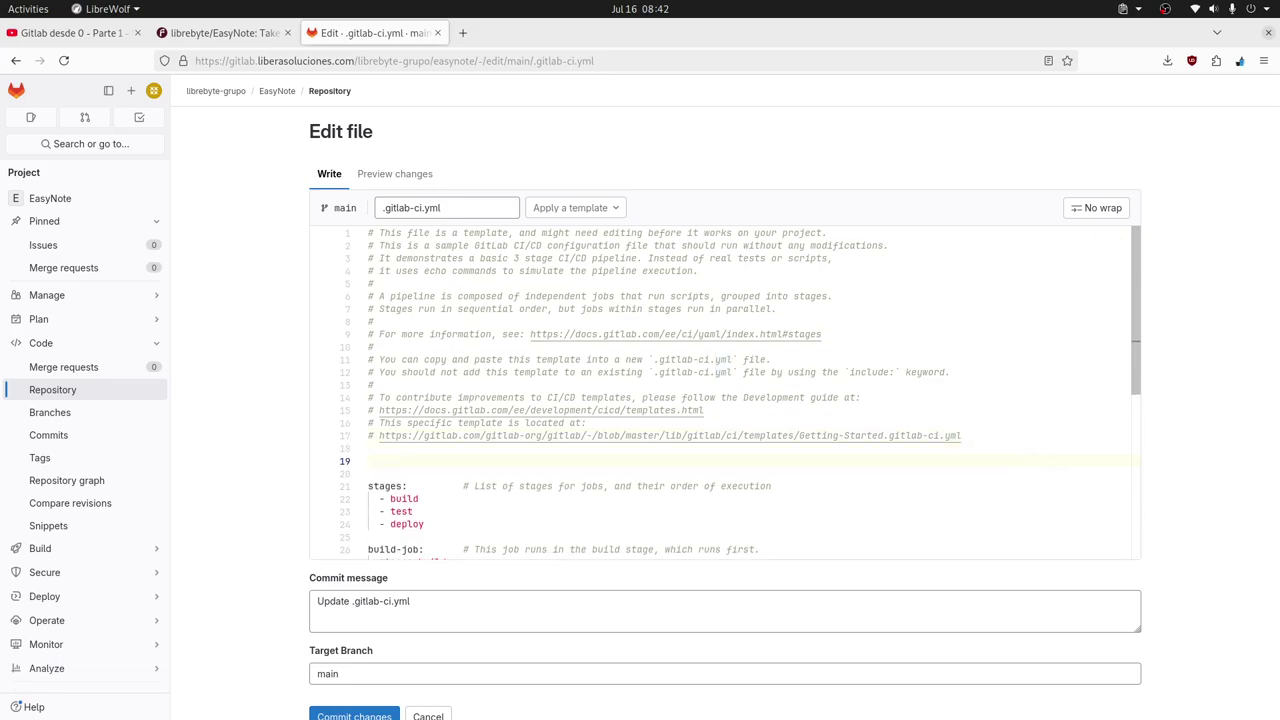
pyautogui.write('default:')
pyautogui.press('Return')
pyautogui.write('trag')
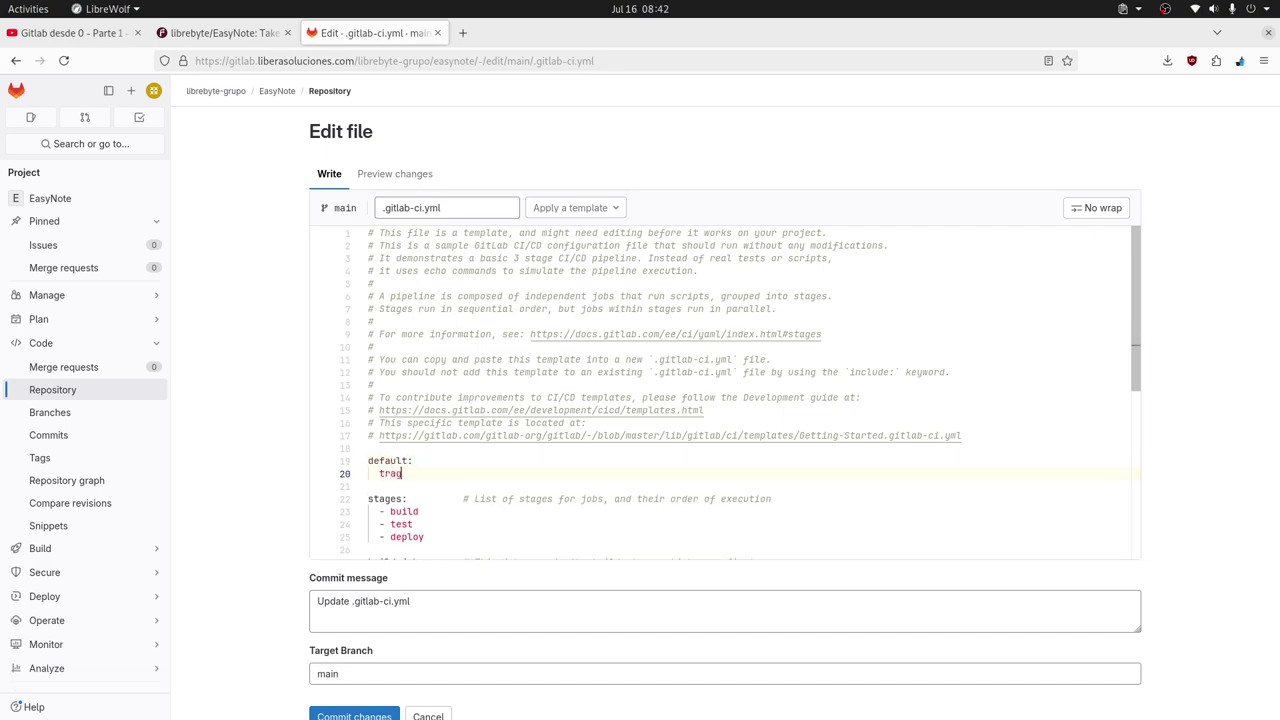
pyautogui.press('BackSpace')
pyautogui.press('BackSpace')
pyautogui.press('BackSpace')
pyautogui.write('ags:')
pyautogui.press('BackSpace')
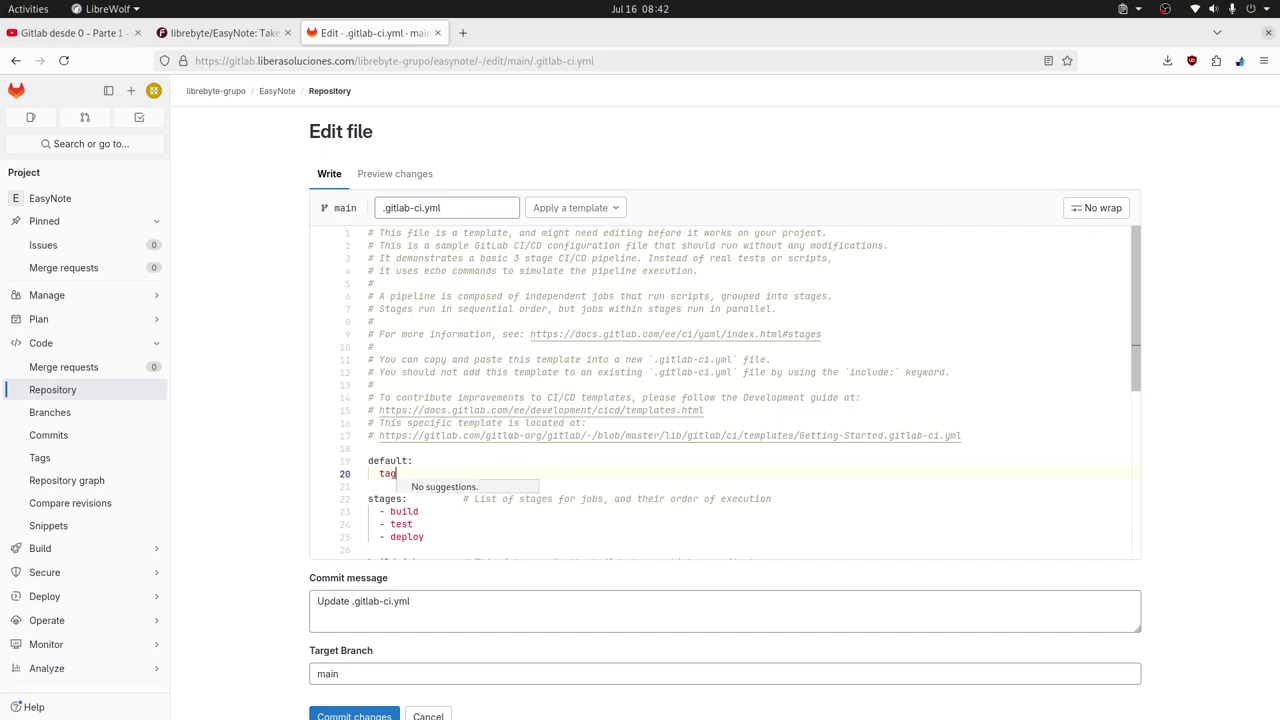
pyautogui.press('BackSpace')
pyautogui.press('BackSpace')
pyautogui.press('BackSpace')
pyautogui.press('BackSpace')
pyautogui.press('BackSpace')
pyautogui.press('BackSpace')
pyautogui.press('BackSpace')
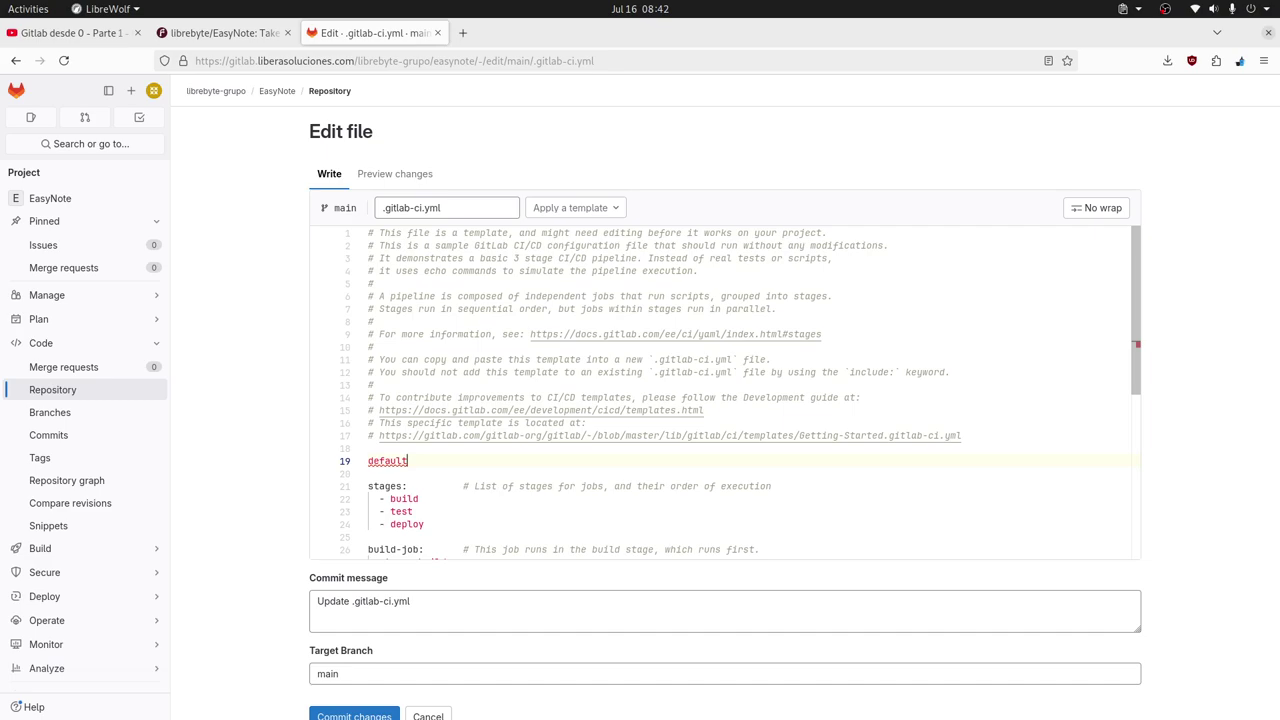
pyautogui.hotkey('ctrl', 'space')
pyautogui.press('BackSpace')
pyautogui.press('BackSpace')
pyautogui.press('BackSpace')
pyautogui.press('BackSpace')
pyautogui.press('BackSpace')
pyautogui.press('BackSpace')
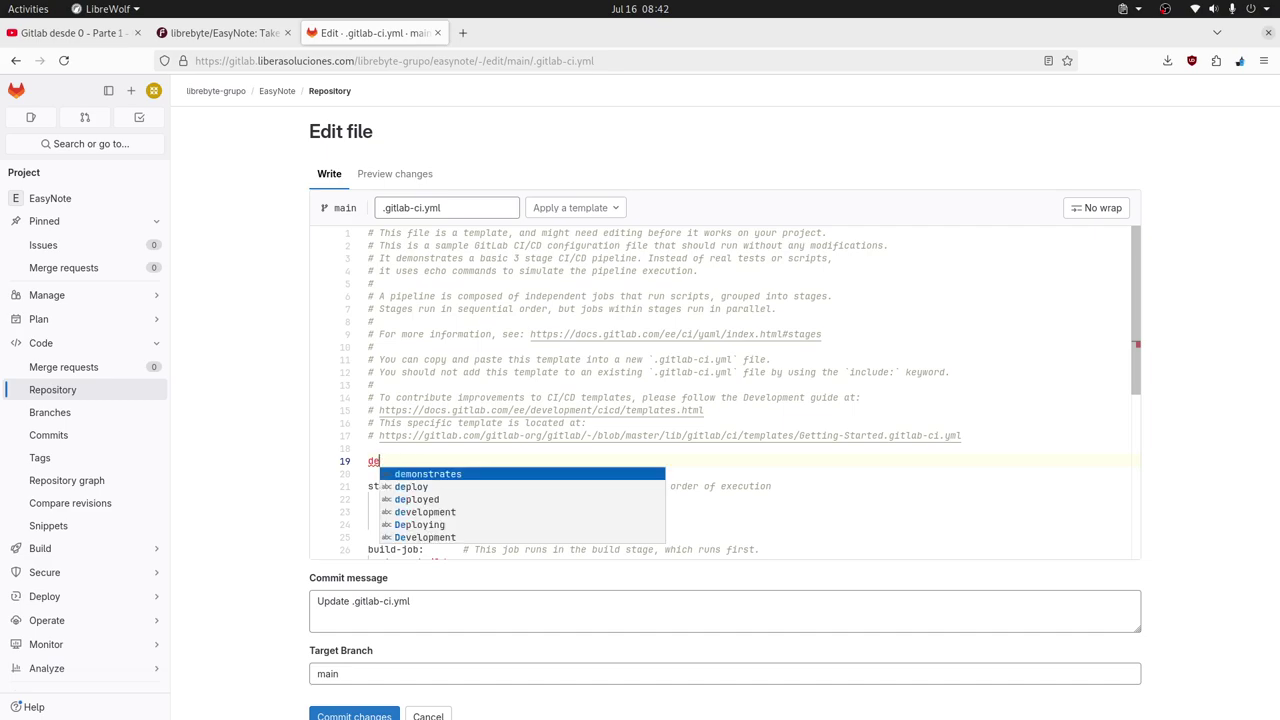
pyautogui.write('efaul')
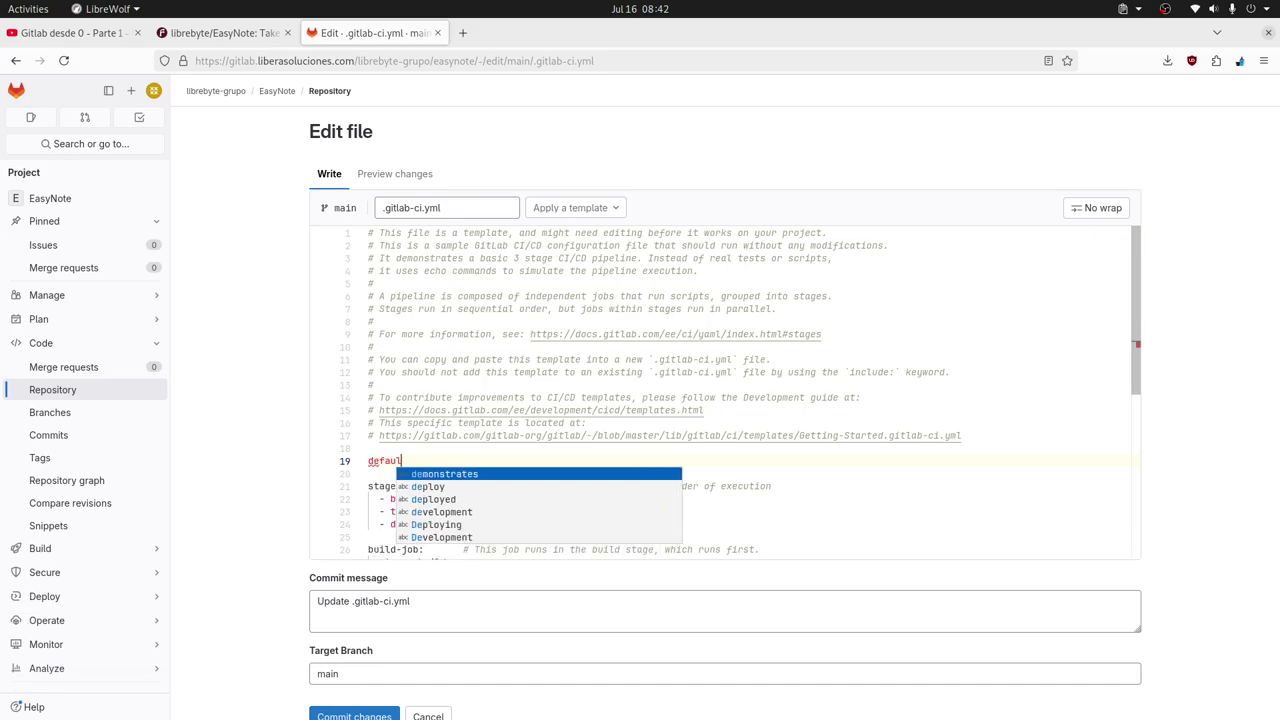
pyautogui.write('t')
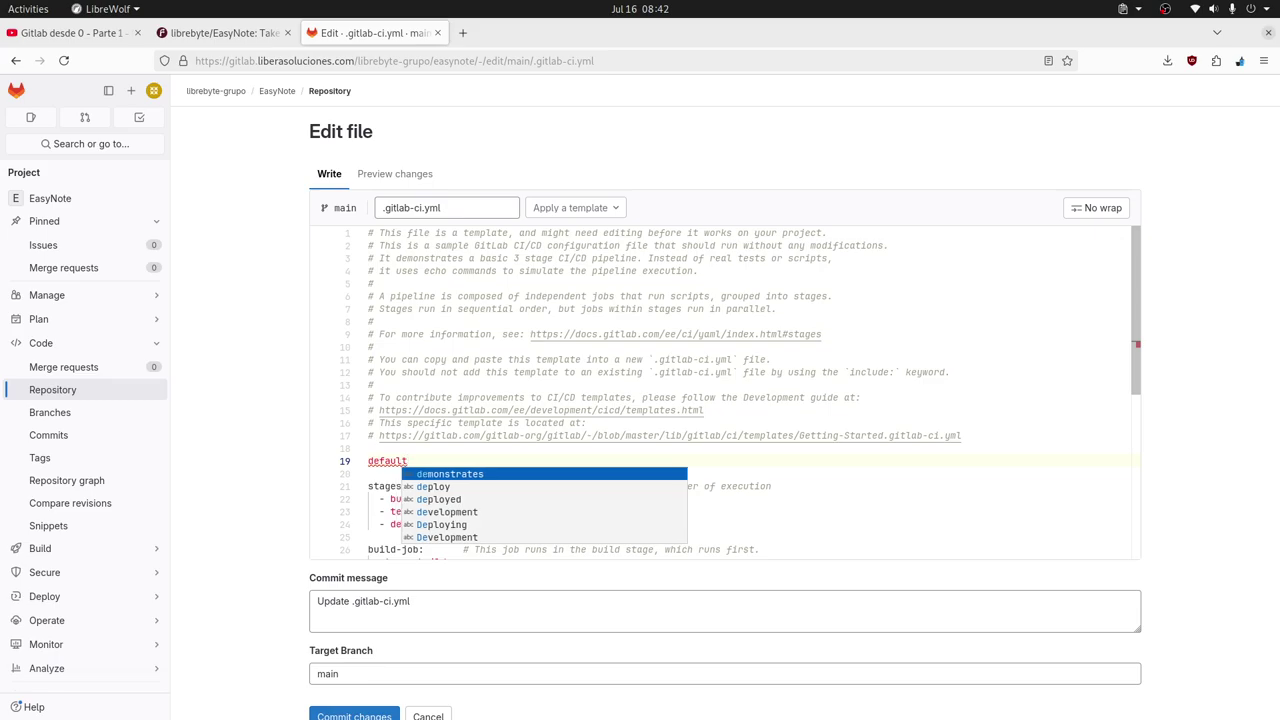
pyautogui.press('Down')
pyautogui.press('Down')
pyautogui.press('Down')
pyautogui.press('Down')
pyautogui.press('Down')
pyautogui.press('Down')
pyautogui.press('BackSpace')
pyautogui.press('BackSpace')
pyautogui.press('BackSpace')
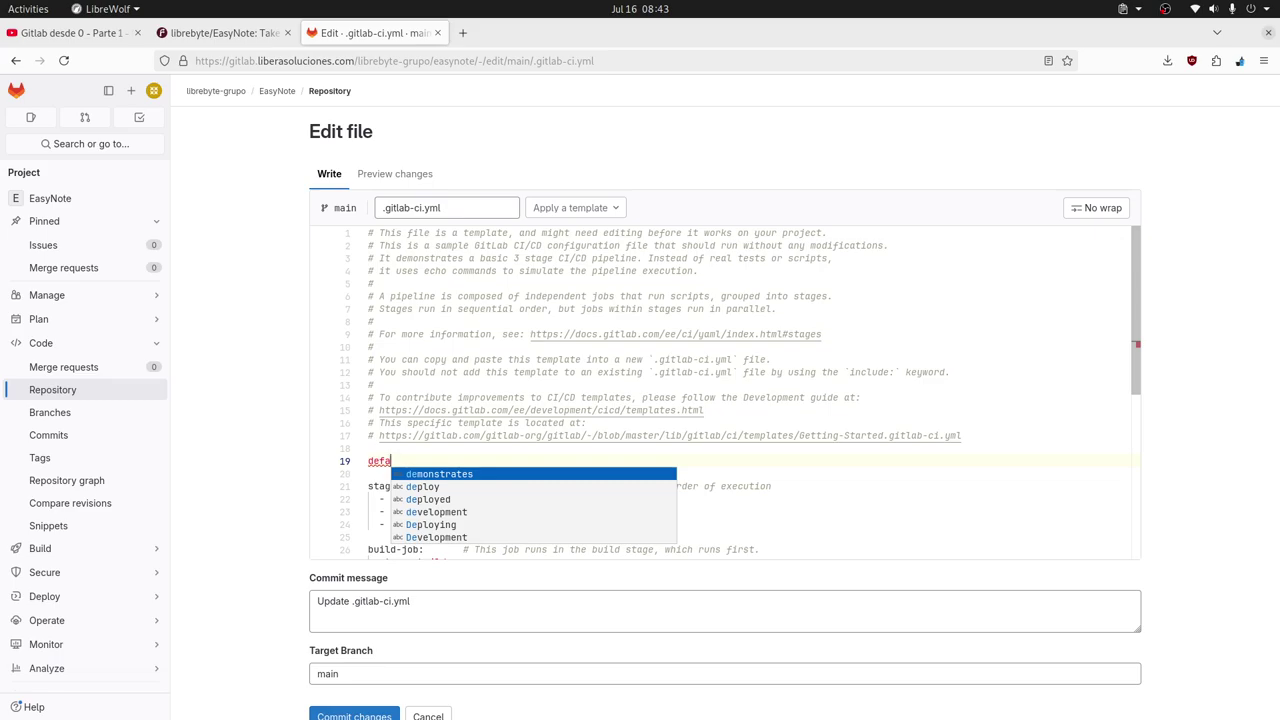
pyautogui.write('ult:')
pyautogui.press('Return')
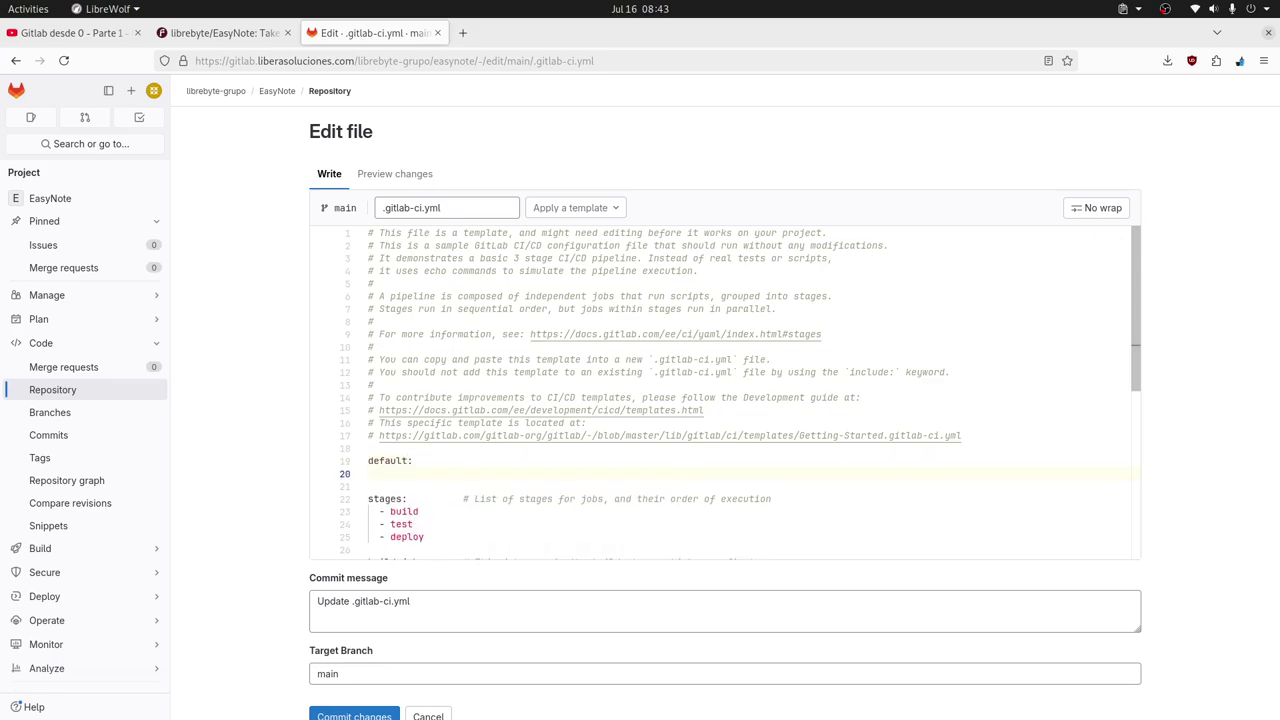
# Add 'tags:' with '- share' and '- shell' under default, and select the whole block.
pyautogui.write('- tags')
pyautogui.click(391, 473)
pyautogui.press('BackSpace')
pyautogui.press('BackSpace')
pyautogui.press('Return')
pyautogui.write('- ')
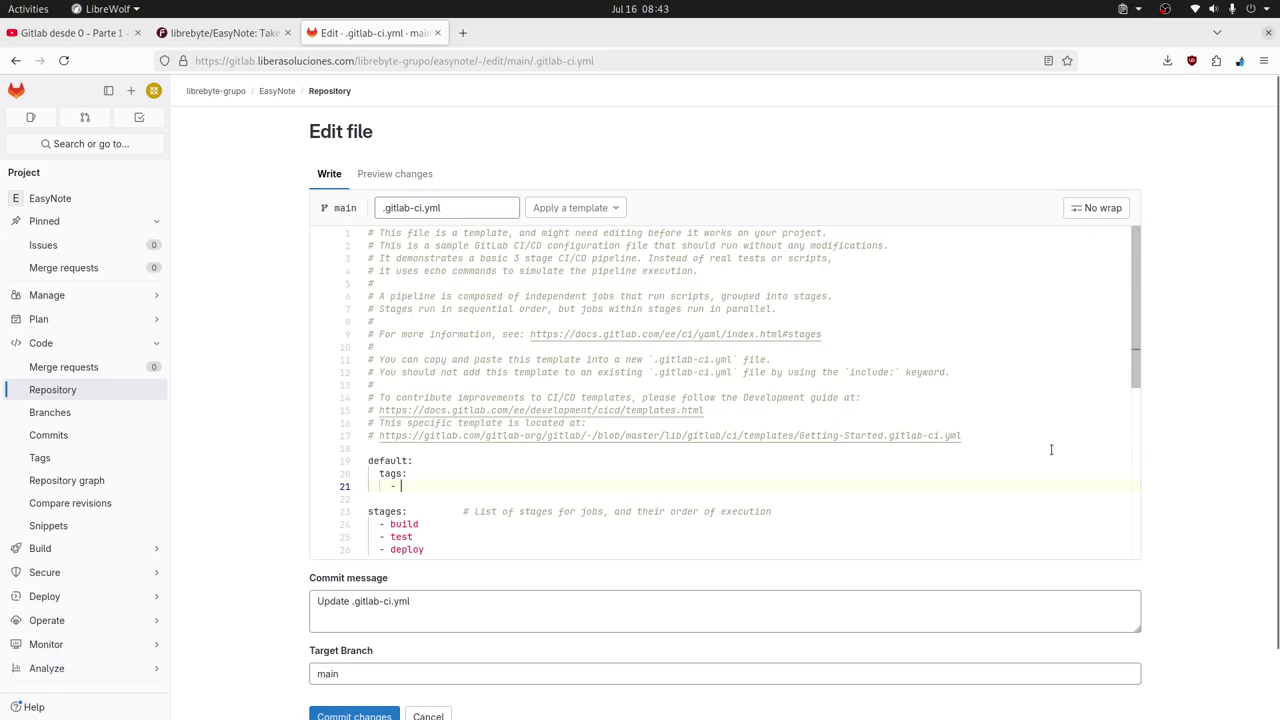
pyautogui.write('share')
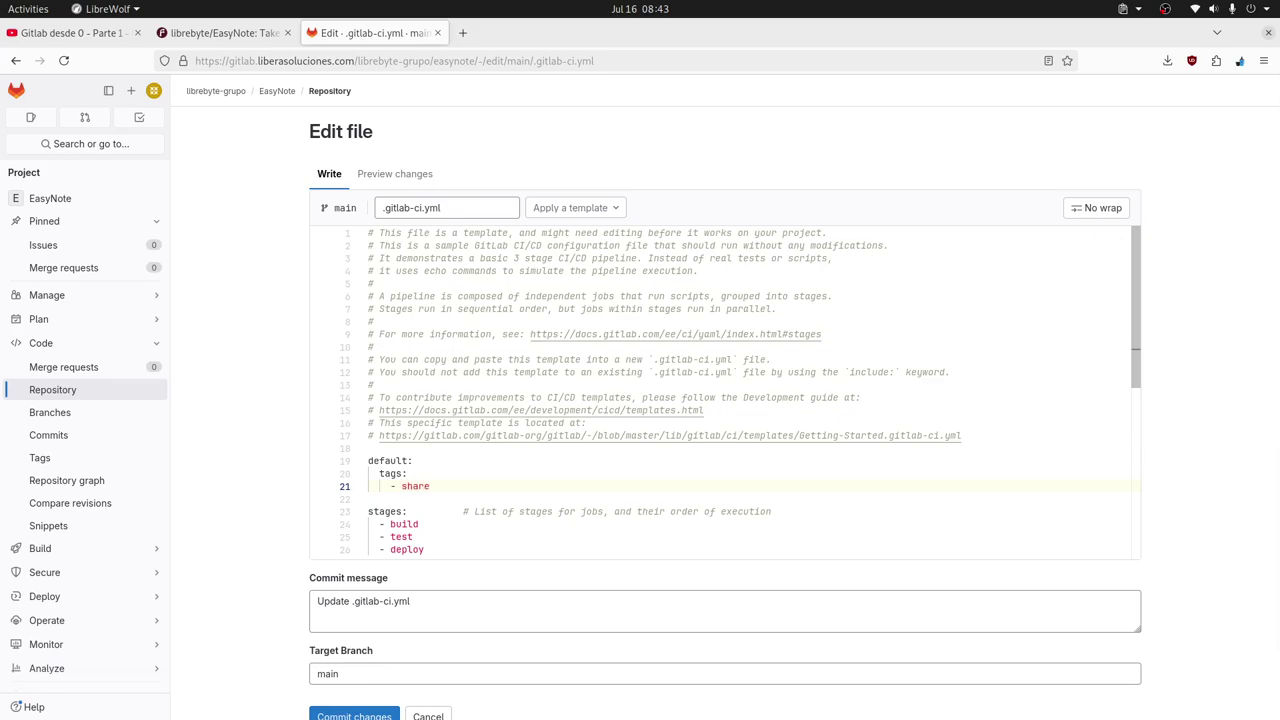
pyautogui.press('Return')
pyautogui.write('- shell')
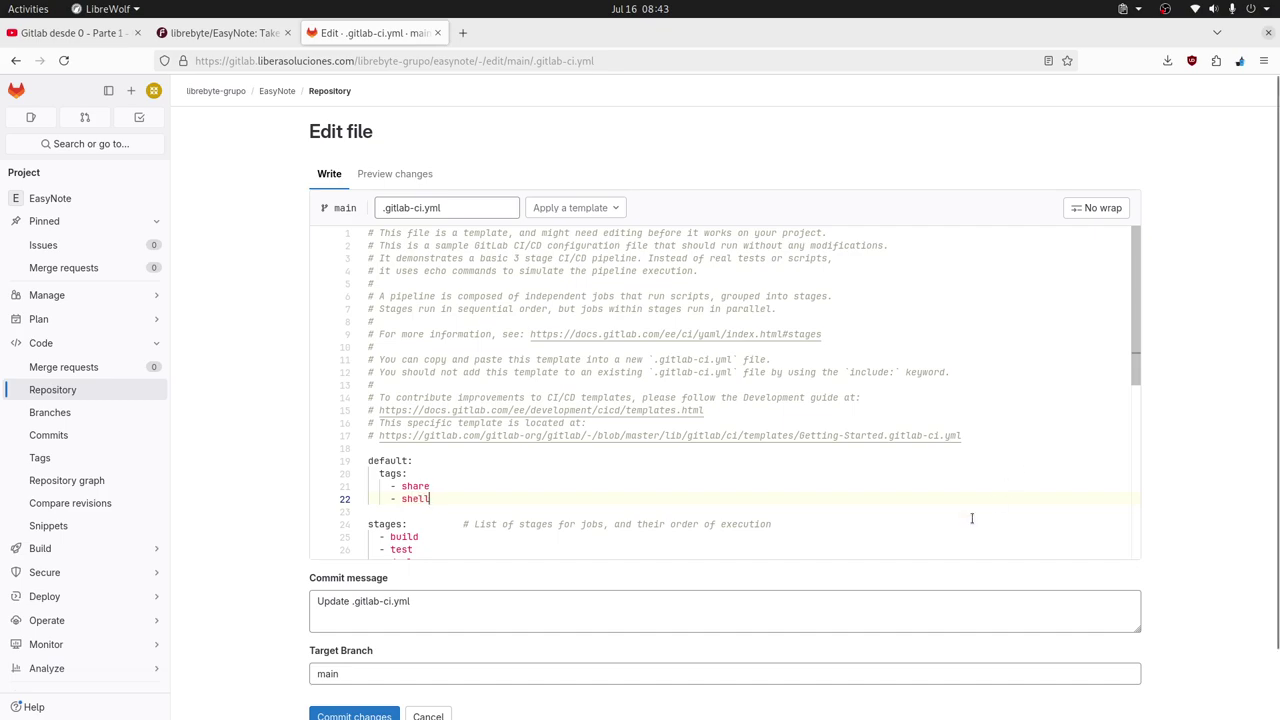
pyautogui.doubleClick(387, 460)
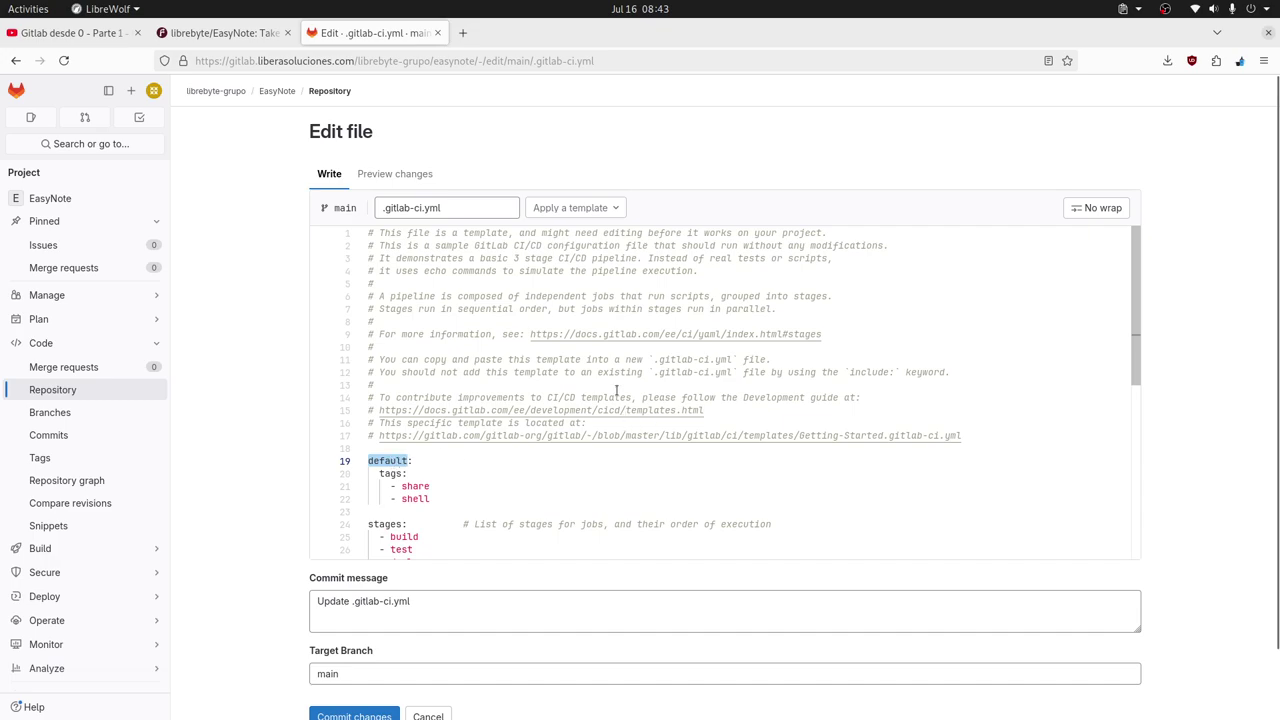
pyautogui.moveTo(367, 460); pyautogui.dragTo(494, 503)
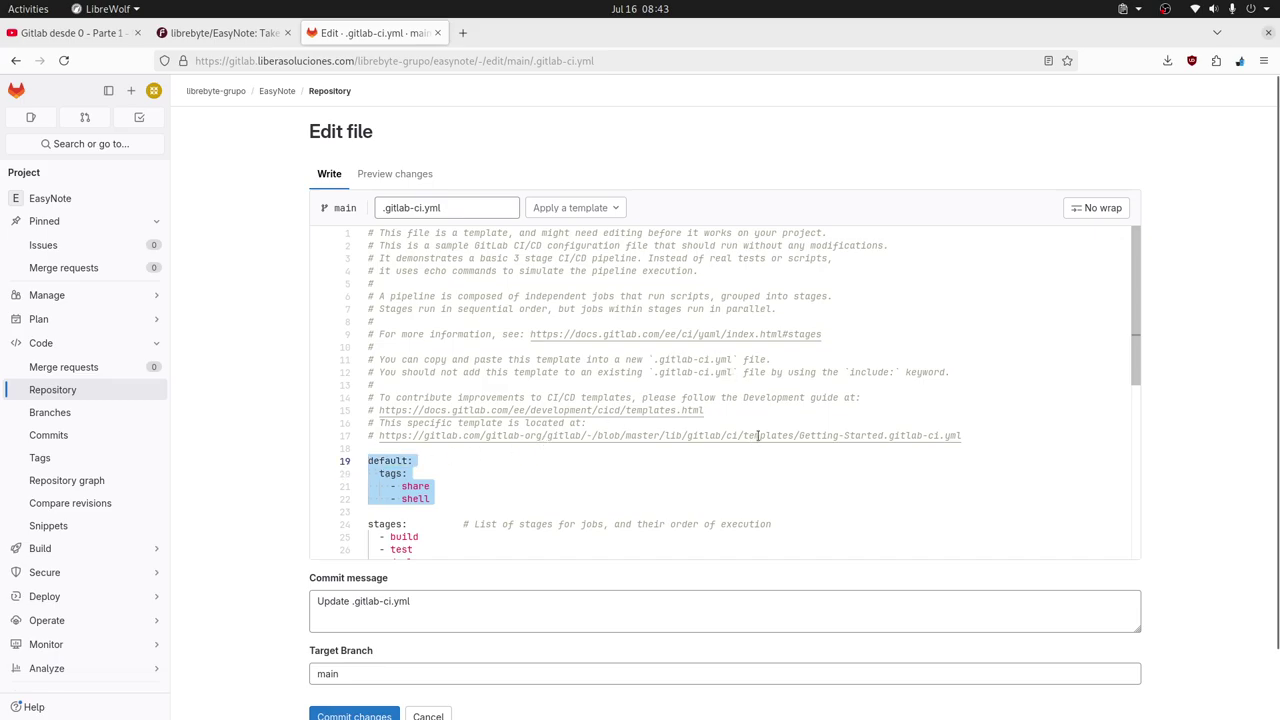
# Abandon the unsaved file edit and open the EasyNote Pipeline Editor.
pyautogui.moveTo(60, 548)
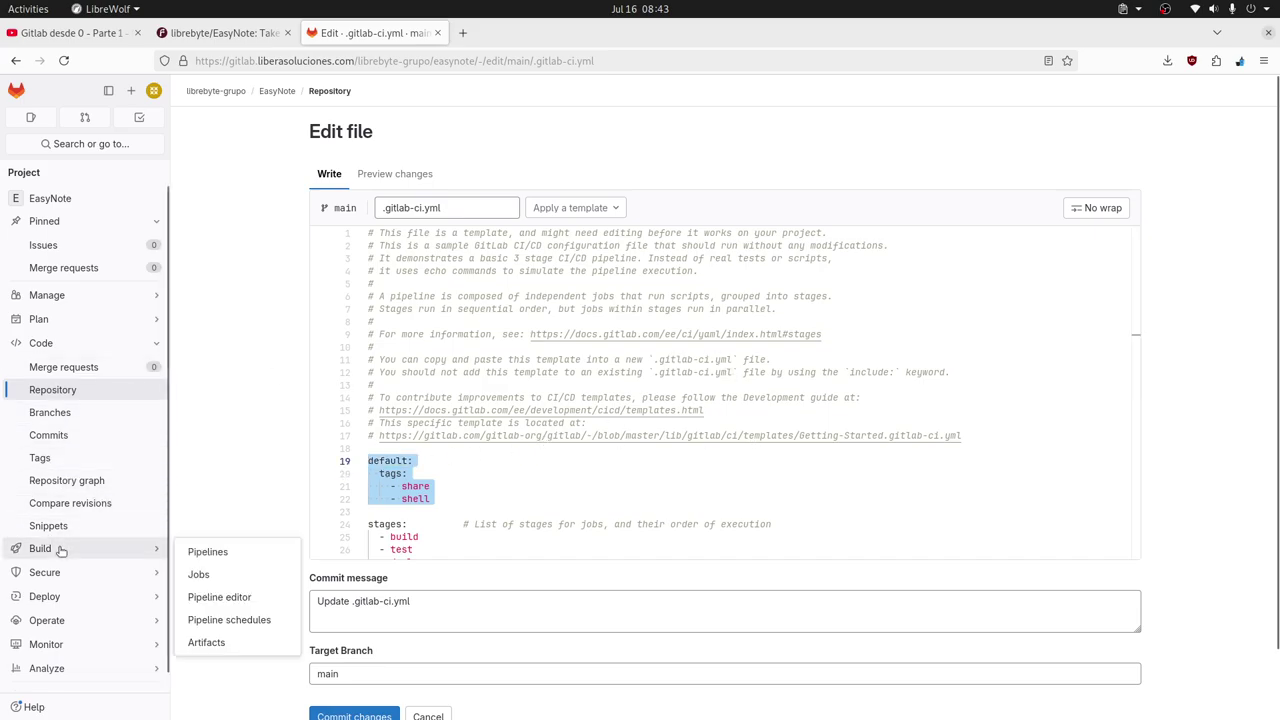
pyautogui.click(232, 550)
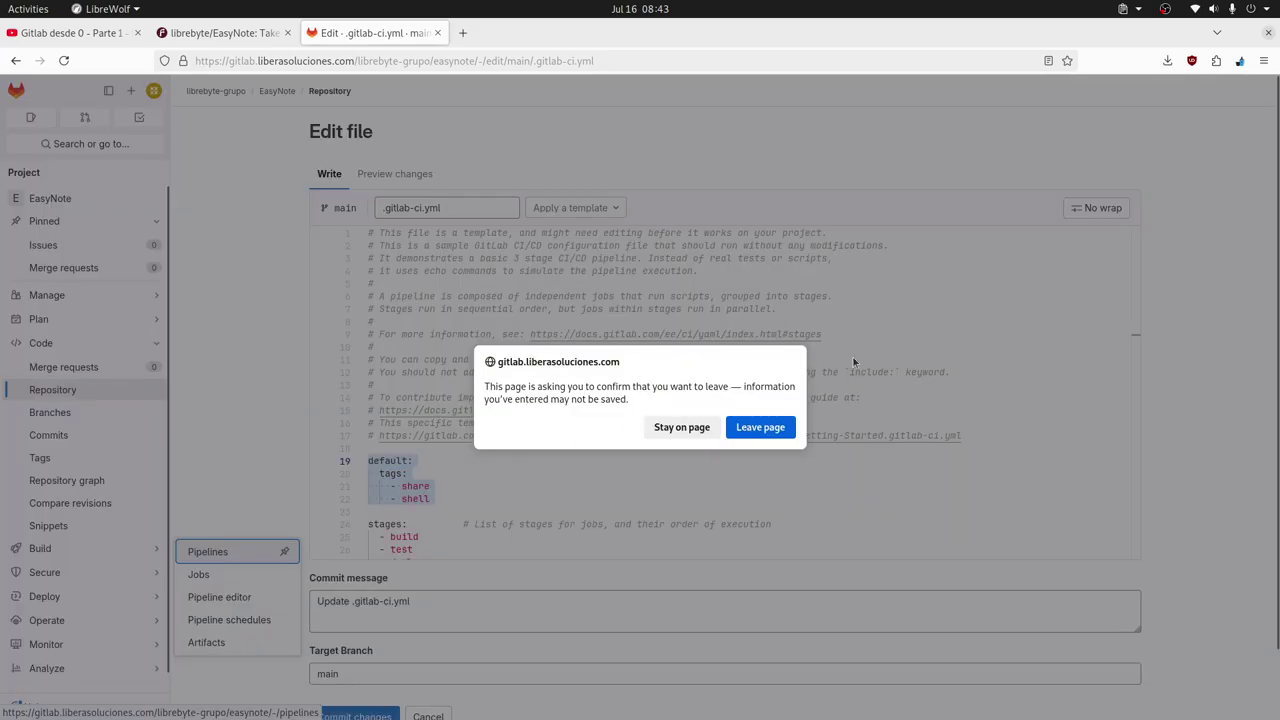
pyautogui.click(766, 430)
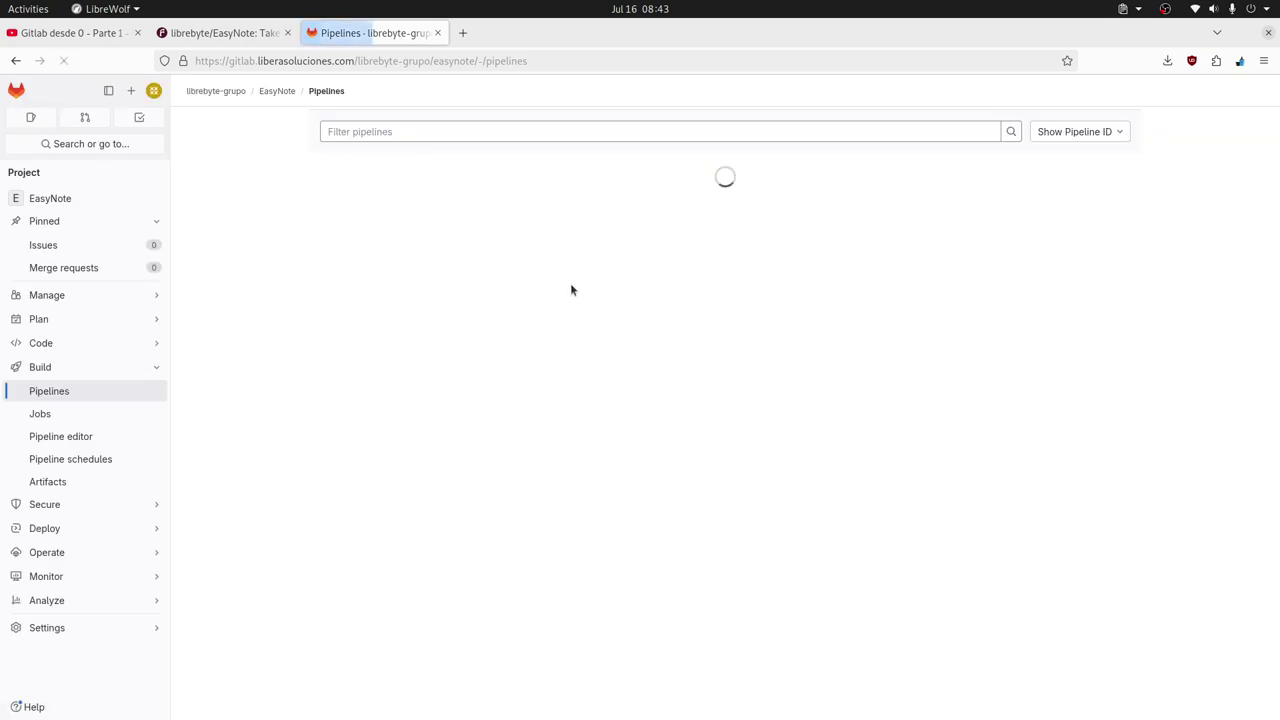
pyautogui.click(75, 437)
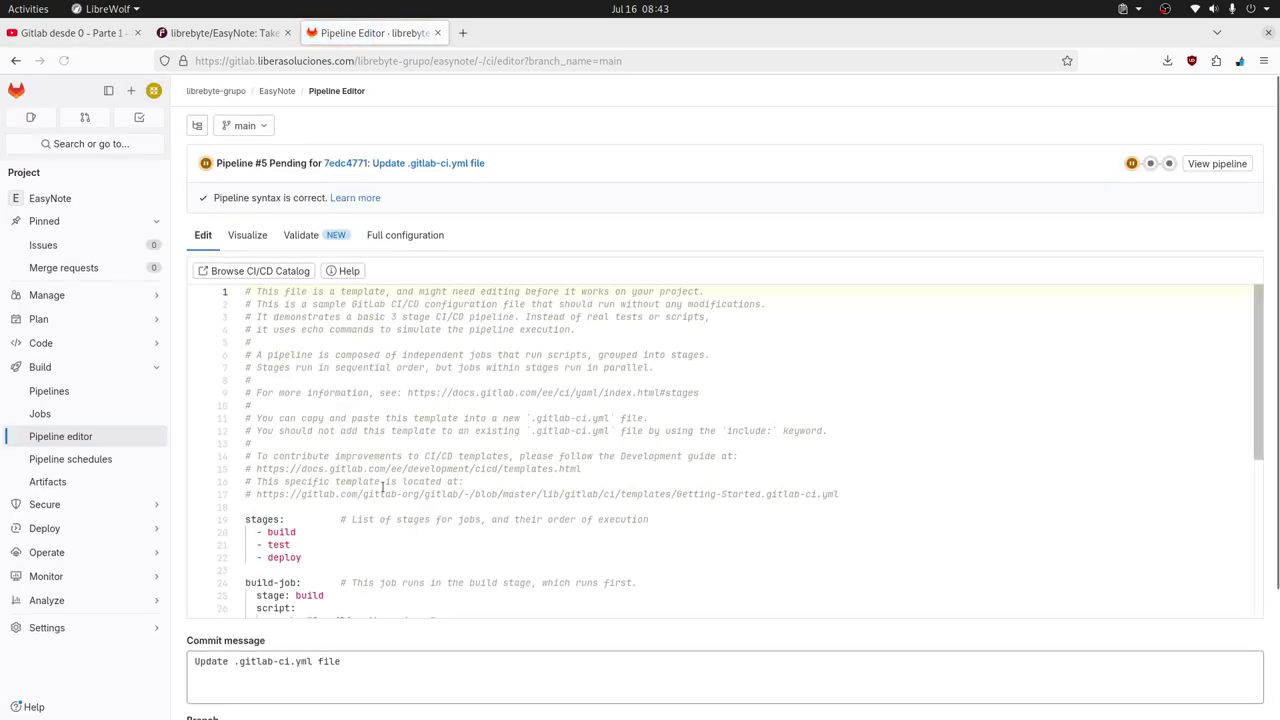
# Add a default: section above stages with the pasted tags share and shell, removing the duplicate line.
pyautogui.click(272, 515)
pyautogui.click(882, 486)
pyautogui.click(900, 491)
pyautogui.click(335, 512)
pyautogui.press('Return')
pyautogui.press('Return')
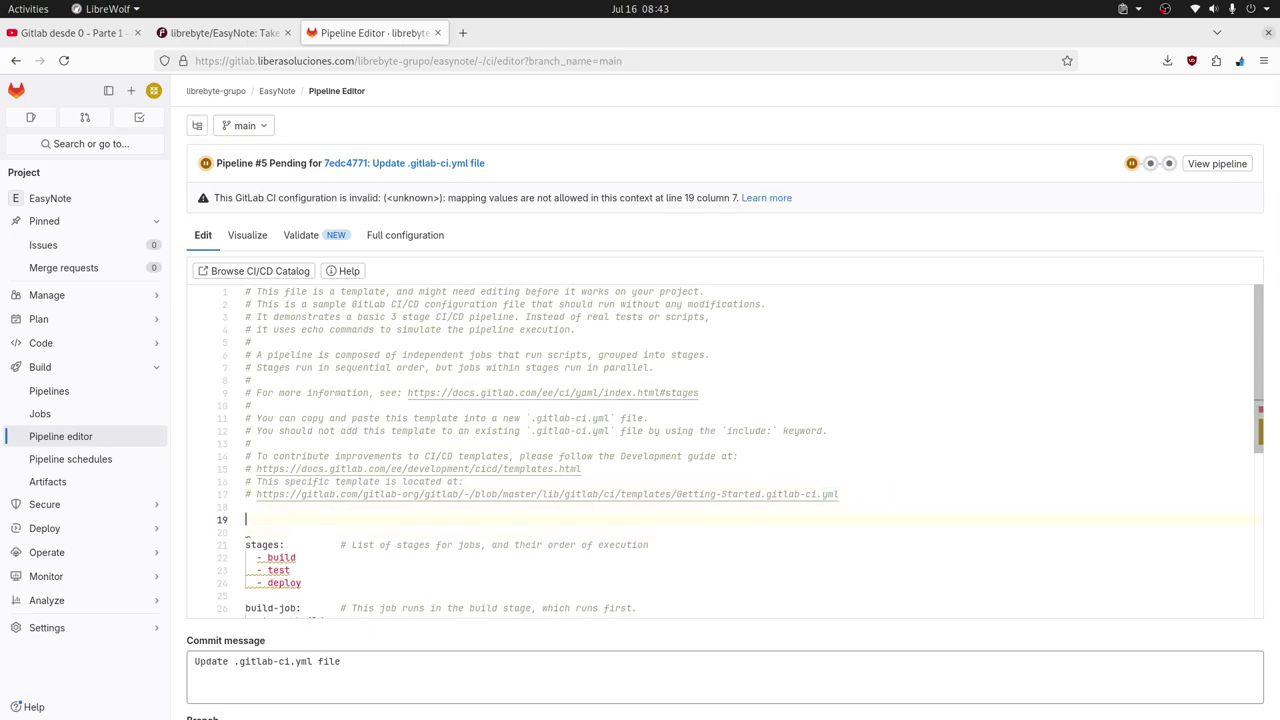
pyautogui.write('def')
pyautogui.press('Return')
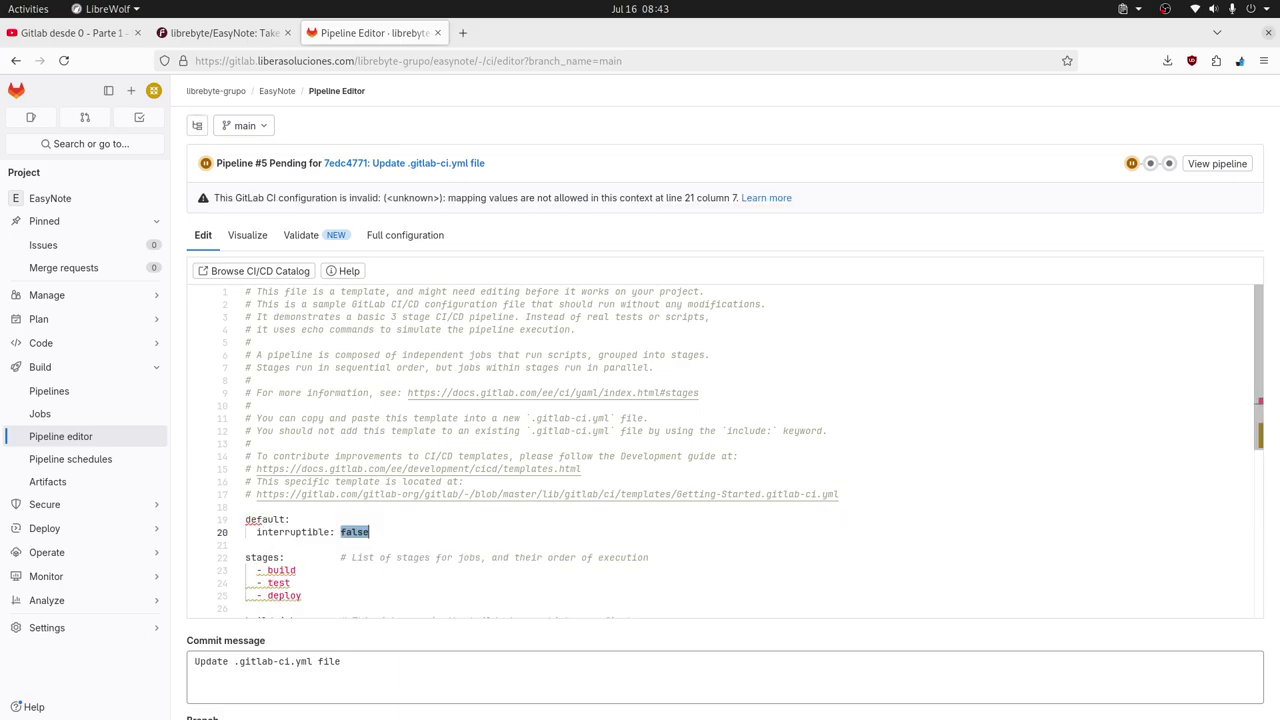
pyautogui.doubleClick(330, 532)
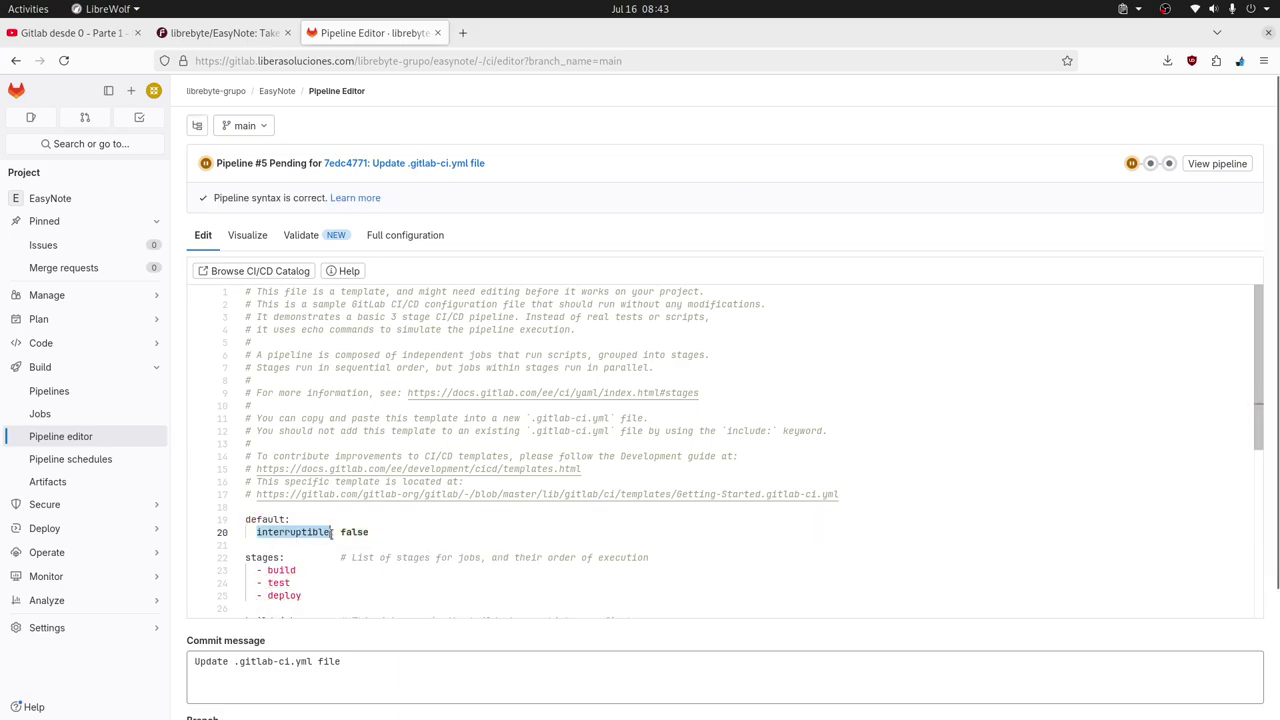
pyautogui.moveTo(331, 532); pyautogui.dragTo(378, 532)
pyautogui.write('default:   tags:     - share     - shell')
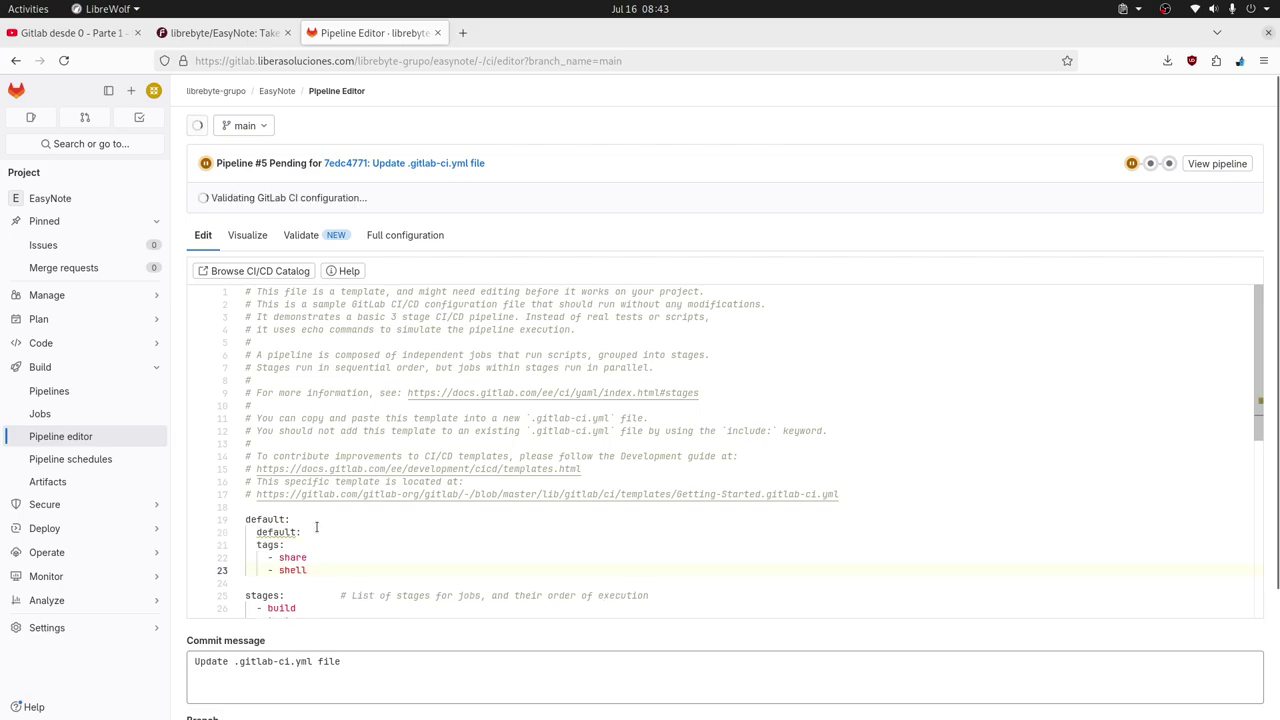
pyautogui.click(304, 524)
pyautogui.keyDown('shift'); pyautogui.click(304, 519); pyautogui.keyUp('shift')
pyautogui.press('BackSpace')
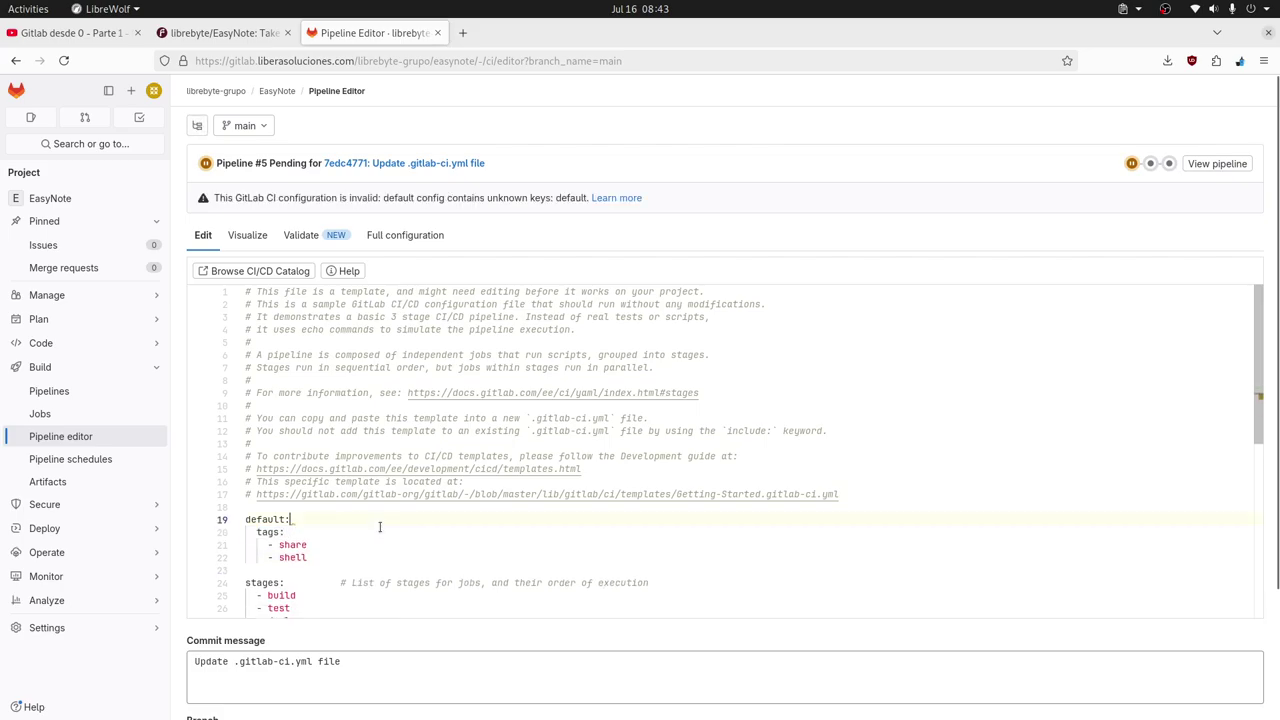
pyautogui.click(283, 532)
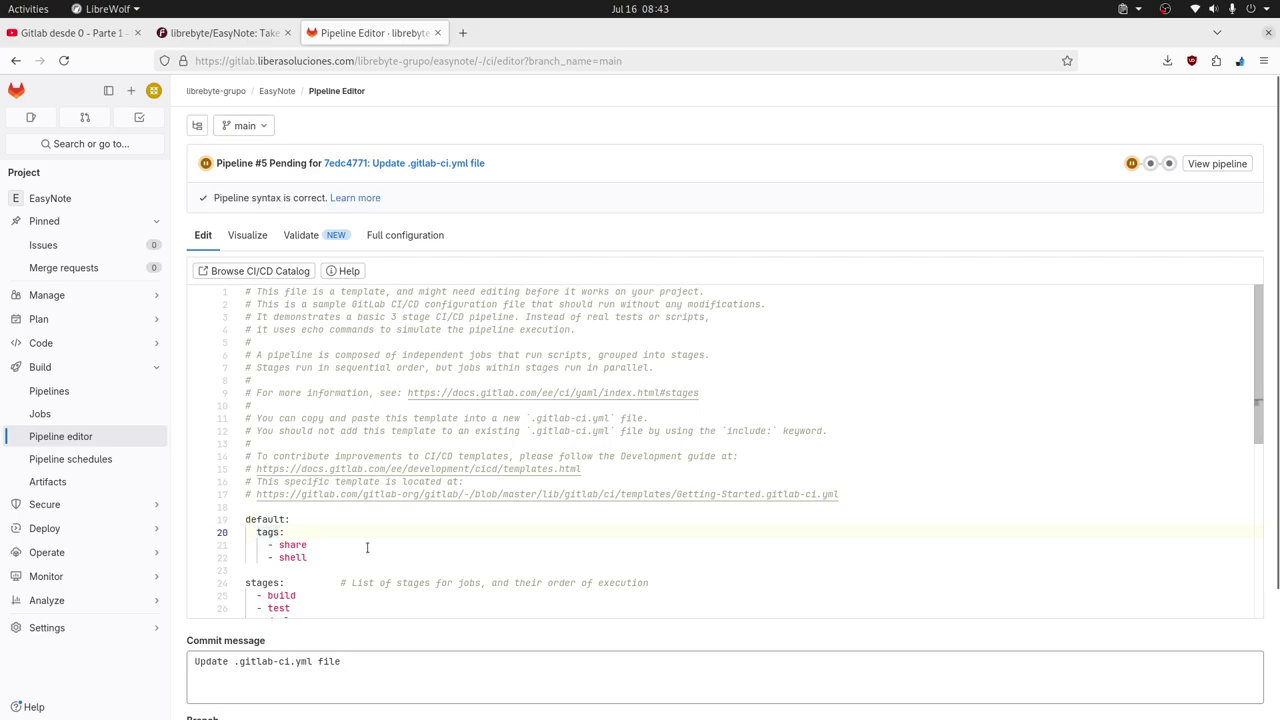
pyautogui.press('BackSpace')
pyautogui.write('s')
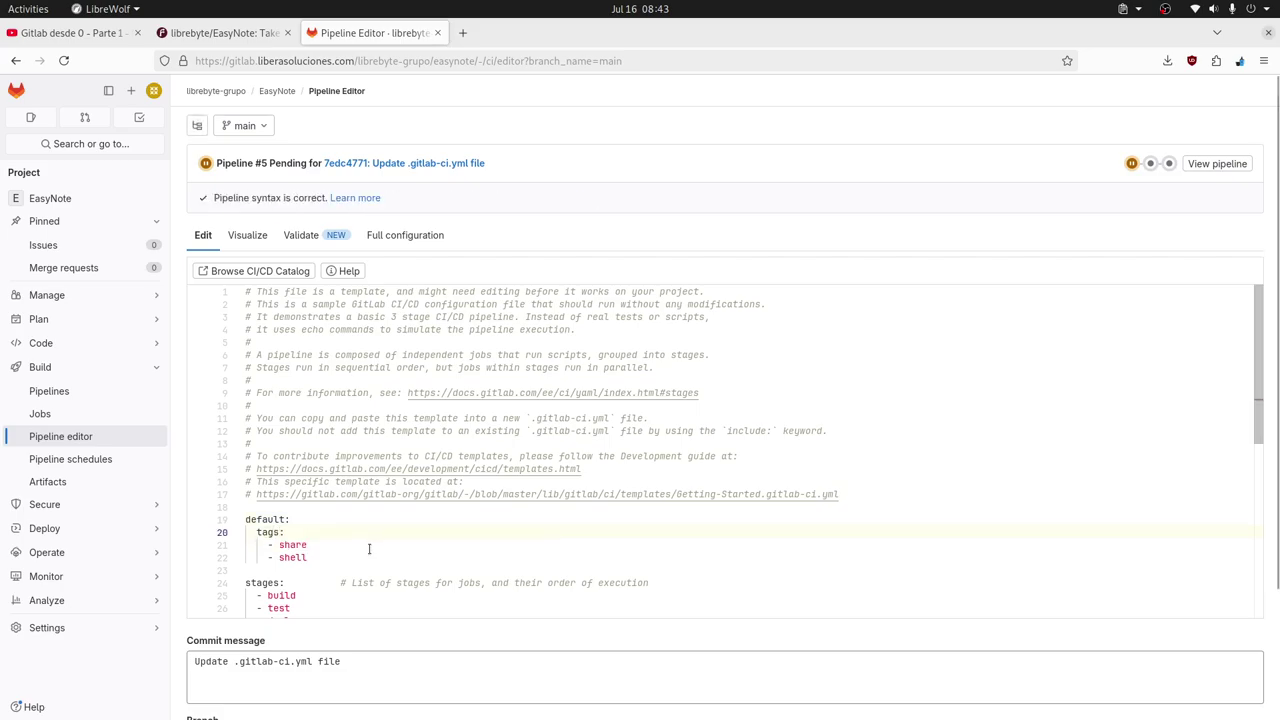
# Dismiss the browser's save-page dialogs and scroll down to the Commit message field.
pyautogui.hotkey('ctrl', 's')
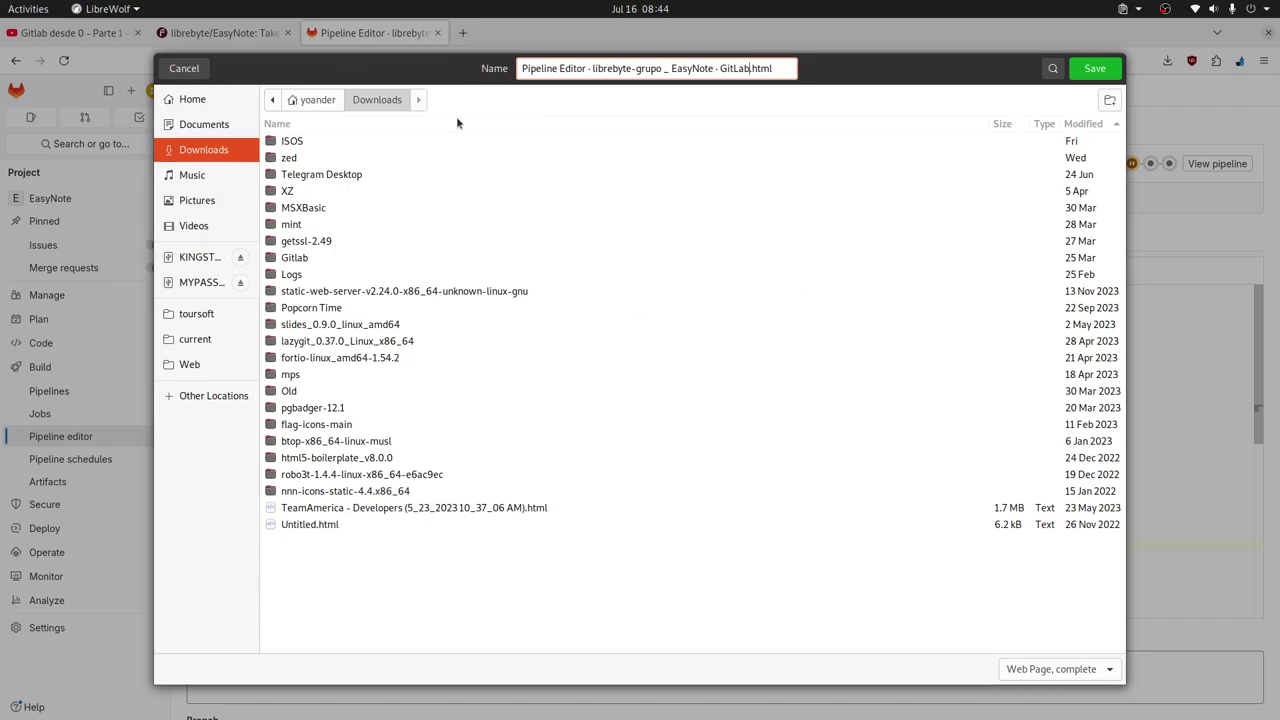
pyautogui.press('Escape')
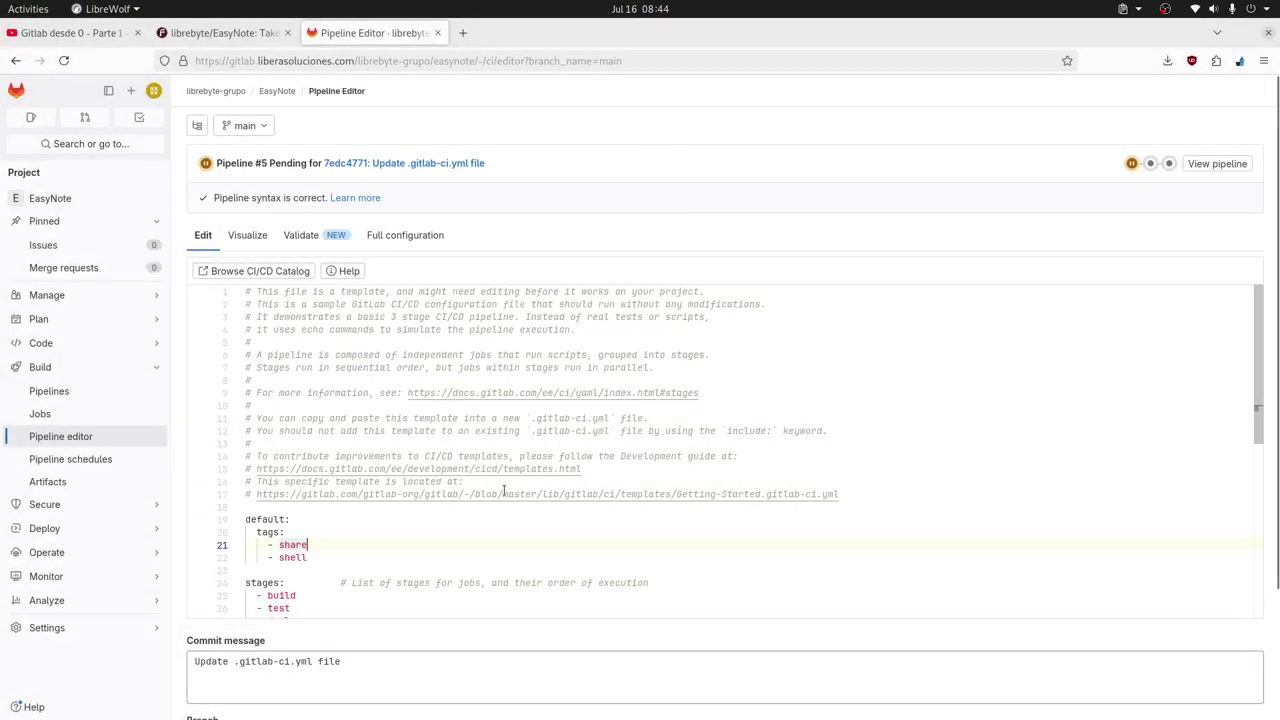
pyautogui.scroll(-2, 688, 457)
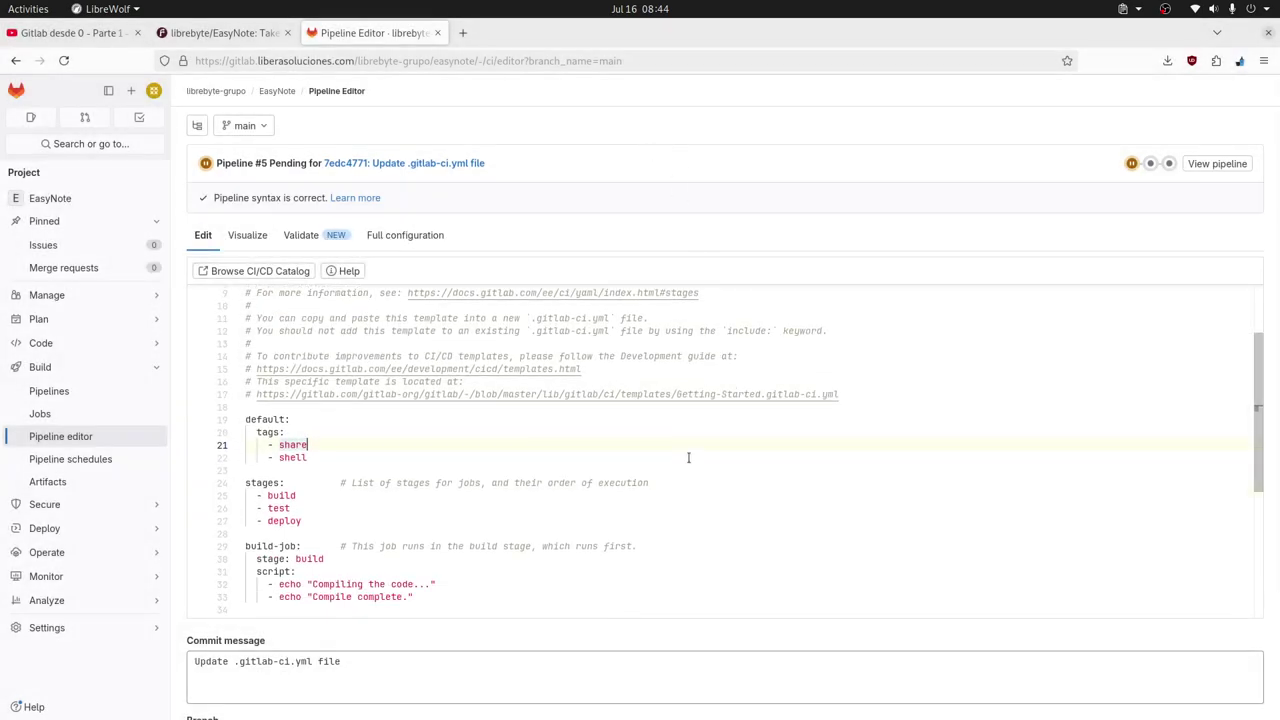
pyautogui.hotkey('ctrl', 's')
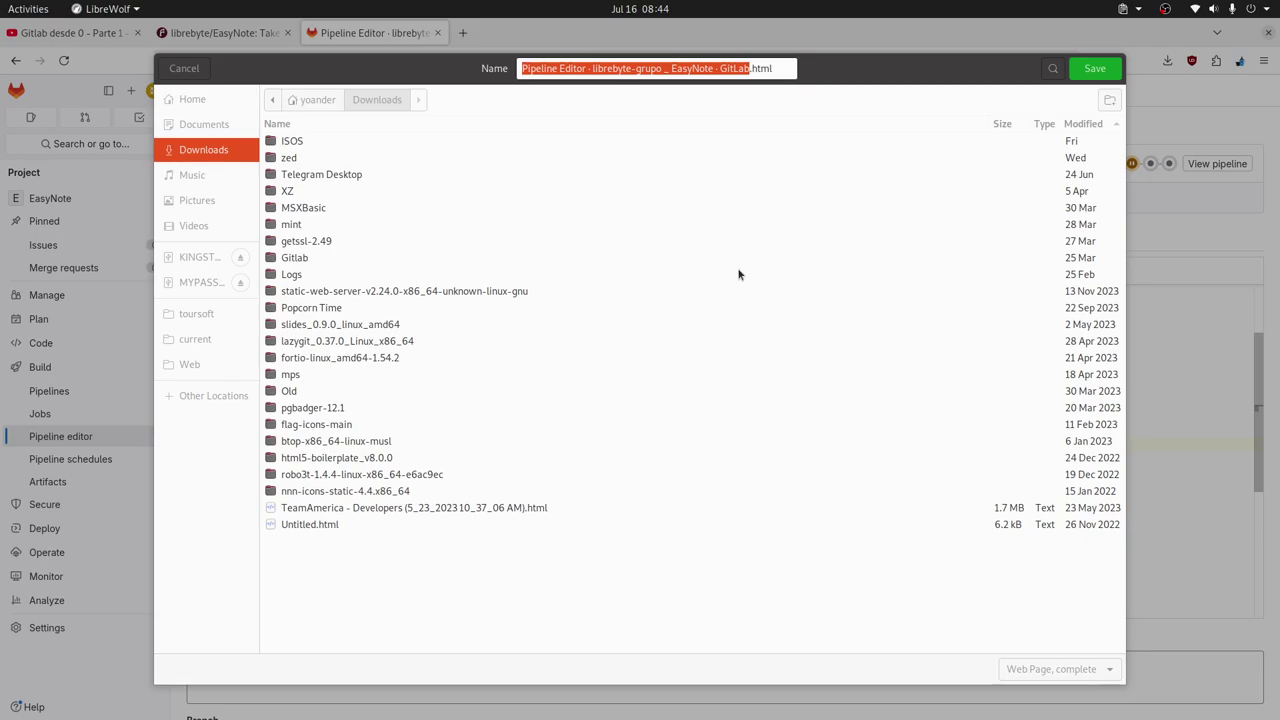
pyautogui.click(186, 69)
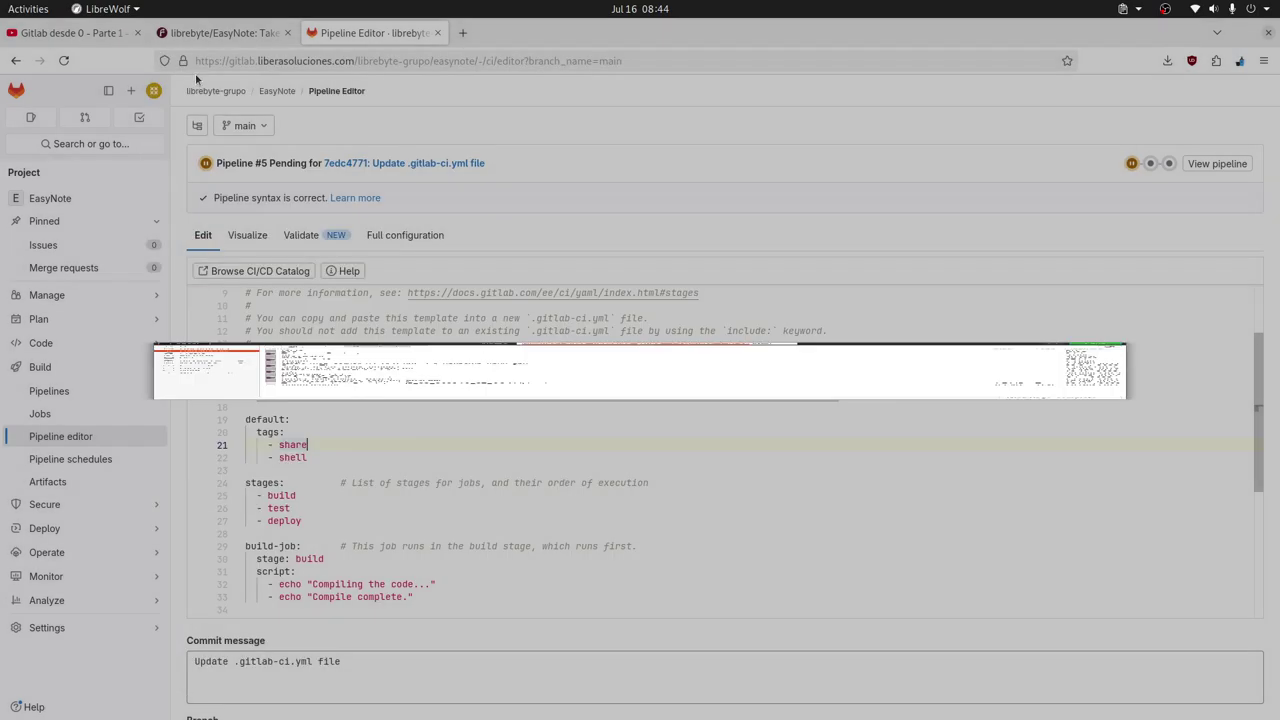
pyautogui.scroll(-6, 570, 498)
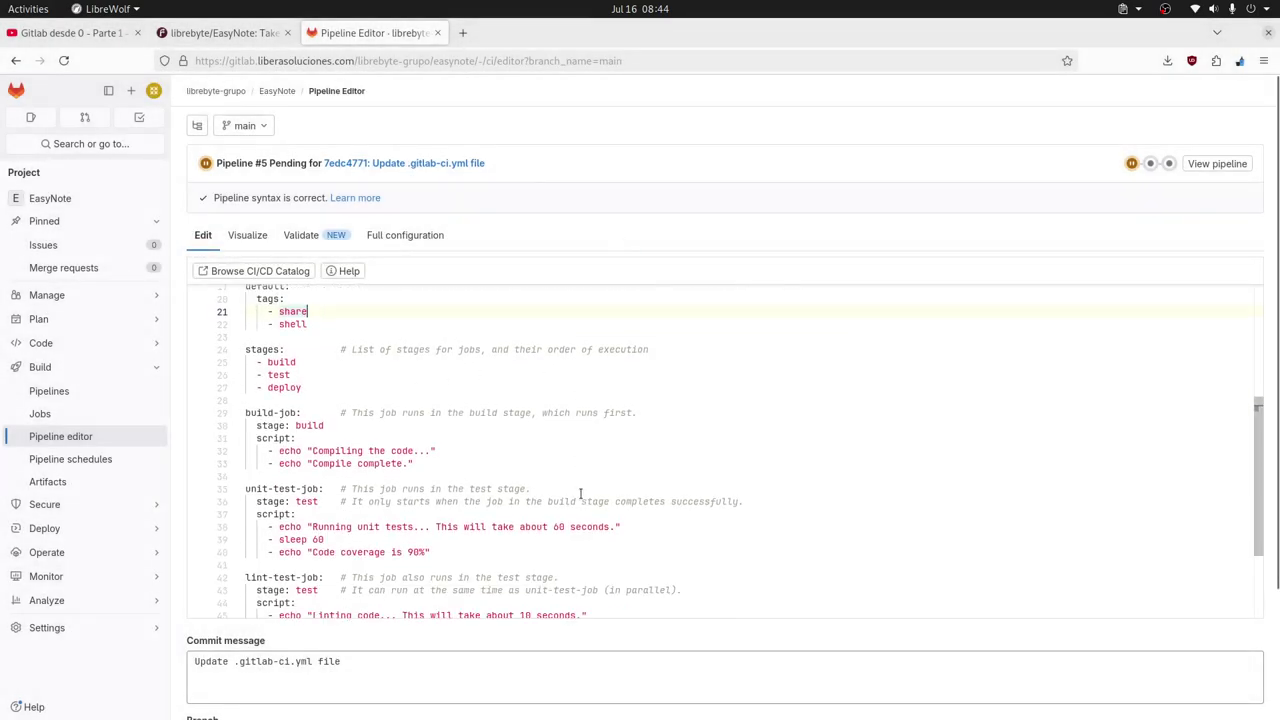
# Replace the commit message with 'Add tags to CI/CD' and commit to main.
pyautogui.click(448, 506)
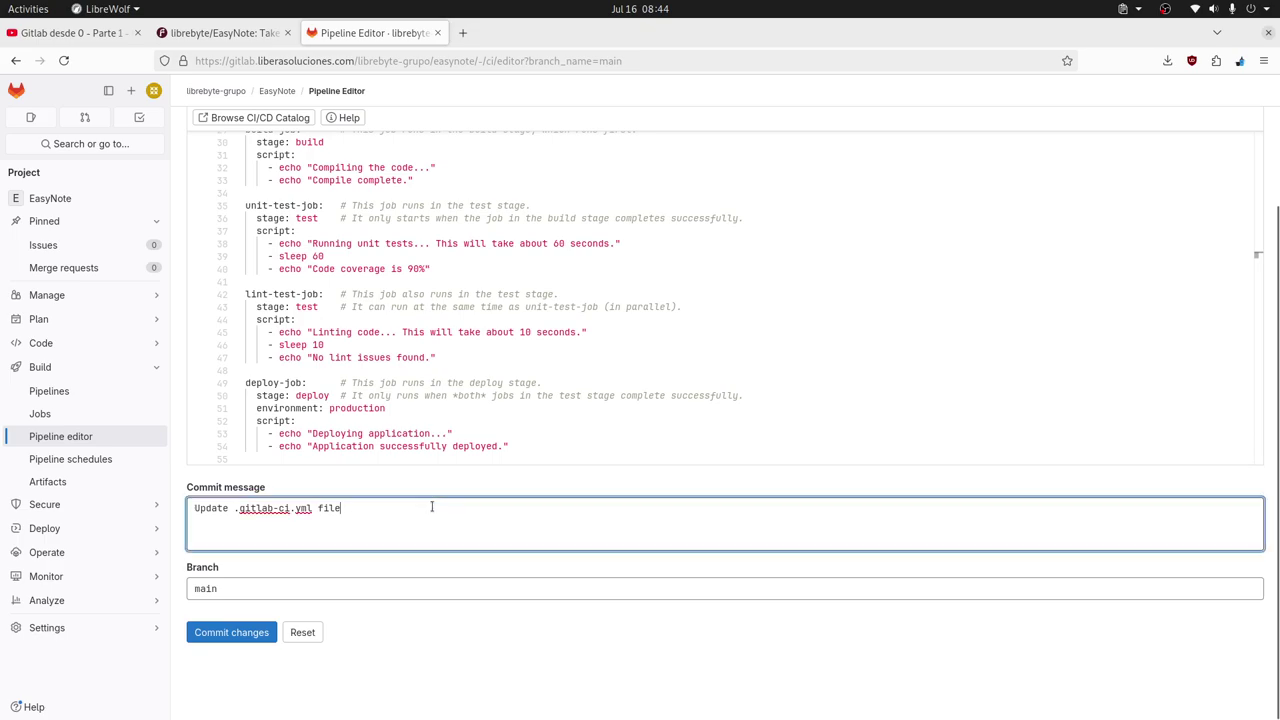
pyautogui.hotkey('ctrl', 'a')
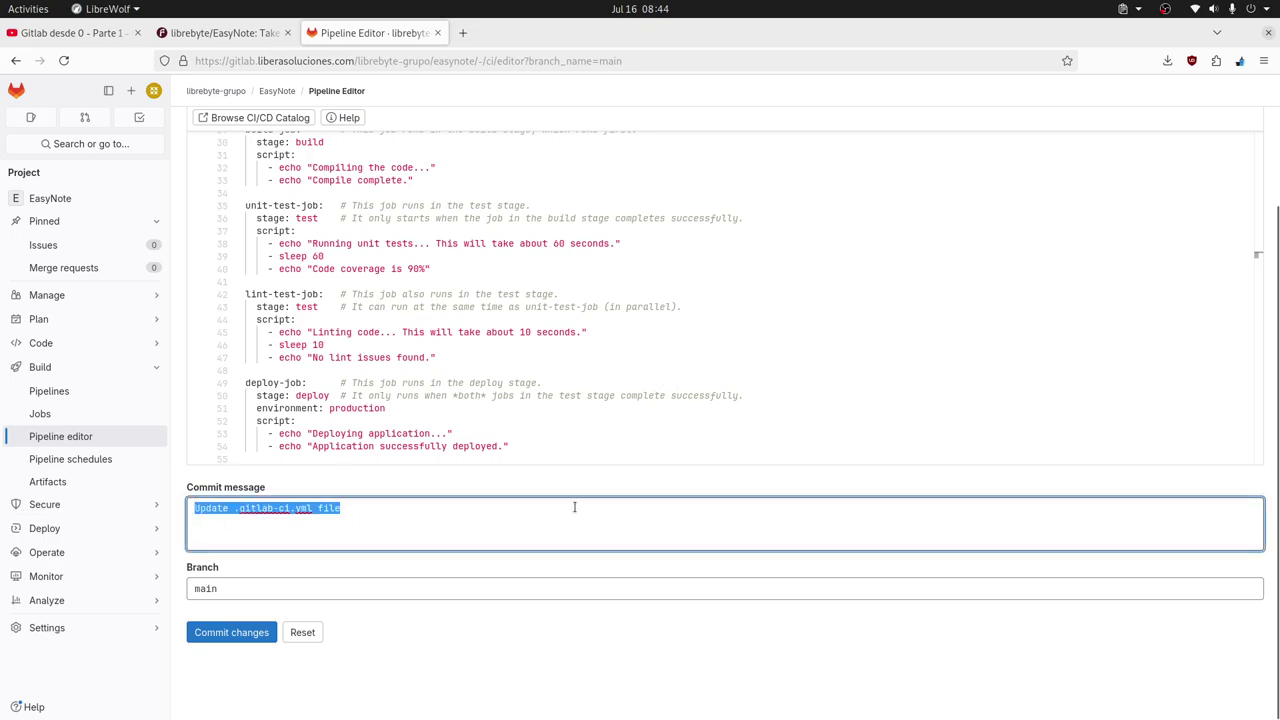
pyautogui.write('Add')
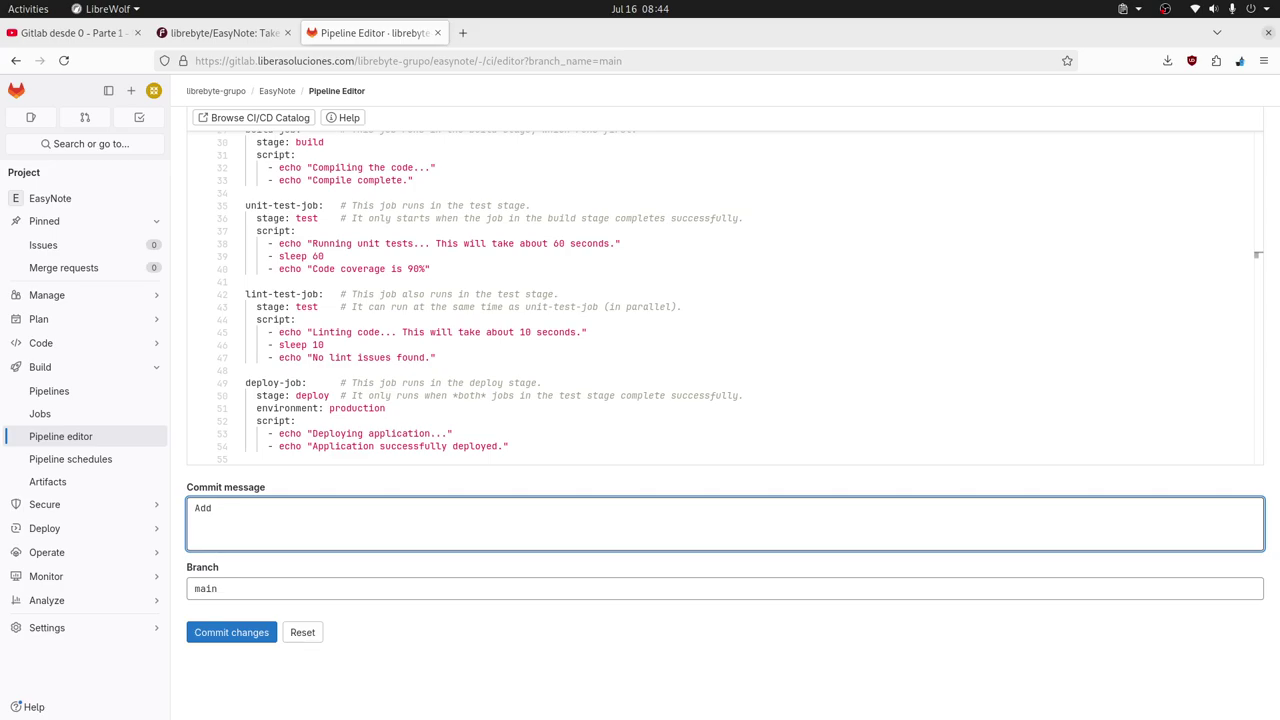
pyautogui.press('BackSpace')
pyautogui.press('BackSpace')
pyautogui.press('BackSpace')
pyautogui.press('BackSpace')
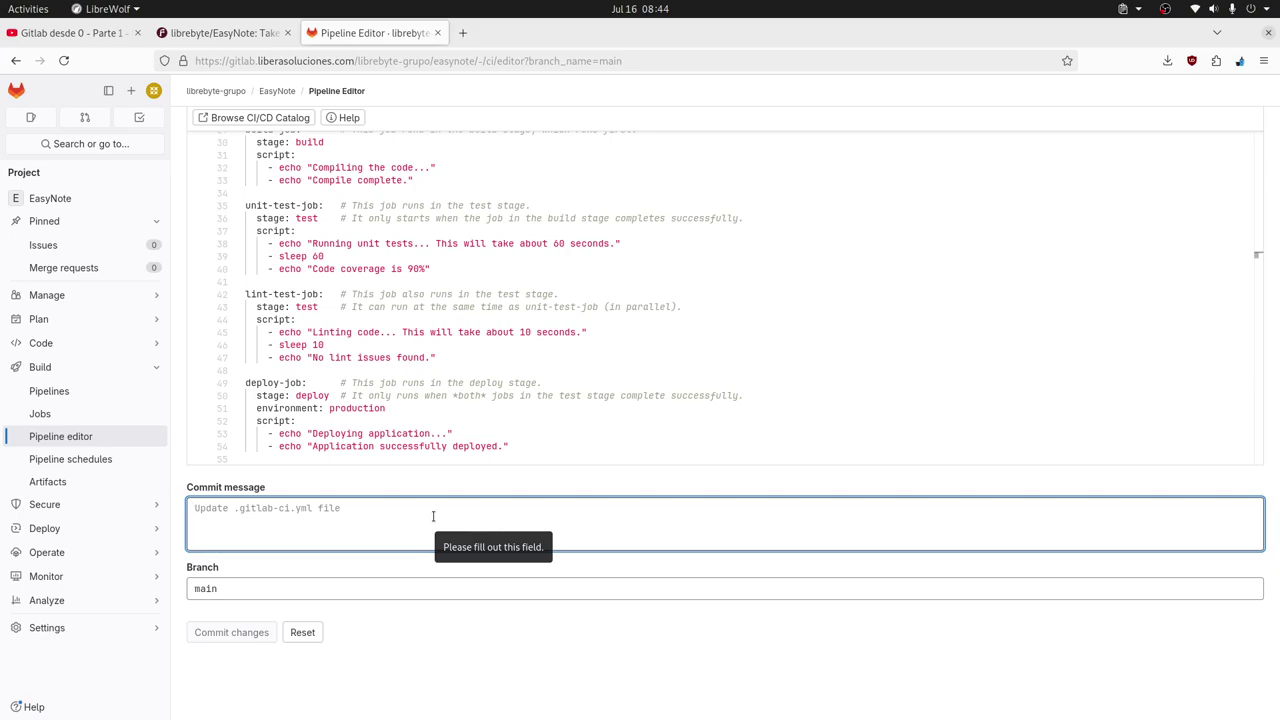
pyautogui.scroll(2, 606, 347)
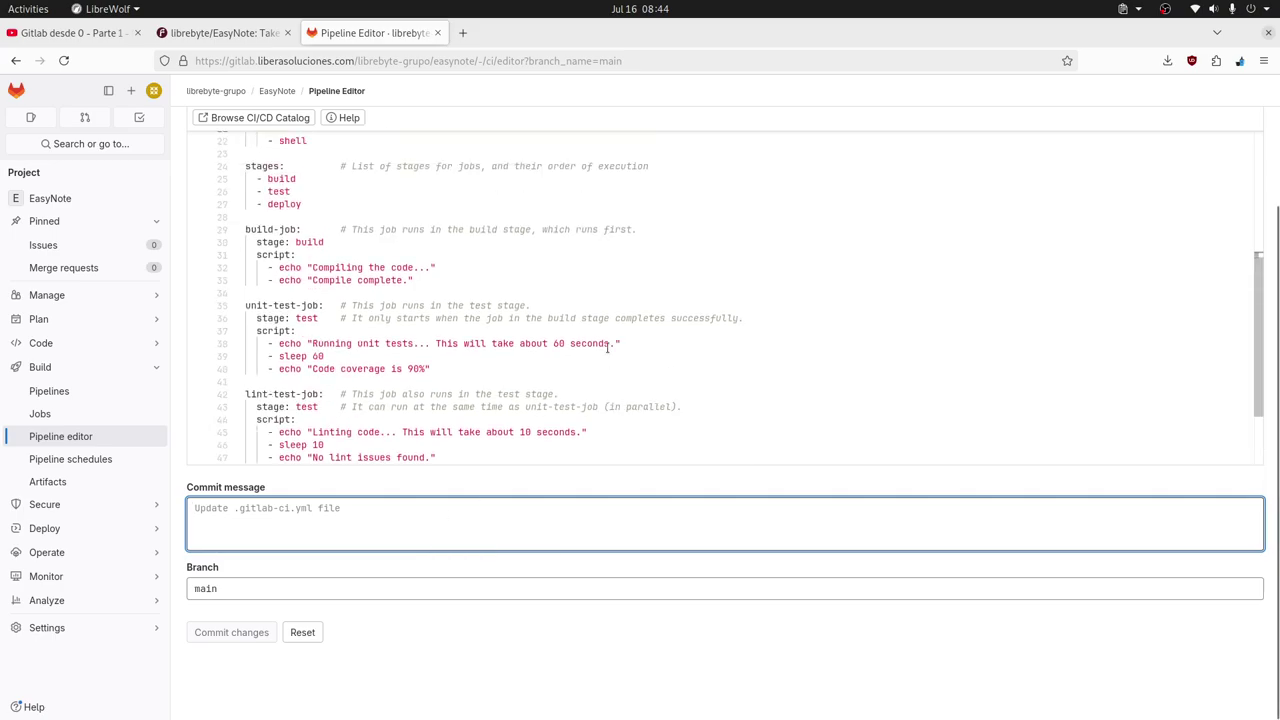
pyautogui.scroll(3, 606, 347)
pyautogui.scroll(-1, 605, 347)
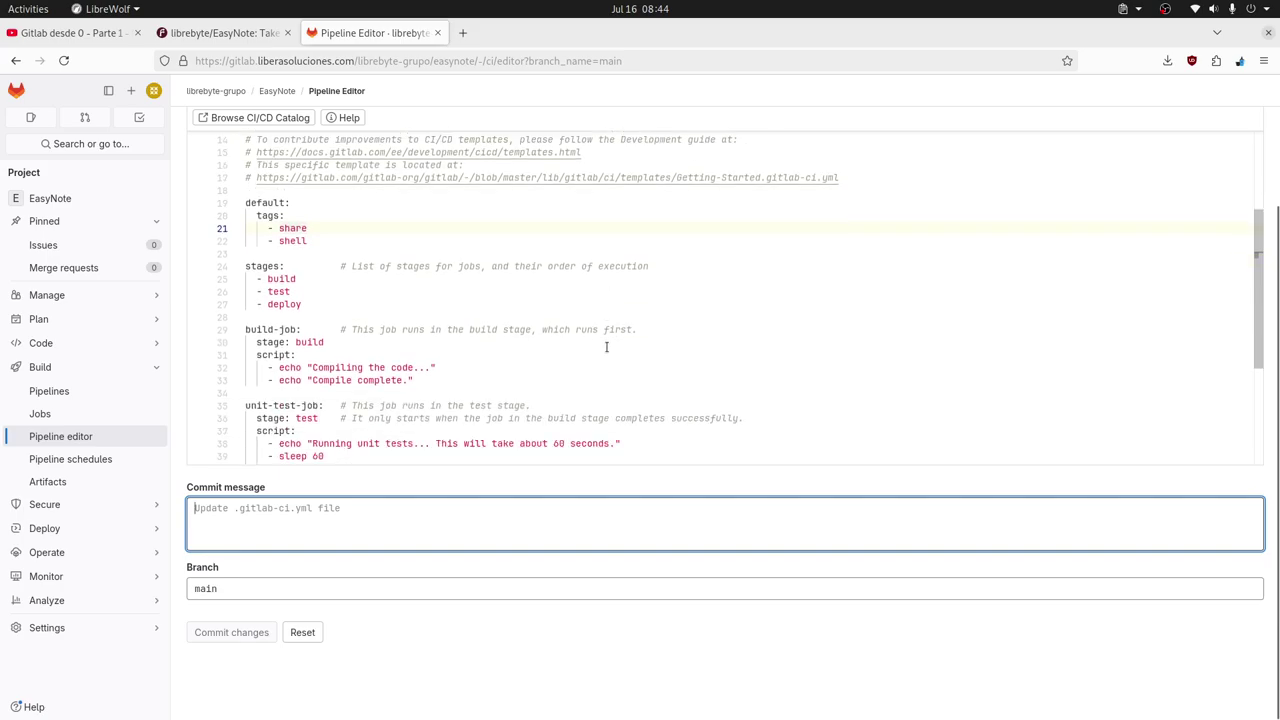
pyautogui.scroll(-1, 600, 349)
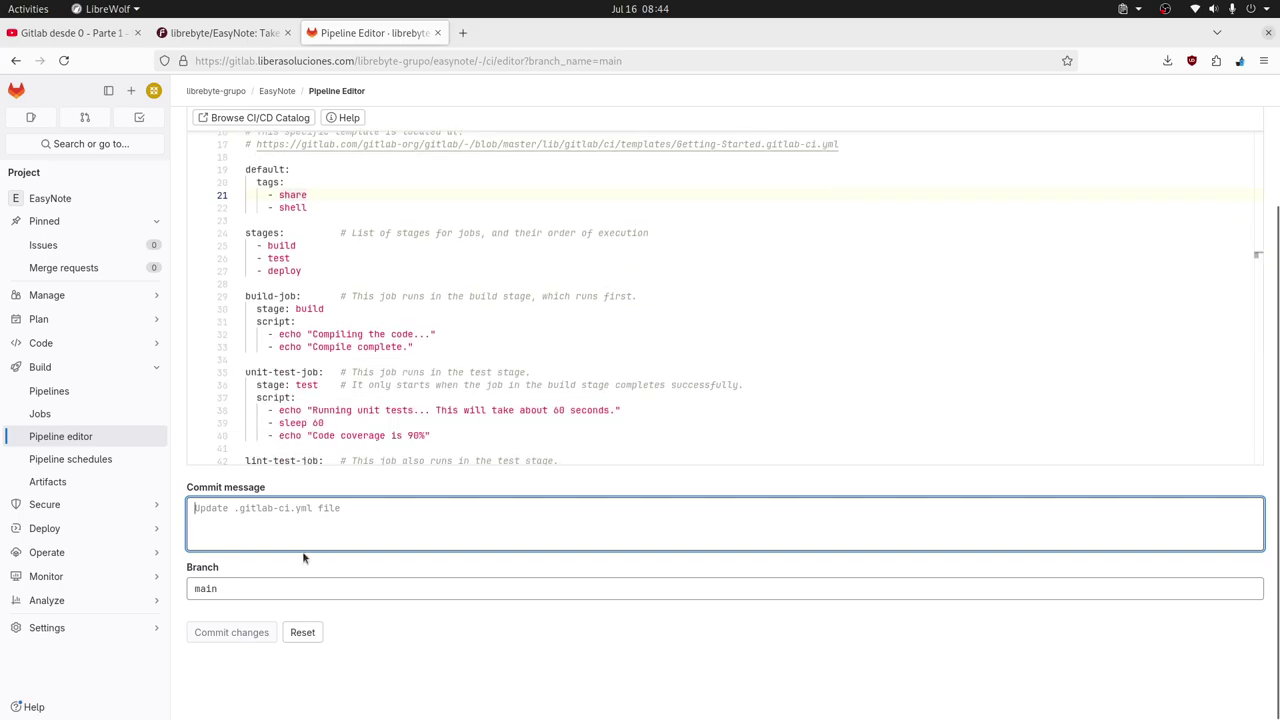
pyautogui.write('Add')
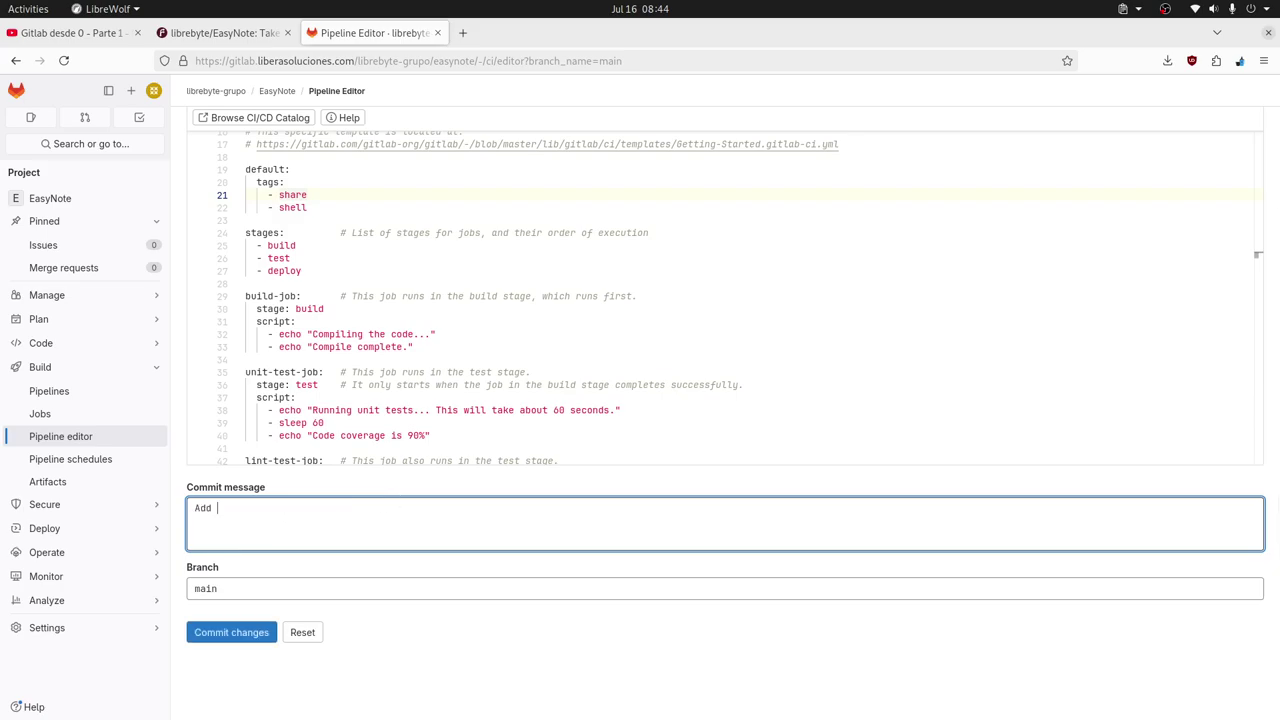
pyautogui.press('BackSpace')
pyautogui.press('BackSpace')
pyautogui.press('BackSpace')
pyautogui.write('Add tags to CI/CD')
pyautogui.press('BackSpace')
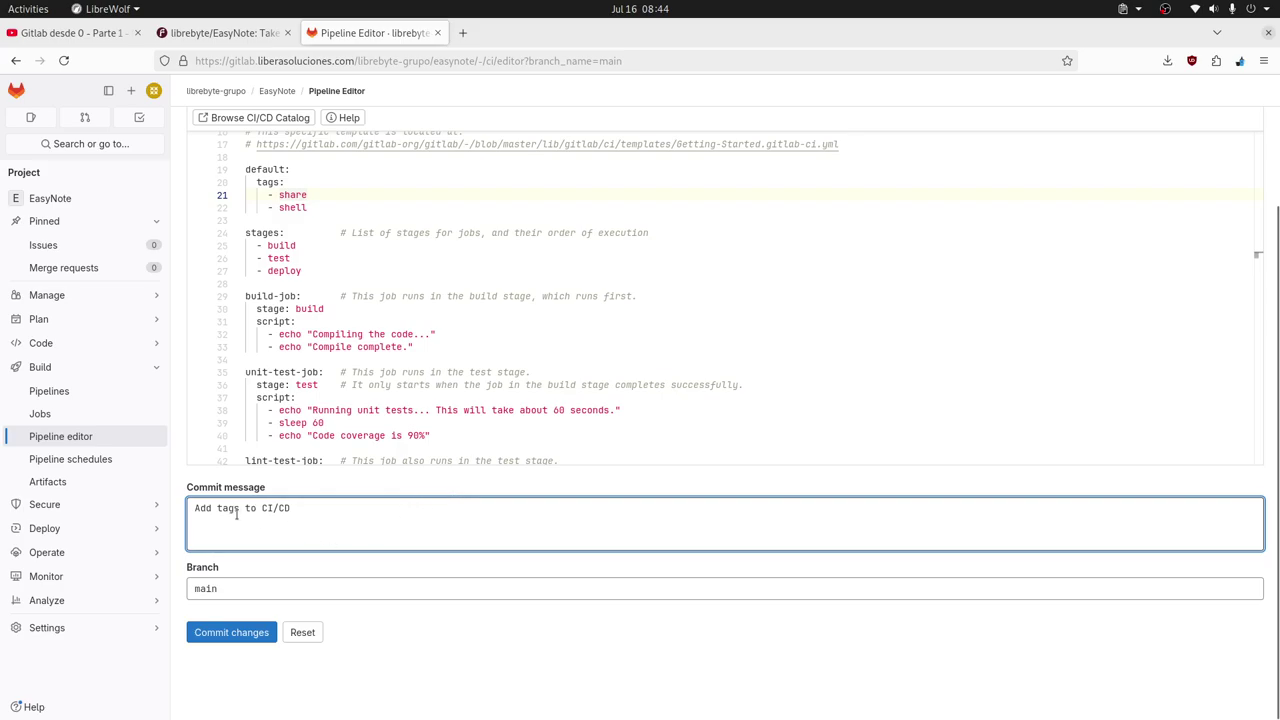
pyautogui.click(231, 632)
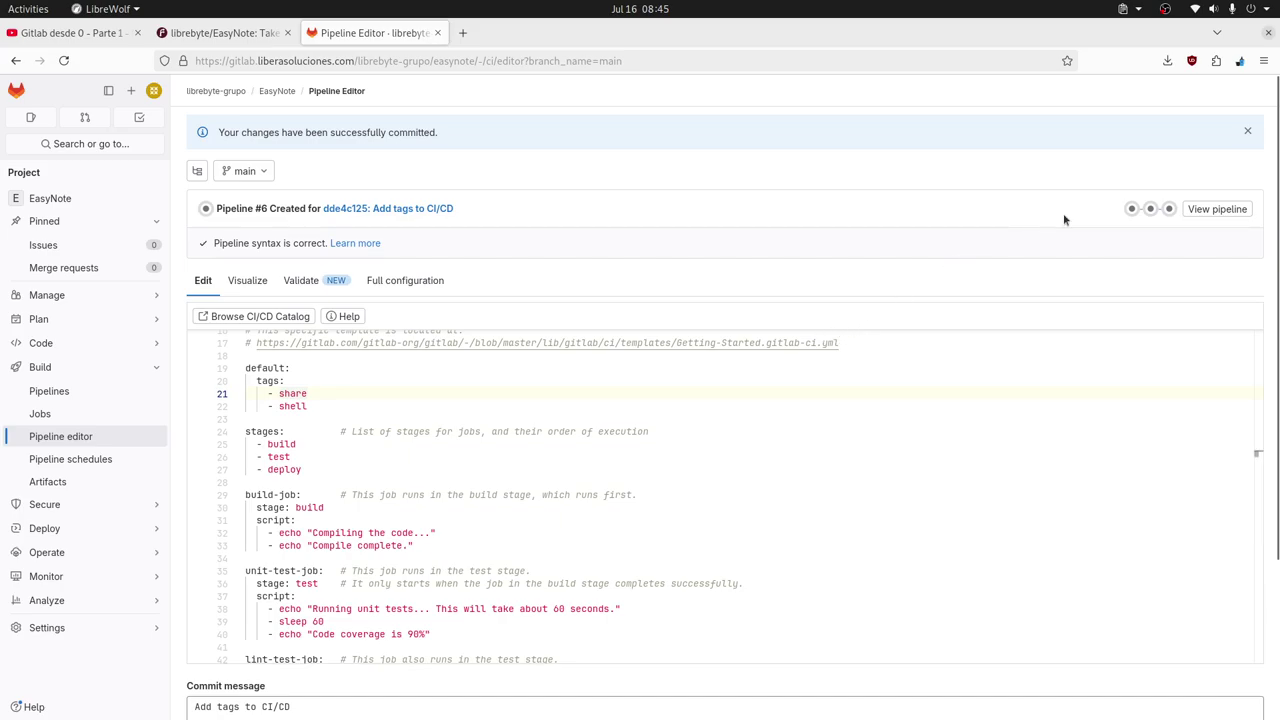
# Open build-job from the new pipeline's build stage.
pyautogui.click(1131, 208)
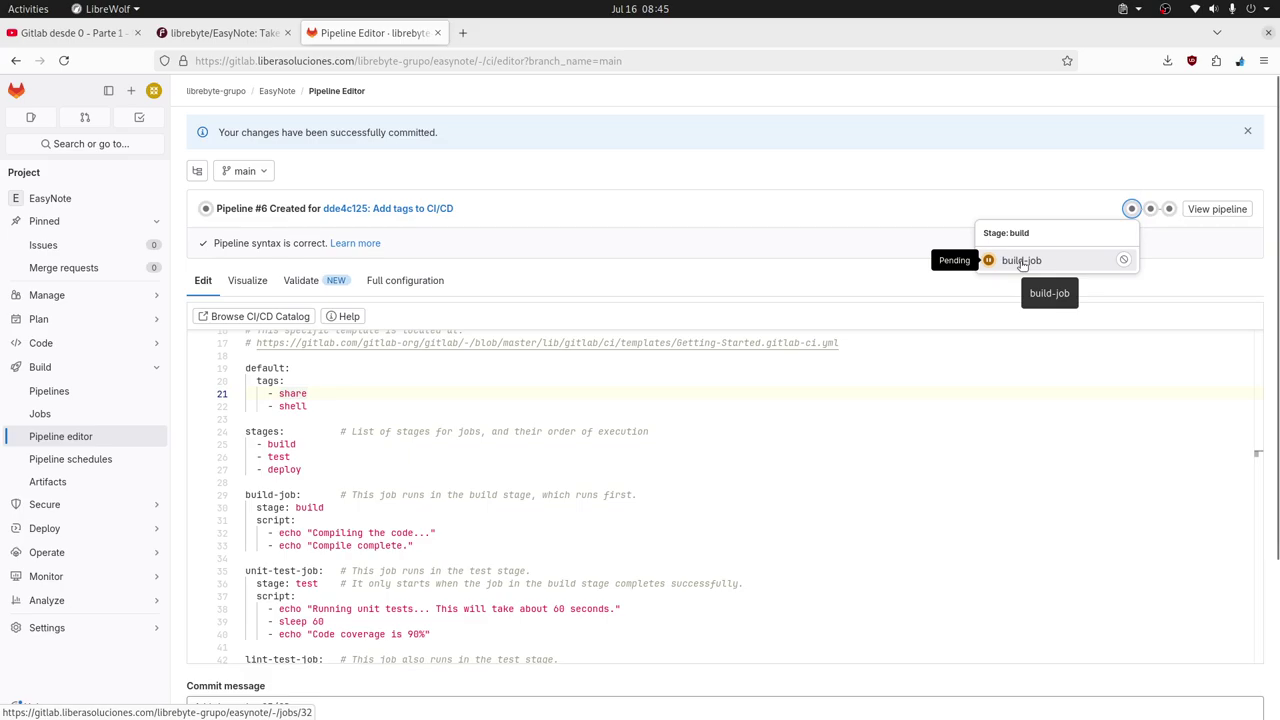
pyautogui.press('F5')
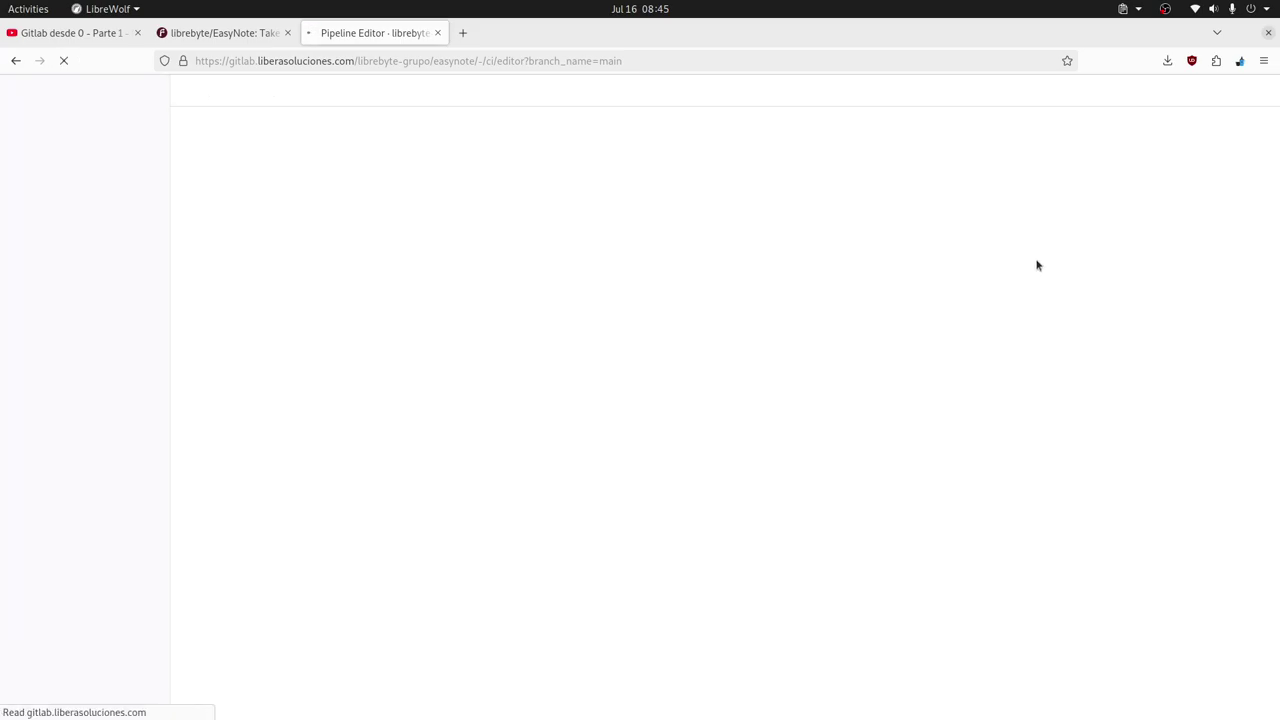
pyautogui.click(1133, 163)
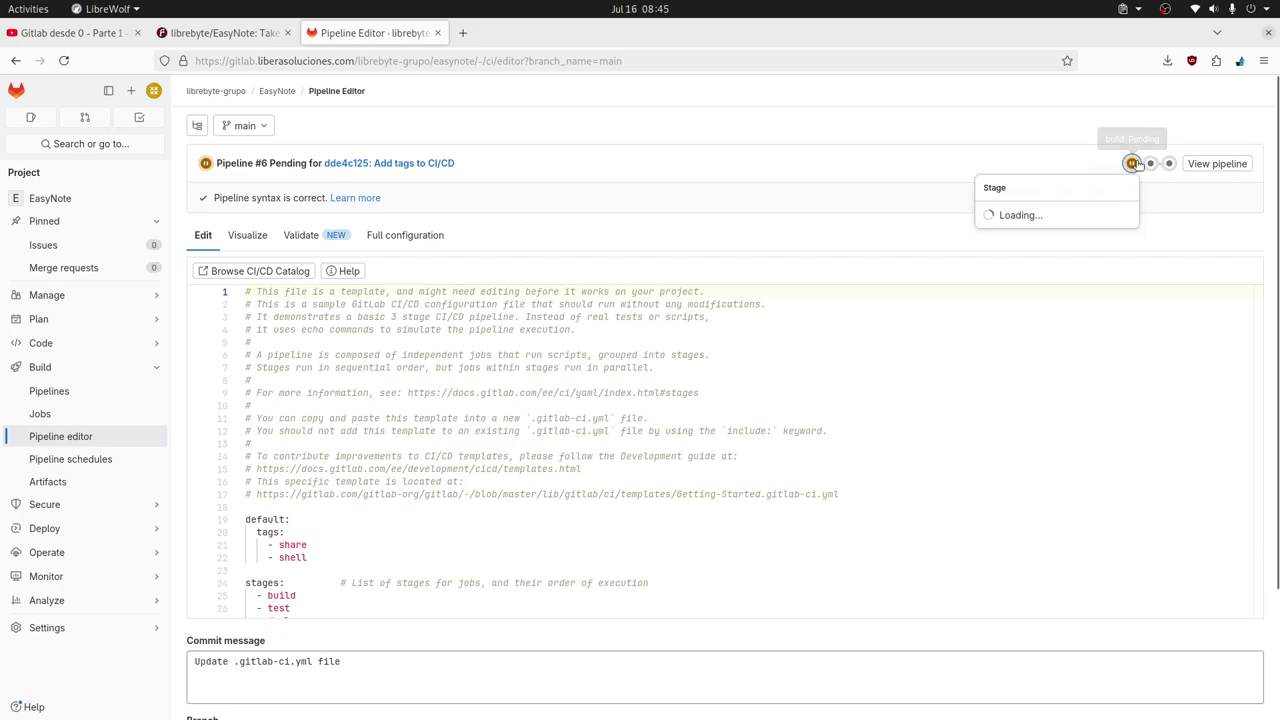
pyautogui.click(1030, 215)
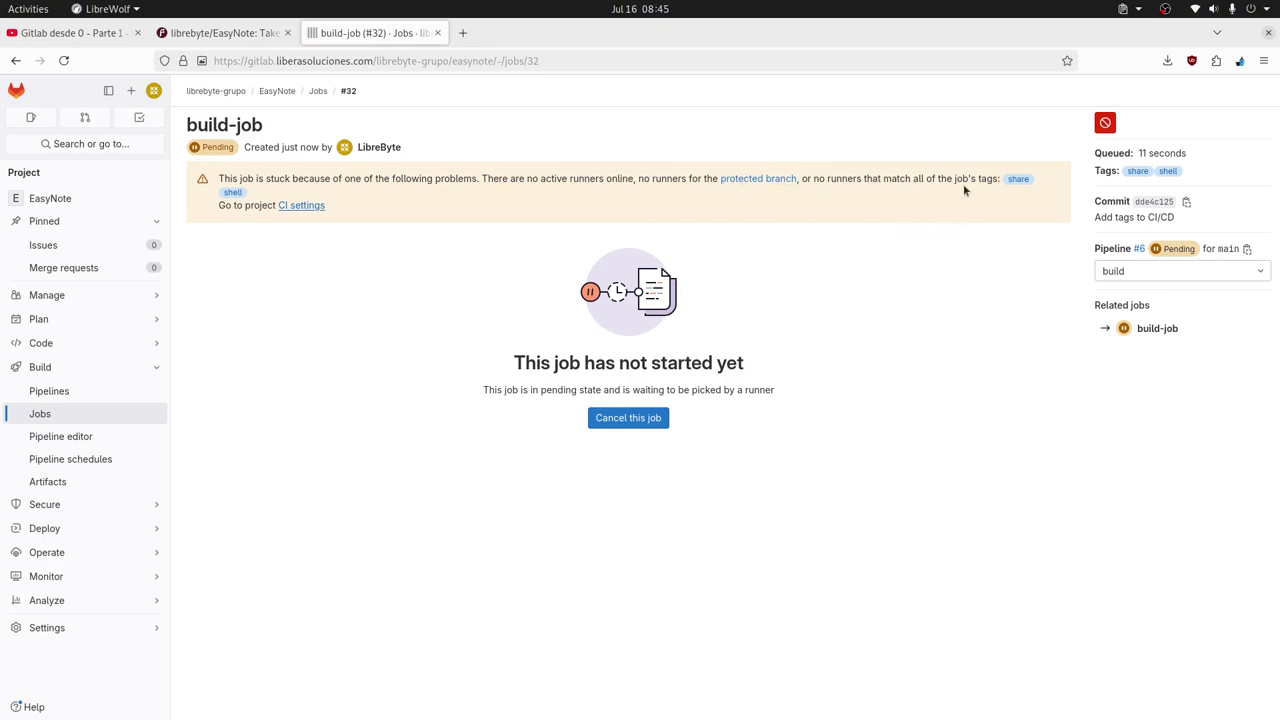
# Examine the stuck-job warning that no runner matches tags share and shell.
pyautogui.doubleClick(1012, 181)
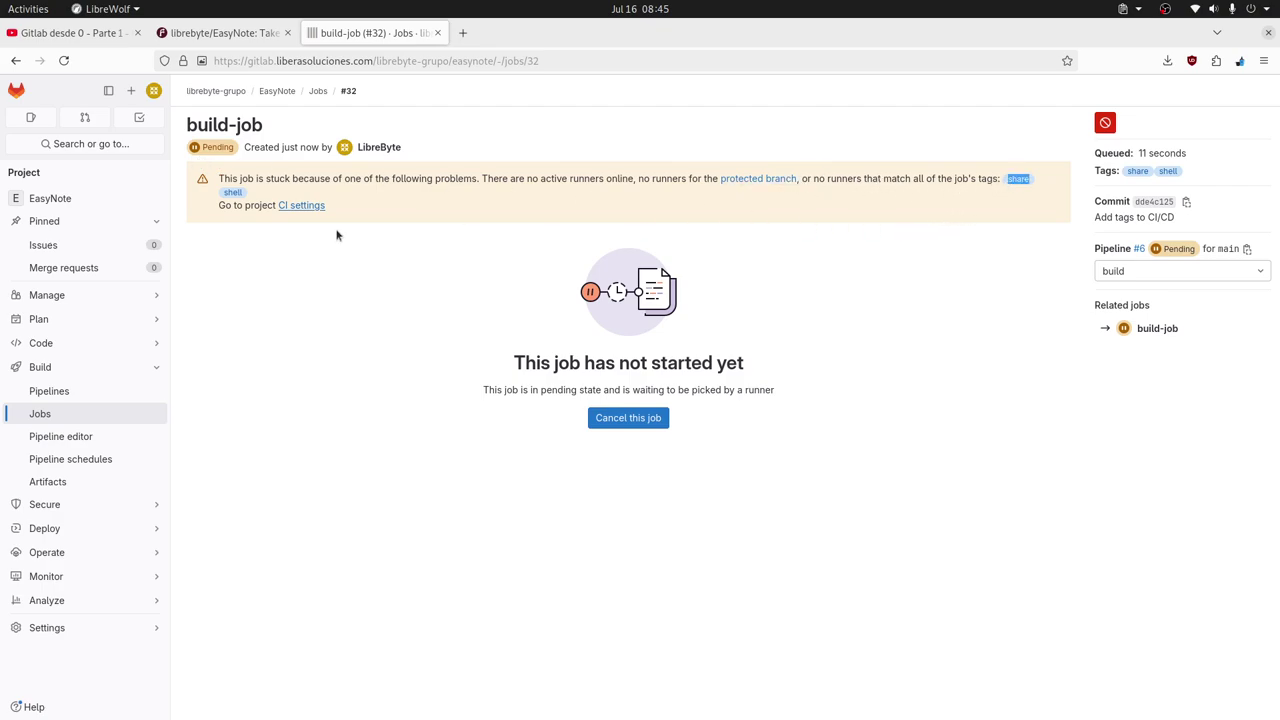
pyautogui.doubleClick(231, 192)
pyautogui.click(417, 355)
pyautogui.press('F5')
pyautogui.moveTo(1021, 181); pyautogui.dragTo(235, 200)
pyautogui.click(577, 238)
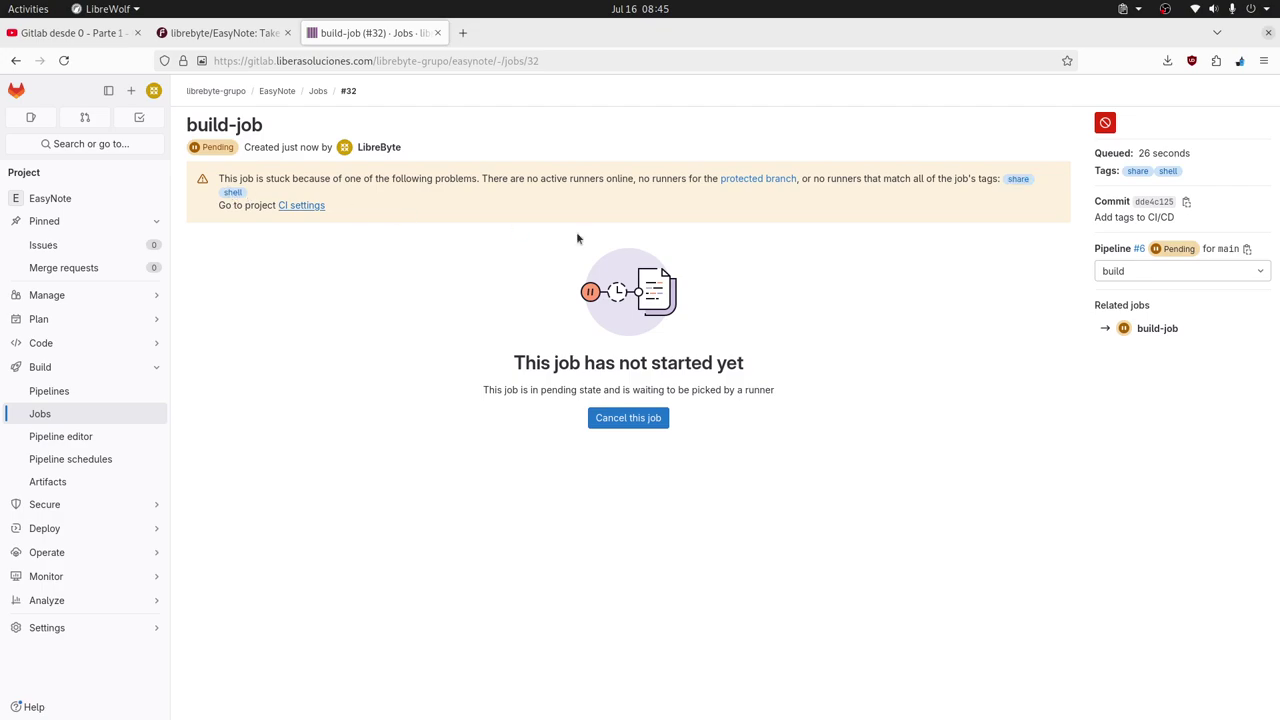
pyautogui.doubleClick(1018, 180)
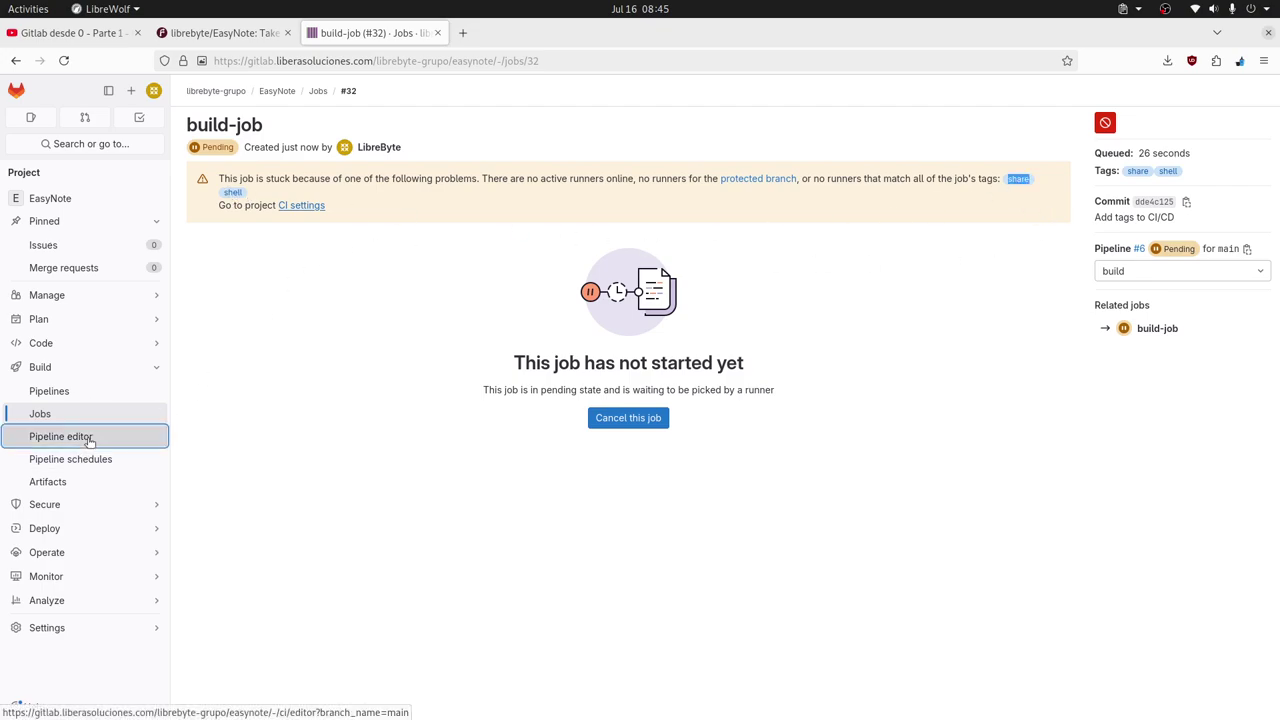
pyautogui.click(80, 436)
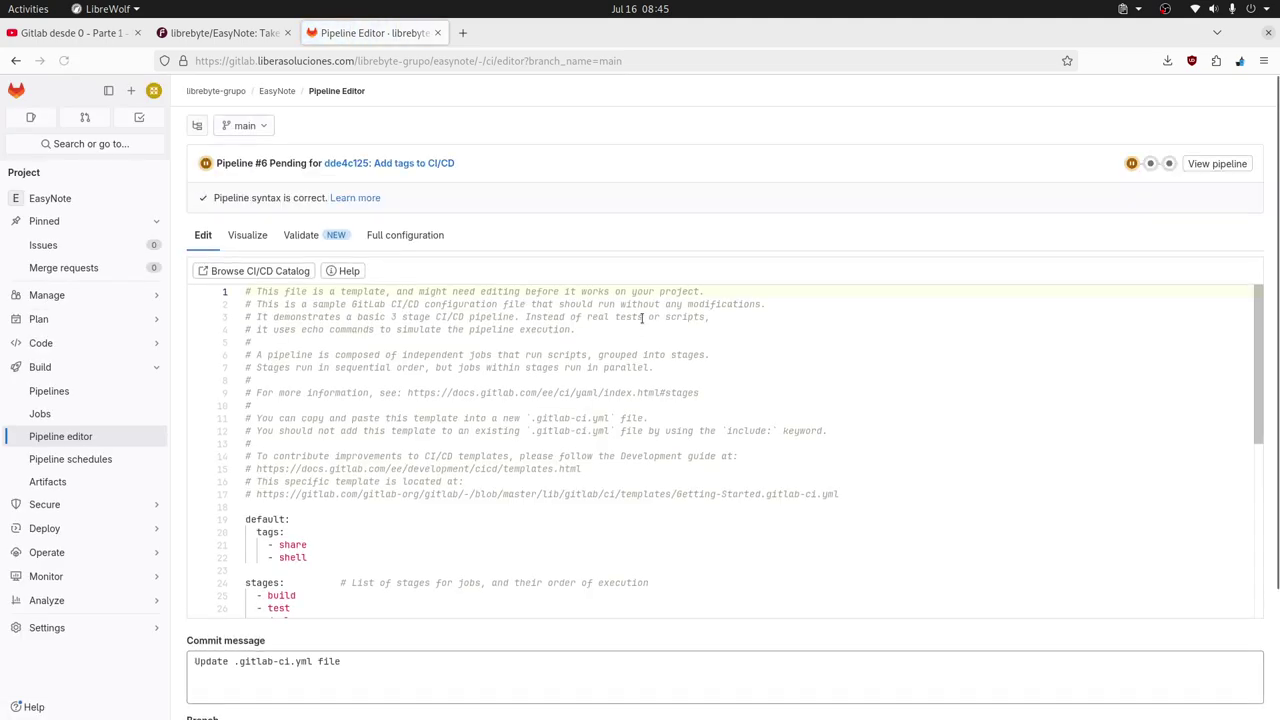
# Rearrange share and shell so each sits on its own line under tags:.
pyautogui.click(308, 545)
pyautogui.click(305, 533)
pyautogui.press('Return')
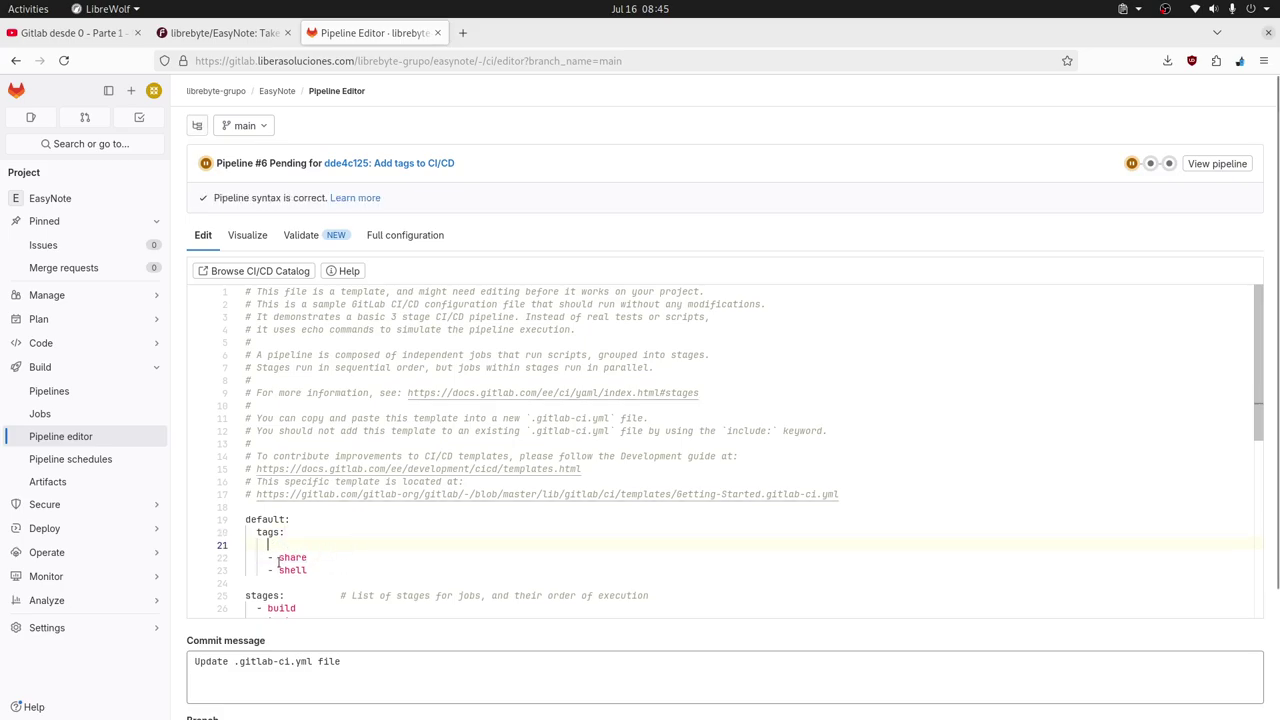
pyautogui.click(311, 557)
pyautogui.press('BackSpace')
pyautogui.press('BackSpace')
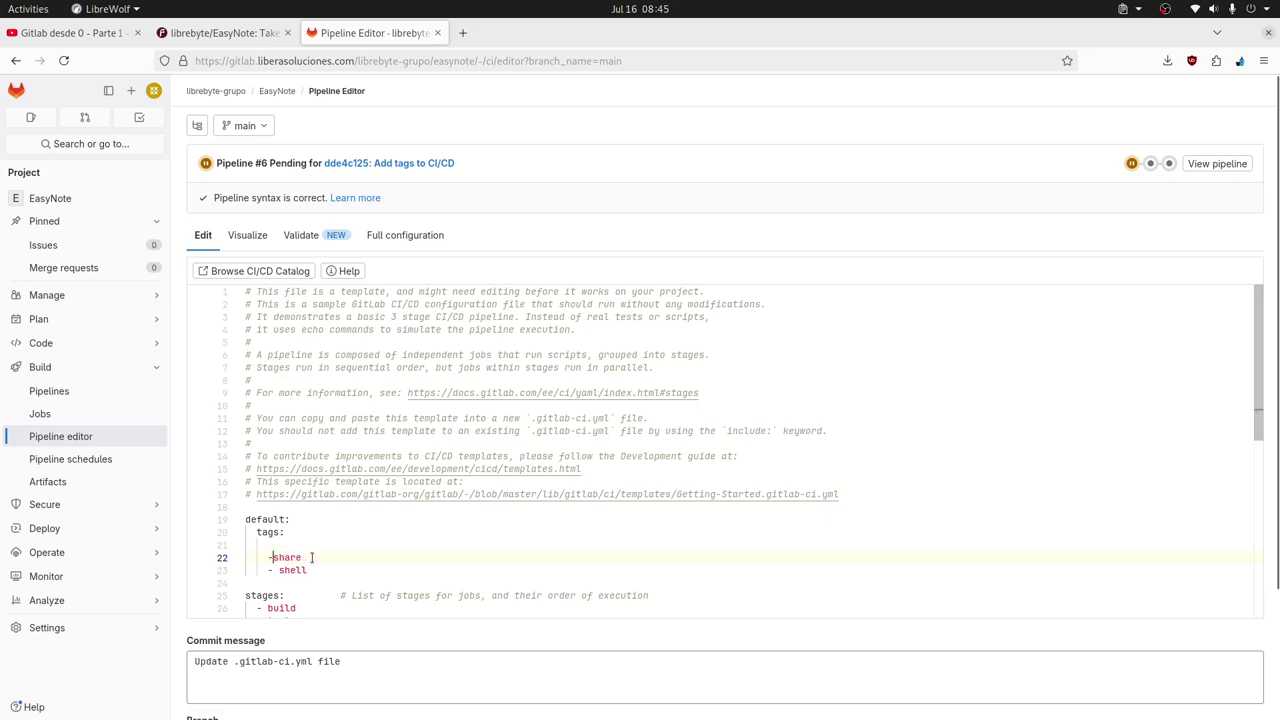
pyautogui.press('BackSpace')
pyautogui.press('BackSpace')
pyautogui.press('BackSpace')
pyautogui.press('BackSpace')
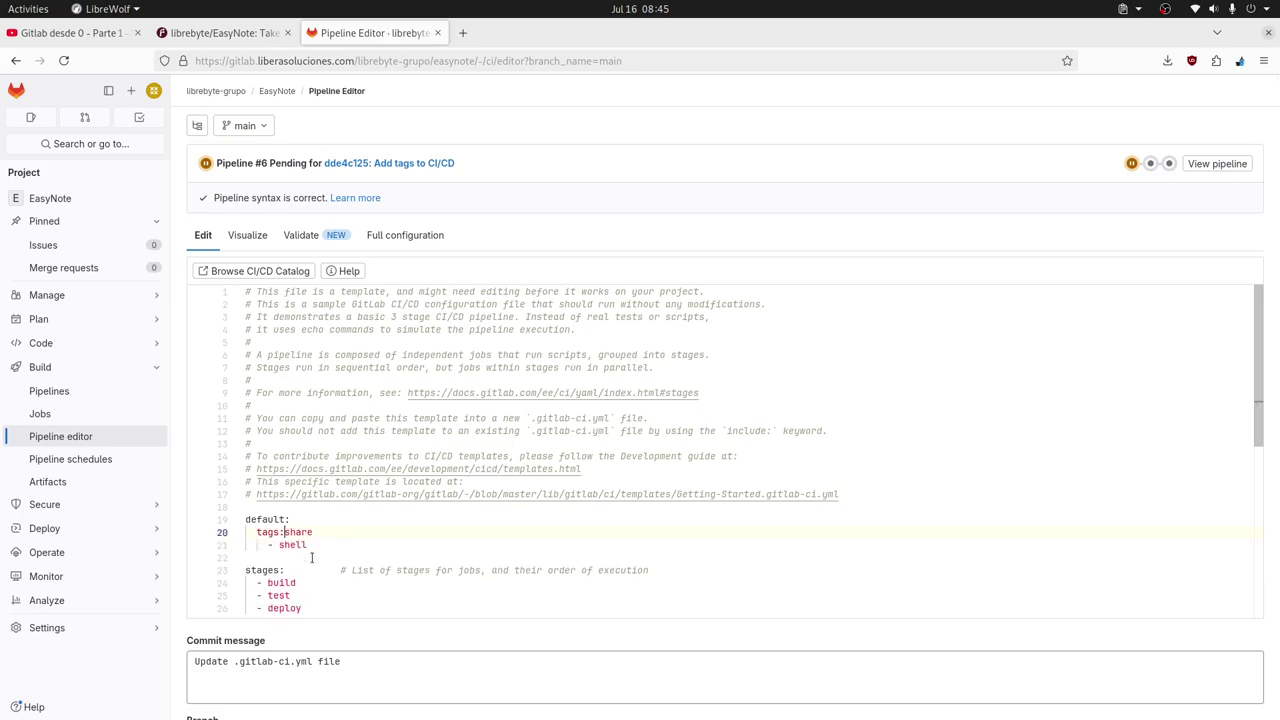
pyautogui.press('Return')
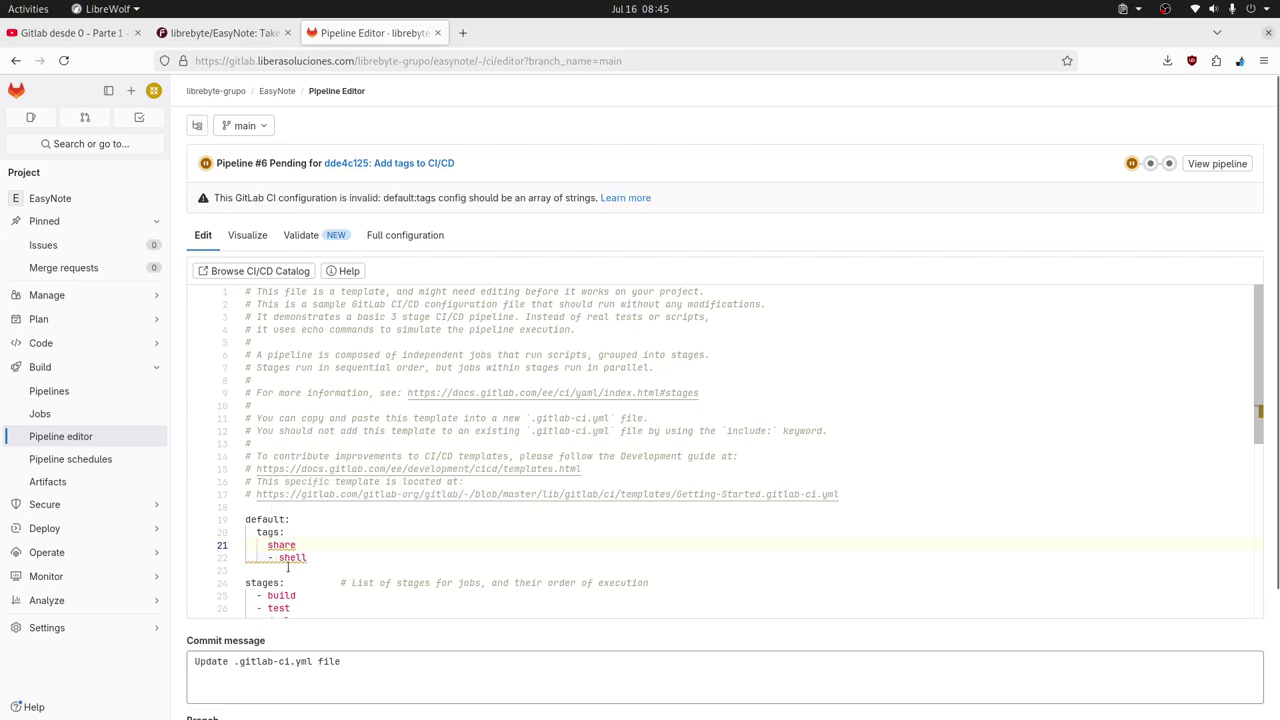
pyautogui.click(279, 557)
pyautogui.press('BackSpace')
pyautogui.press('BackSpace')
pyautogui.press('BackSpace')
pyautogui.press('BackSpace')
pyautogui.press('BackSpace')
pyautogui.press('Return')
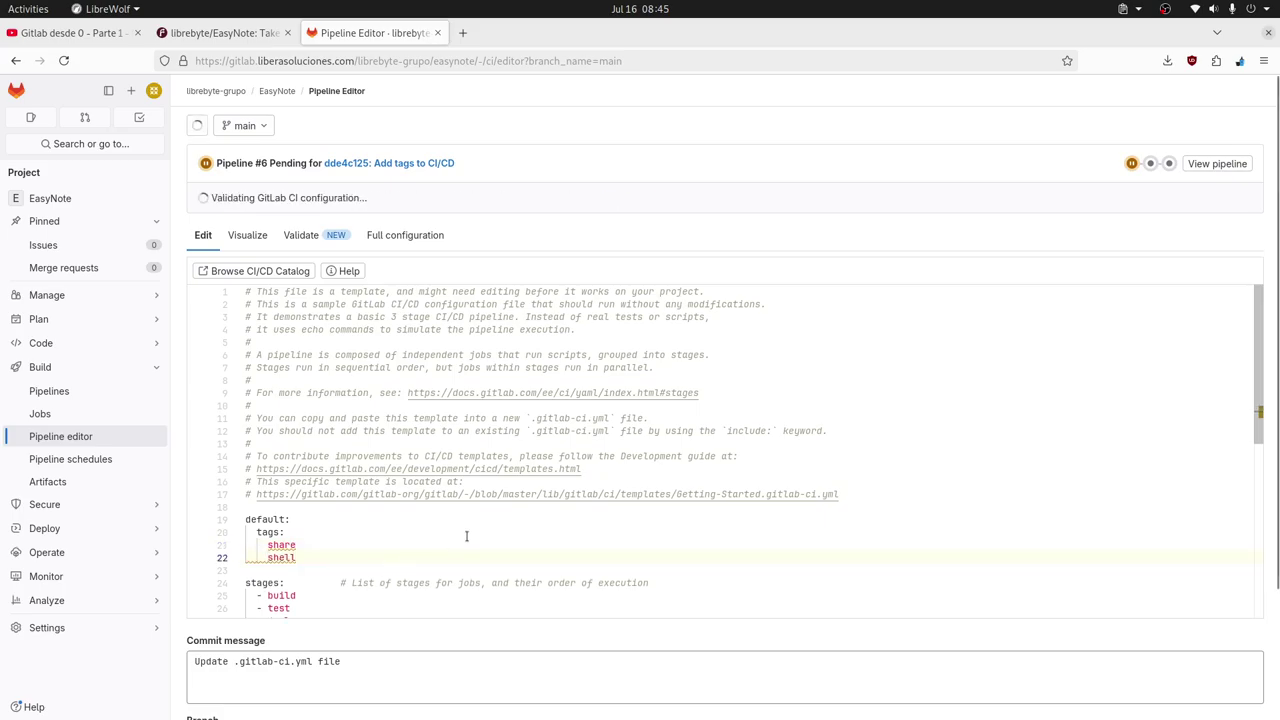
pyautogui.click(449, 535)
pyautogui.moveTo(275, 543)
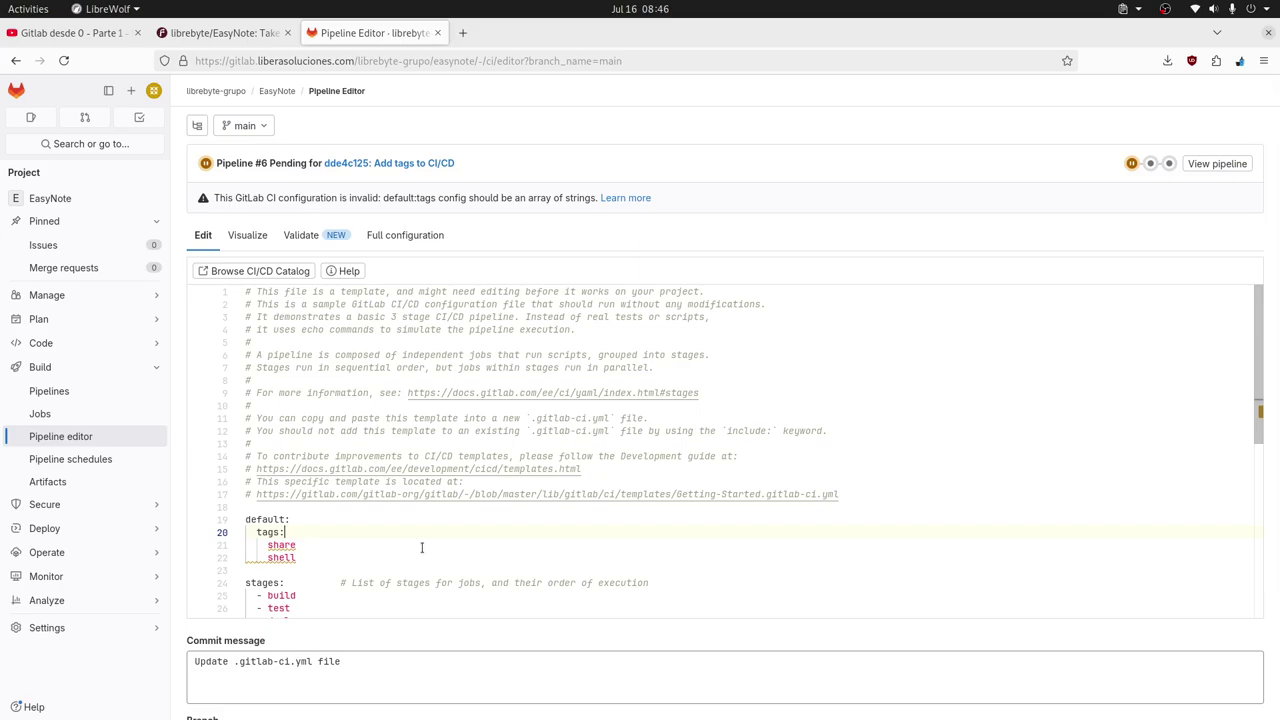
pyautogui.press('Down')
pyautogui.press('Home')
pyautogui.press('BackSpace')
pyautogui.press('BackSpace')
pyautogui.press('BackSpace')
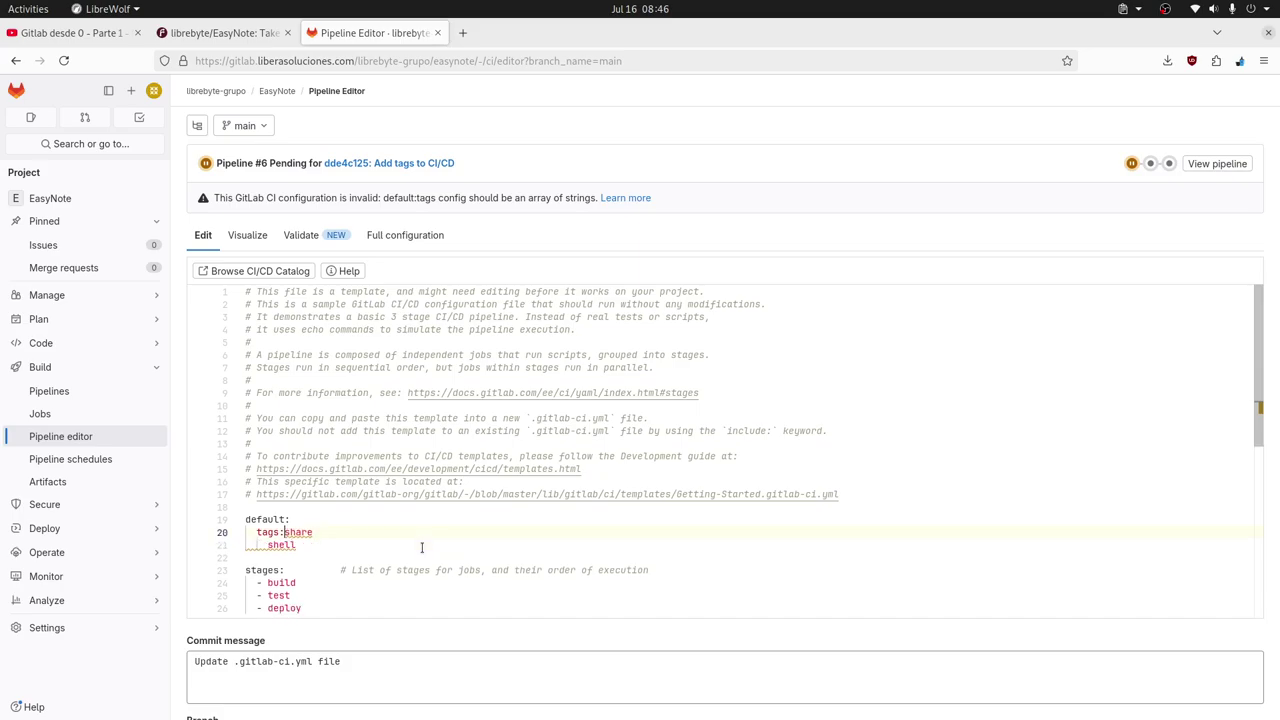
pyautogui.press('BackSpace')
pyautogui.press('BackSpace')
pyautogui.press('BackSpace')
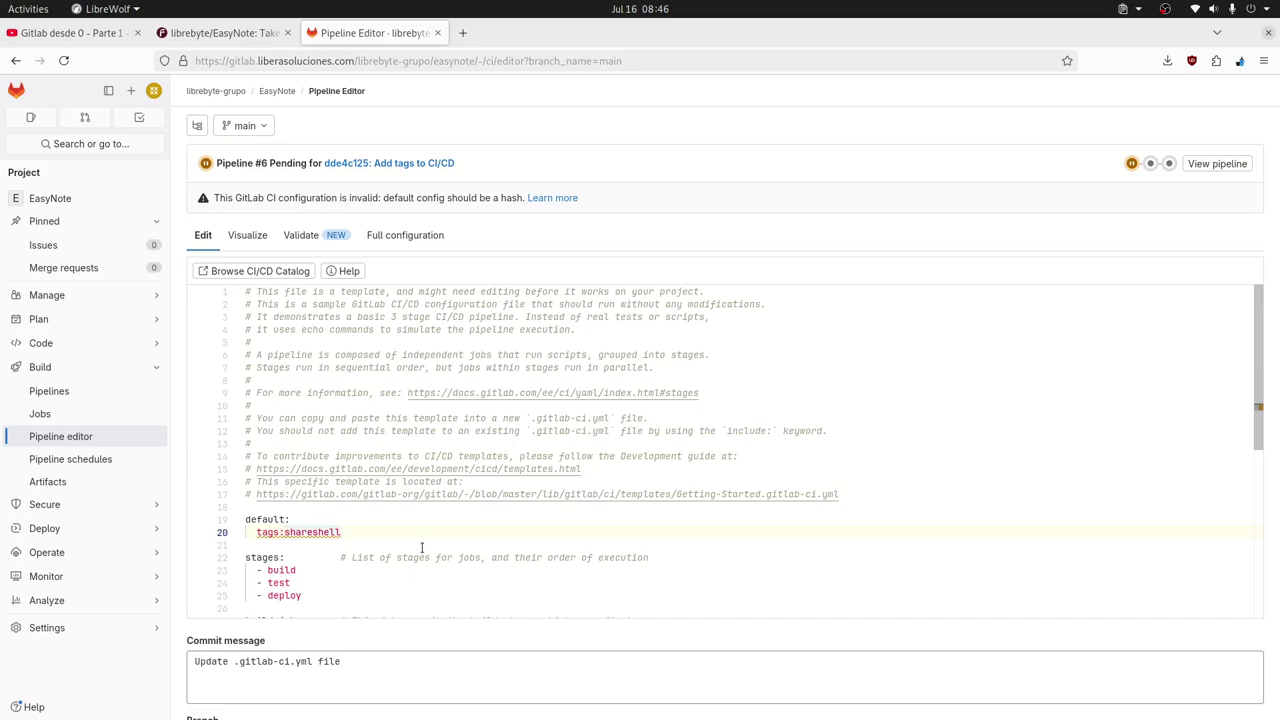
pyautogui.press('Return')
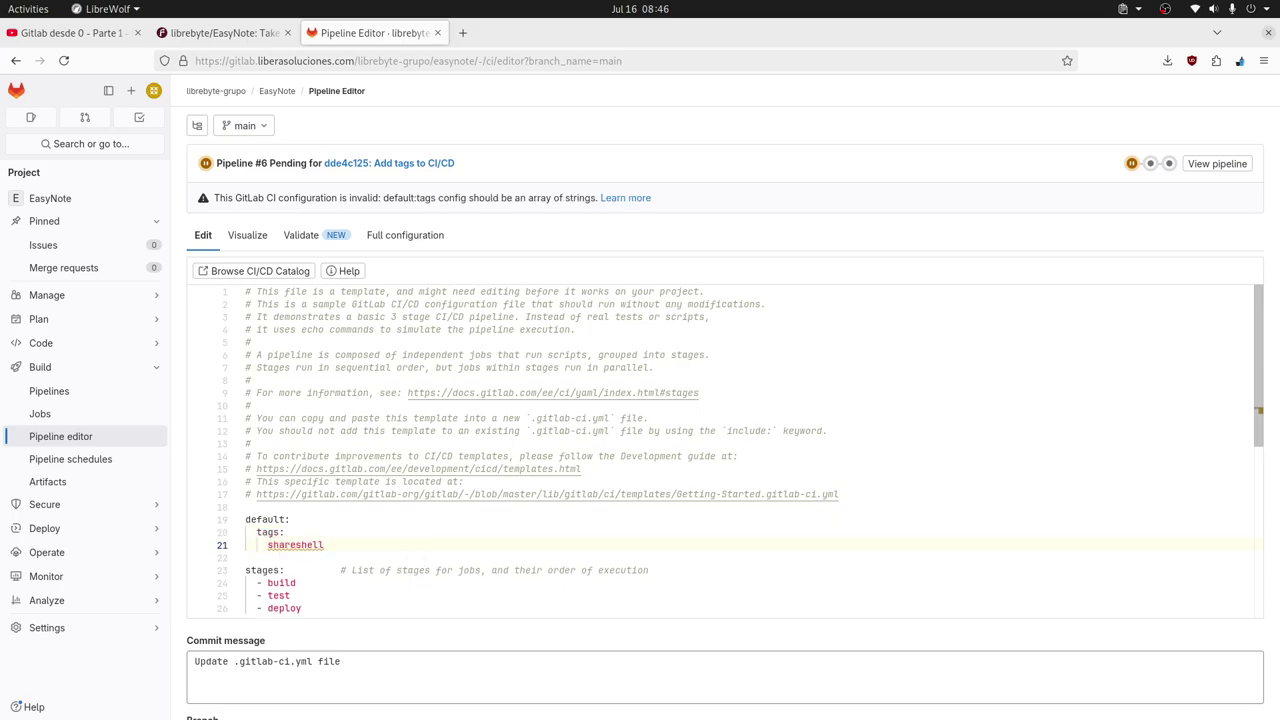
pyautogui.press('Return')
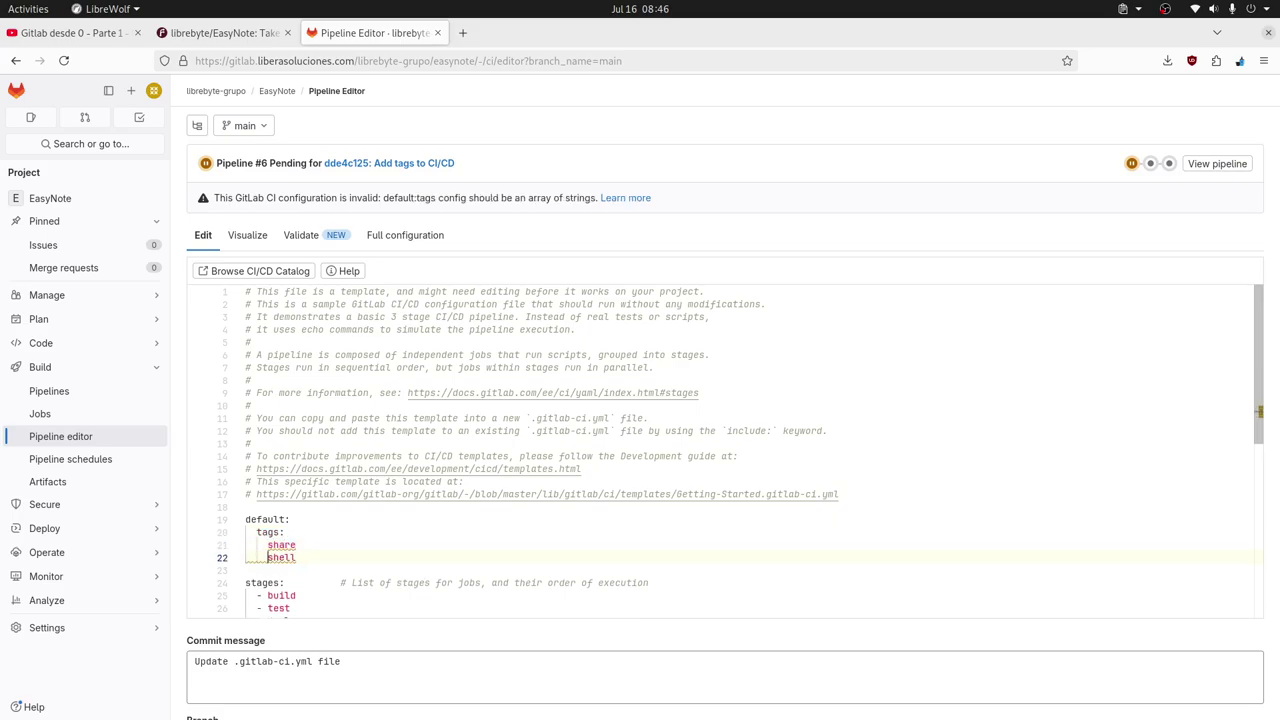
# Prefix share and shell with '- ' to make them YAML list items.
pyautogui.press('Up')
pyautogui.press('Up')
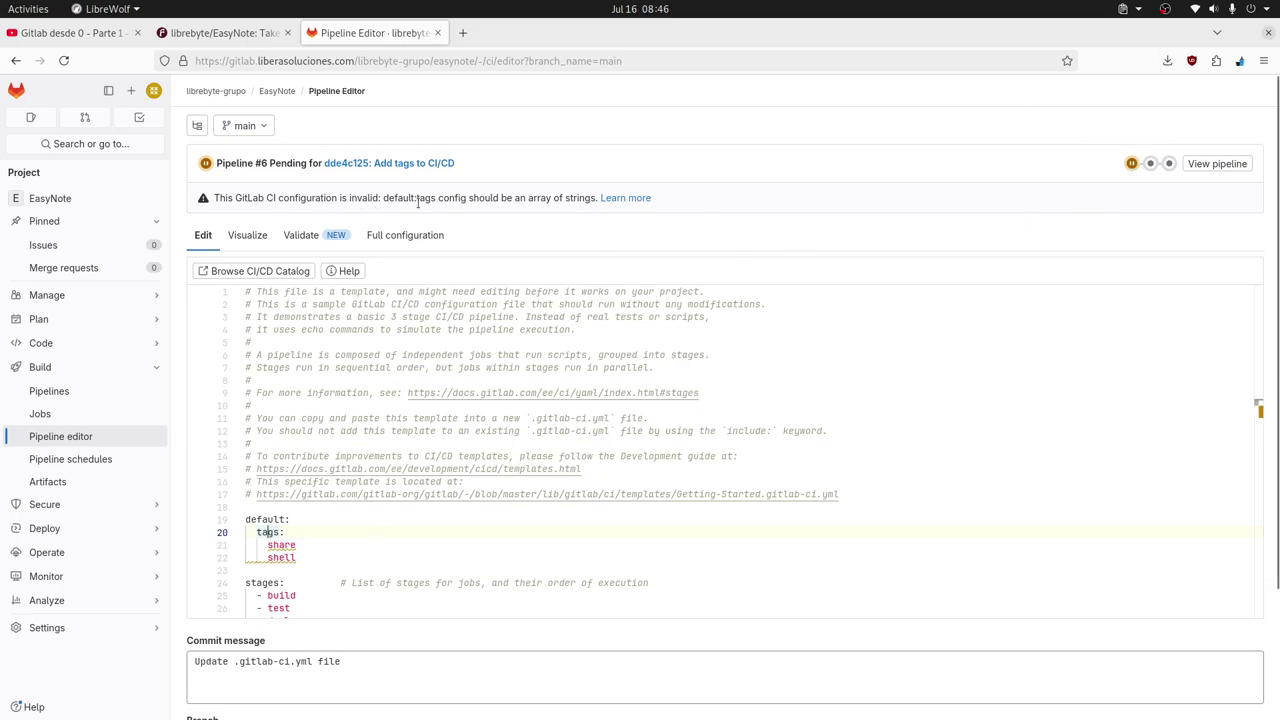
pyautogui.press('Down')
pyautogui.write('-')
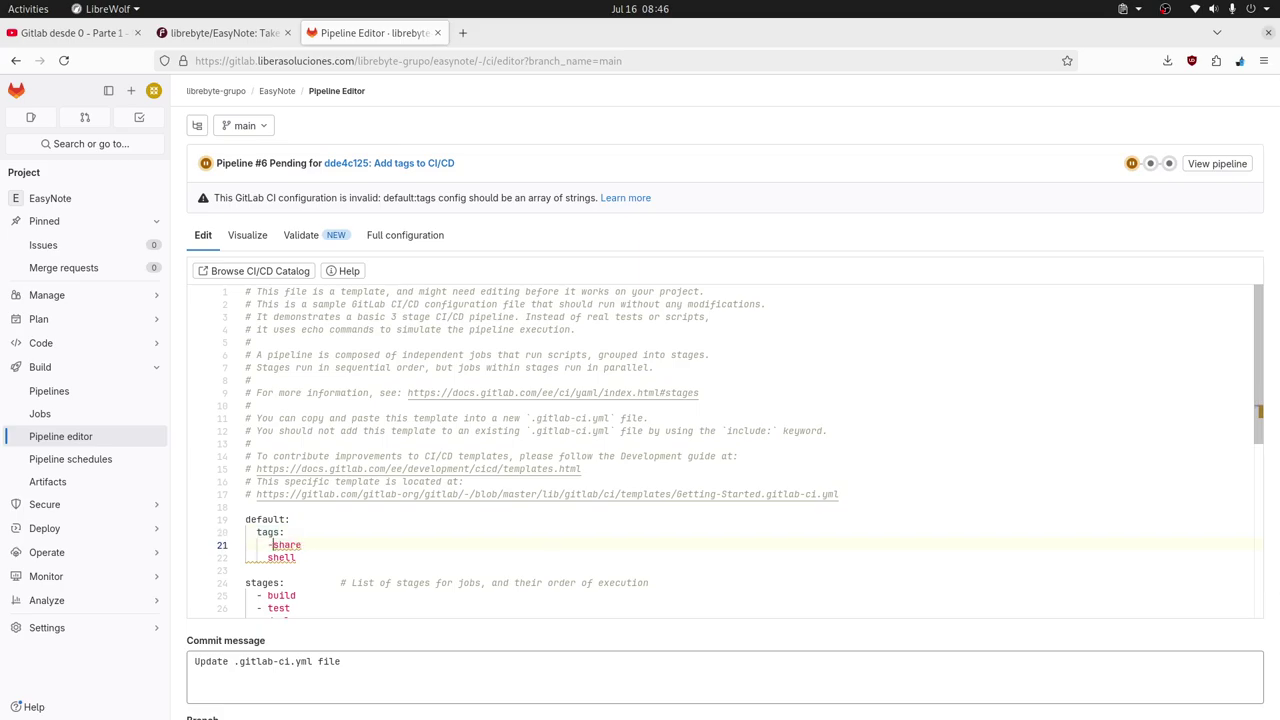
pyautogui.press('Escape')
pyautogui.press('Down')
pyautogui.write('-')
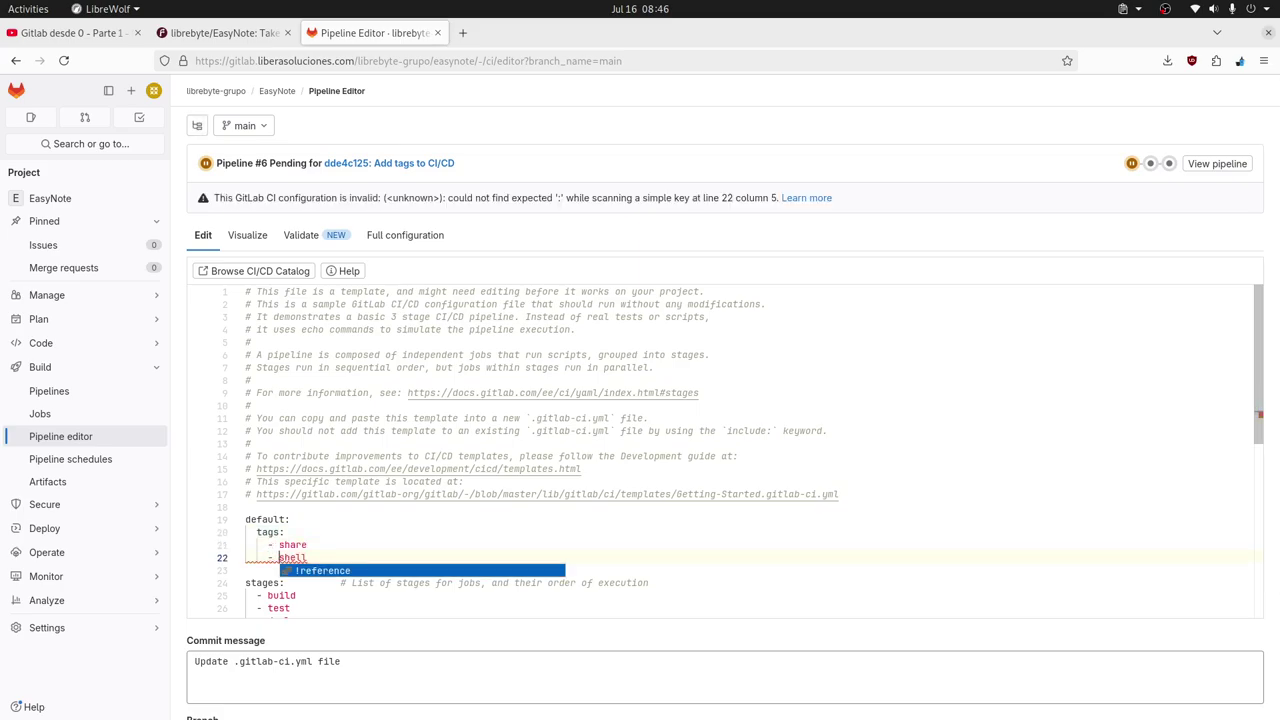
pyautogui.click(418, 533)
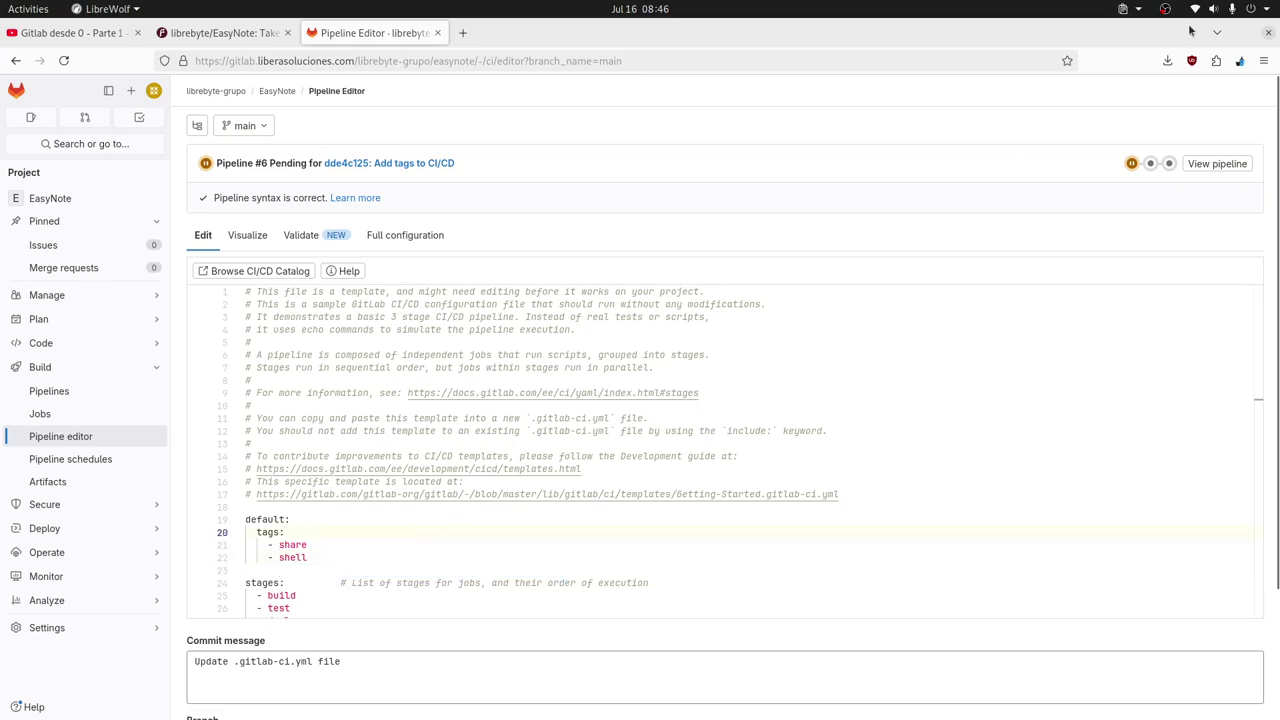
# Review pipeline #6's pending build-job in a new tab, then return to the Pipeline Editor.
pyautogui.click(1131, 164)
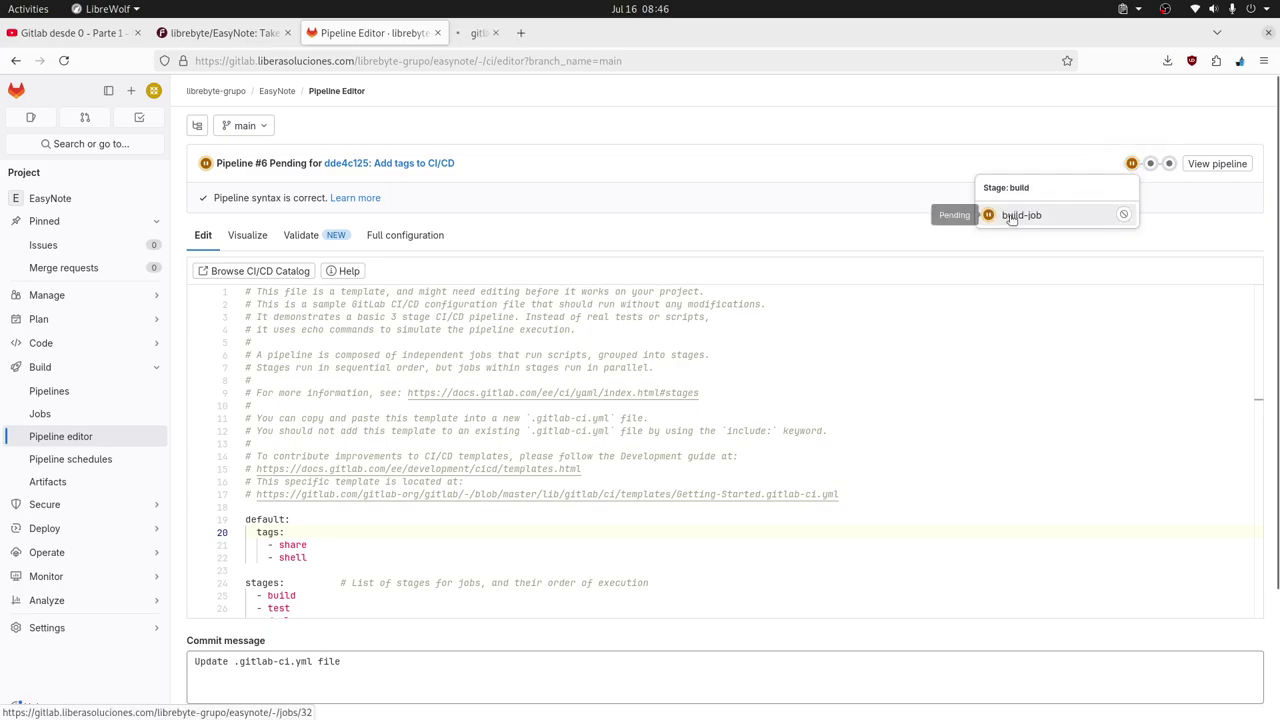
pyautogui.click(1011, 218)
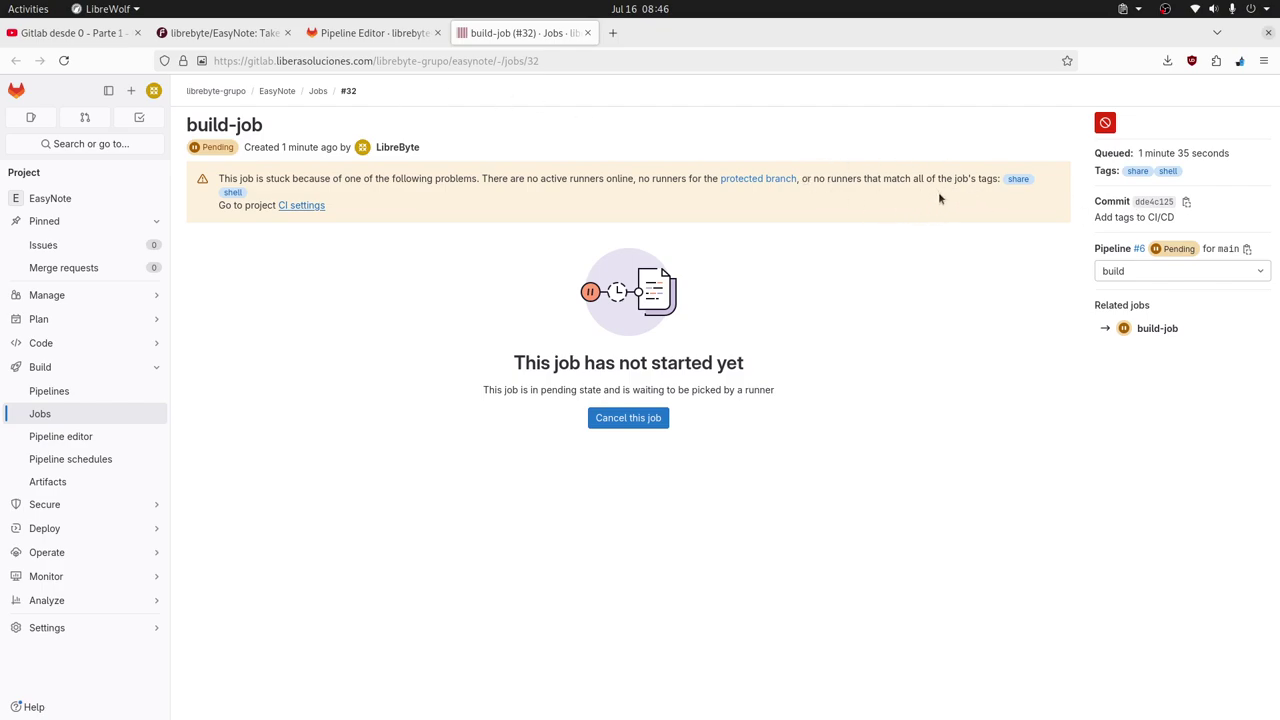
pyautogui.click(369, 37)
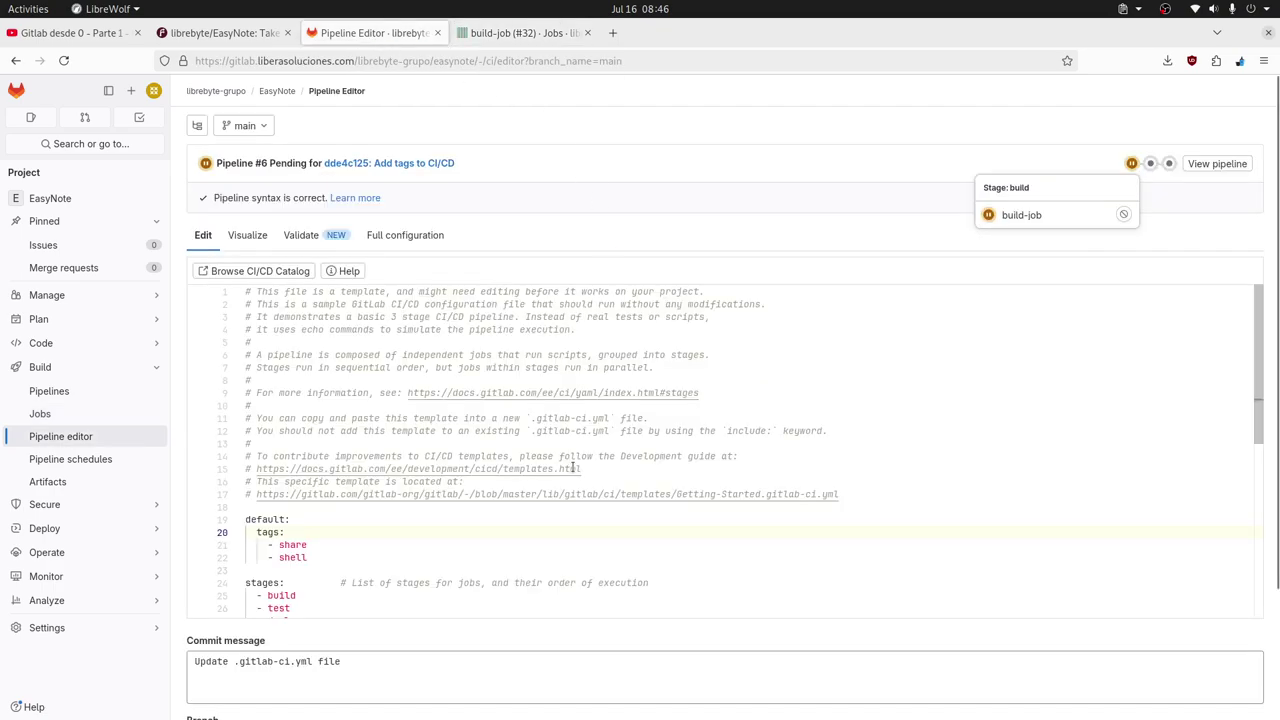
pyautogui.click(527, 37)
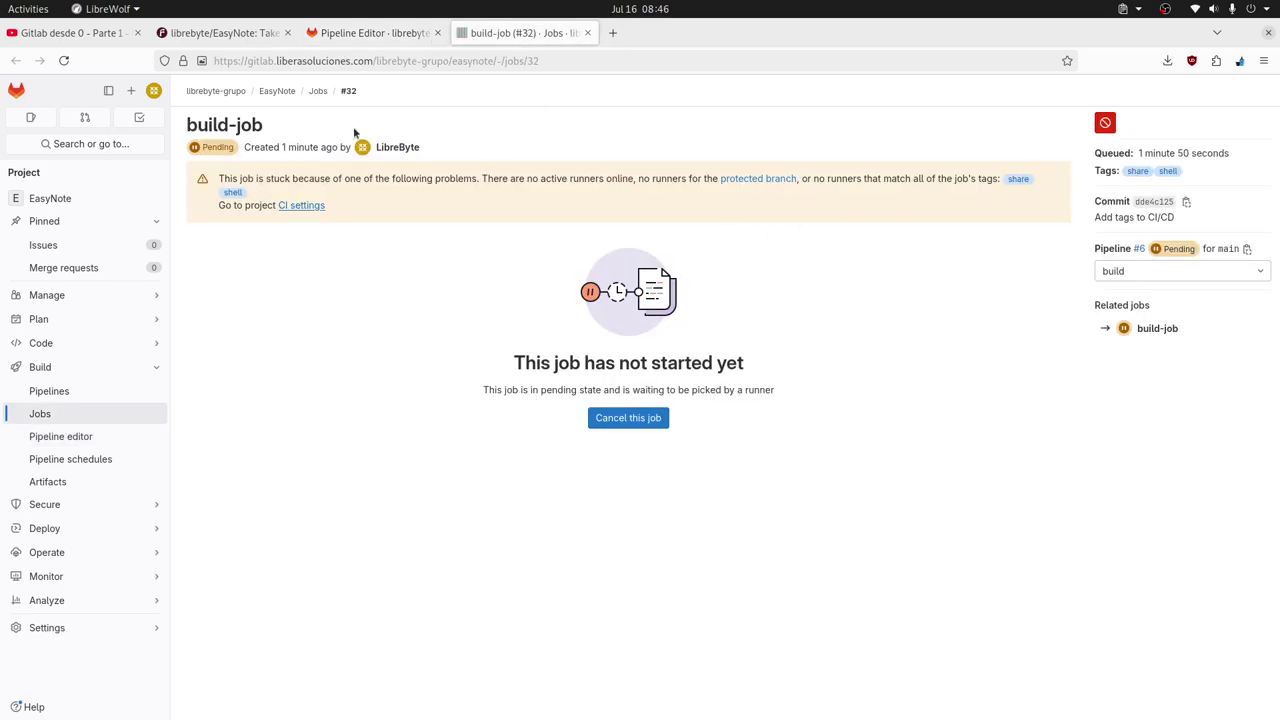
pyautogui.click(371, 38)
pyautogui.doubleClick(293, 556)
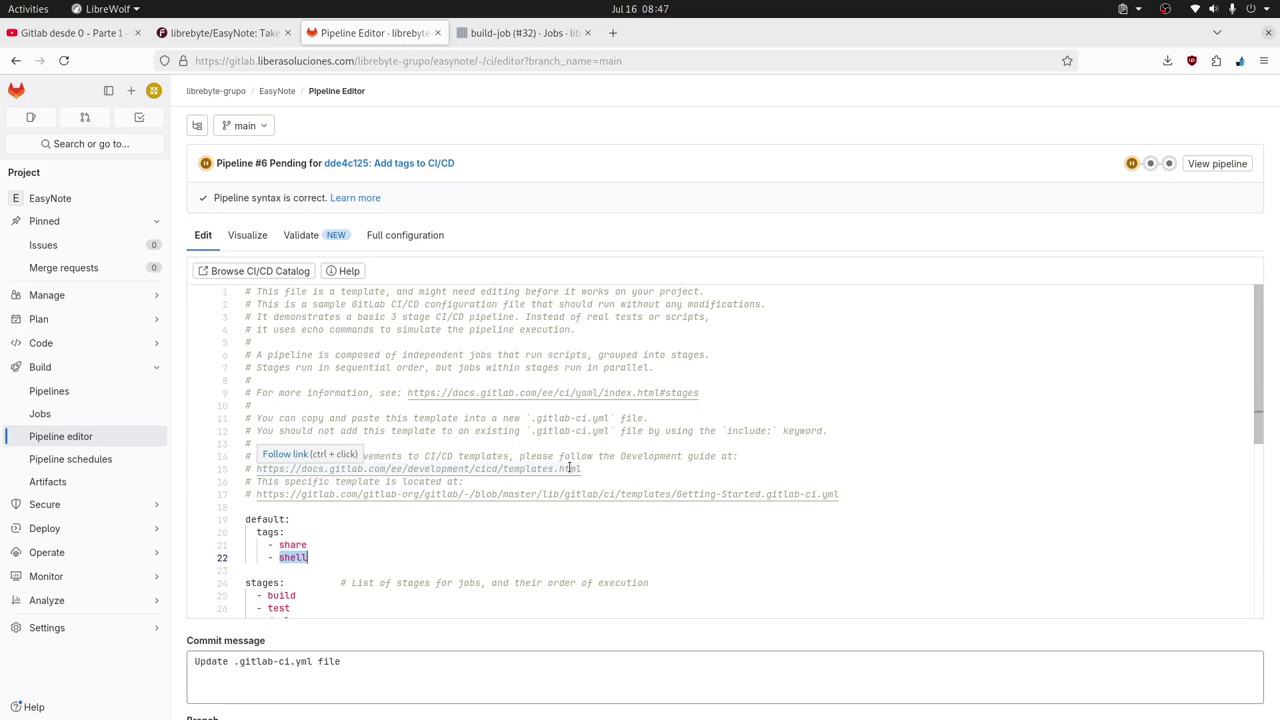
pyautogui.click(843, 496)
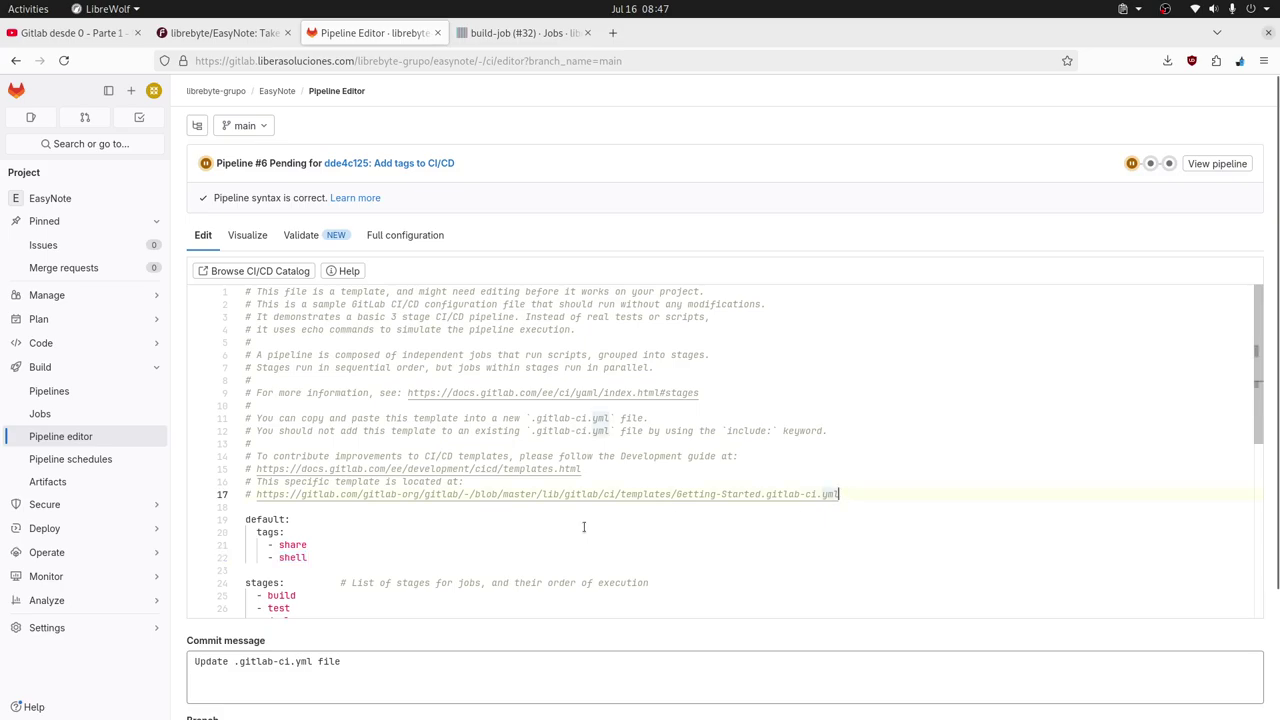
# Copy the Getting-Started template URL from line 17 and open a new browser tab.
pyautogui.keyDown('shift'); pyautogui.click(255, 495); pyautogui.keyUp('shift')
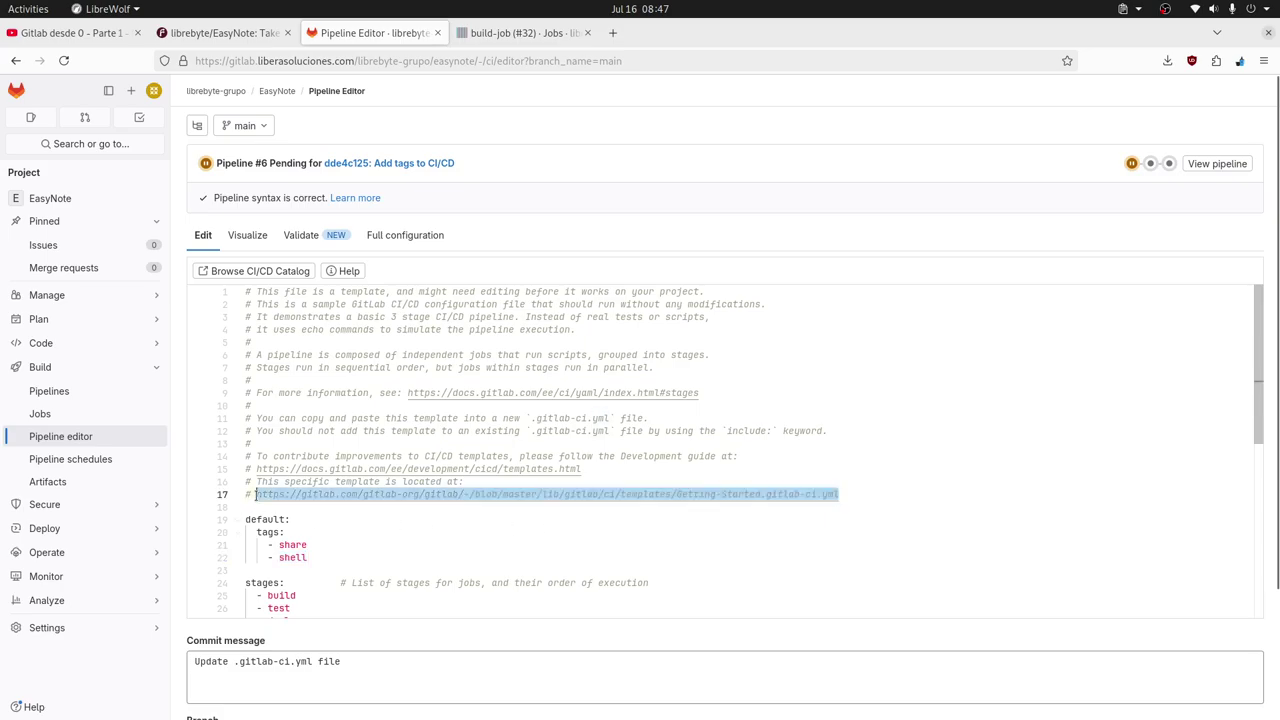
pyautogui.rightClick(628, 495)
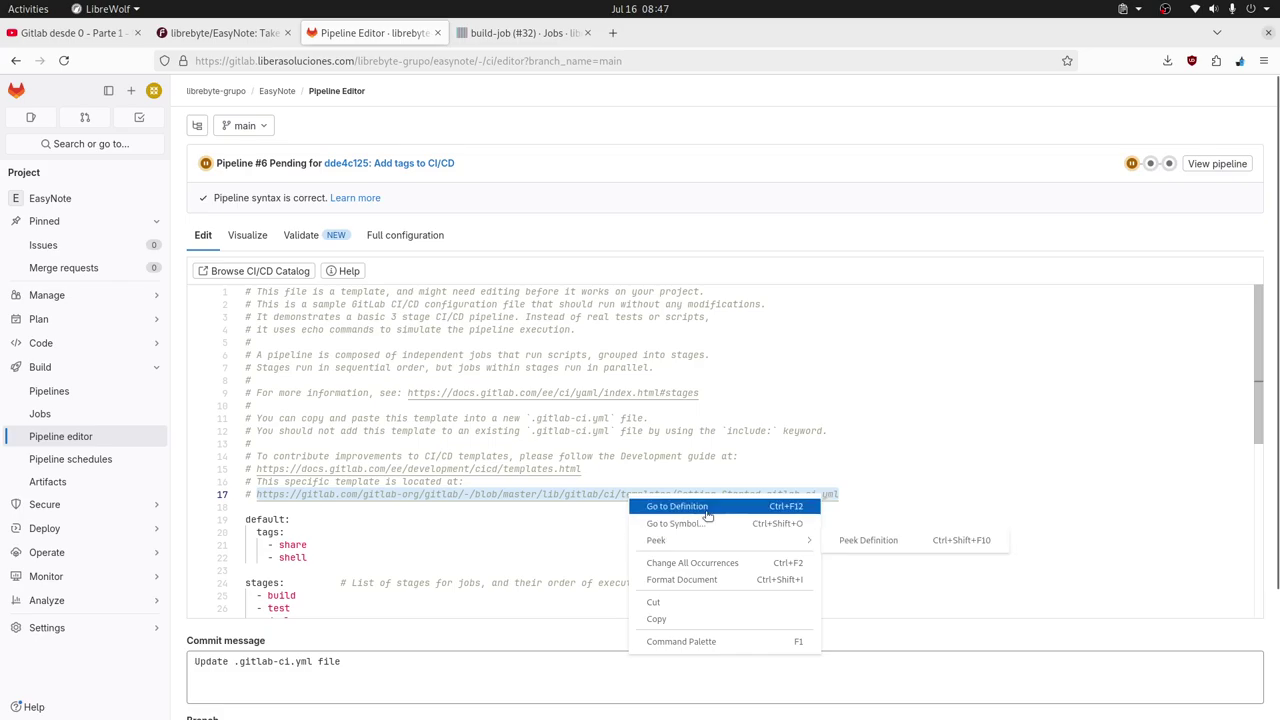
pyautogui.click(690, 618)
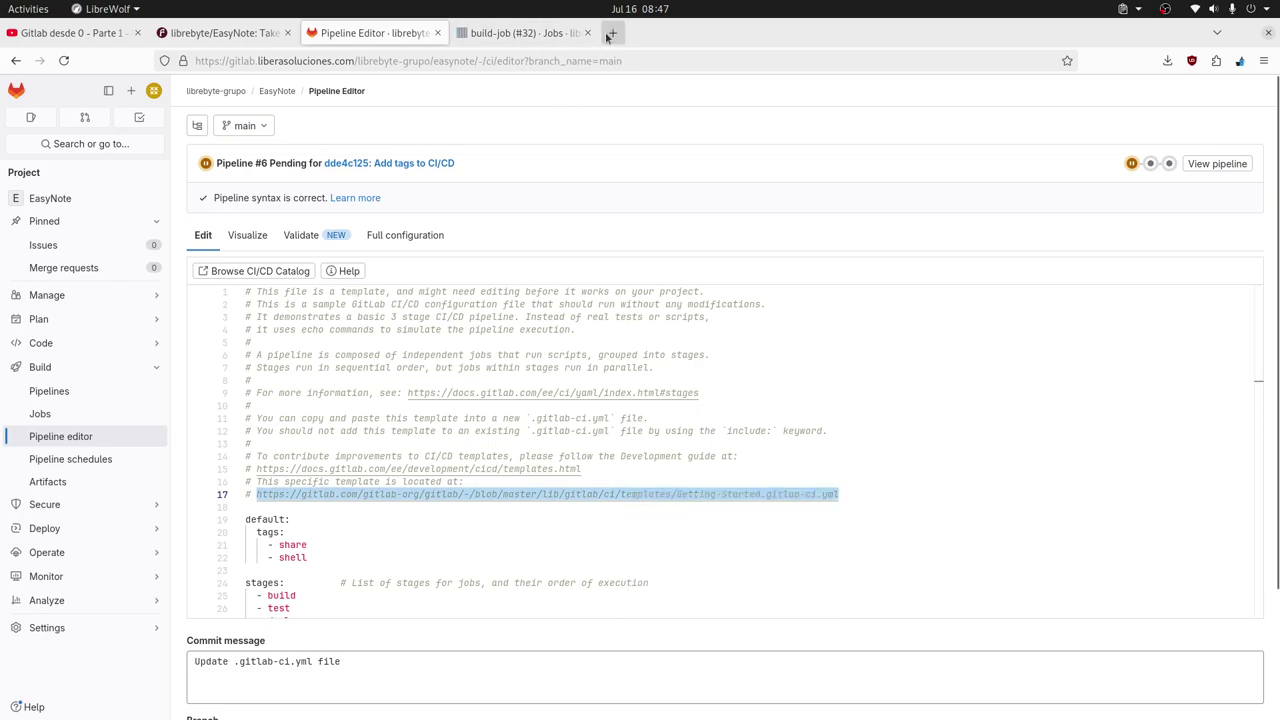
pyautogui.click(607, 38)
pyautogui.write('share')
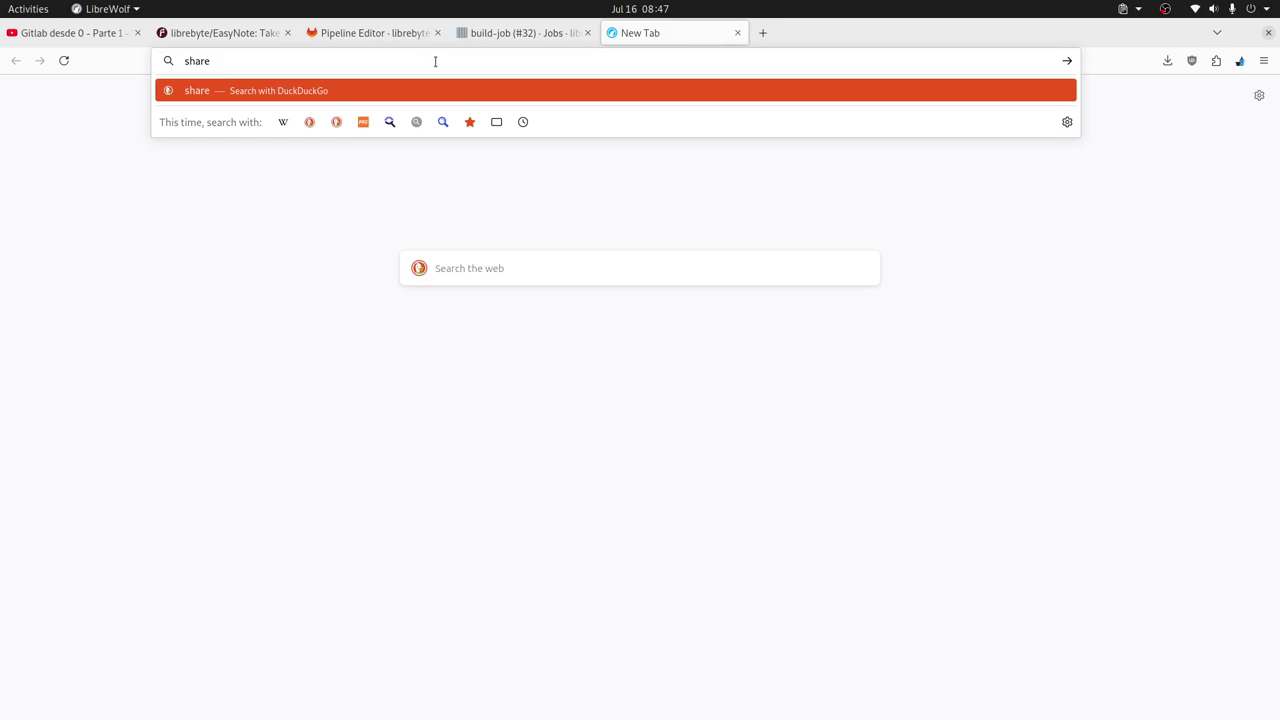
pyautogui.press('BackSpace')
pyautogui.press('BackSpace')
pyautogui.press('BackSpace')
pyautogui.press('BackSpace')
pyautogui.press('BackSpace')
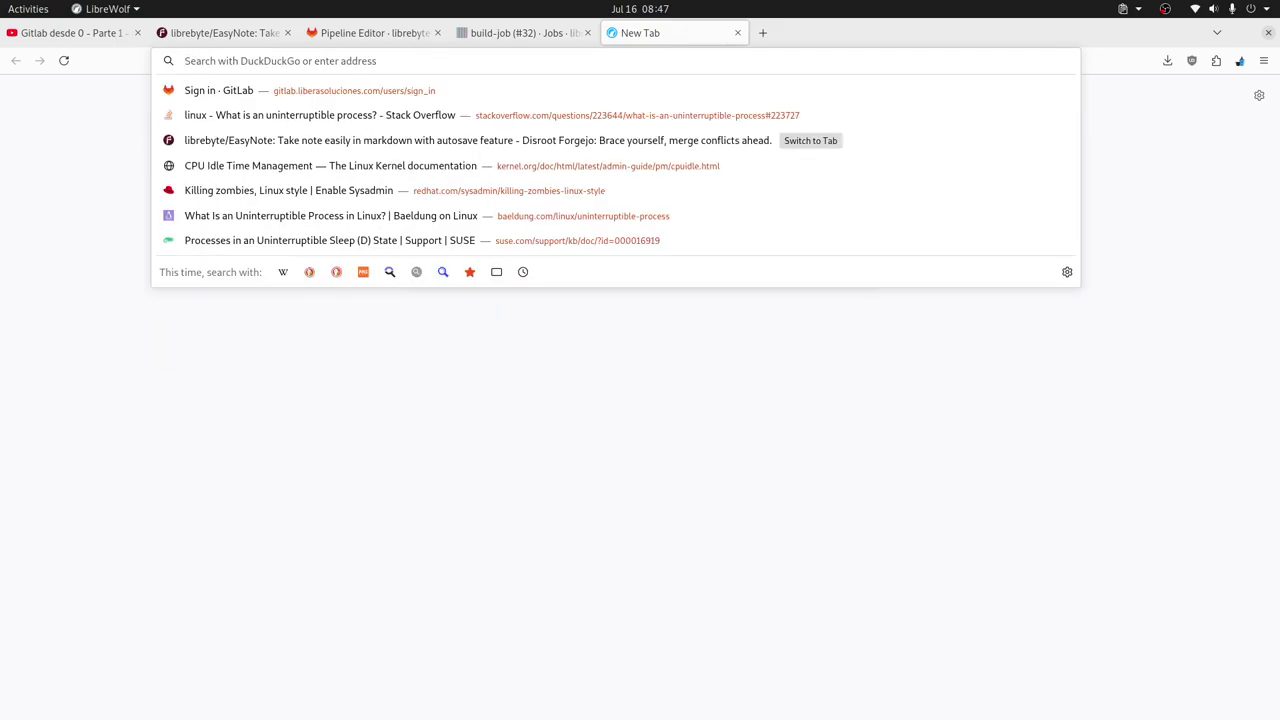
pyautogui.click(506, 34)
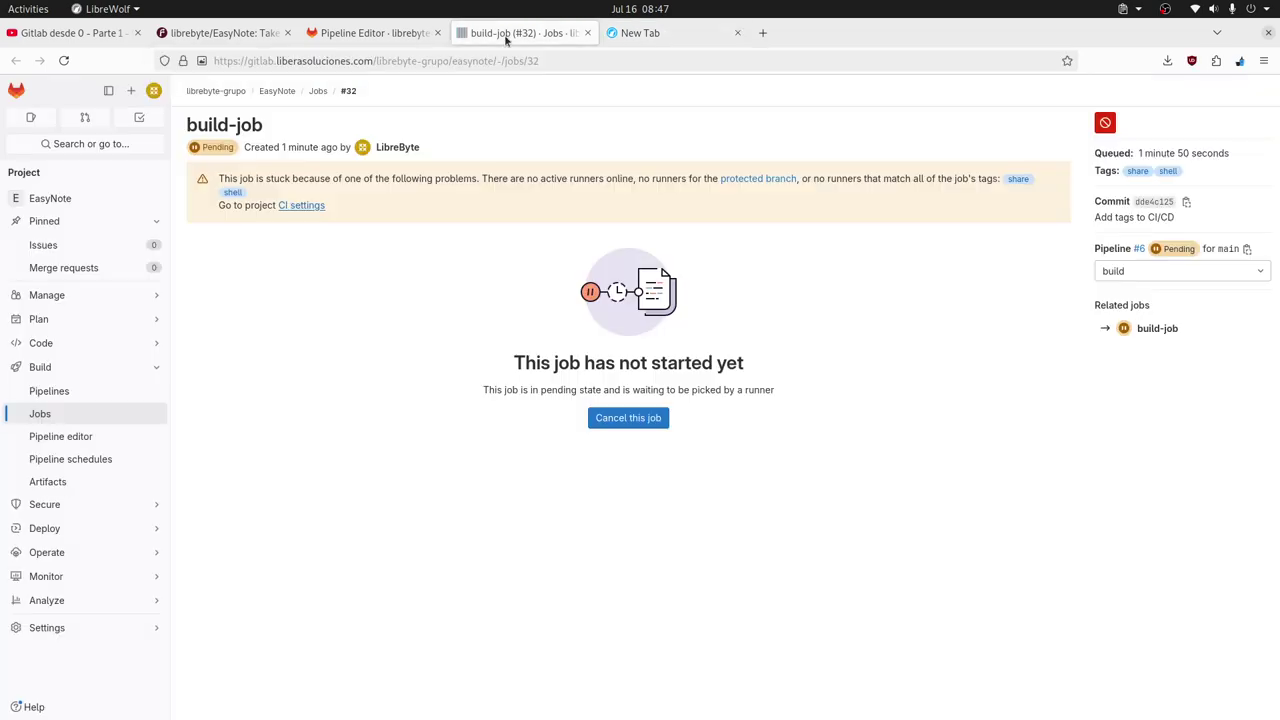
pyautogui.click(370, 33)
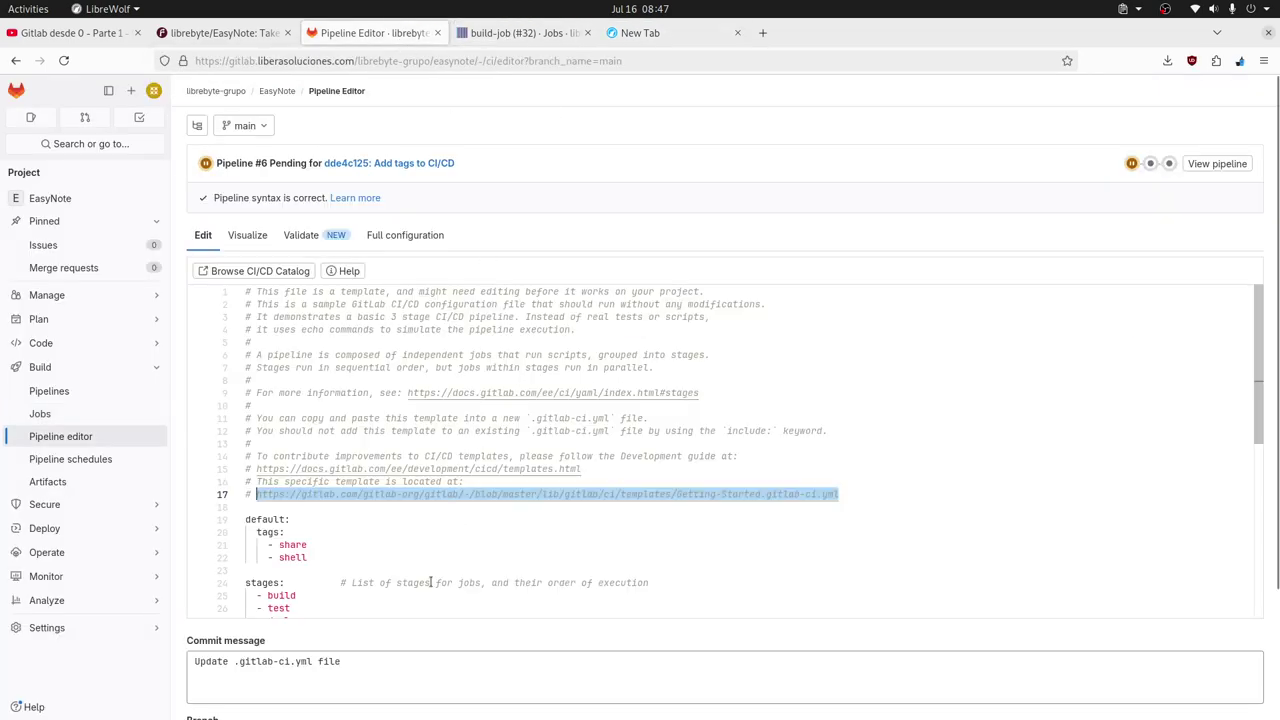
# Load the Getting-Started.gitlab-ci.yml template URL in the new tab and scroll through it.
pyautogui.rightClick(433, 497)
pyautogui.click(470, 623)
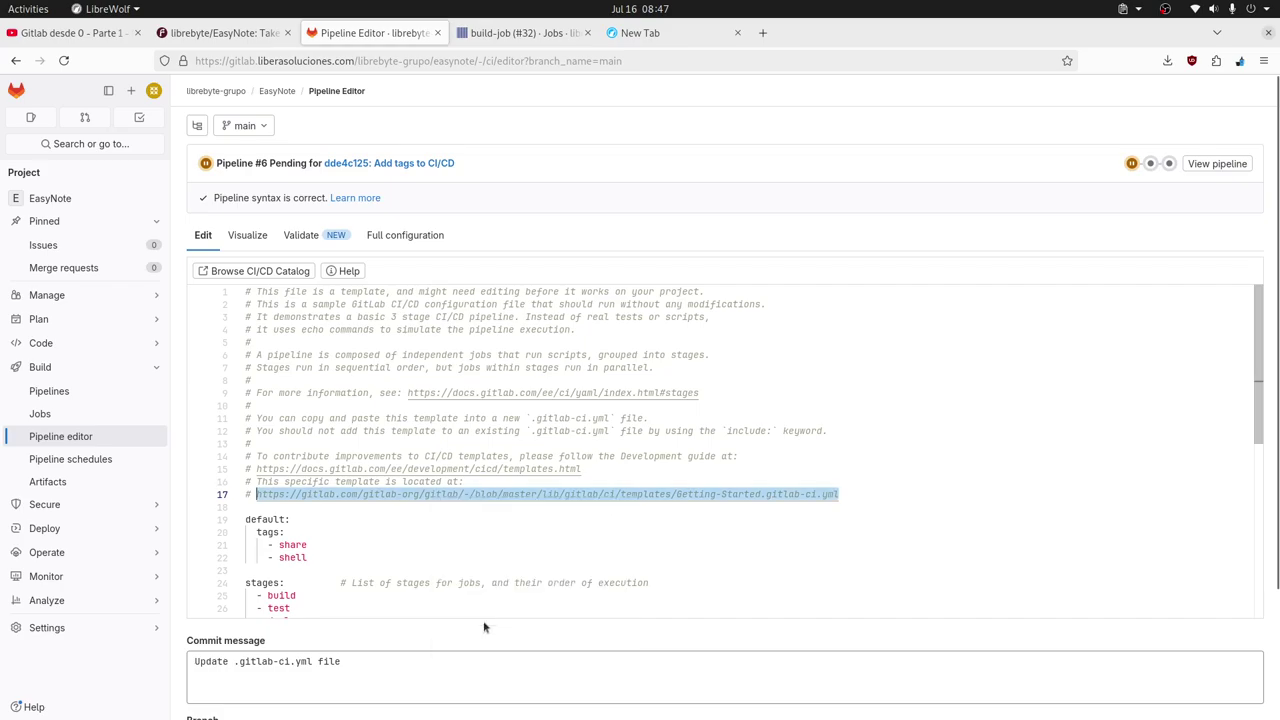
pyautogui.click(628, 33)
pyautogui.hotkey('ctrl', 'v')
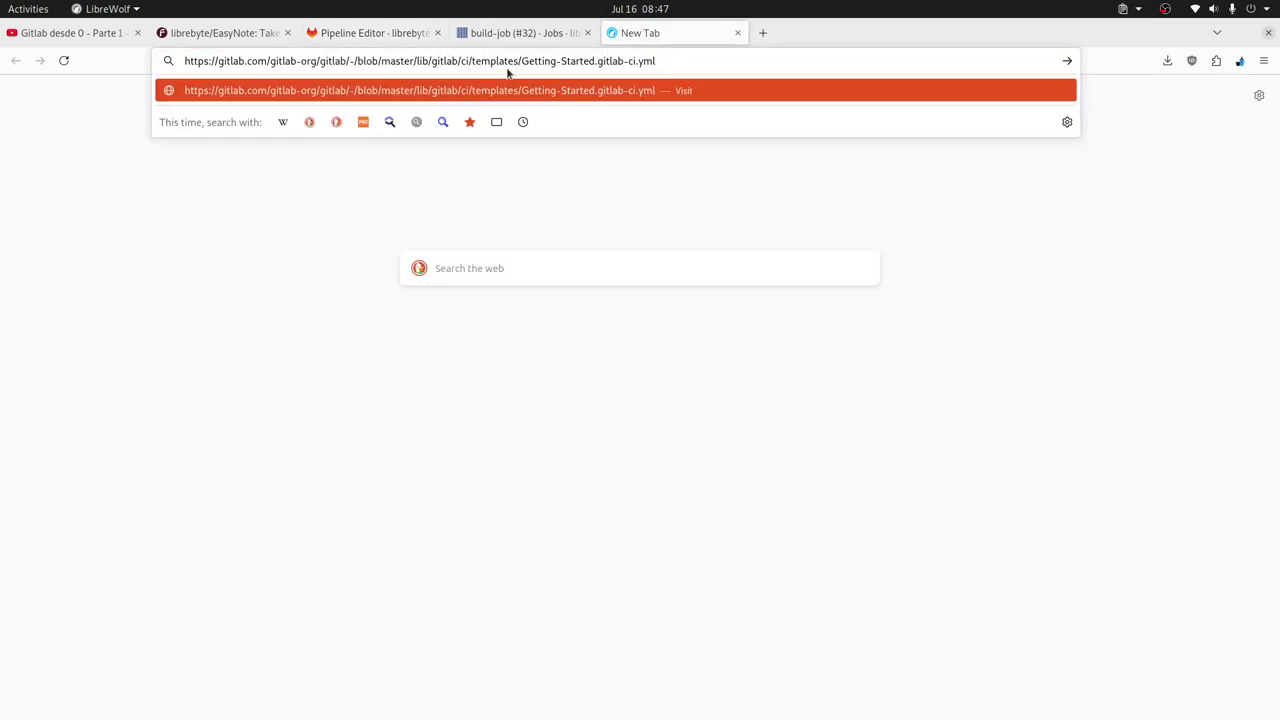
pyautogui.press('Return')
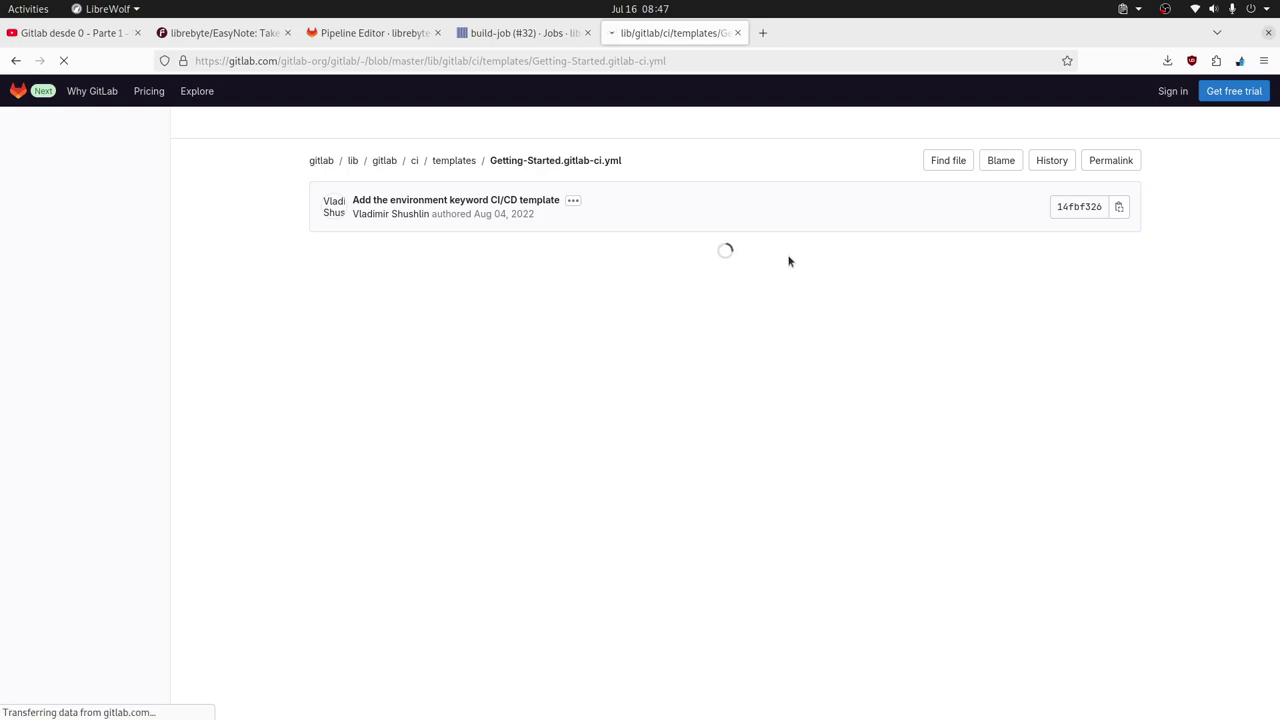
pyautogui.scroll(-5, 771, 346)
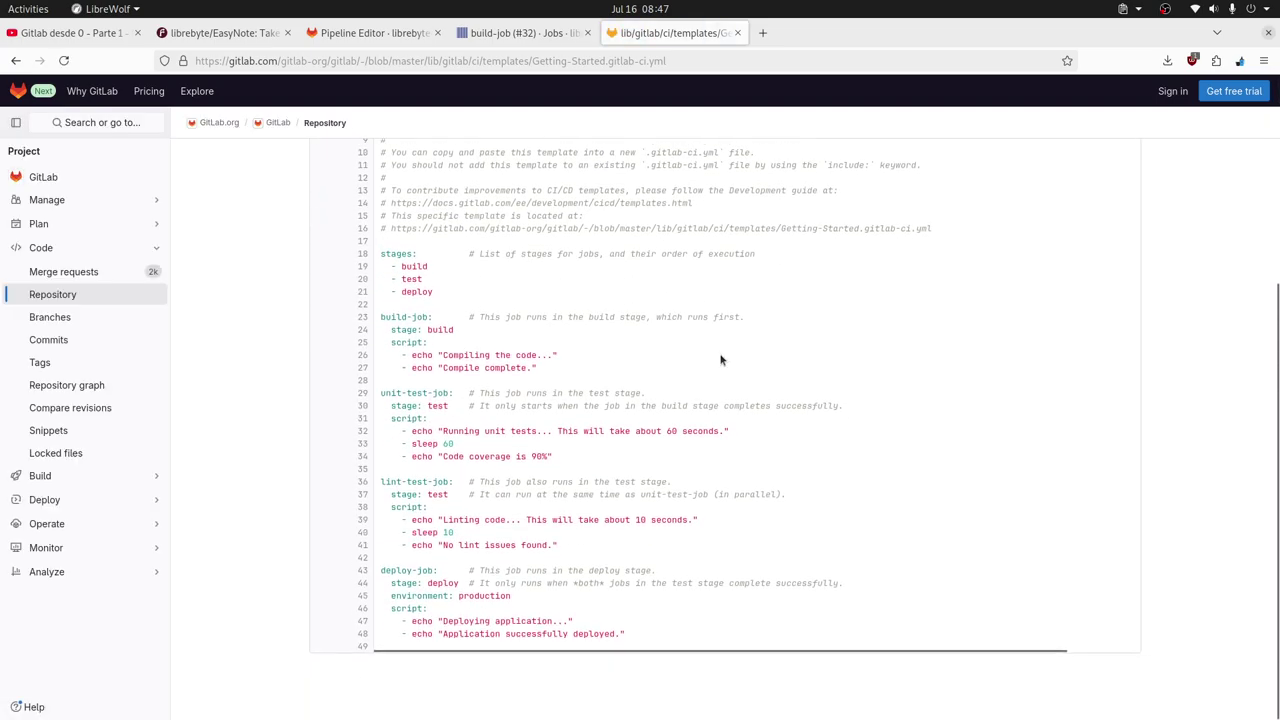
pyautogui.scroll(5, 720, 360)
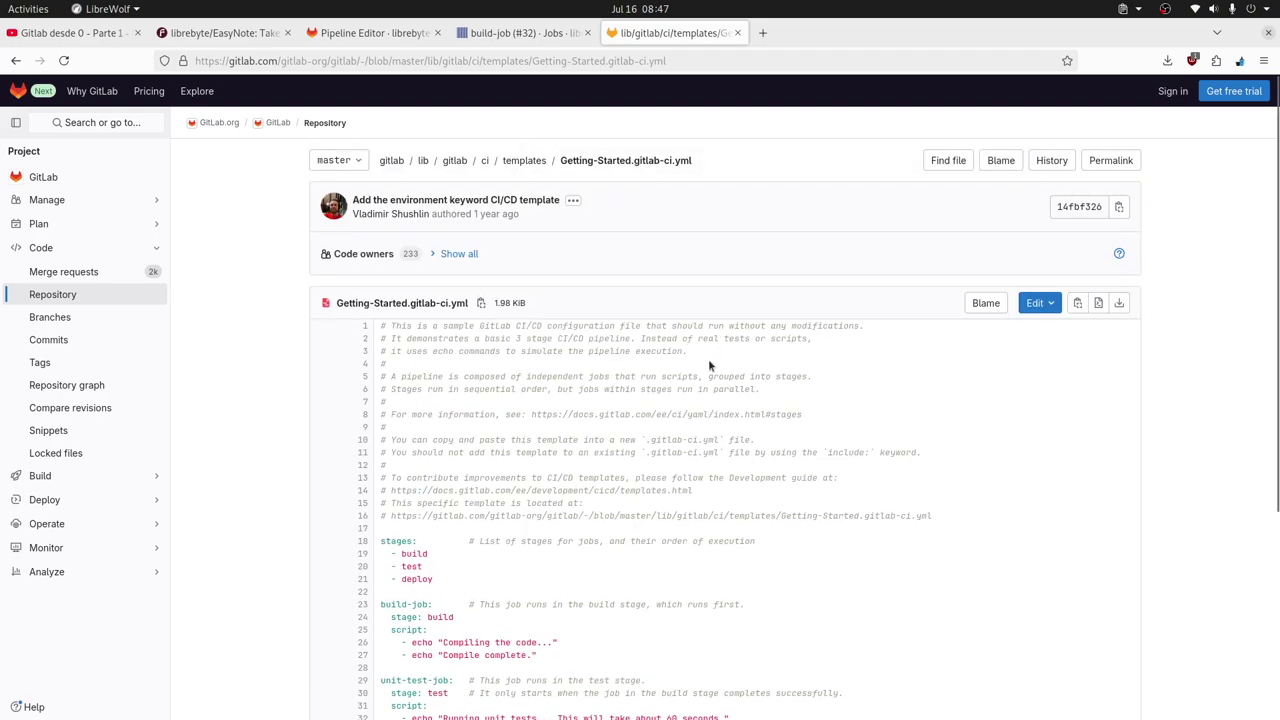
pyautogui.scroll(-5, 875, 388)
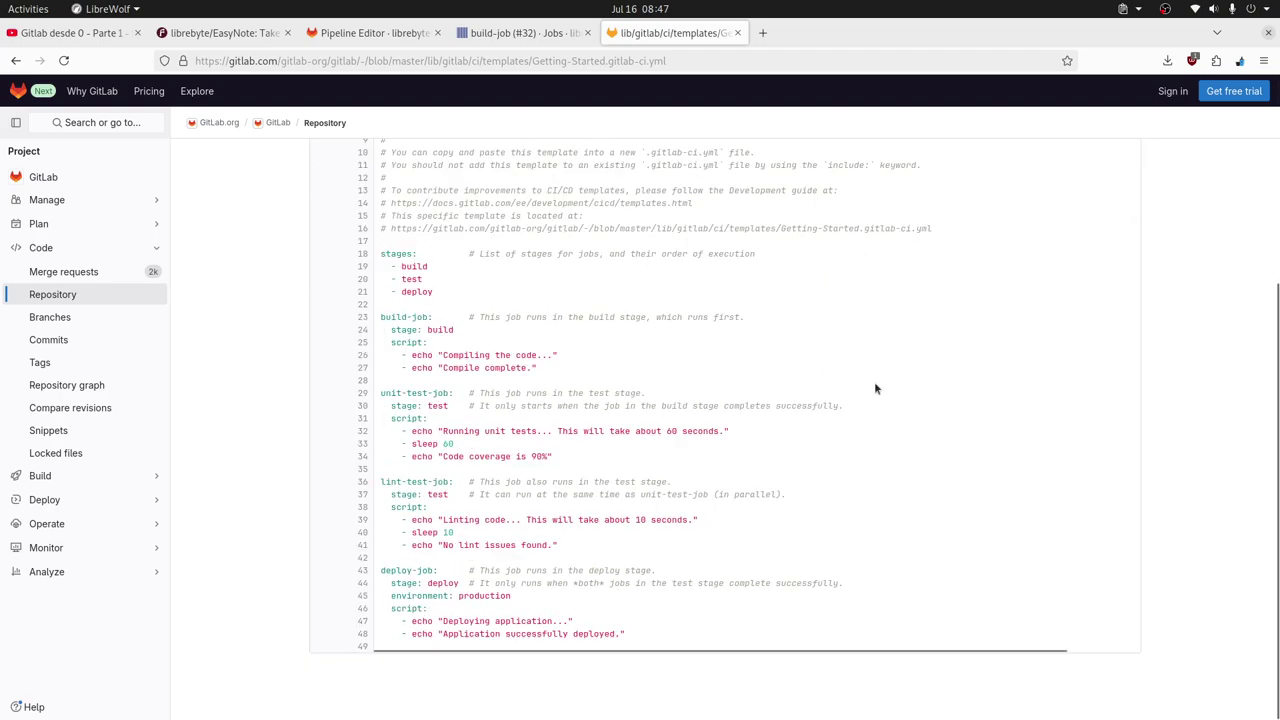
pyautogui.scroll(5, 875, 388)
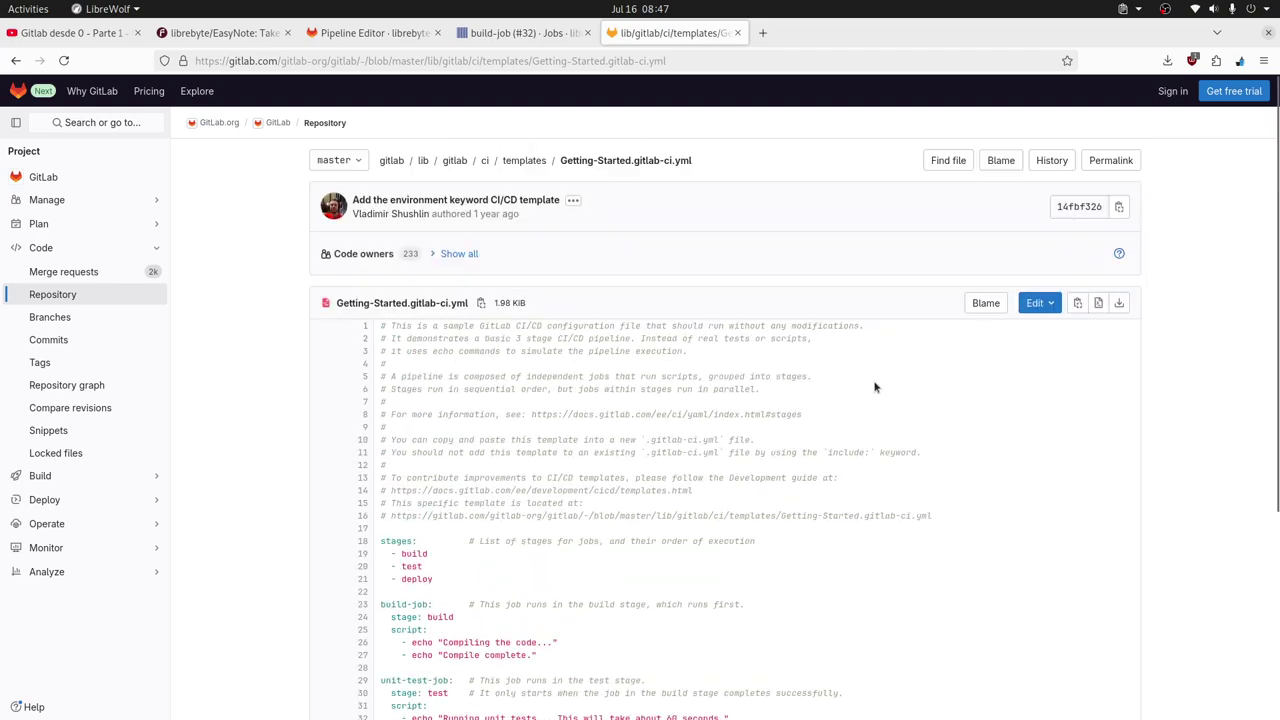
# Search DuckDuckGo for 'gitlab cicd add tags' and open the CI/CD YAML syntax reference result.
pyautogui.click(773, 62)
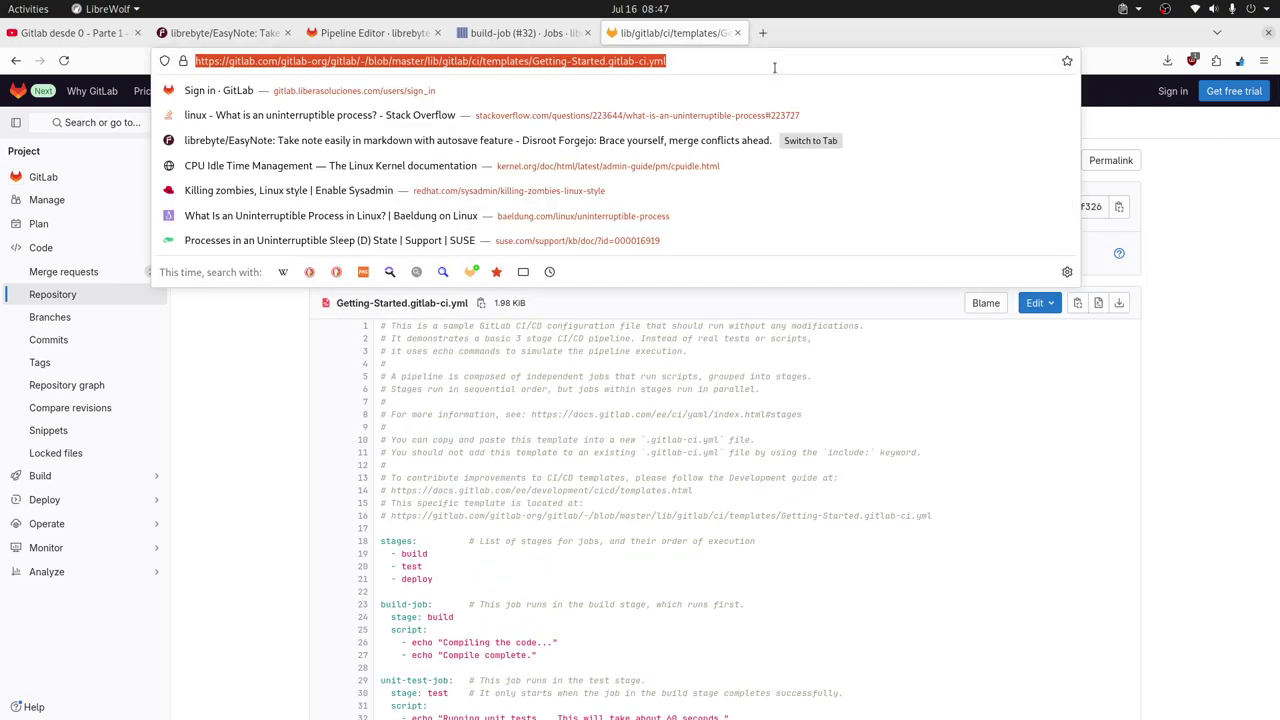
pyautogui.write('gitlabv')
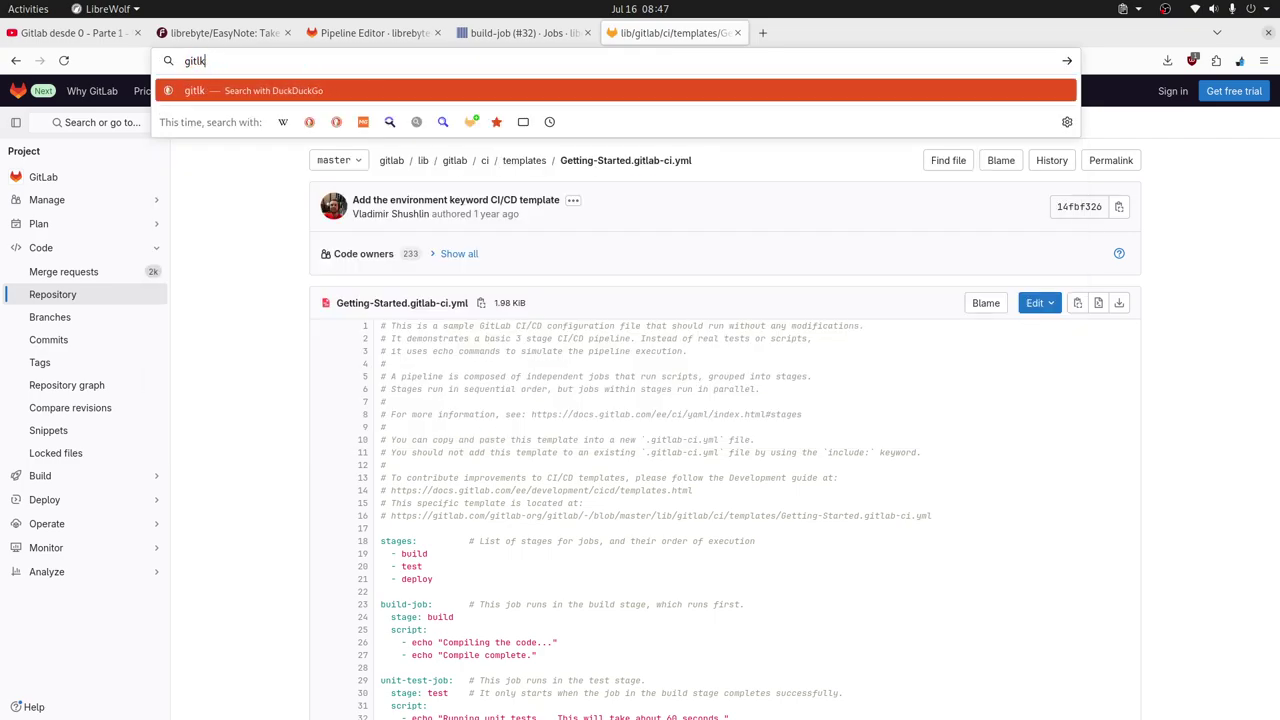
pyautogui.press('BackSpace')
pyautogui.write('ci')
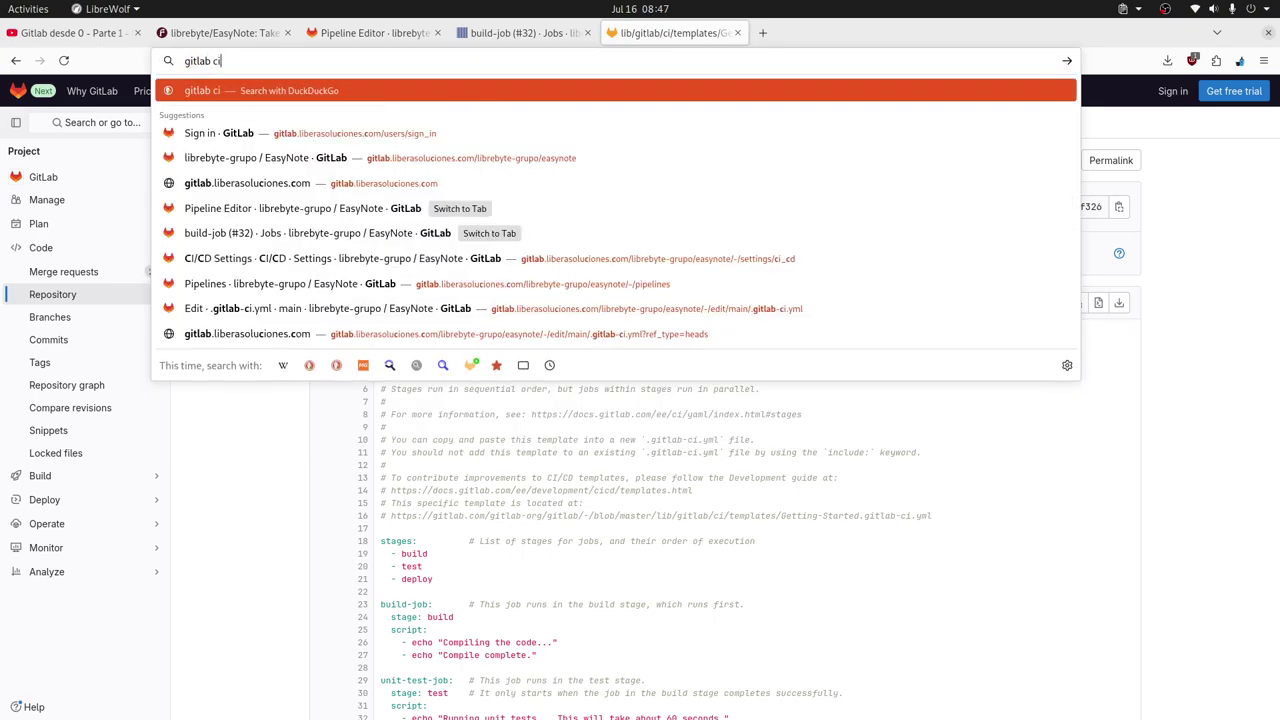
pyautogui.write('cd')
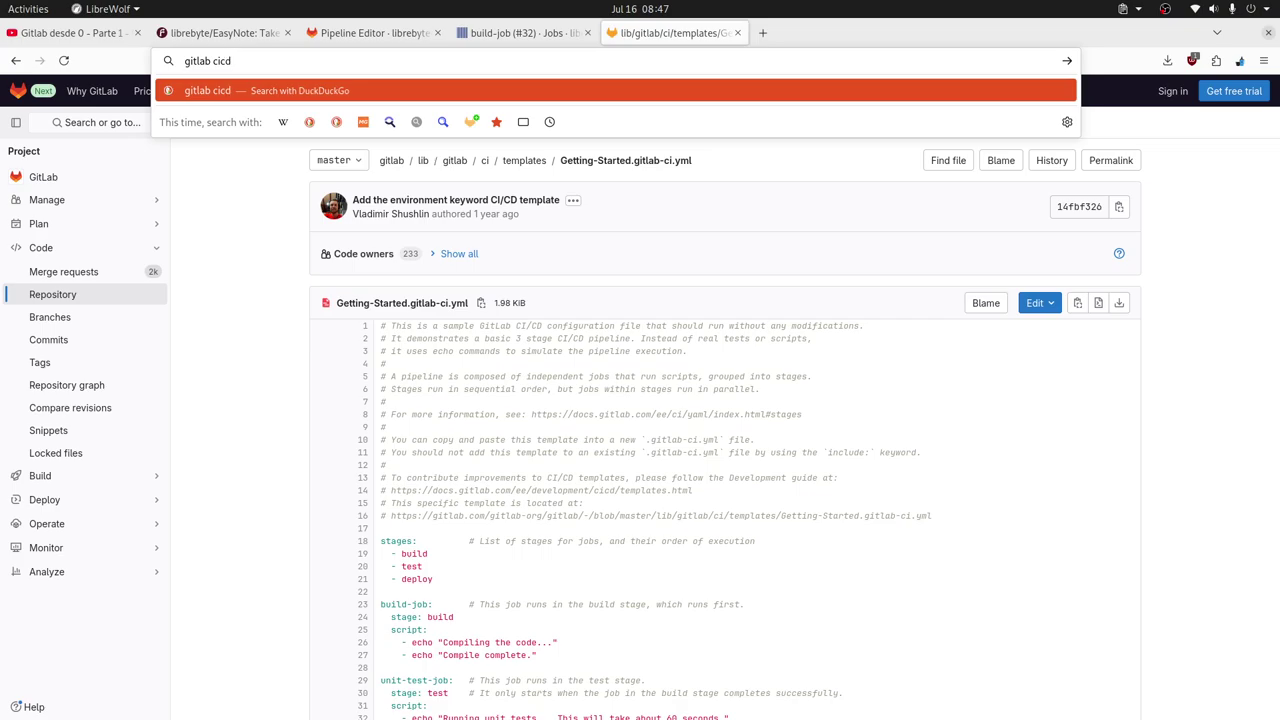
pyautogui.write(' add tags')
pyautogui.press('Return')
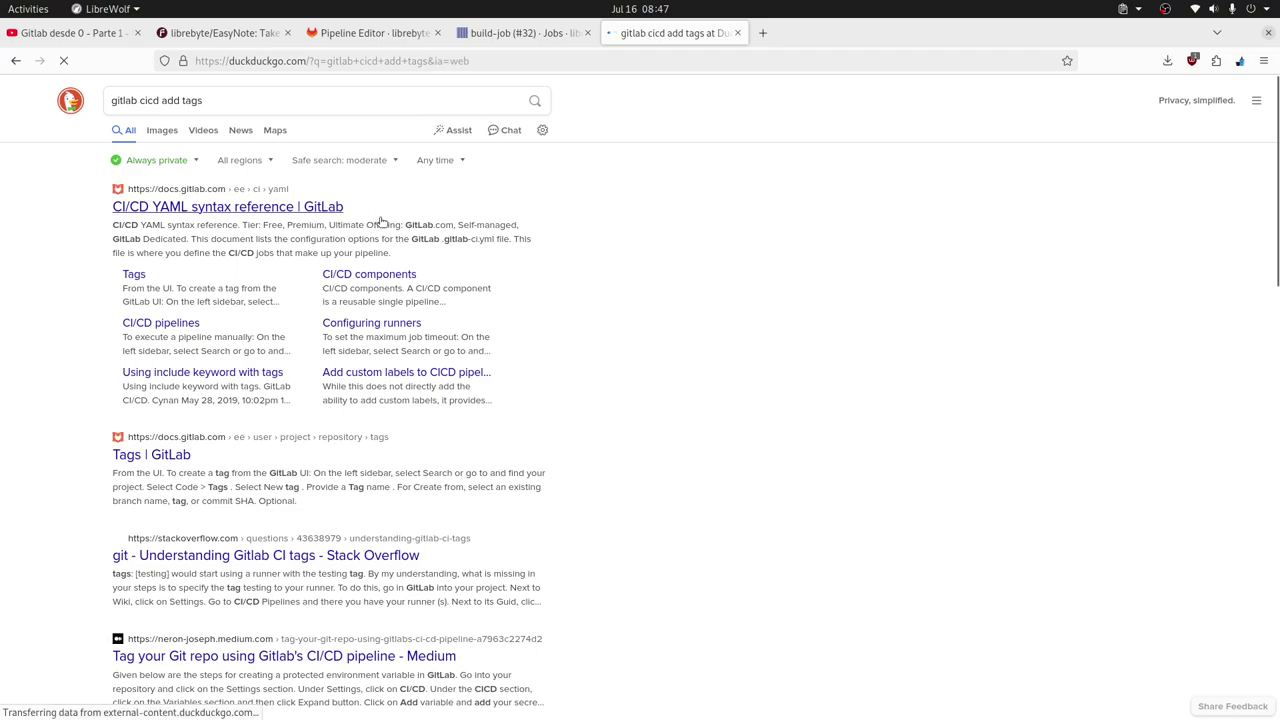
pyautogui.middleClick(325, 211)
pyautogui.click(840, 33)
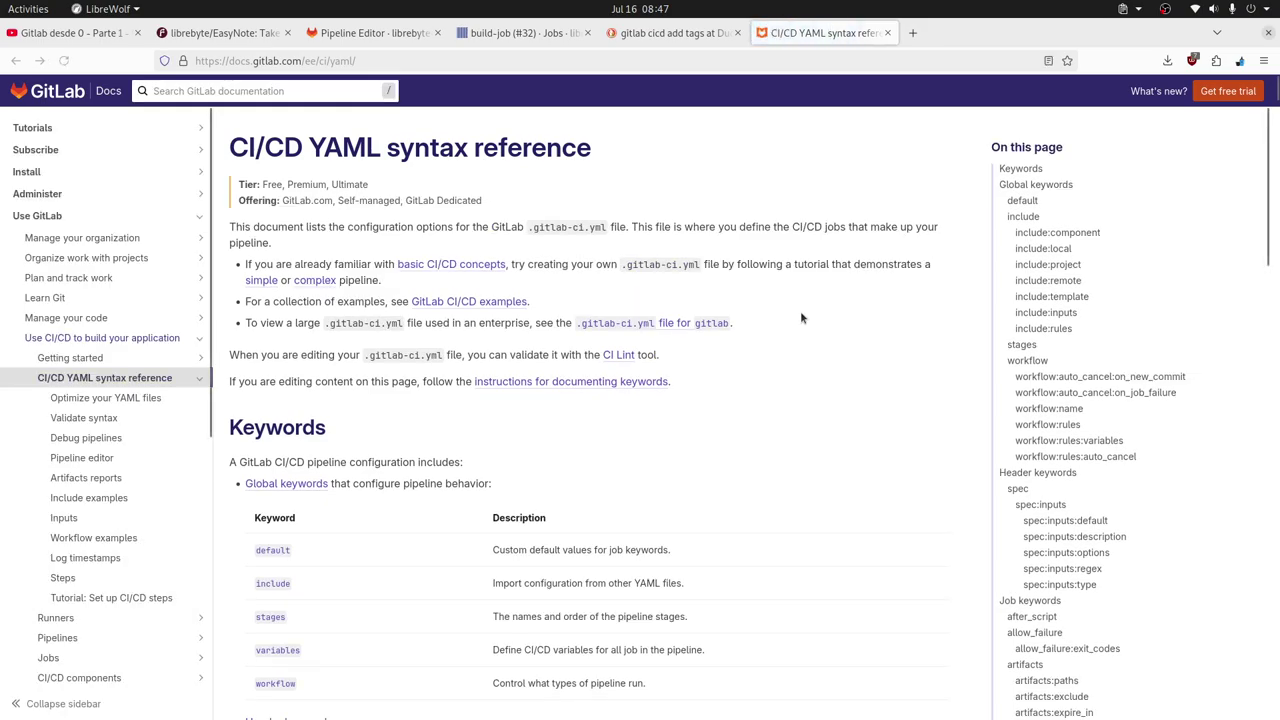
# Read the default keyword docs and search the page for 'tags' to reach its example.
pyautogui.scroll(-5, 800, 311)
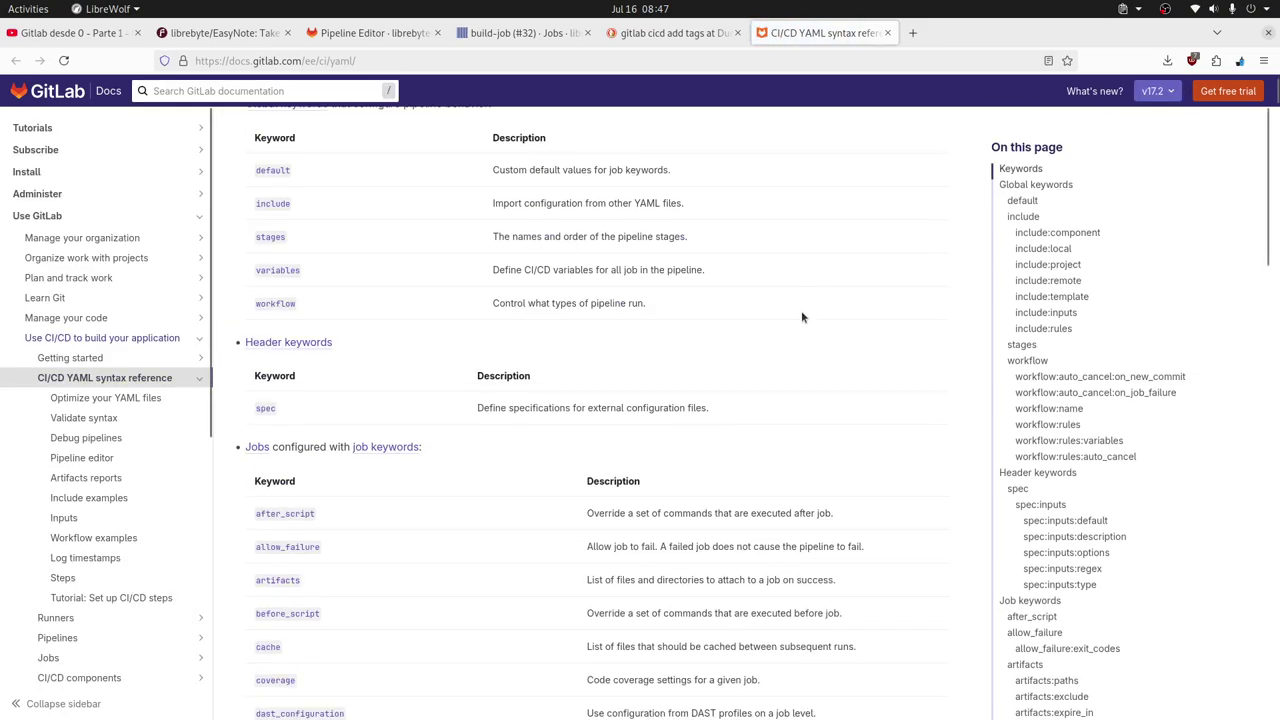
pyautogui.click(281, 171)
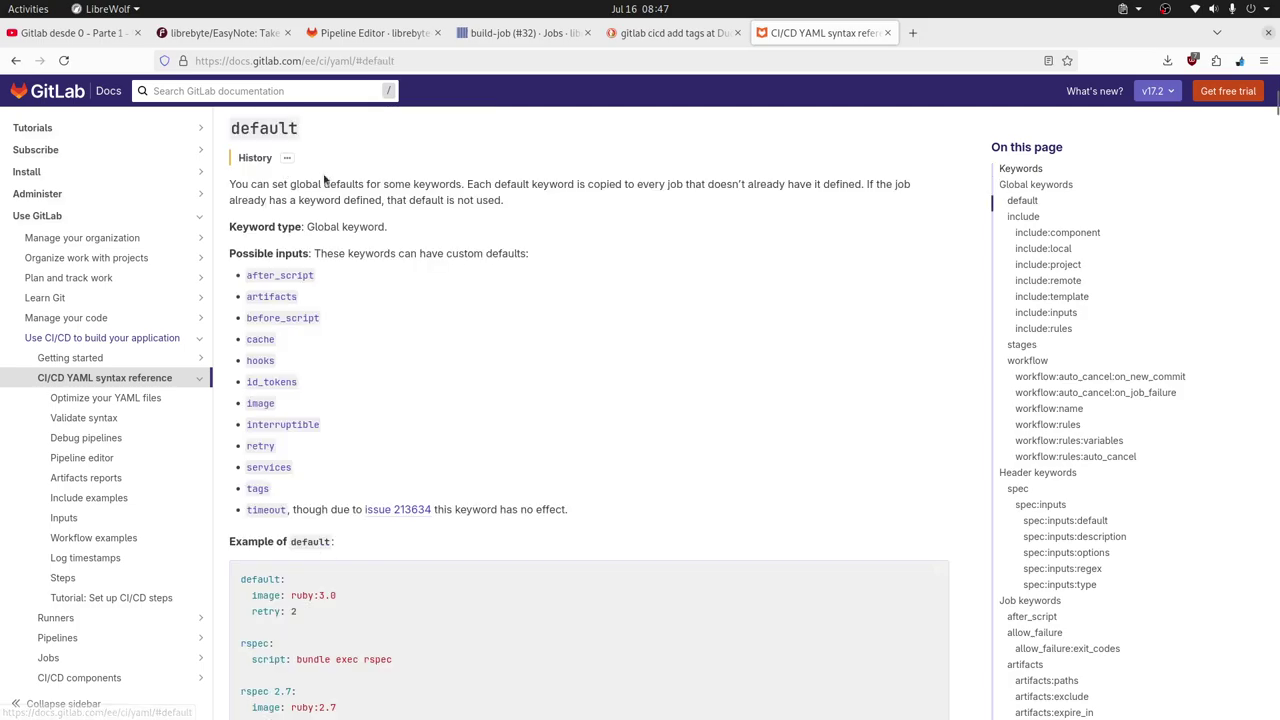
pyautogui.scroll(-3, 688, 316)
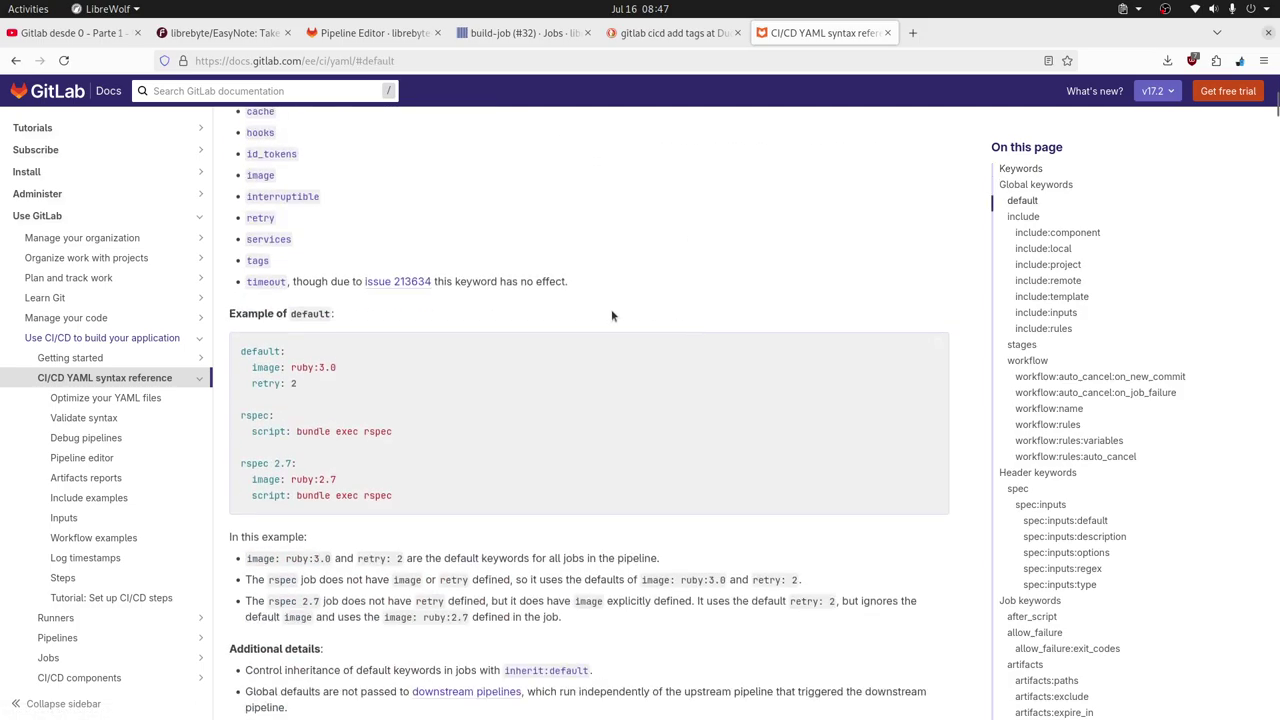
pyautogui.scroll(-6, 759, 313)
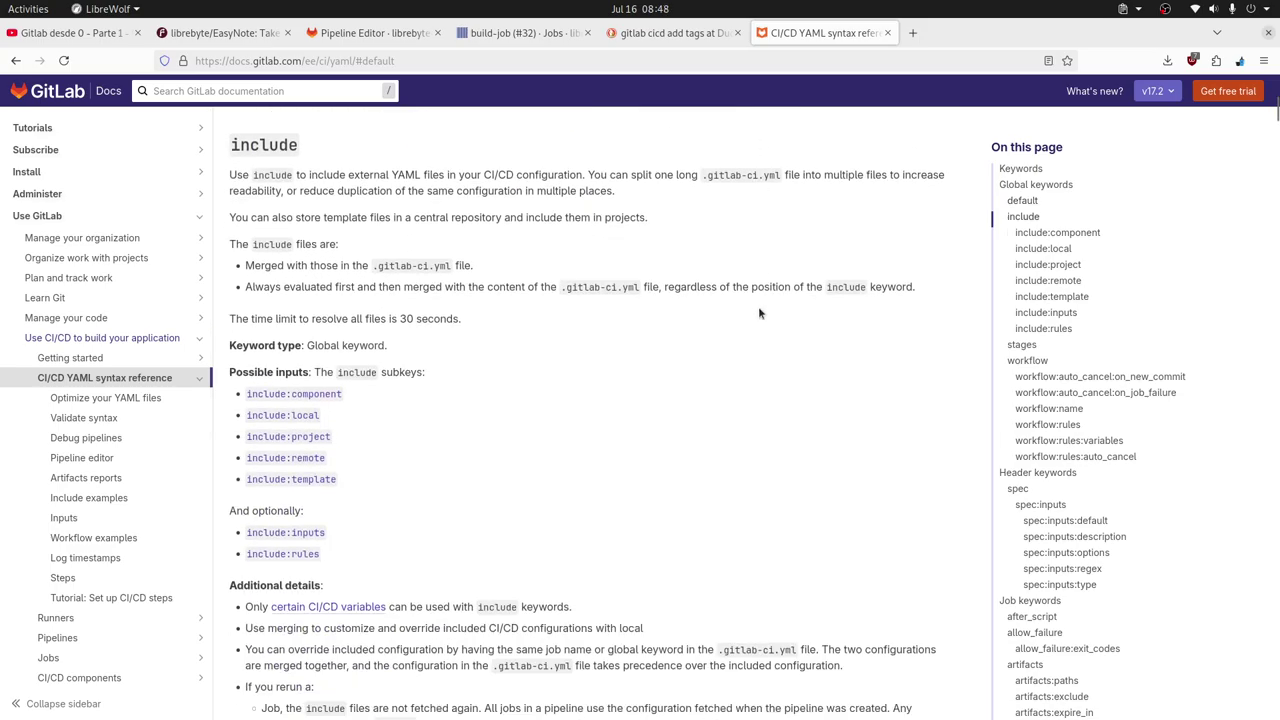
pyautogui.hotkey('ctrl', 'f')
pyautogui.write('tags')
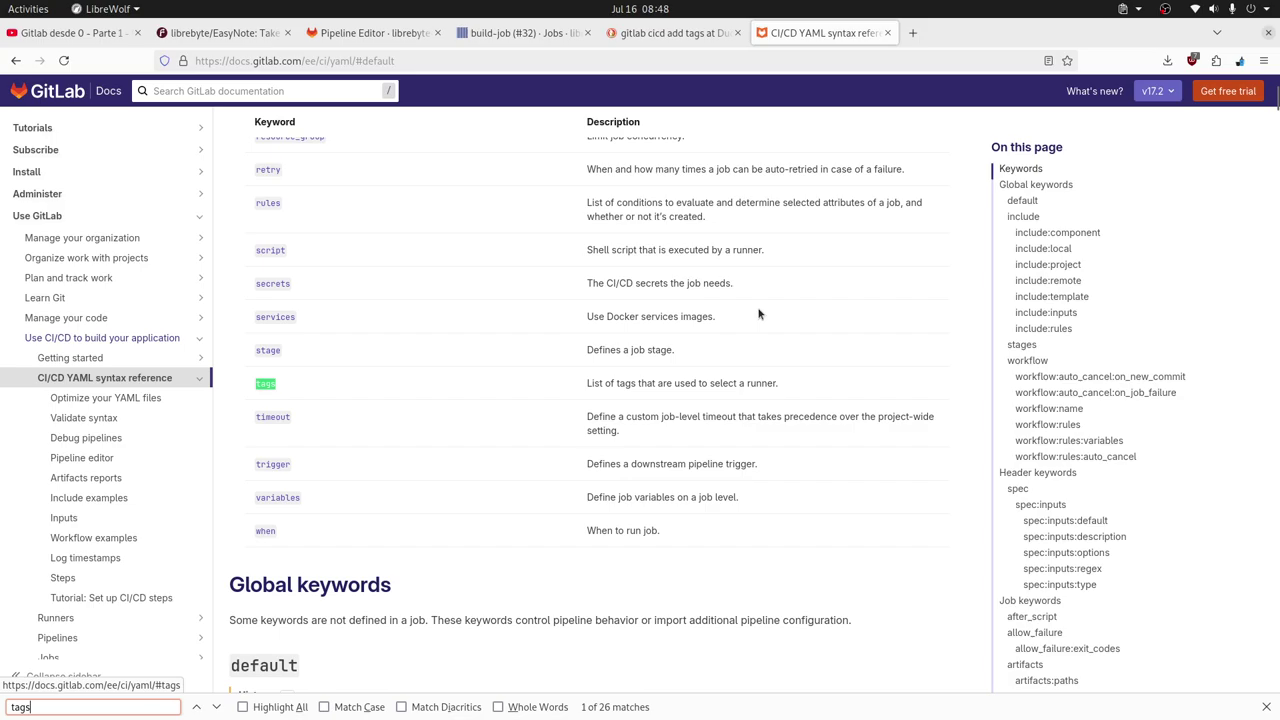
pyautogui.click(265, 384)
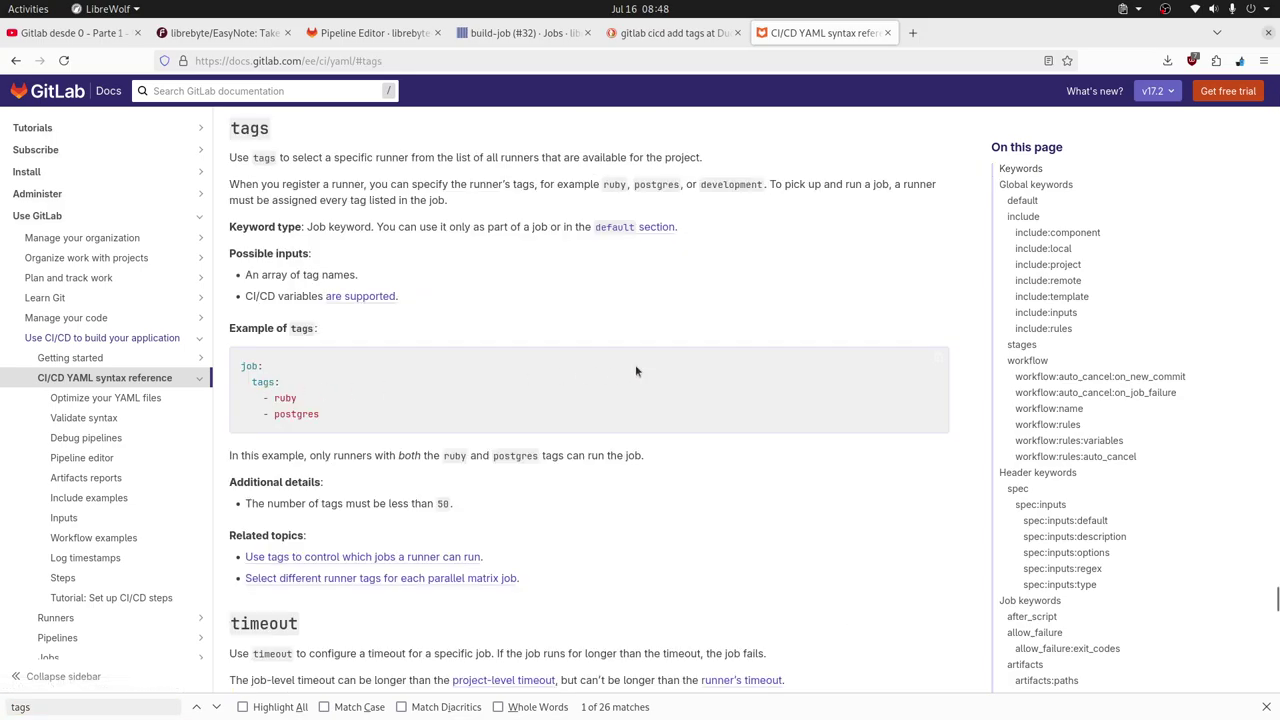
pyautogui.moveTo(338, 420); pyautogui.dragTo(238, 366)
pyautogui.click(407, 375)
pyautogui.scroll(1, 596, 357)
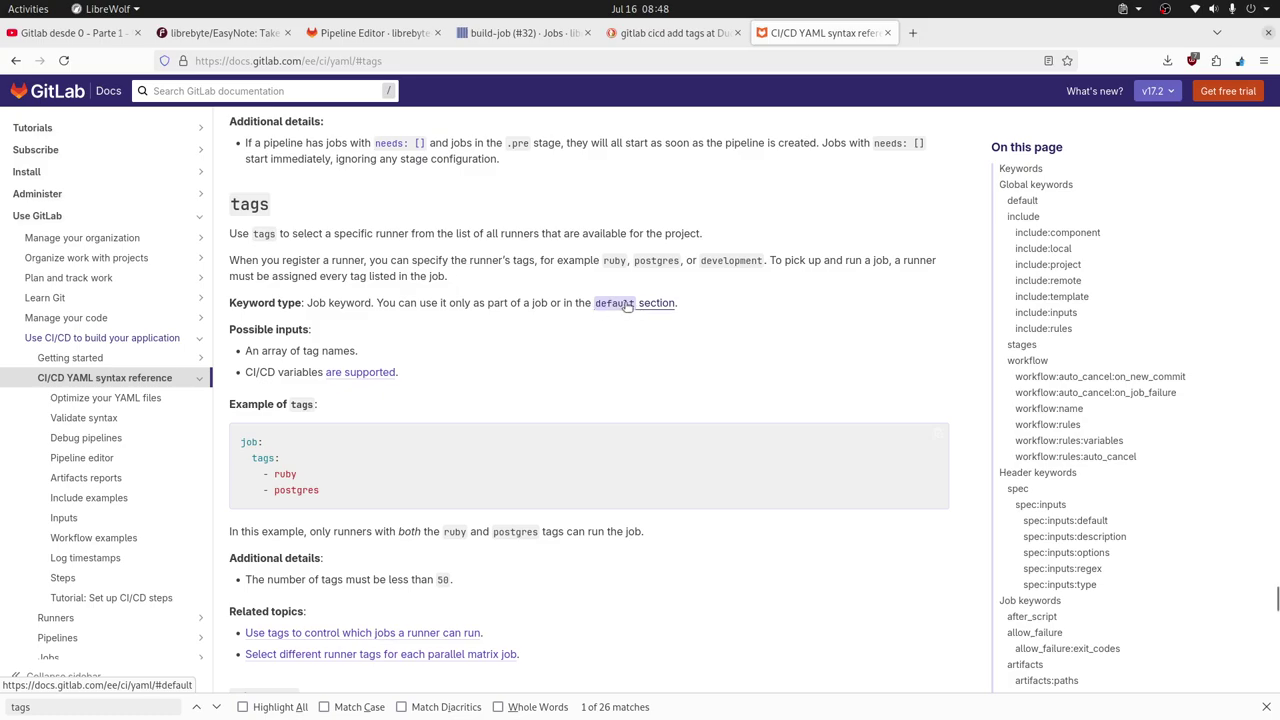
# Open the default keyword section in a second tab, then return to the Pipeline Editor.
pyautogui.middleClick(627, 304)
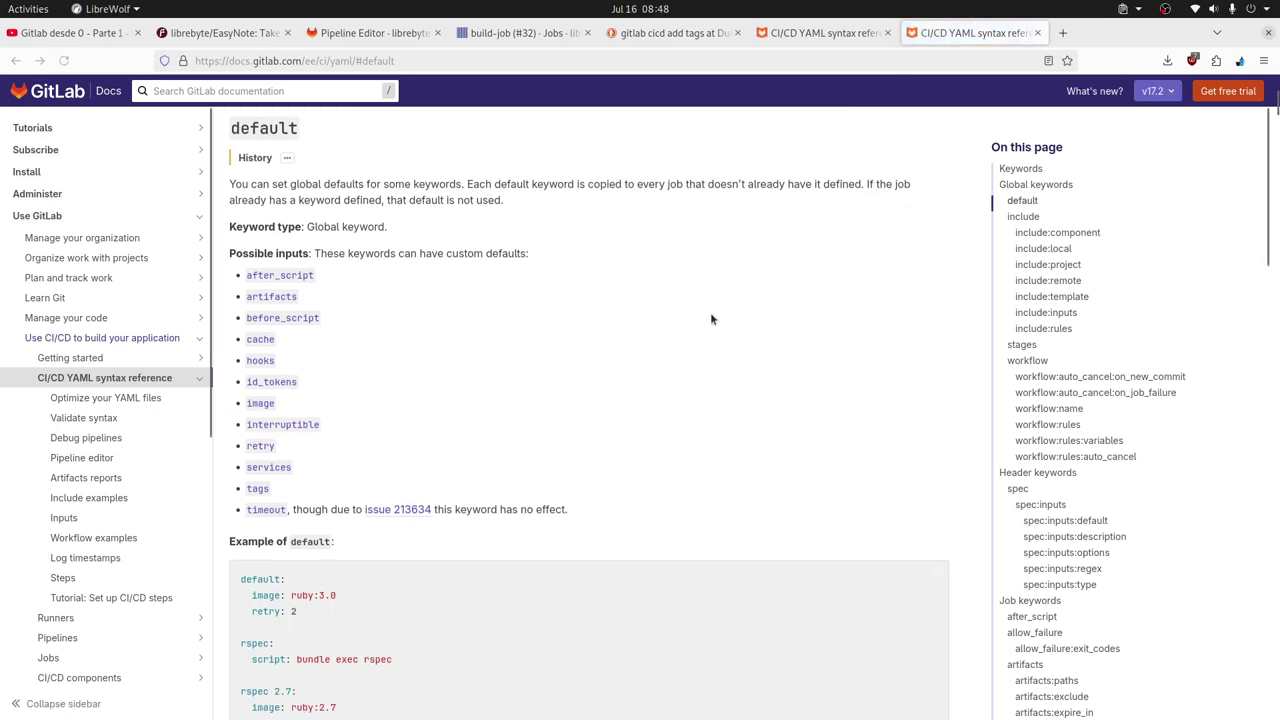
pyautogui.scroll(-5, 706, 379)
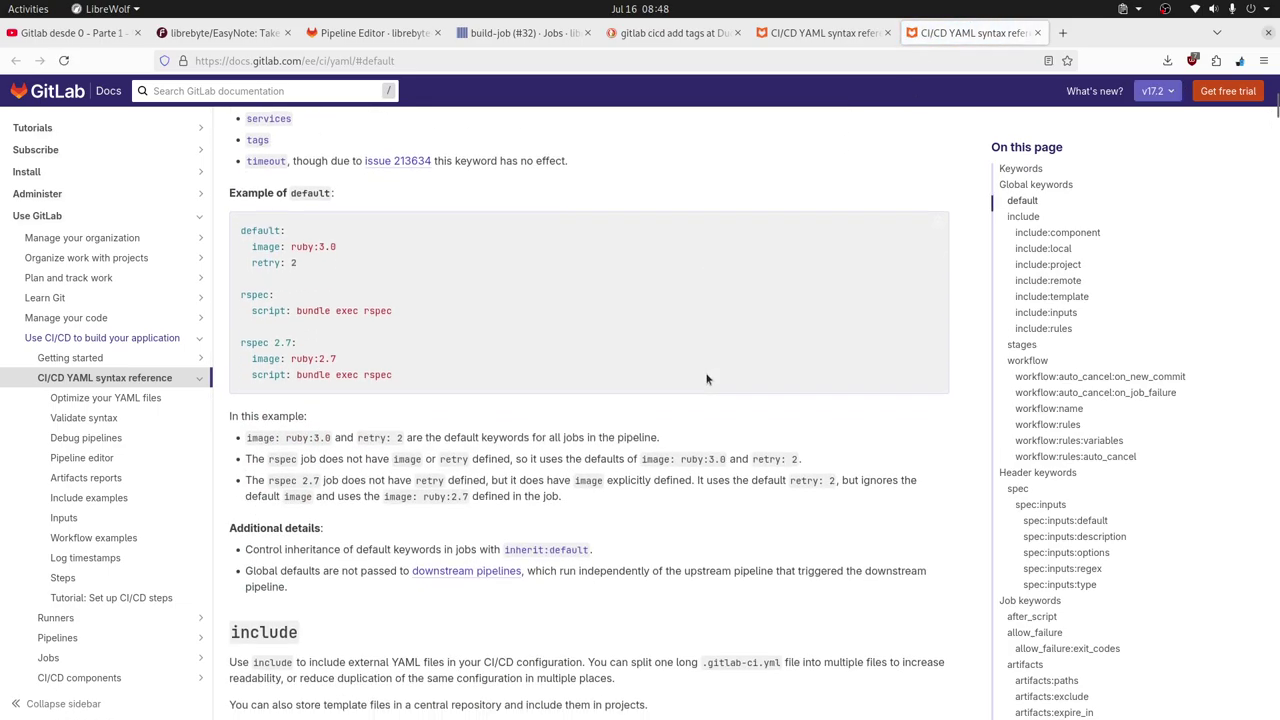
pyautogui.scroll(-2, 706, 379)
pyautogui.scroll(5, 700, 375)
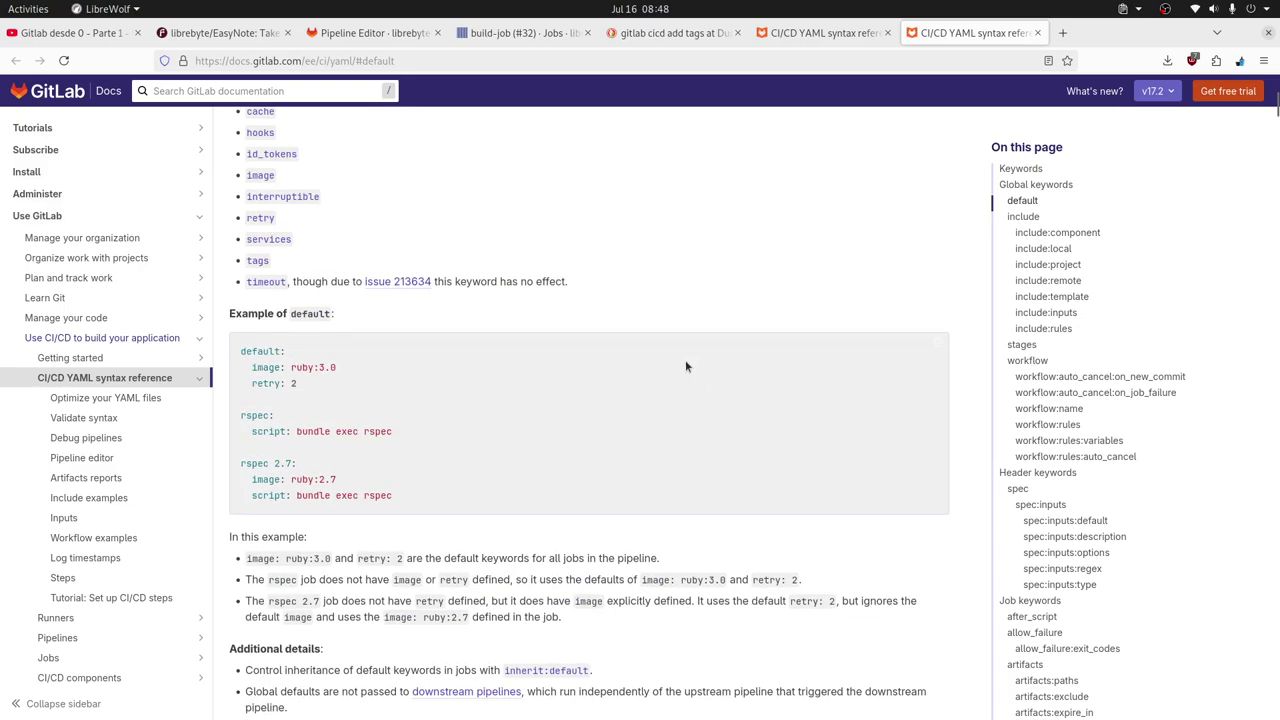
pyautogui.hotkey('alt', 'Tab')
pyautogui.hotkey('alt', 'Tab')
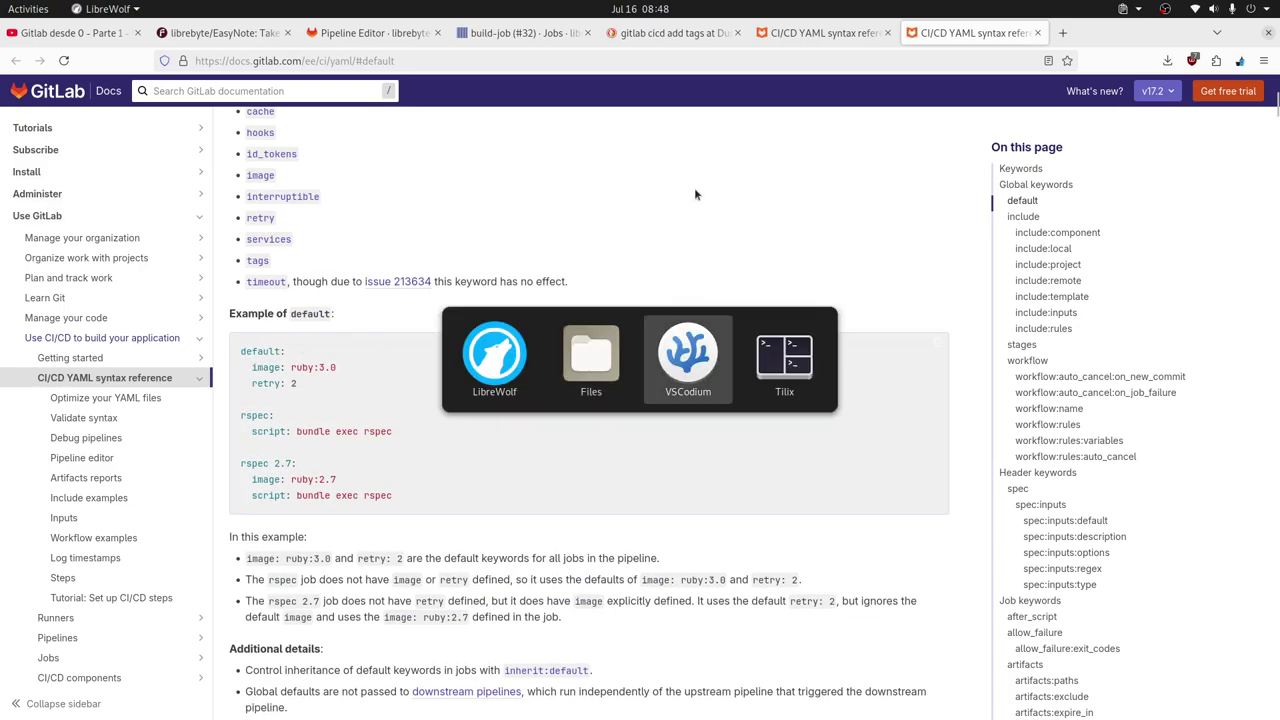
pyautogui.press('Escape')
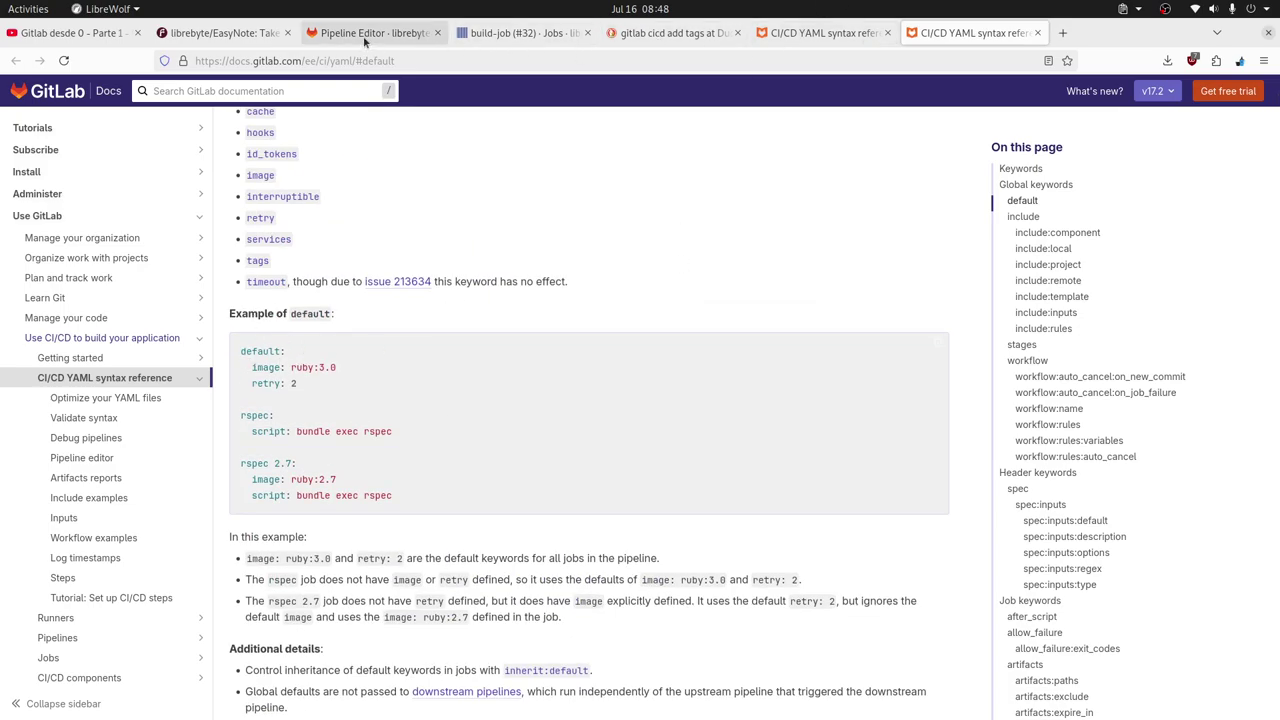
pyautogui.click(370, 33)
pyautogui.click(309, 545)
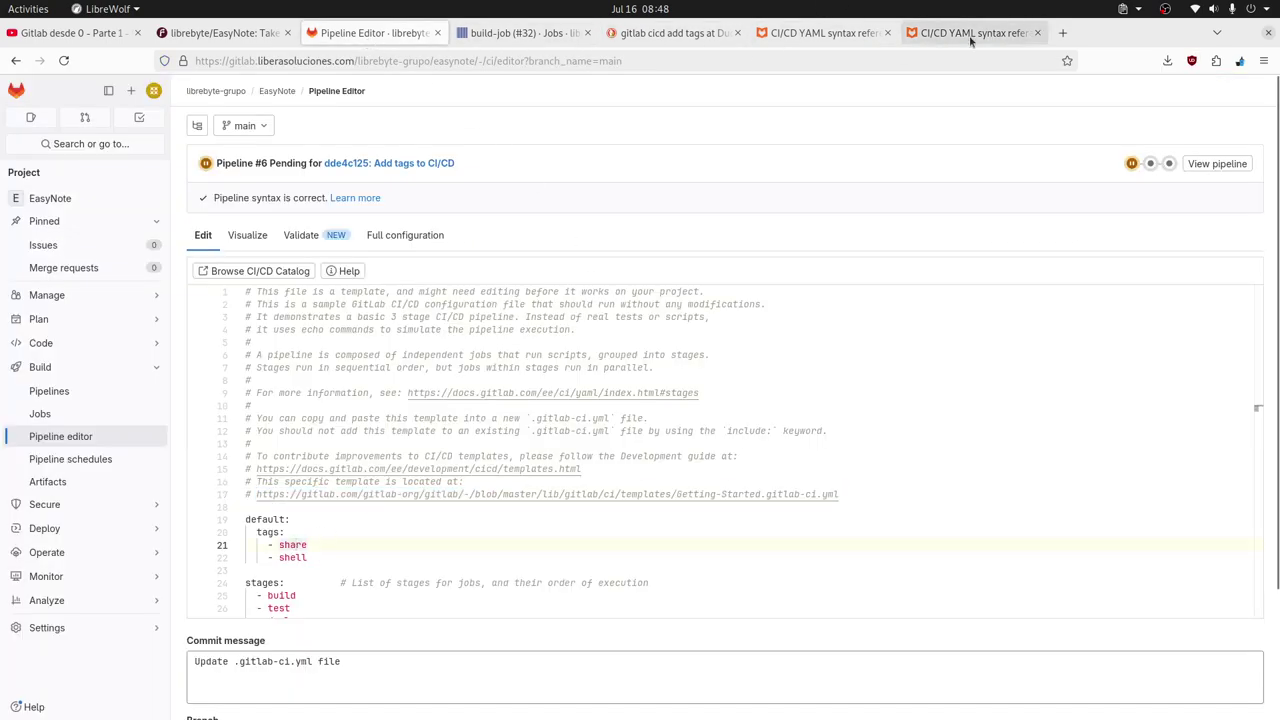
# Compare the default and tags docs tabs, check the pending build-job, and return to the editor.
pyautogui.click(967, 35)
pyautogui.click(805, 33)
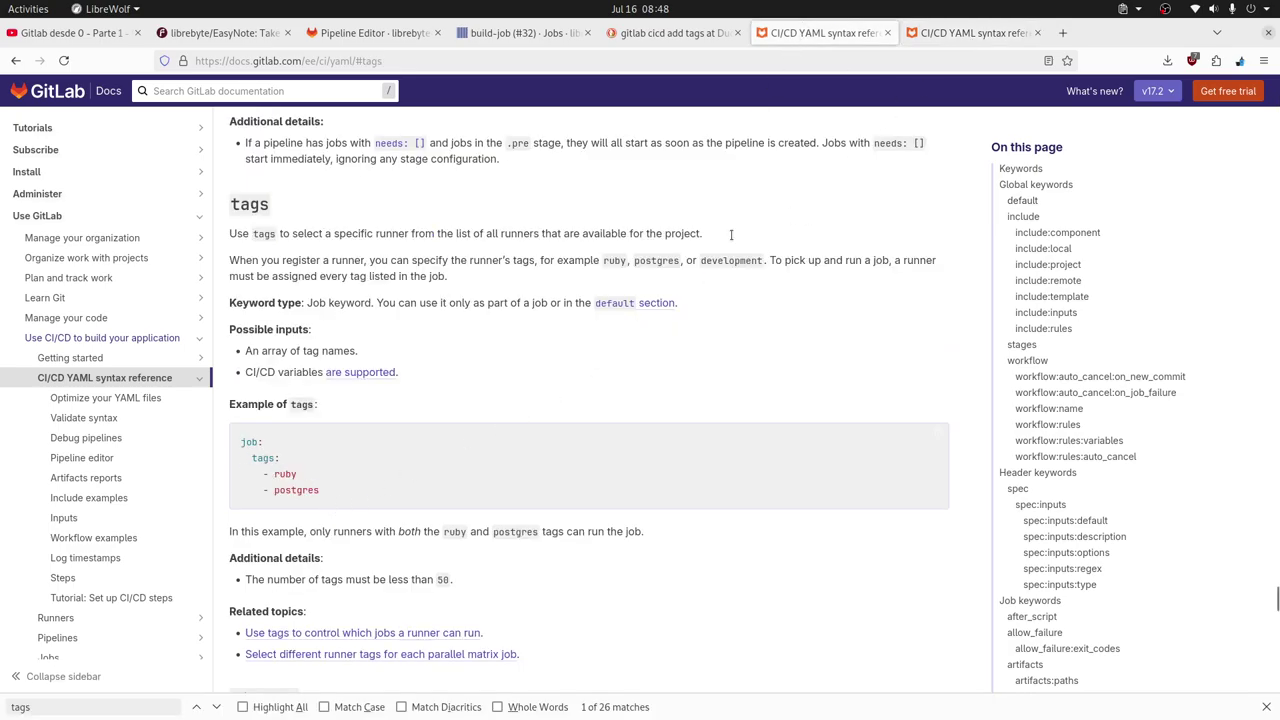
pyautogui.click(391, 36)
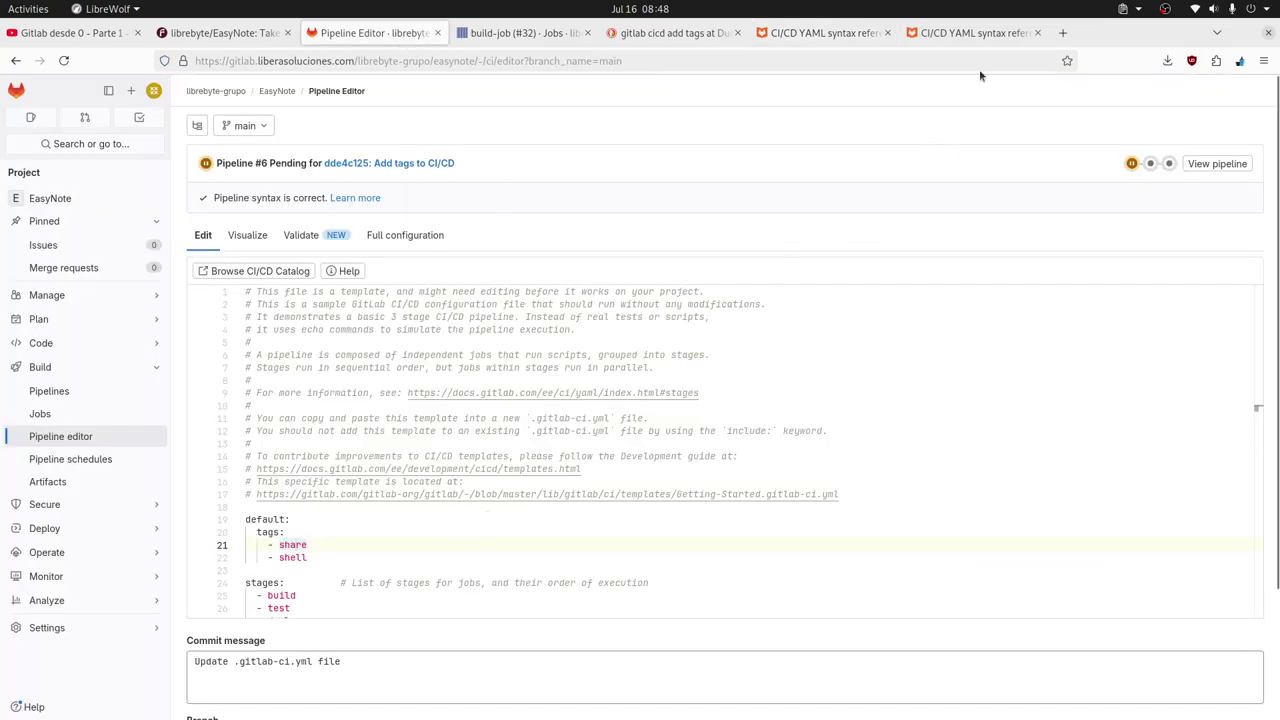
pyautogui.click(968, 33)
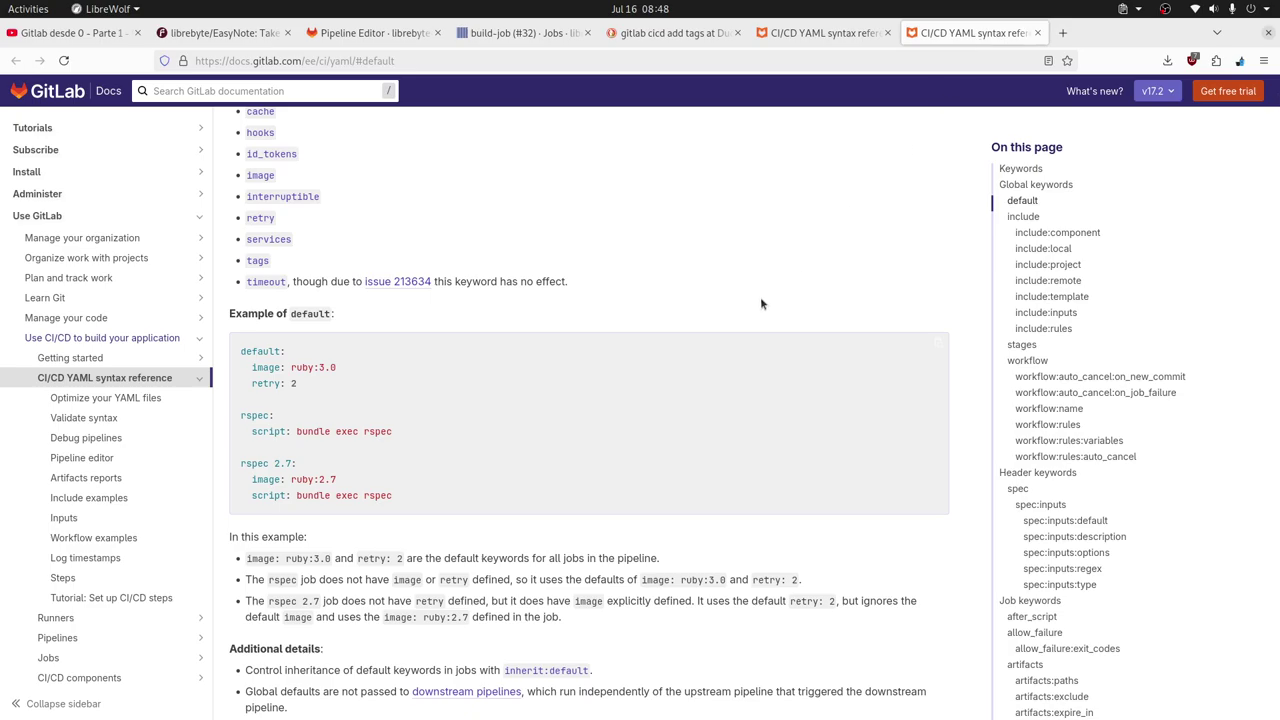
pyautogui.click(822, 33)
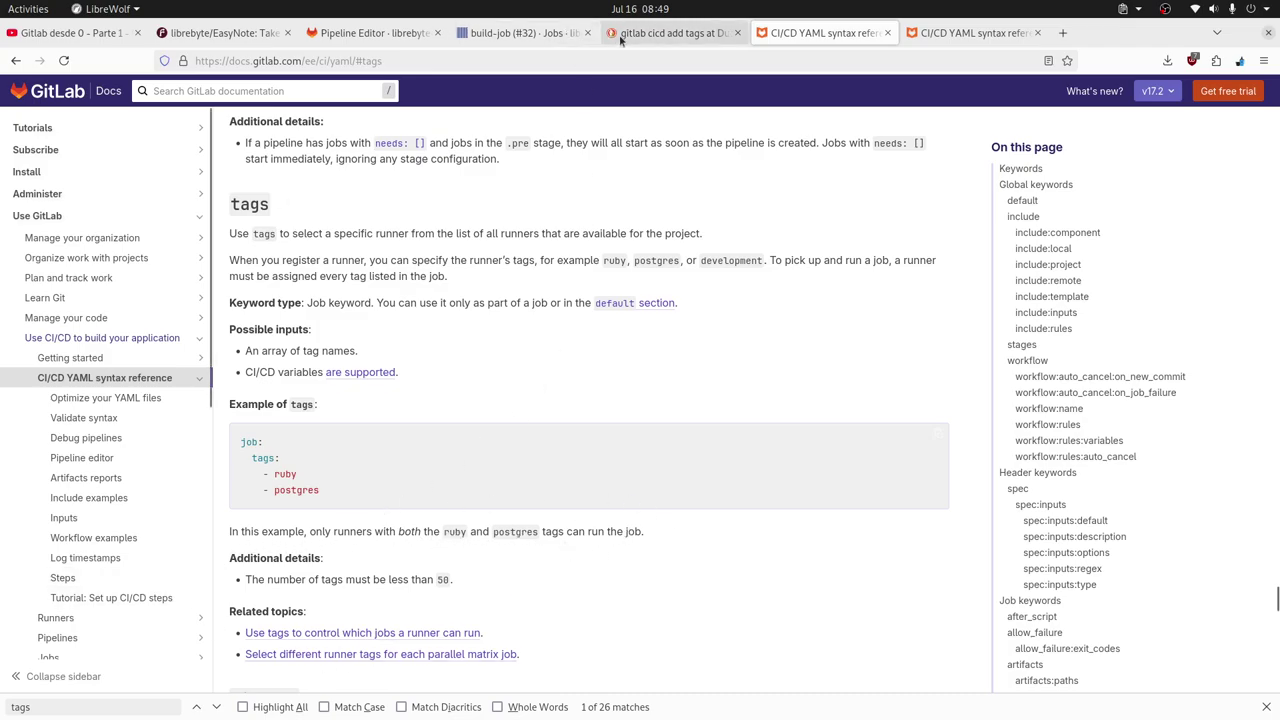
pyautogui.click(492, 36)
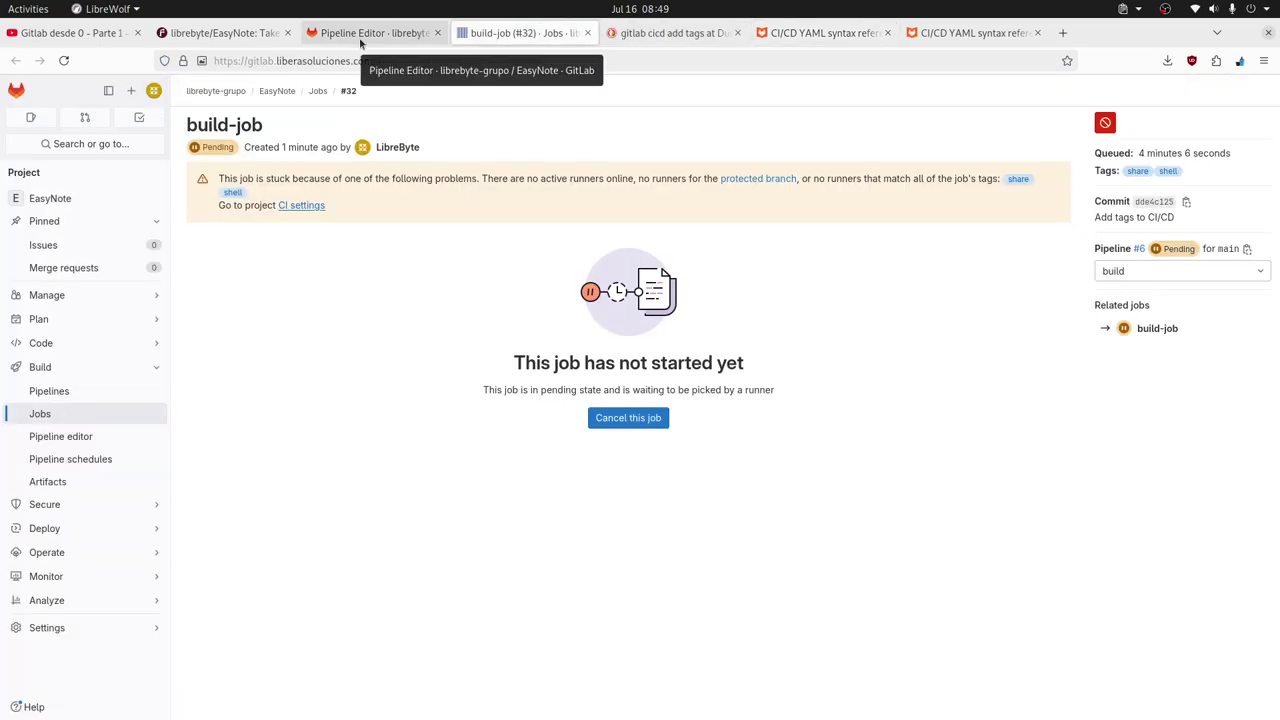
pyautogui.click(360, 37)
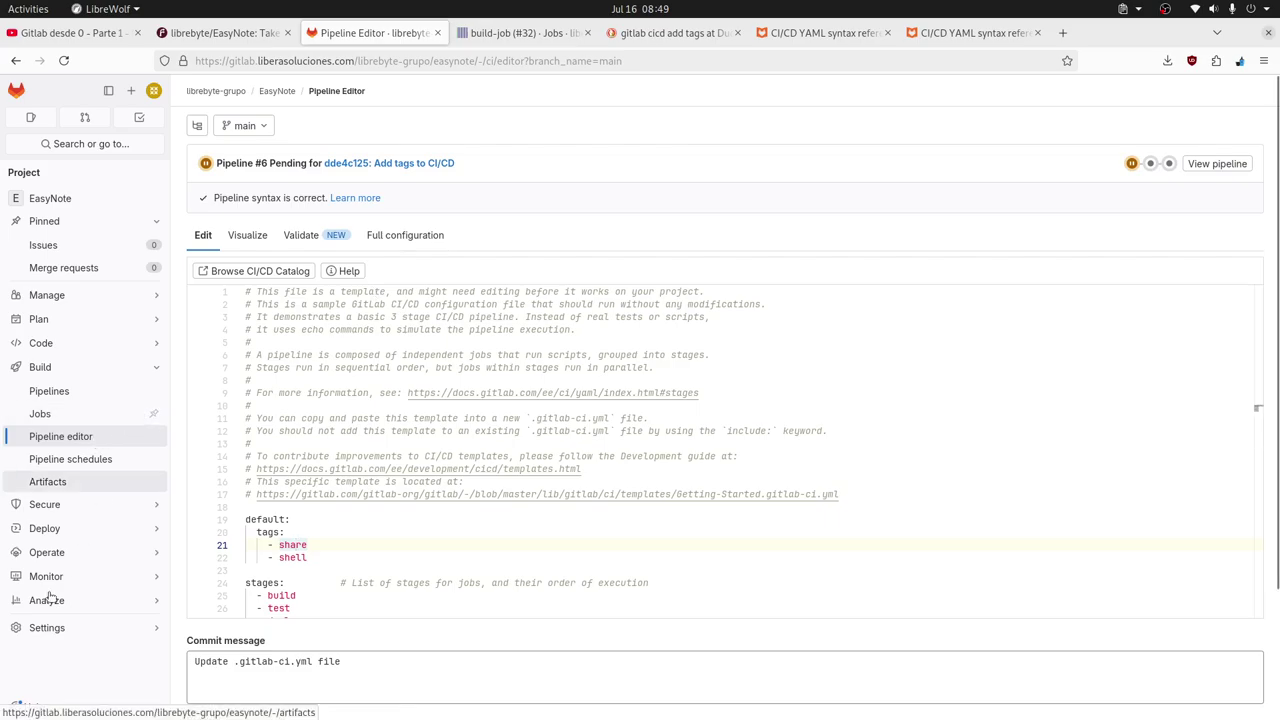
# Open the project's CI/CD settings in a new tab and expand the Runners section.
pyautogui.moveTo(60, 627)
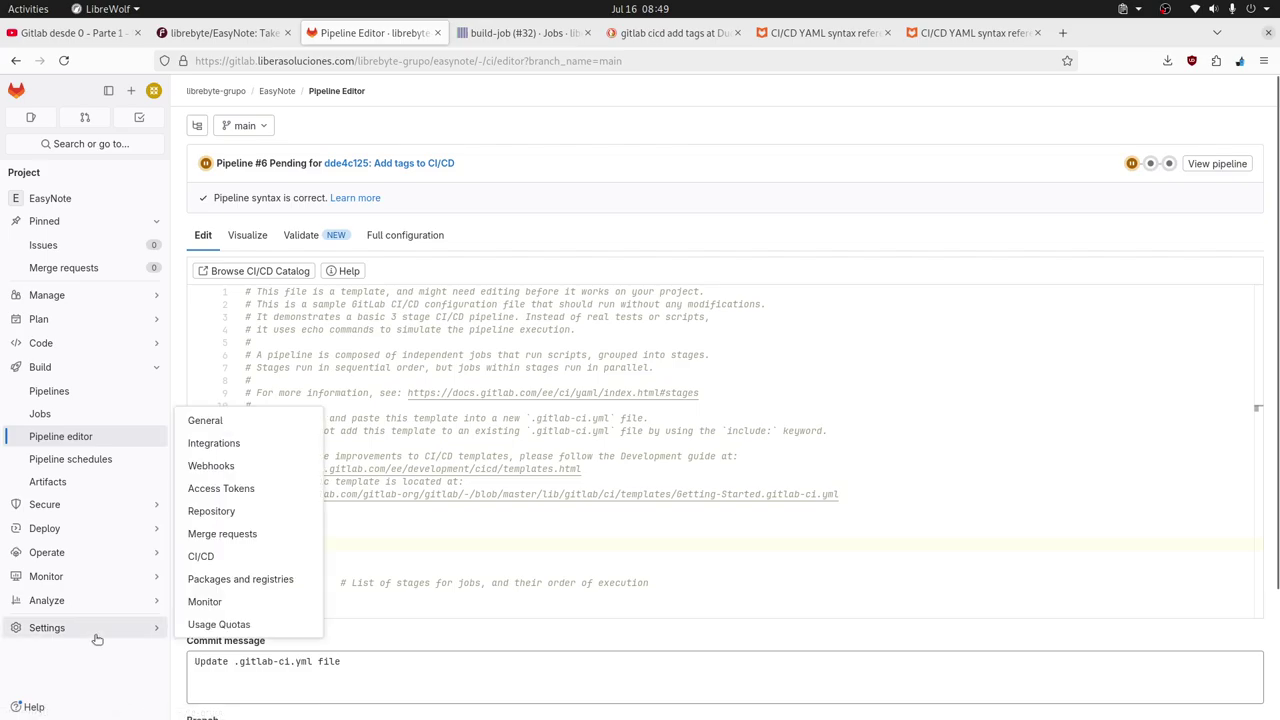
pyautogui.middleClick(224, 560)
pyautogui.hotkey('ctrl', 'Tab')
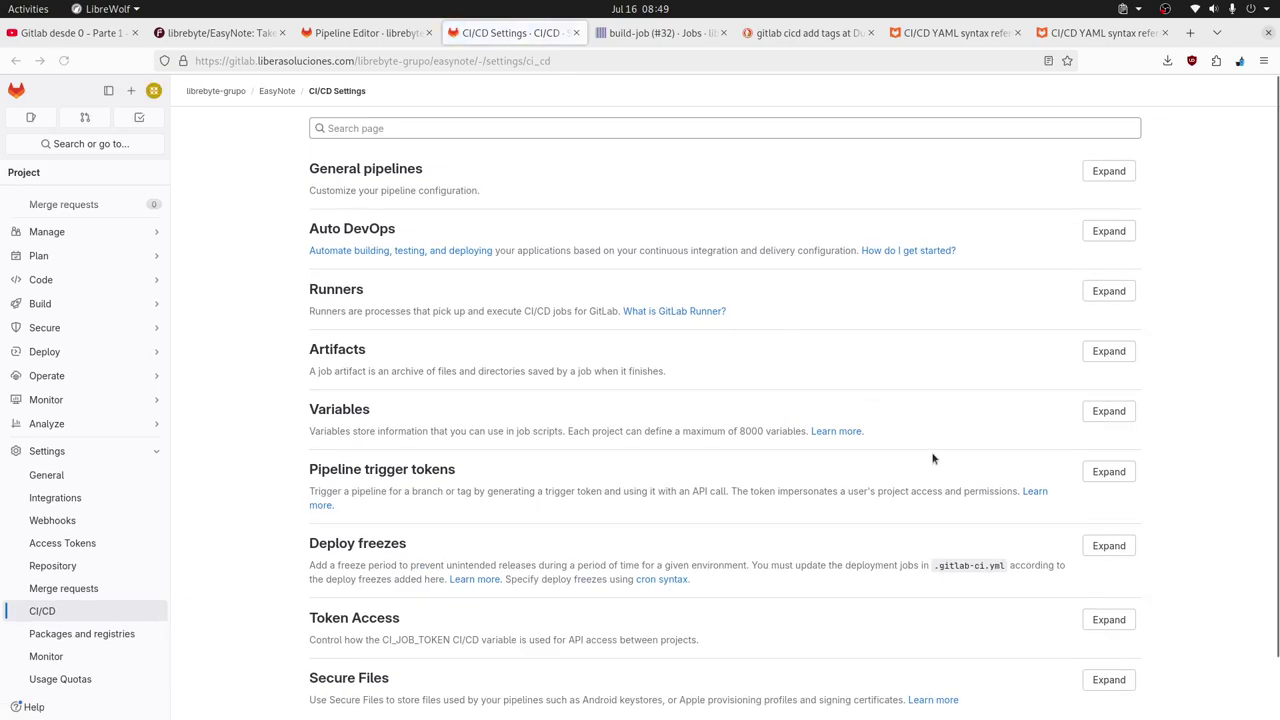
pyautogui.click(1118, 291)
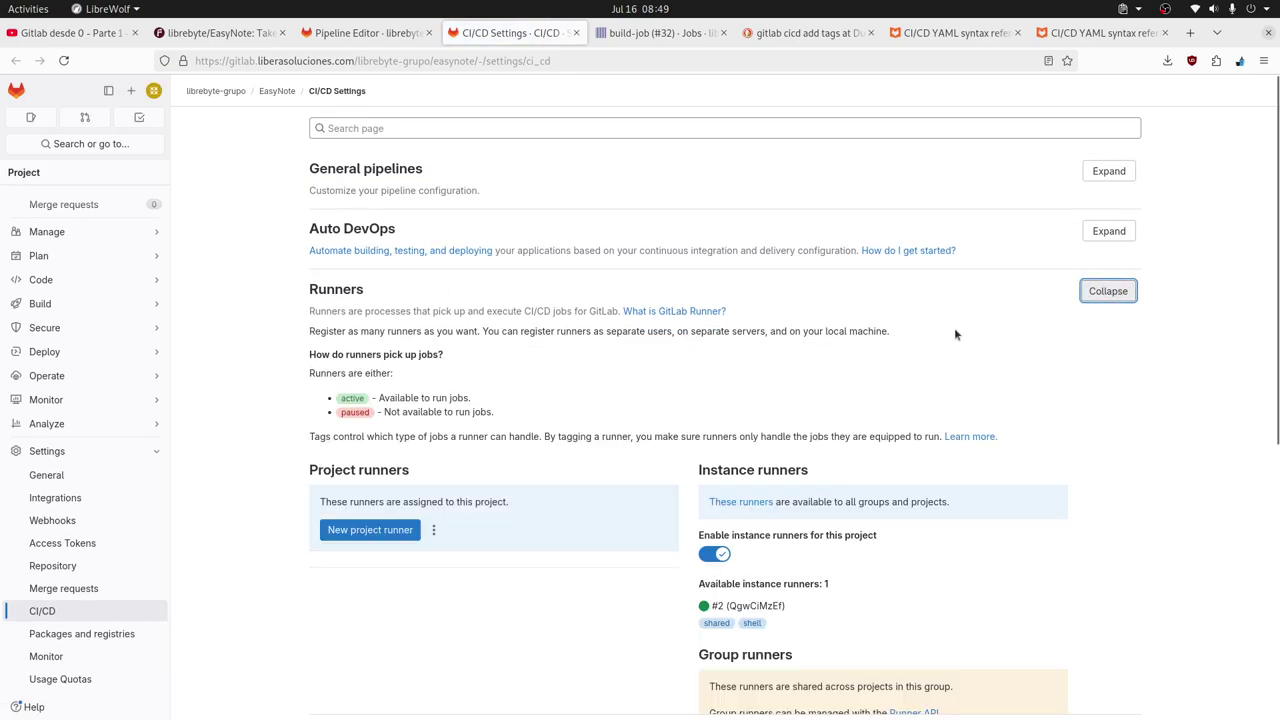
# Check that instance runner #2 carries the tags shared and shell, then go back to the editor.
pyautogui.scroll(-2, 826, 436)
pyautogui.scroll(-3, 900, 410)
pyautogui.scroll(1, 884, 307)
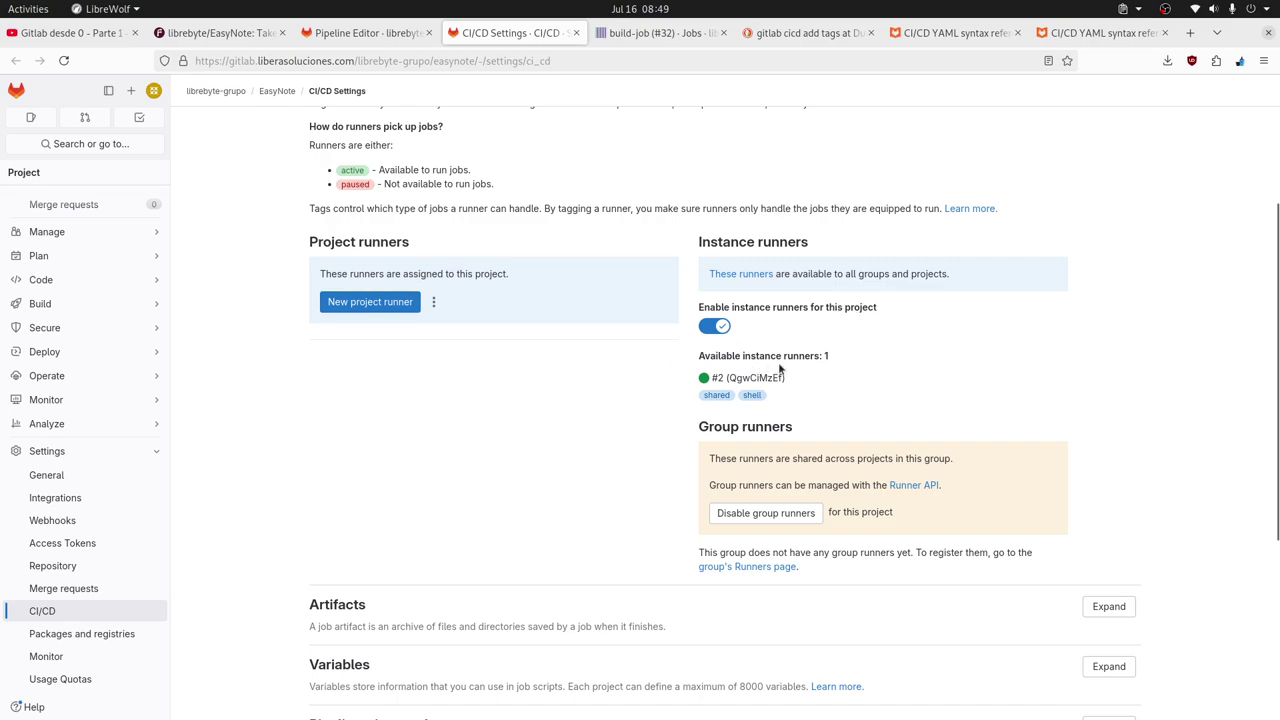
pyautogui.doubleClick(713, 397)
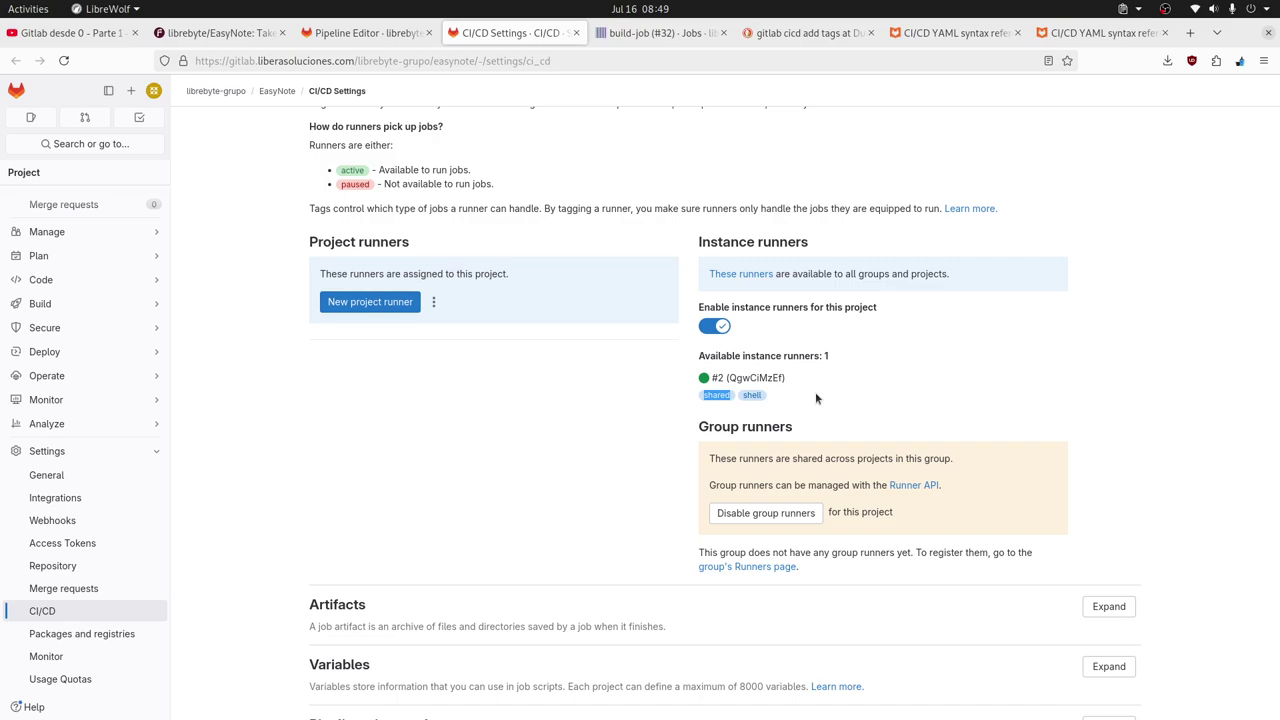
pyautogui.moveTo(743, 395); pyautogui.dragTo(820, 395)
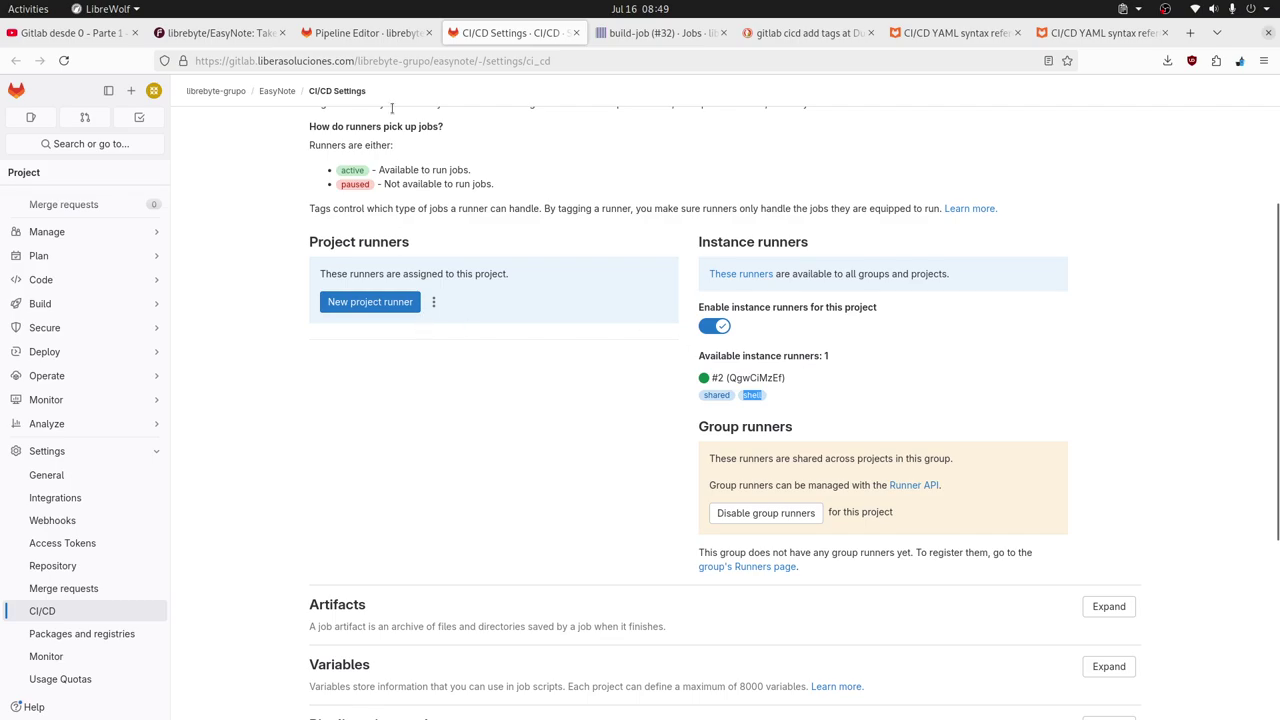
pyautogui.click(362, 33)
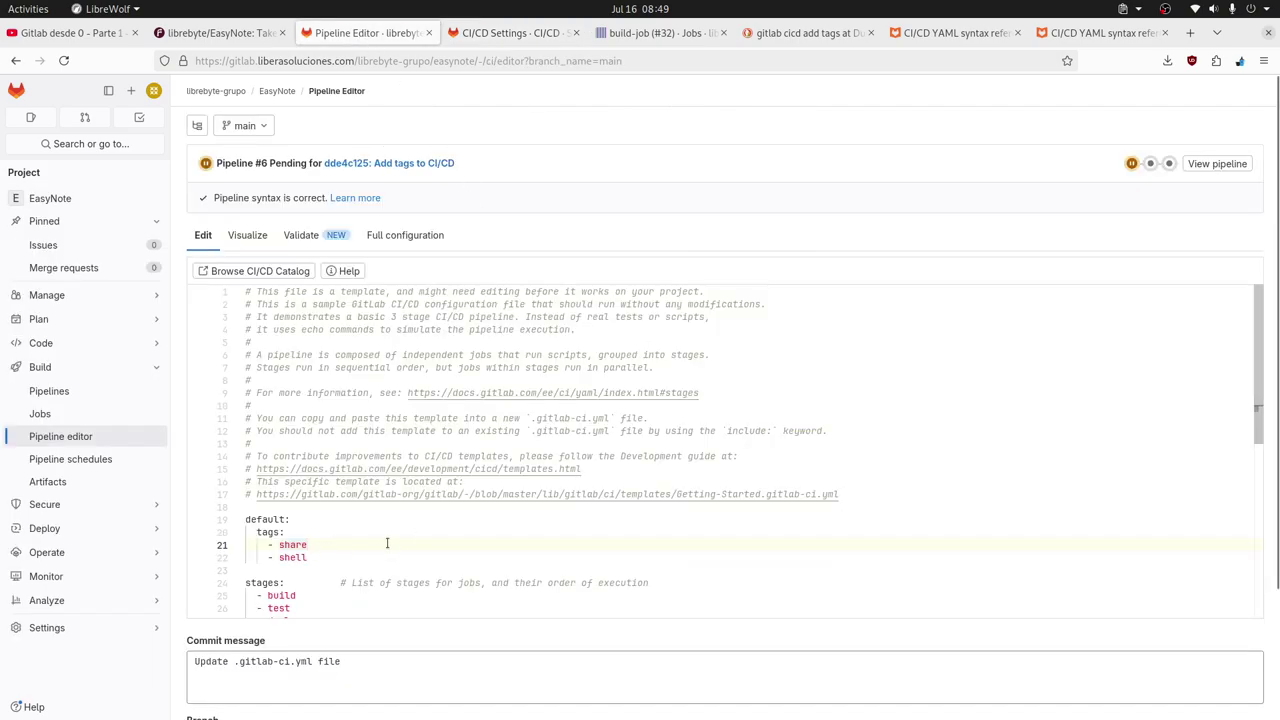
# Replace the commit message with 'Fix CICD default tags' and commit to main, creating pipeline #7.
pyautogui.write('d')
pyautogui.scroll(-6, 430, 530)
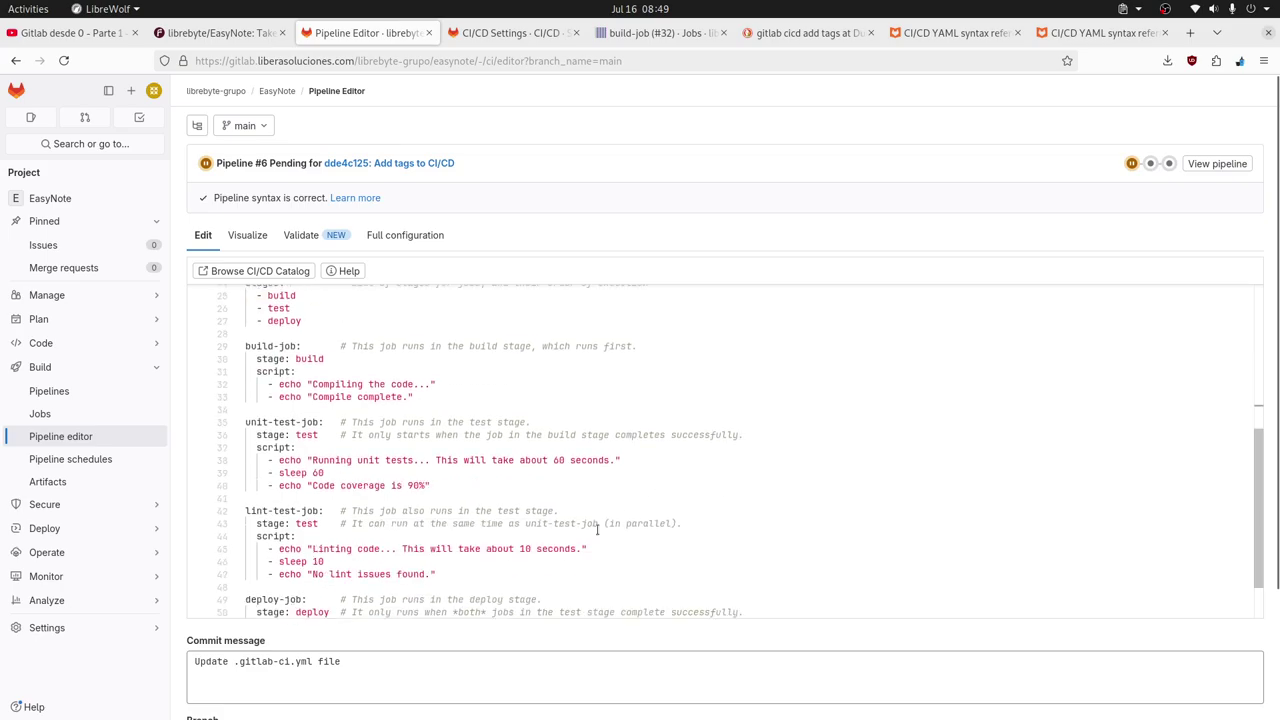
pyautogui.scroll(-5, 598, 530)
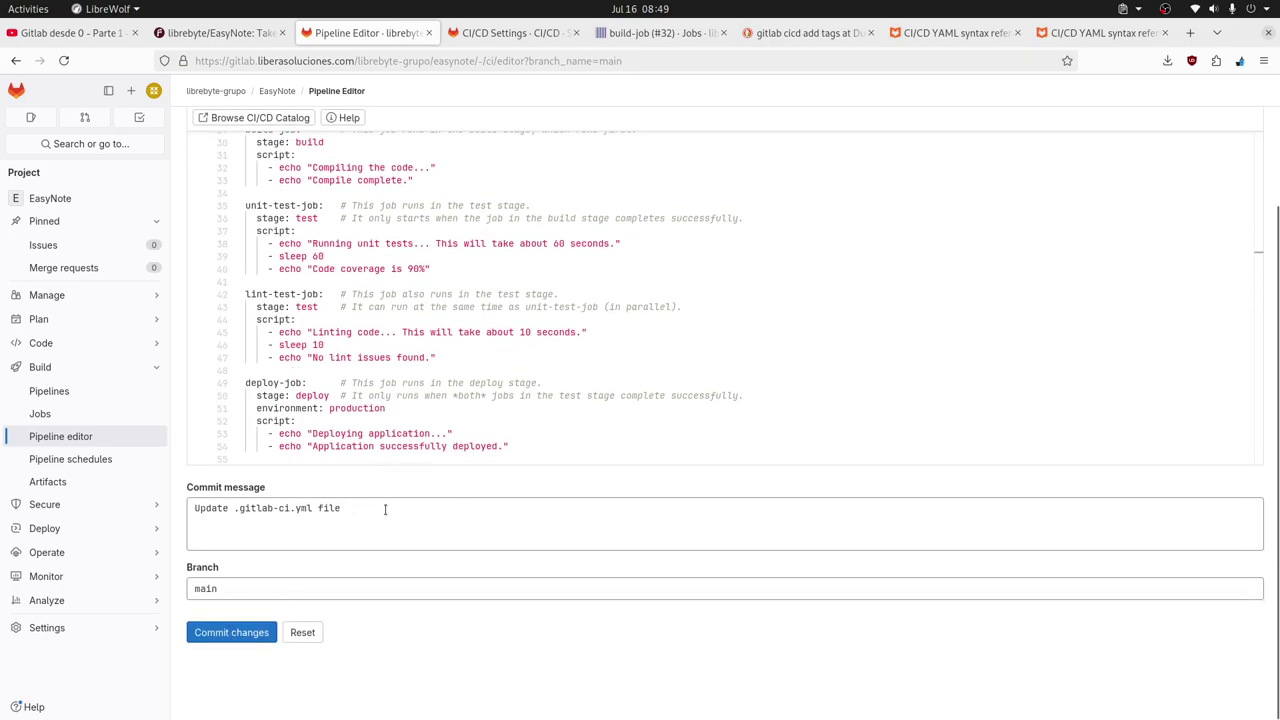
pyautogui.moveTo(385, 509); pyautogui.dragTo(89, 492)
pyautogui.write('Fix CICD default tags')
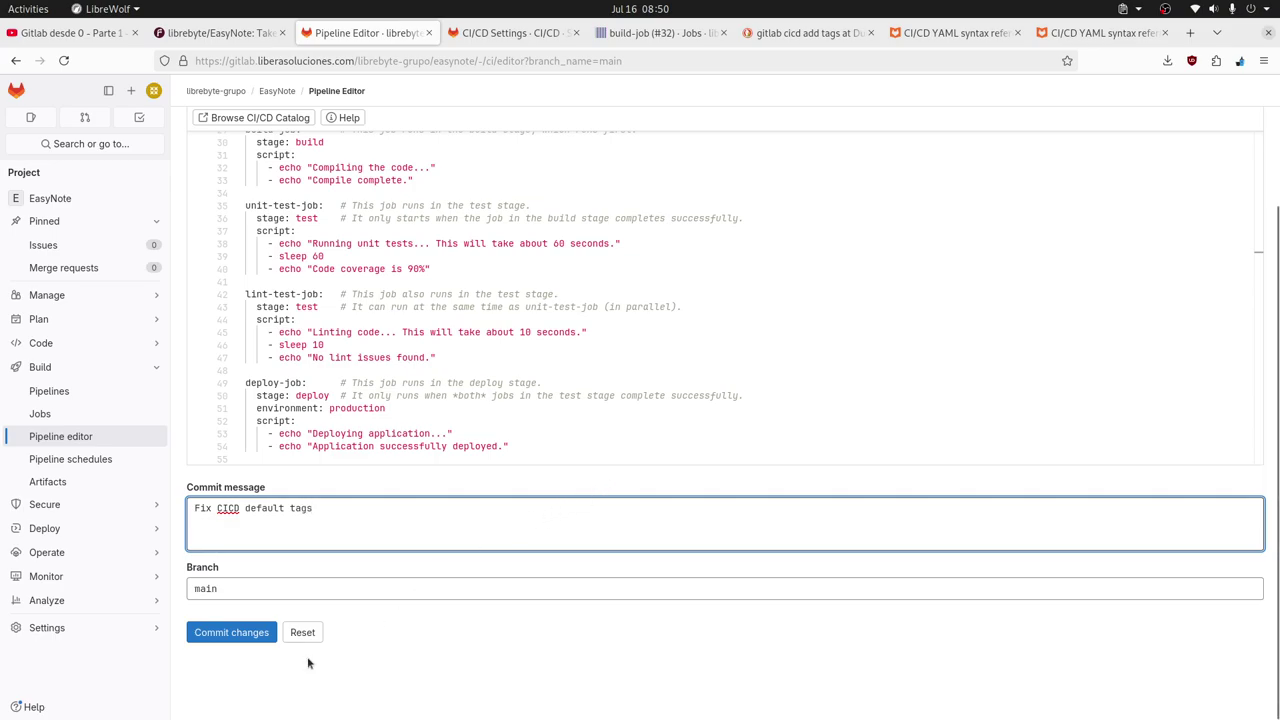
pyautogui.click(232, 632)
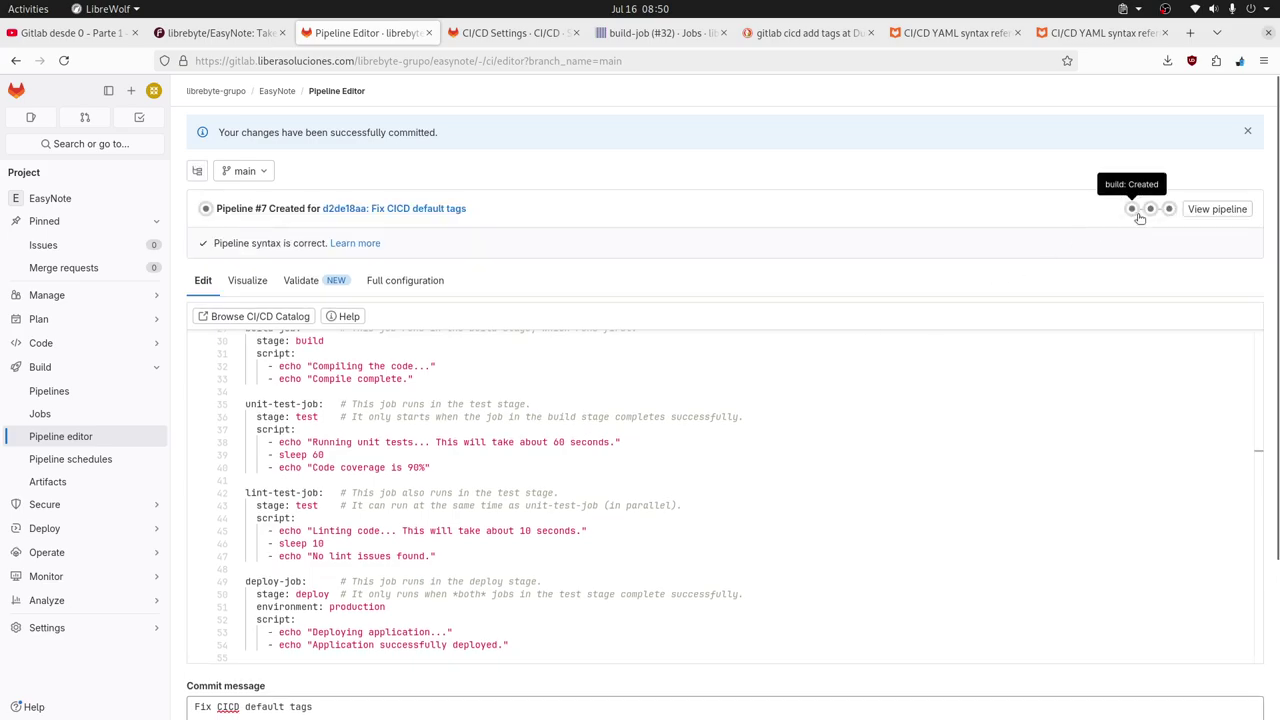
# Open pipeline #7's build-job log (job #36) from the build stage job list.
pyautogui.click(1131, 208)
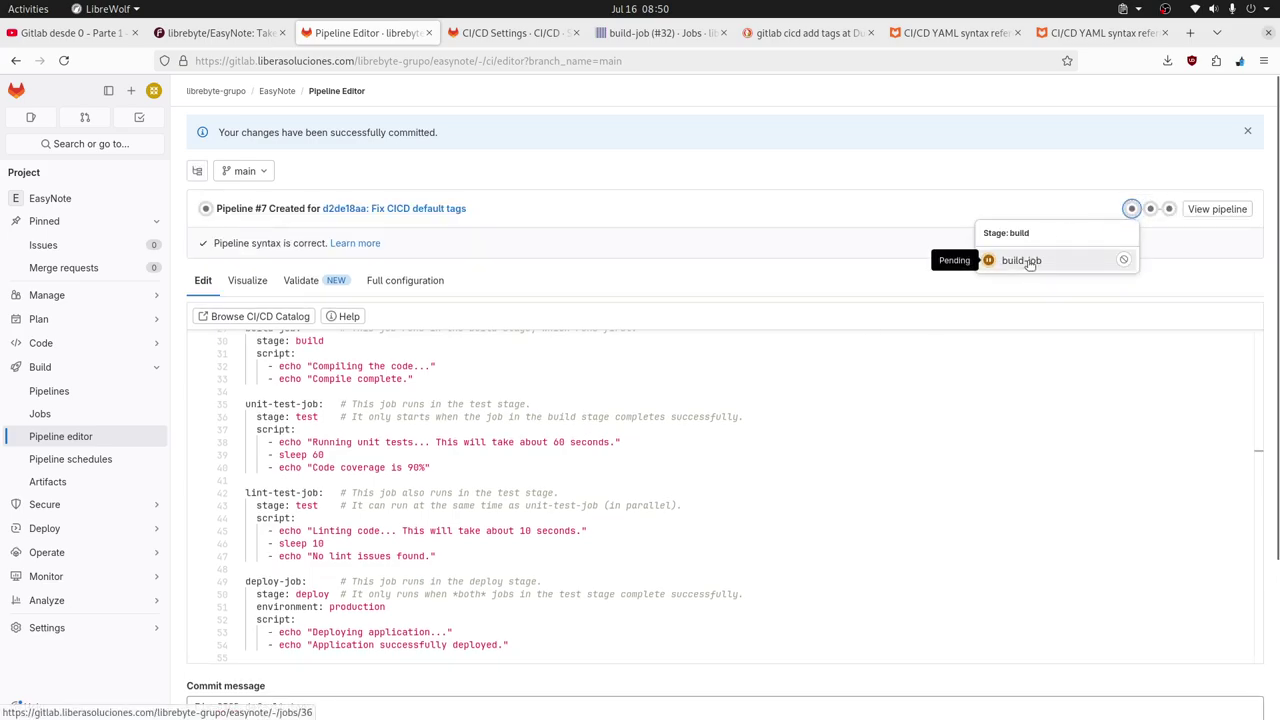
pyautogui.click(805, 466)
pyautogui.scroll(3, 789, 467)
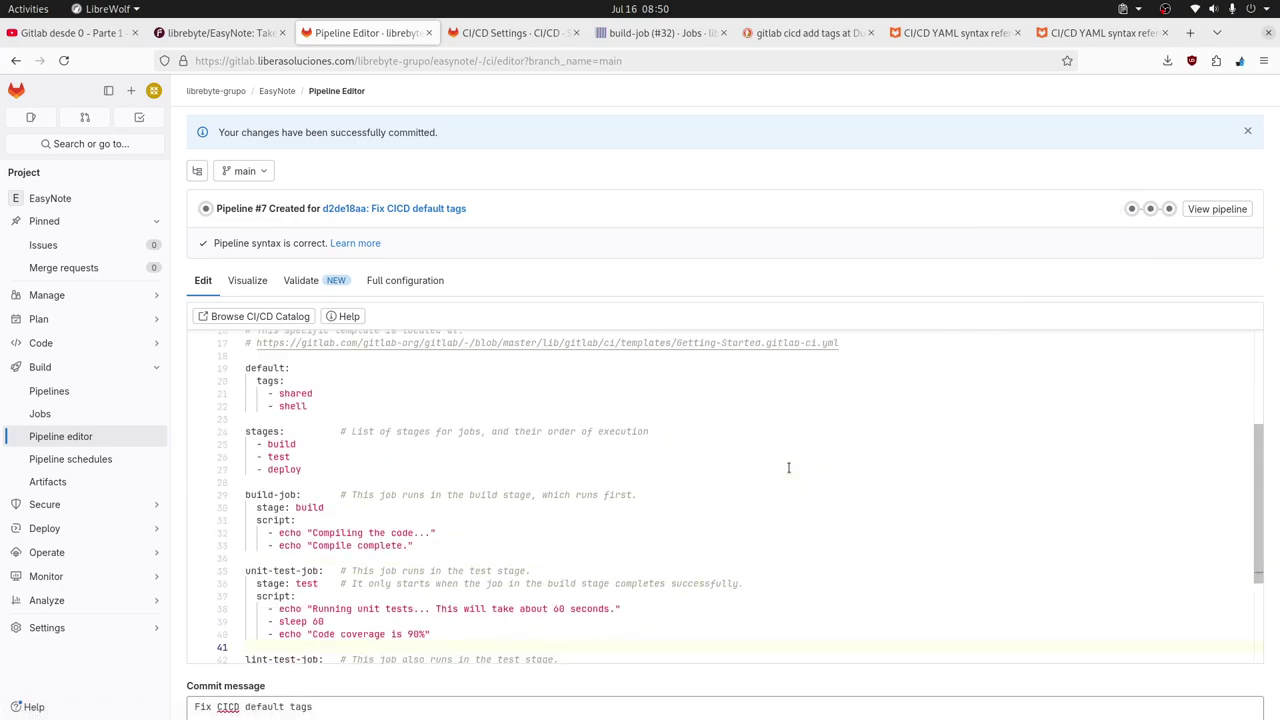
pyautogui.click(1131, 208)
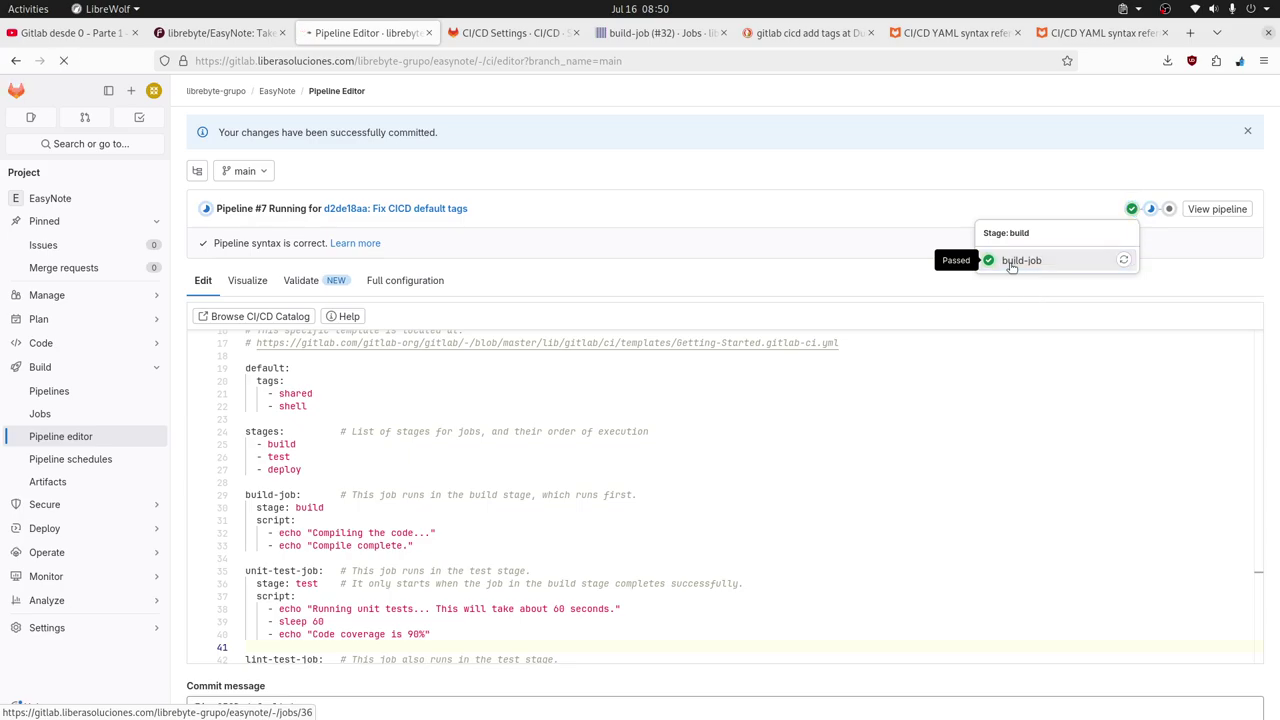
pyautogui.click(1015, 261)
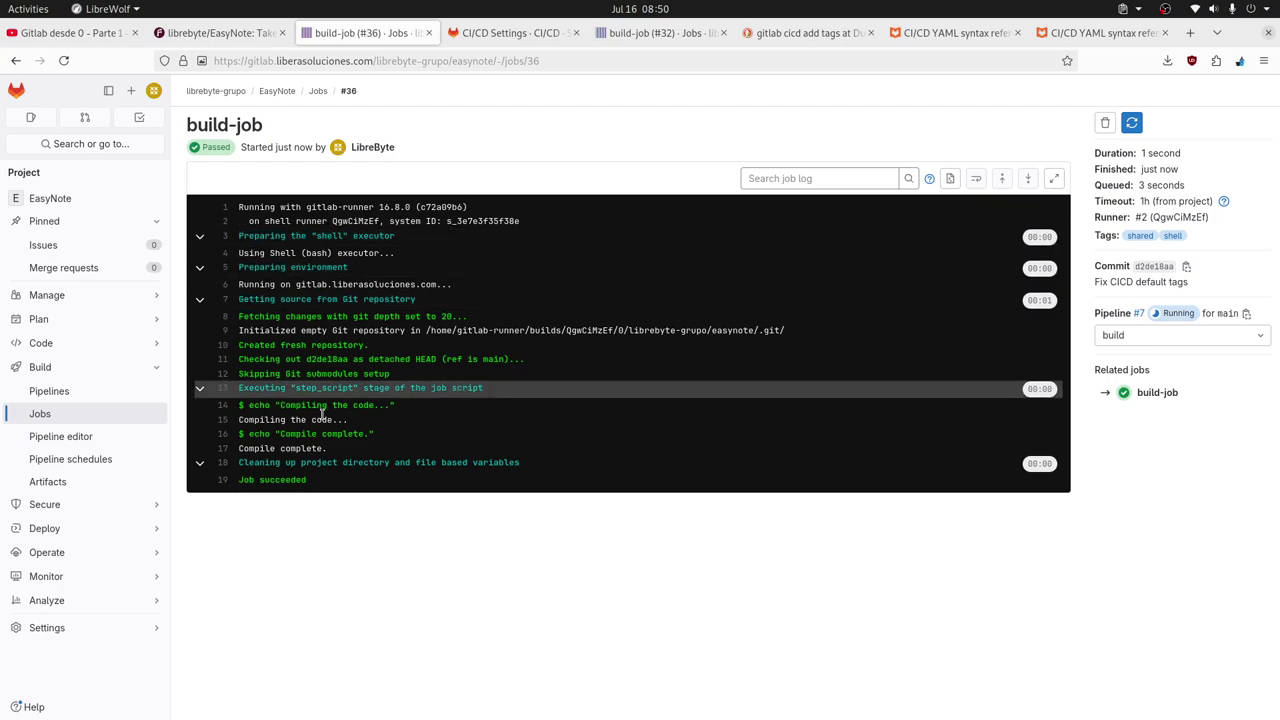
# Review the Jobs and Pipelines lists, open pipeline #7's lint-test-job log, then return to the Pipeline Editor.
pyautogui.click(40, 413)
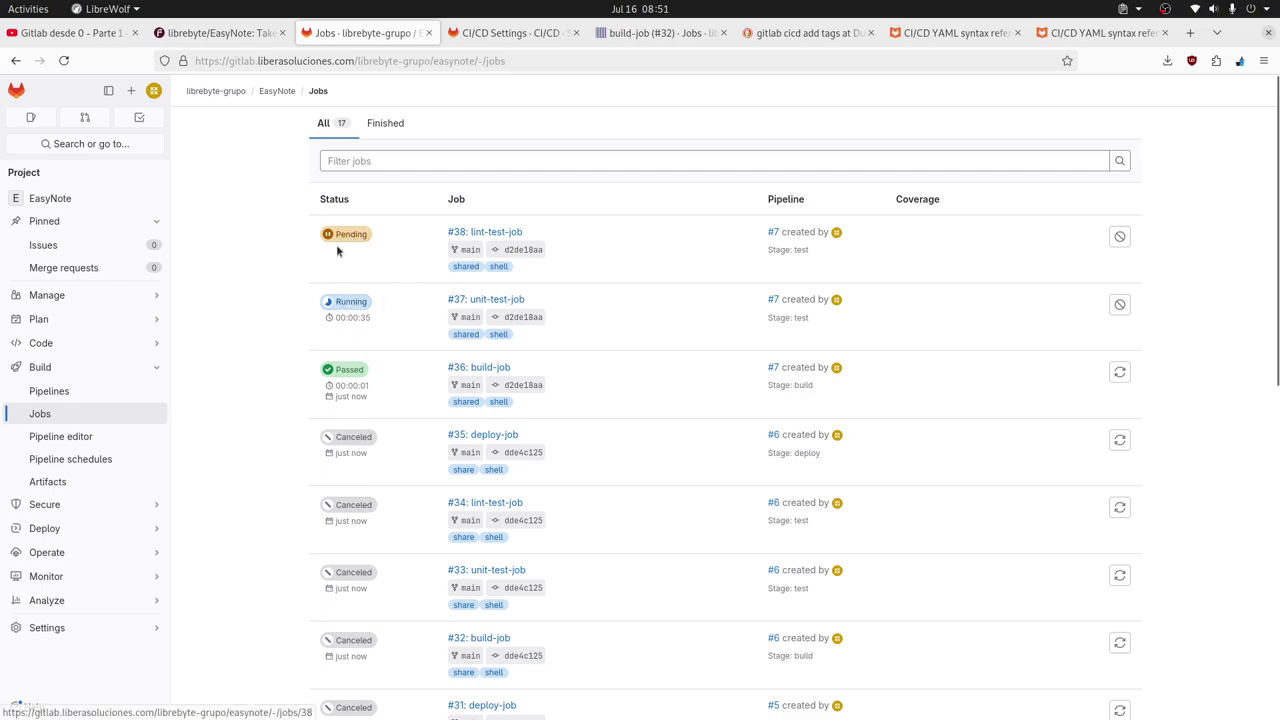
pyautogui.click(68, 441)
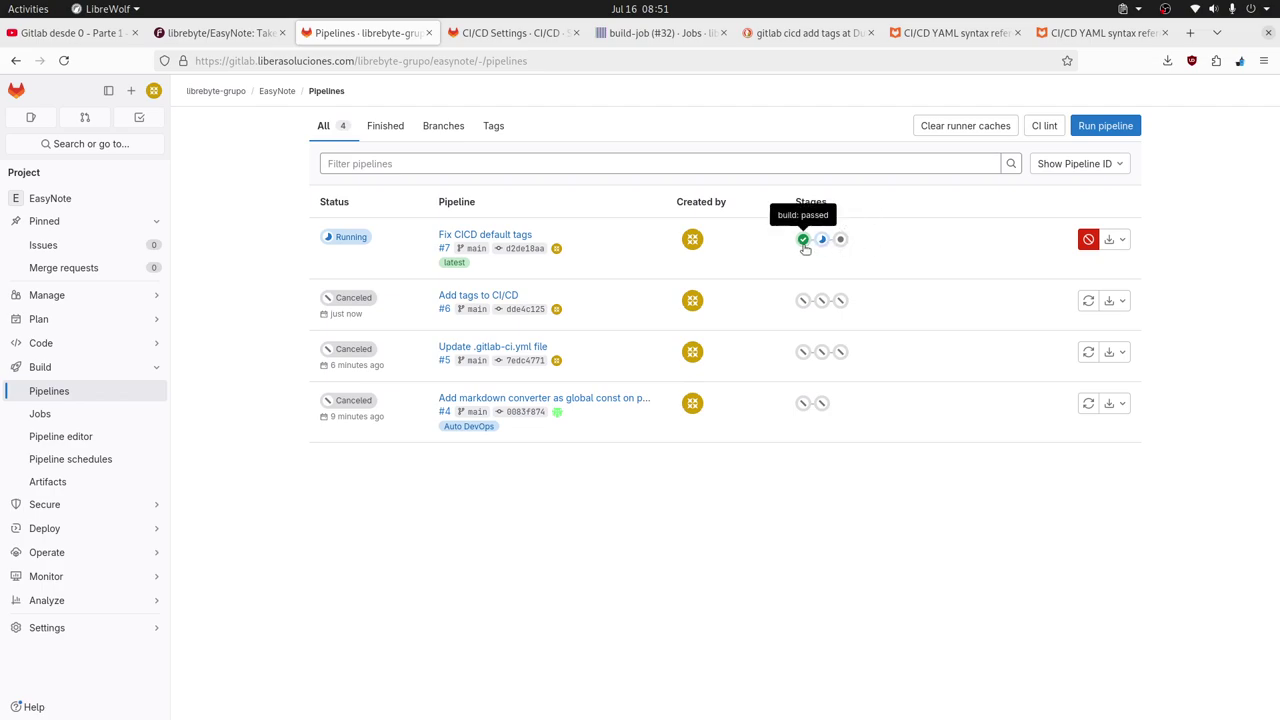
pyautogui.click(803, 239)
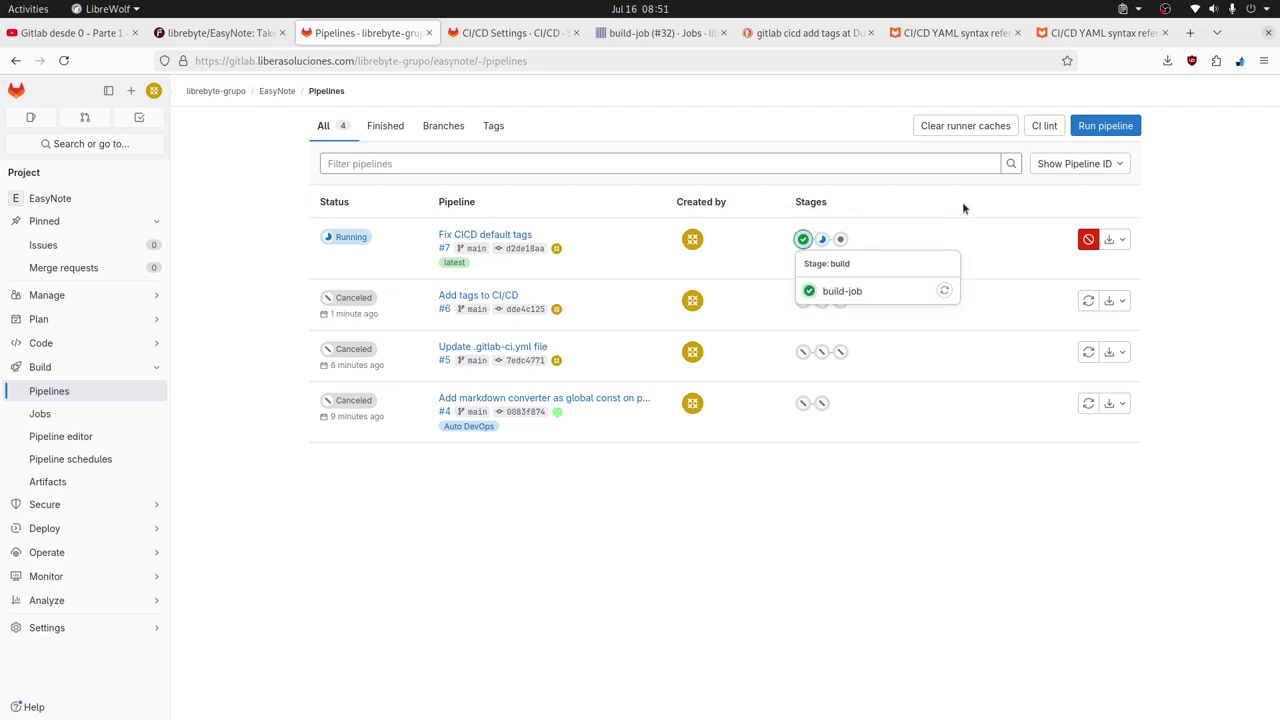
pyautogui.click(822, 239)
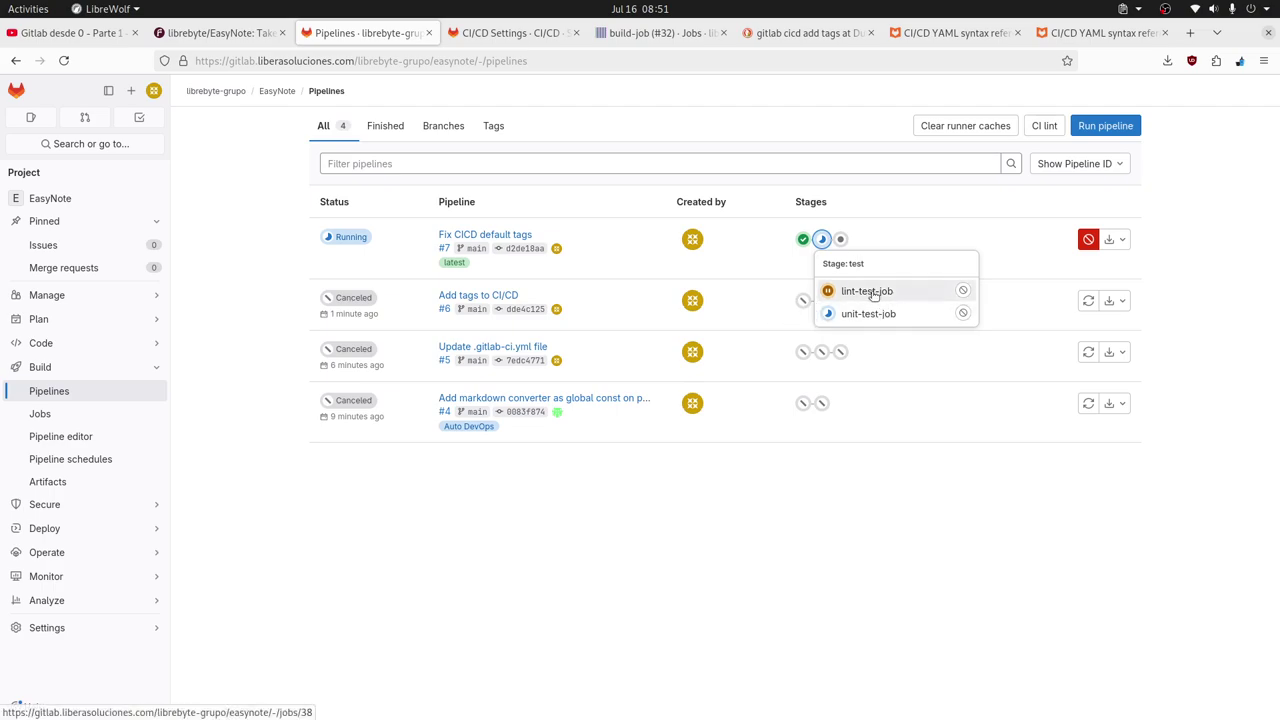
pyautogui.click(888, 302)
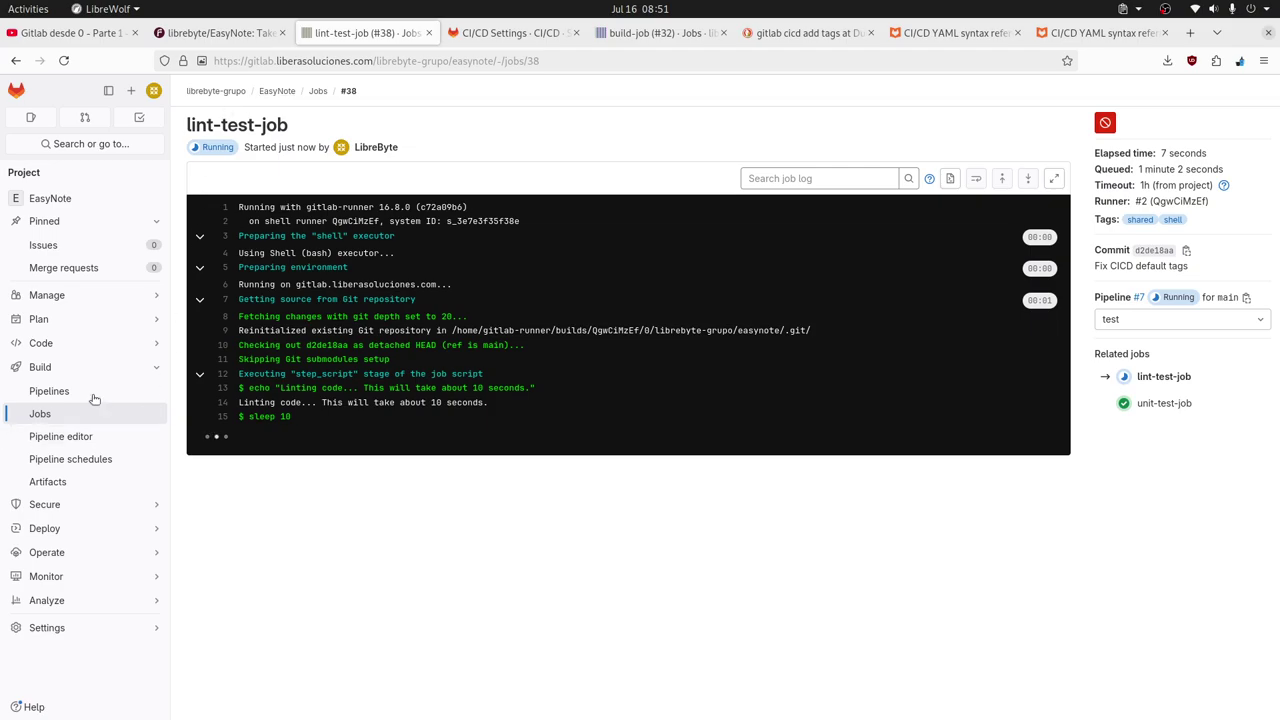
pyautogui.click(80, 437)
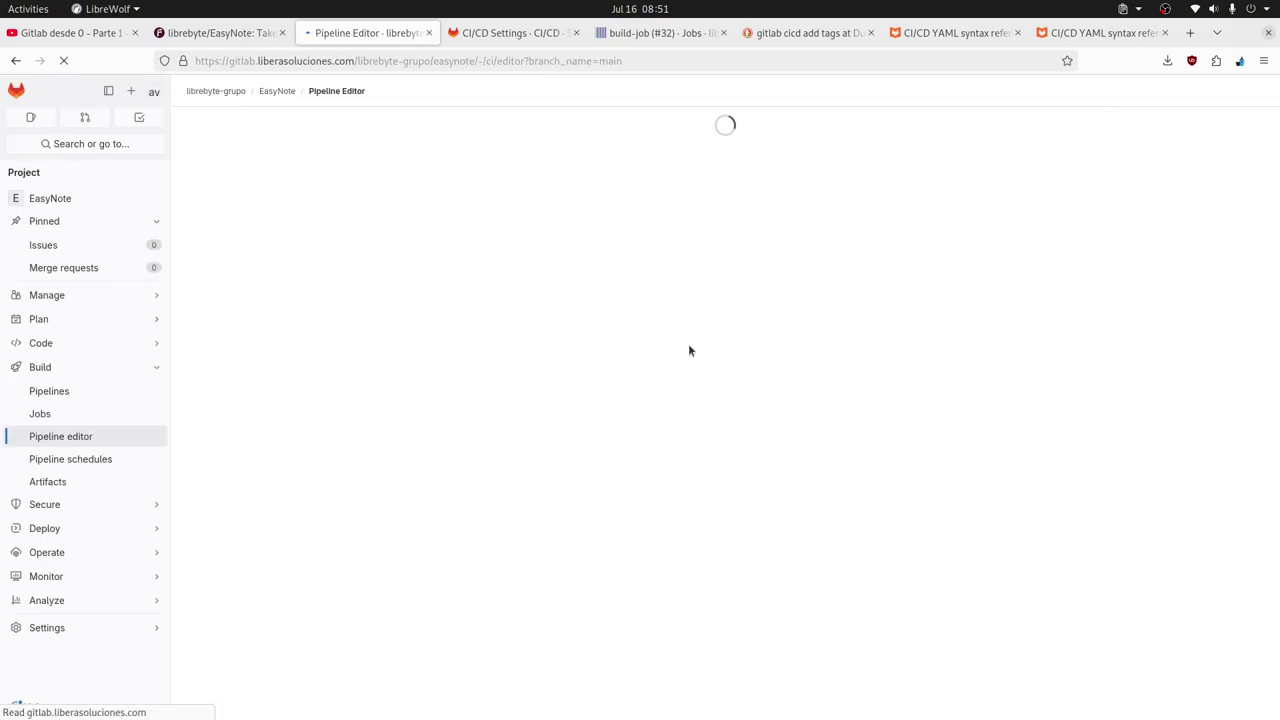
# Scroll through the CI file and select the word 'parallel' on line 43.
pyautogui.scroll(-3, 646, 404)
pyautogui.scroll(-4, 646, 404)
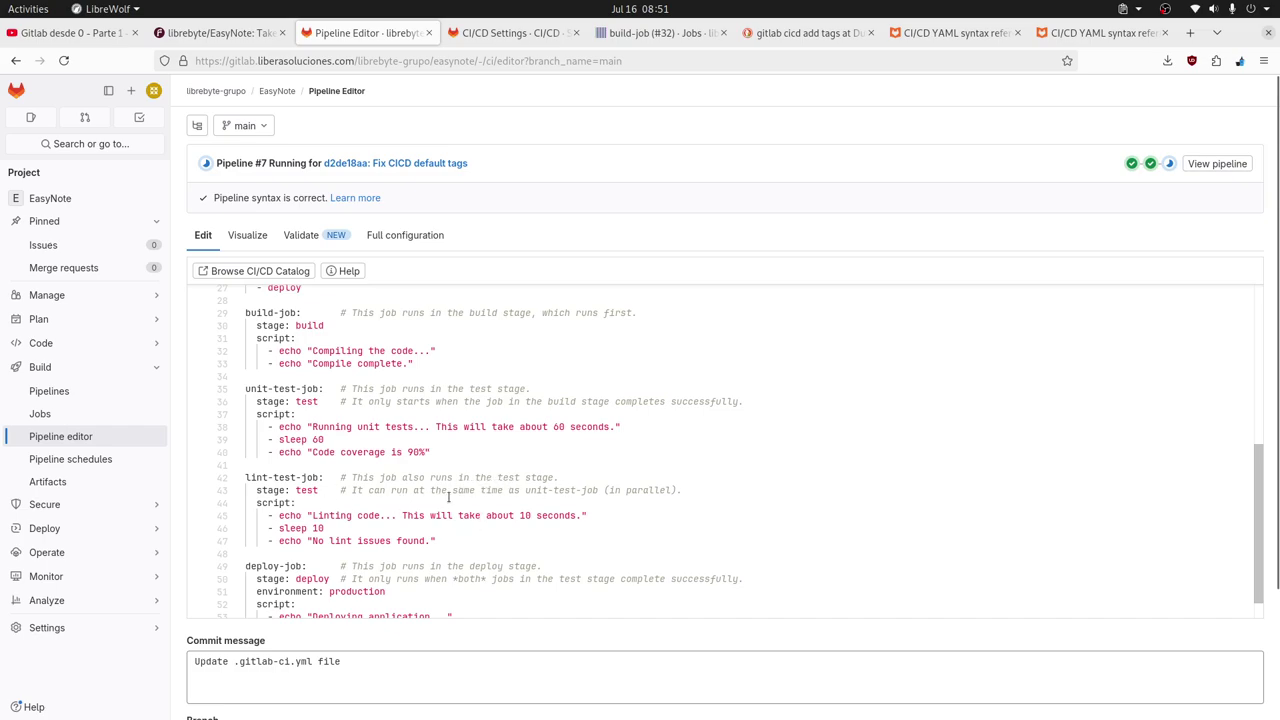
pyautogui.click(637, 490)
pyautogui.doubleClick(637, 490)
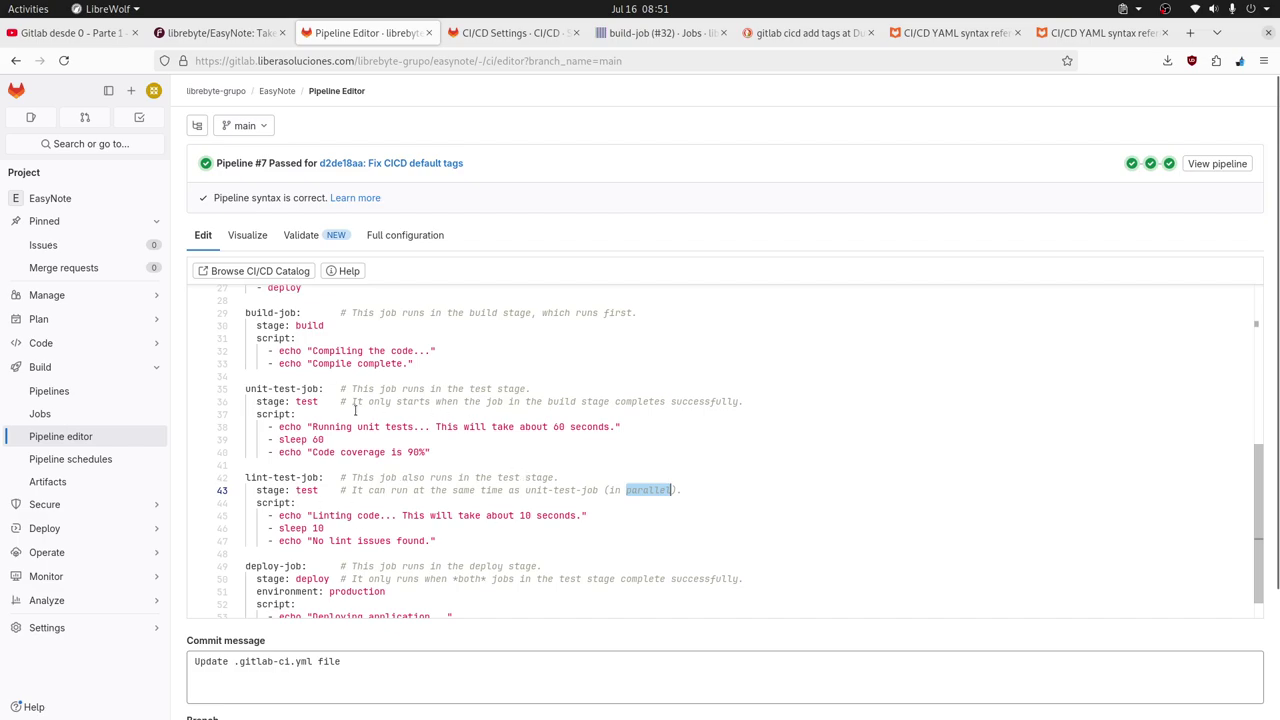
pyautogui.scroll(-1, 578, 434)
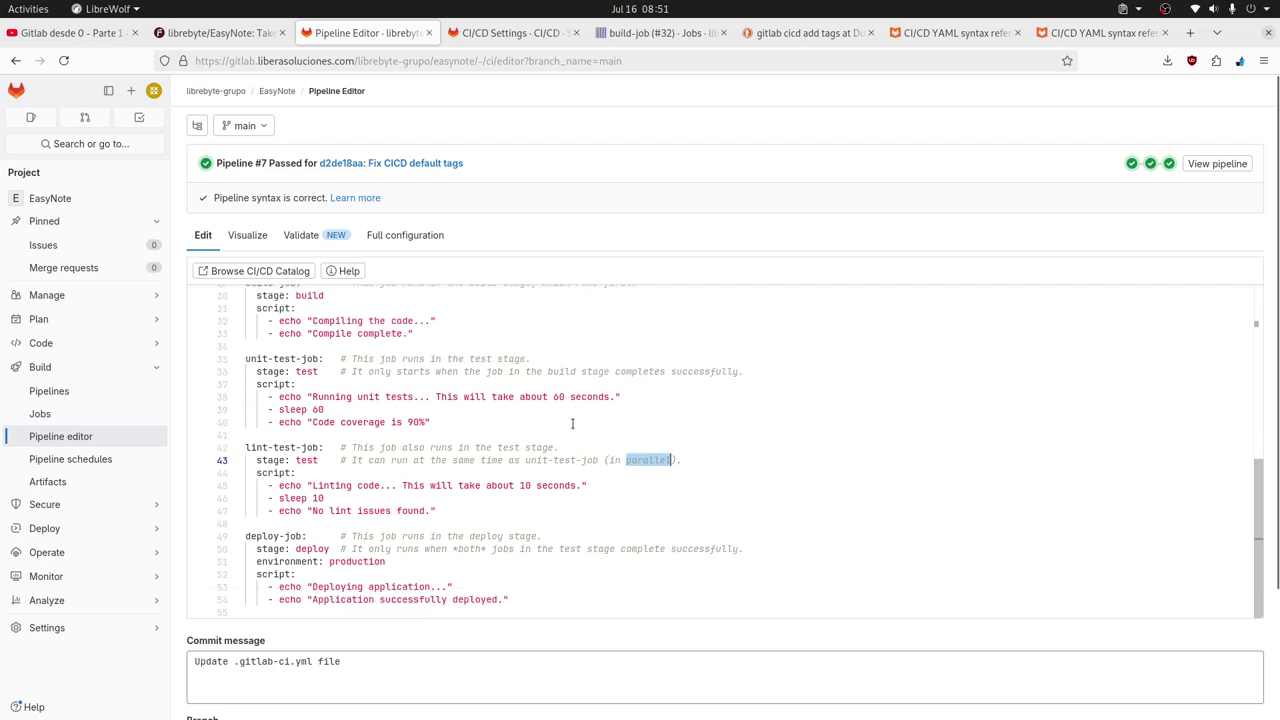
pyautogui.scroll(1, 572, 425)
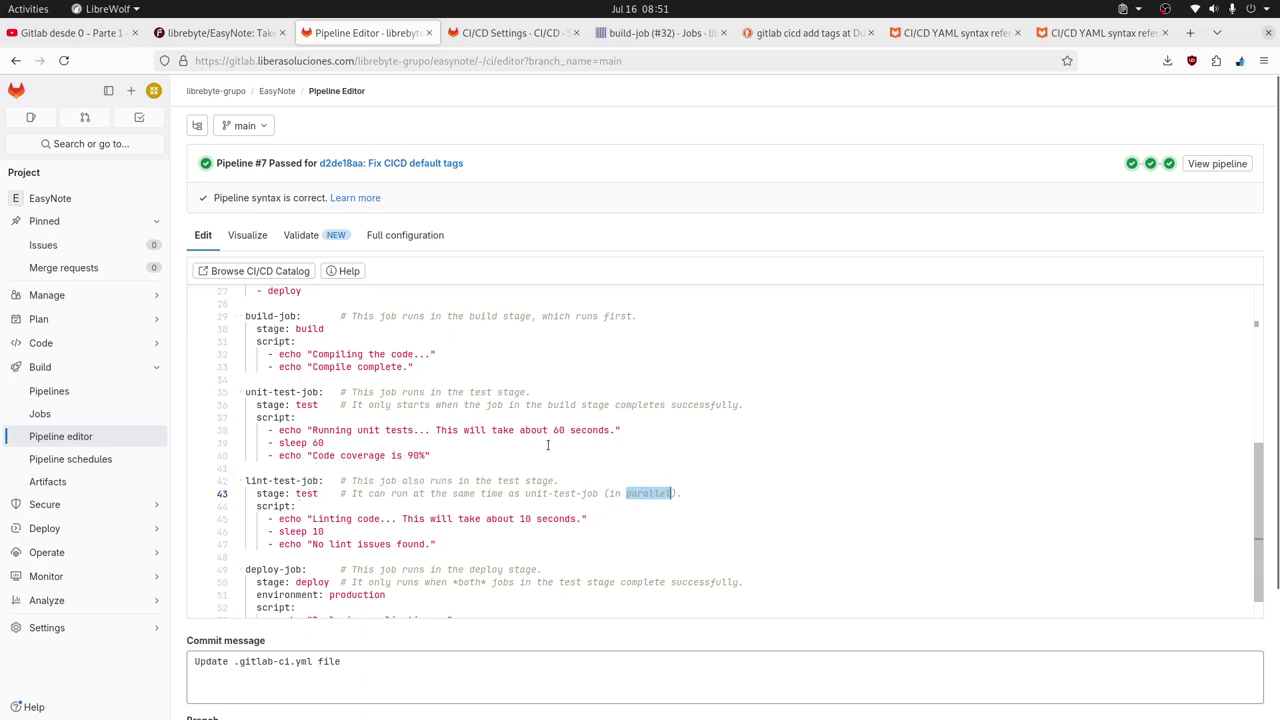
pyautogui.scroll(1, 548, 445)
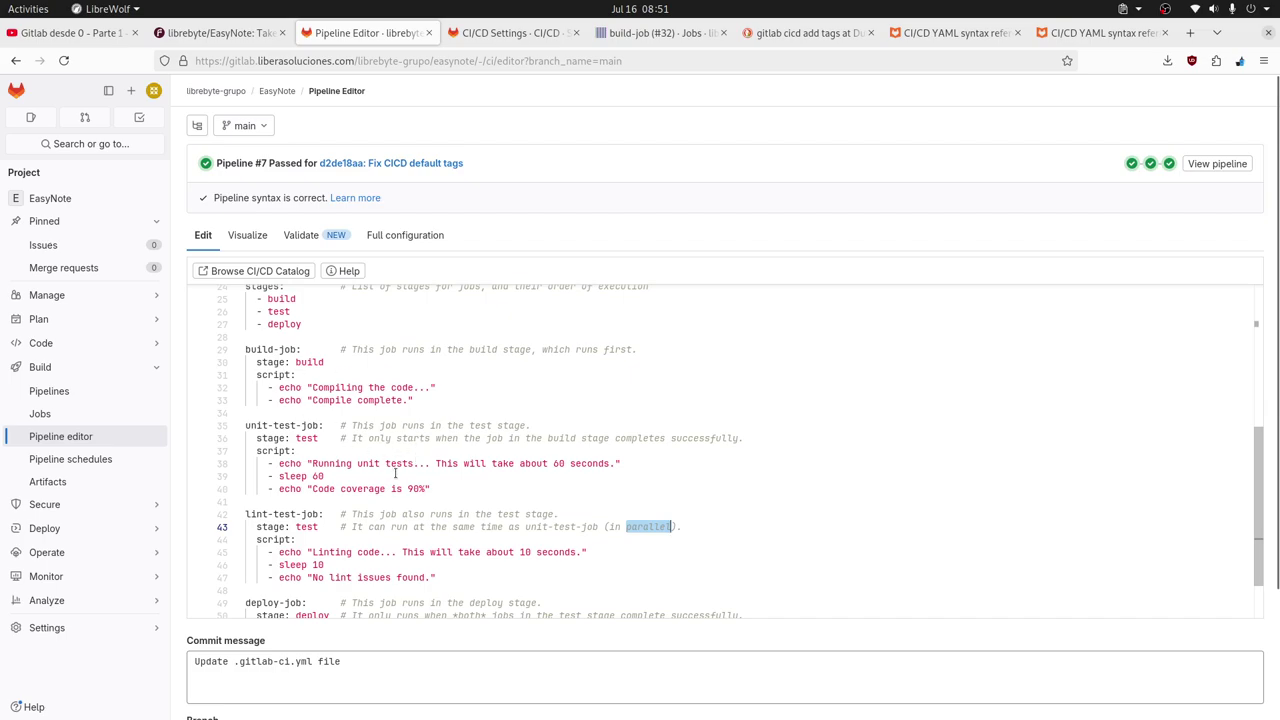
pyautogui.scroll(-2, 454, 434)
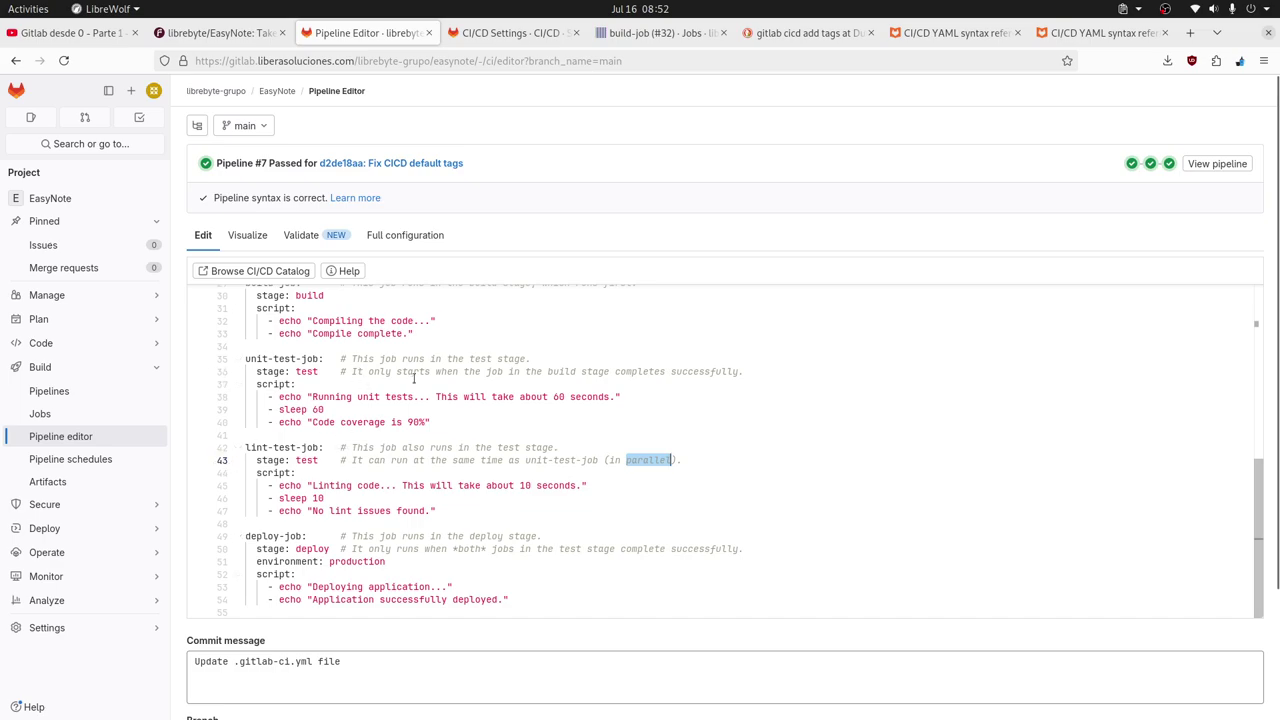
# Check that pipeline #7's build, test and deploy stage jobs all passed.
pyautogui.click(1131, 163)
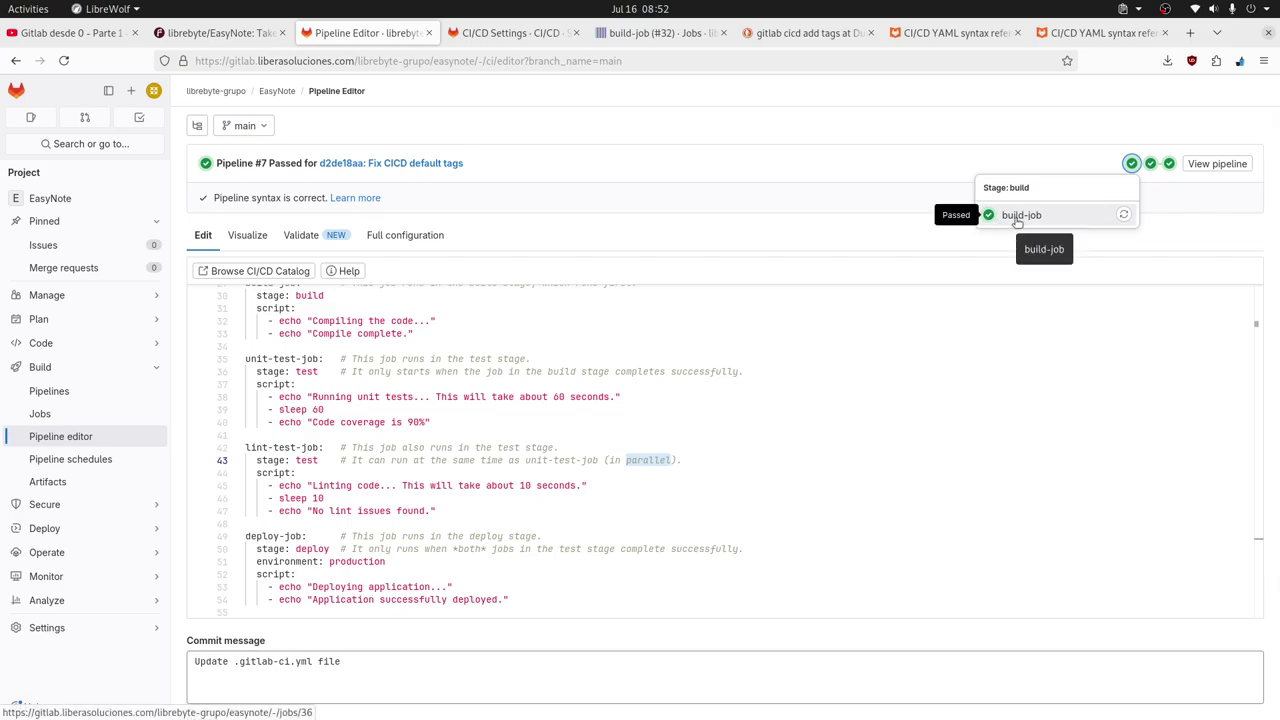
pyautogui.click(1150, 163)
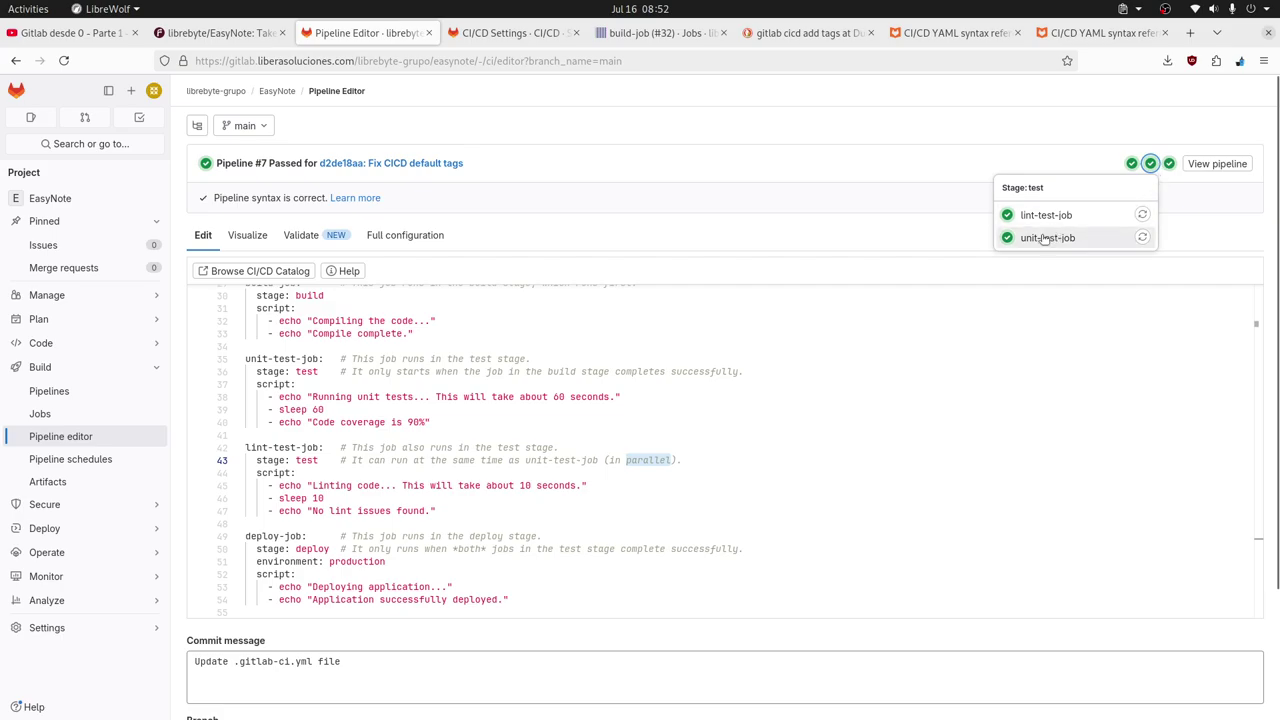
pyautogui.click(324, 409)
pyautogui.click(1170, 164)
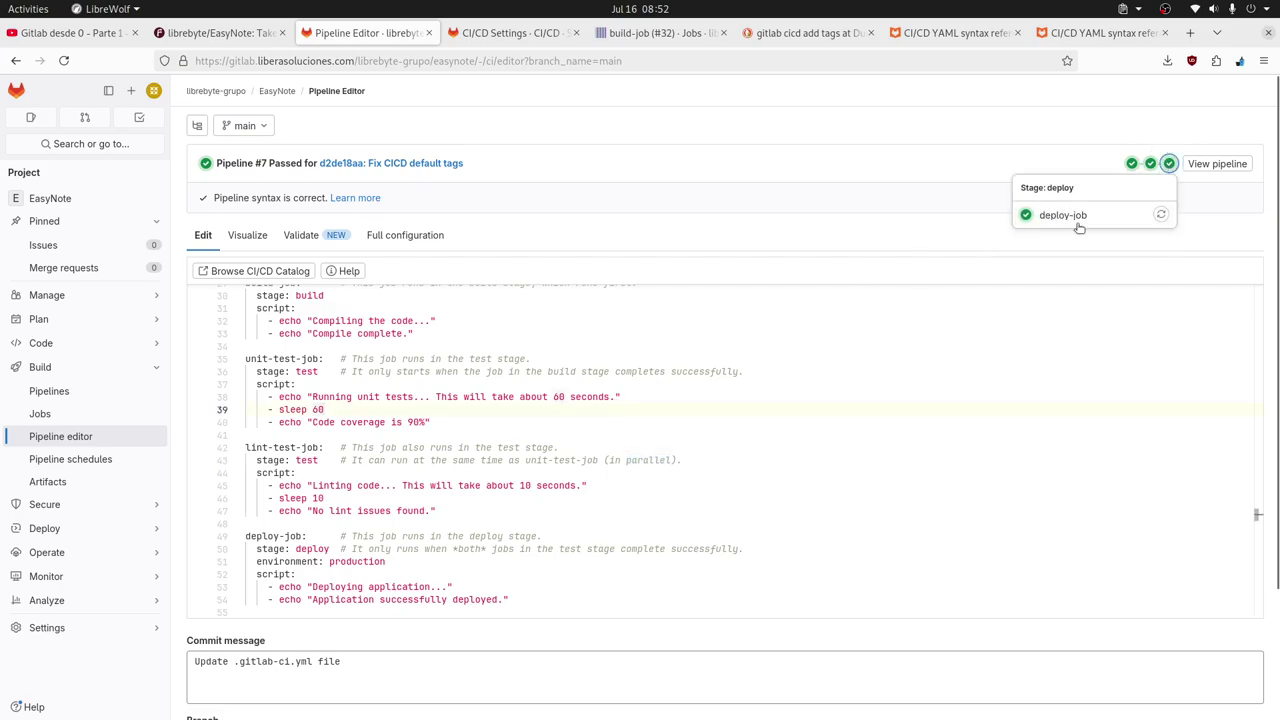
pyautogui.click(994, 343)
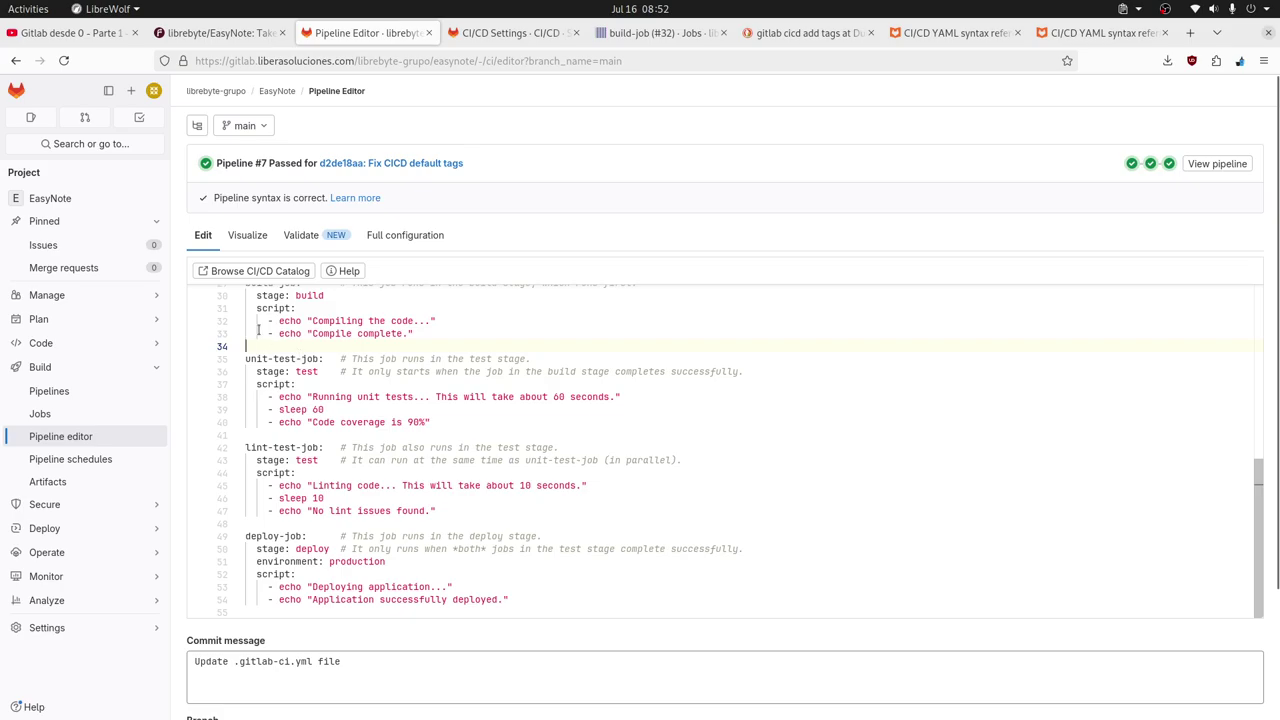
pyautogui.moveTo(250, 325); pyautogui.dragTo(443, 333)
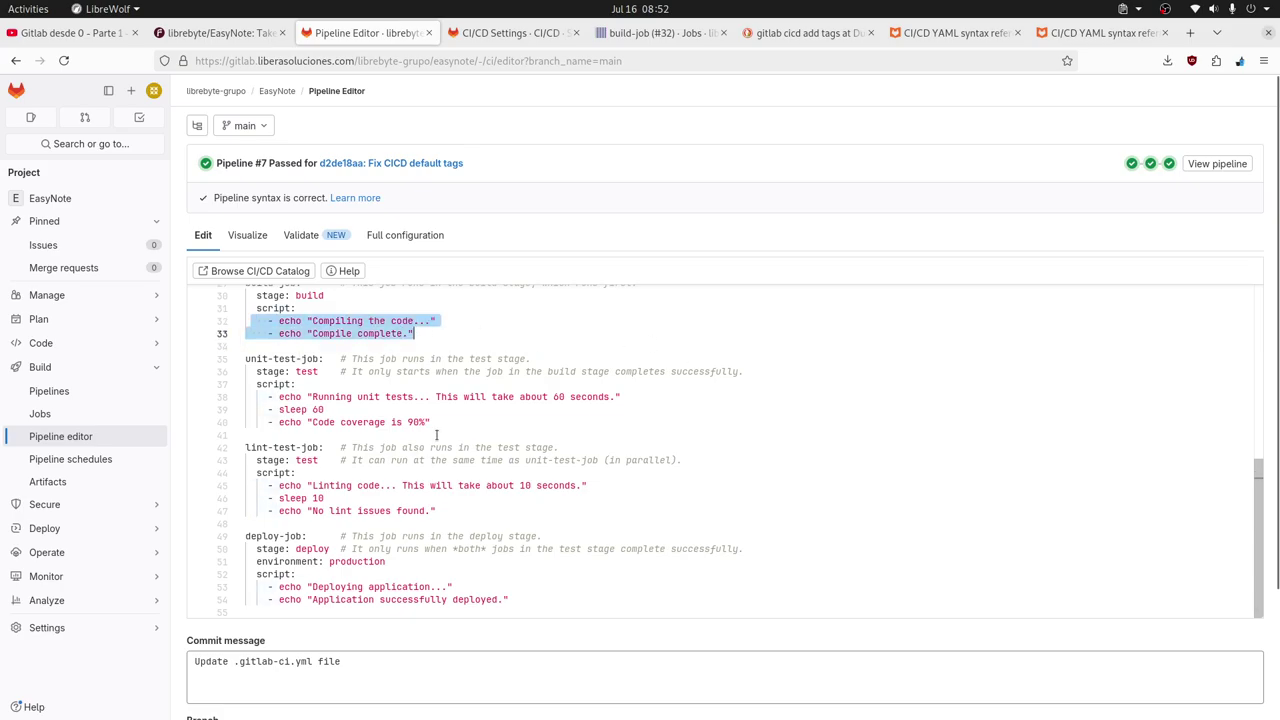
pyautogui.moveTo(432, 422); pyautogui.dragTo(214, 398)
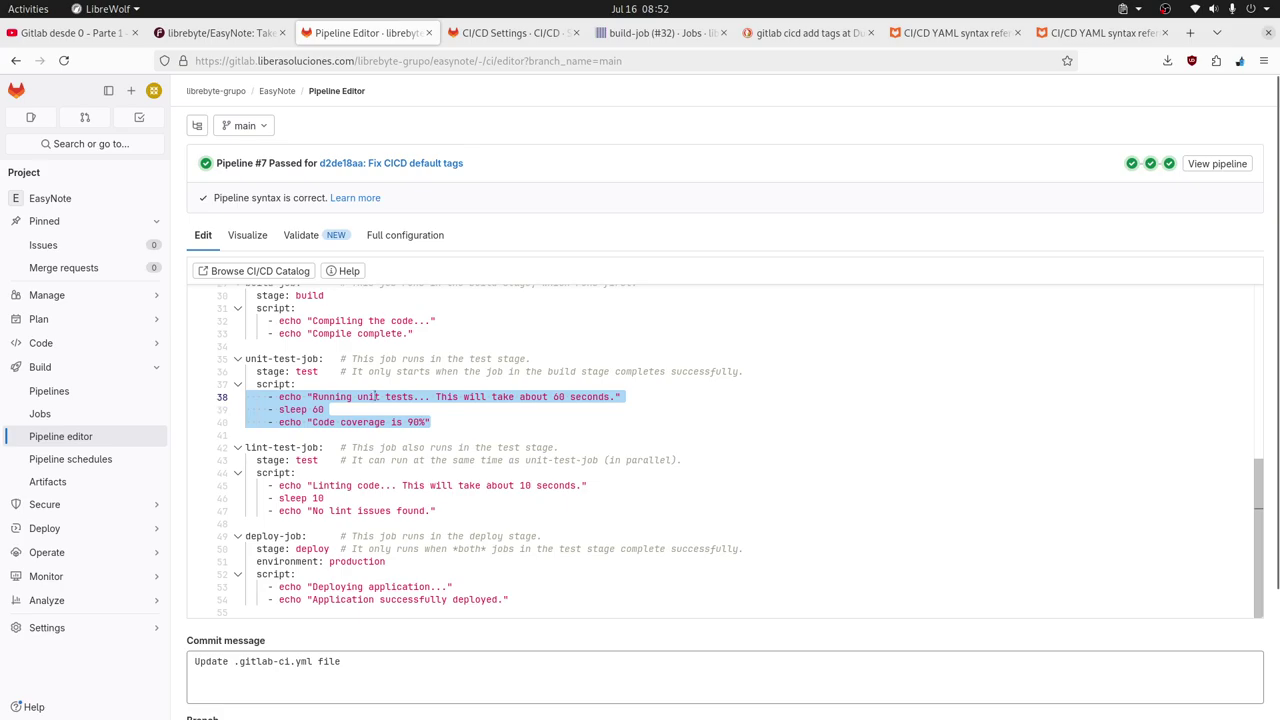
pyautogui.scroll(-2, 790, 410)
pyautogui.moveTo(459, 437); pyautogui.dragTo(220, 409)
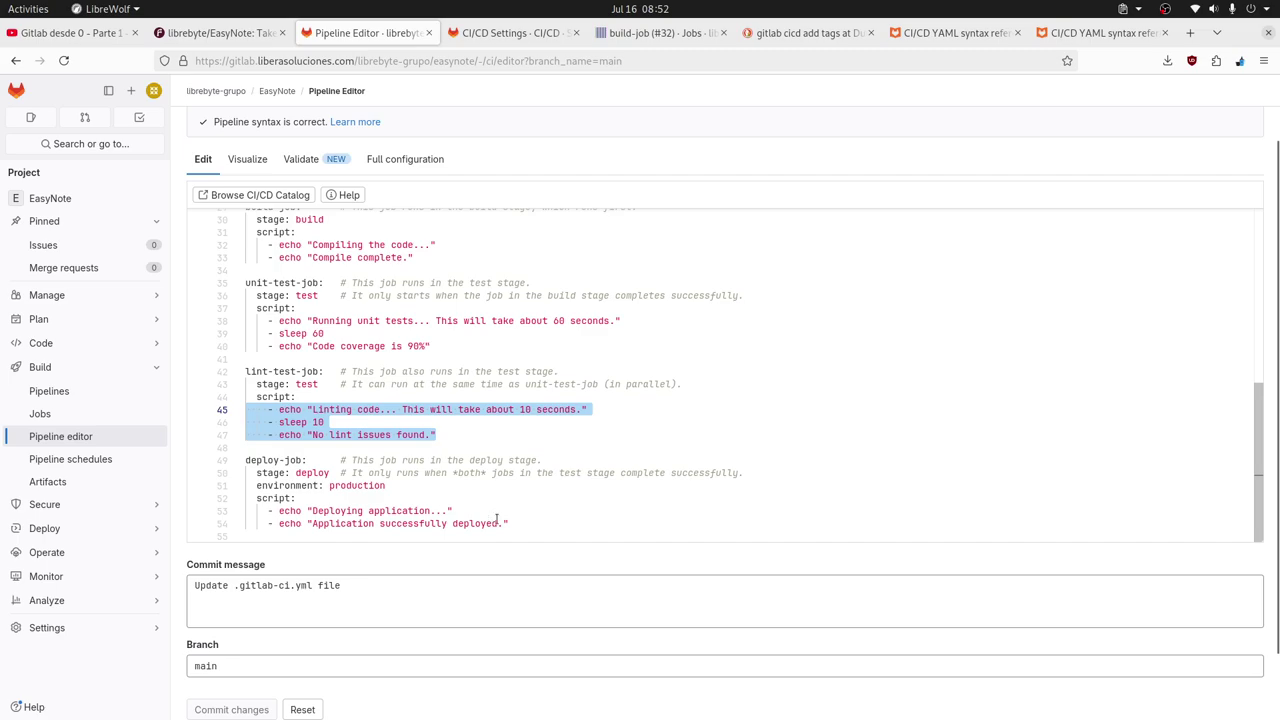
pyautogui.moveTo(509, 523); pyautogui.dragTo(240, 511)
pyautogui.scroll(3, 790, 370)
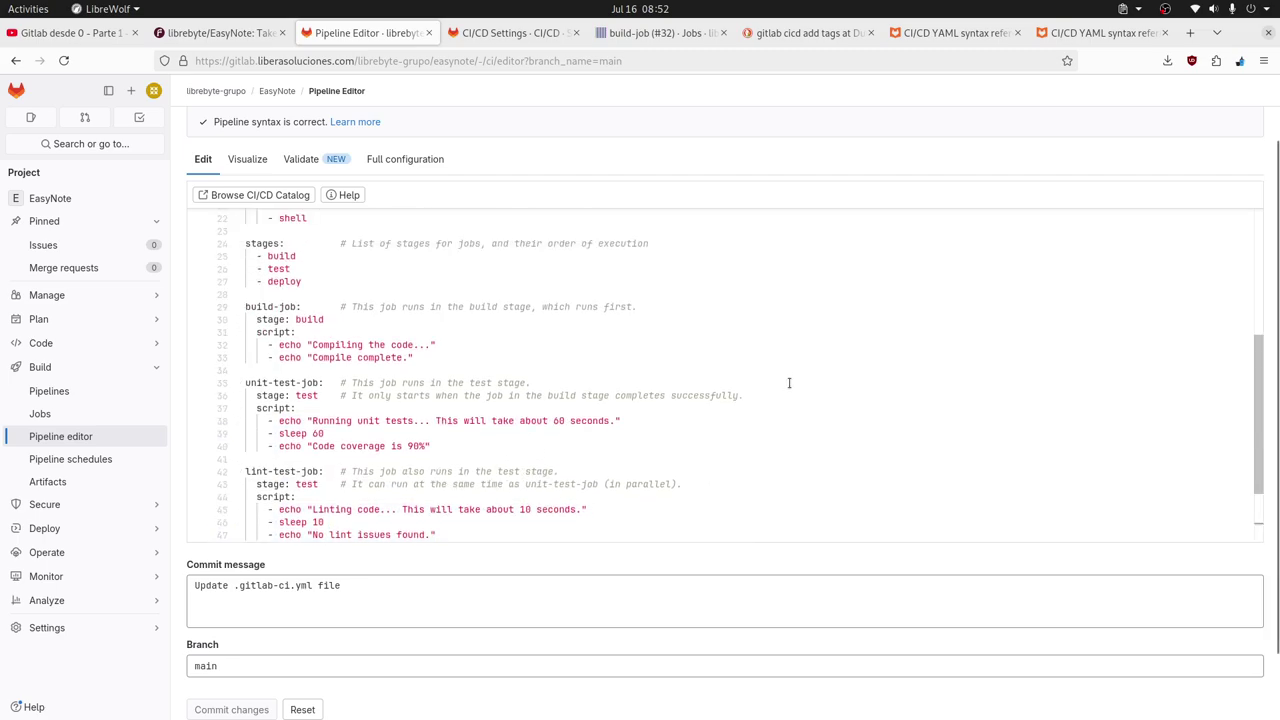
pyautogui.scroll(3, 790, 382)
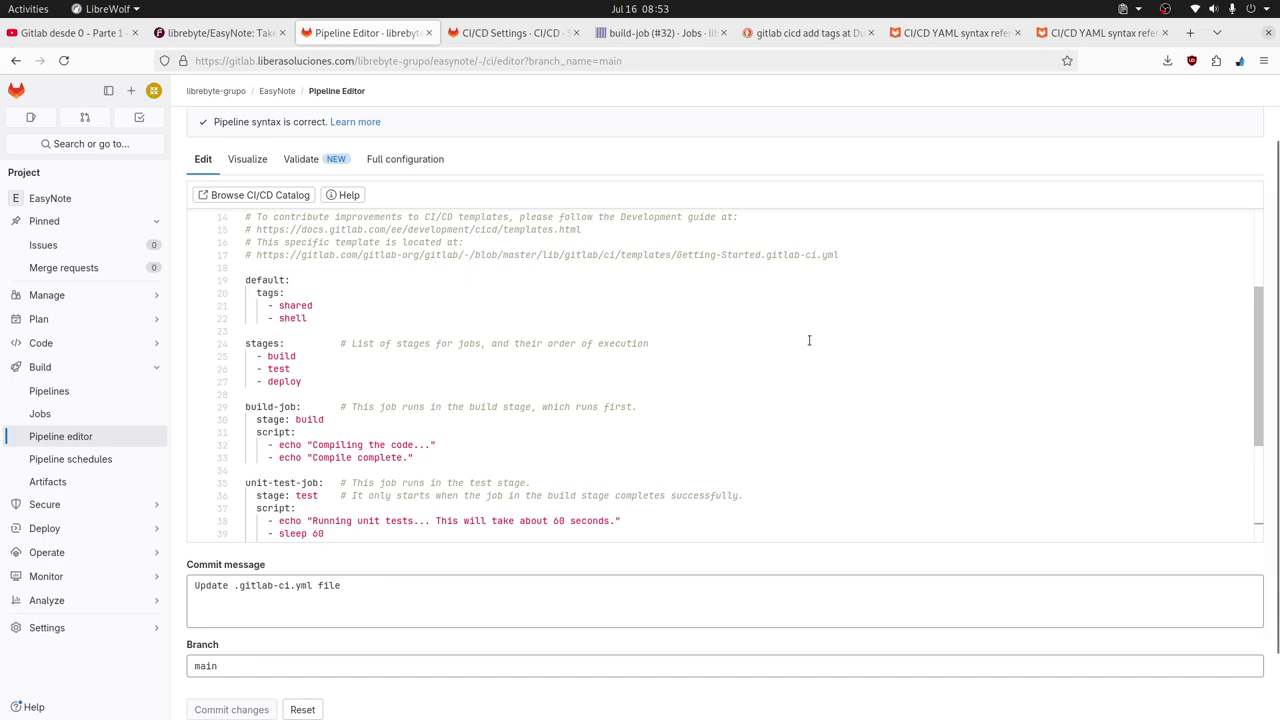
# Add a workflow: keyword on a new line below the default tags block.
pyautogui.click(362, 318)
pyautogui.press('Return')
pyautogui.press('Return')
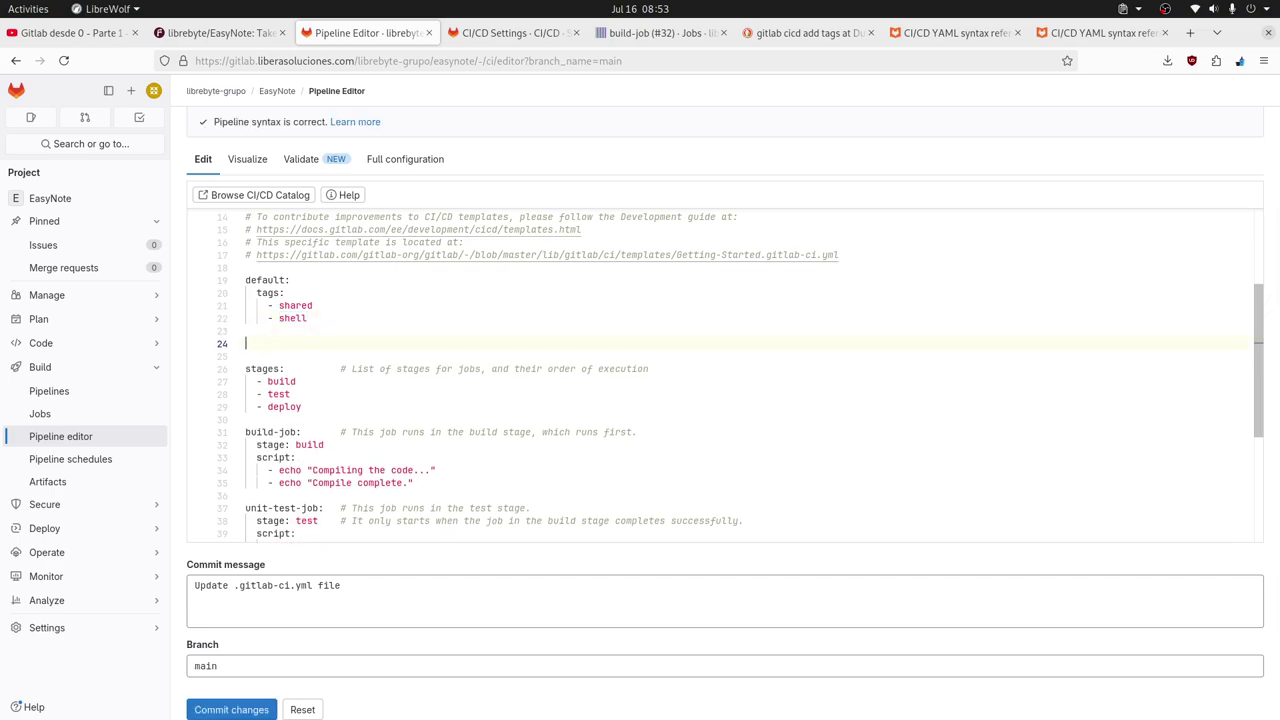
pyautogui.write('wor')
pyautogui.press('Return')
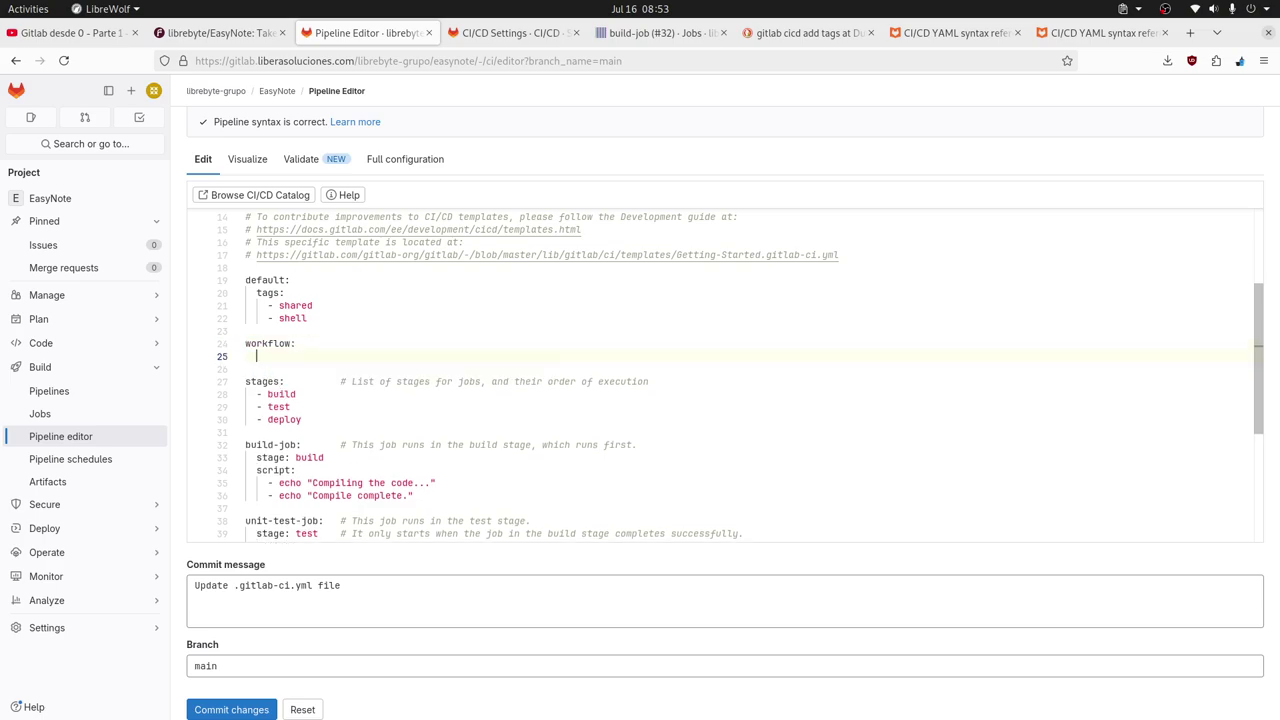
# Add rules: under workflow with the list item '- if $CI_BRANCH'.
pyautogui.write('rul')
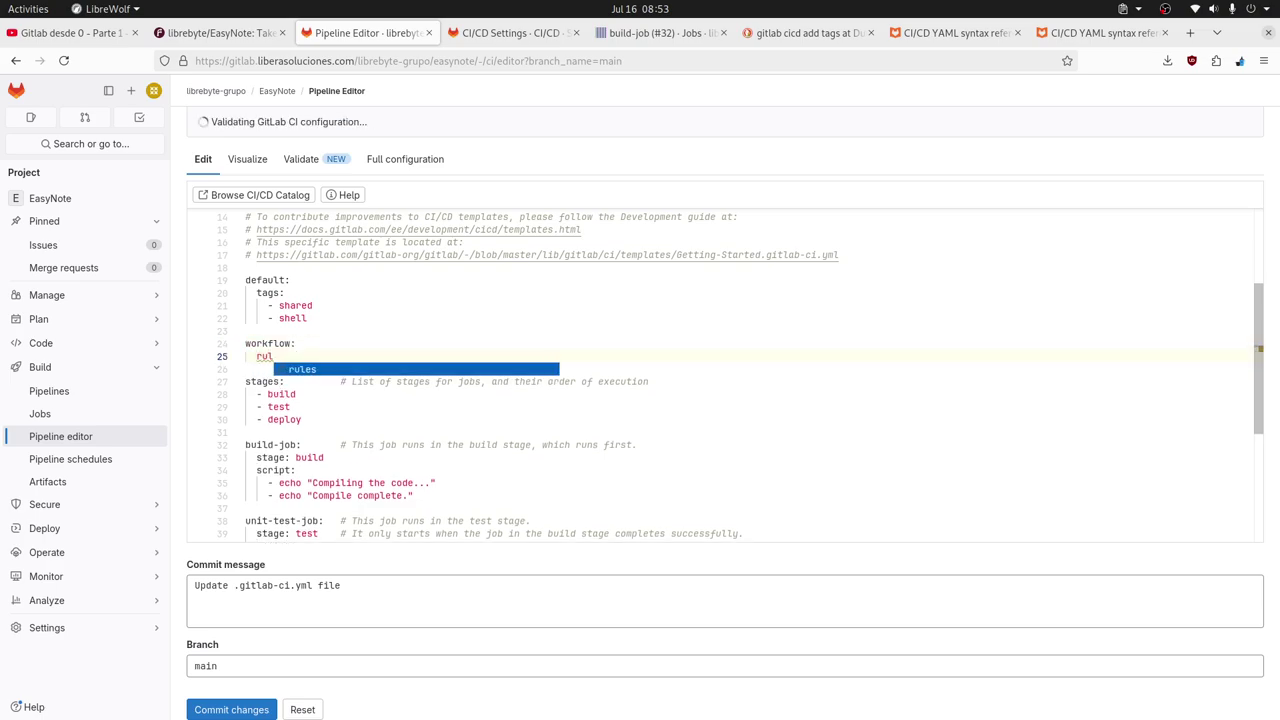
pyautogui.press('Return')
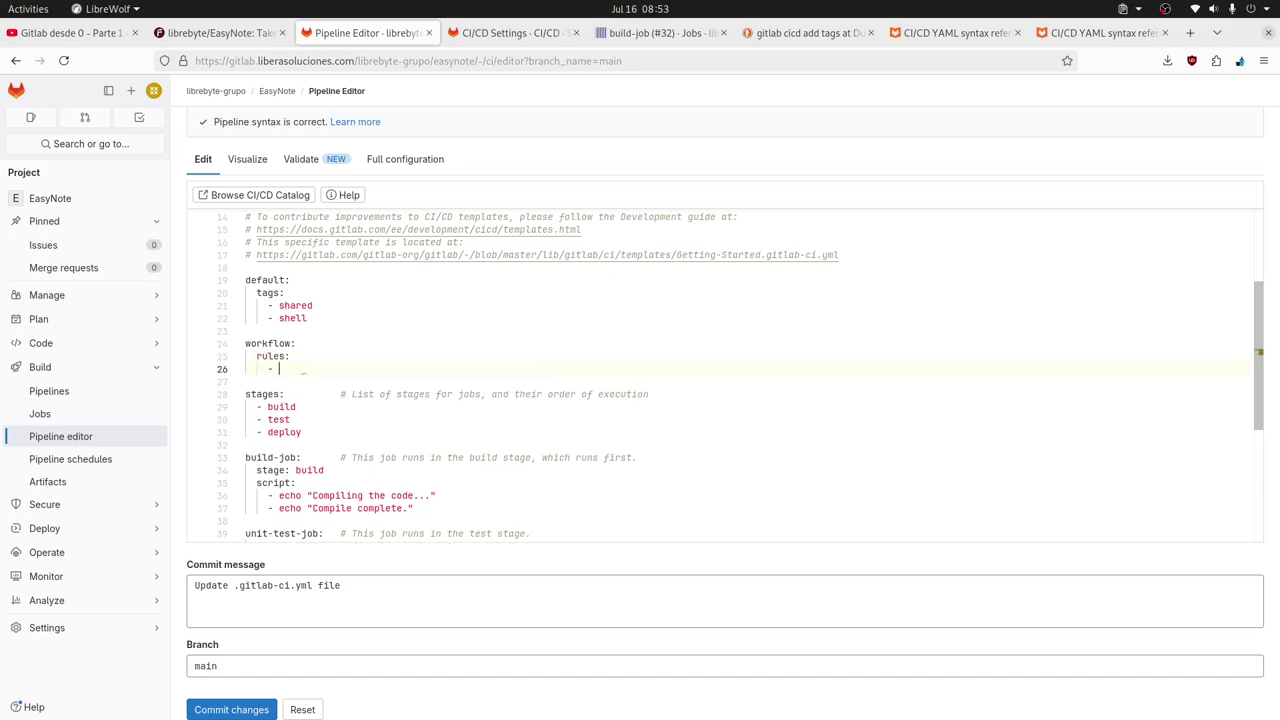
pyautogui.write('if C')
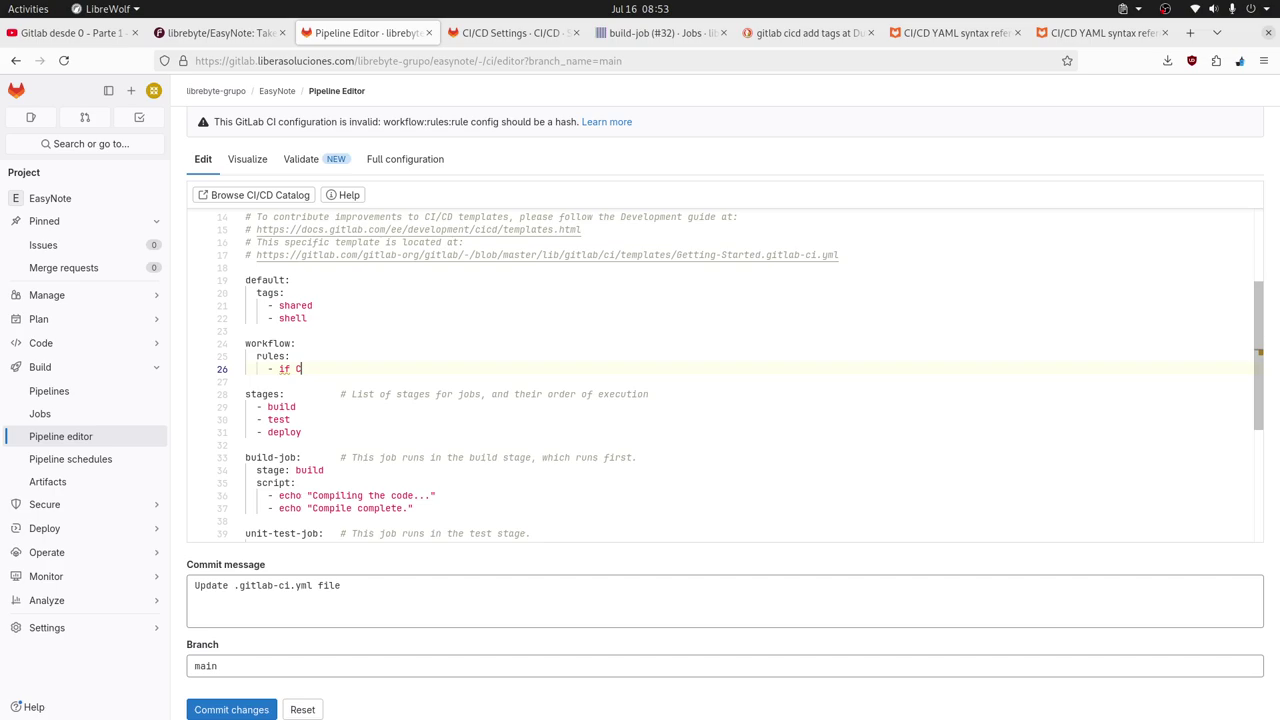
pyautogui.press('BackSpace')
pyautogui.write('$CI_BRACN')
pyautogui.press('BackSpace')
pyautogui.press('BackSpace')
pyautogui.write('NCG')
pyautogui.press('BackSpace')
pyautogui.write('H')
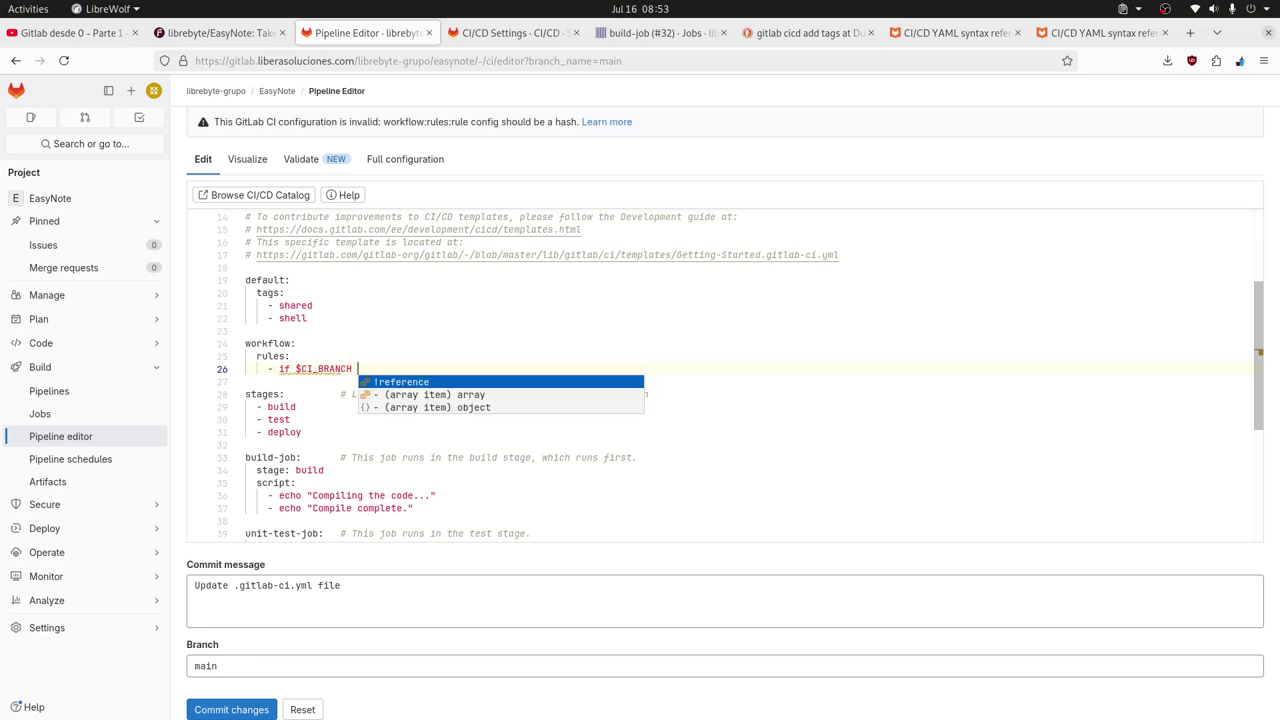
pyautogui.press('Escape')
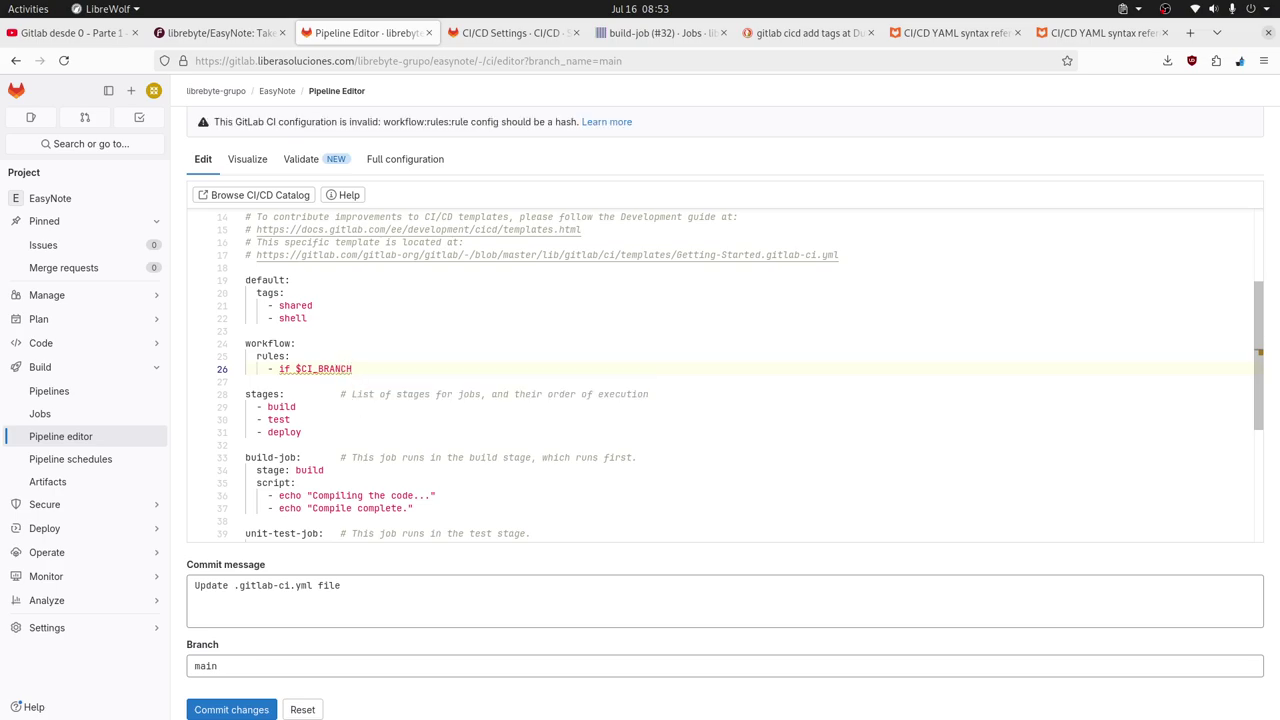
# Revisit the YAML reference tabs at the tags and default sections.
pyautogui.click(1088, 36)
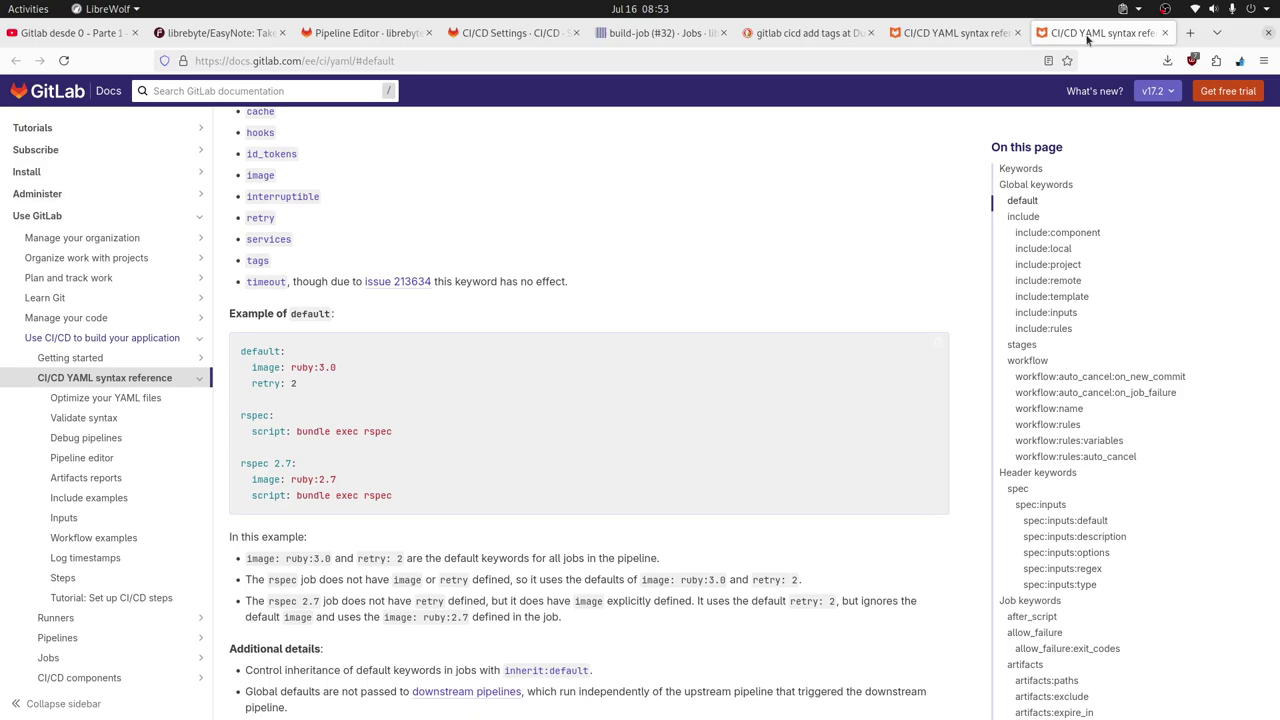
pyautogui.click(922, 35)
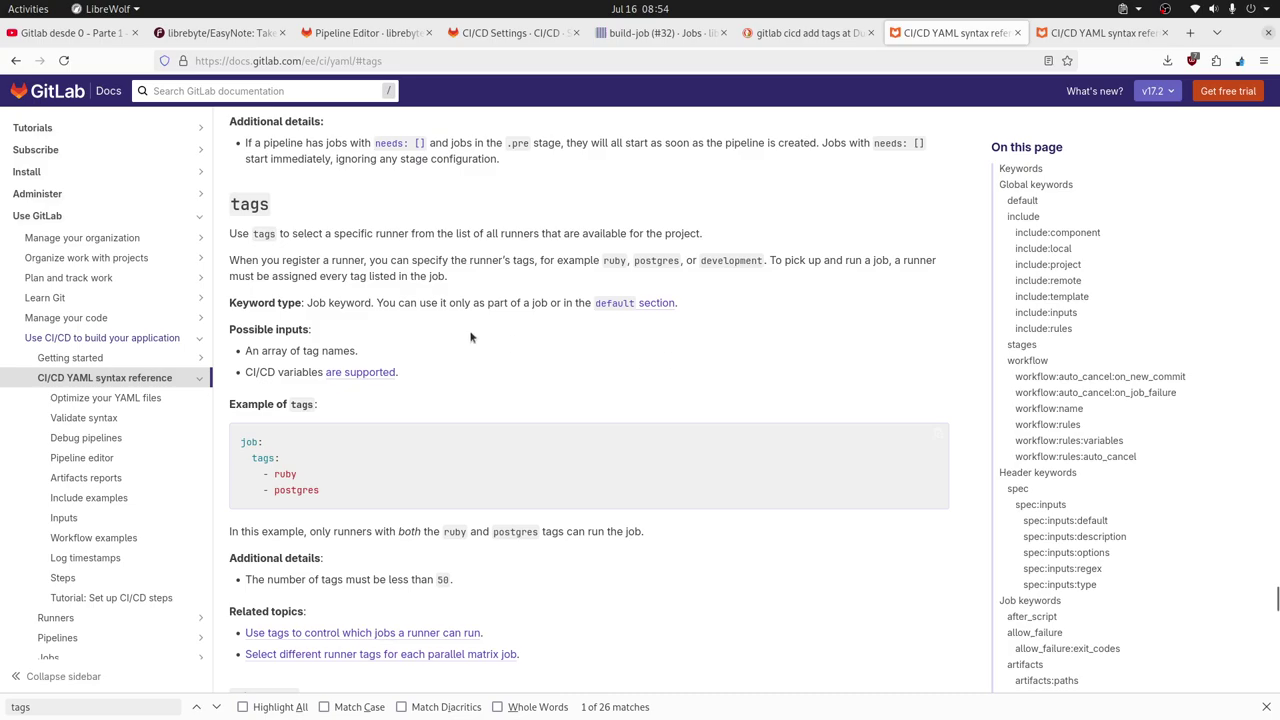
pyautogui.scroll(-3, 884, 418)
pyautogui.scroll(-4, 884, 418)
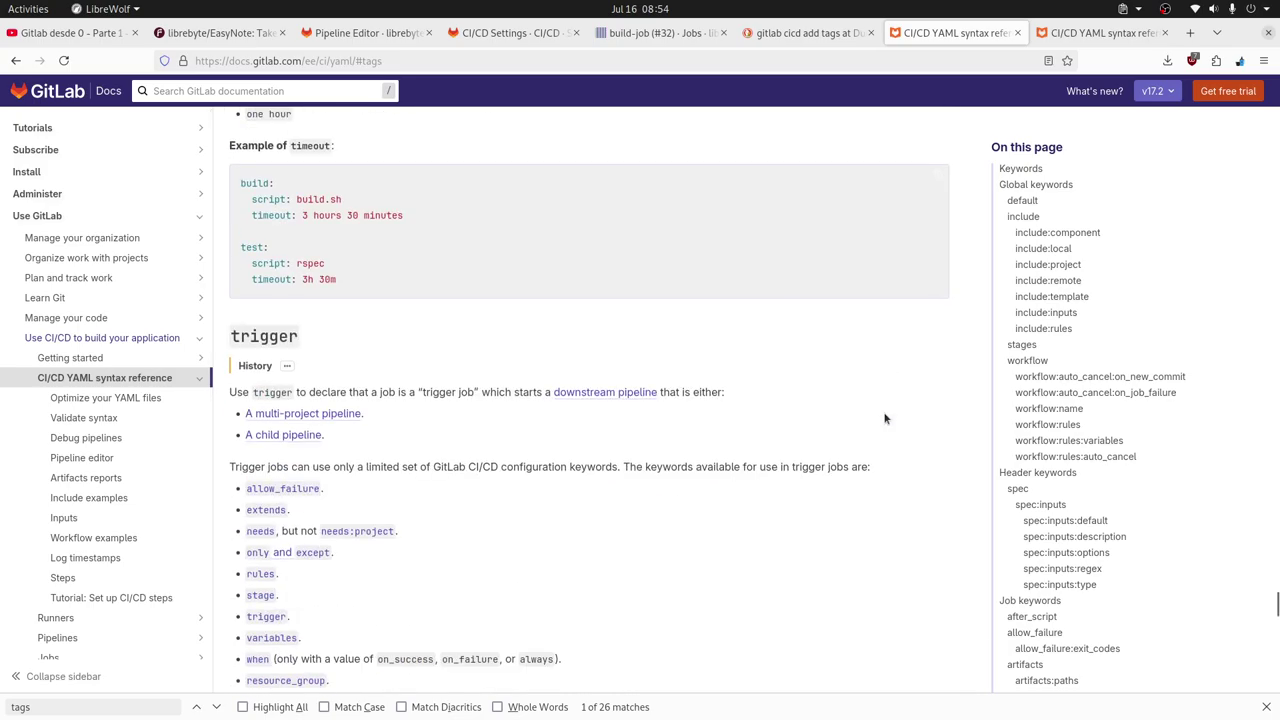
pyautogui.scroll(15, 606, 289)
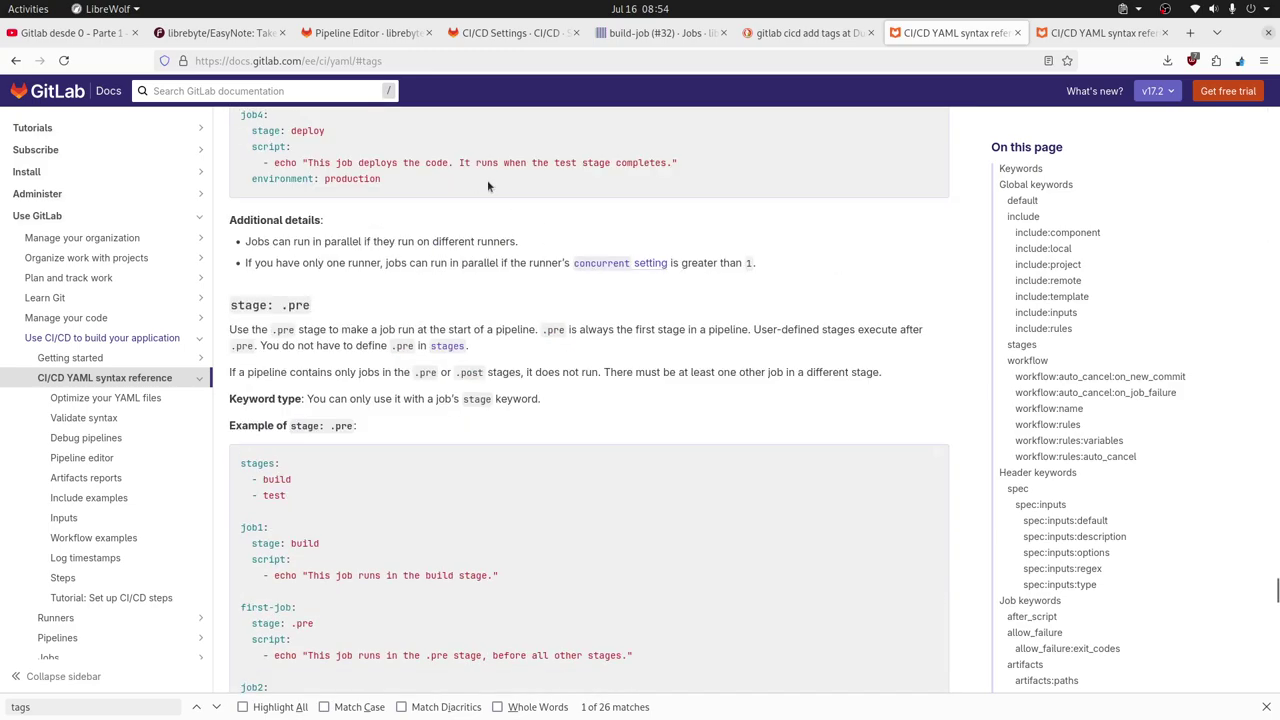
pyautogui.scroll(10, 798, 309)
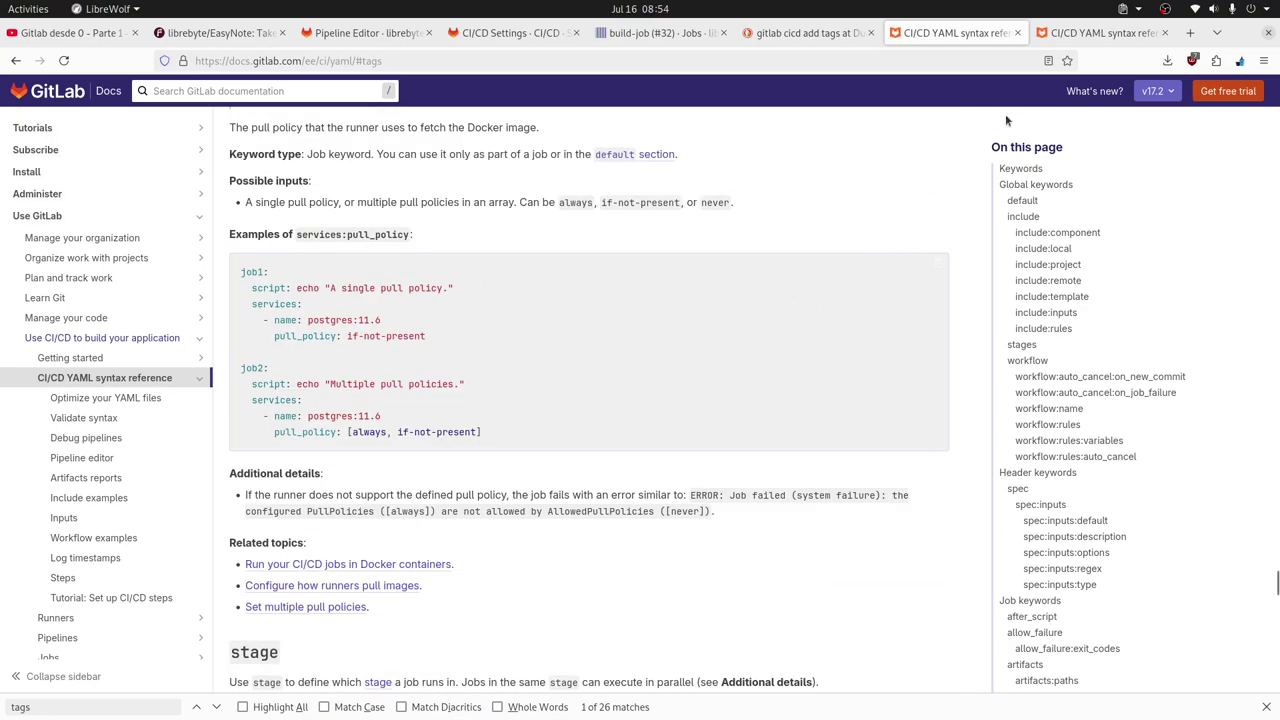
pyautogui.click(1076, 35)
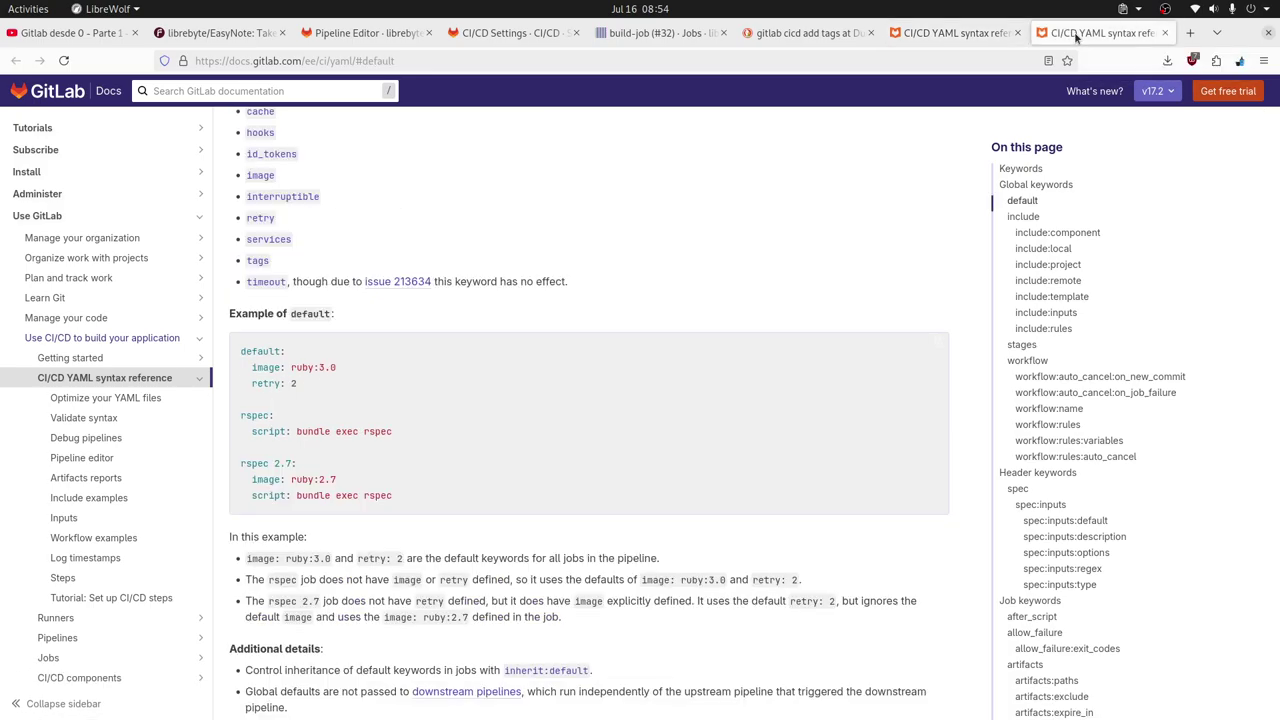
# Search the GitLab documentation for 'CI default variables'.
pyautogui.click(232, 91)
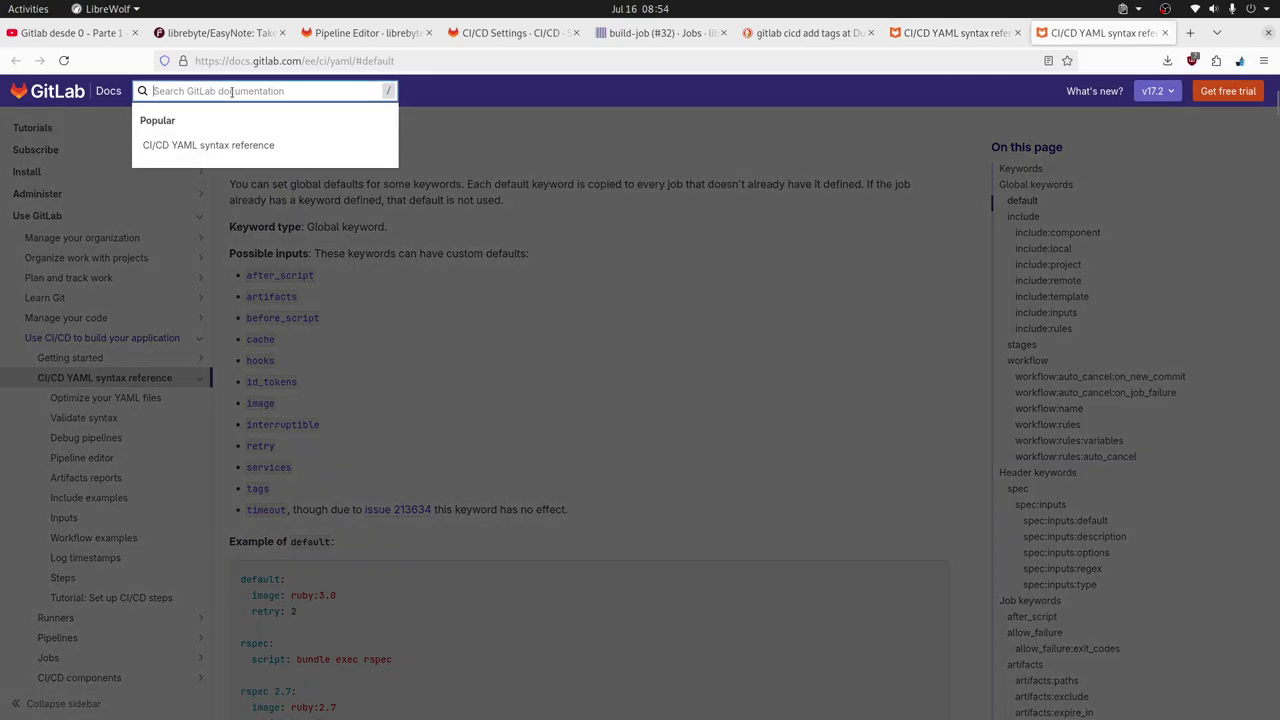
pyautogui.write('CID')
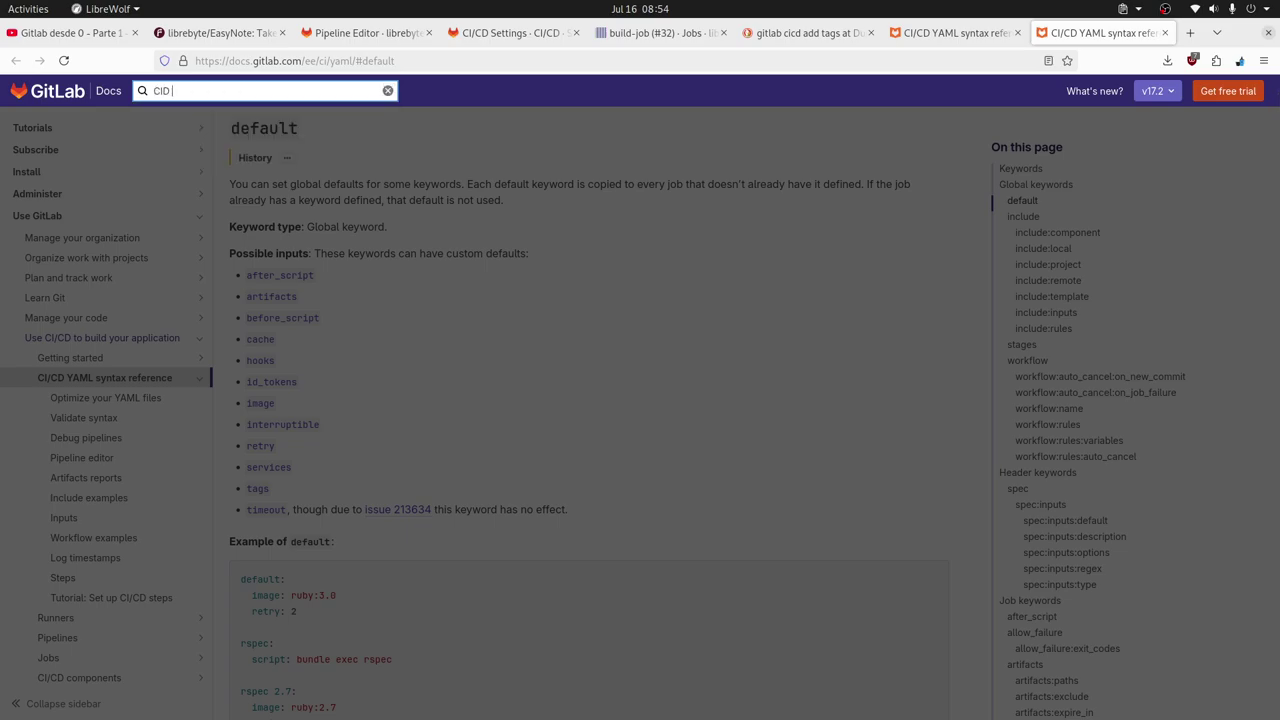
pyautogui.press('BackSpace')
pyautogui.write('deaul')
pyautogui.press('BackSpace')
pyautogui.press('BackSpace')
pyautogui.press('BackSpace')
pyautogui.write('fault variables')
pyautogui.press('Return')
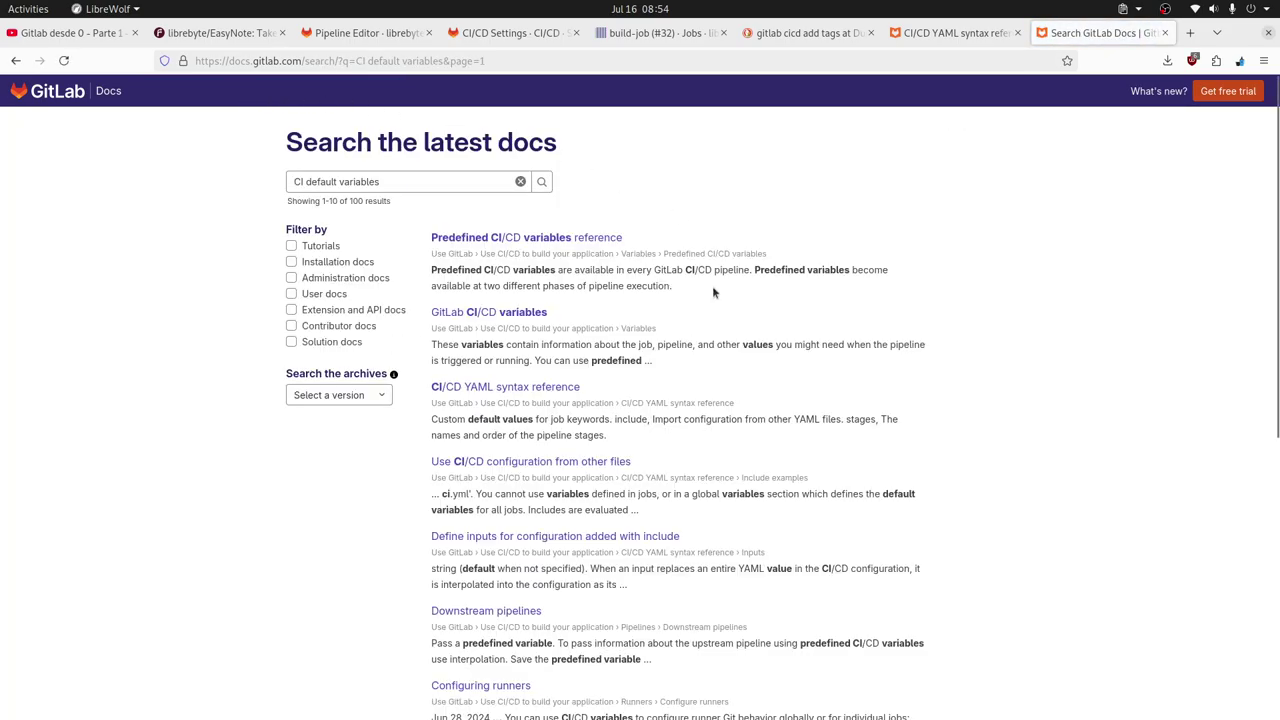
# Open Predefined CI/CD variables, select CI_COMMIT_BRANCH, and return to the editor.
pyautogui.click(577, 240)
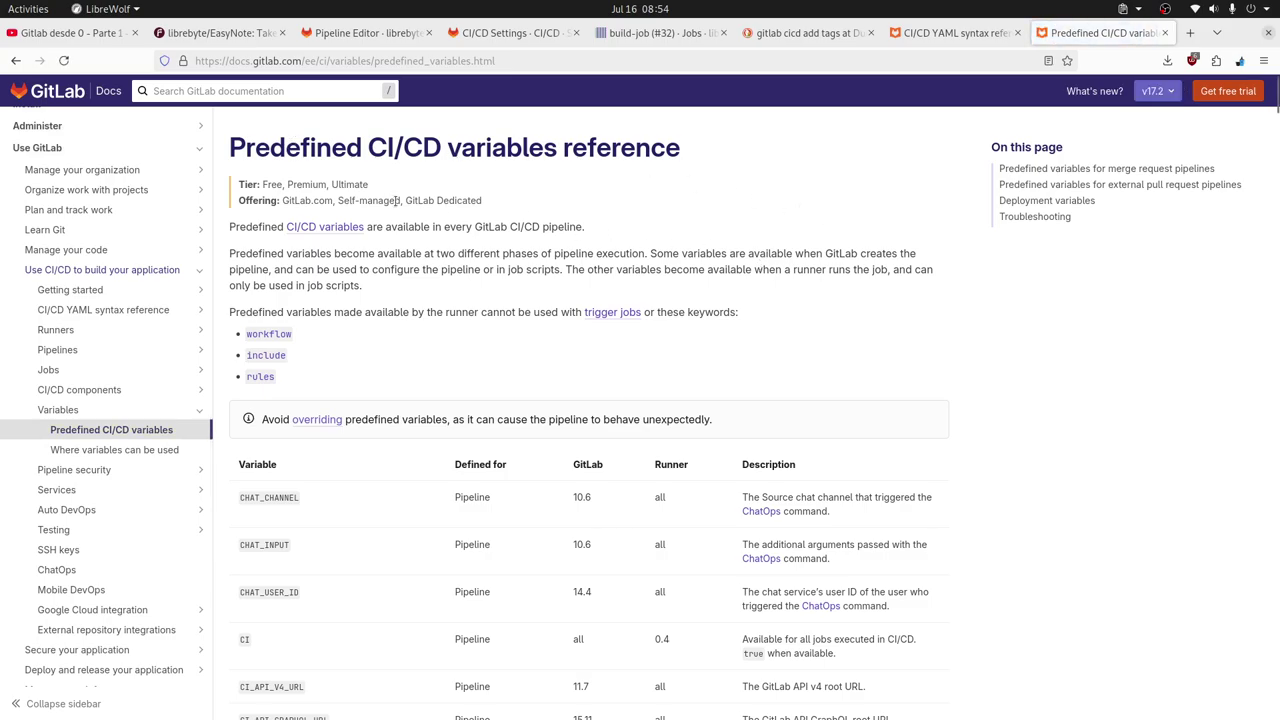
pyautogui.scroll(-3, 750, 350)
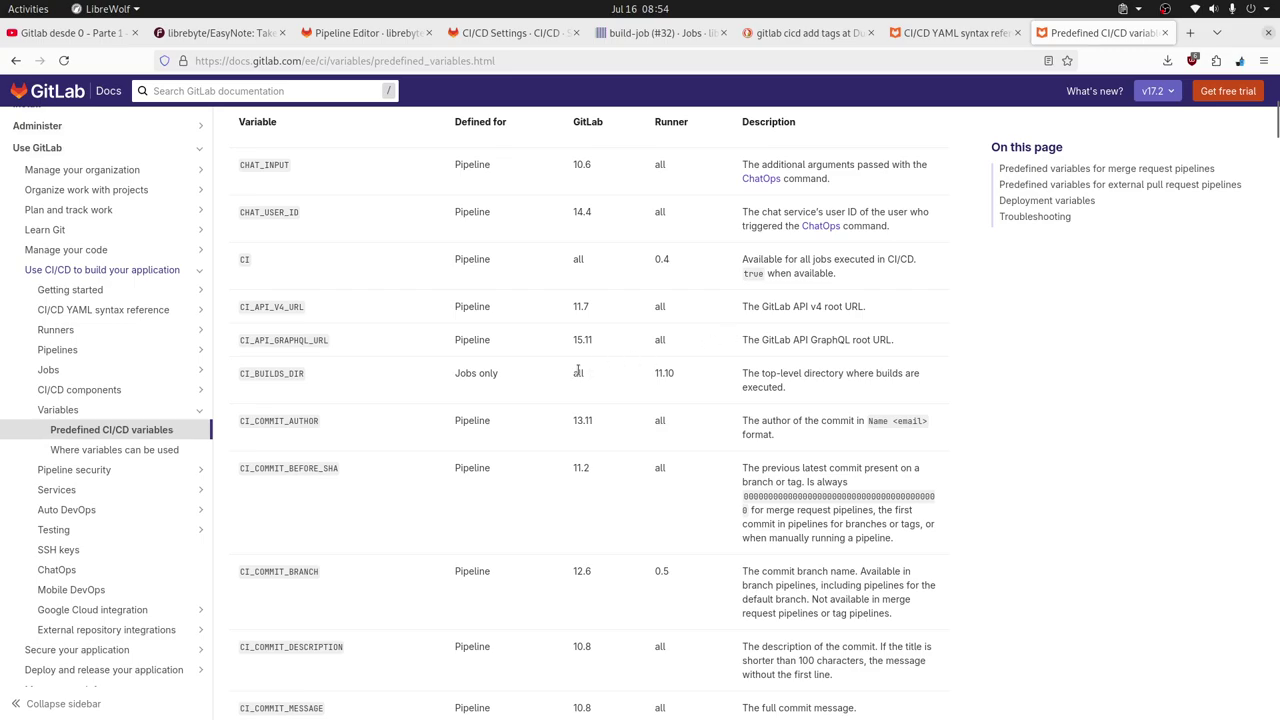
pyautogui.scroll(-1, 578, 371)
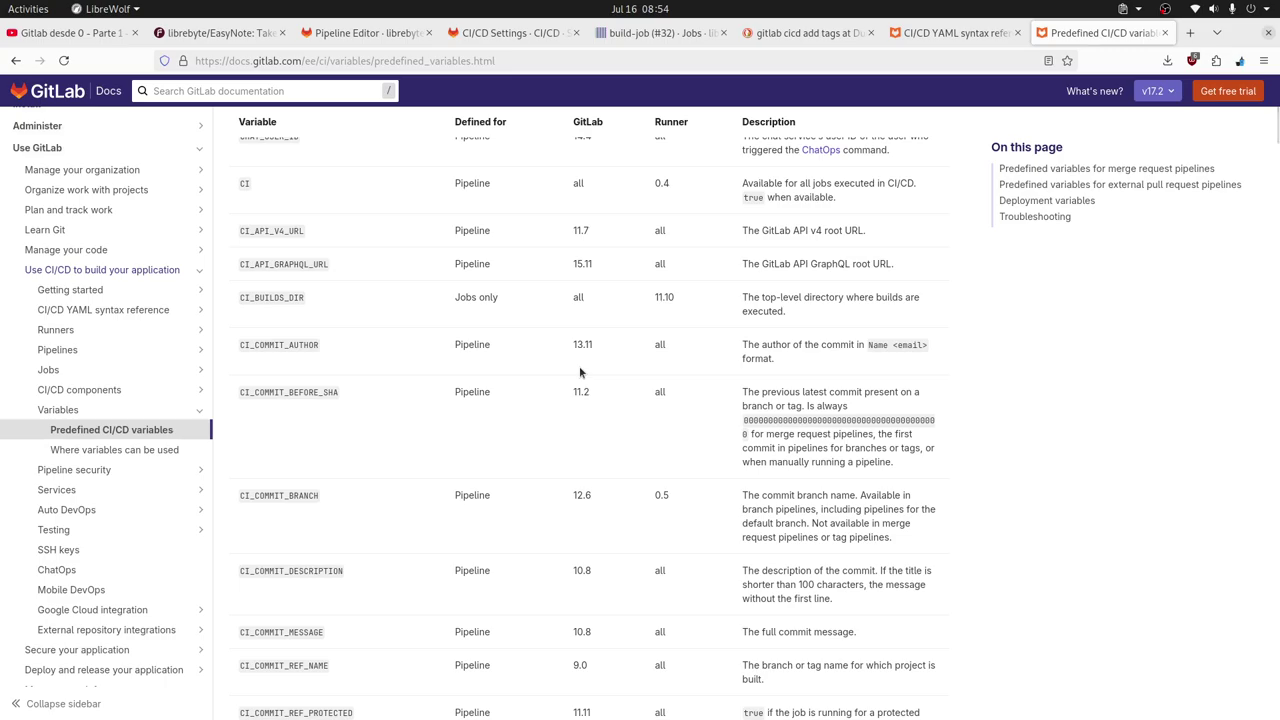
pyautogui.doubleClick(279, 495)
pyautogui.hotkey('ctrl', 'c')
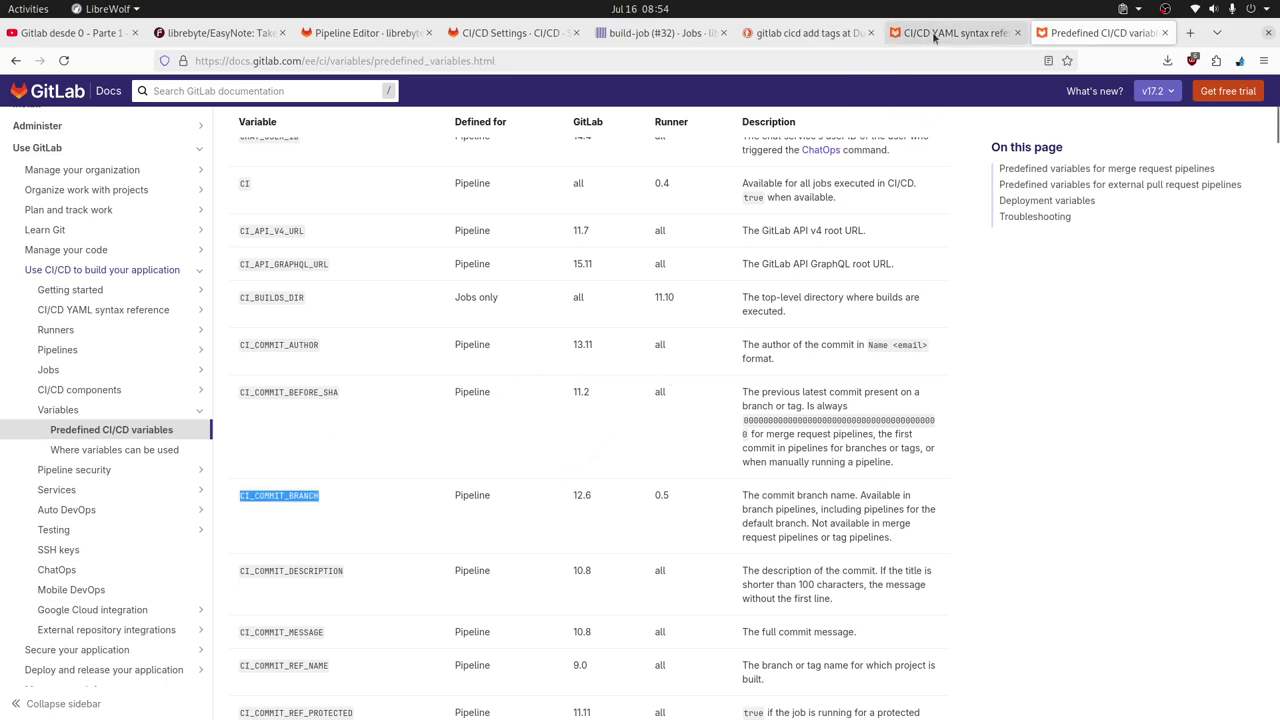
pyautogui.click(360, 40)
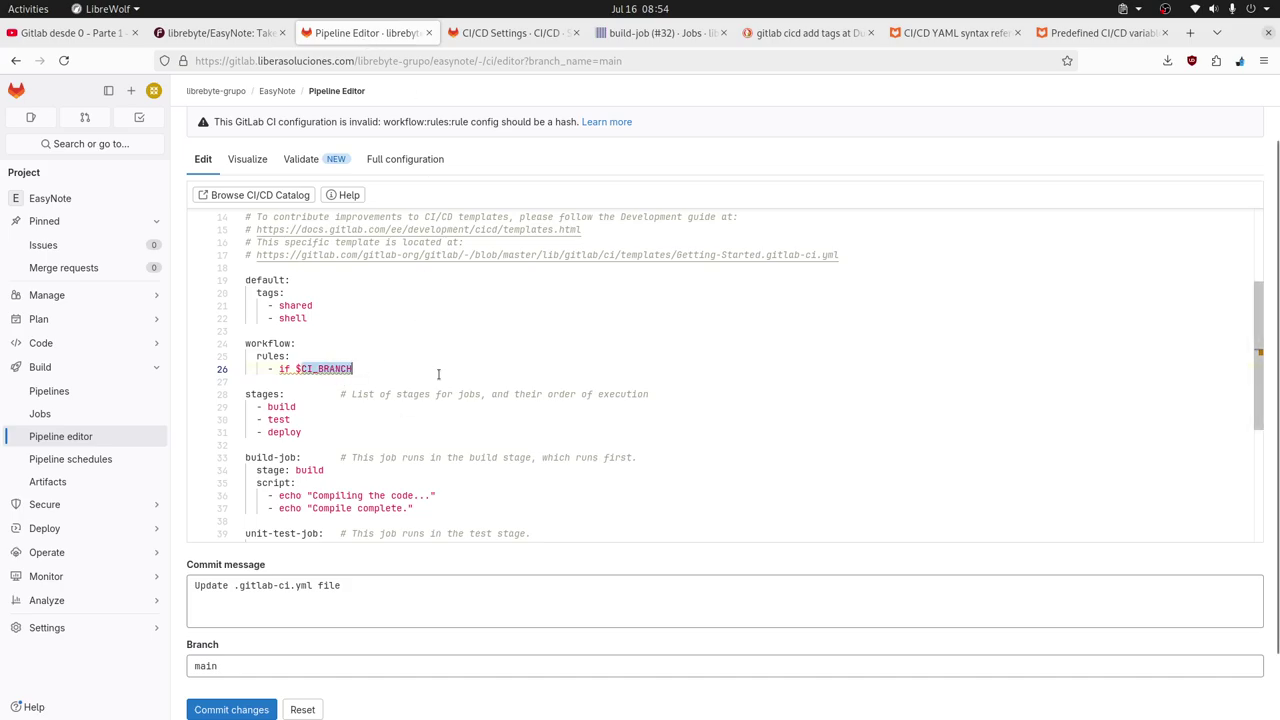
# Add the missing colon after if in the line 26 rule.
pyautogui.click(438, 374)
pyautogui.press('Left')
pyautogui.write(':')
pyautogui.press('Right')
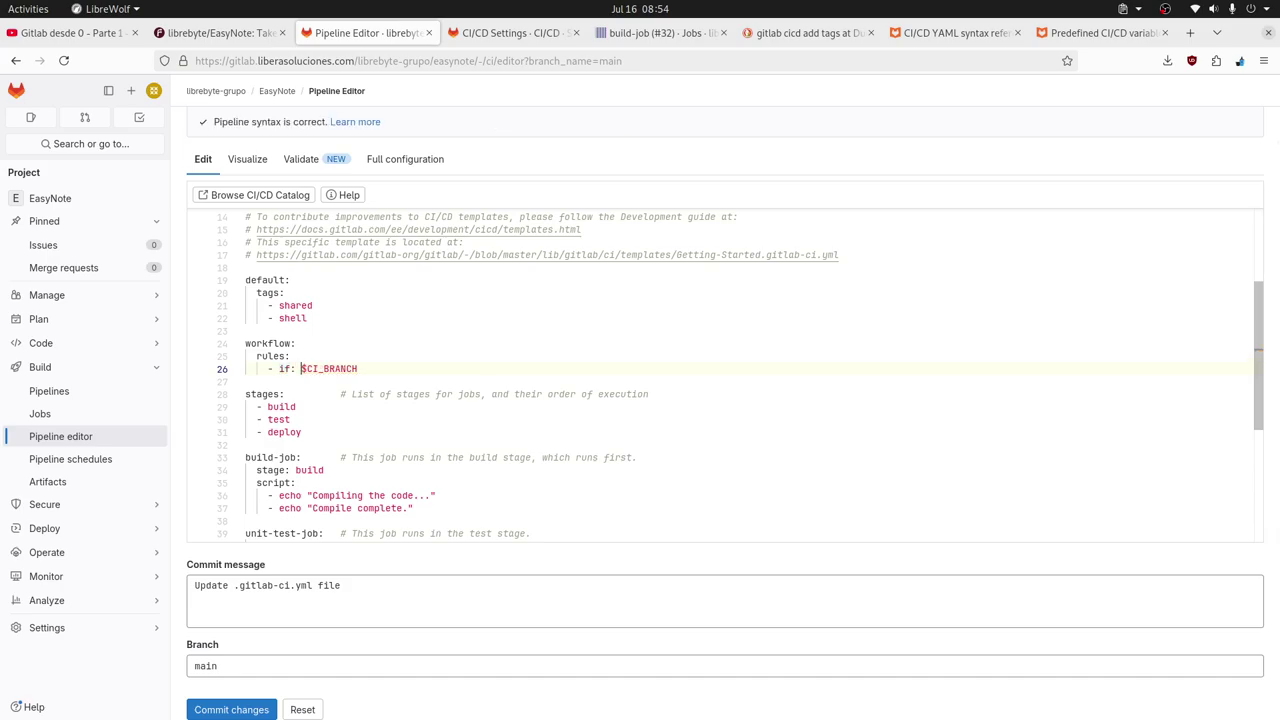
# Replace $CI_BRANCH with the pasted $CI_COMMIT_BRANCH and append == "main".
pyautogui.hotkey('shift', 'End')
pyautogui.press('BackSpace')
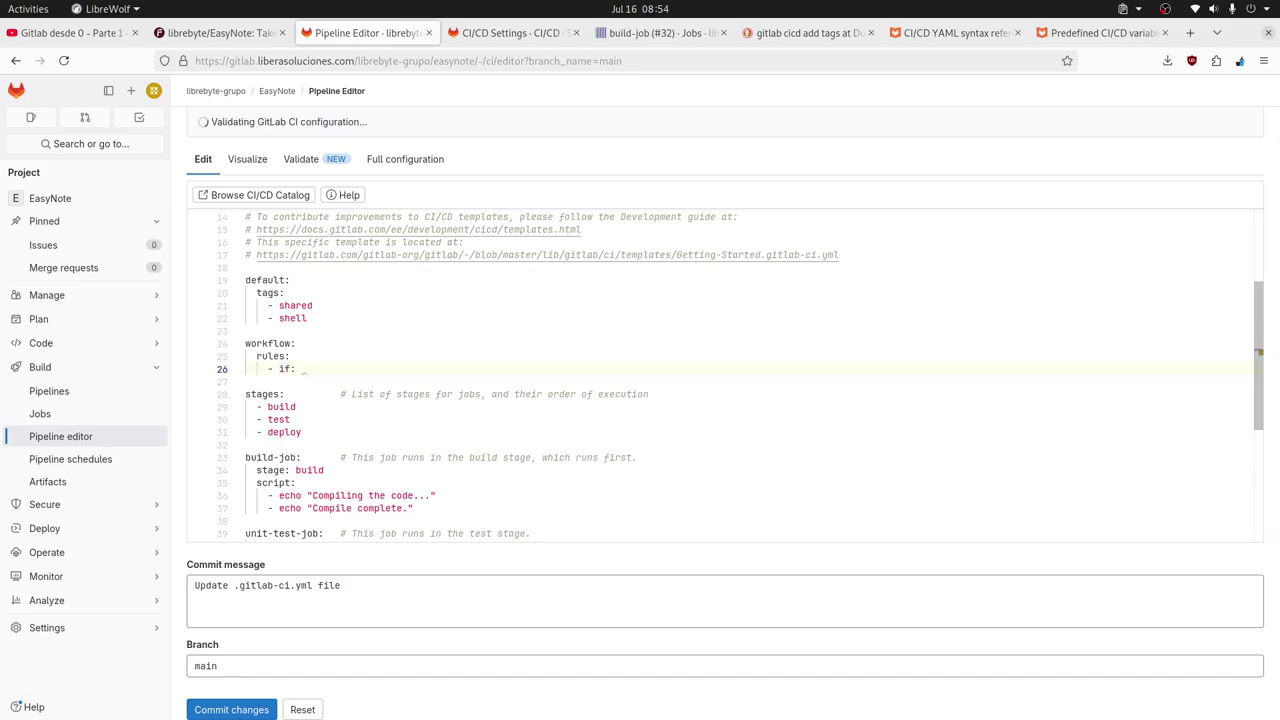
pyautogui.write('$CI_')
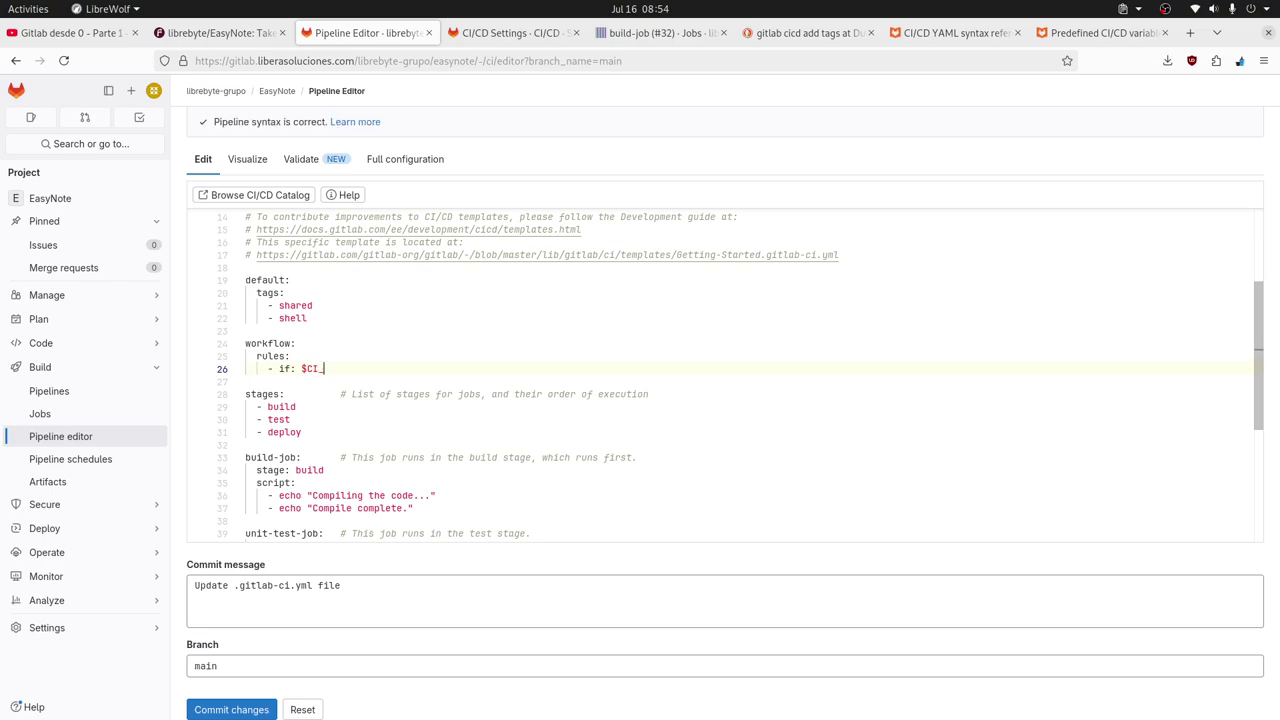
pyautogui.press('BackSpace')
pyautogui.press('BackSpace')
pyautogui.press('BackSpace')
pyautogui.hotkey('ctrl', 'v')
pyautogui.press('Left')
pyautogui.press('Left')
pyautogui.press('Left')
pyautogui.press('Left')
pyautogui.press('Left')
pyautogui.press('Left')
pyautogui.press('Left')
pyautogui.press('Left')
pyautogui.press('Left')
pyautogui.press('Left')
pyautogui.press('Left')
pyautogui.press('Left')
pyautogui.press('Left')
pyautogui.press('Left')
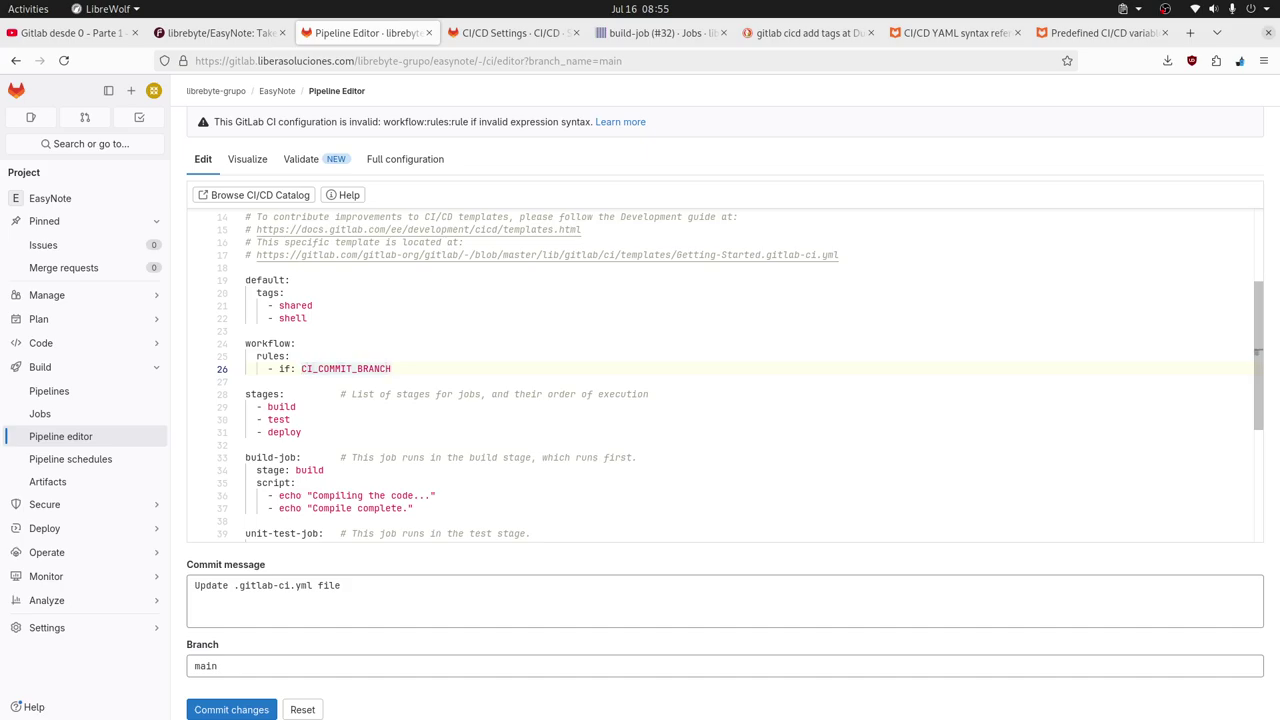
pyautogui.write('$')
pyautogui.press('Right')
pyautogui.press('Right')
pyautogui.press('Right')
pyautogui.press('Right')
pyautogui.press('Right')
pyautogui.press('Right')
pyautogui.press('Right')
pyautogui.press('Right')
pyautogui.press('Right')
pyautogui.press('Right')
pyautogui.press('Right')
pyautogui.press('Right')
pyautogui.press('Right')
pyautogui.press('Right')
pyautogui.press('Right')
pyautogui.press('Right')
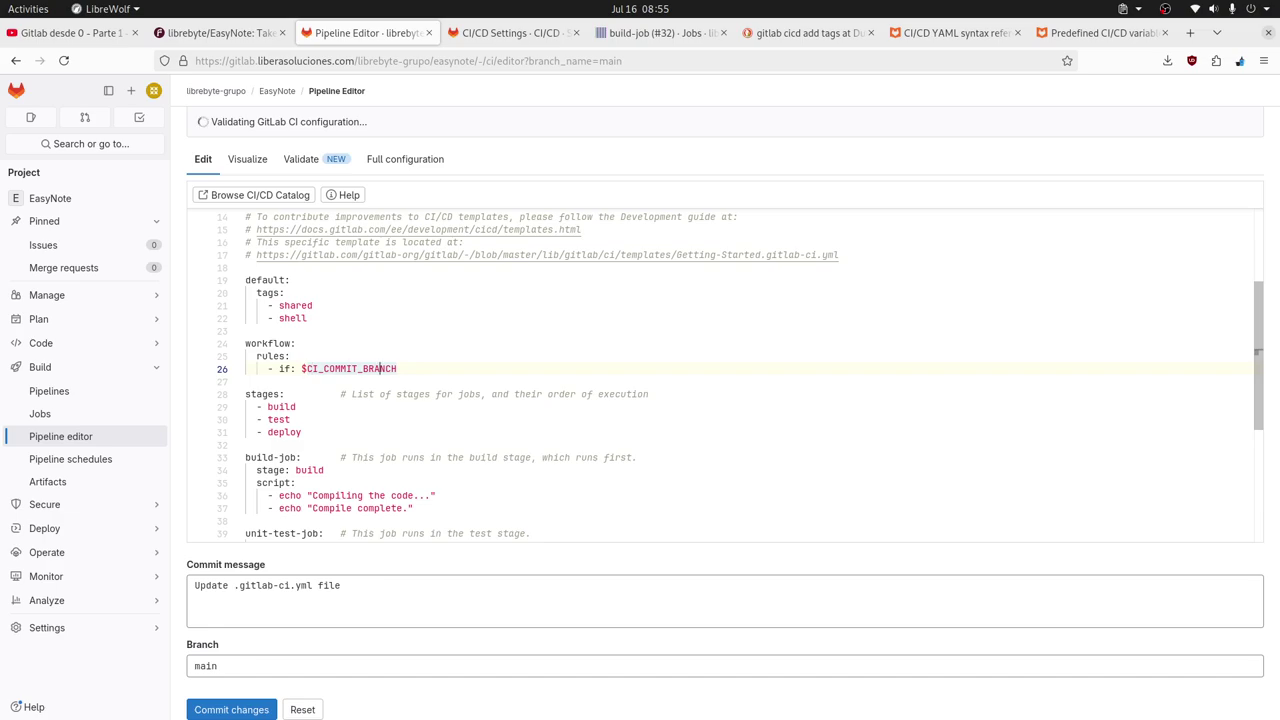
pyautogui.write('== ""')
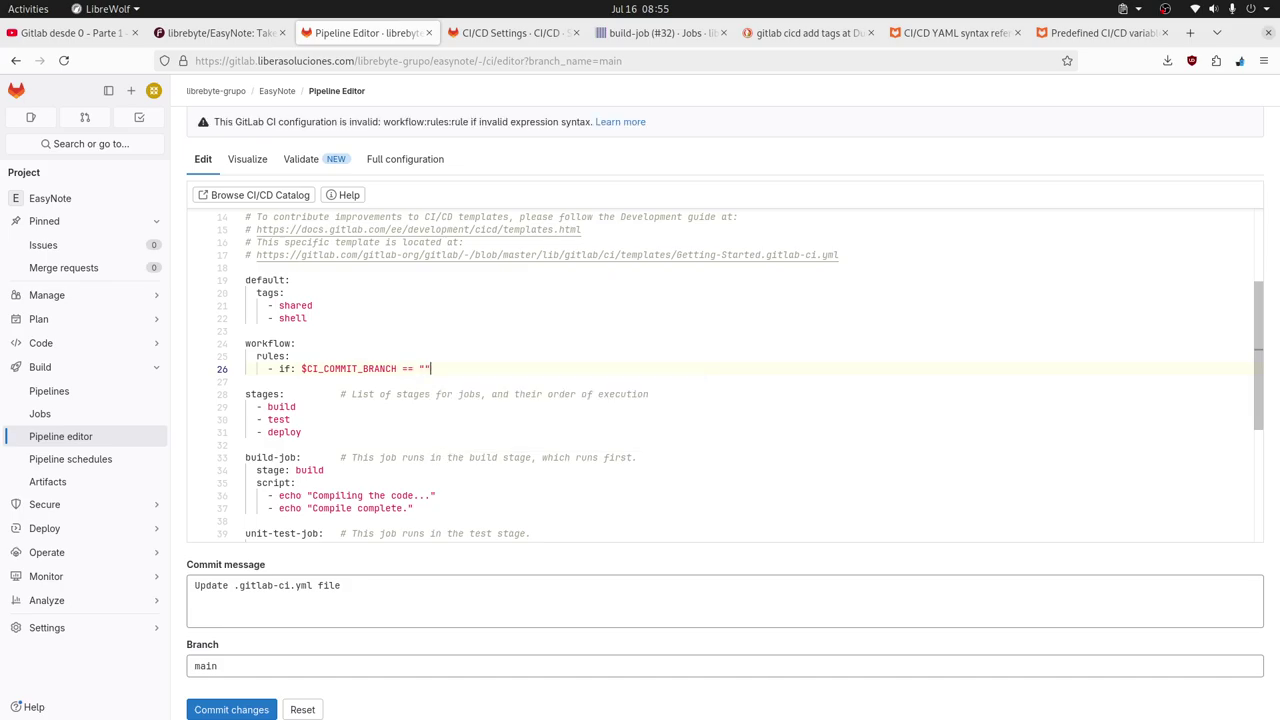
pyautogui.write('main')
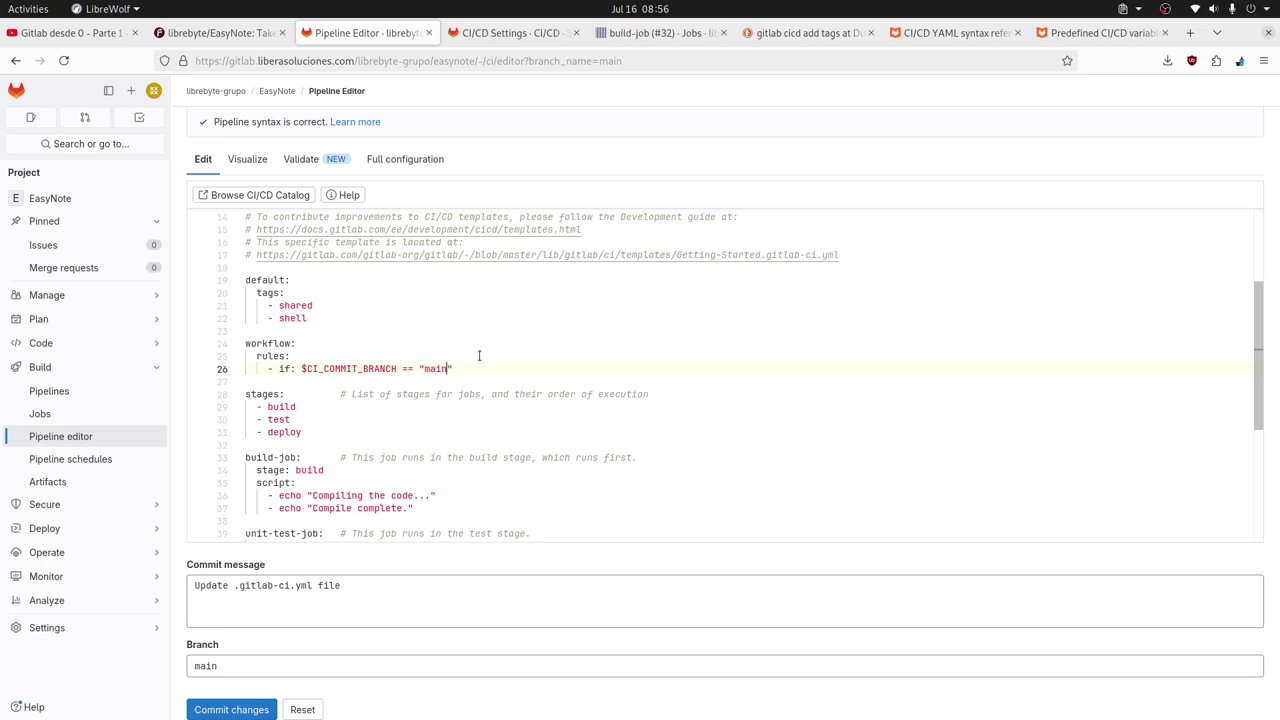
# Delete the template's header comment lines 1–17 and the leftover empty first line.
pyautogui.moveTo(246, 343); pyautogui.dragTo(293, 343)
pyautogui.click(251, 356)
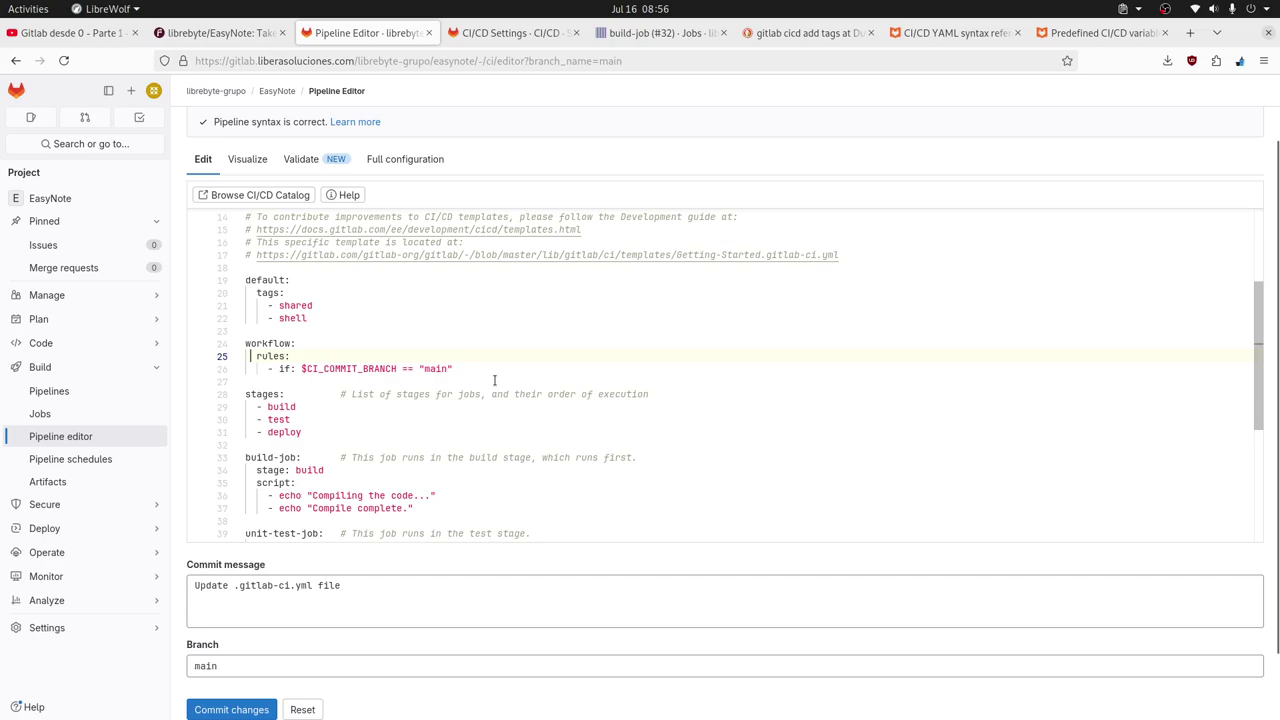
pyautogui.click(430, 331)
pyautogui.scroll(2, 548, 367)
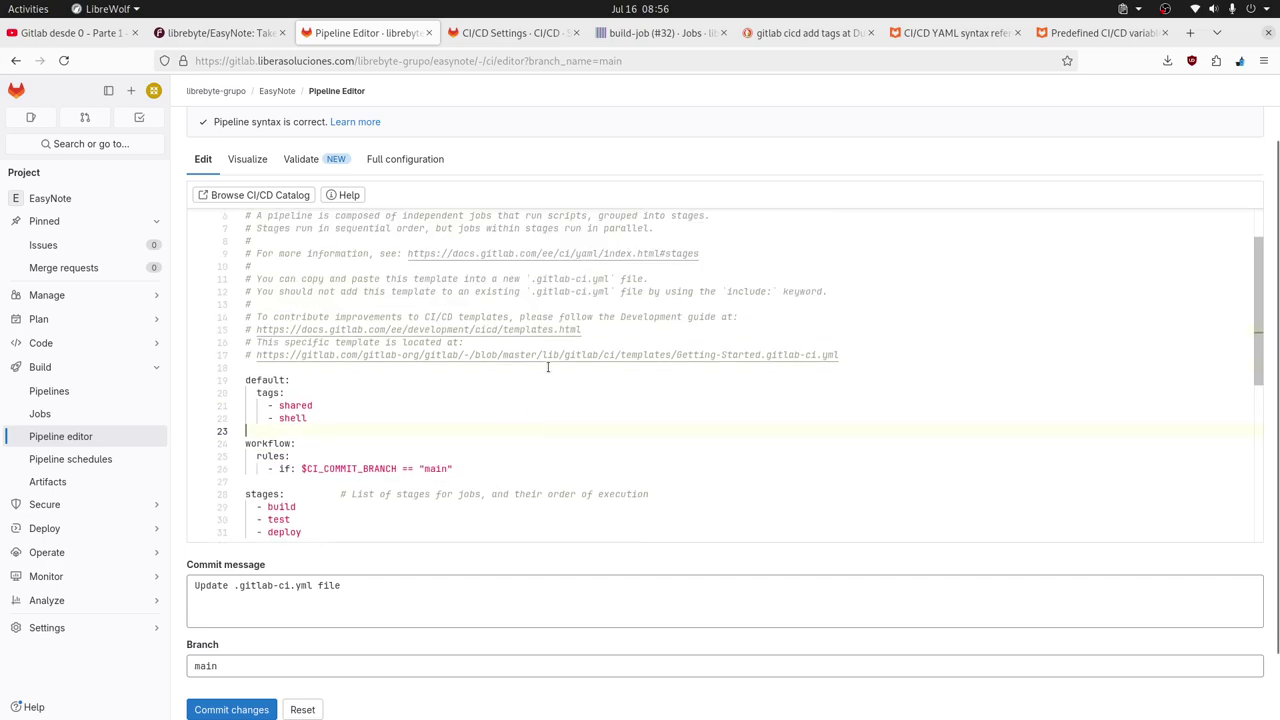
pyautogui.click(828, 368)
pyautogui.scroll(3, 800, 375)
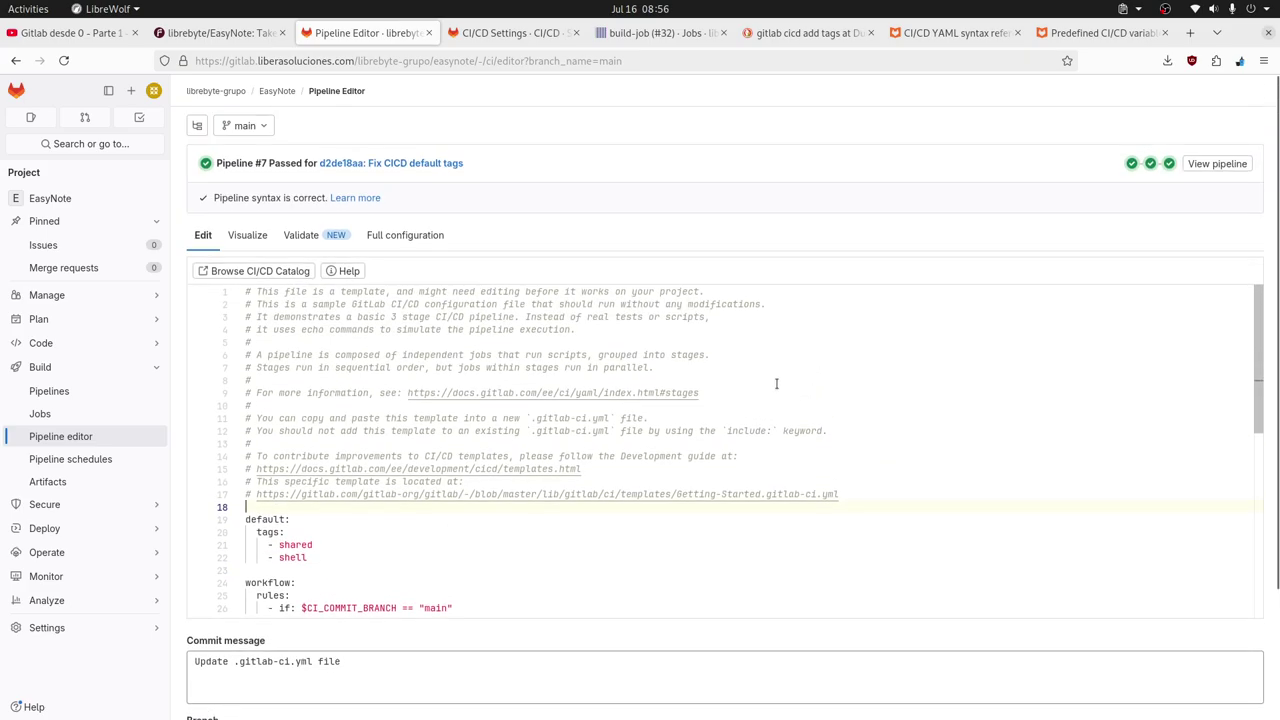
pyautogui.click(915, 494)
pyautogui.moveTo(855, 501); pyautogui.dragTo(245, 288)
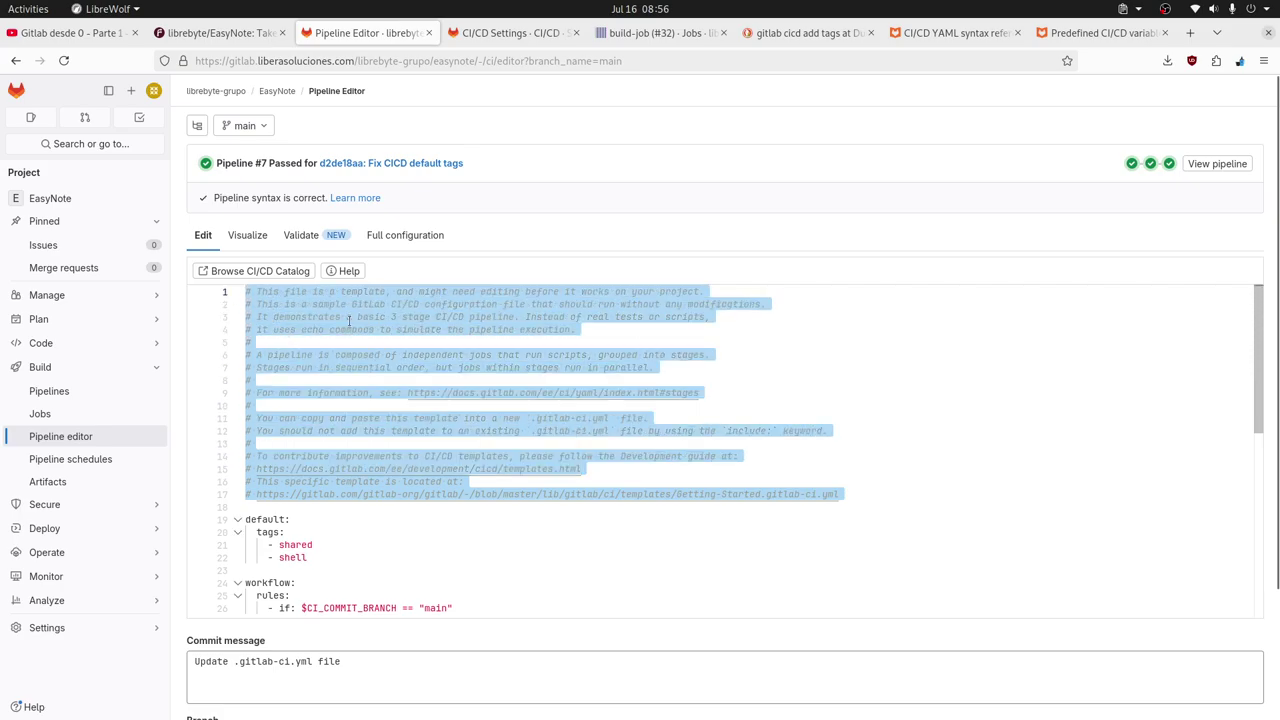
pyautogui.scroll(-3, 831, 399)
pyautogui.scroll(2, 831, 399)
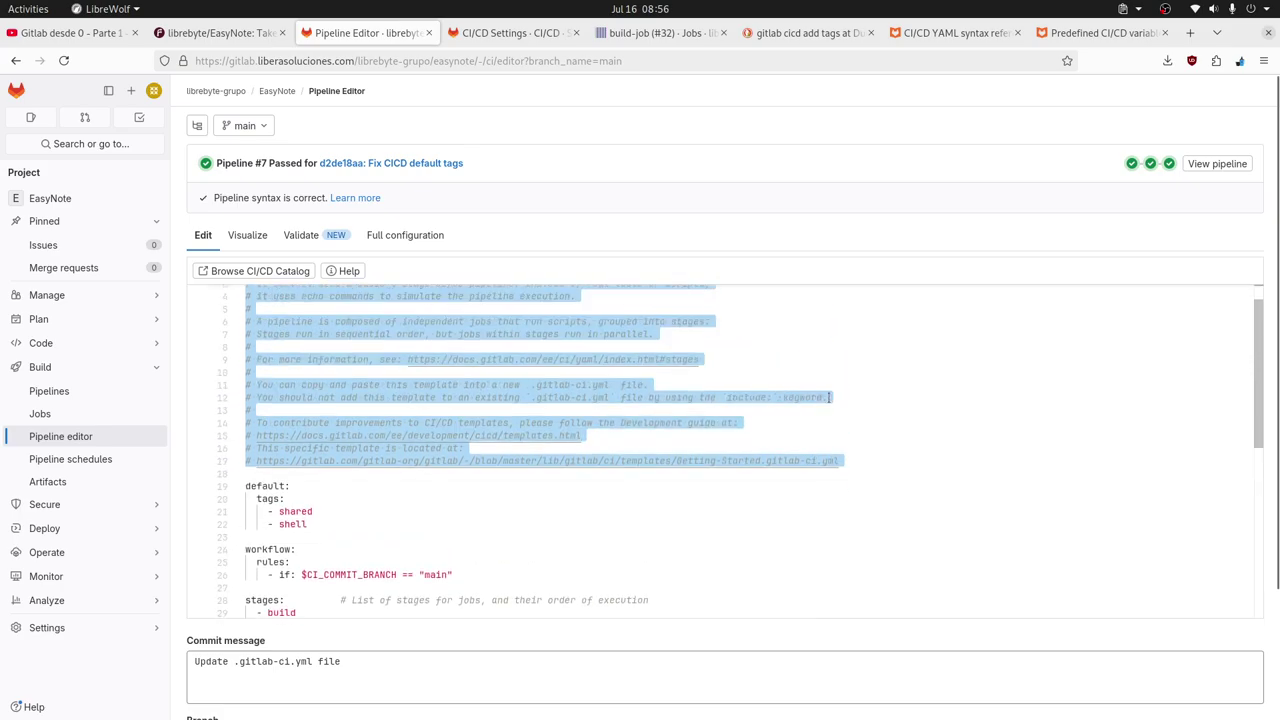
pyautogui.press('Delete')
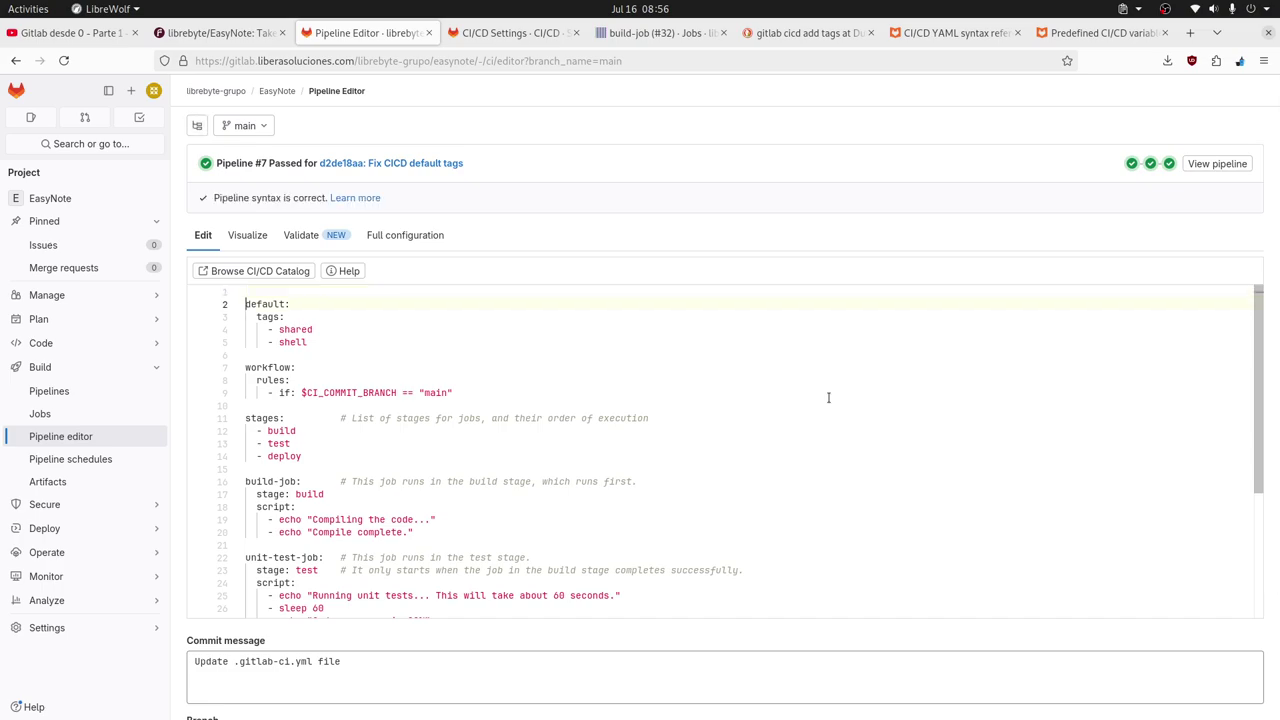
pyautogui.press('Down')
pyautogui.press('BackSpace')
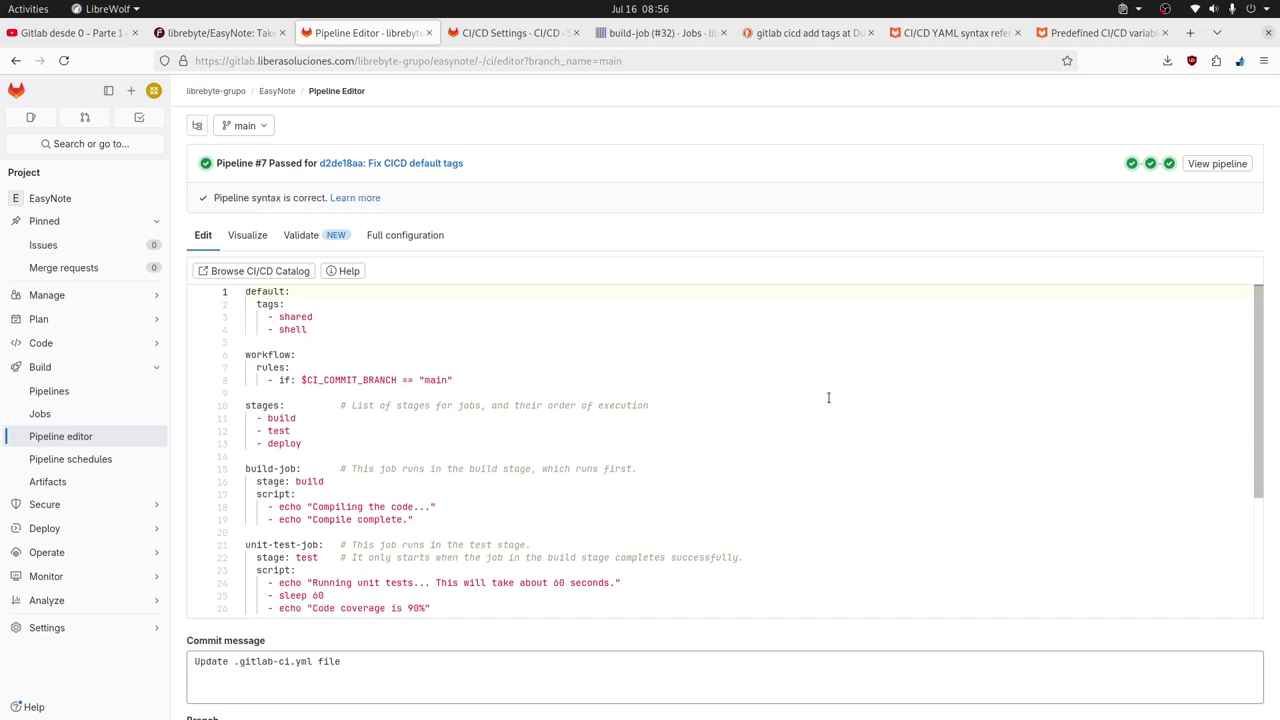
# Remove the build and test entries from the stages list, leaving only deploy.
pyautogui.scroll(-1, 828, 397)
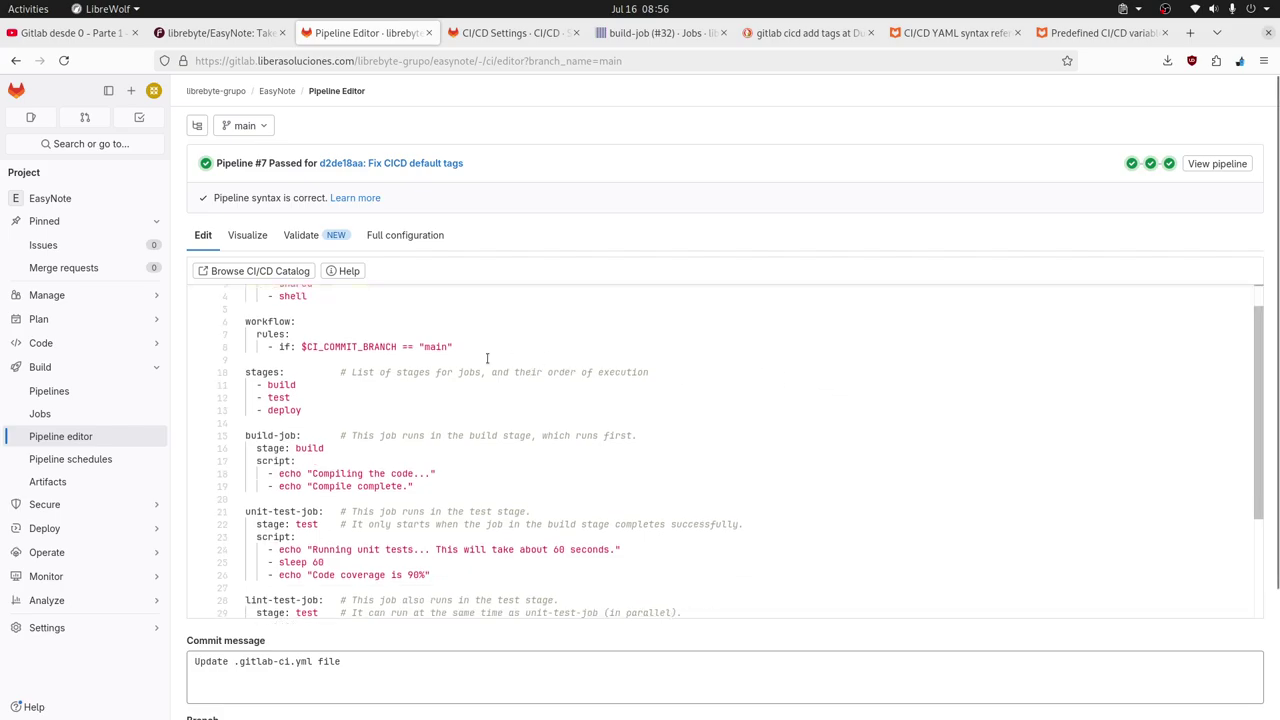
pyautogui.click(262, 397)
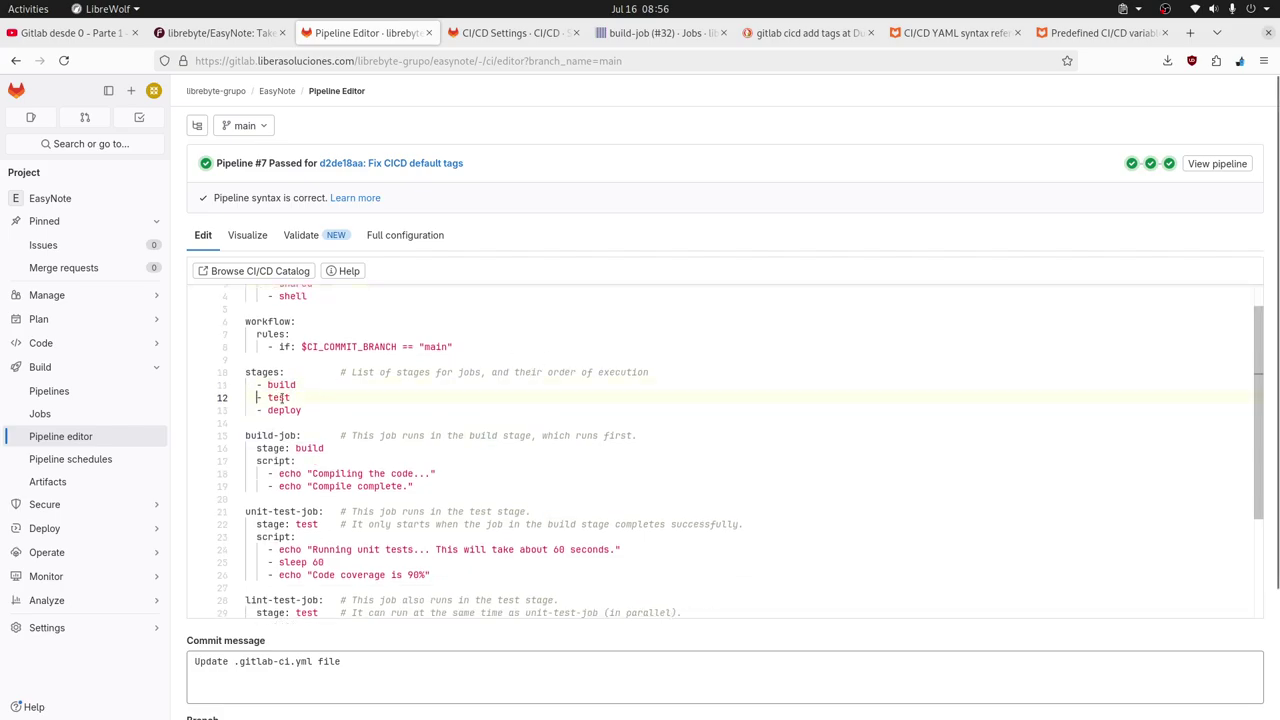
pyautogui.moveTo(308, 401); pyautogui.dragTo(260, 392)
pyautogui.press('BackSpace')
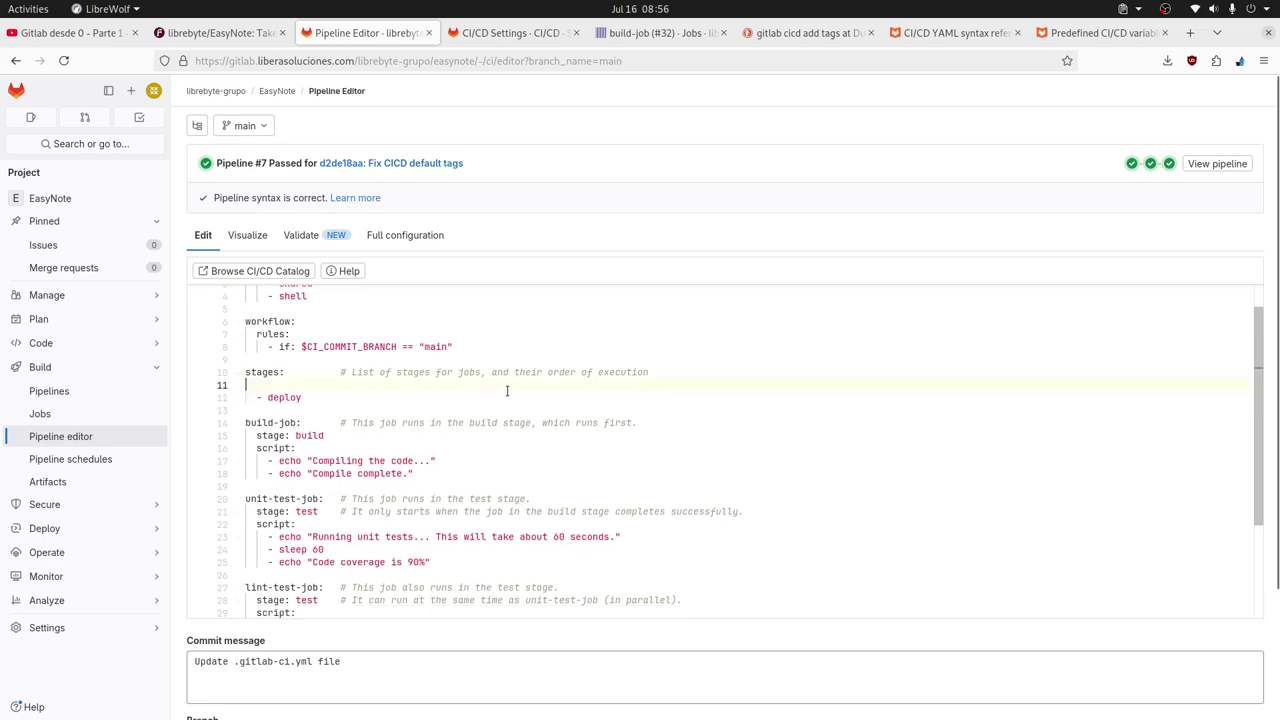
pyautogui.press('BackSpace')
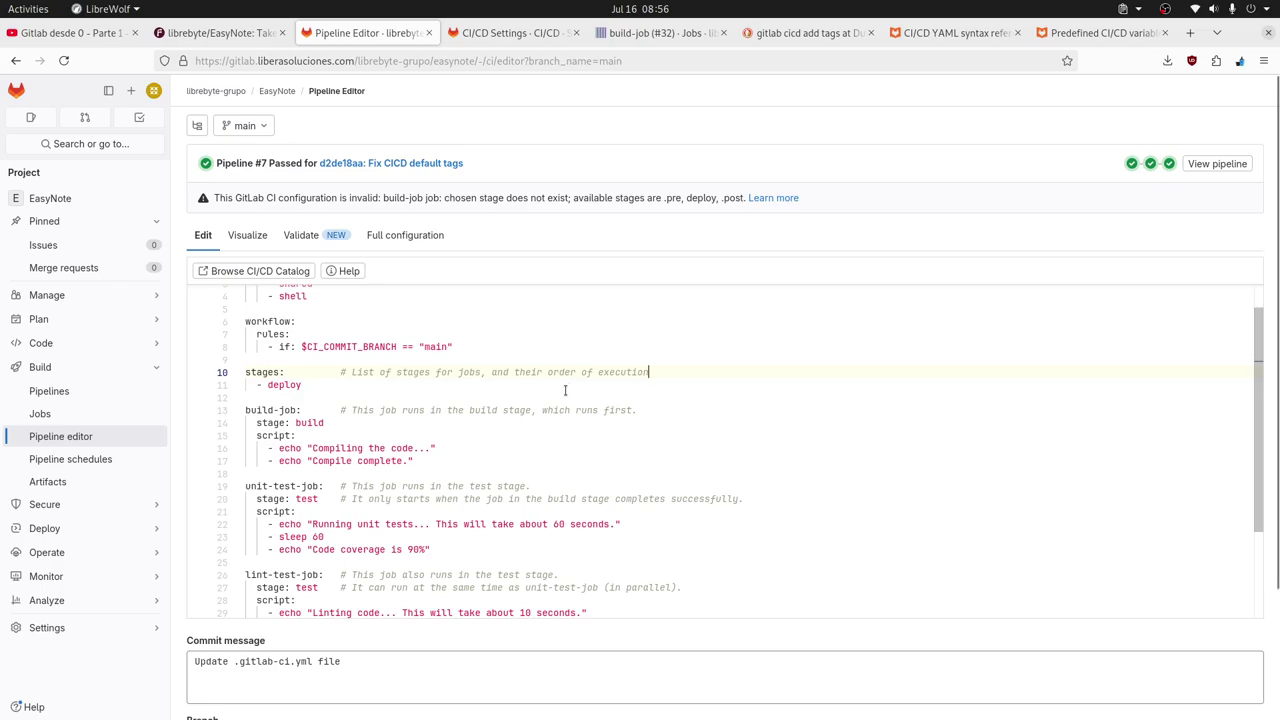
# Delete build-job, unit-test-job and lint-test-job, leaving a blank line before deploy-job.
pyautogui.click(247, 410)
pyautogui.scroll(-3, 588, 490)
pyautogui.scroll(-2, 586, 490)
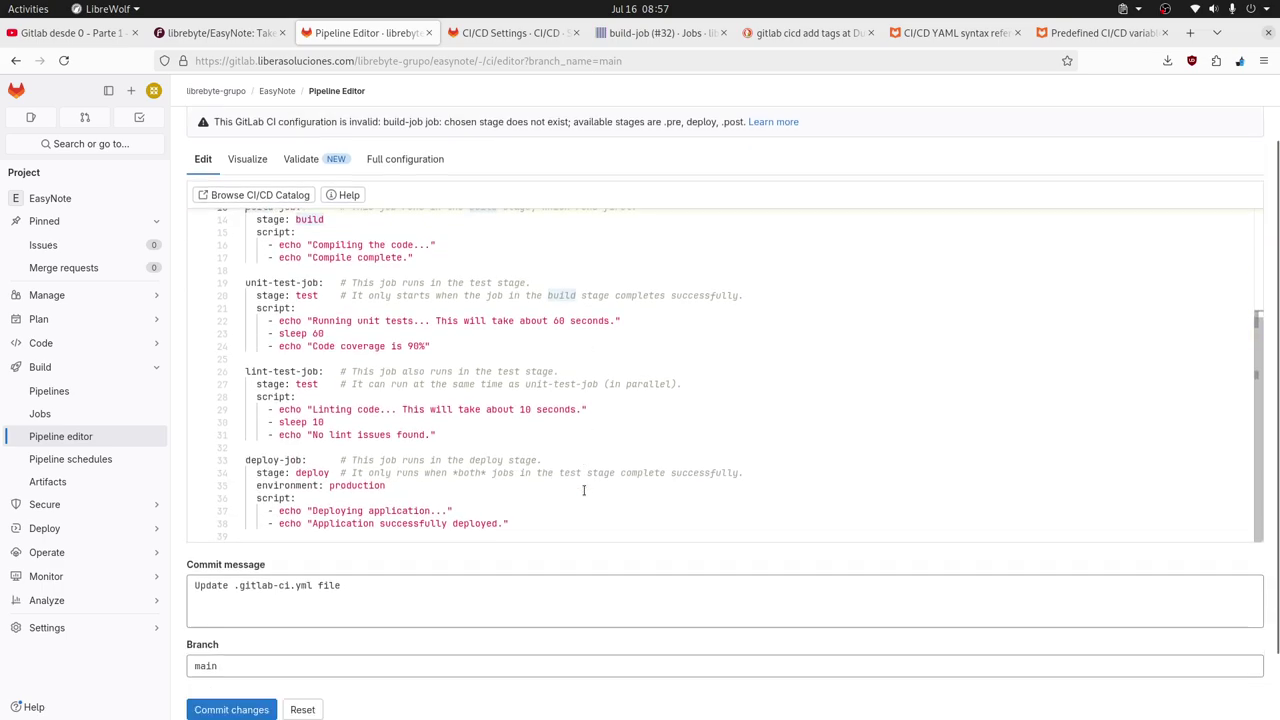
pyautogui.keyDown('shift'); pyautogui.click(510, 447); pyautogui.keyUp('shift')
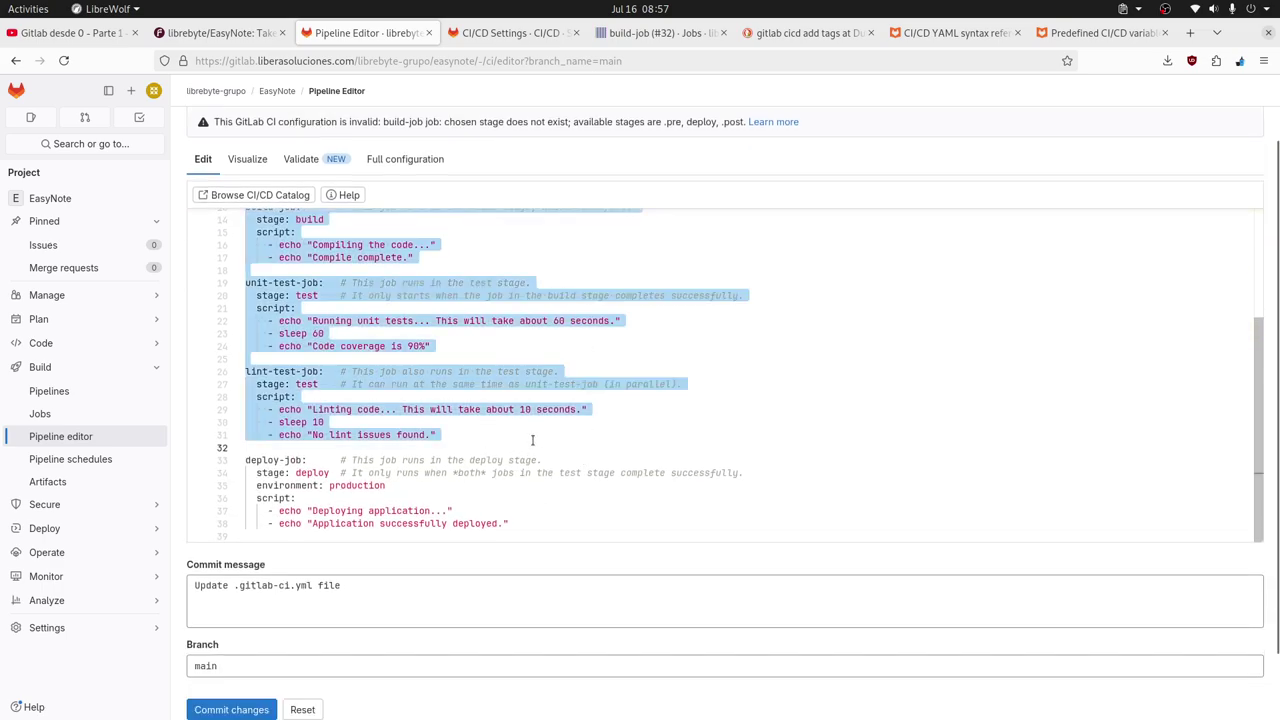
pyautogui.press('Delete')
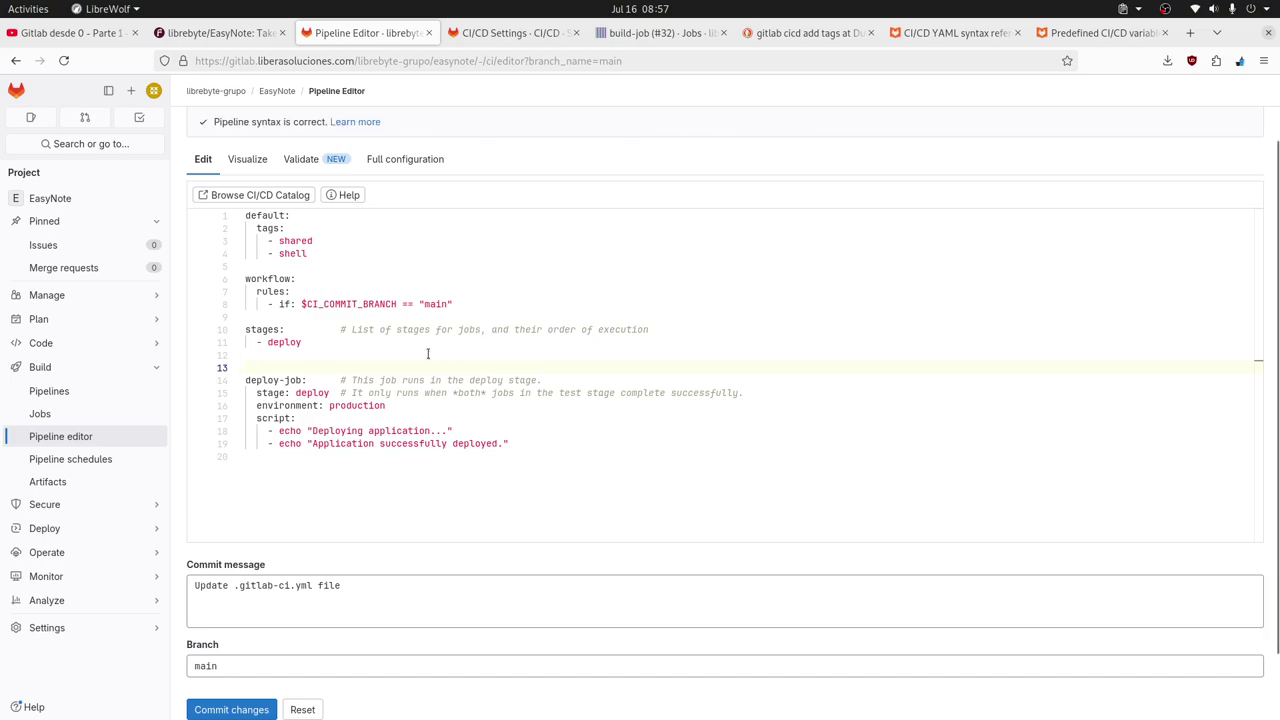
pyautogui.press('Return')
pyautogui.press('Up')
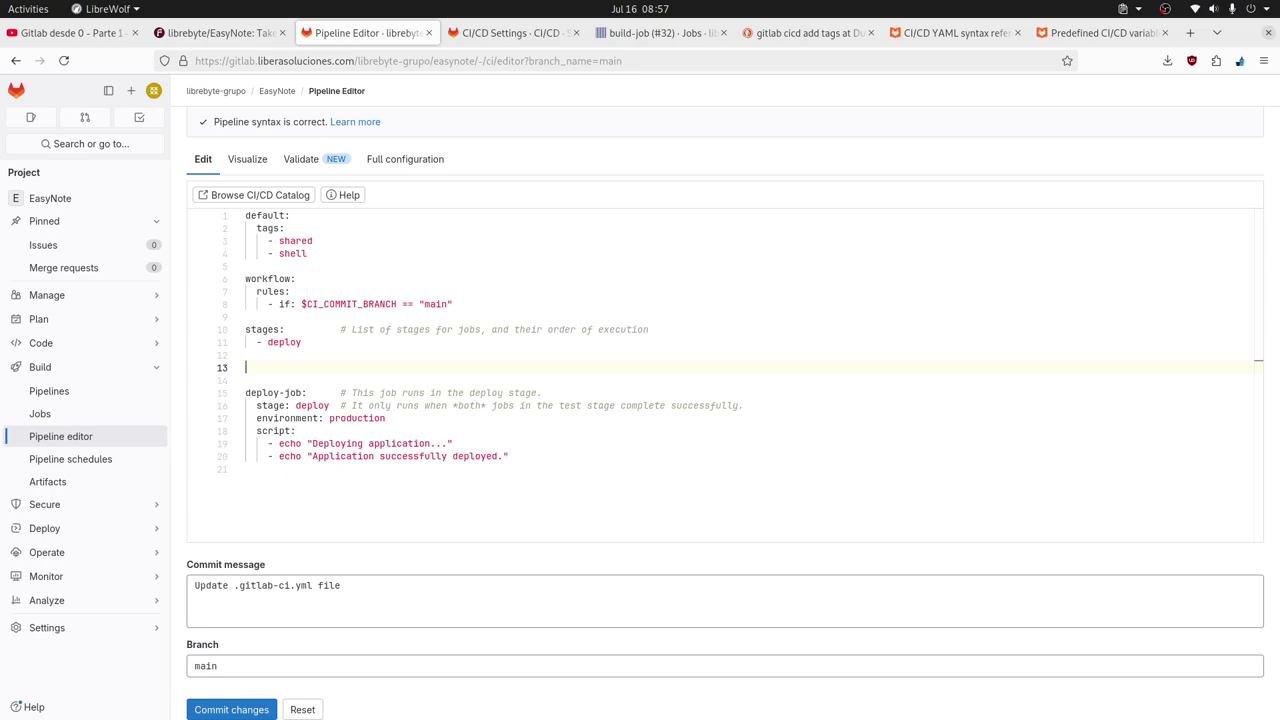
# Add a prebuild-job entry with 'stage: .pre' above deploy-job.
pyautogui.write('prebui')
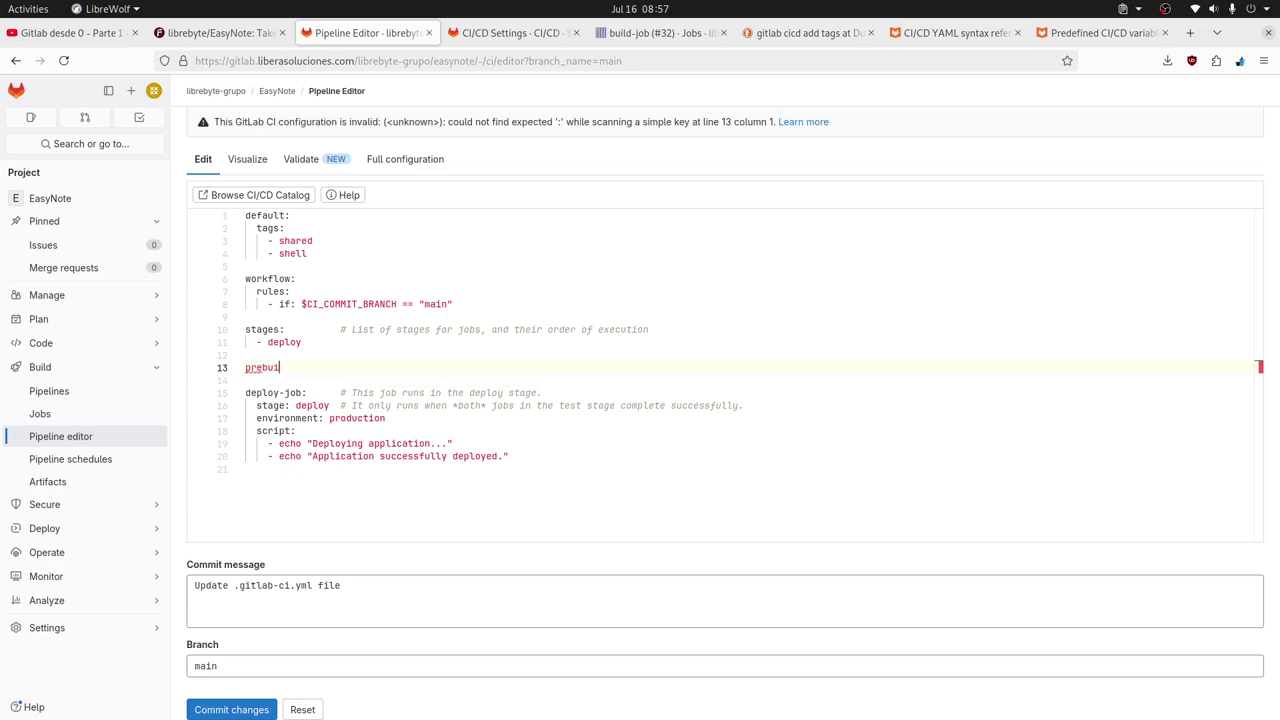
pyautogui.write('ld-job:')
pyautogui.press('Return')
pyautogui.write('st')
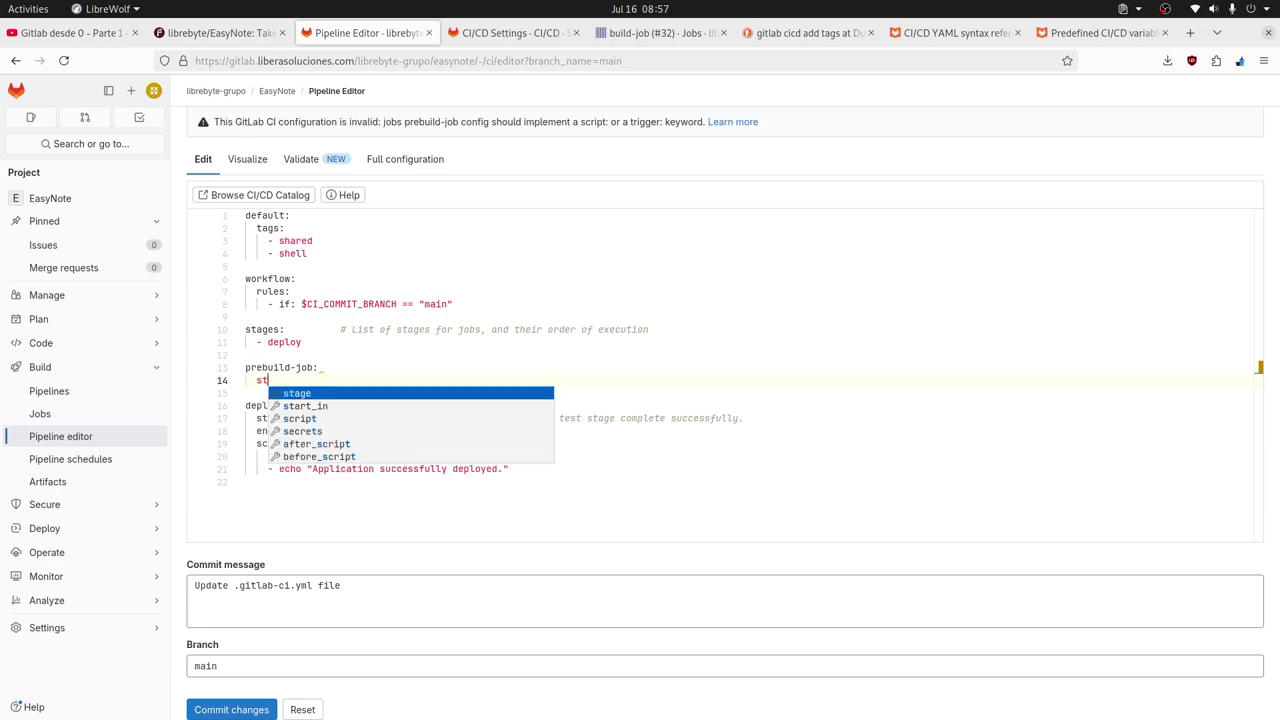
pyautogui.write('a')
pyautogui.press('Return')
pyautogui.write('.p')
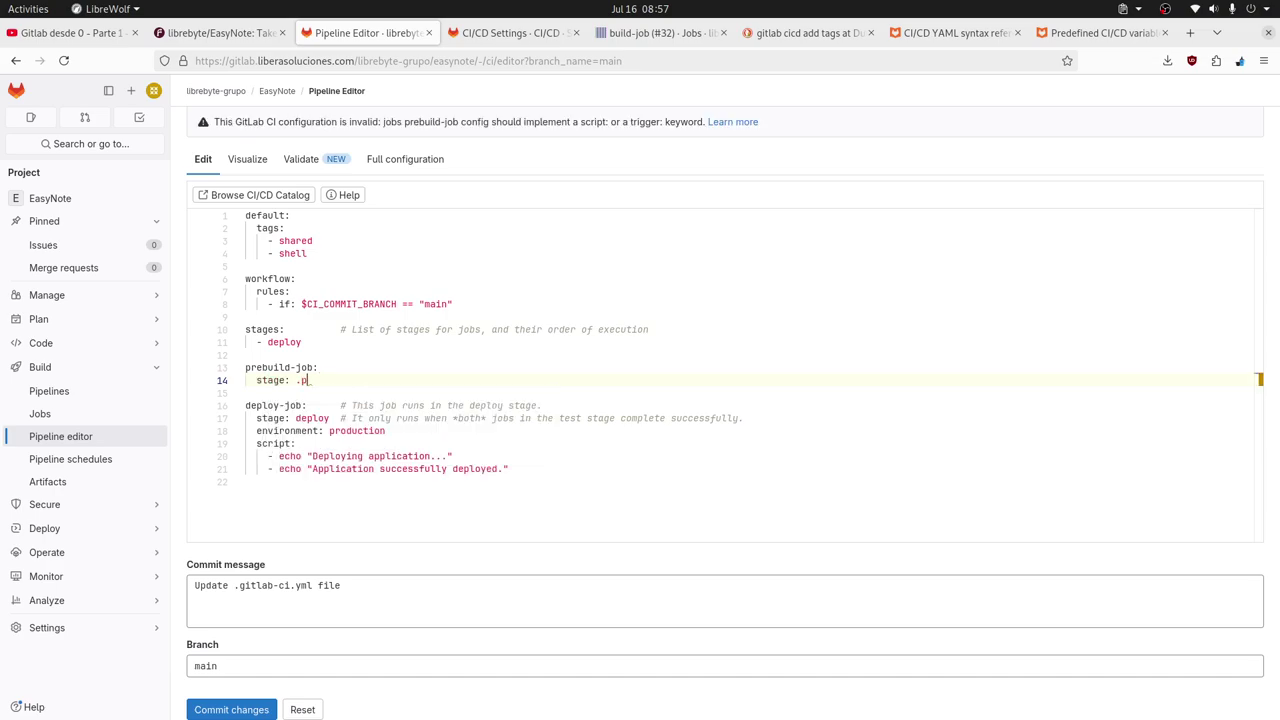
pyautogui.write('re')
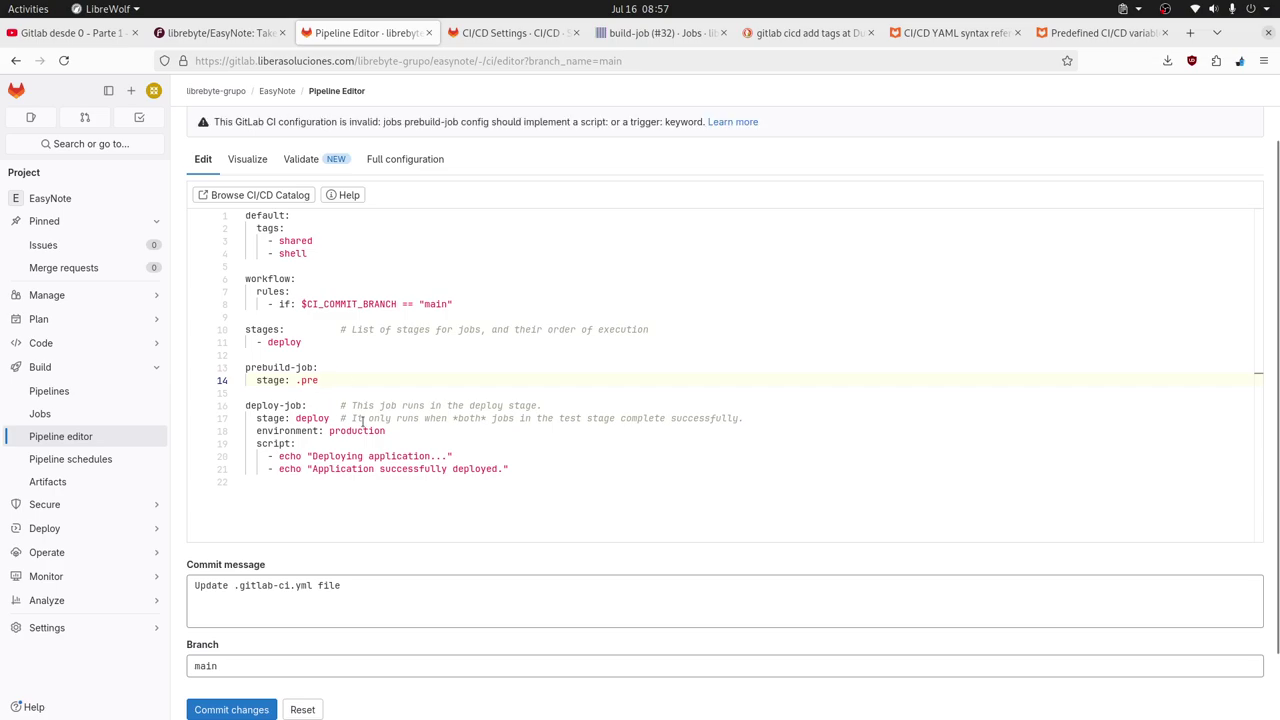
pyautogui.click(425, 418)
pyautogui.click(280, 381)
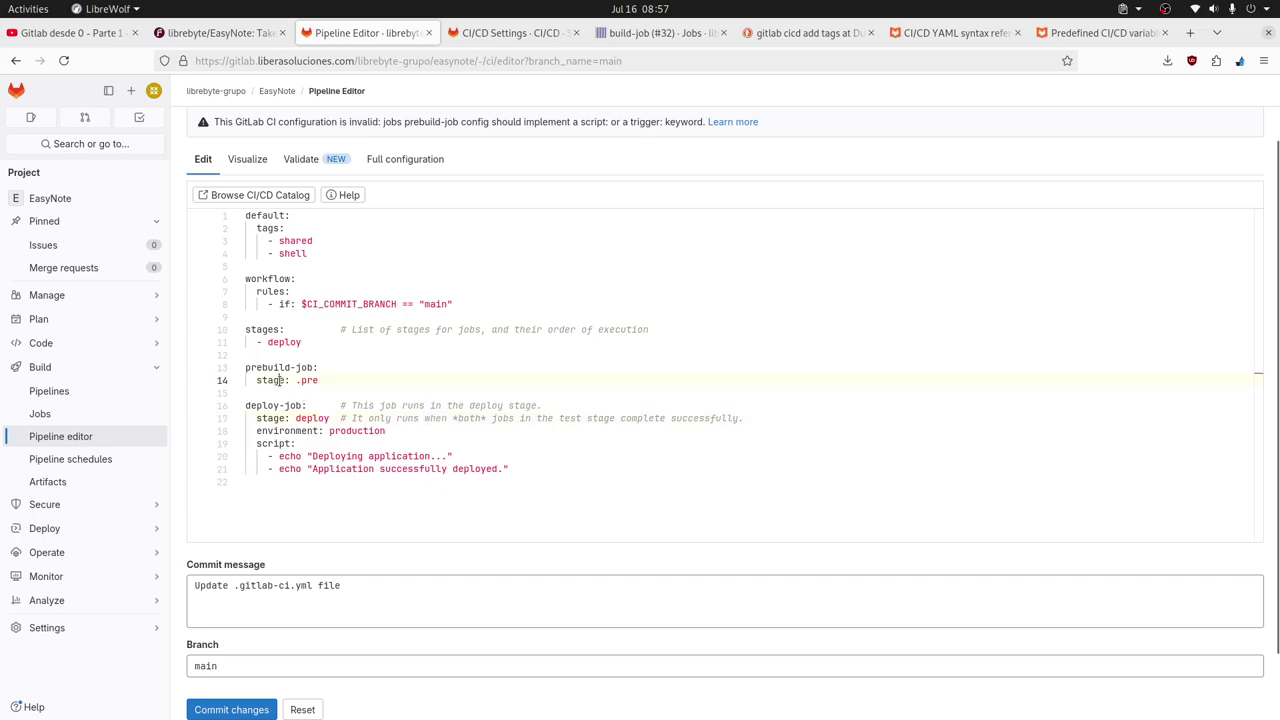
pyautogui.click(403, 370)
pyautogui.click(348, 382)
# Give prebuild-job a script: block containing deploy-job's two echo commands.
pyautogui.press('Return')
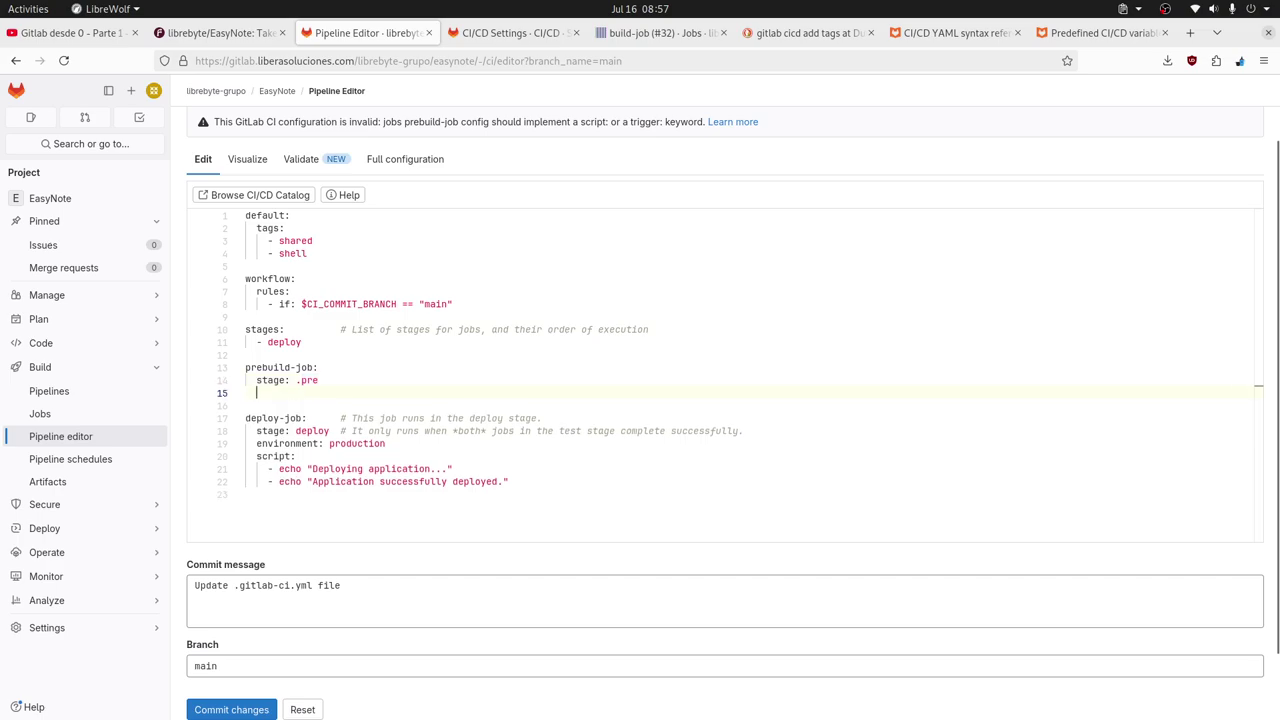
pyautogui.write('script')
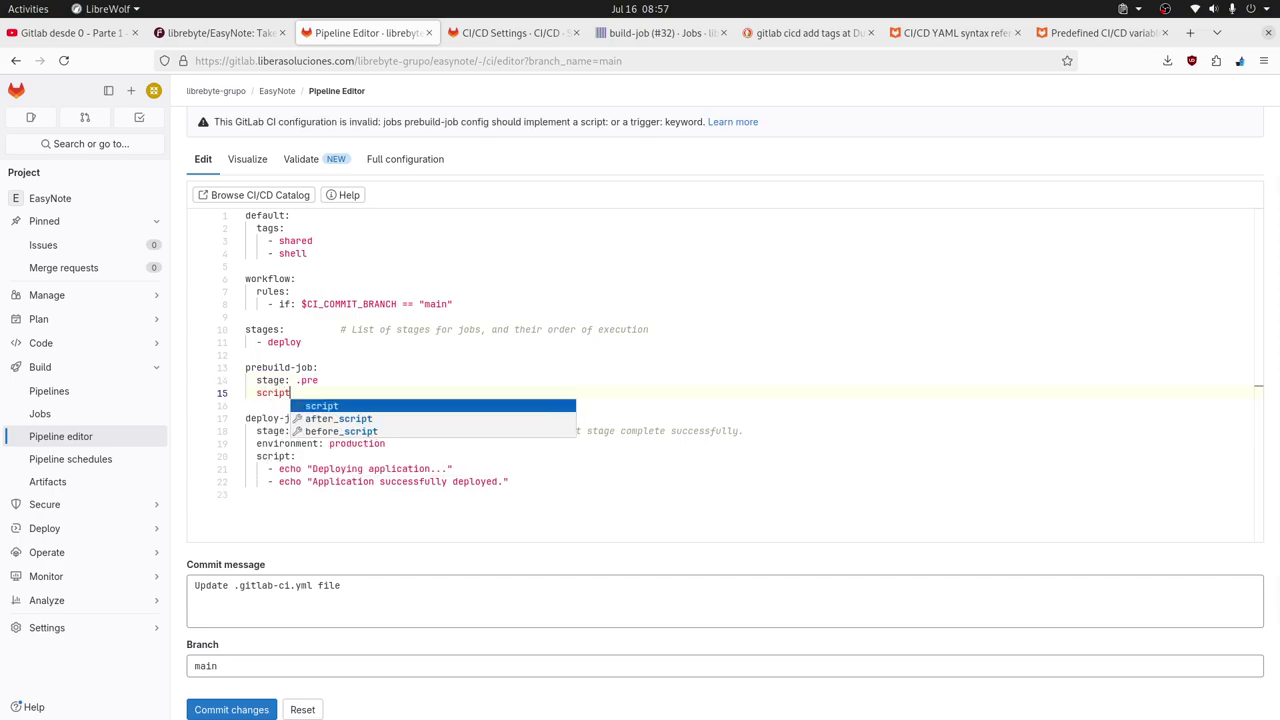
pyautogui.press('Escape')
pyautogui.write(':')
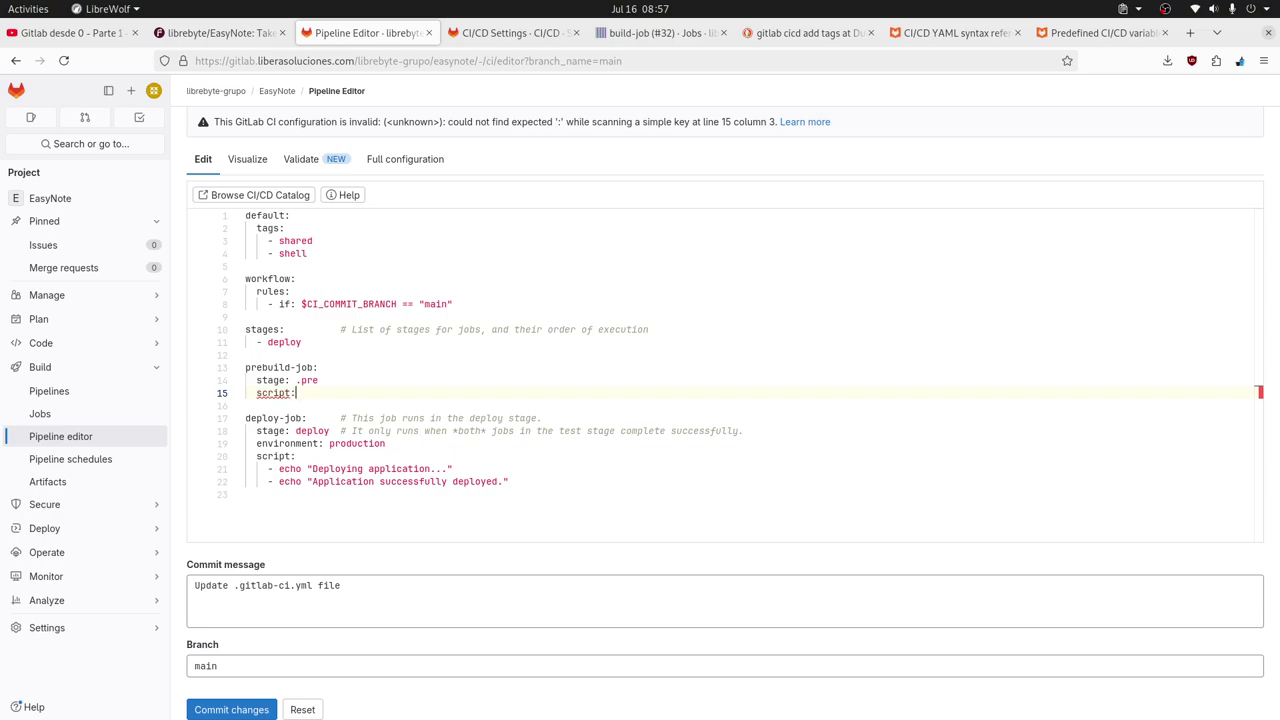
pyautogui.press('Return')
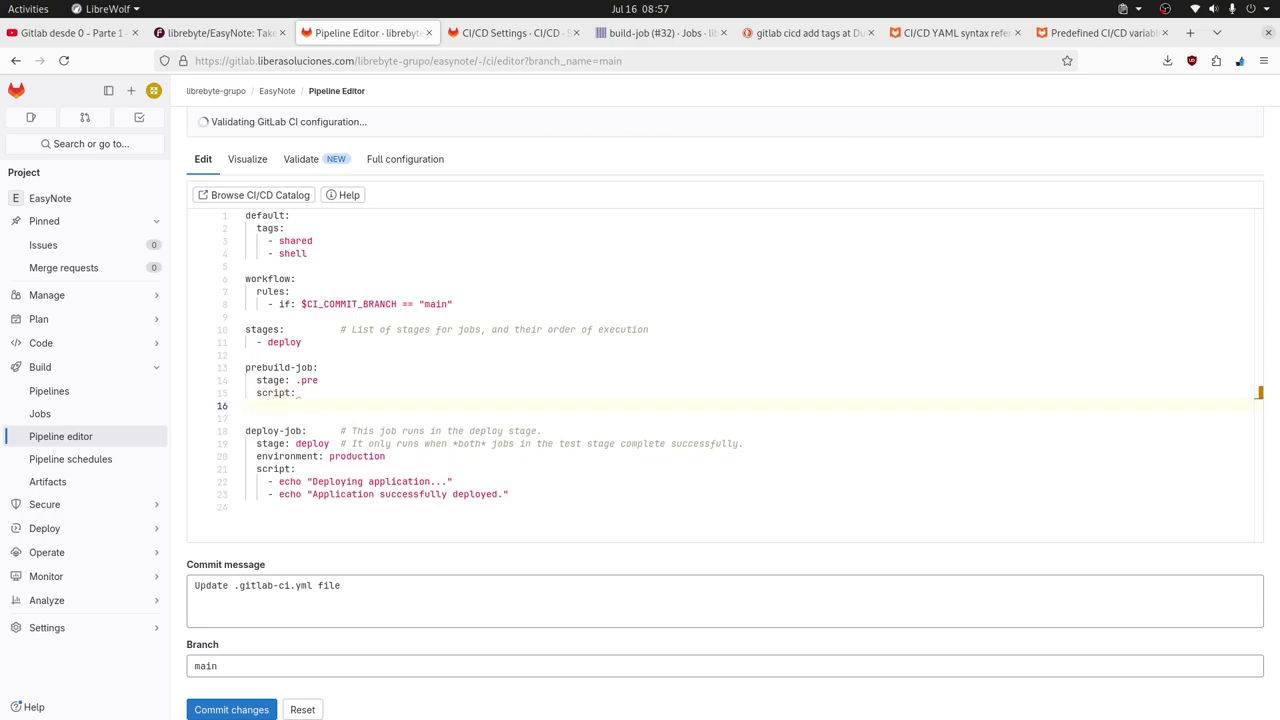
pyautogui.click(260, 481)
pyautogui.keyDown('shift'); pyautogui.click(563, 493); pyautogui.keyUp('shift')
pyautogui.hotkey('ctrl', 'c')
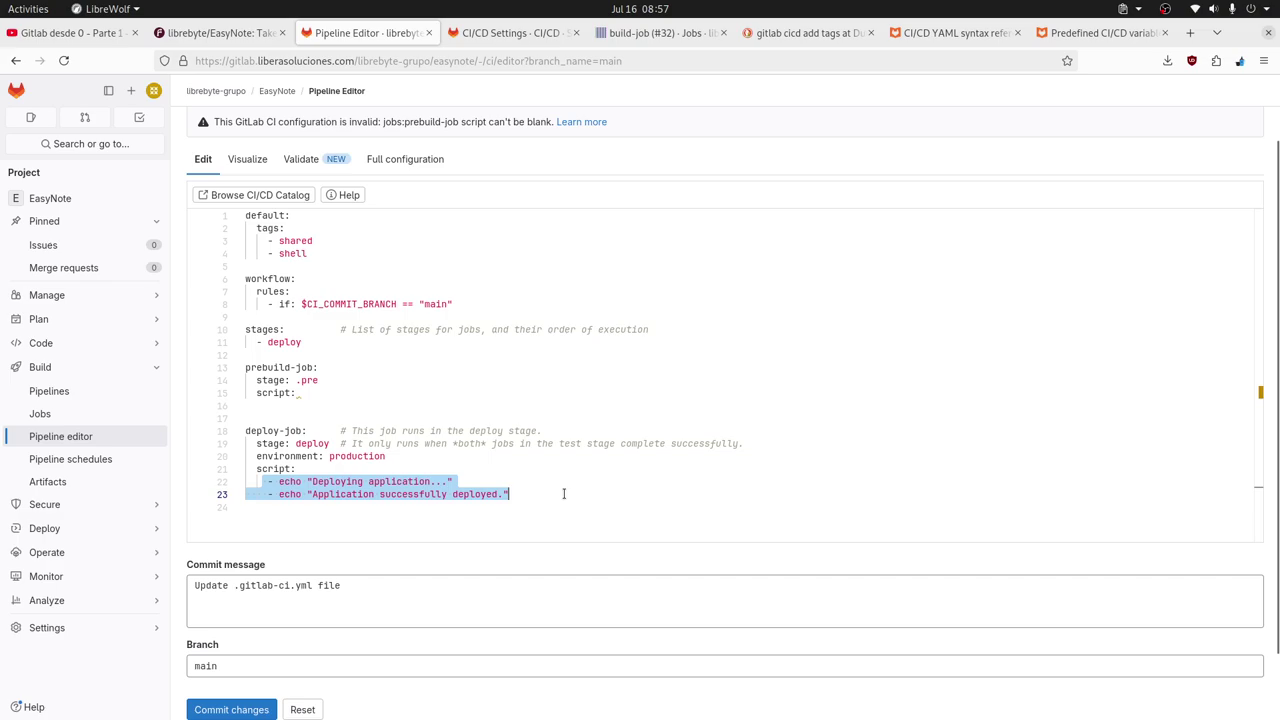
pyautogui.click(312, 408)
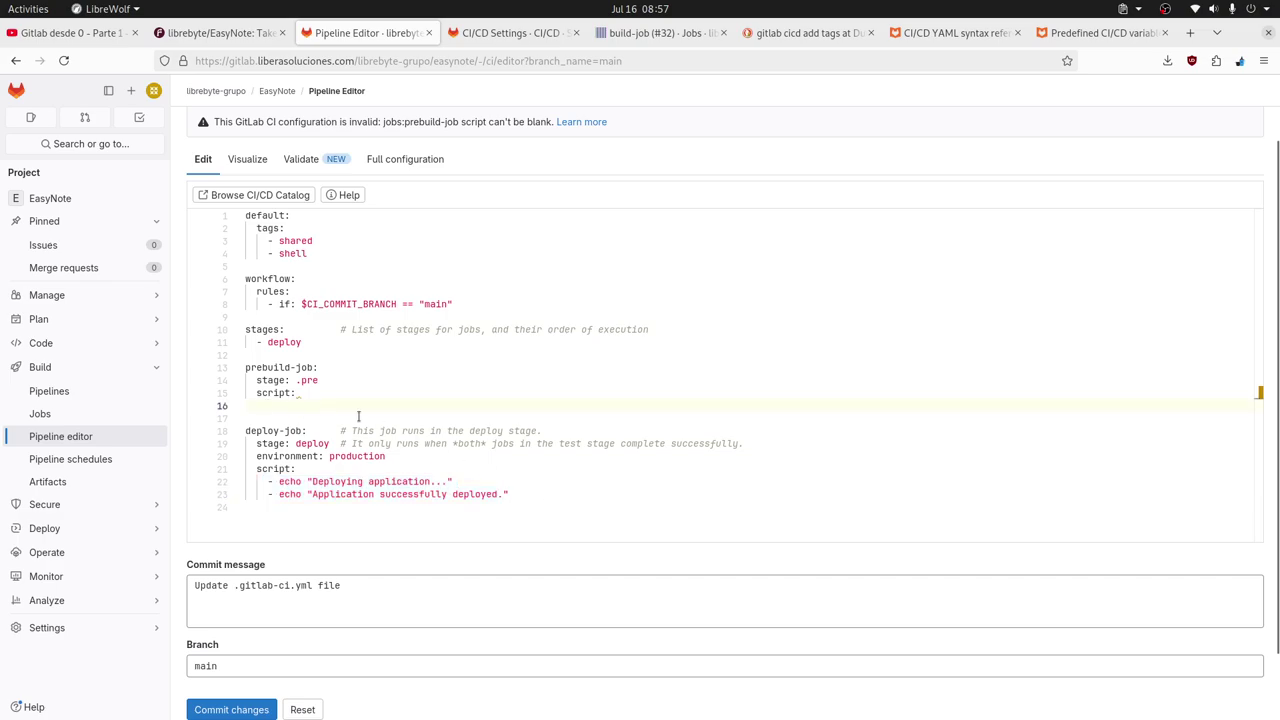
pyautogui.hotkey('ctrl', 'v')
# Change the first echo's 'Deploying' text to 'Prebuild application...'.
pyautogui.doubleClick(340, 405)
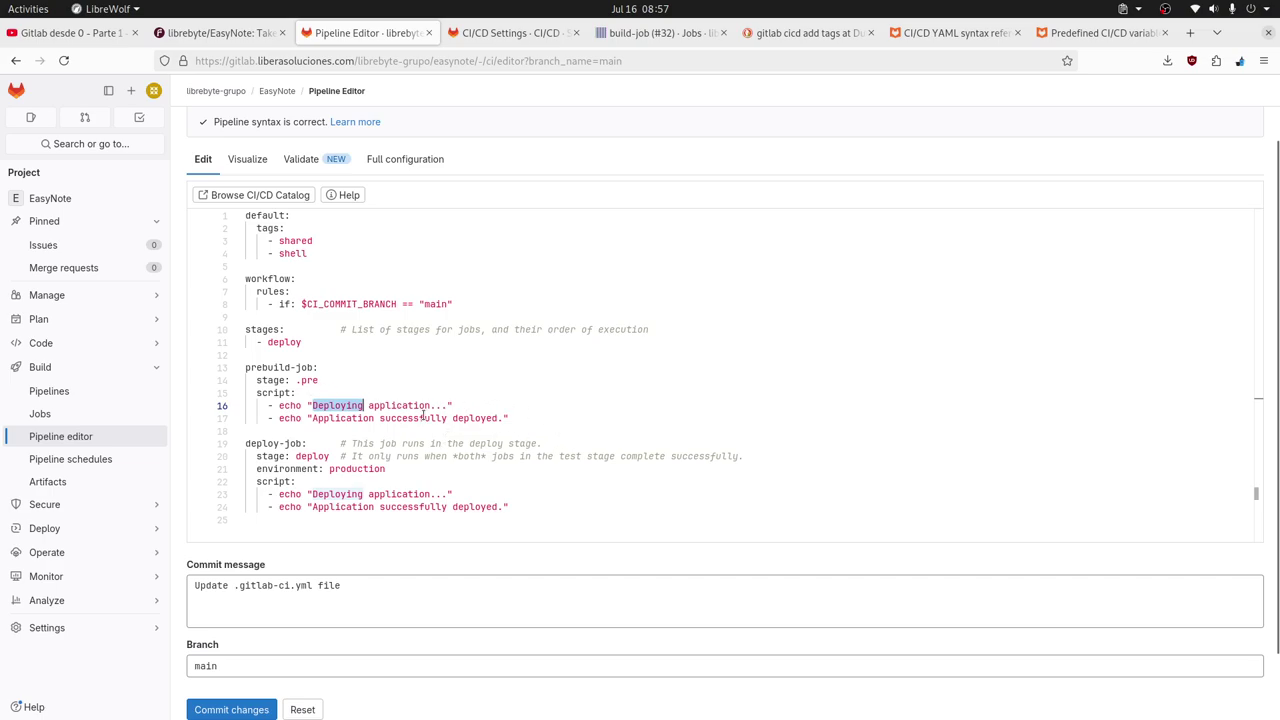
pyautogui.write('prebuil')
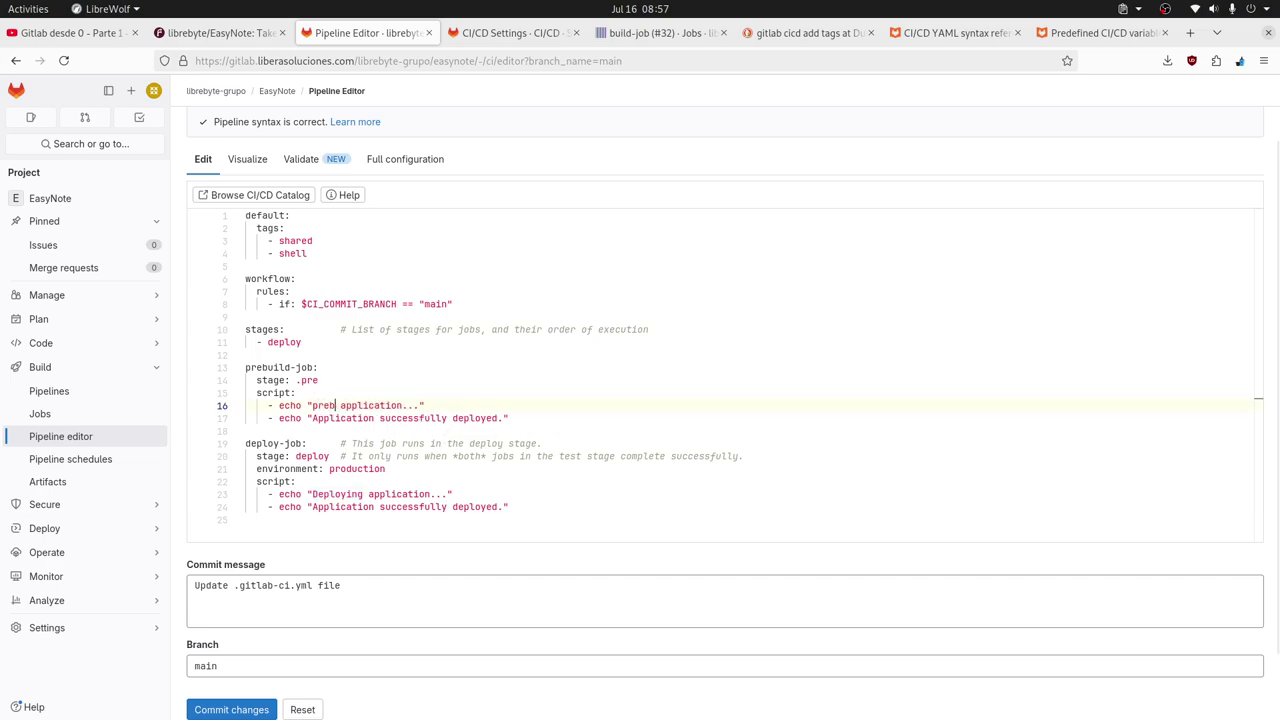
pyautogui.write('d')
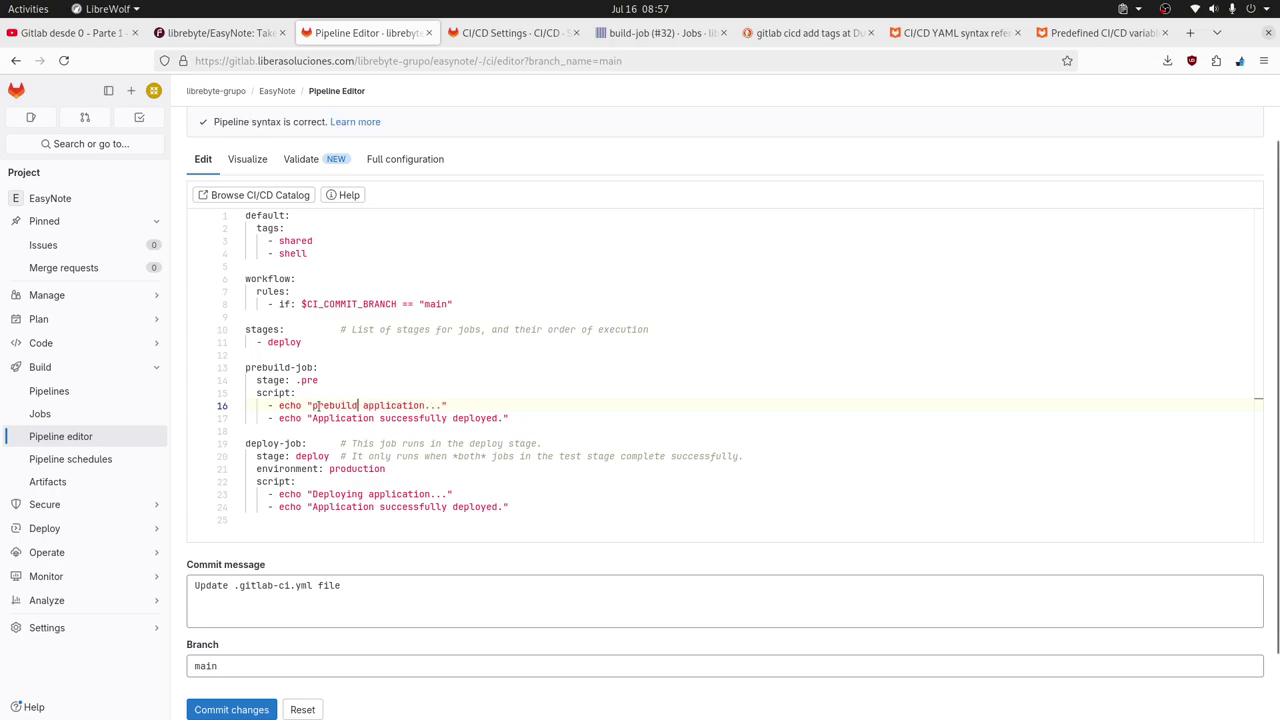
pyautogui.hotkey('ctrl', 'Left')
pyautogui.press('Delete')
pyautogui.write('P')
pyautogui.moveTo(426, 406); pyautogui.dragTo(318, 406)
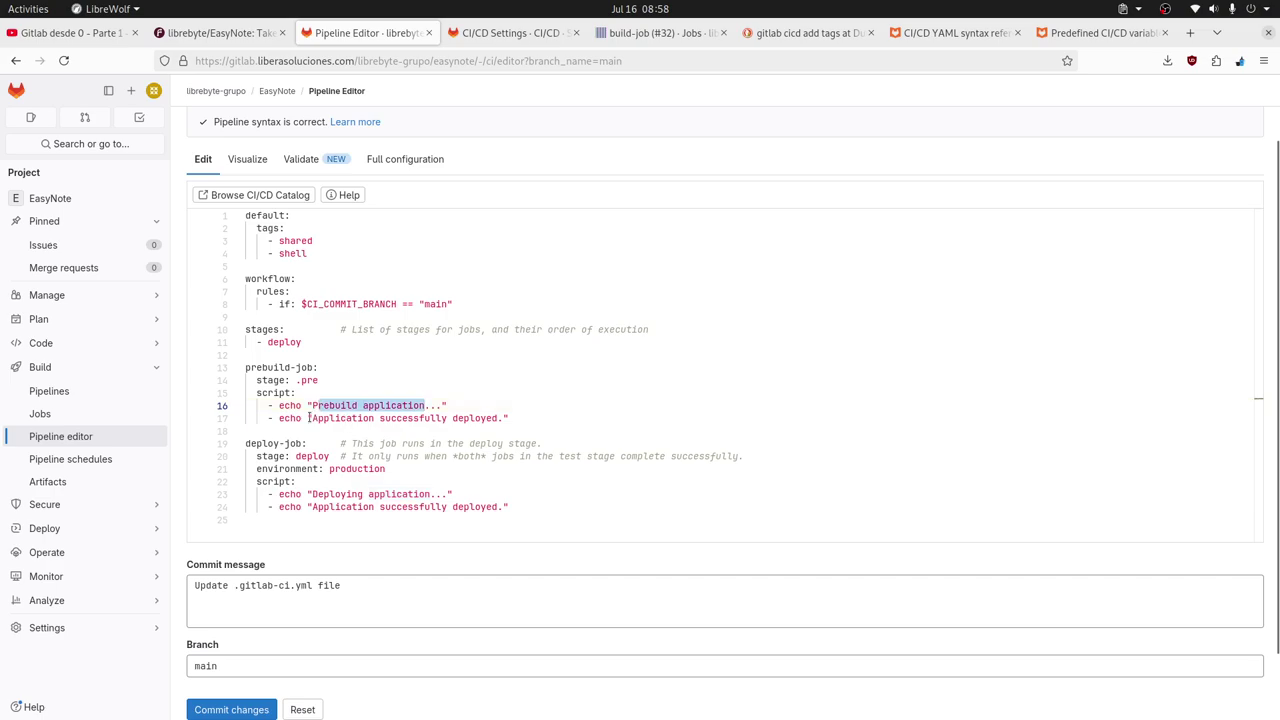
# Replace the second echo's message on line 17 with 'Prebuild application completed.'.
pyautogui.click(328, 418)
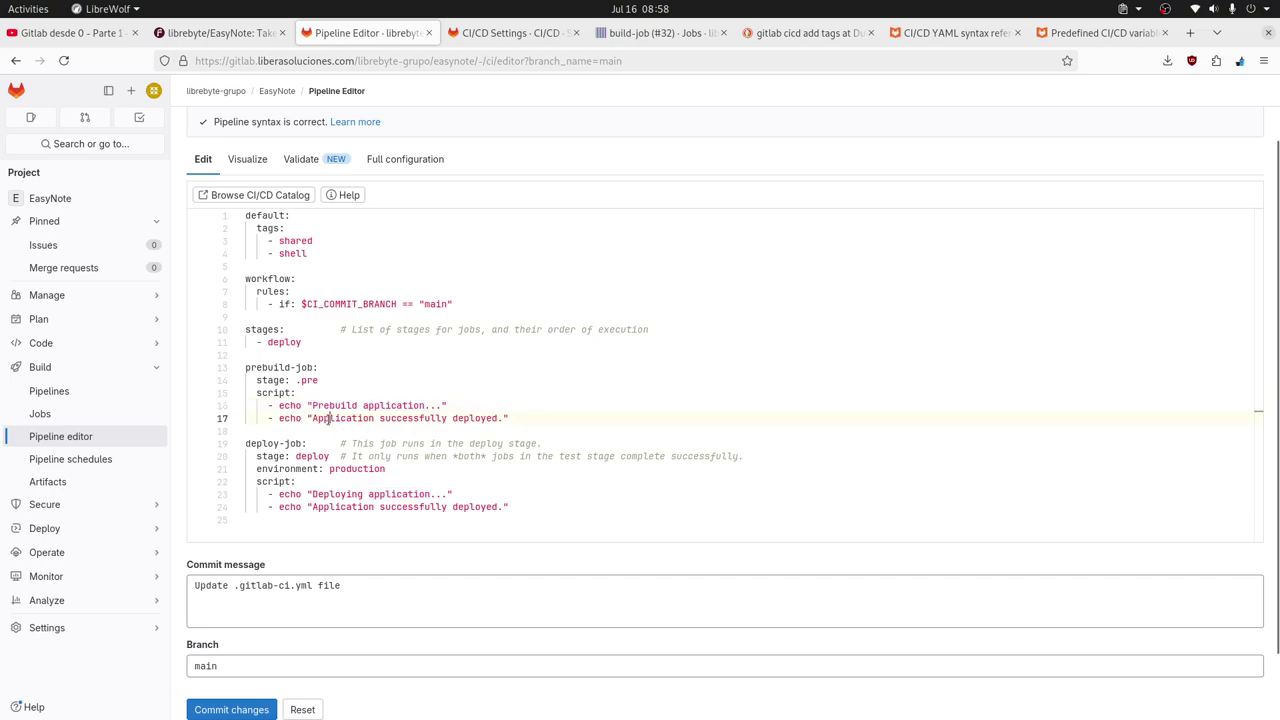
pyautogui.doubleClick(328, 418)
pyautogui.keyDown('shift'); pyautogui.click(505, 420); pyautogui.keyUp('shift')
pyautogui.write('Prebuild application')
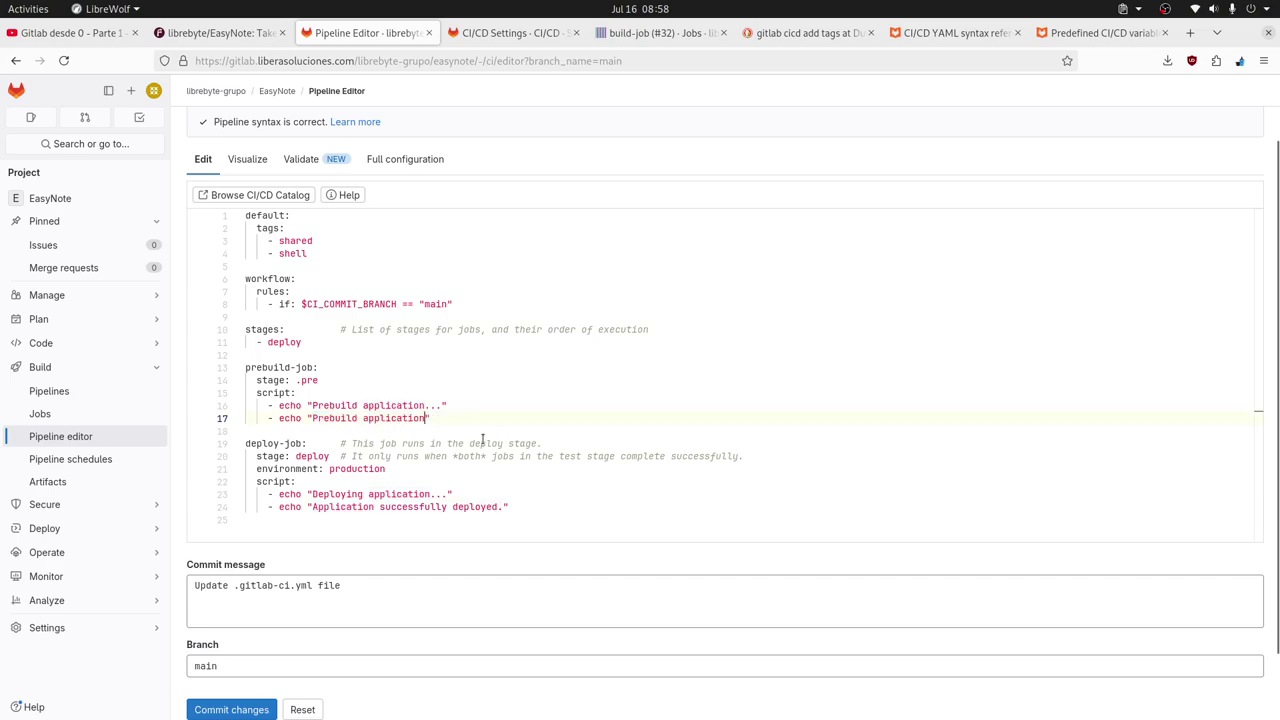
pyautogui.write('completed')
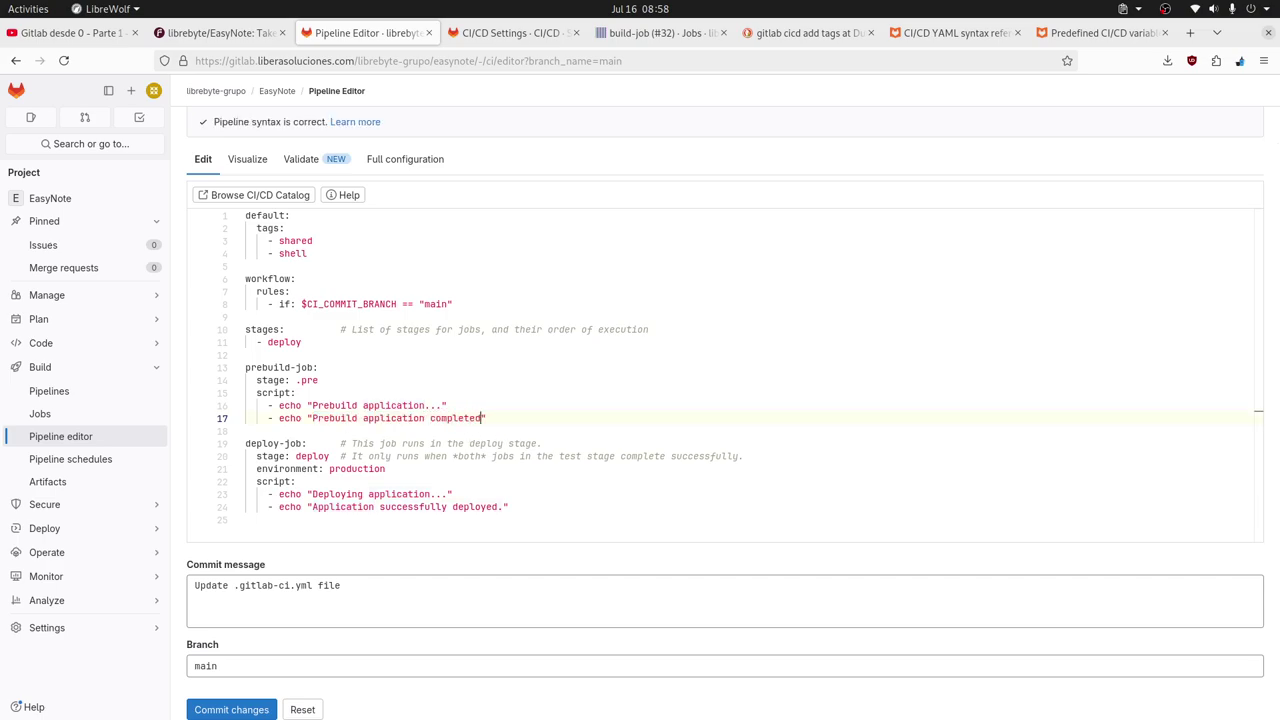
pyautogui.write('.')
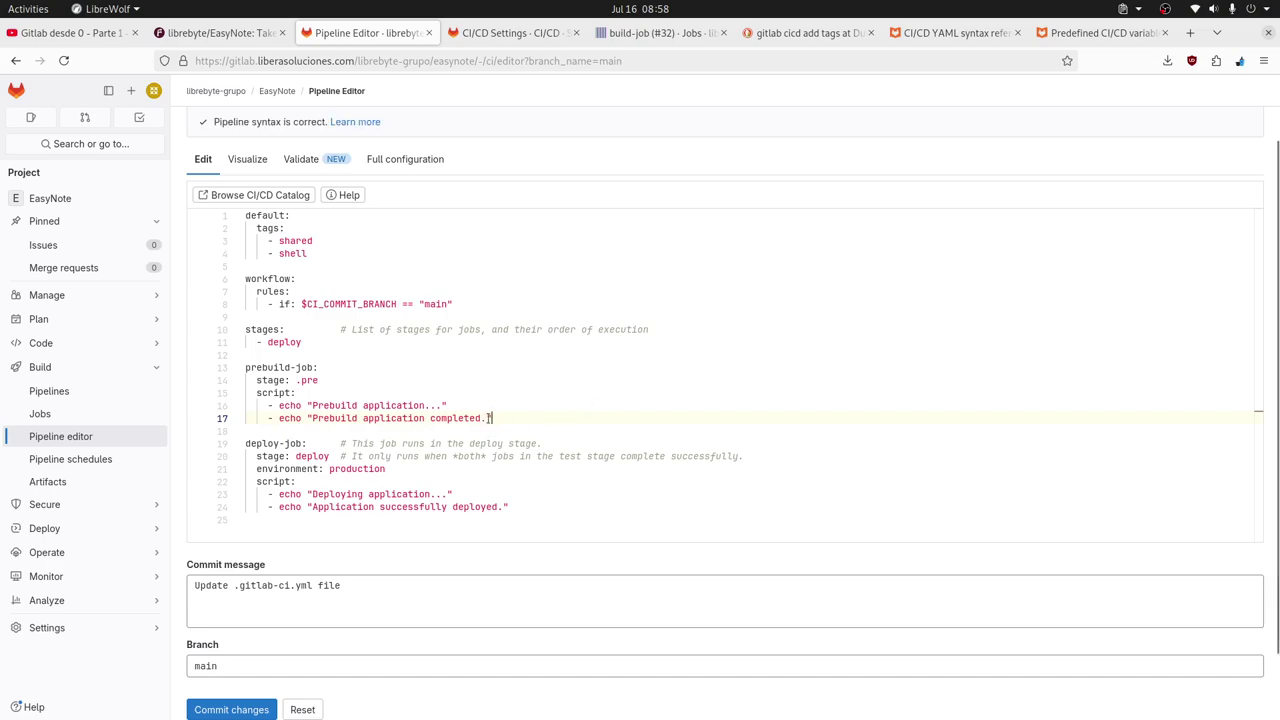
# Copy the prebuild-job block (lines 13–17) and paste it after deploy-job.
pyautogui.keyDown('shift'); pyautogui.click(247, 367); pyautogui.keyUp('shift')
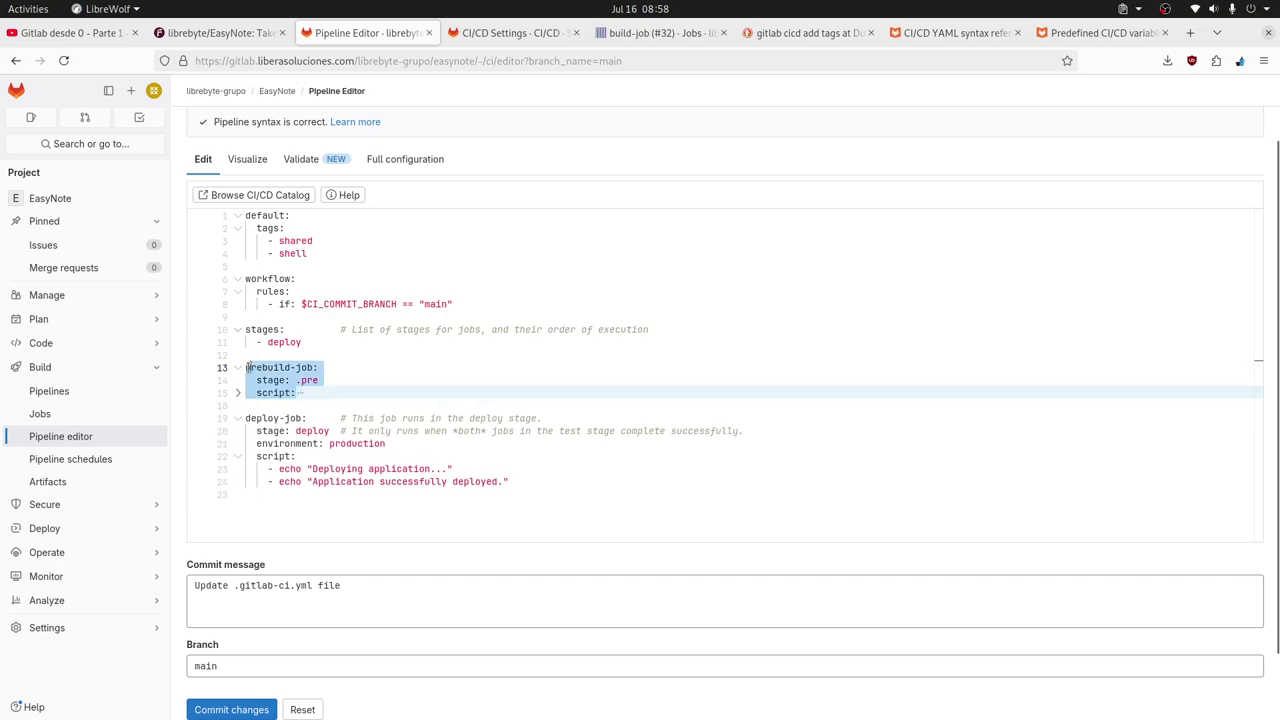
pyautogui.hotkey('ctrl', 'shift', '[')
pyautogui.click(487, 418)
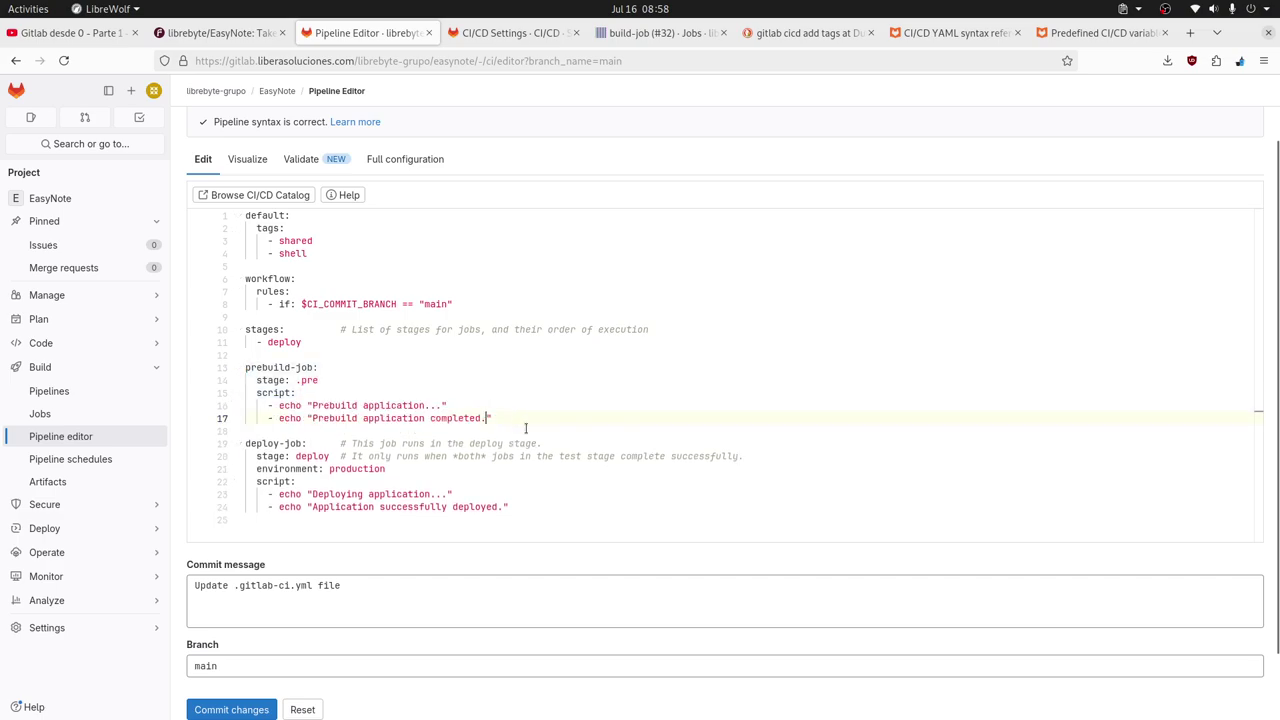
pyautogui.moveTo(514, 418); pyautogui.dragTo(223, 370)
pyautogui.hotkey('ctrl', 'c')
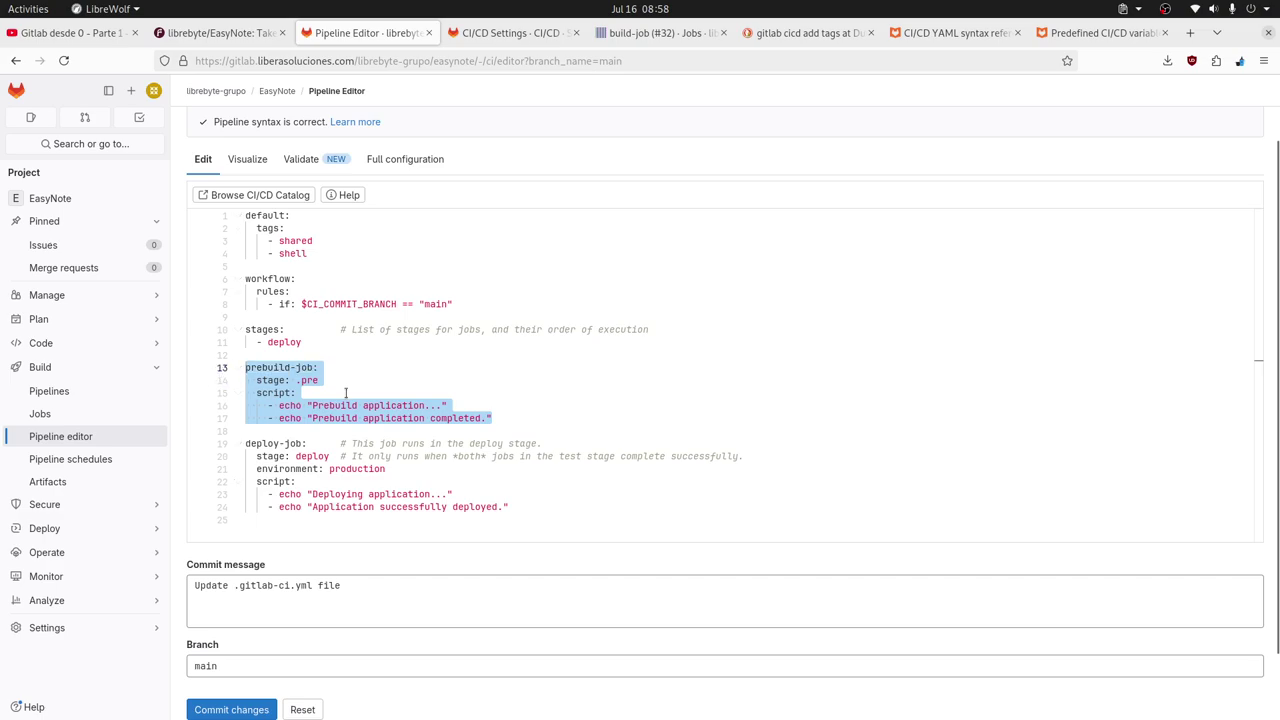
pyautogui.click(355, 533)
pyautogui.press('Return')
pyautogui.press('Return')
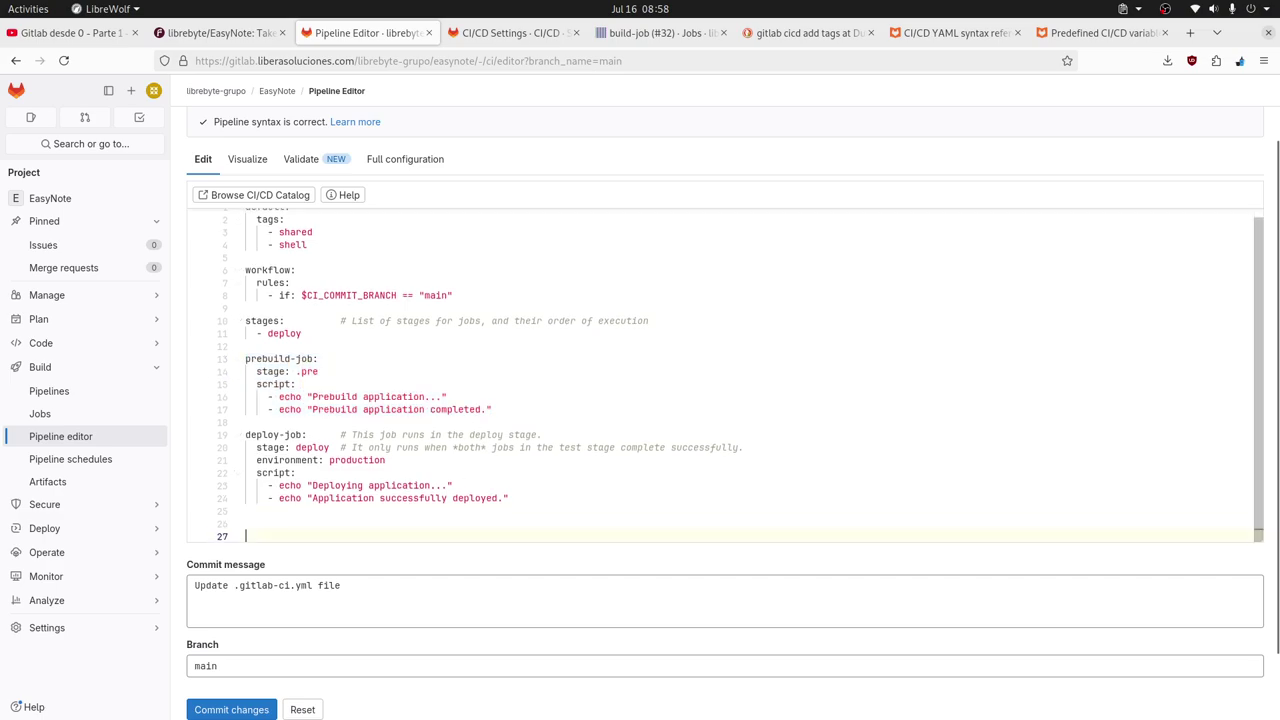
pyautogui.hotkey('ctrl', 'v')
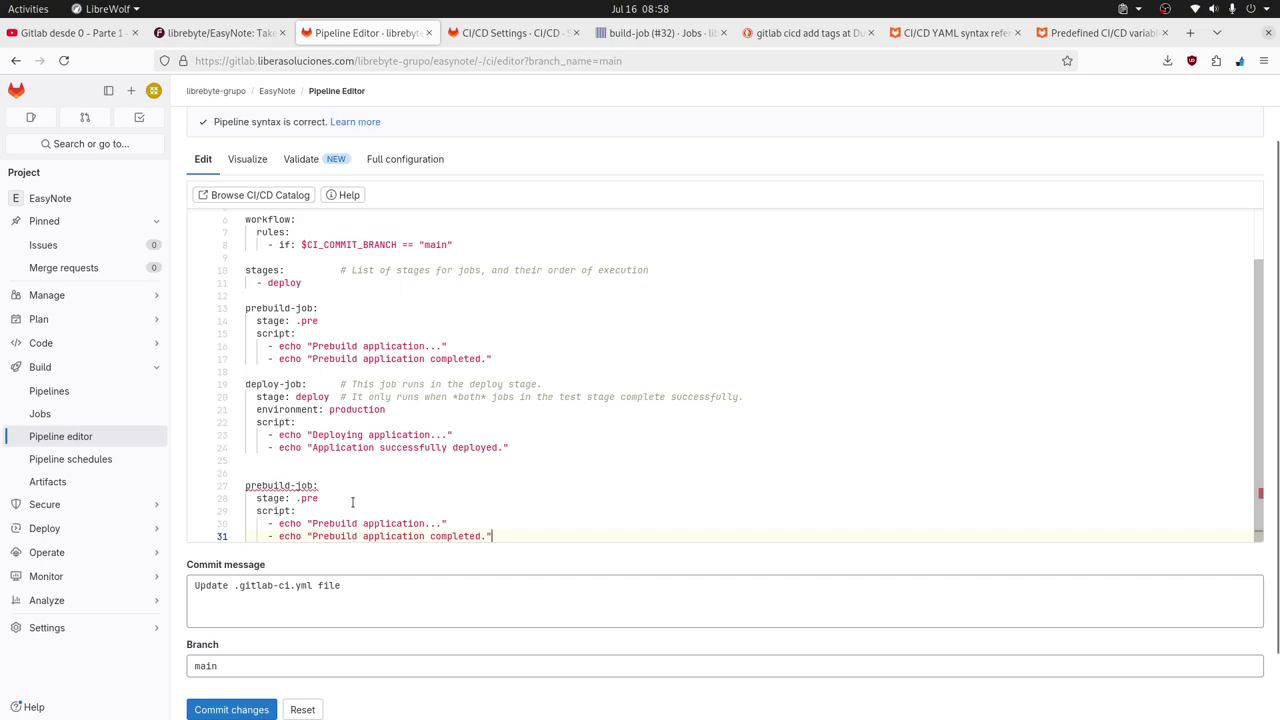
# Rename the copied job to postdeploy-job and set its stage to .post.
pyautogui.click(290, 485)
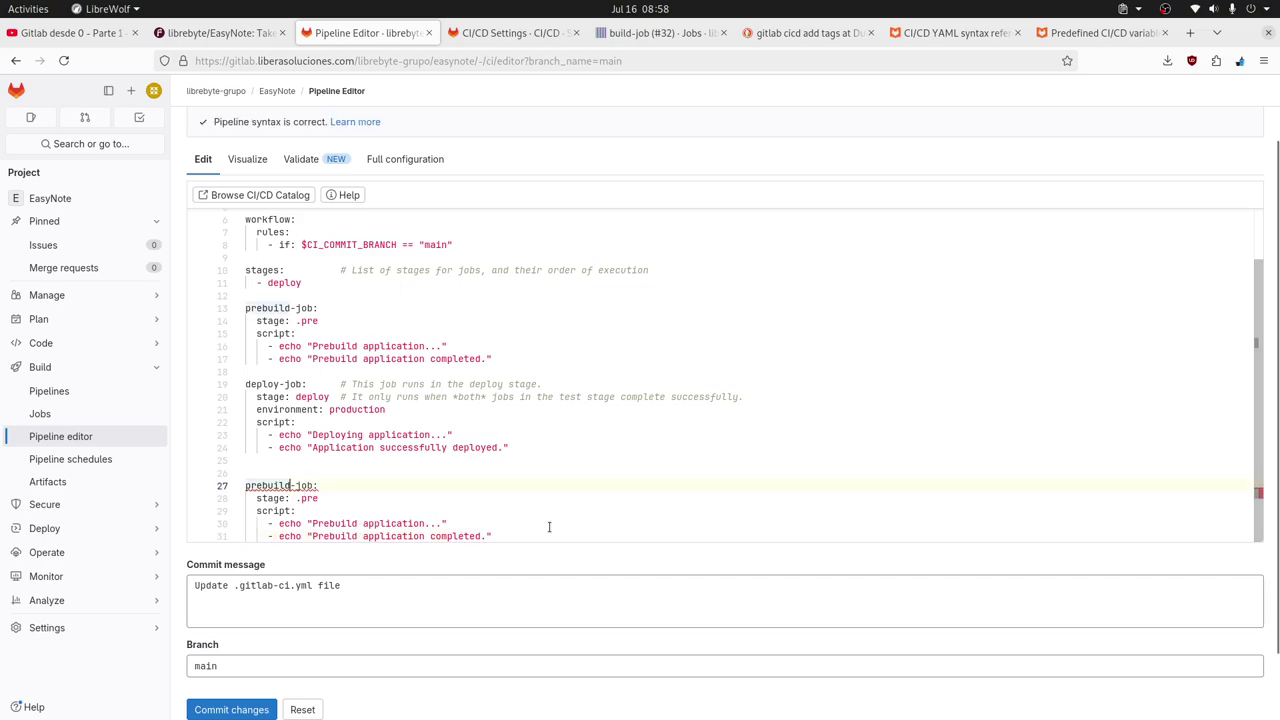
pyautogui.press('BackSpace')
pyautogui.press('BackSpace')
pyautogui.press('BackSpace')
pyautogui.press('BackSpace')
pyautogui.press('BackSpace')
pyautogui.press('BackSpace')
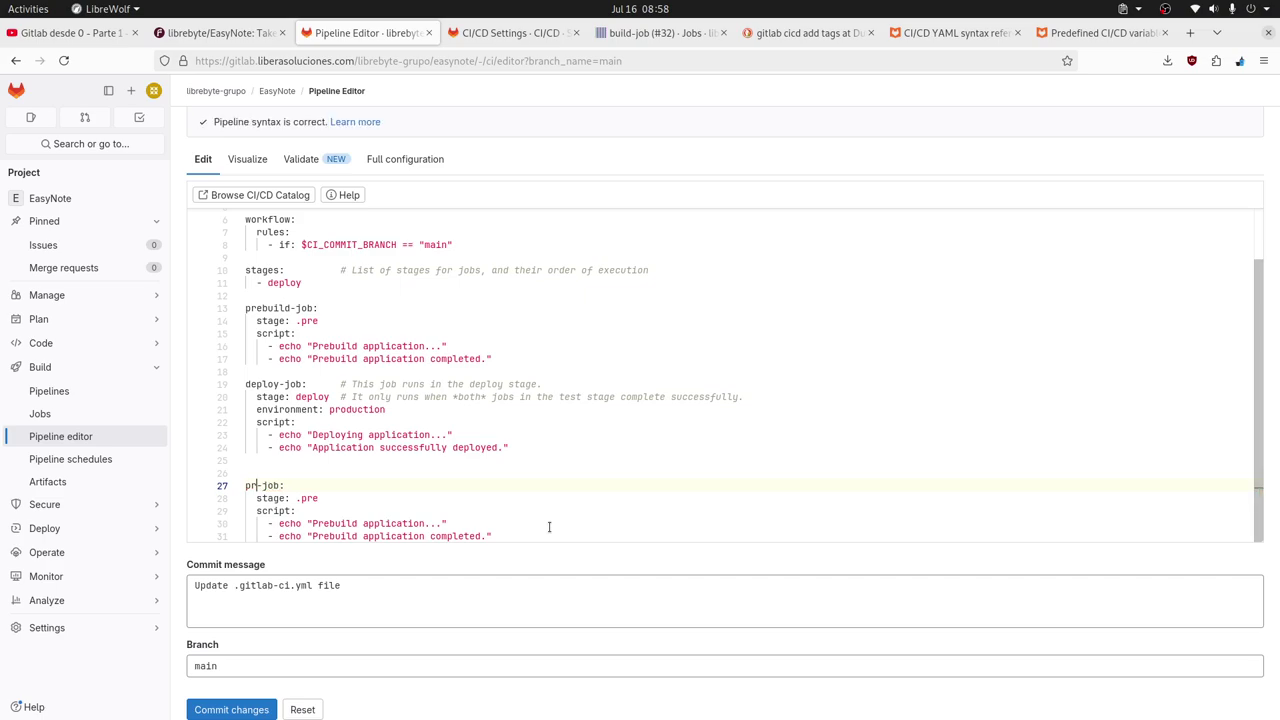
pyautogui.press('BackSpace')
pyautogui.write('ost')
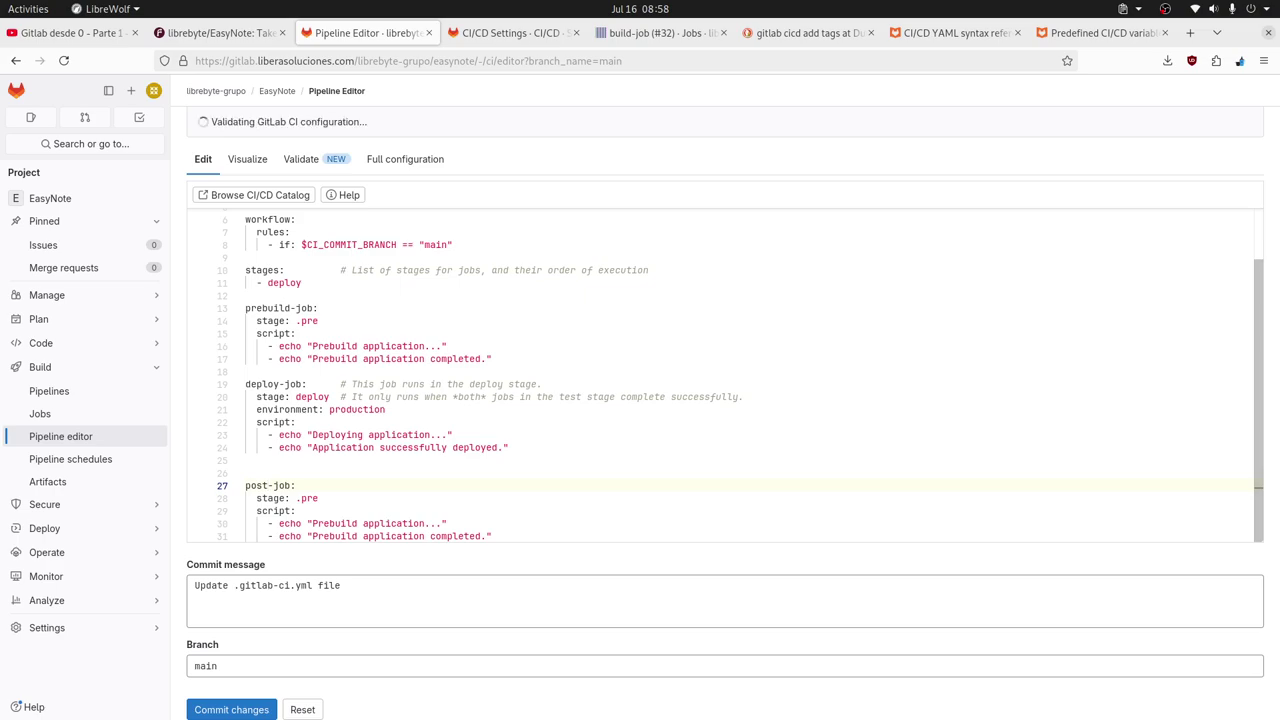
pyautogui.write('deploy')
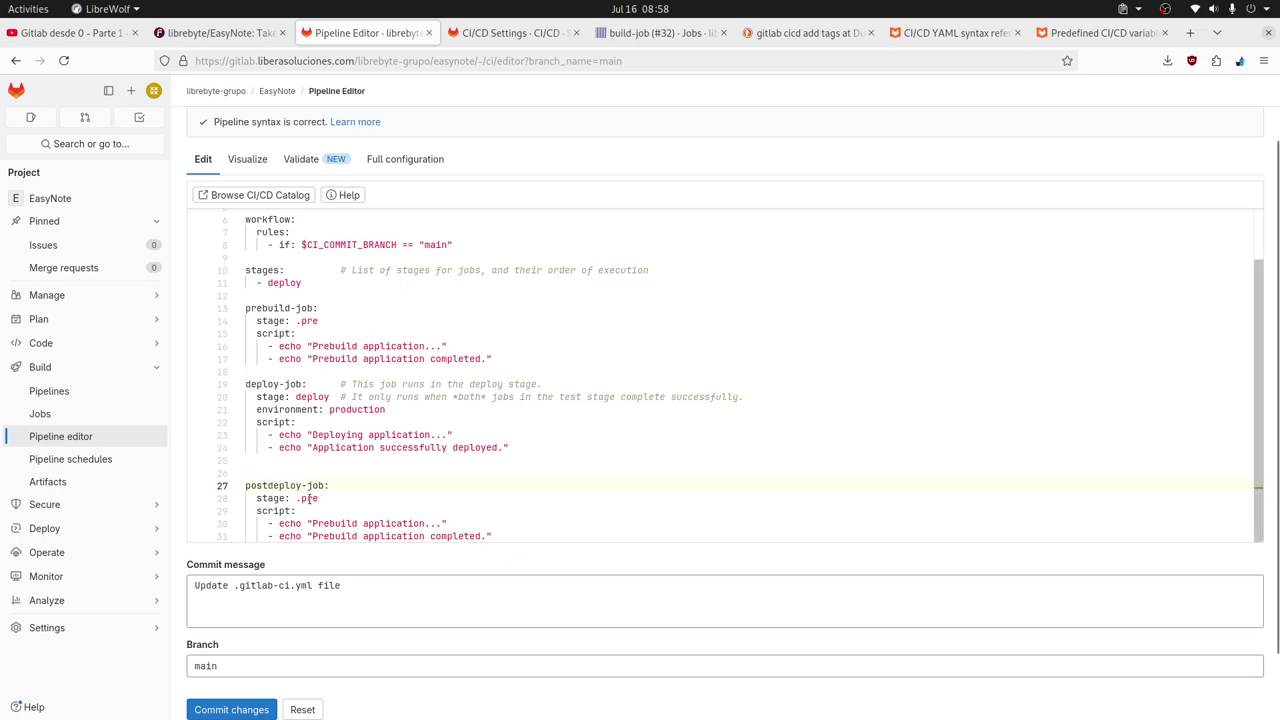
pyautogui.doubleClick(309, 498)
pyautogui.write('post')
# Change its echoes to 'Post deploy application...' and 'Post deploy application completed.'.
pyautogui.doubleClick(330, 523)
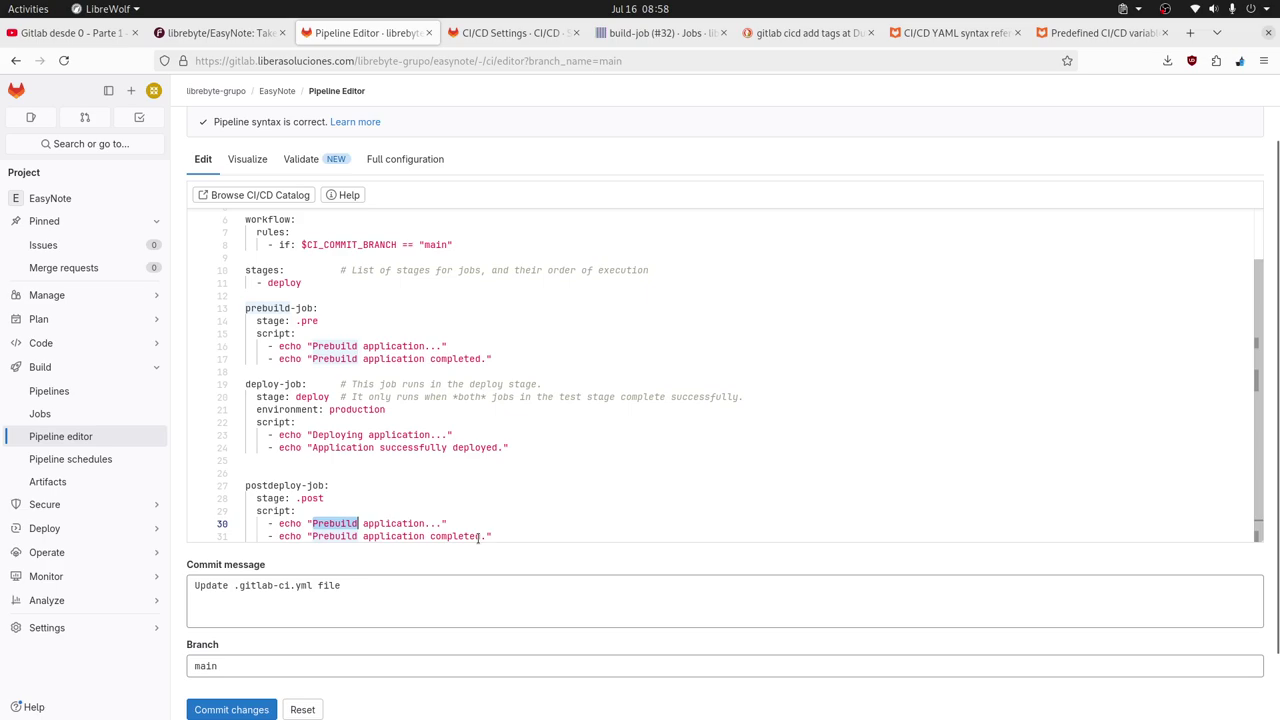
pyautogui.write('Post depl')
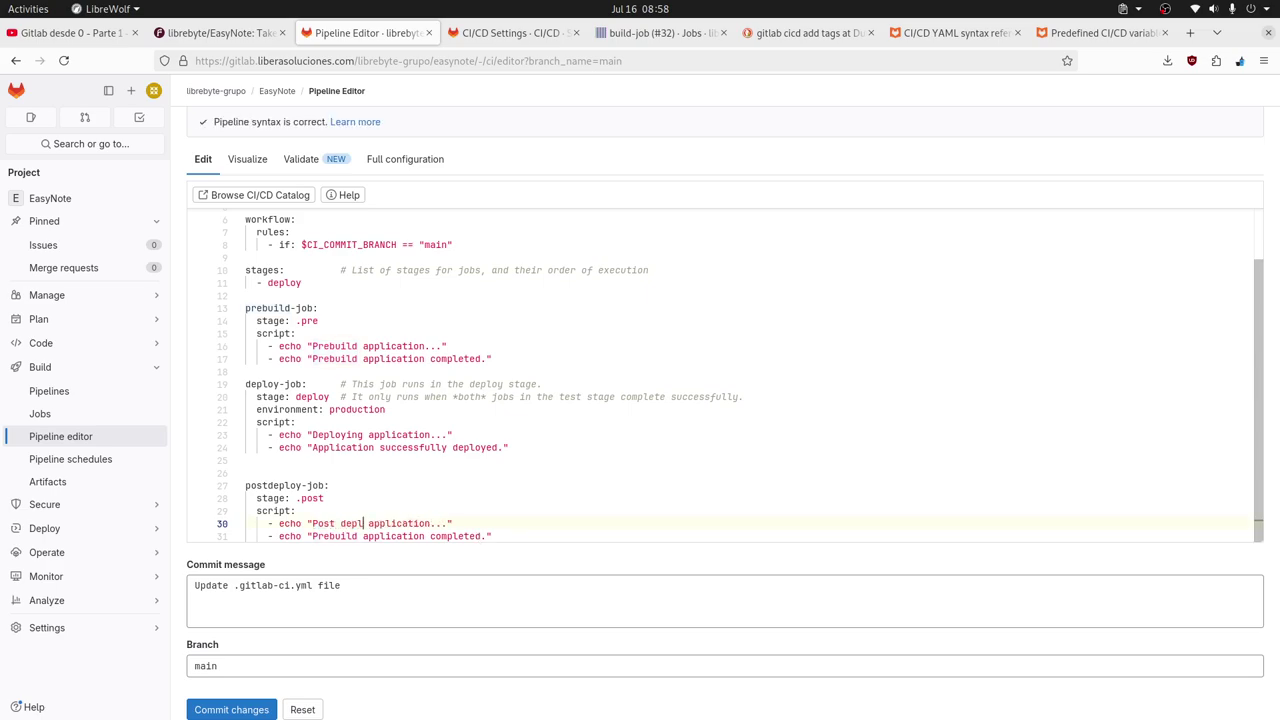
pyautogui.write('oy')
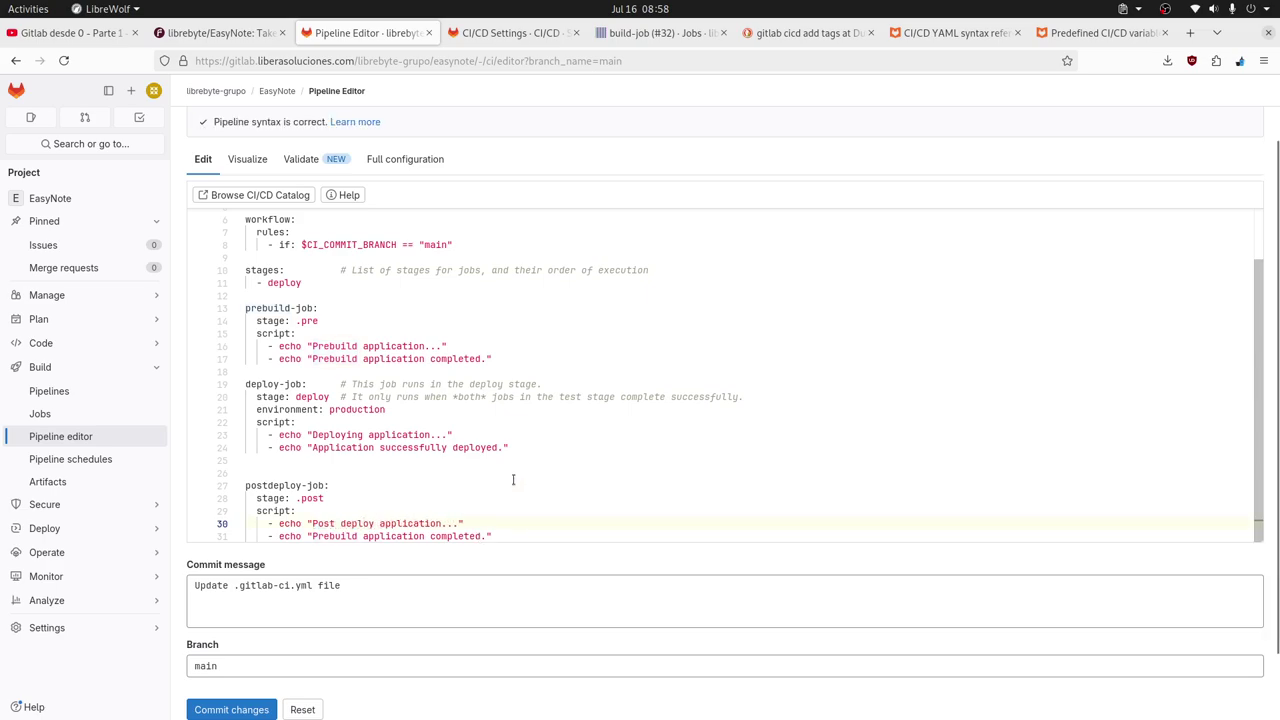
pyautogui.scroll(-2, 326, 469)
pyautogui.doubleClick(330, 458)
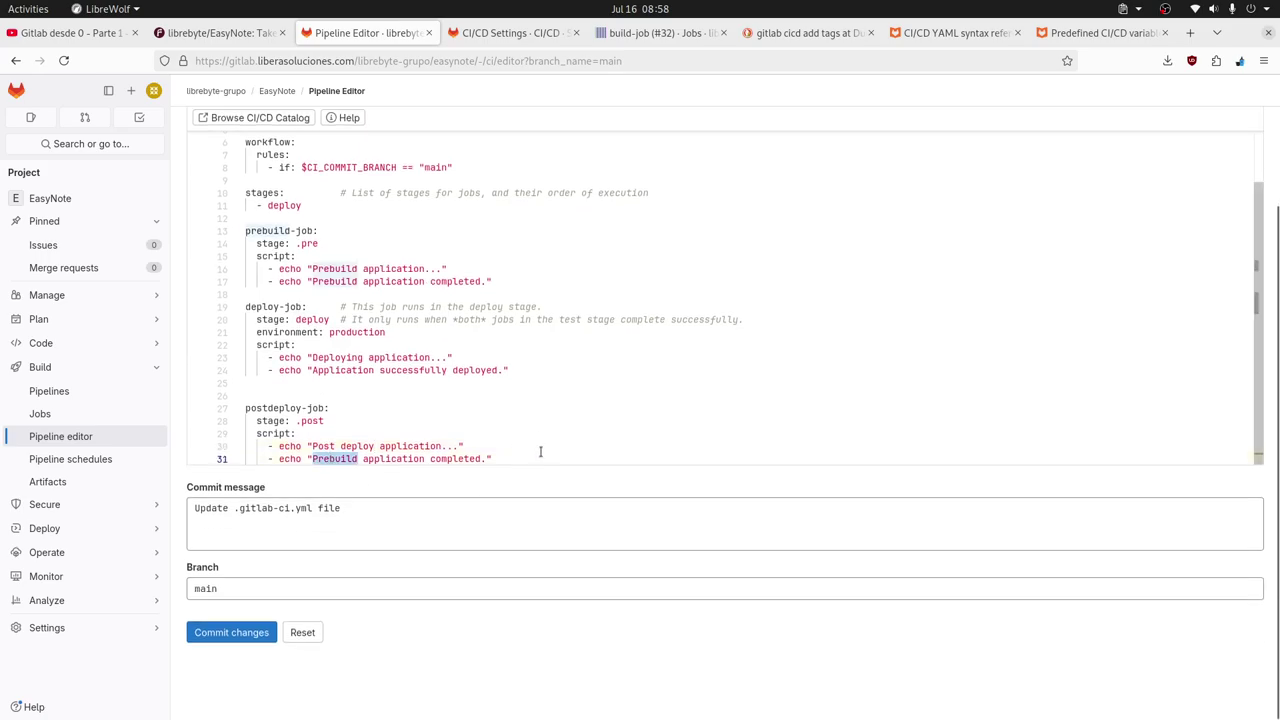
pyautogui.doubleClick(322, 446)
pyautogui.keyDown('shift'); pyautogui.click(440, 446); pyautogui.keyUp('shift')
pyautogui.hotkey('ctrl', 'c')
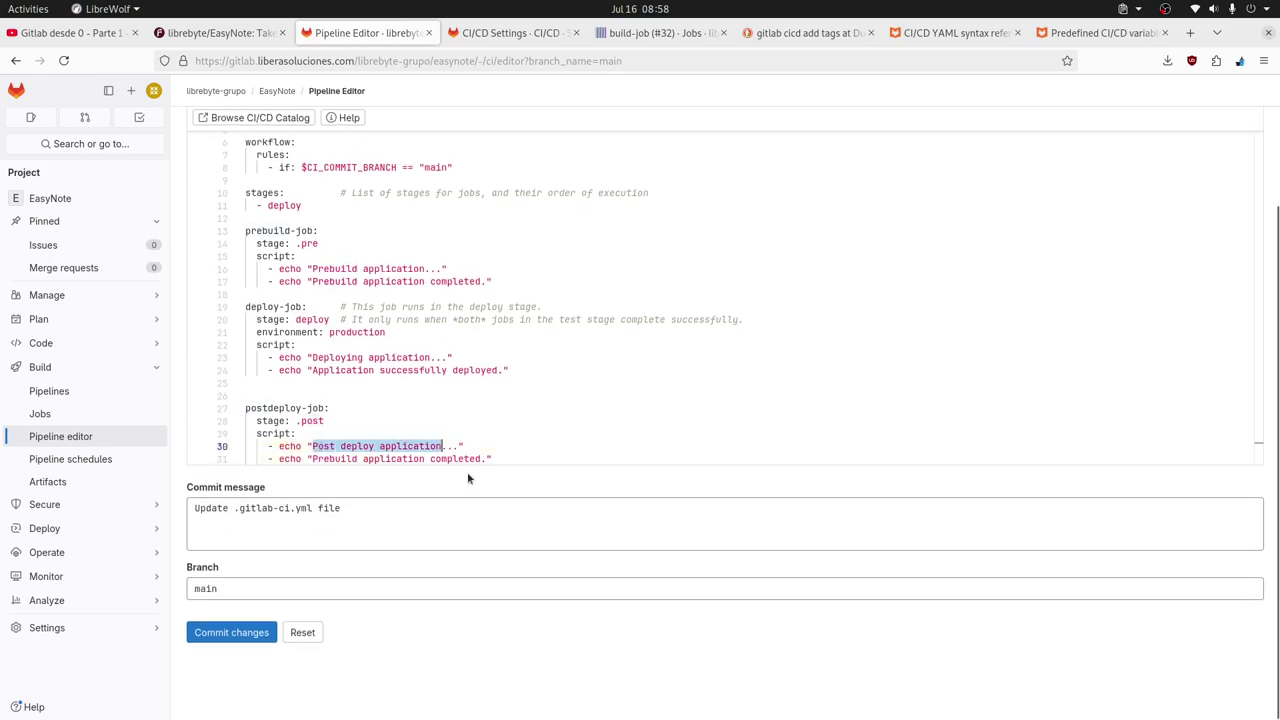
pyautogui.click(312, 459)
pyautogui.doubleClick(331, 459)
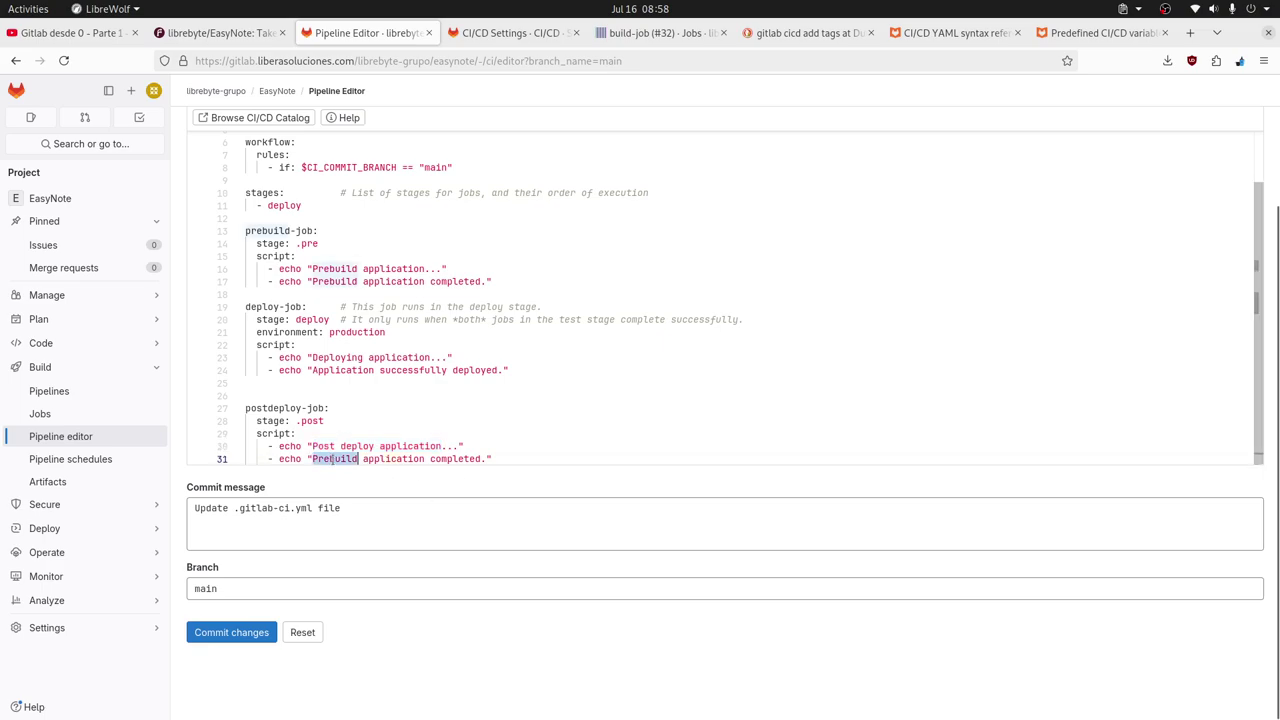
pyautogui.keyDown('shift'); pyautogui.click(424, 459); pyautogui.keyUp('shift')
pyautogui.hotkey('ctrl', 'v')
pyautogui.click(663, 369)
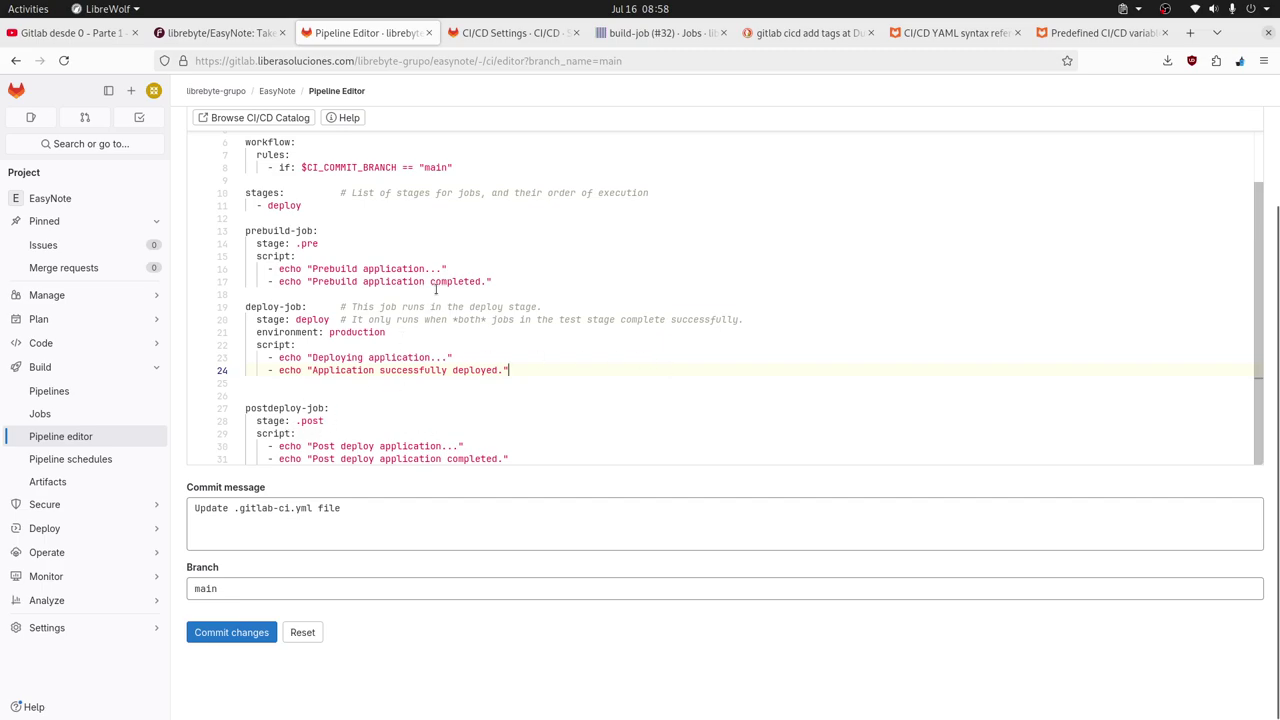
pyautogui.scroll(1, 430, 289)
# Delete the extra empty line 26 just above postdeploy-job.
pyautogui.moveTo(311, 240); pyautogui.dragTo(245, 226)
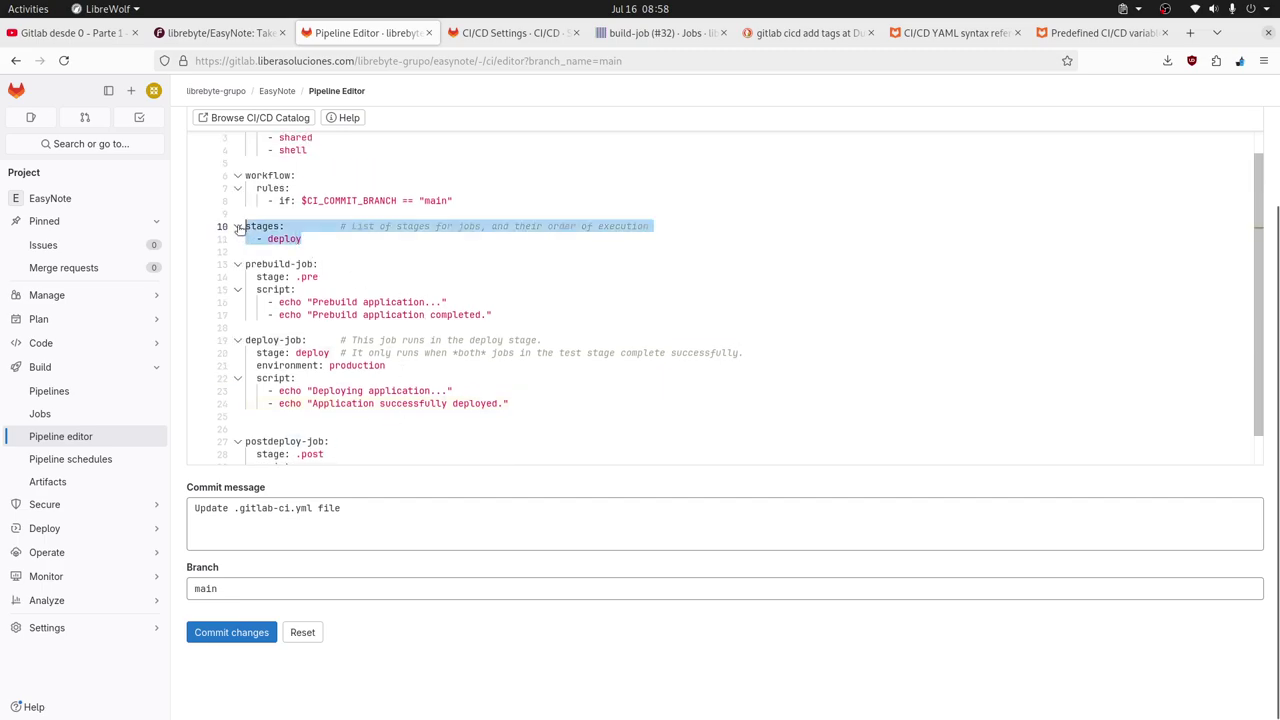
pyautogui.scroll(-1, 521, 340)
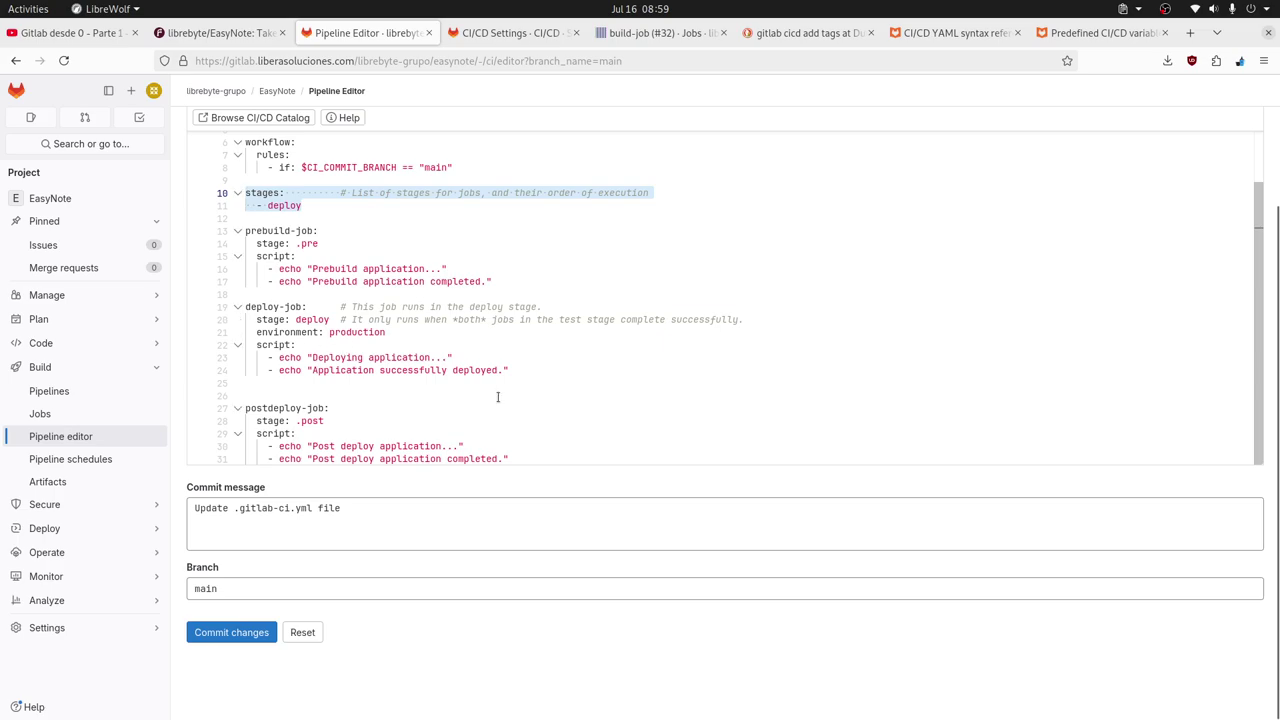
pyautogui.click(505, 370)
pyautogui.click(296, 391)
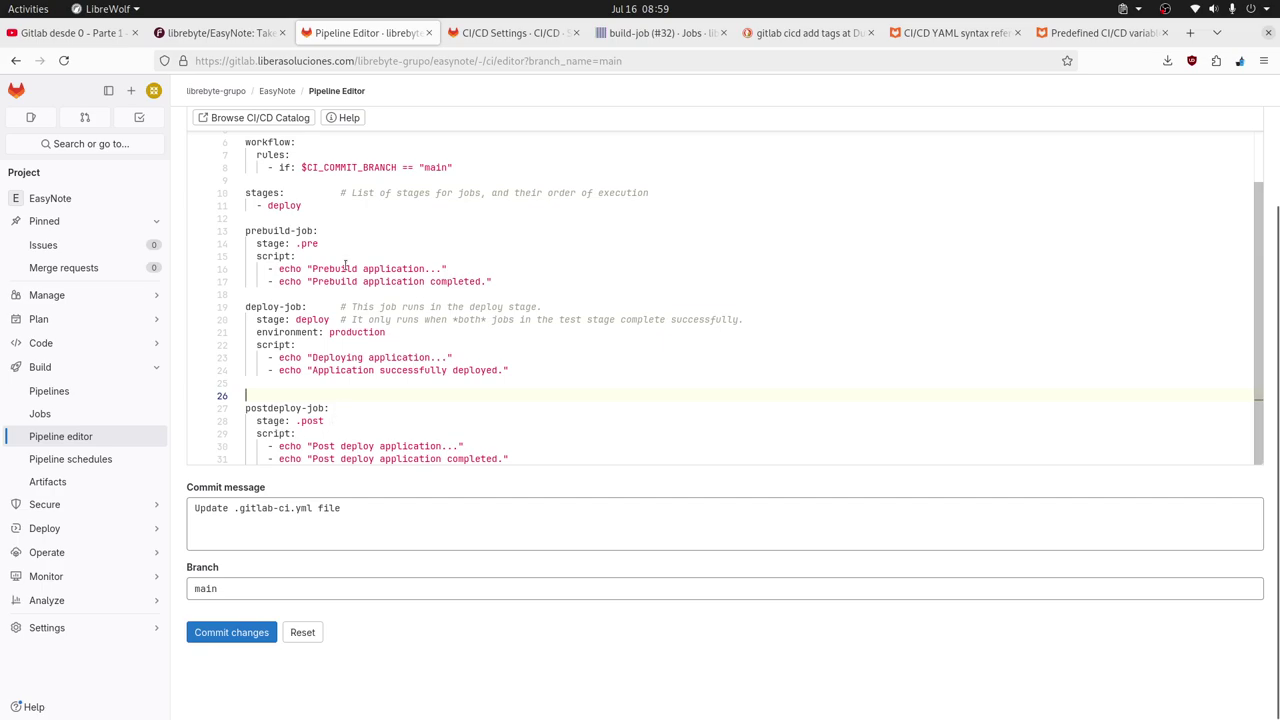
pyautogui.doubleClick(312, 319)
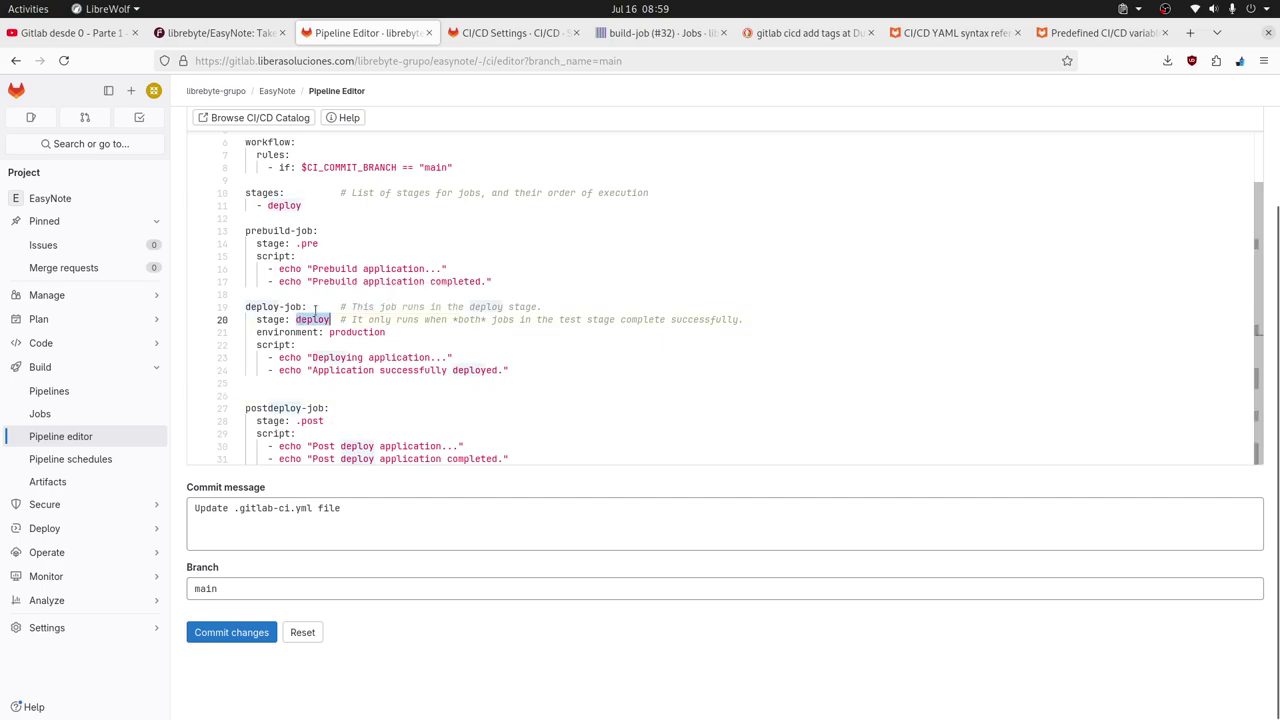
pyautogui.doubleClick(288, 205)
pyautogui.moveTo(301, 206); pyautogui.dragTo(245, 192)
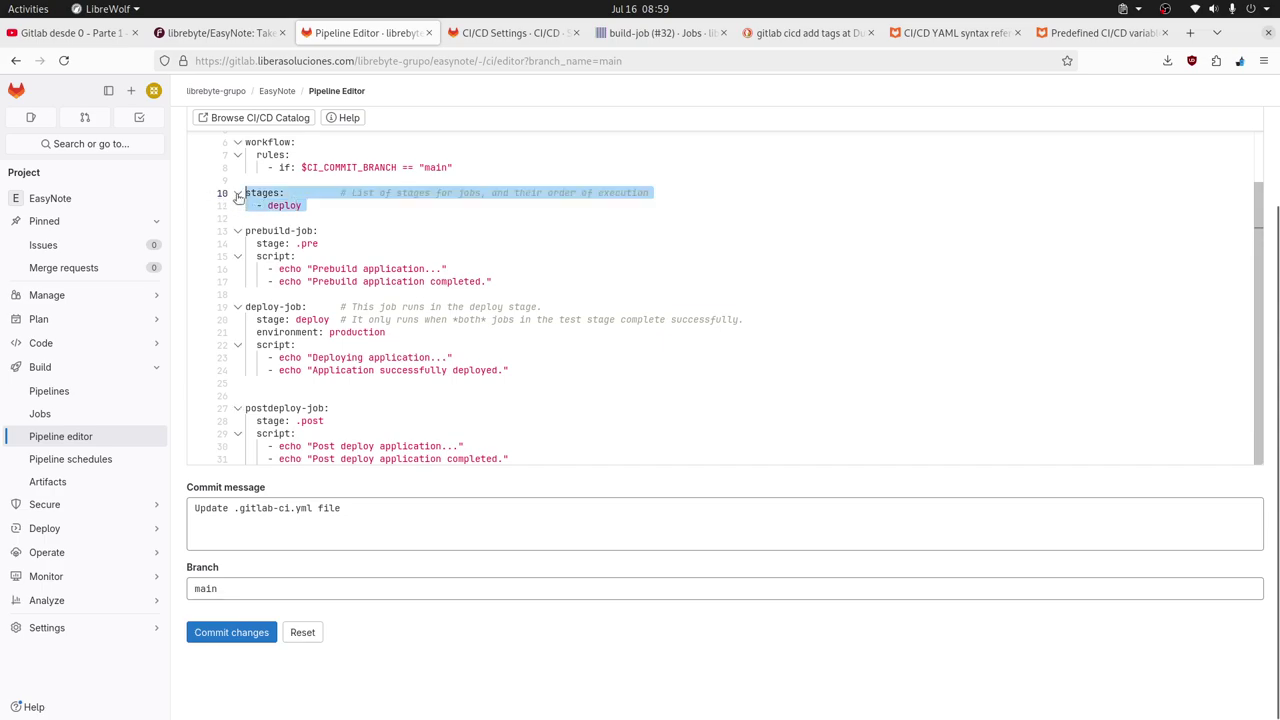
pyautogui.click(445, 404)
pyautogui.click(288, 397)
pyautogui.press('BackSpace')
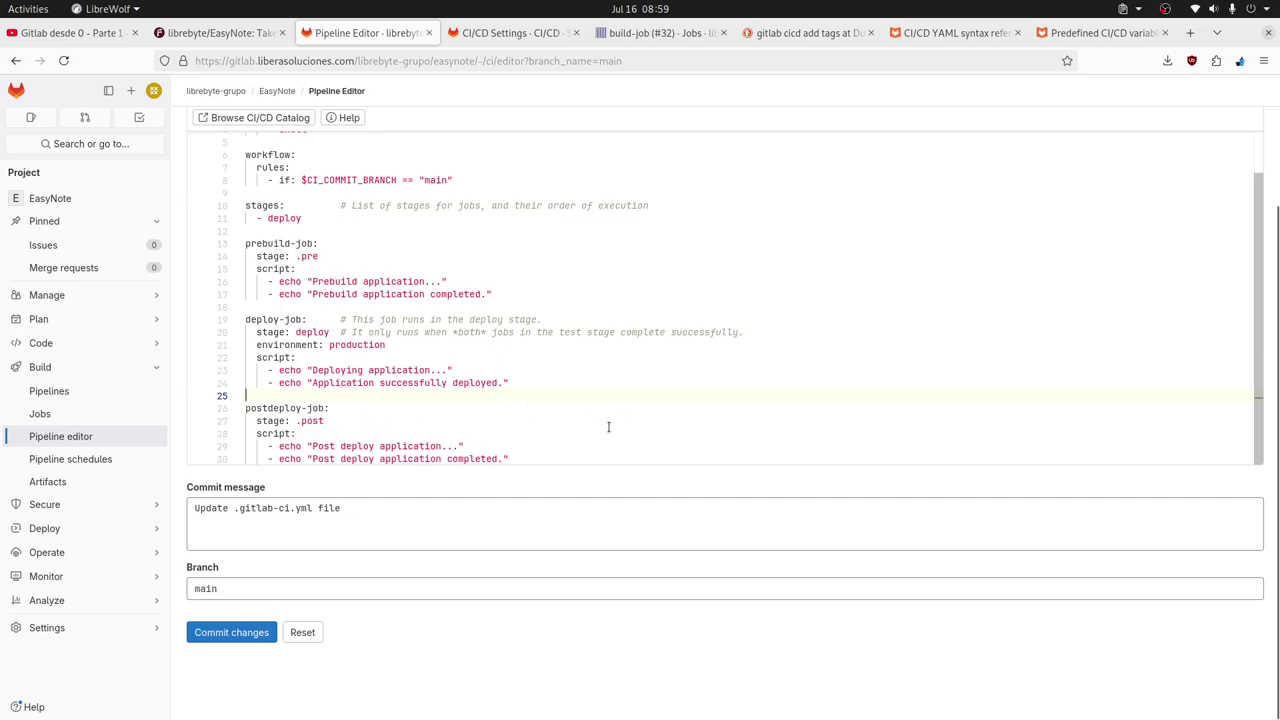
# Replace the default commit message with 'Add .pre,.post stage' and commit to main.
pyautogui.tripleClick(375, 513)
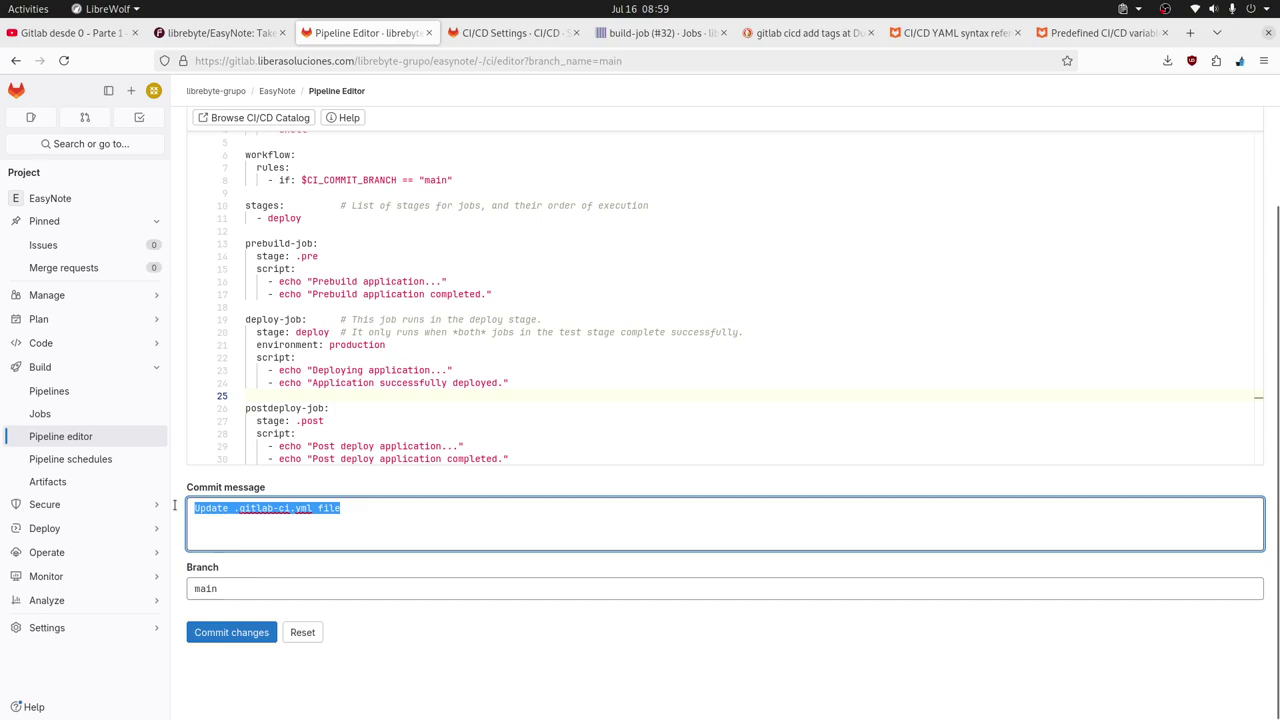
pyautogui.write('Add .')
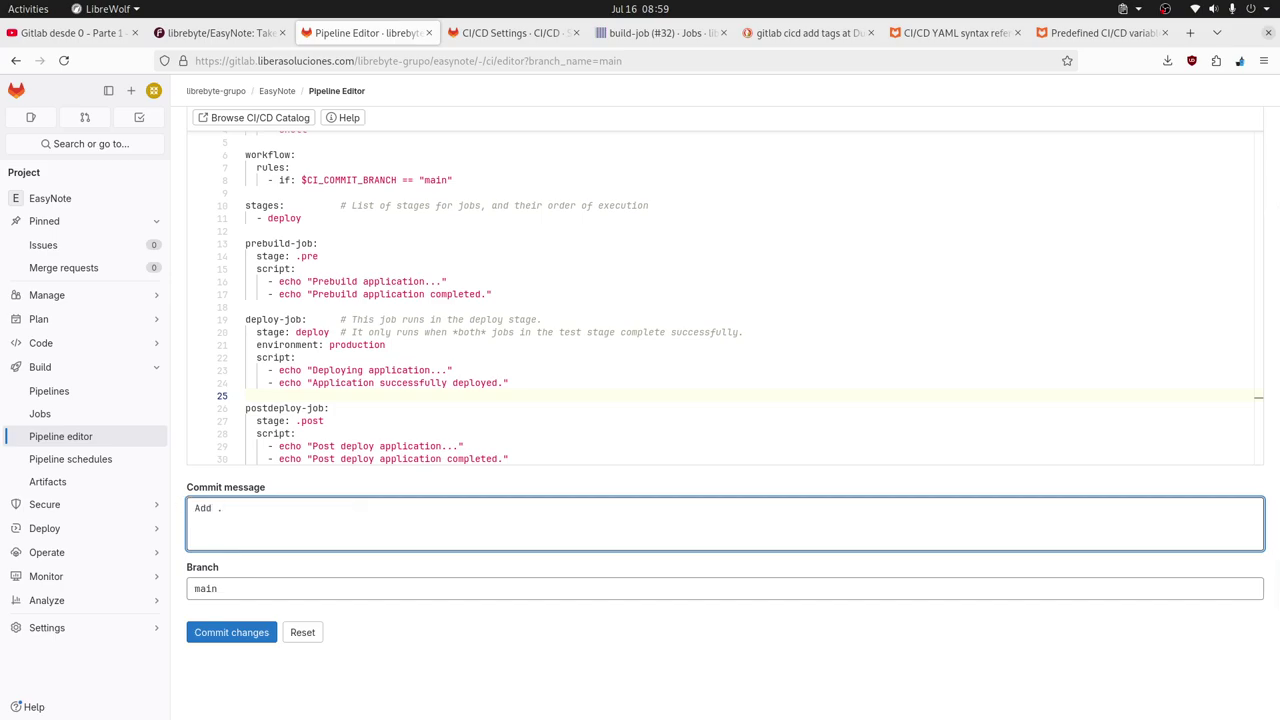
pyautogui.write('pre,.post stage')
pyautogui.click(249, 633)
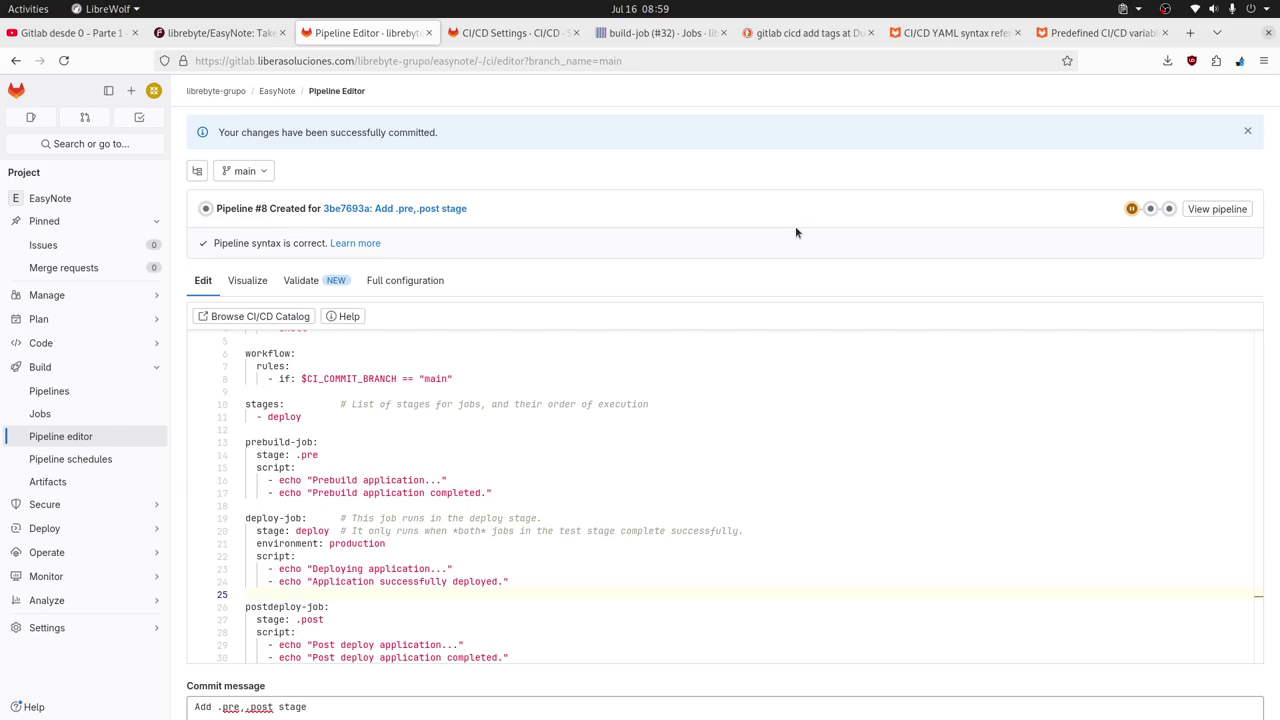
# Reload the editor and check that pipeline #8's prebuild-job, deploy-job and postdeploy-job passed.
pyautogui.press('F5')
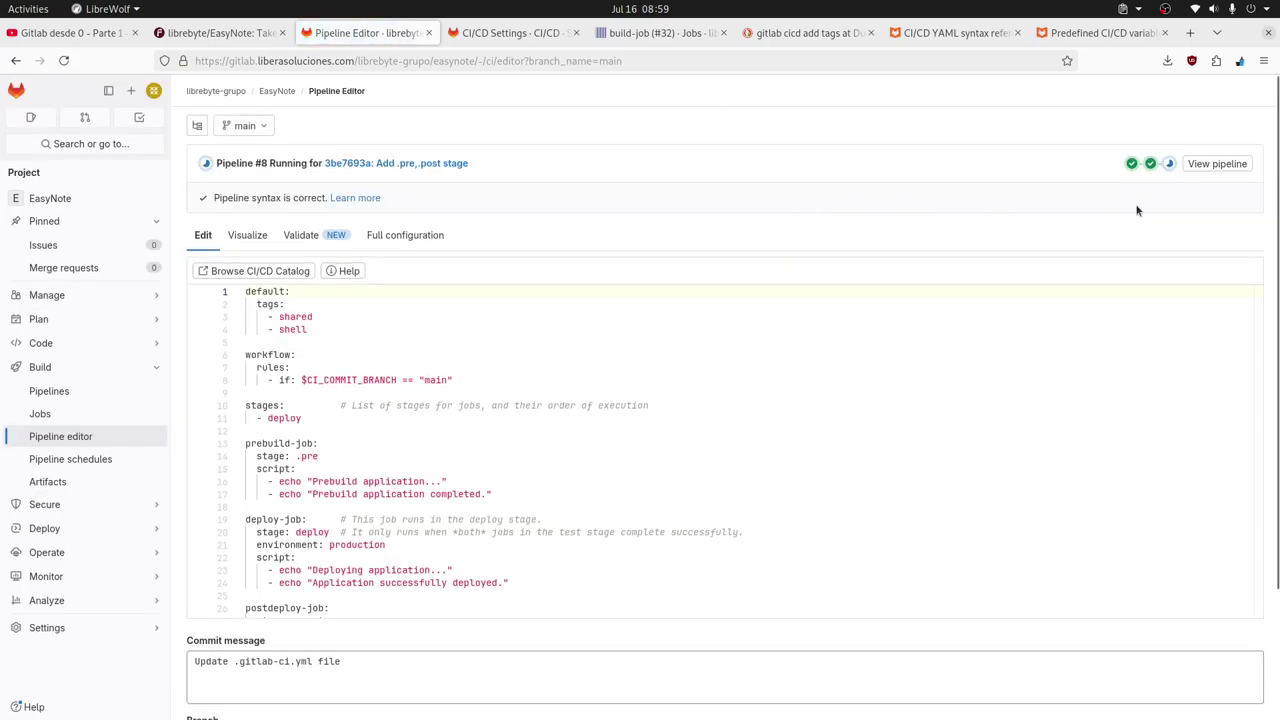
pyautogui.click(1151, 165)
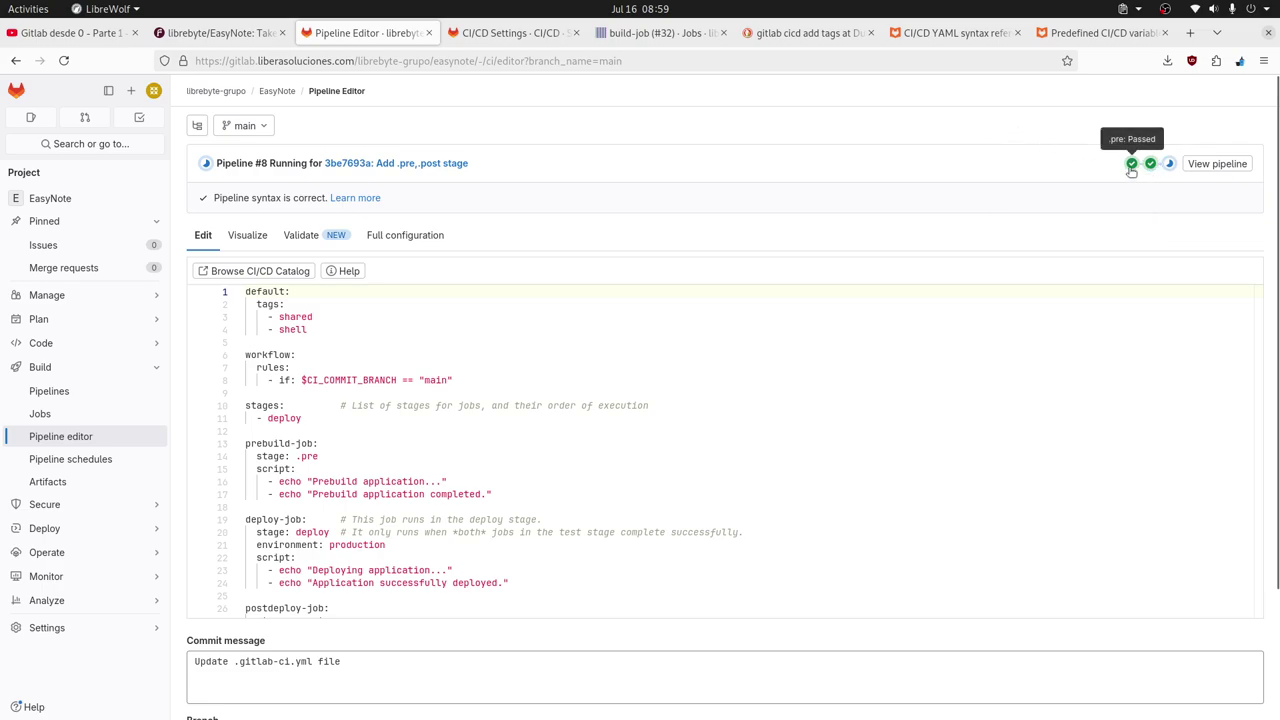
pyautogui.click(1131, 164)
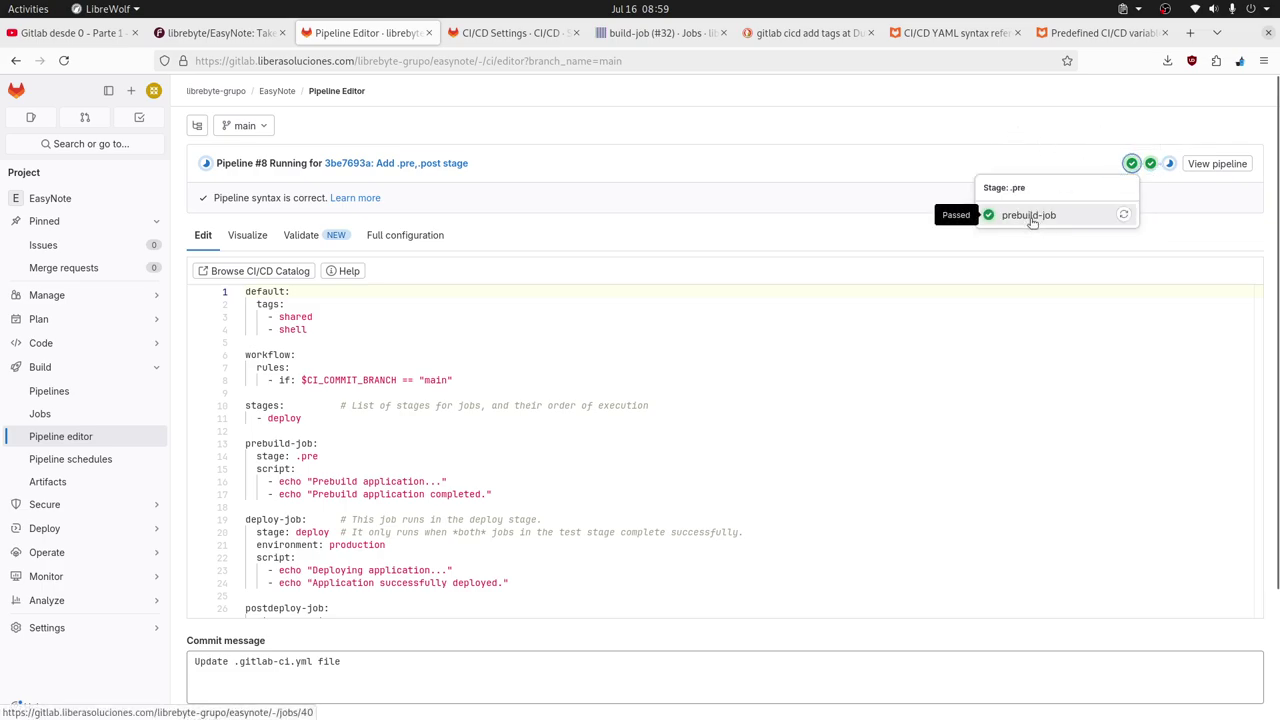
pyautogui.click(300, 465)
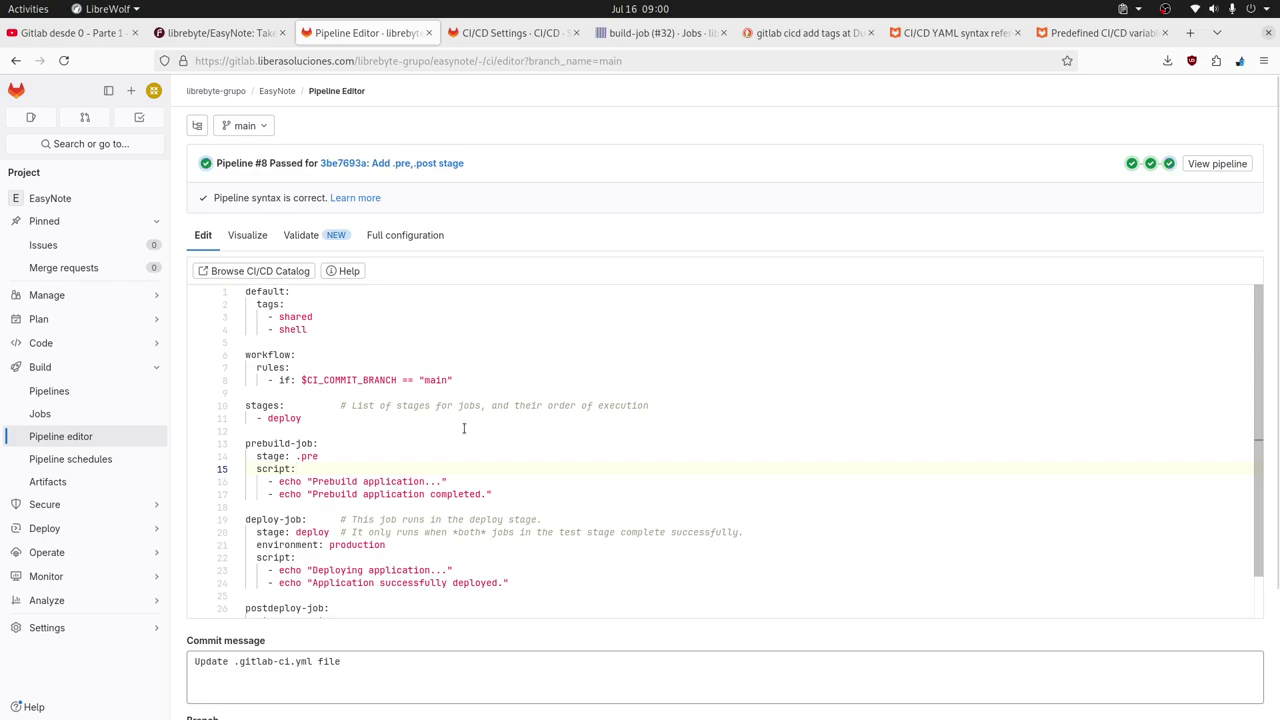
pyautogui.scroll(-1, 433, 436)
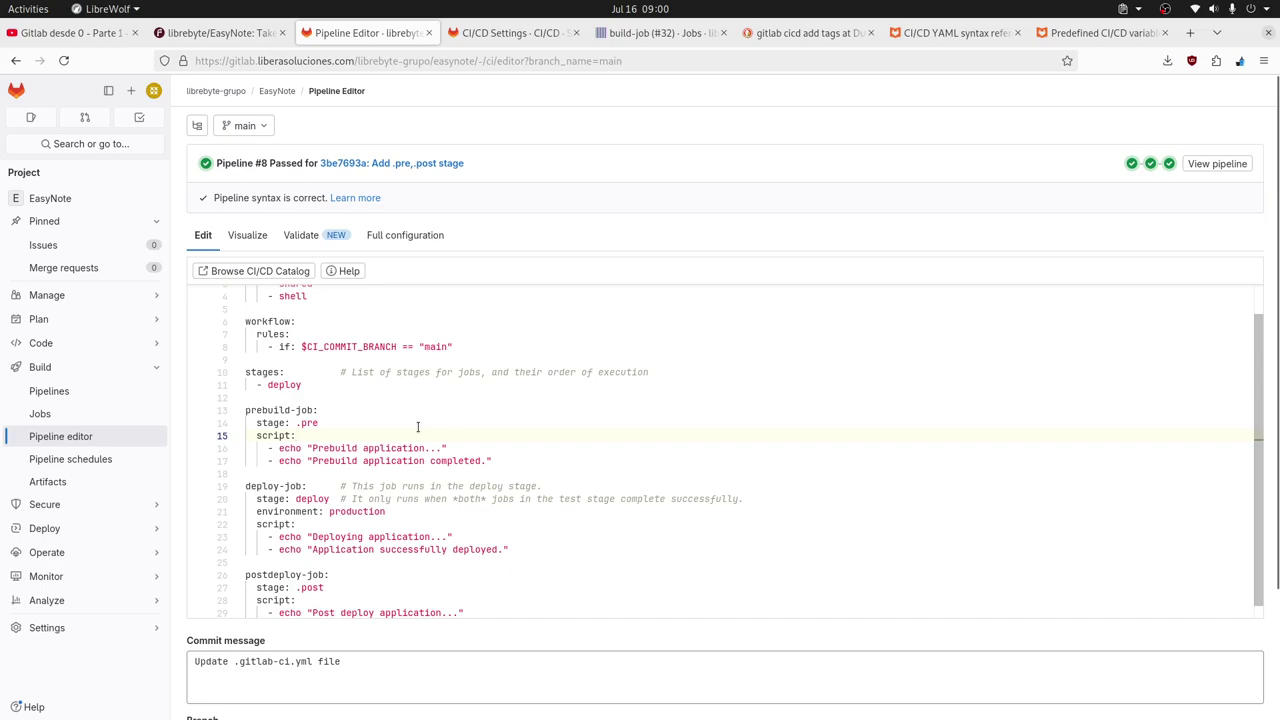
pyautogui.click(1152, 166)
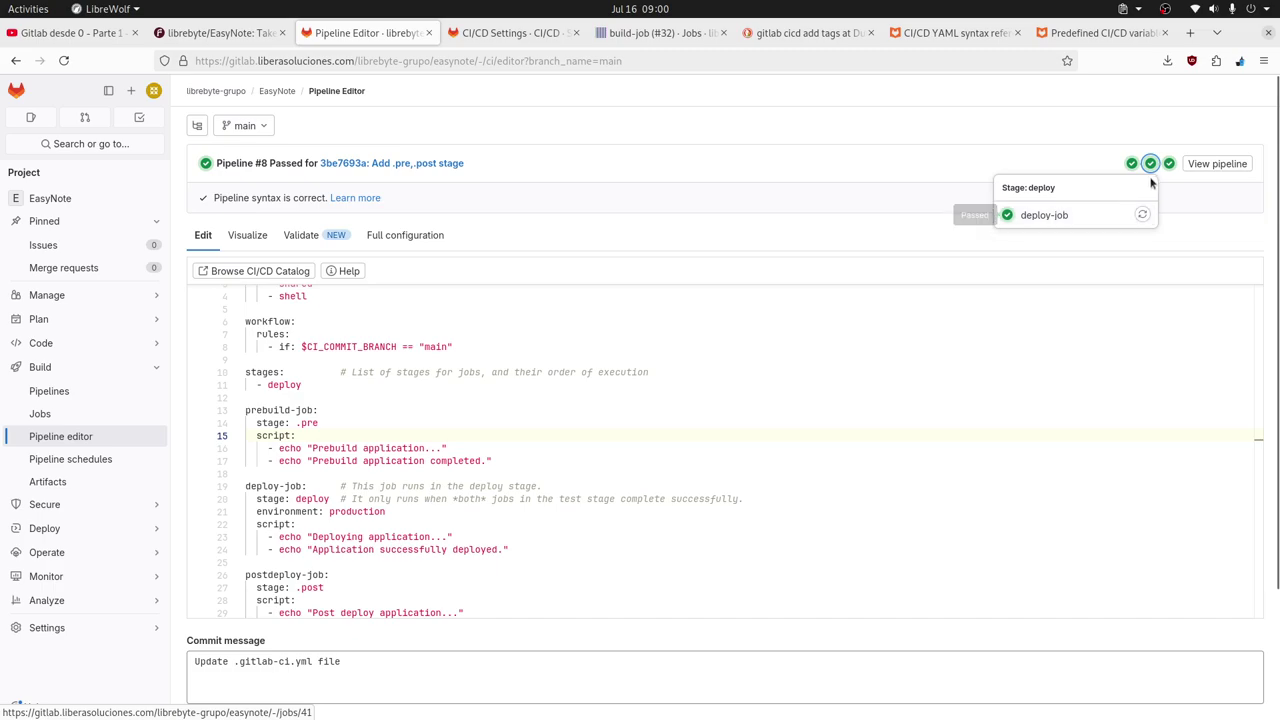
pyautogui.click(1169, 163)
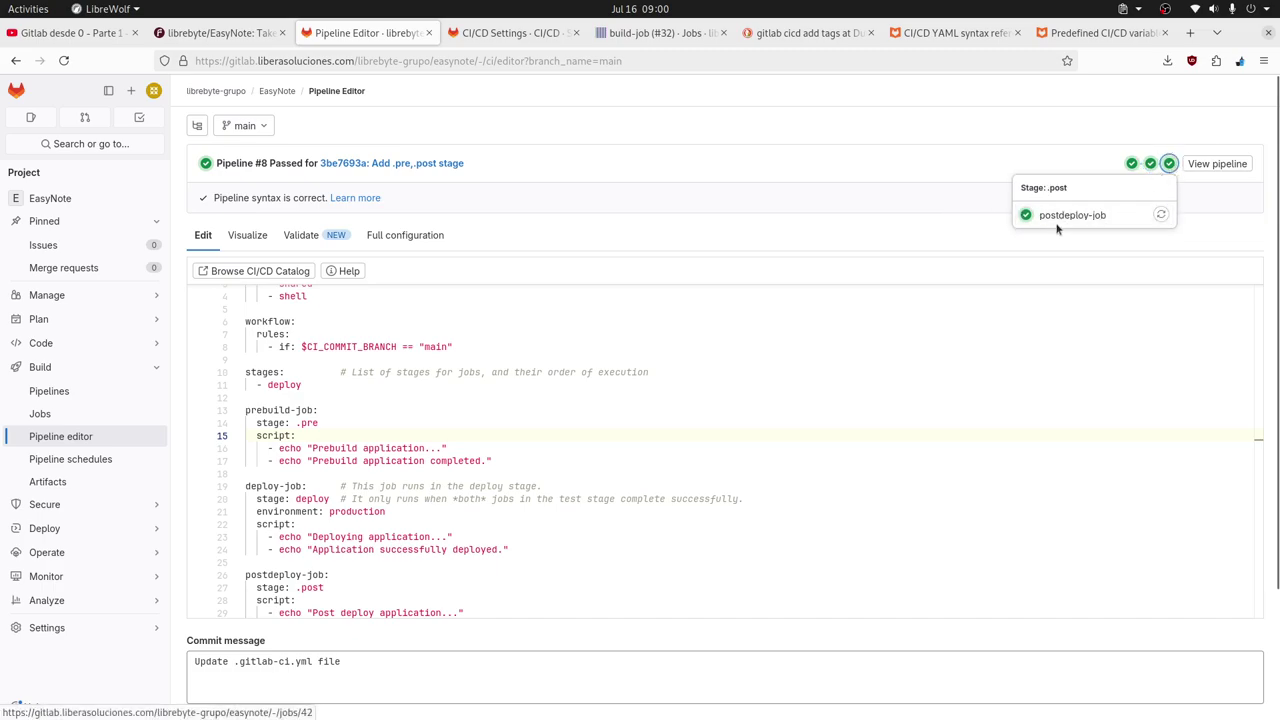
pyautogui.click(839, 372)
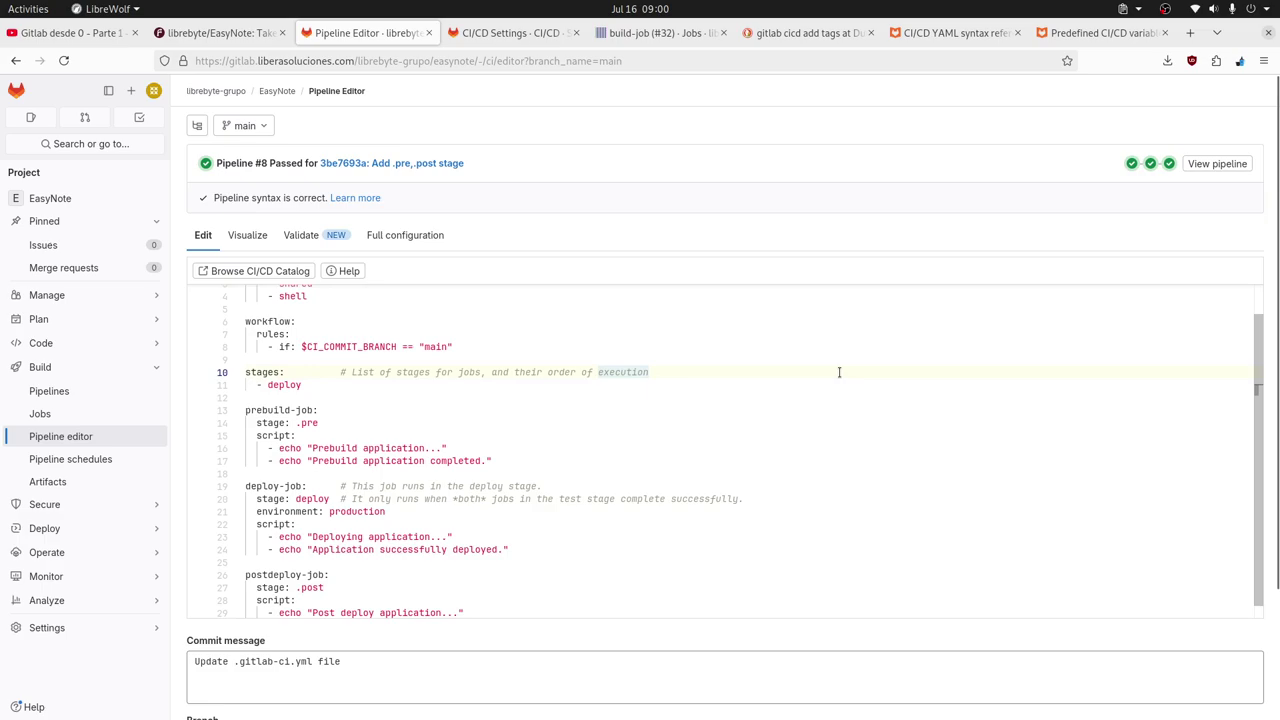
pyautogui.scroll(1, 839, 372)
pyautogui.scroll(-4, 839, 372)
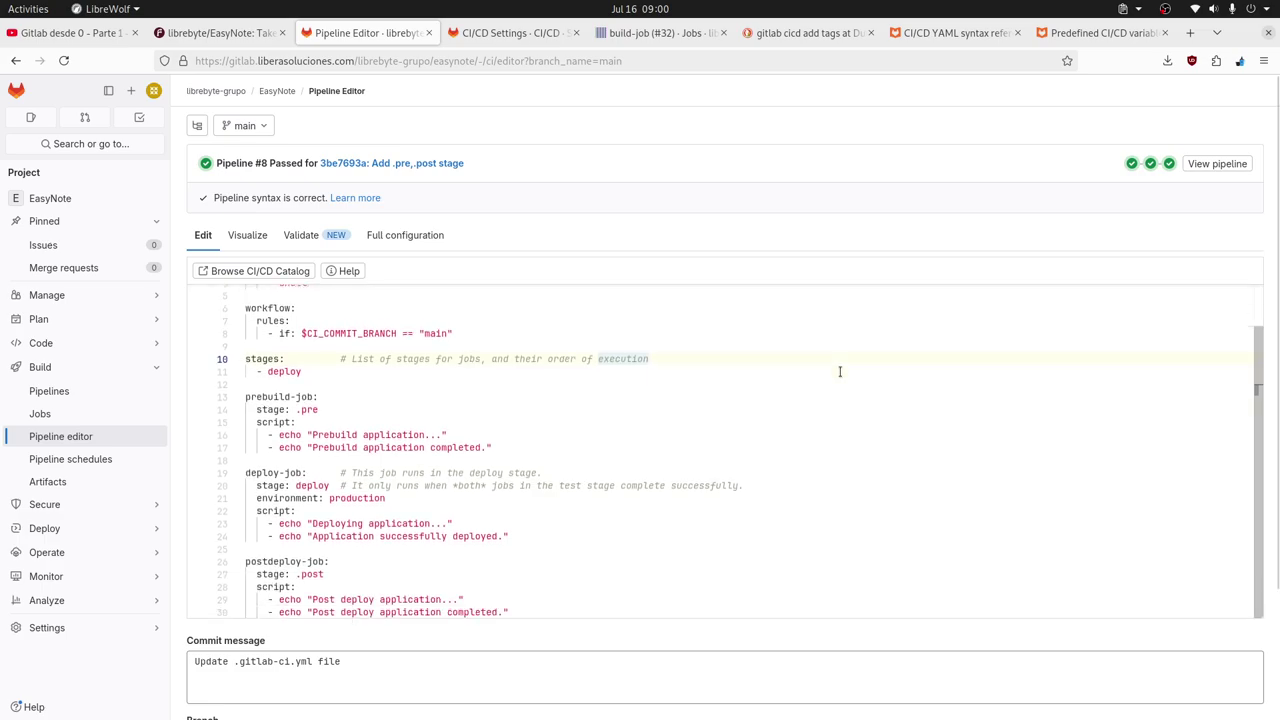
# Delete the prebuild-job block on lines 12–17.
pyautogui.click(509, 295)
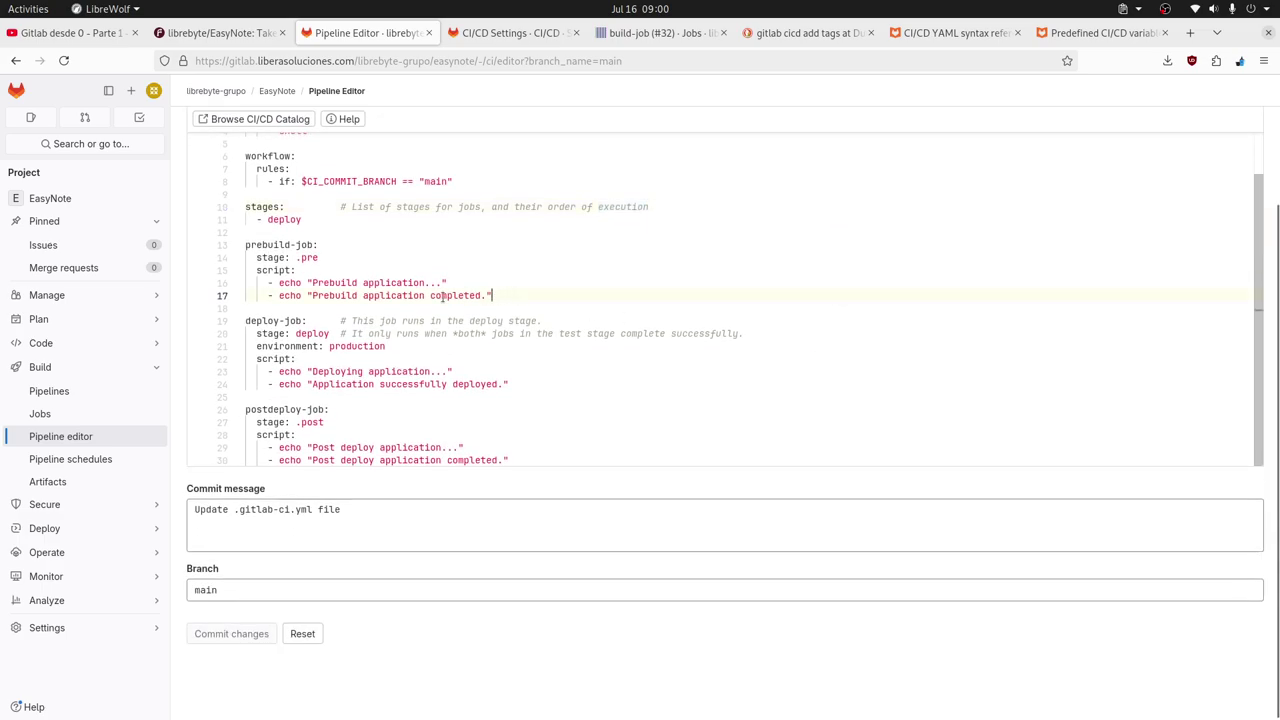
pyautogui.moveTo(551, 292); pyautogui.dragTo(240, 243)
pyautogui.scroll(1, 630, 345)
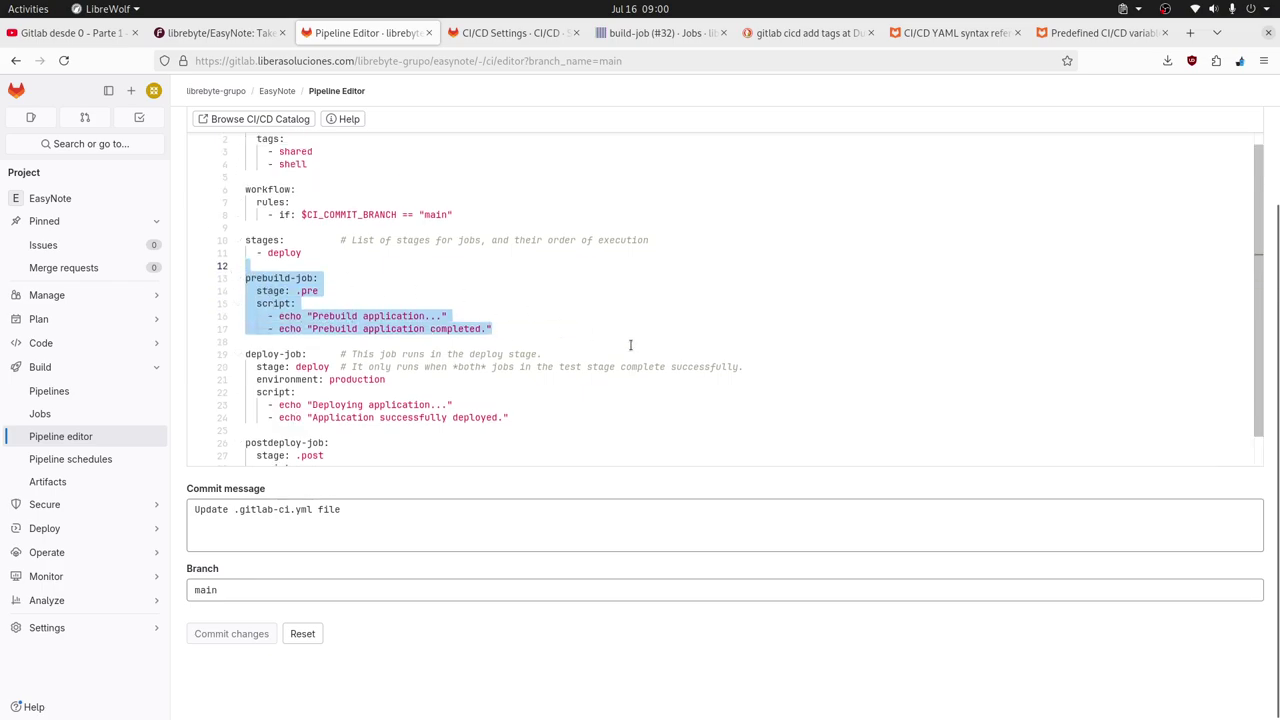
pyautogui.scroll(1, 631, 345)
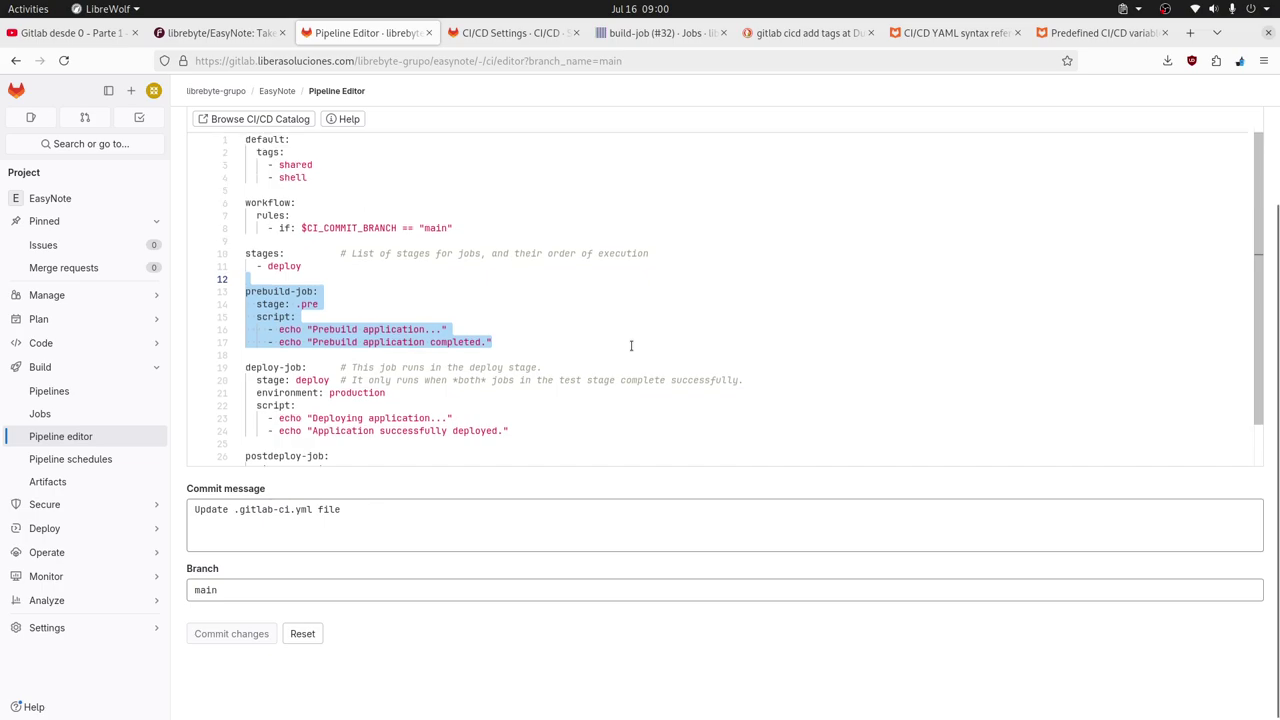
pyautogui.press('BackSpace')
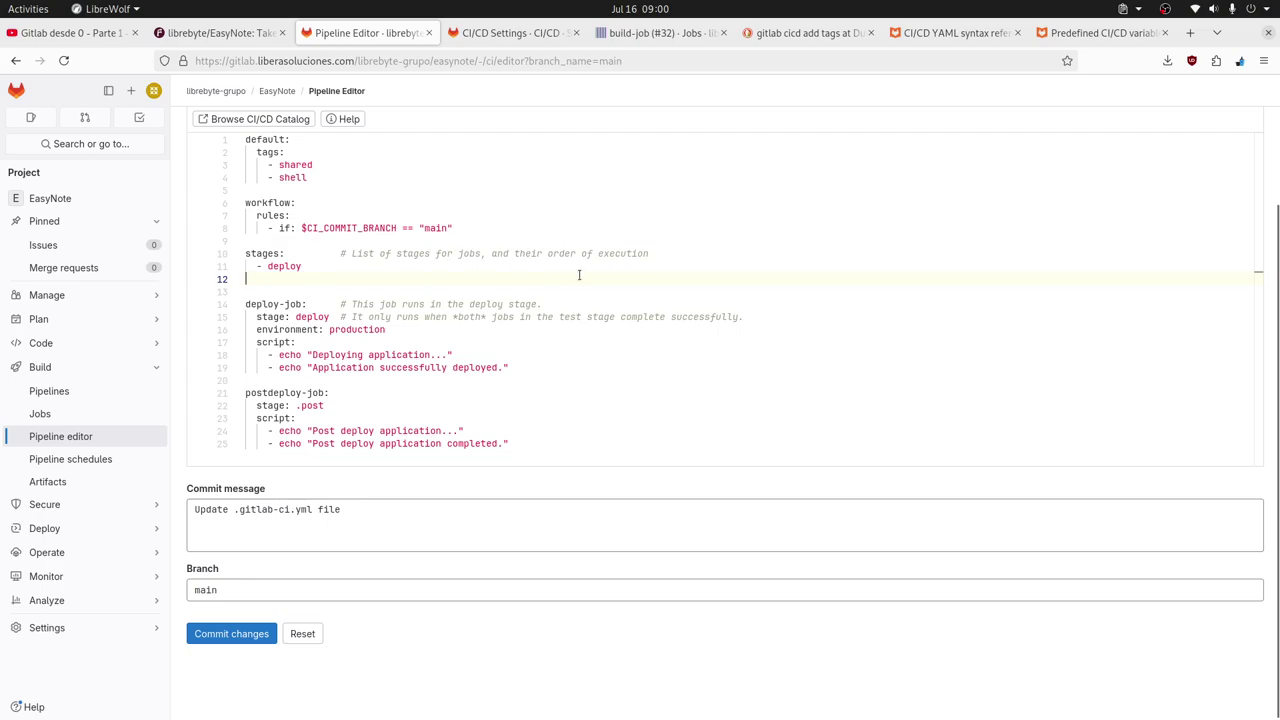
# Briefly change the workflow rule's == to != on line 8, then restore ==.
pyautogui.click(406, 228)
pyautogui.press('BackSpace')
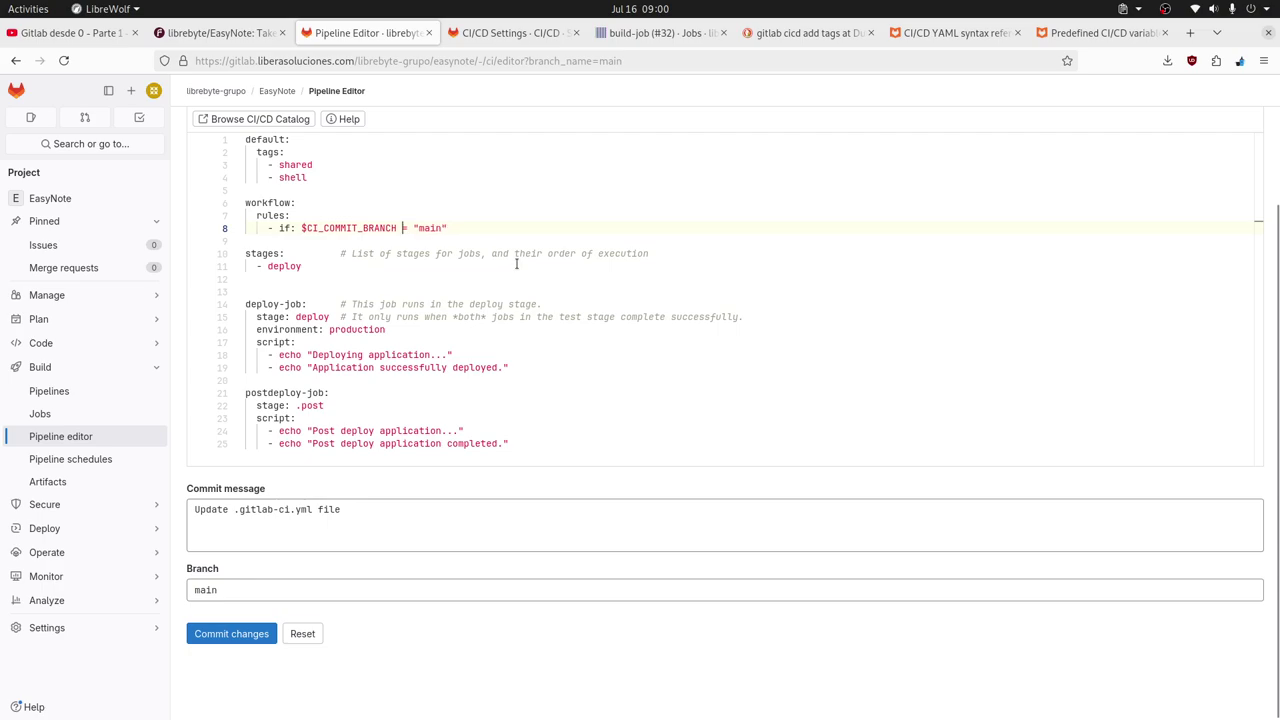
pyautogui.write('!')
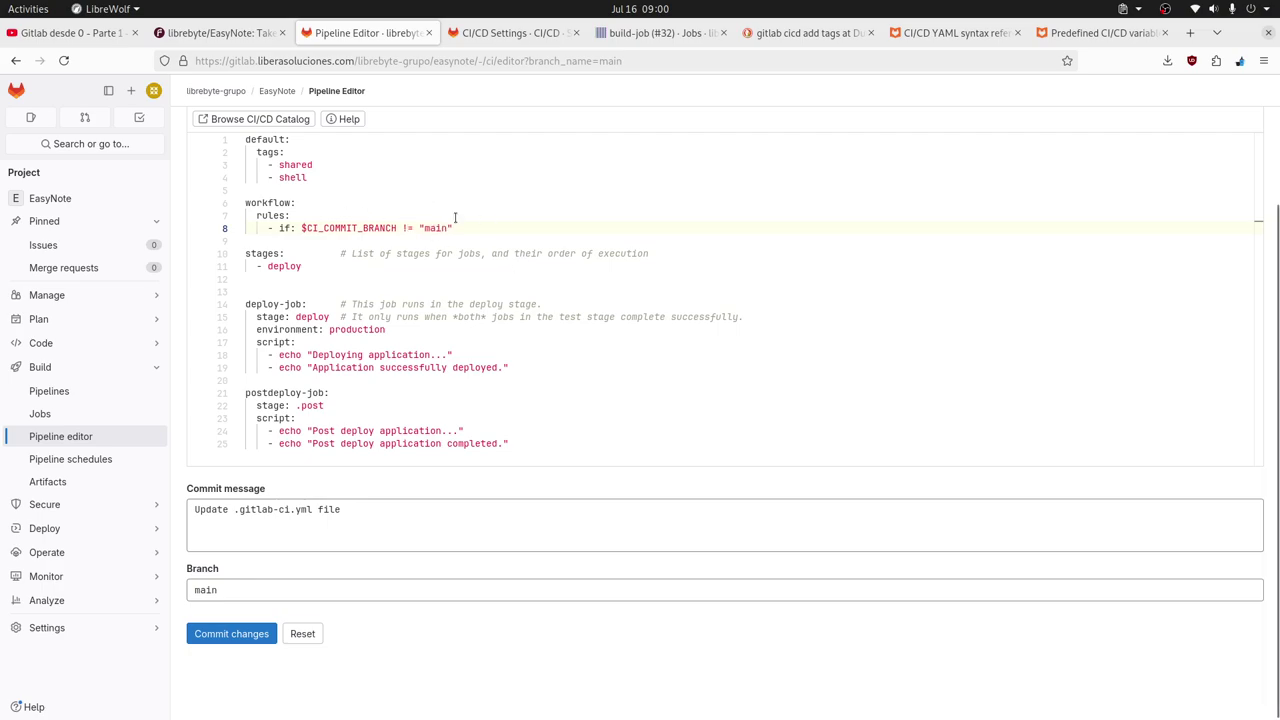
pyautogui.press('BackSpace')
pyautogui.write('=')
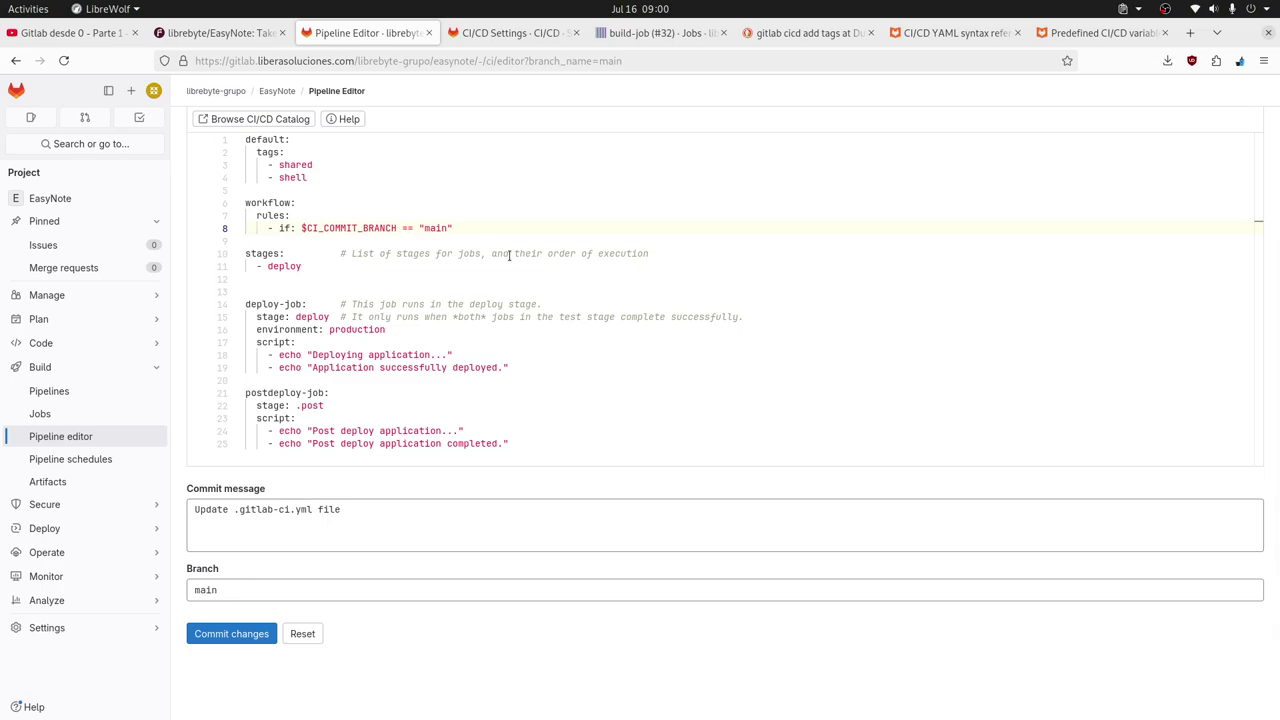
# Delete the postdeploy-job block and its leftover empty line.
pyautogui.moveTo(520, 446); pyautogui.dragTo(221, 399)
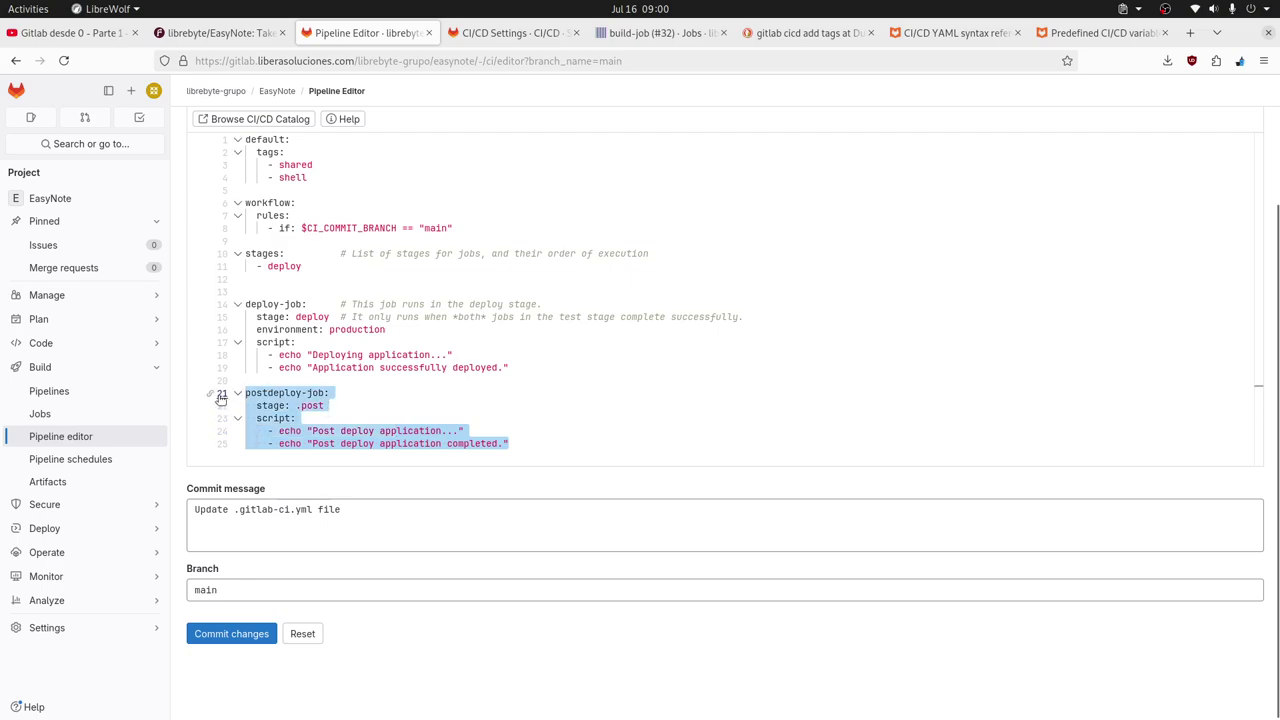
pyautogui.press('BackSpace')
pyautogui.press('BackSpace')
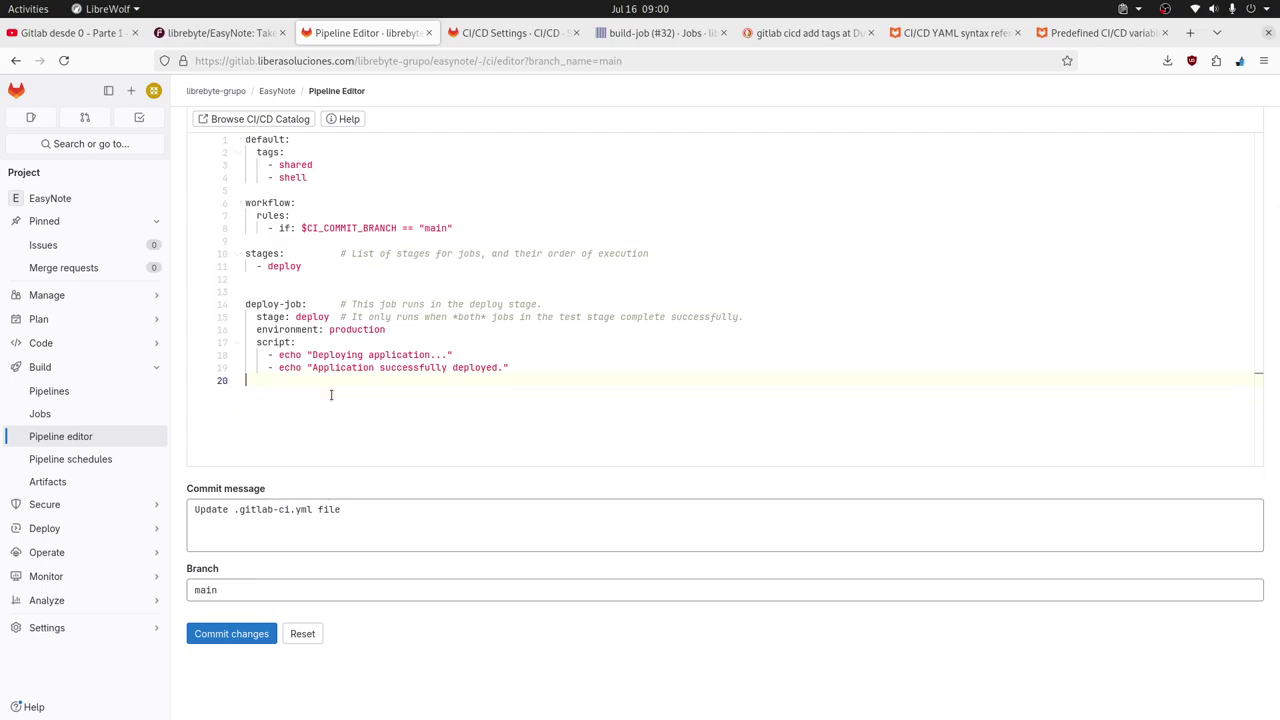
pyautogui.press('BackSpace')
# Add a new script line in deploy-job and remove the list dashes before both echoes.
pyautogui.click(515, 355)
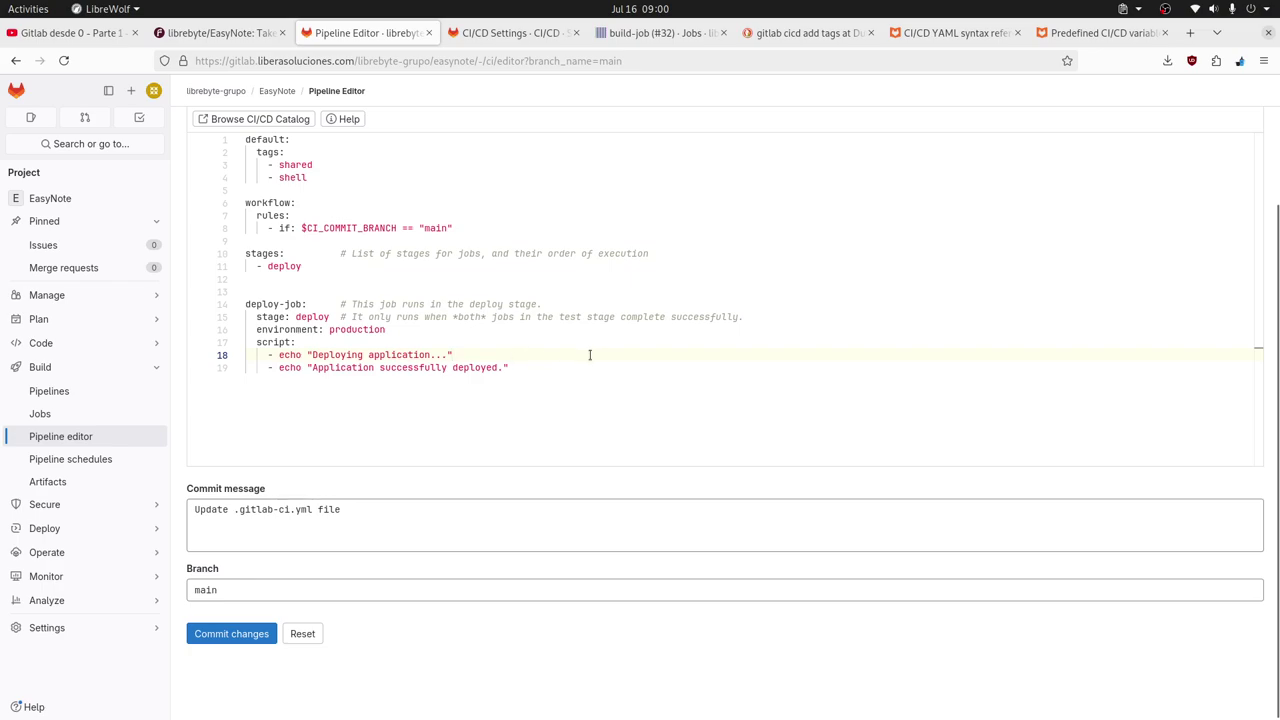
pyautogui.press('Return')
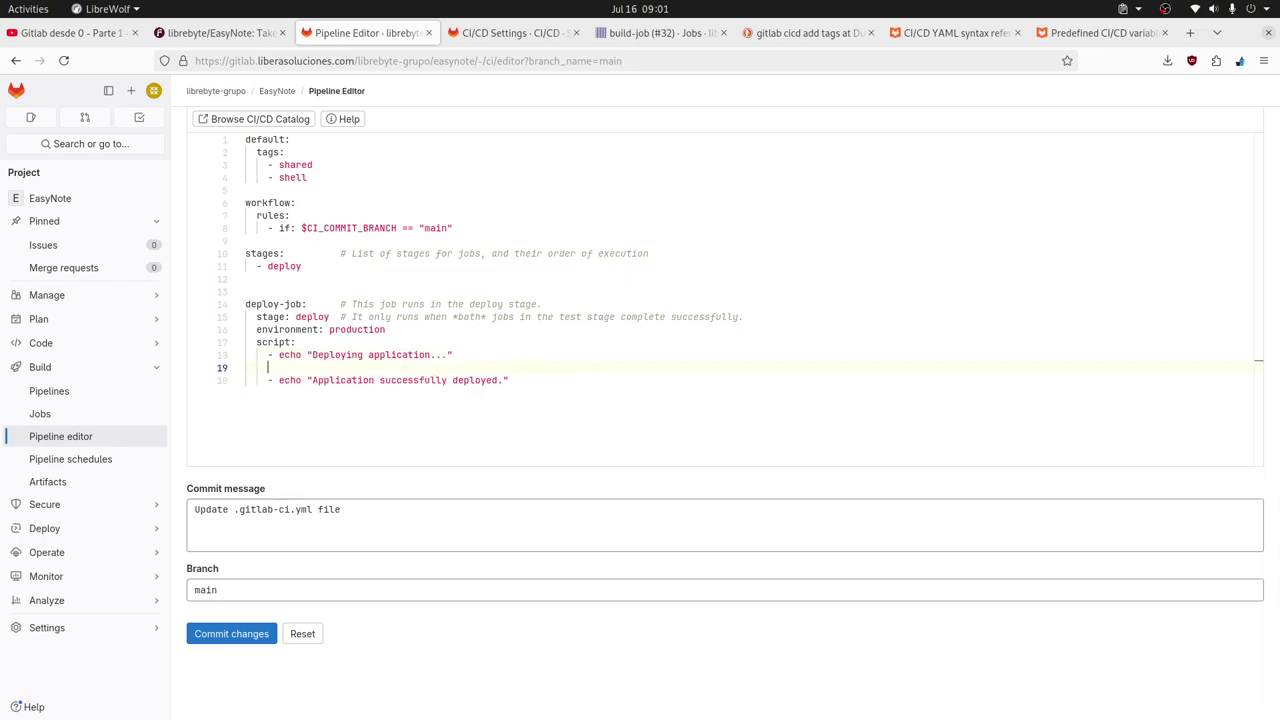
pyautogui.write('-')
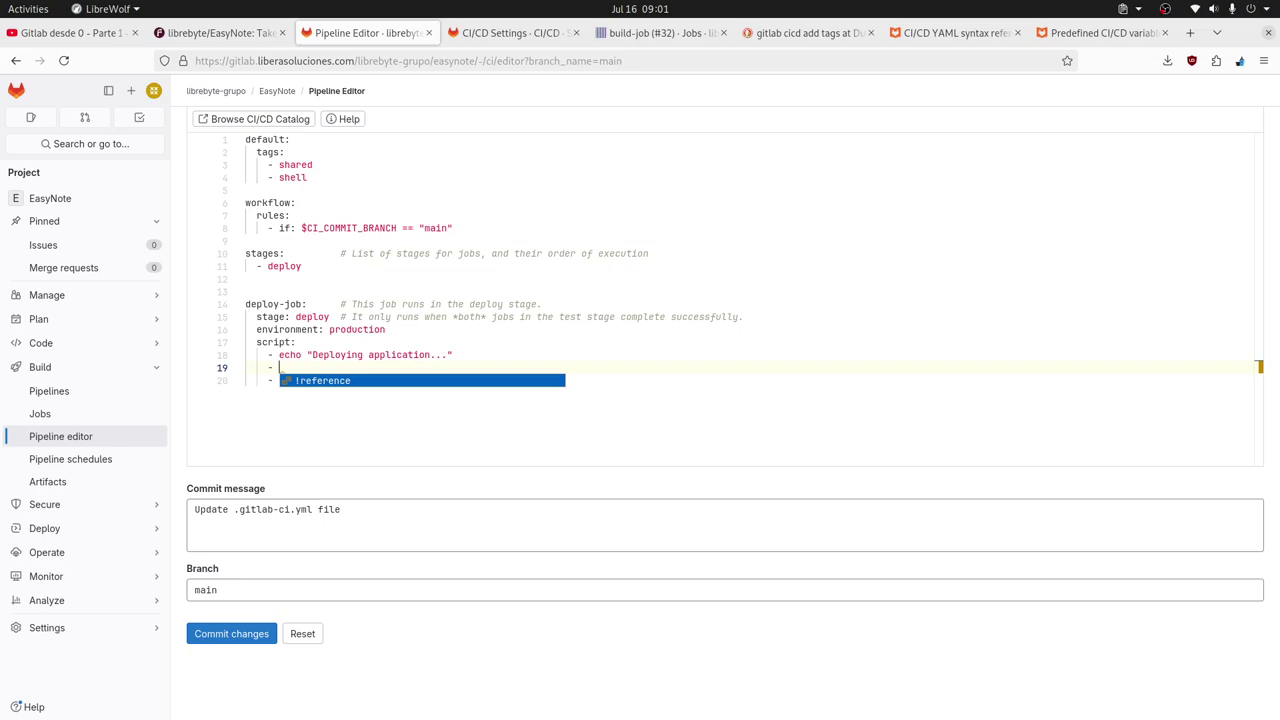
pyautogui.press('Escape')
pyautogui.press('Up')
pyautogui.press('Up')
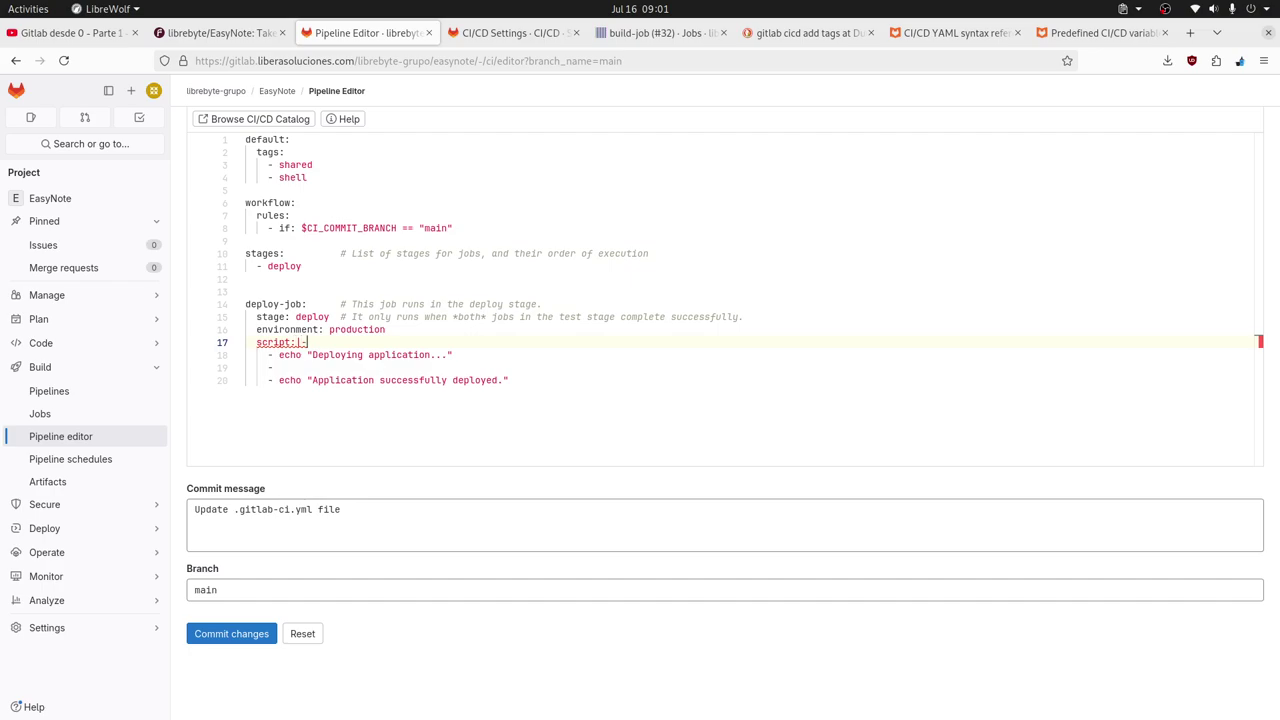
pyautogui.press('Down')
pyautogui.press('Home')
pyautogui.press('Up')
pyautogui.press('Right')
pyautogui.press('Right')
pyautogui.press('Right')
pyautogui.press('Escape')
pyautogui.press('Down')
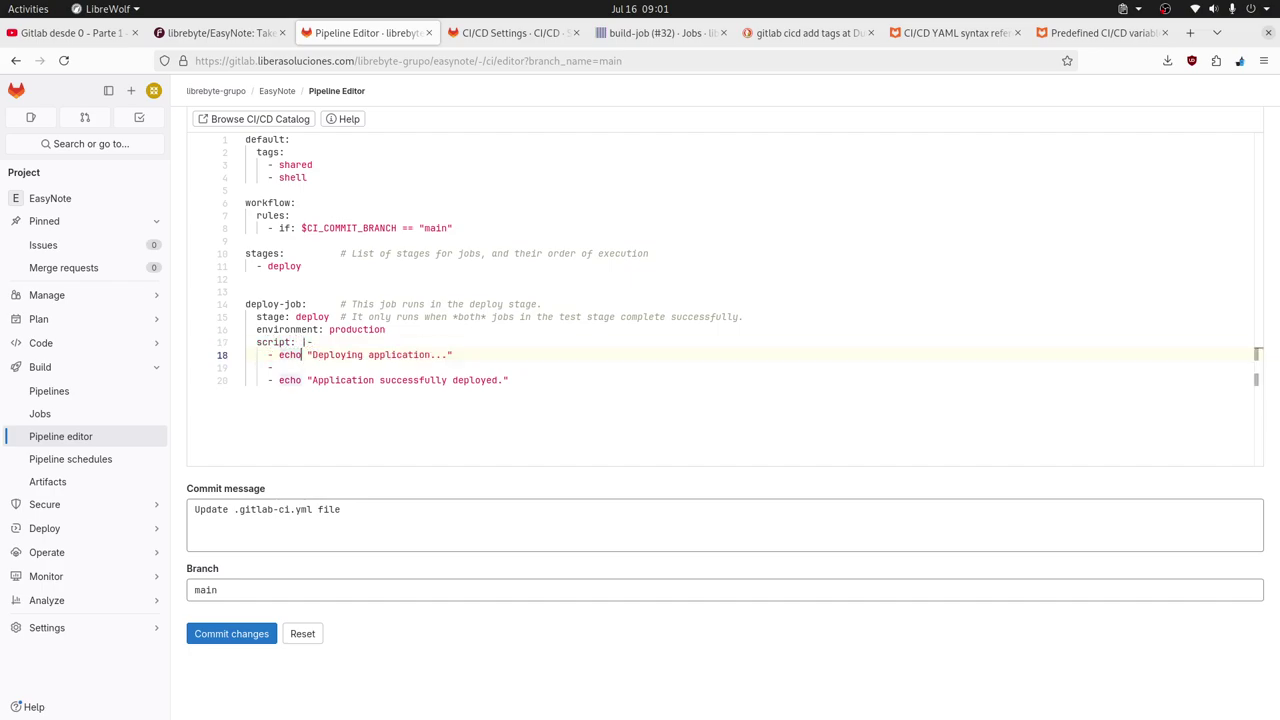
pyautogui.press('Down')
pyautogui.press('Up')
pyautogui.press('BackSpace')
pyautogui.press('BackSpace')
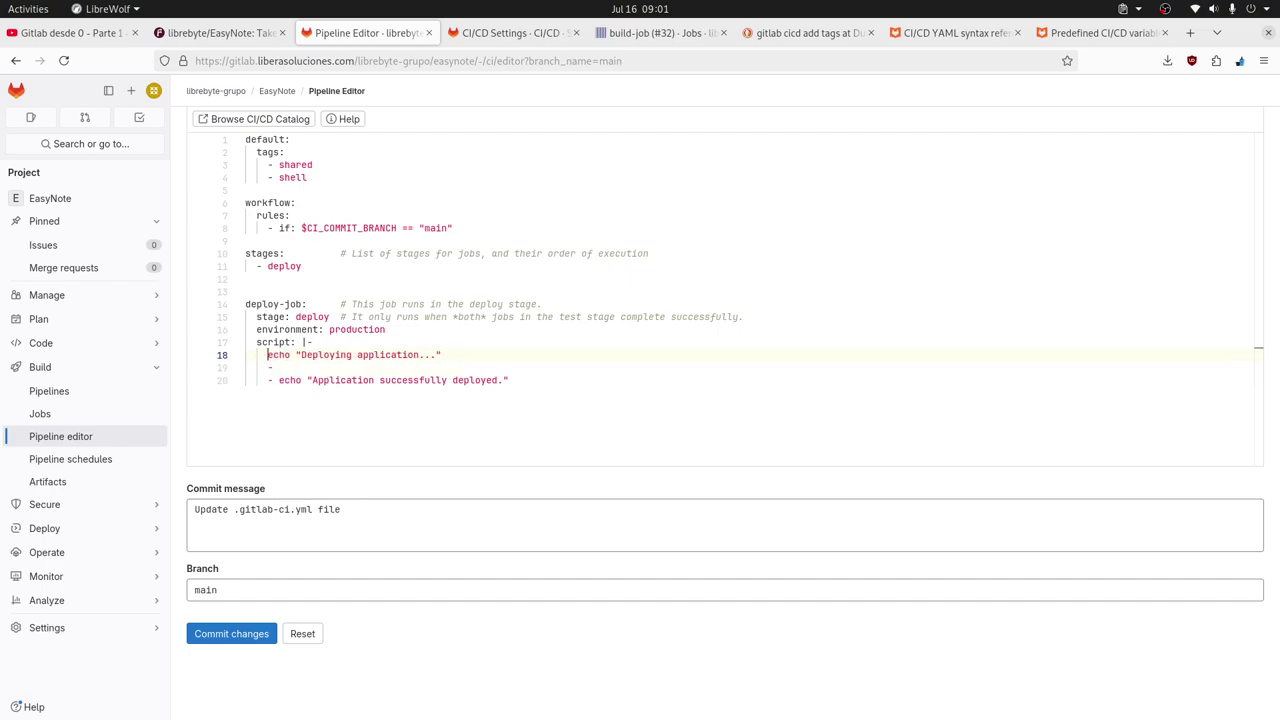
pyautogui.press('Down')
pyautogui.press('Down')
pyautogui.press('BackSpace')
pyautogui.press('BackSpace')
pyautogui.press('Up')
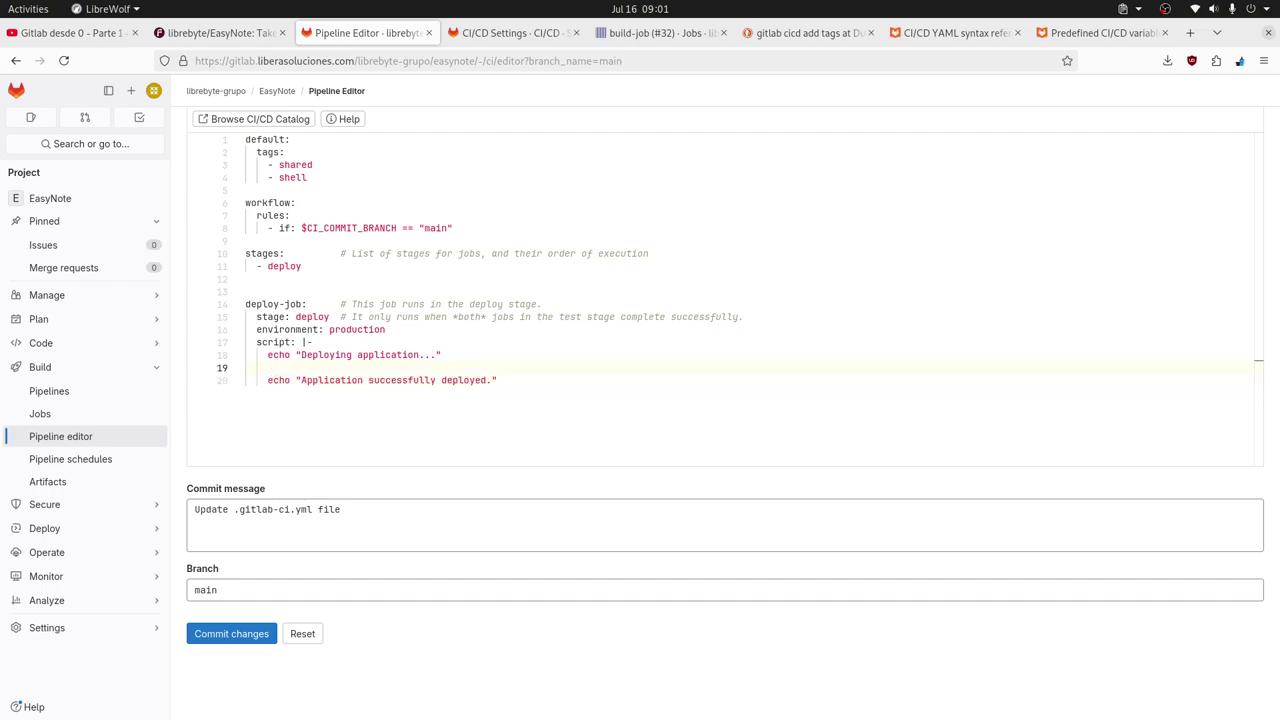
# Type the rsync command on line 19, fixing its options to 'rsync -avzz --no-o --no-g'.
pyautogui.write('resync')
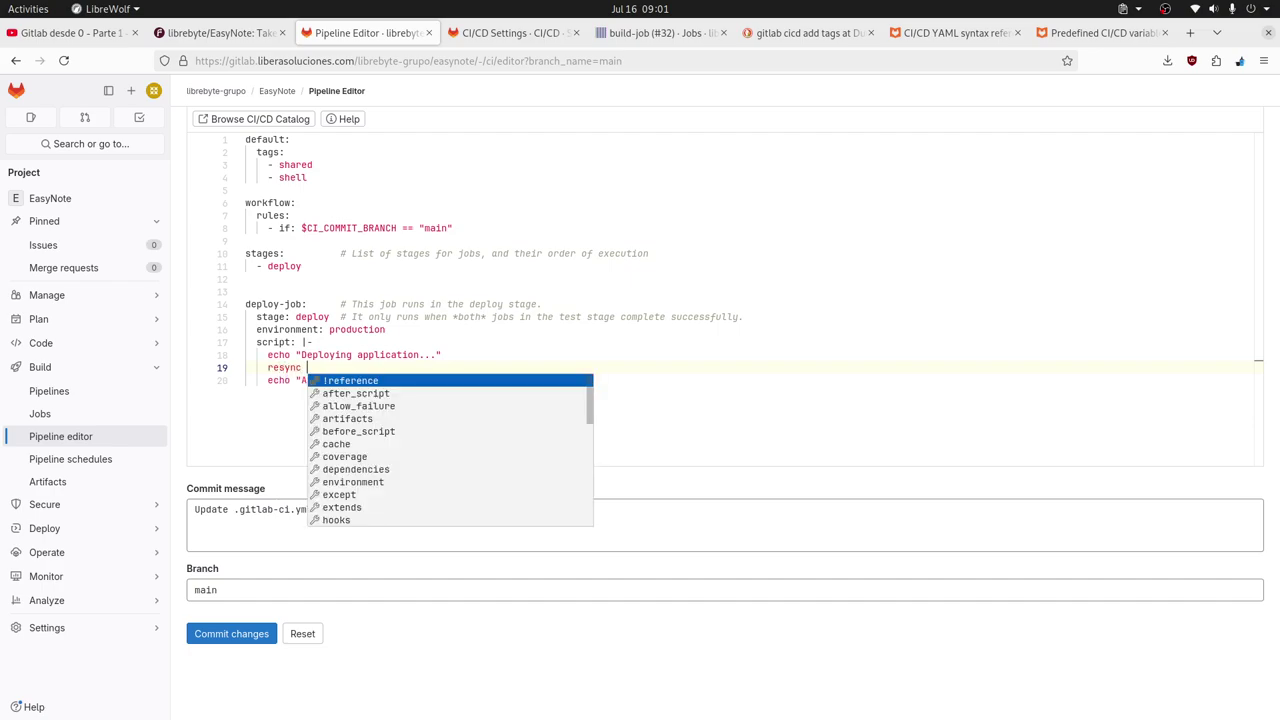
pyautogui.press('BackSpace')
pyautogui.press('BackSpace')
pyautogui.press('BackSpace')
pyautogui.press('BackSpace')
pyautogui.press('BackSpace')
pyautogui.press('BackSpace')
pyautogui.write('sync')
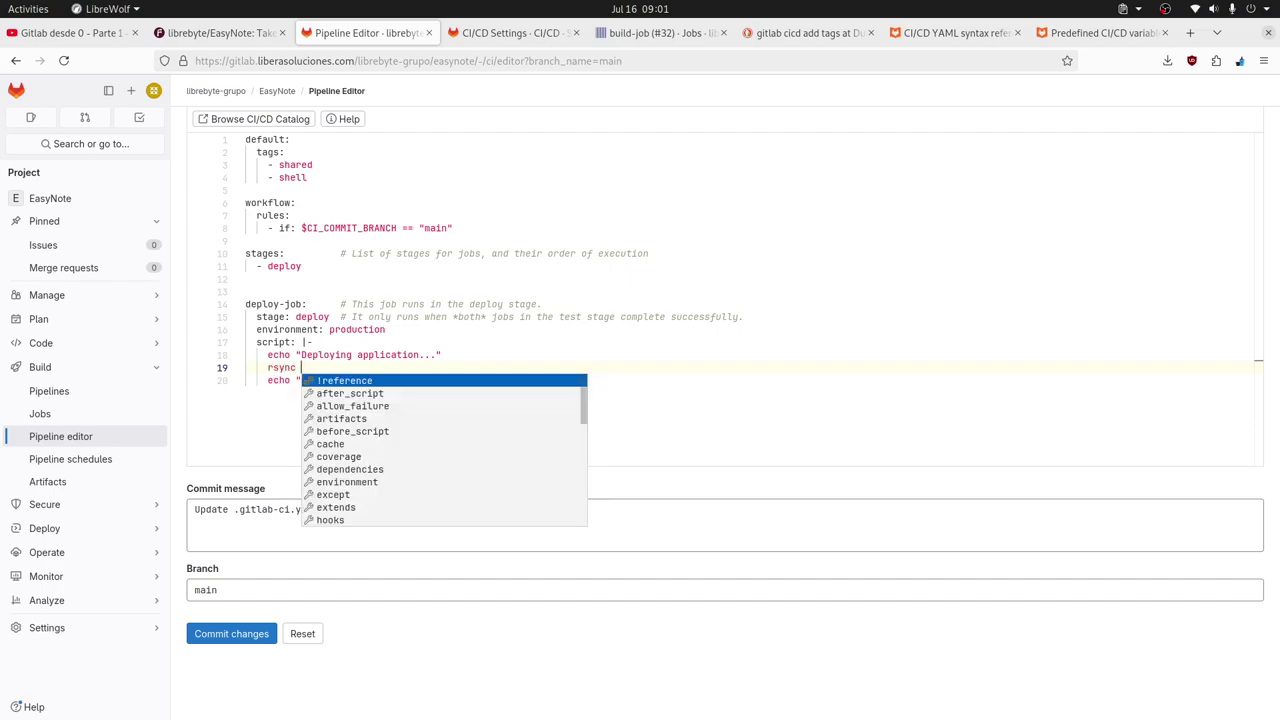
pyautogui.write(' -a')
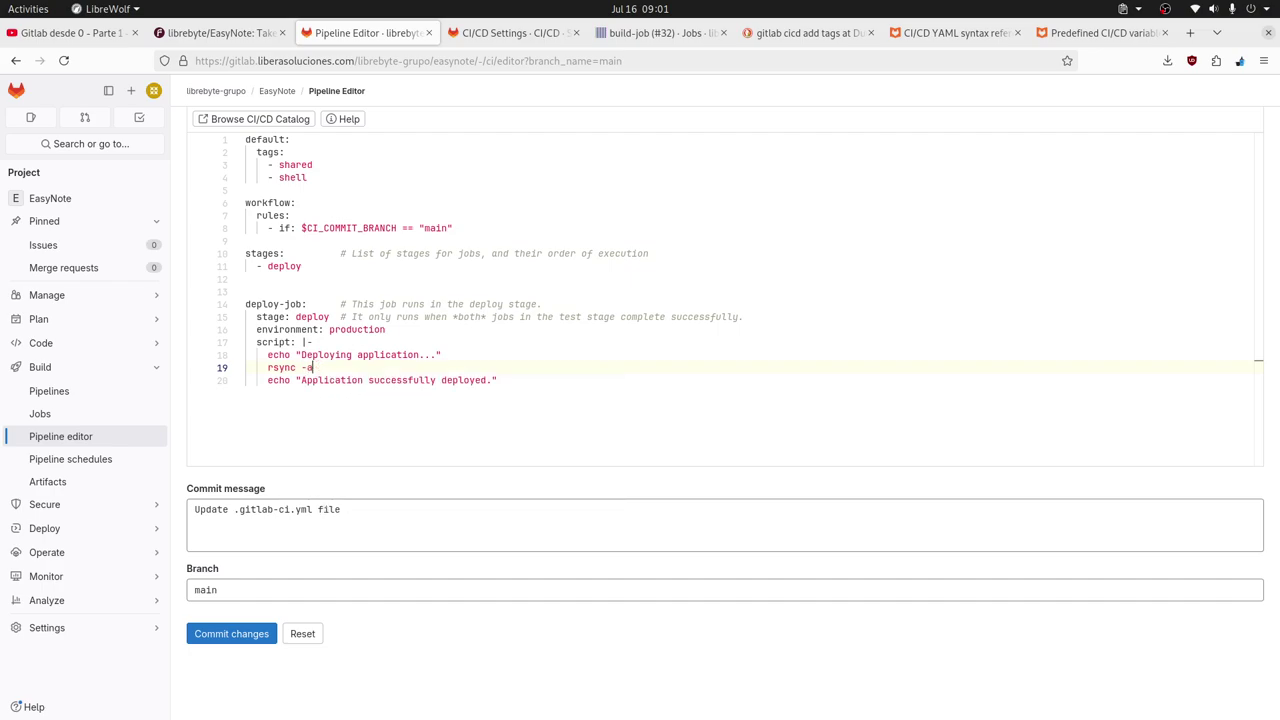
pyautogui.write('vs')
pyautogui.write('z -')
pyautogui.write('-no')
pyautogui.write('o --')
pyautogui.write('no-p')
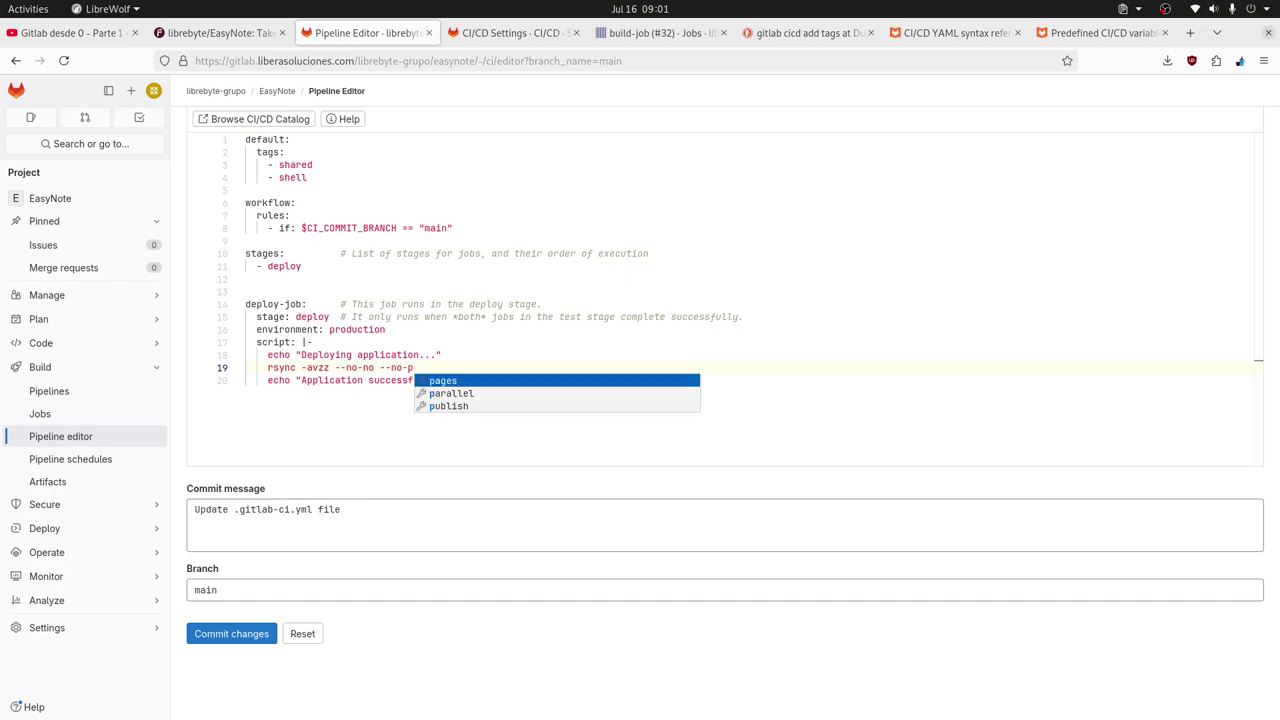
pyautogui.press('BackSpace')
pyautogui.press('Left')
pyautogui.press('Left')
pyautogui.press('Left')
pyautogui.press('Left')
pyautogui.press('Left')
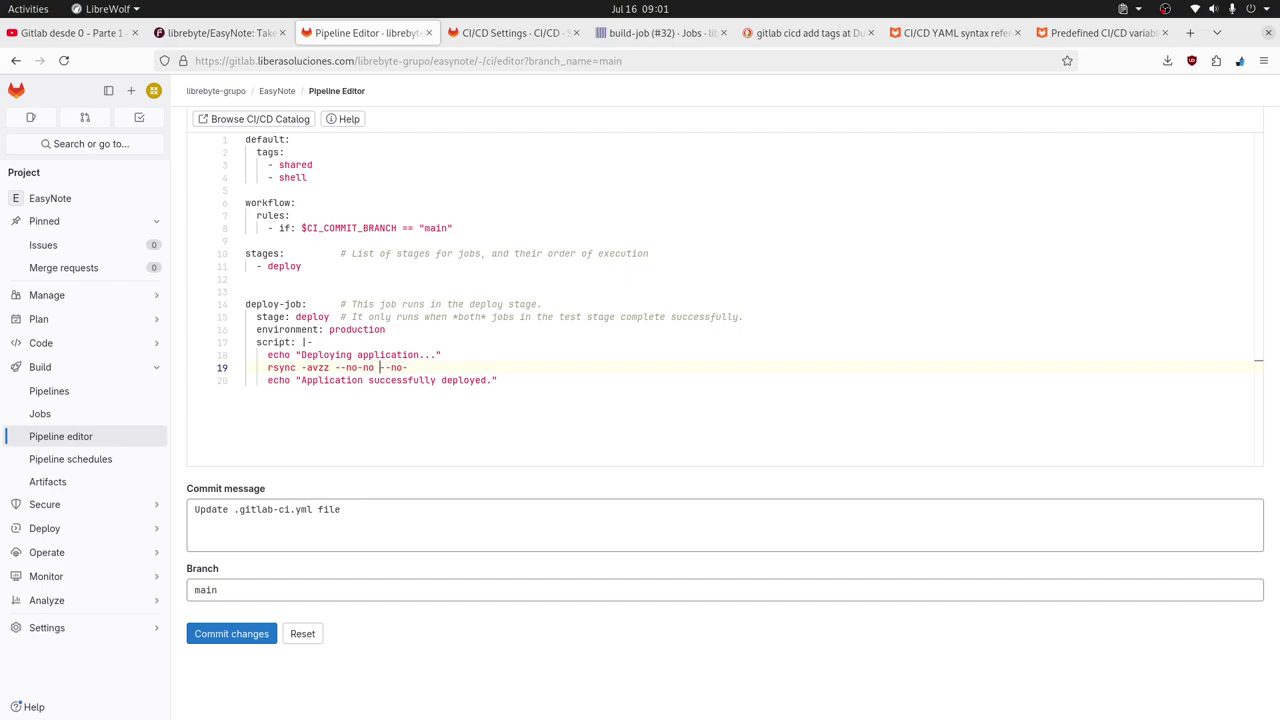
pyautogui.press('BackSpace')
pyautogui.write('g')
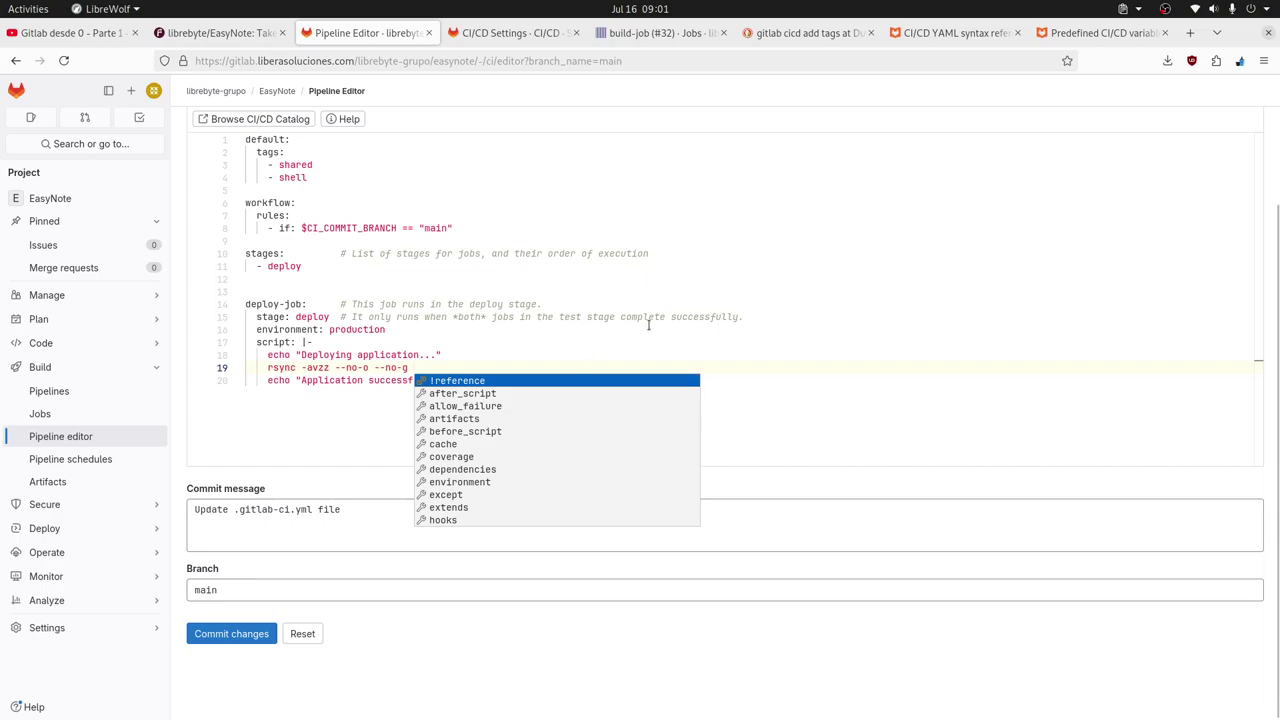
# Go to librebyte.net in a new tab and search the site for rsync.
pyautogui.click(1190, 33)
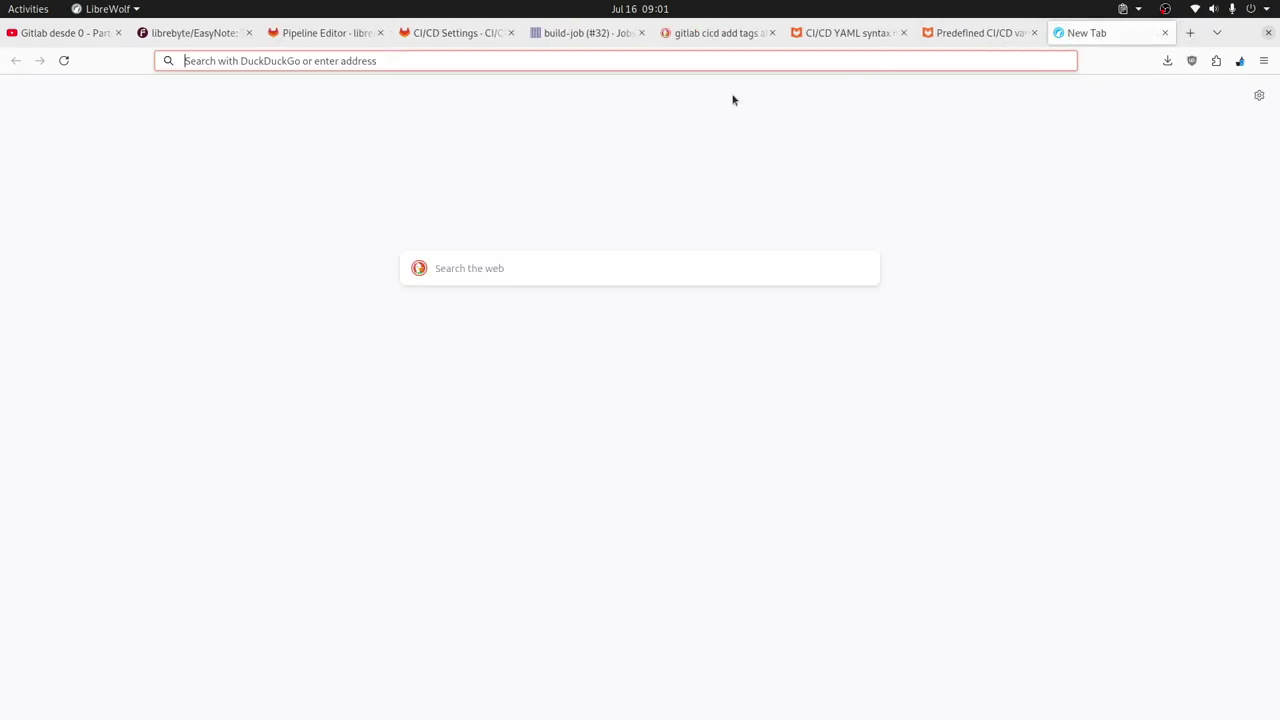
pyautogui.write('libre')
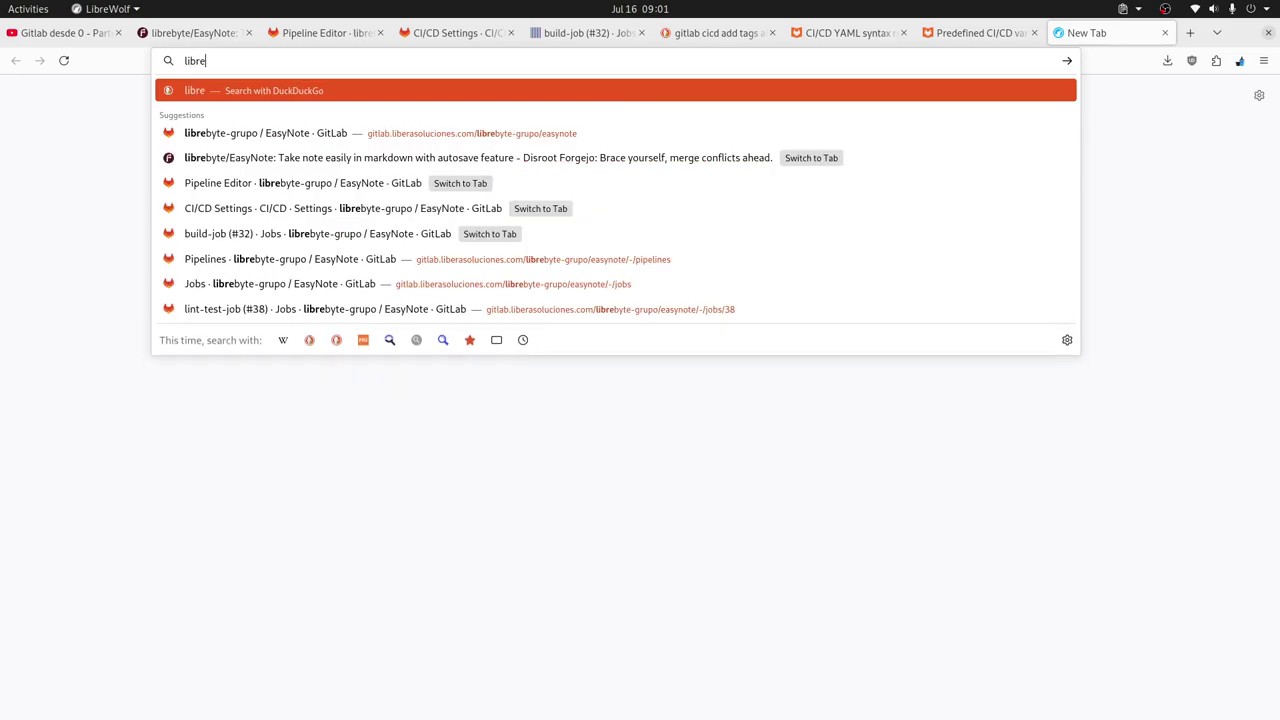
pyautogui.write('byte.net')
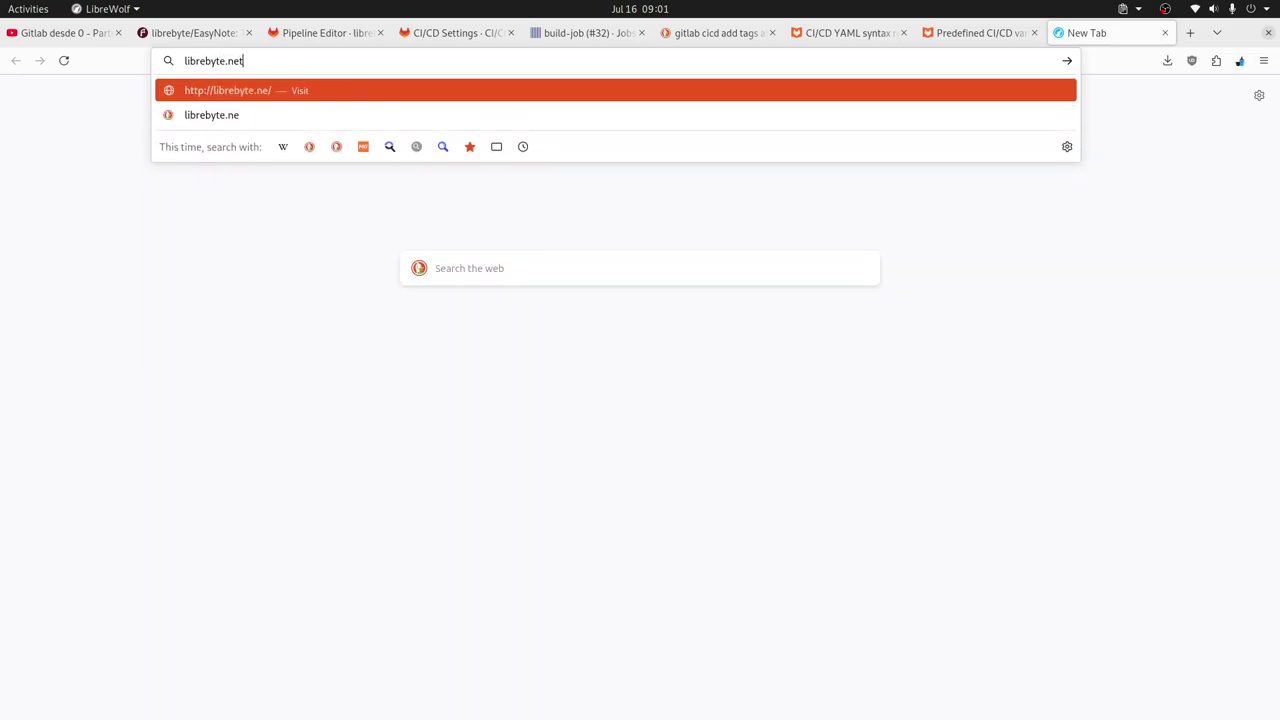
pyautogui.press('Return')
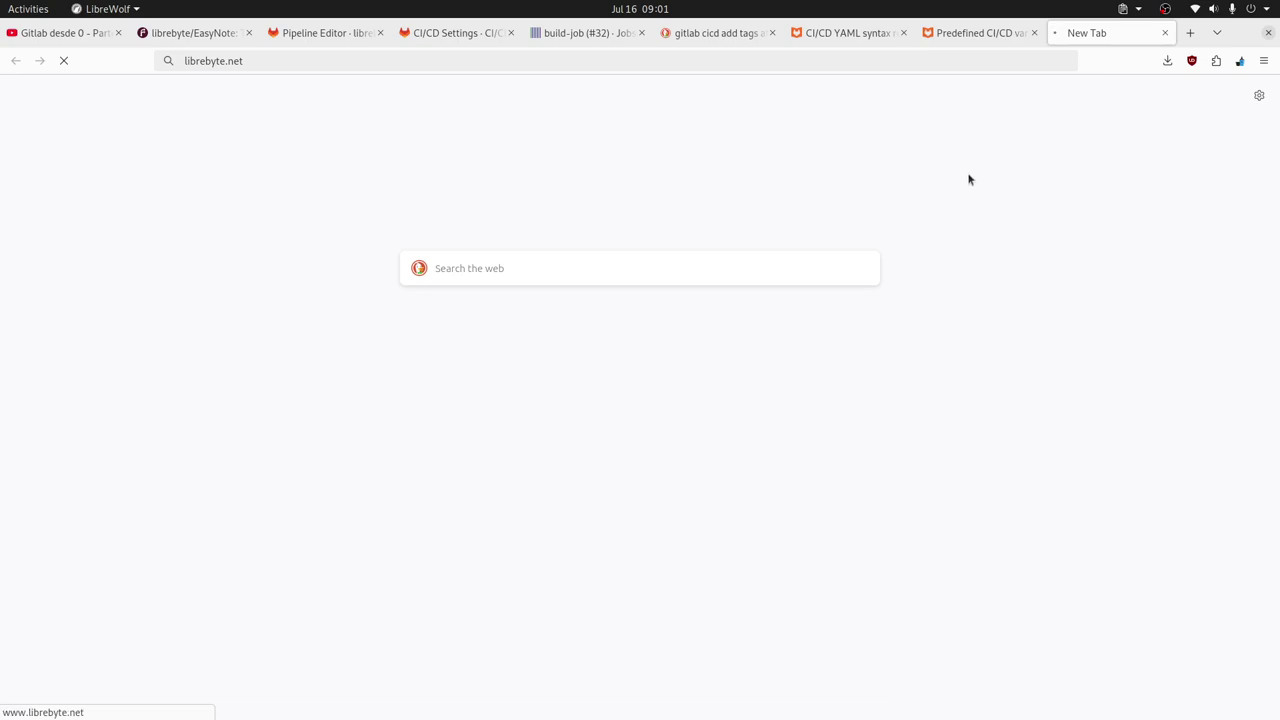
pyautogui.click(920, 240)
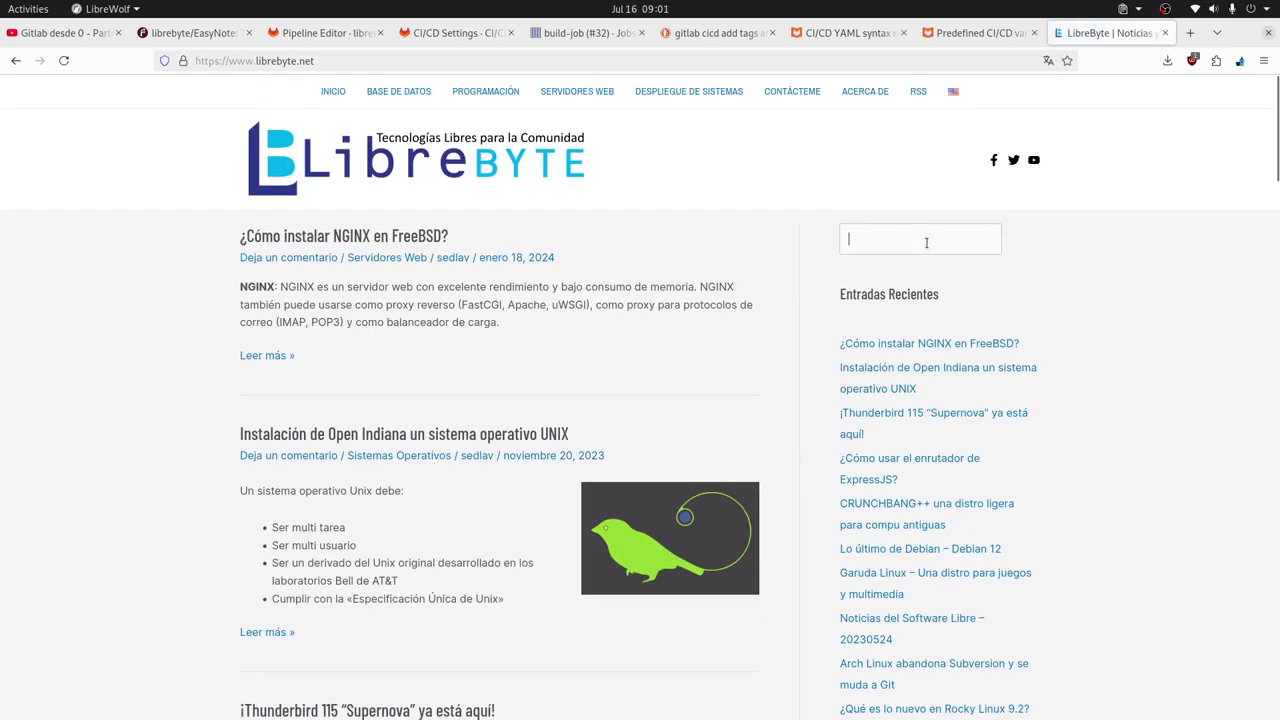
pyautogui.write('rsync')
pyautogui.press('Return')
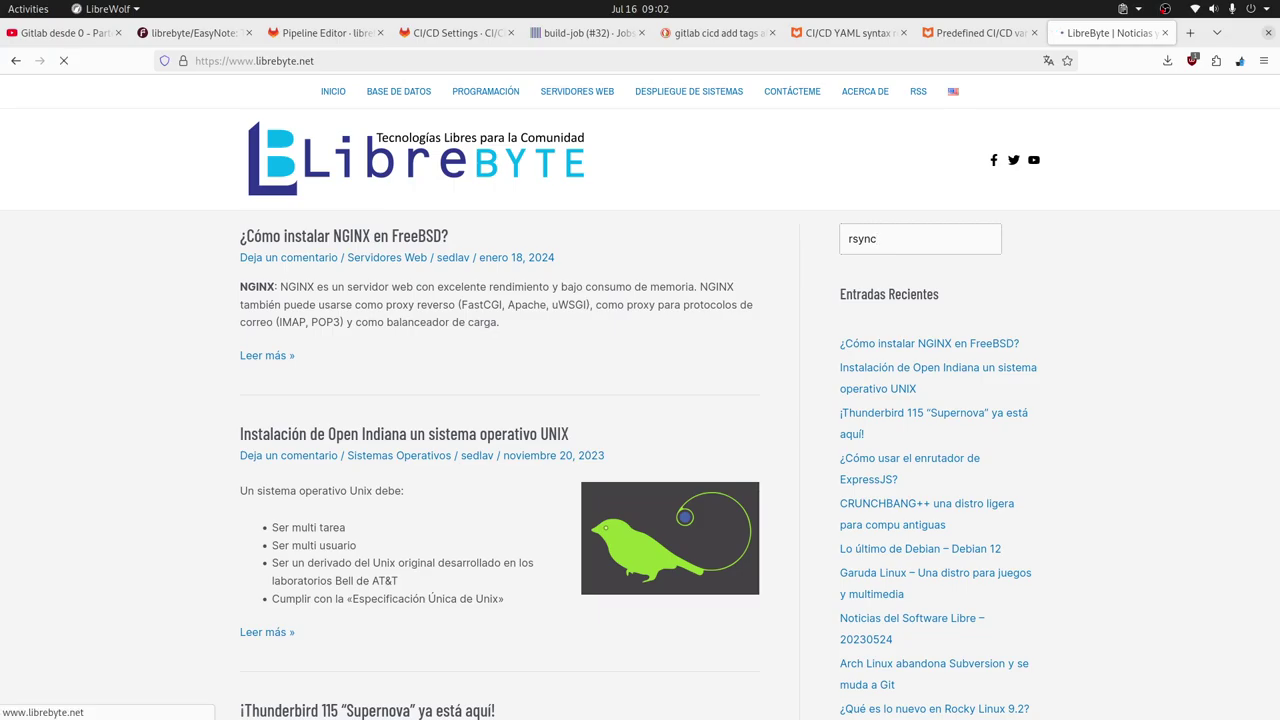
# Read the 'rsync – 16 ejemplos prácticos' article, then return to the Pipeline Editor.
pyautogui.click(366, 375)
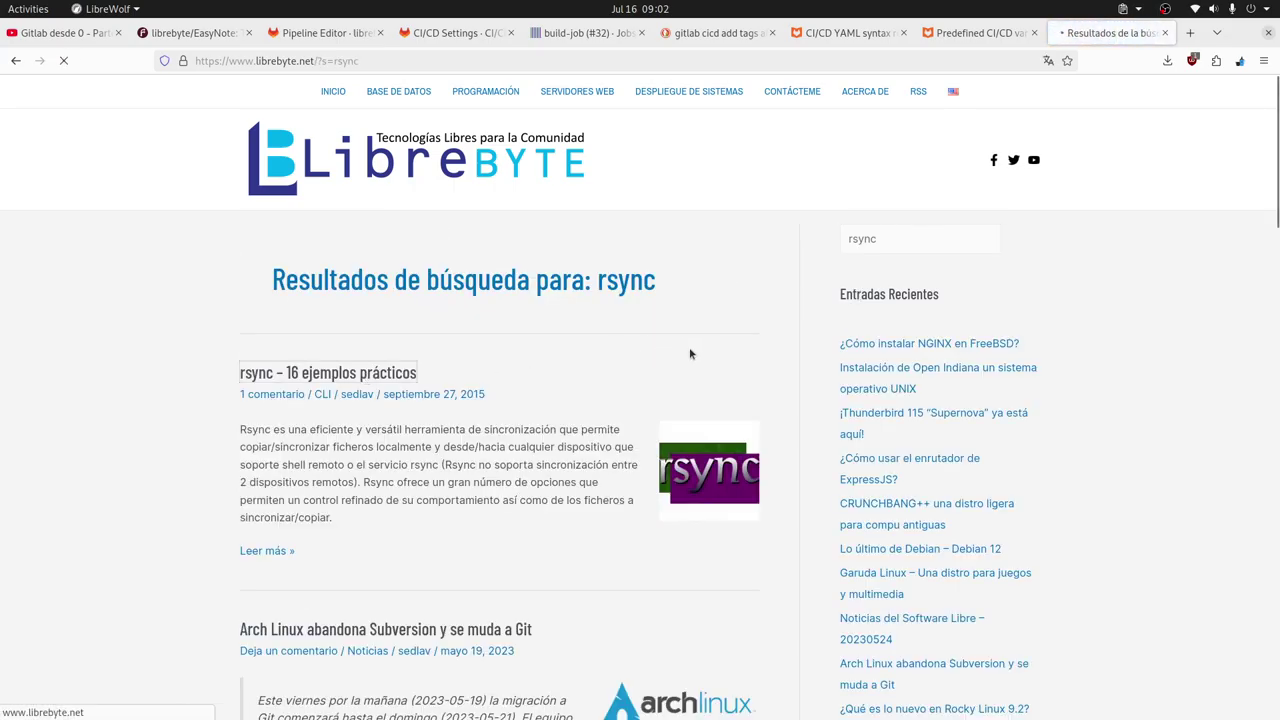
pyautogui.scroll(-3, 689, 354)
pyautogui.scroll(-15, 689, 354)
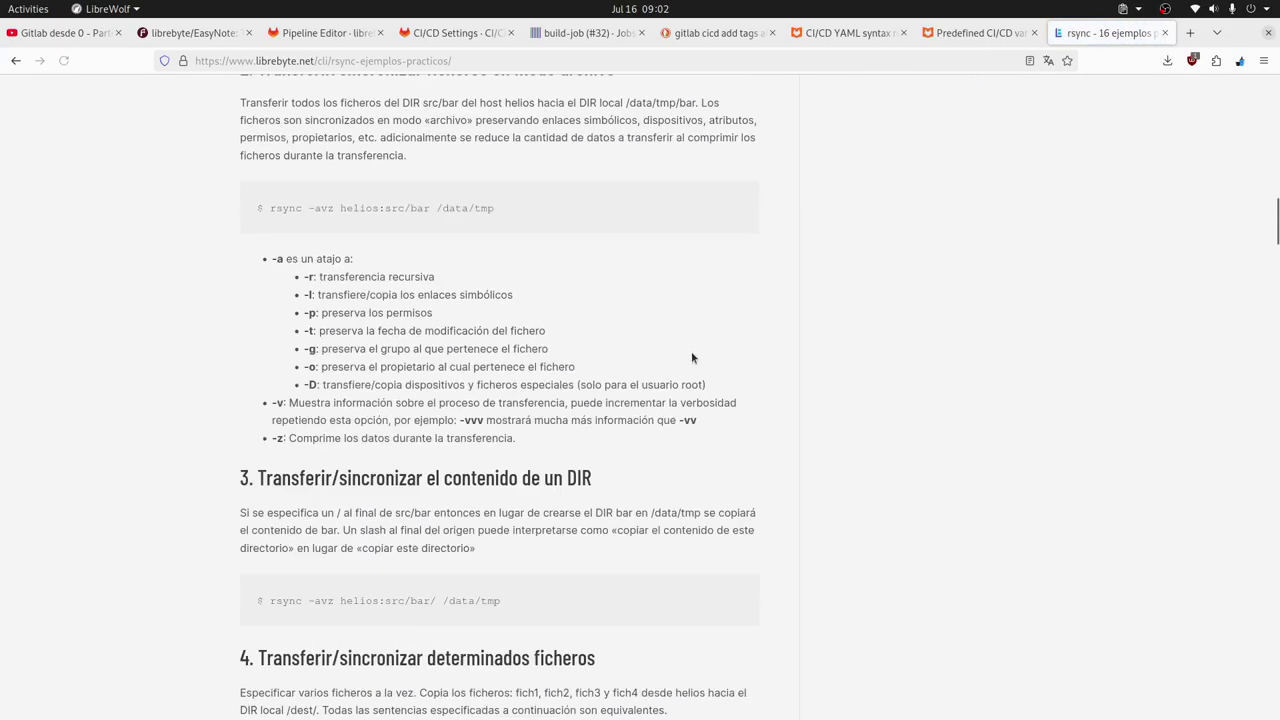
pyautogui.scroll(-20, 687, 362)
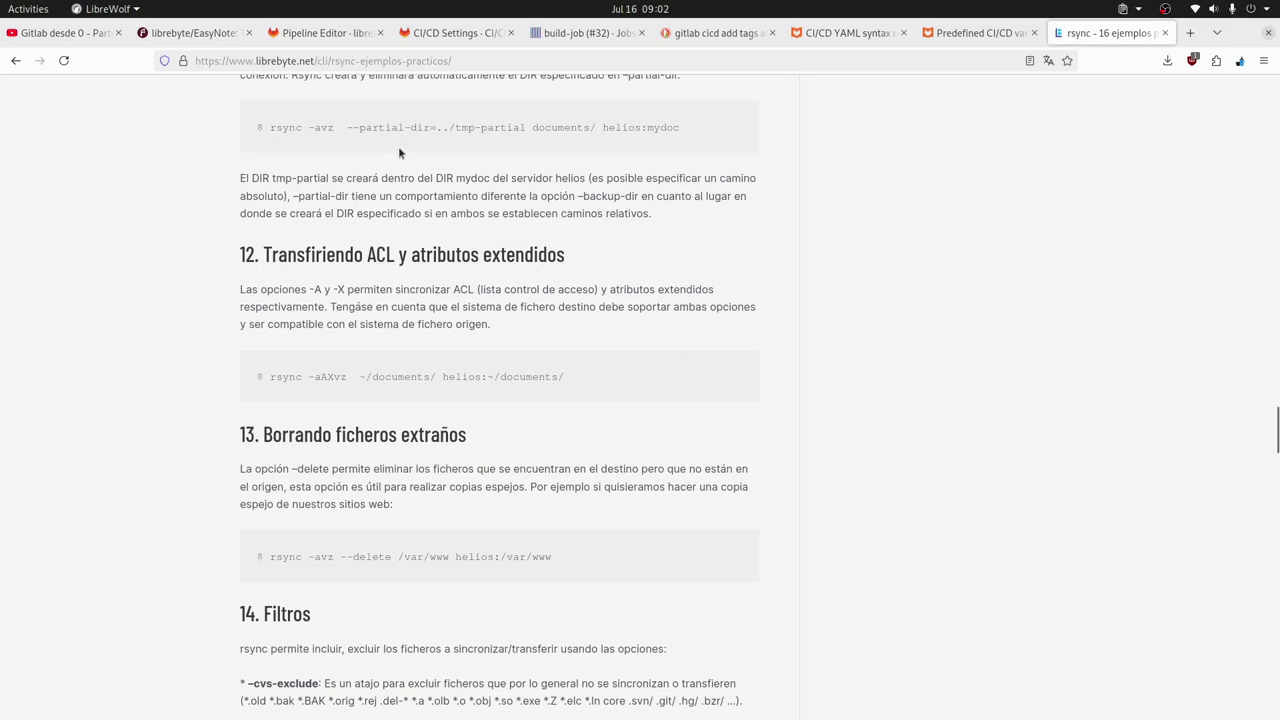
pyautogui.click(320, 38)
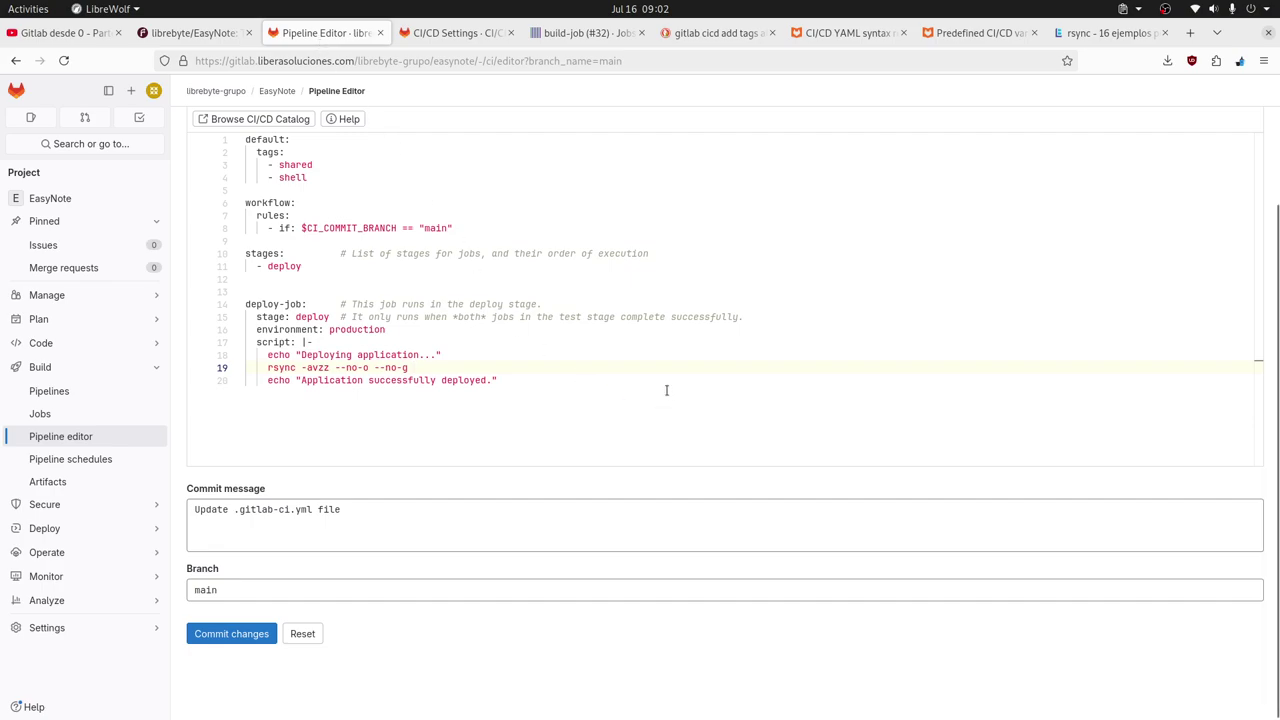
# Add --no-perm after --no-g on the rsync line, then go back to the rsync article.
pyautogui.write('--no')
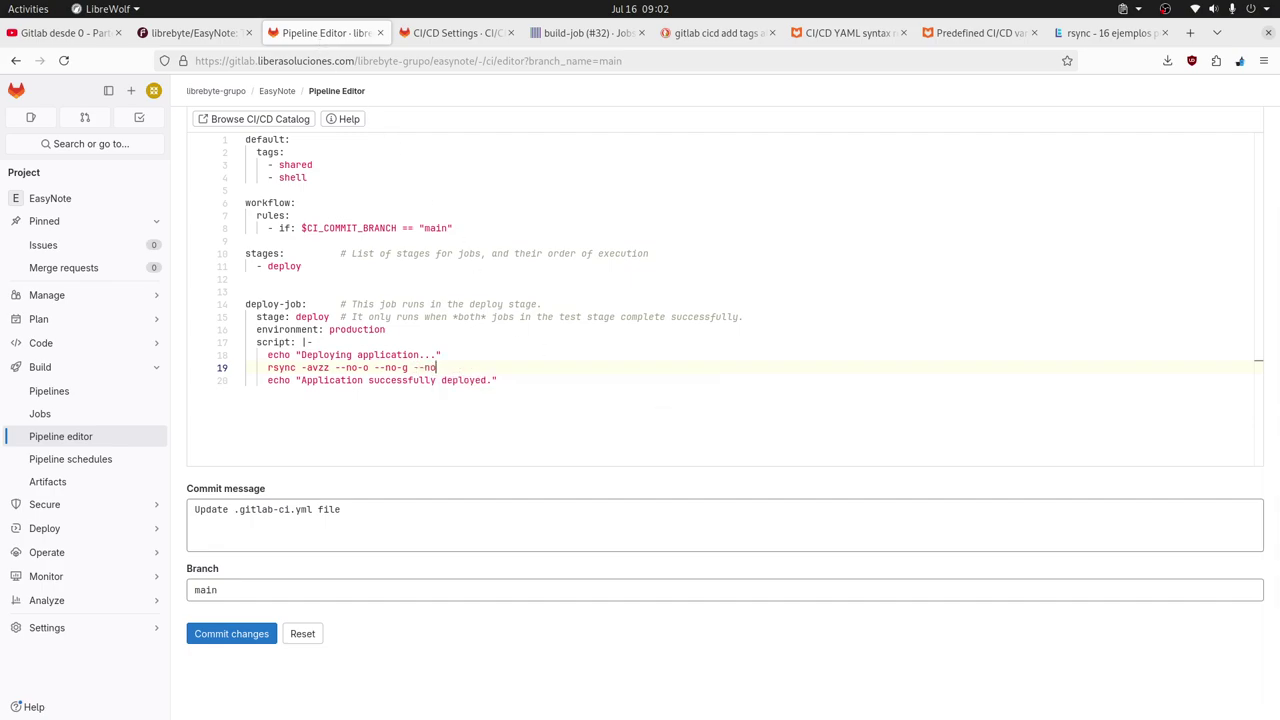
pyautogui.write('-per')
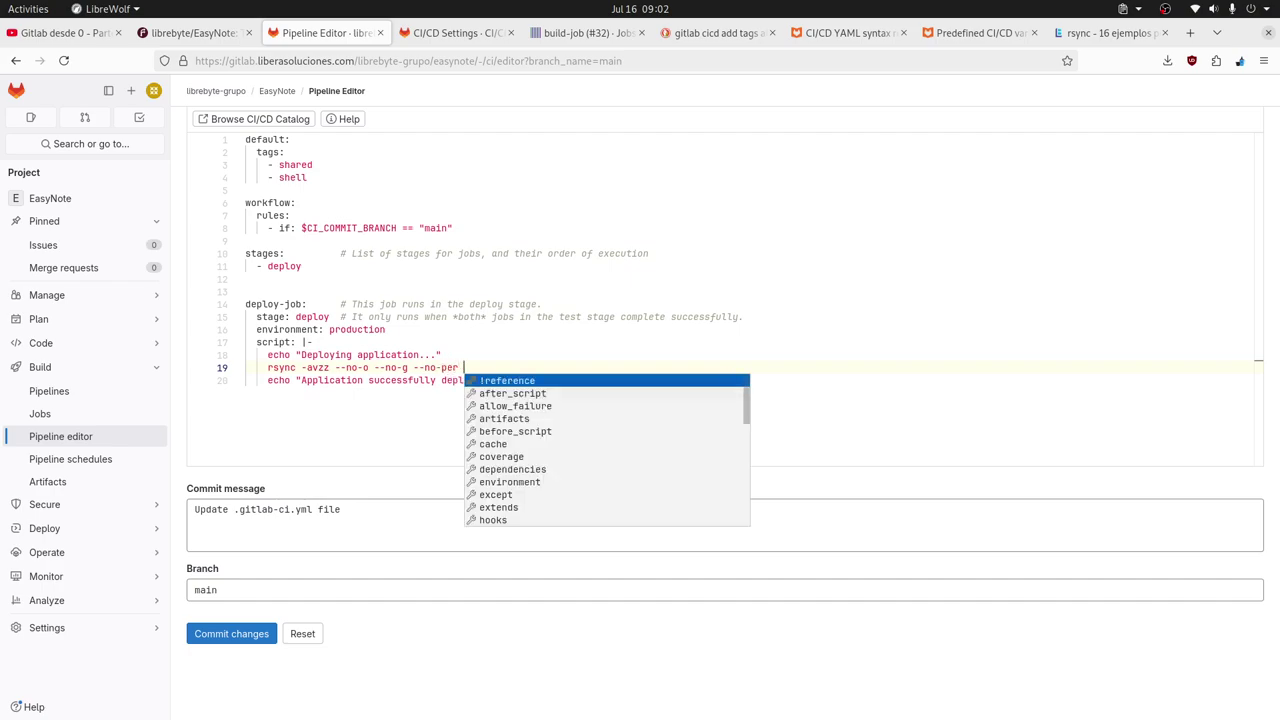
pyautogui.write('m')
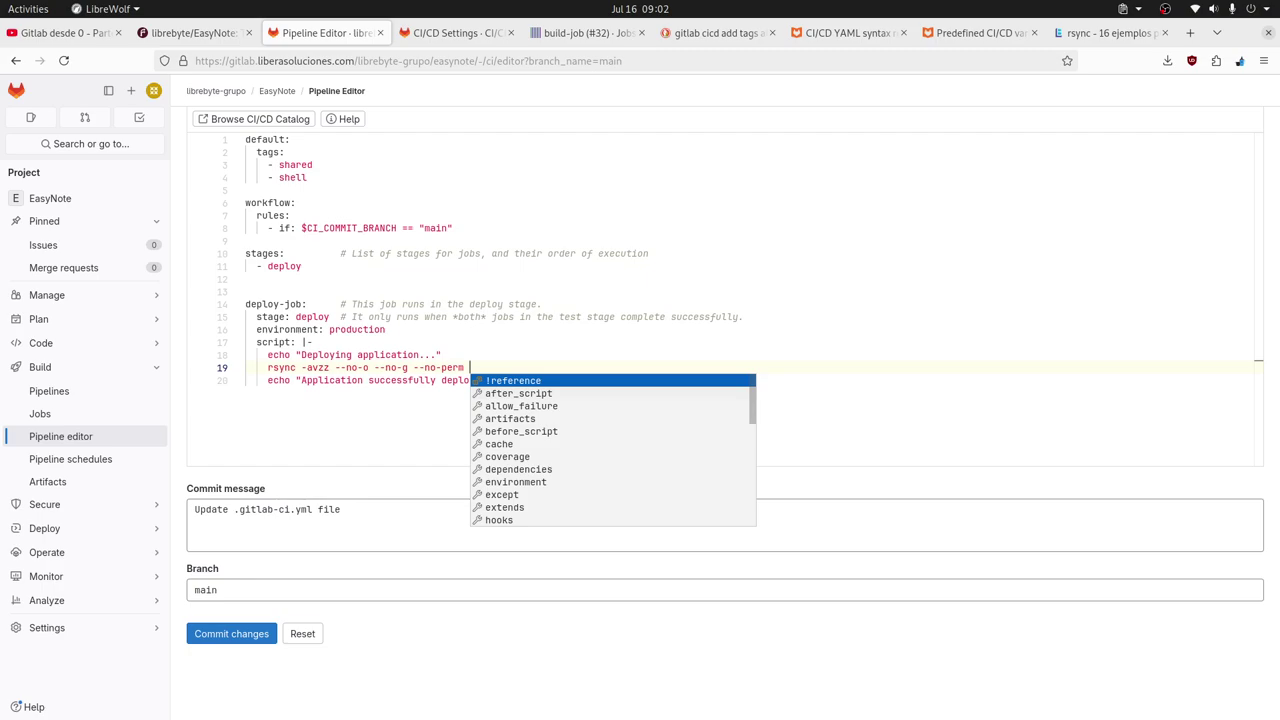
pyautogui.click(1105, 33)
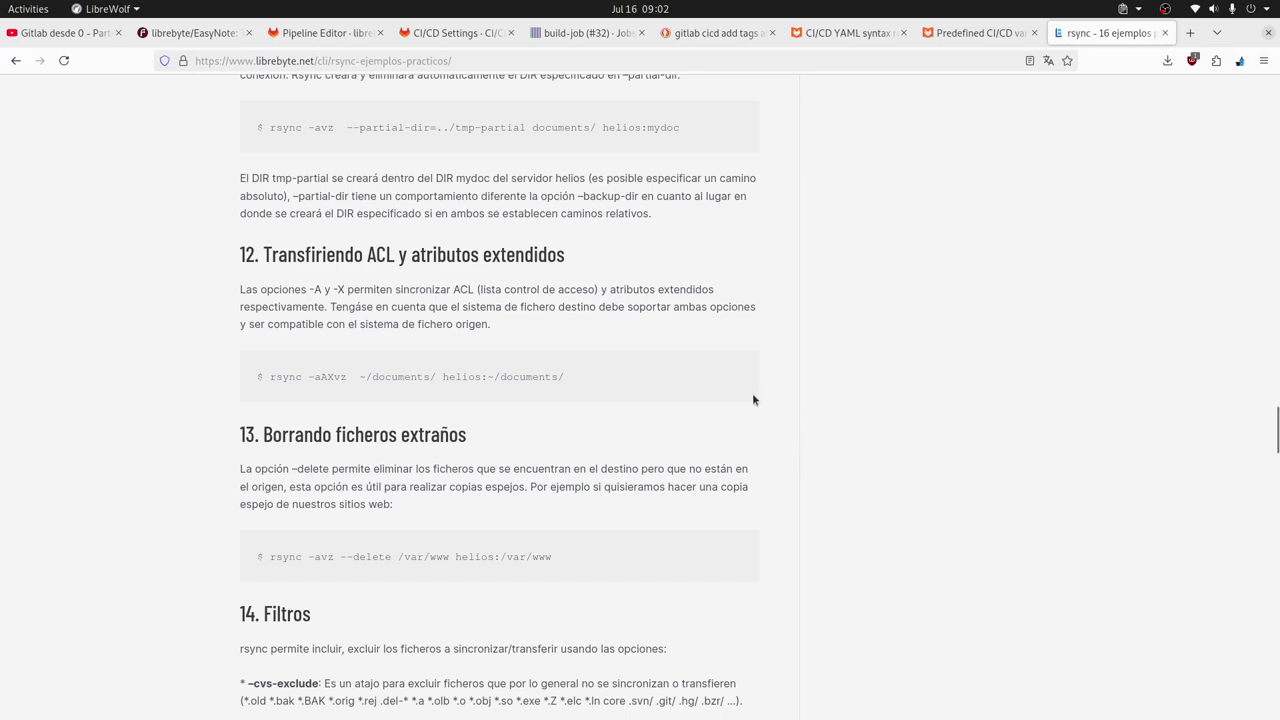
# Scroll down through the rsync article to its section 16 examples.
pyautogui.scroll(-3, 753, 395)
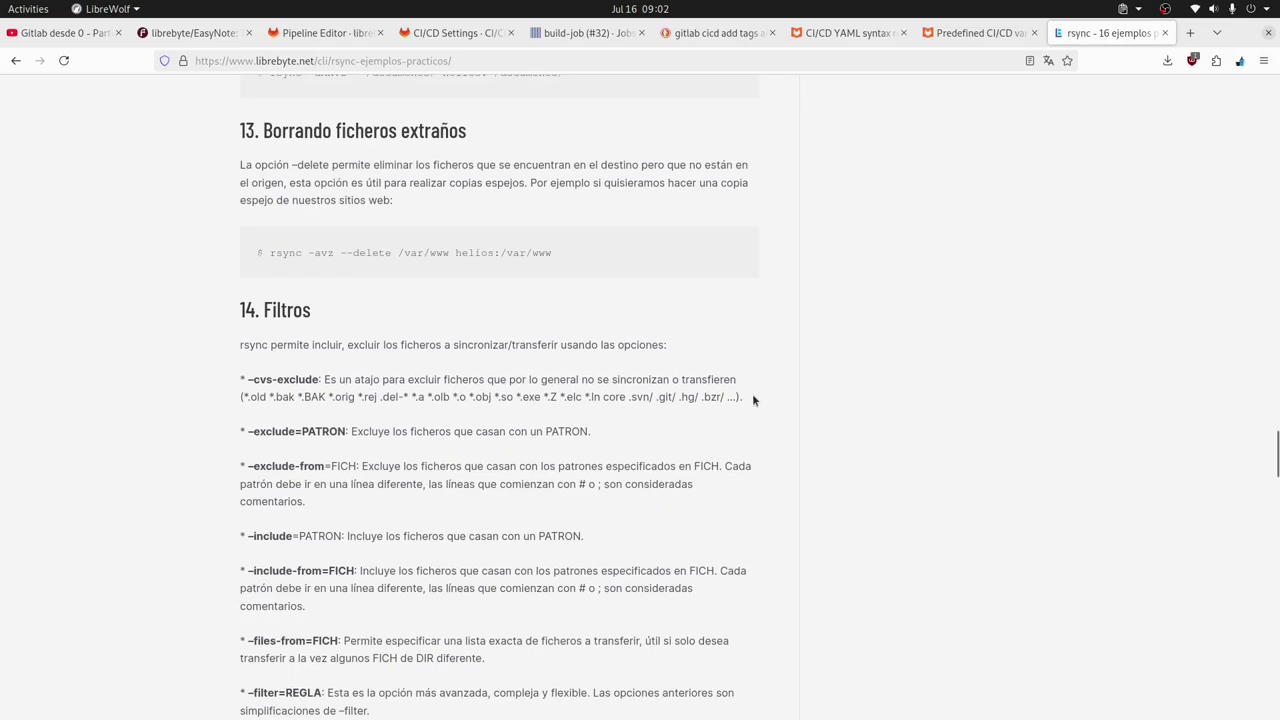
pyautogui.scroll(1, 757, 393)
pyautogui.scroll(-8, 757, 398)
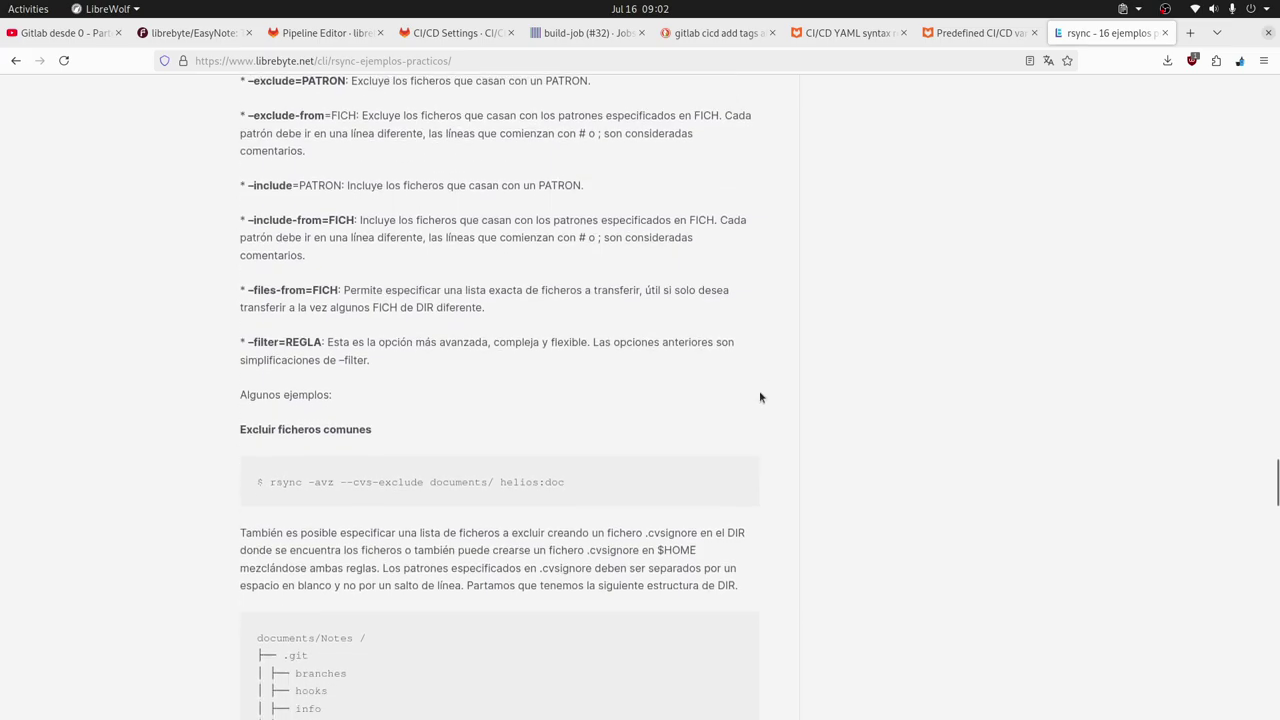
pyautogui.scroll(-8, 759, 397)
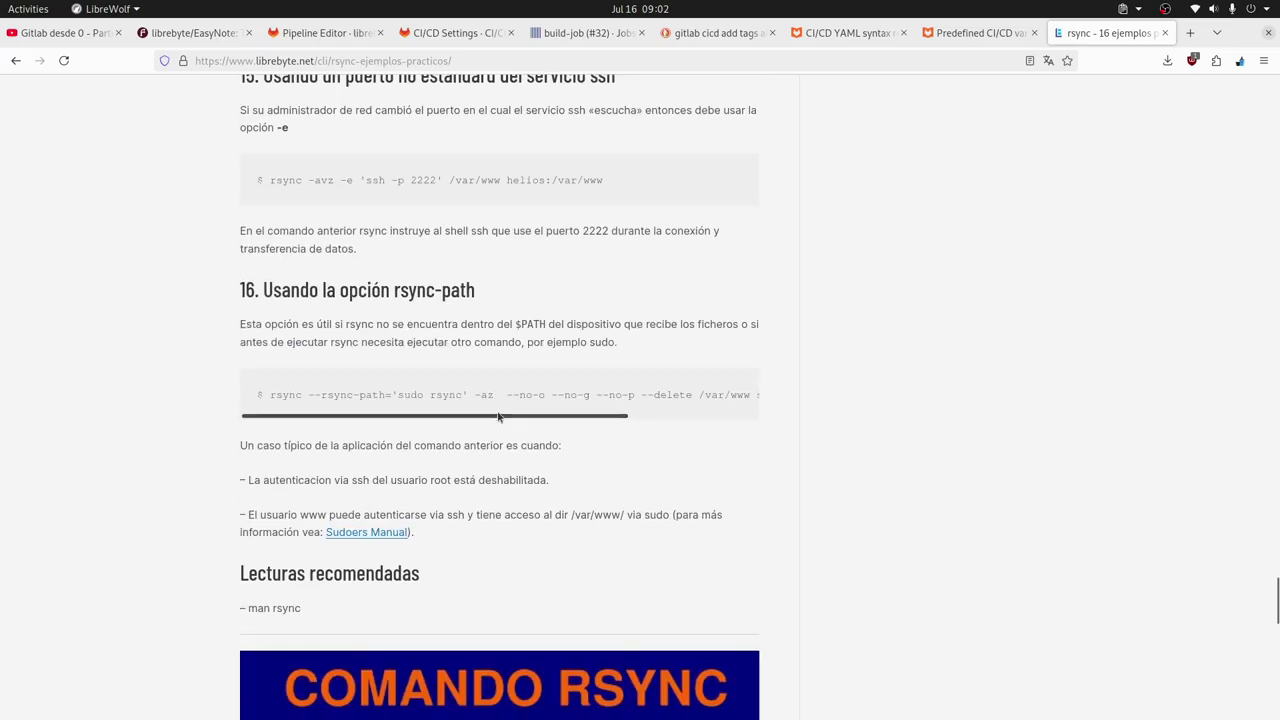
pyautogui.moveTo(497, 417); pyautogui.dragTo(325, 424)
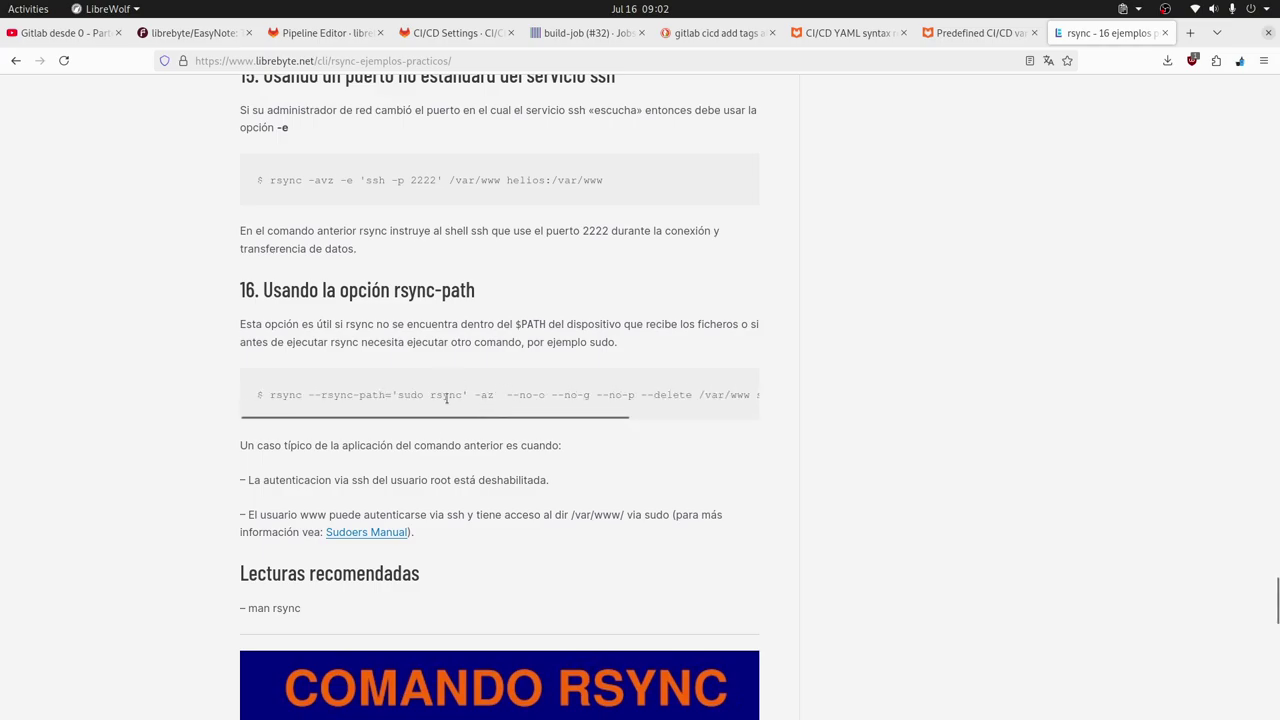
# Scroll back up and mark the --chmod option in the permissions example.
pyautogui.scroll(3, 706, 433)
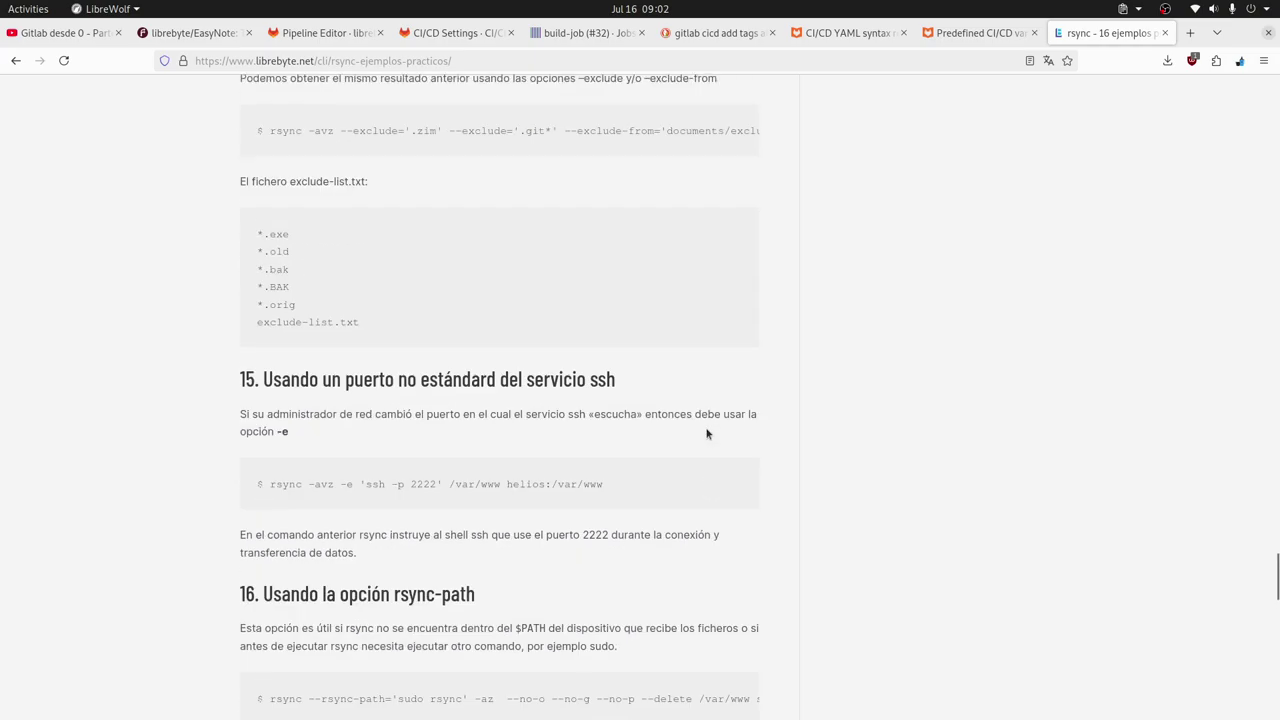
pyautogui.scroll(3, 706, 433)
pyautogui.scroll(7, 706, 430)
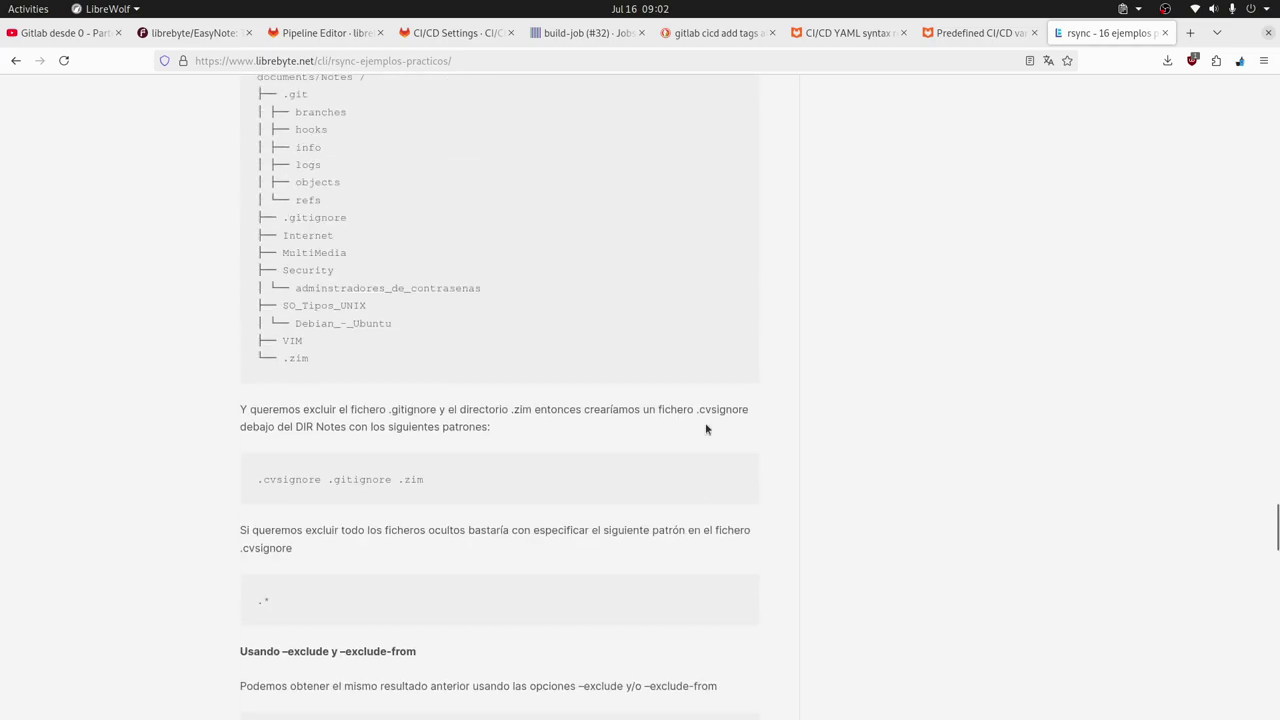
pyautogui.scroll(9, 706, 429)
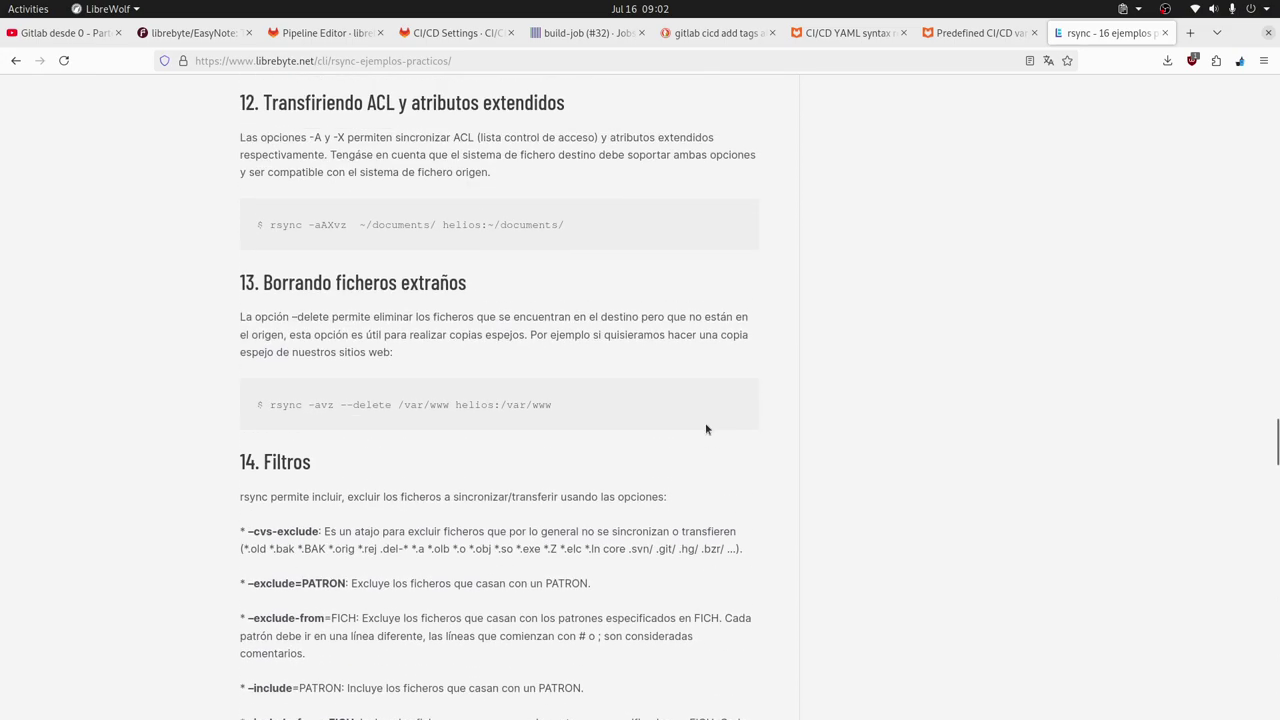
pyautogui.scroll(7, 706, 428)
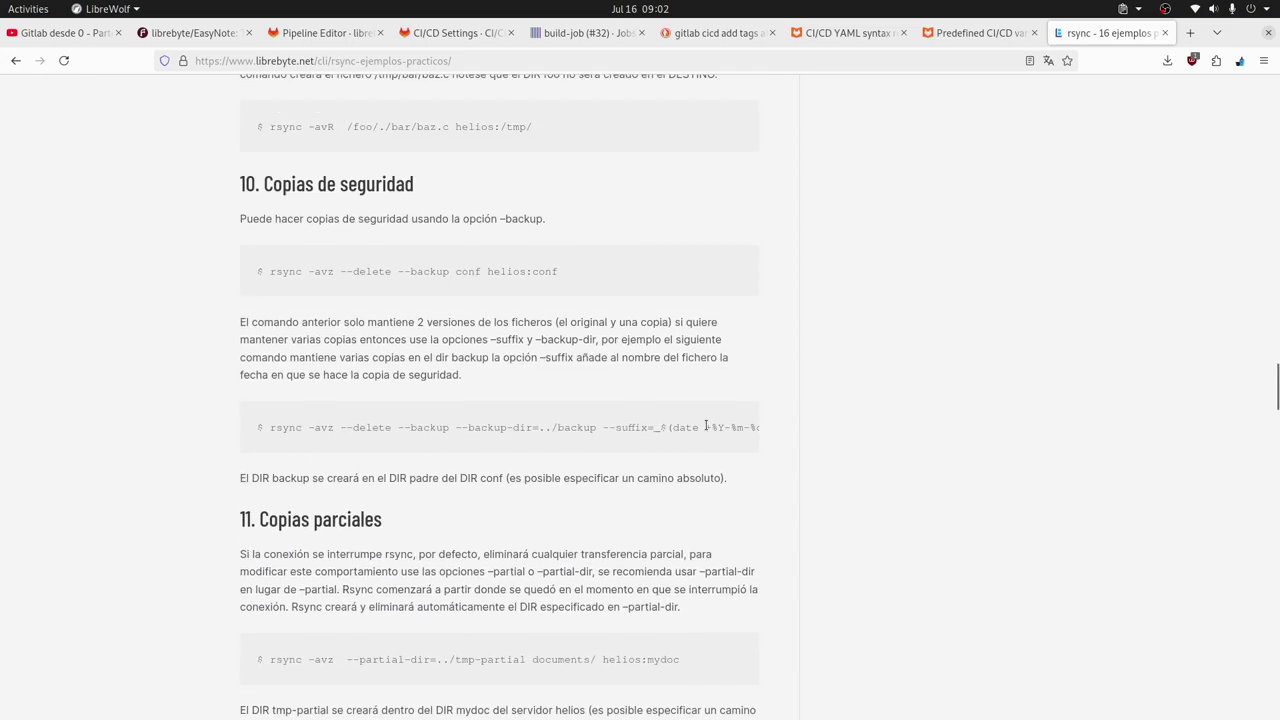
pyautogui.scroll(5, 706, 426)
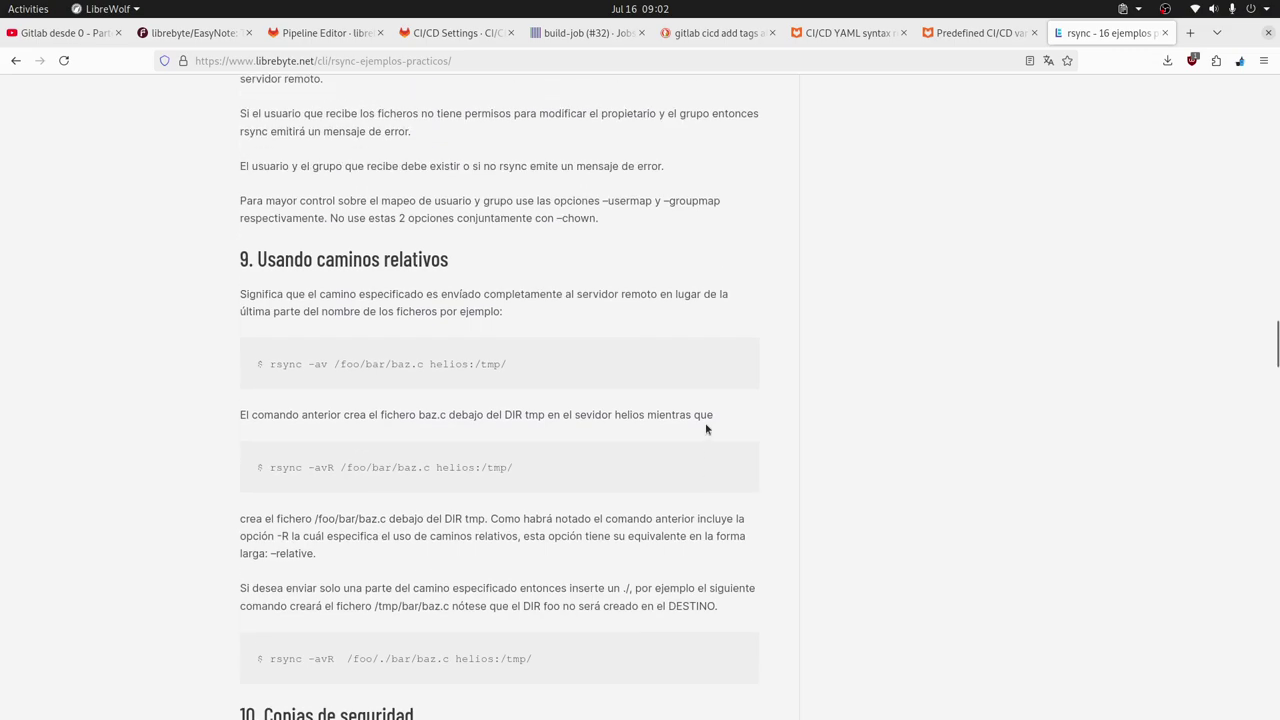
pyautogui.scroll(4, 706, 429)
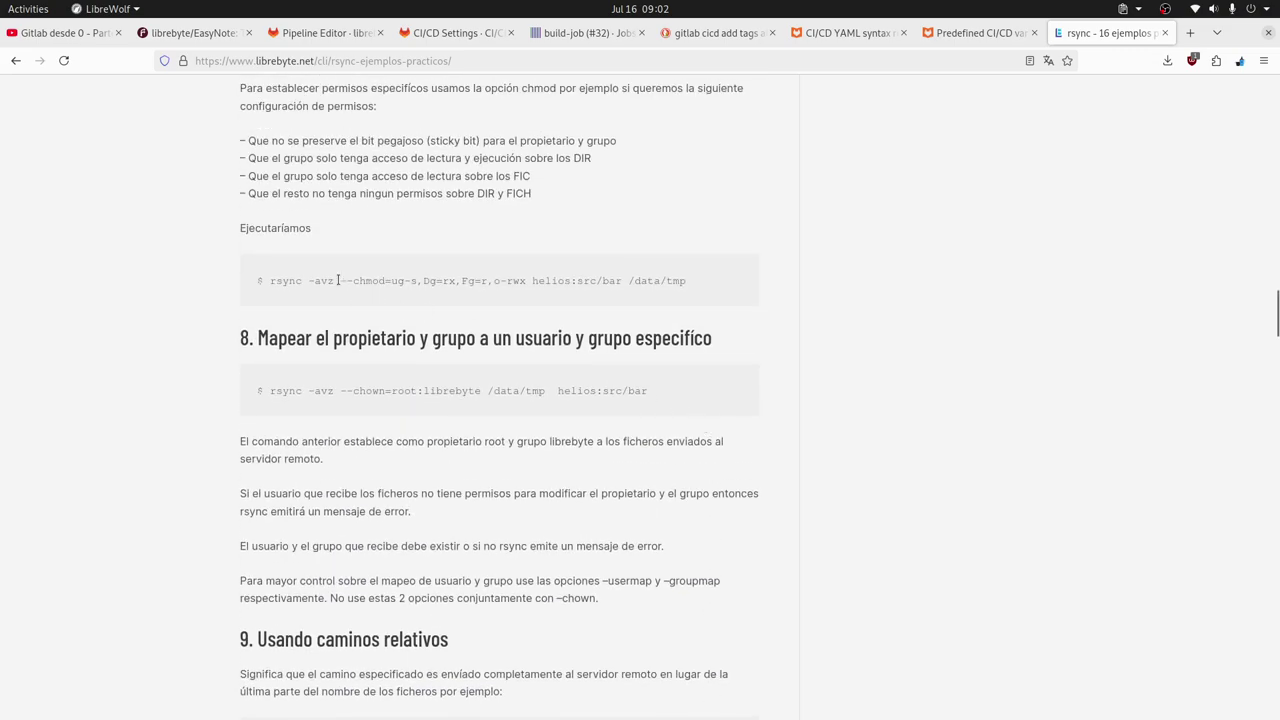
pyautogui.moveTo(338, 280); pyautogui.dragTo(534, 281)
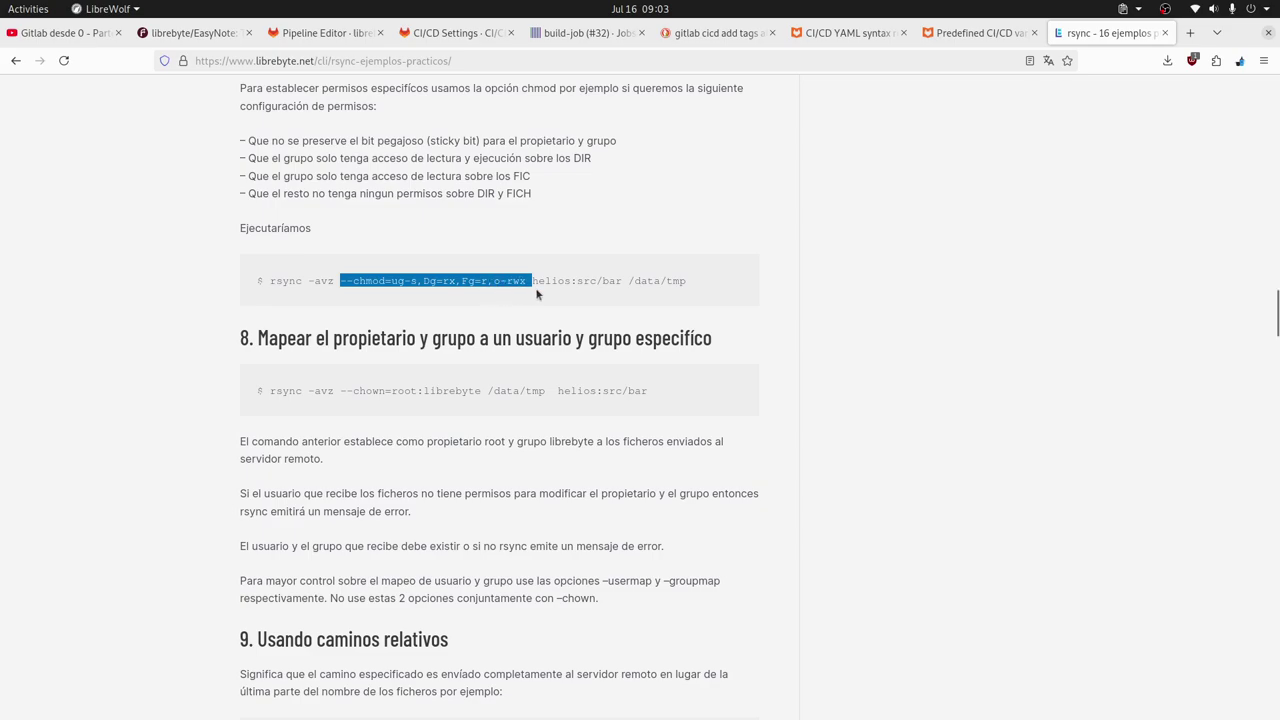
# Mark parts of the --chmod option, such as ug and Dg, to examine them.
pyautogui.doubleClick(428, 281)
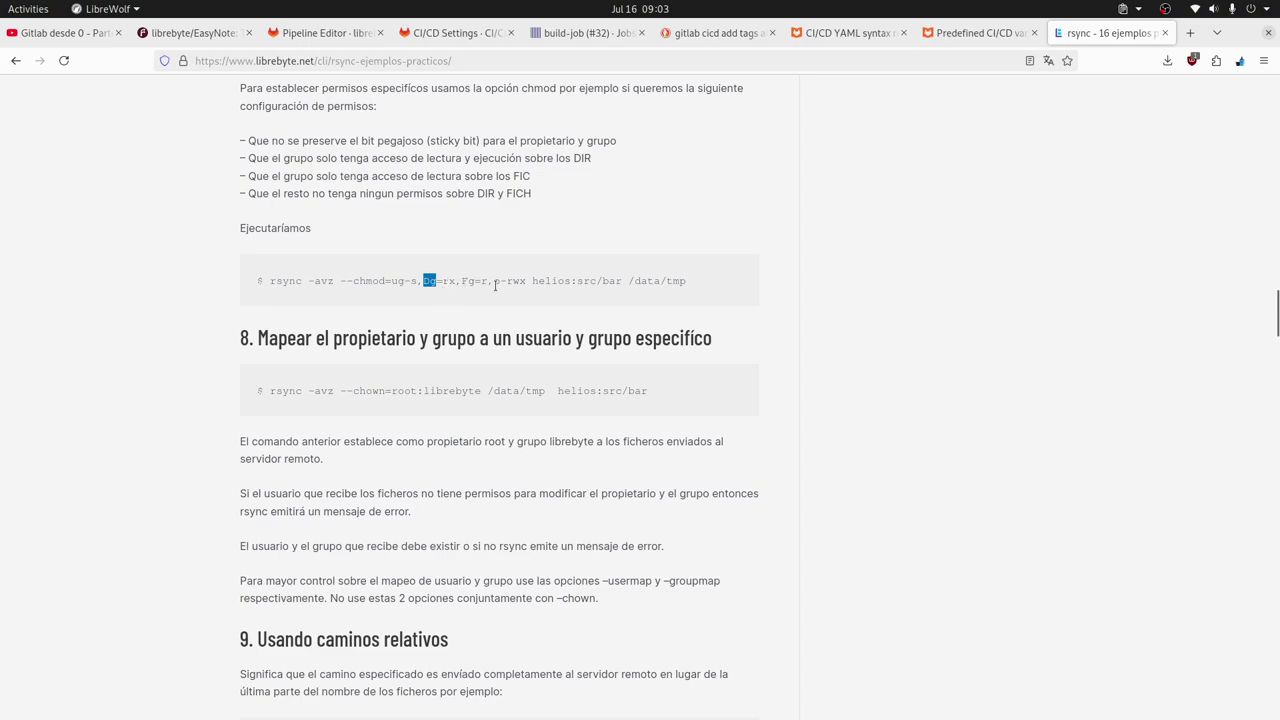
pyautogui.doubleClick(393, 282)
pyautogui.doubleClick(396, 288)
pyautogui.click(396, 292)
pyautogui.moveTo(339, 281); pyautogui.dragTo(418, 282)
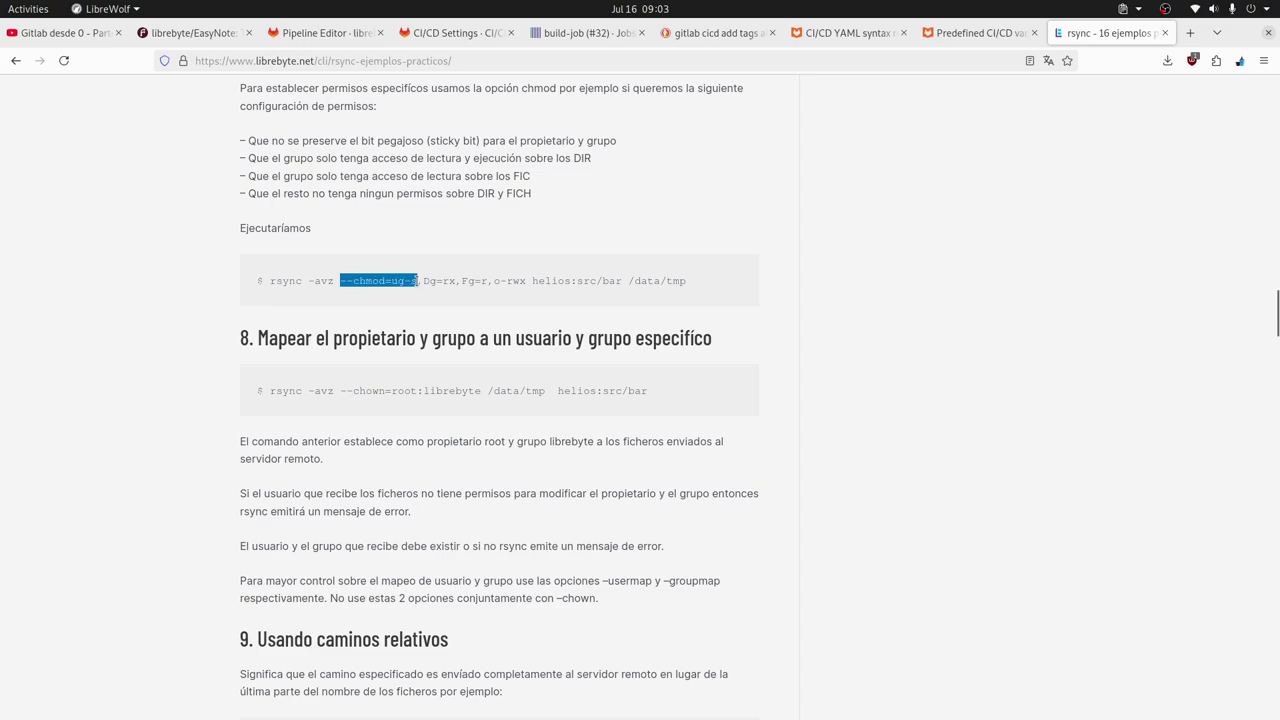
pyautogui.click(363, 289)
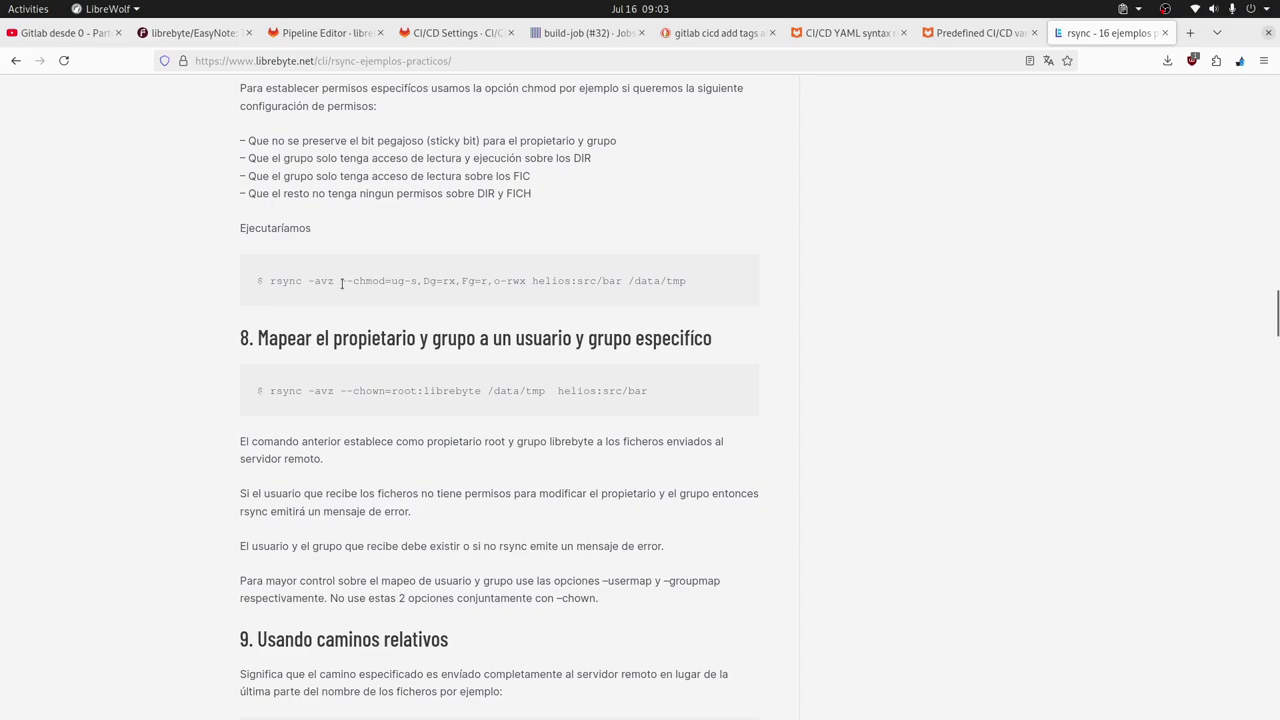
pyautogui.moveTo(342, 284); pyautogui.dragTo(372, 282)
pyautogui.click(380, 286)
pyautogui.doubleClick(396, 283)
pyautogui.click(394, 284)
# Highlight each chmod rule in turn: ug-s, Dg=rx, Fg=r and o-rwx.
pyautogui.moveTo(391, 283); pyautogui.dragTo(417, 282)
pyautogui.moveTo(424, 283); pyautogui.dragTo(457, 282)
pyautogui.click(459, 281)
pyautogui.moveTo(459, 281); pyautogui.dragTo(487, 281)
pyautogui.moveTo(491, 281); pyautogui.dragTo(526, 281)
# Copy the whole --chmod=ug-s,Dg=rx,Fg=r,o-rwx option and return to the pipeline editor.
pyautogui.moveTo(340, 281); pyautogui.dragTo(526, 281)
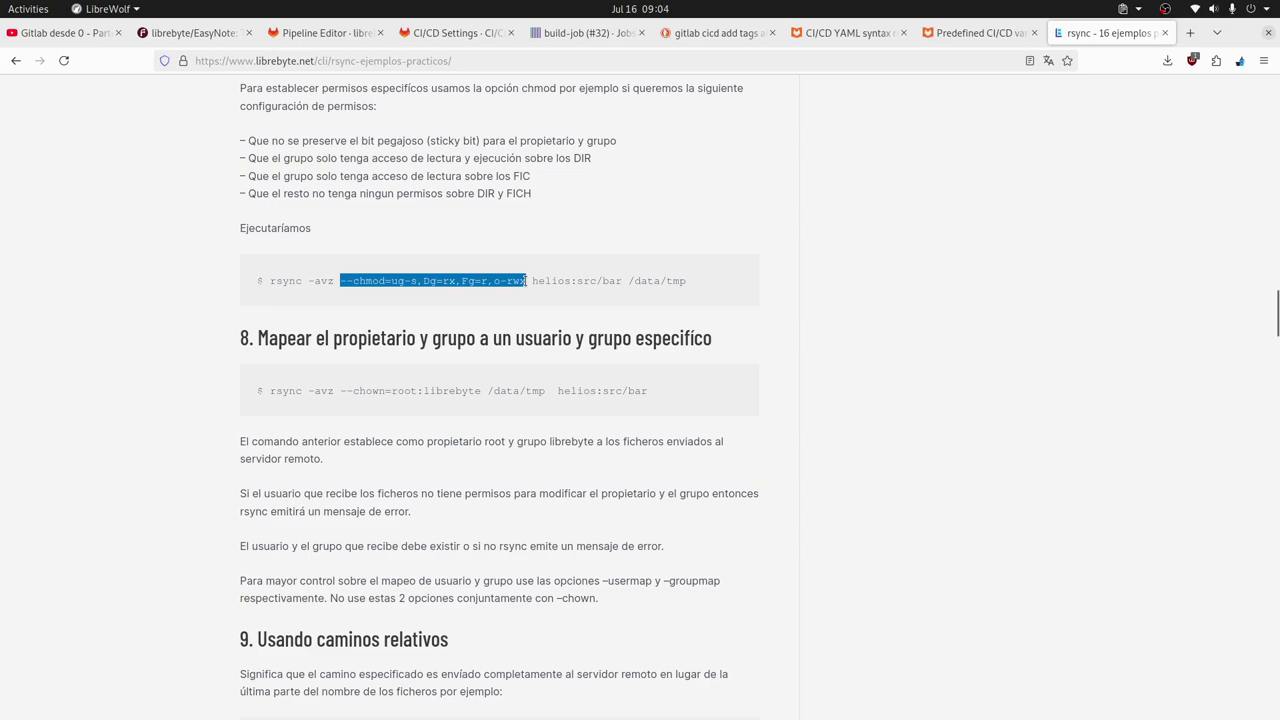
pyautogui.rightClick(500, 281)
pyautogui.click(540, 298)
pyautogui.hotkey('alt', 'Tab')
pyautogui.hotkey('alt', 'Tab')
pyautogui.hotkey('alt', 'Tab')
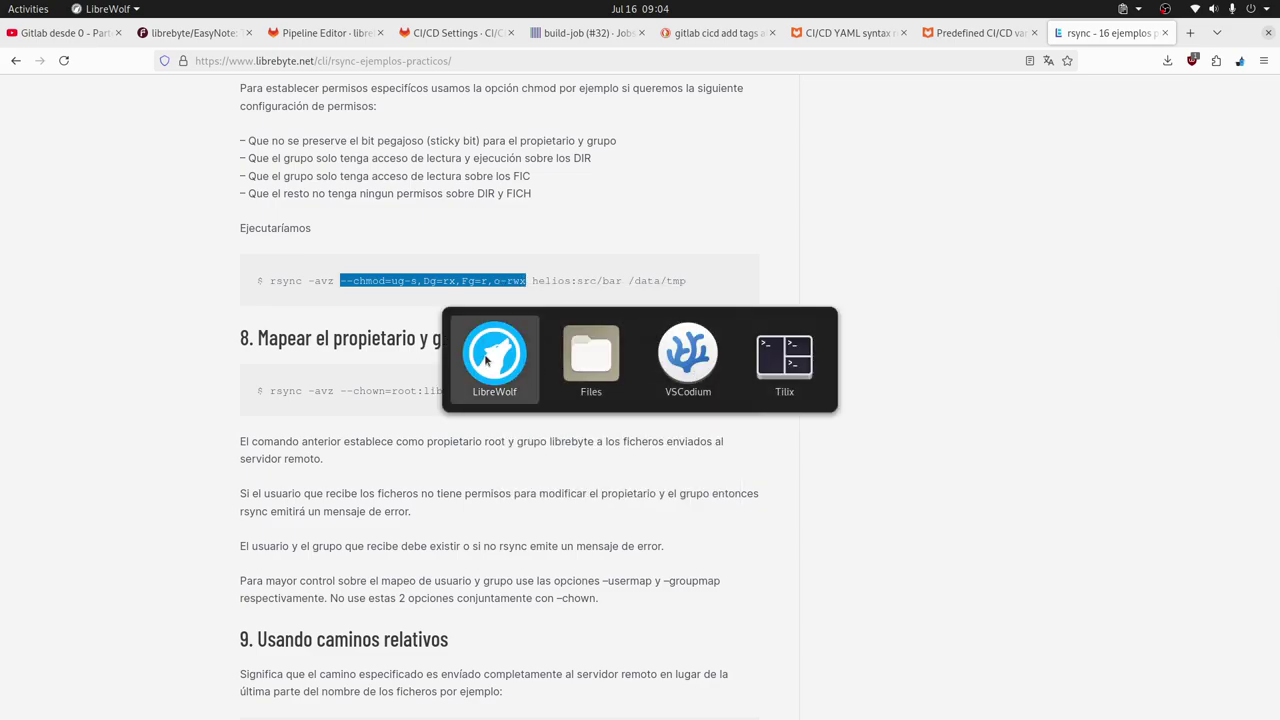
pyautogui.hotkey('alt', '3')
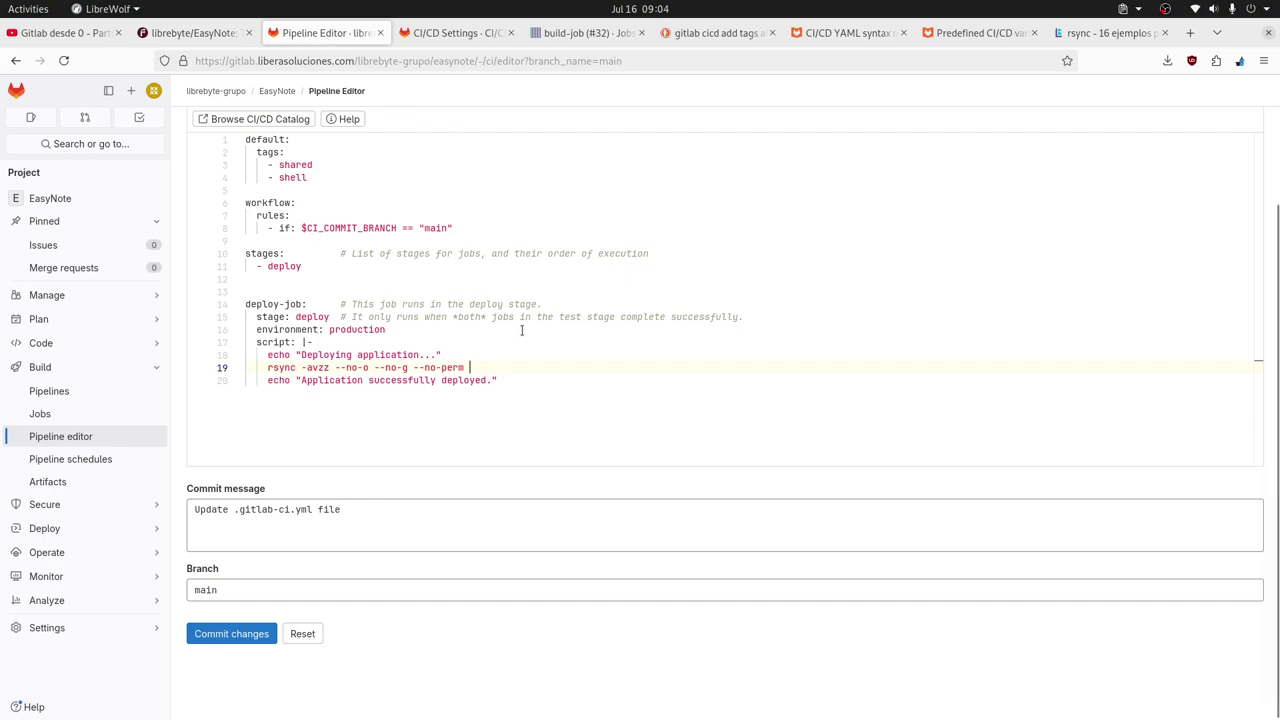
# Replace --no-perm on line 19 with the copied --chmod=ug-s,Dg=rx,Fg=r,o-rwx option.
pyautogui.click(415, 367)
pyautogui.moveTo(415, 367); pyautogui.dragTo(562, 364)
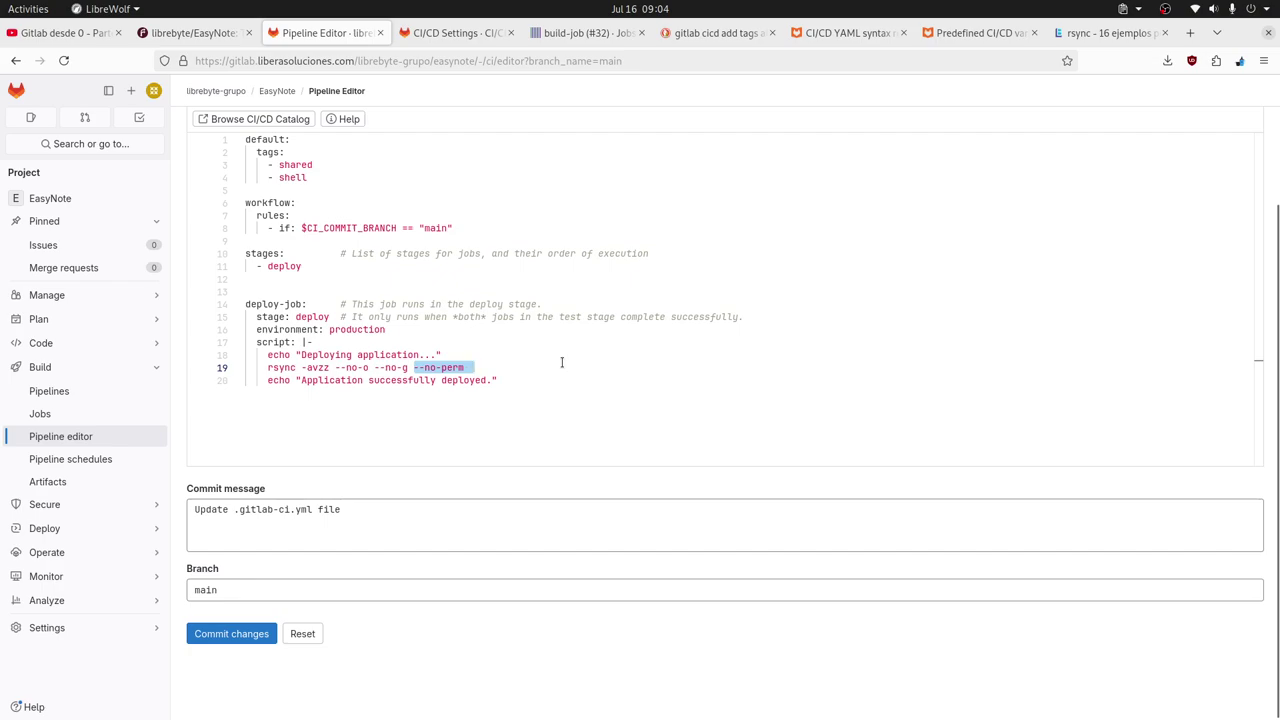
pyautogui.hotkey('ctrl', 'v')
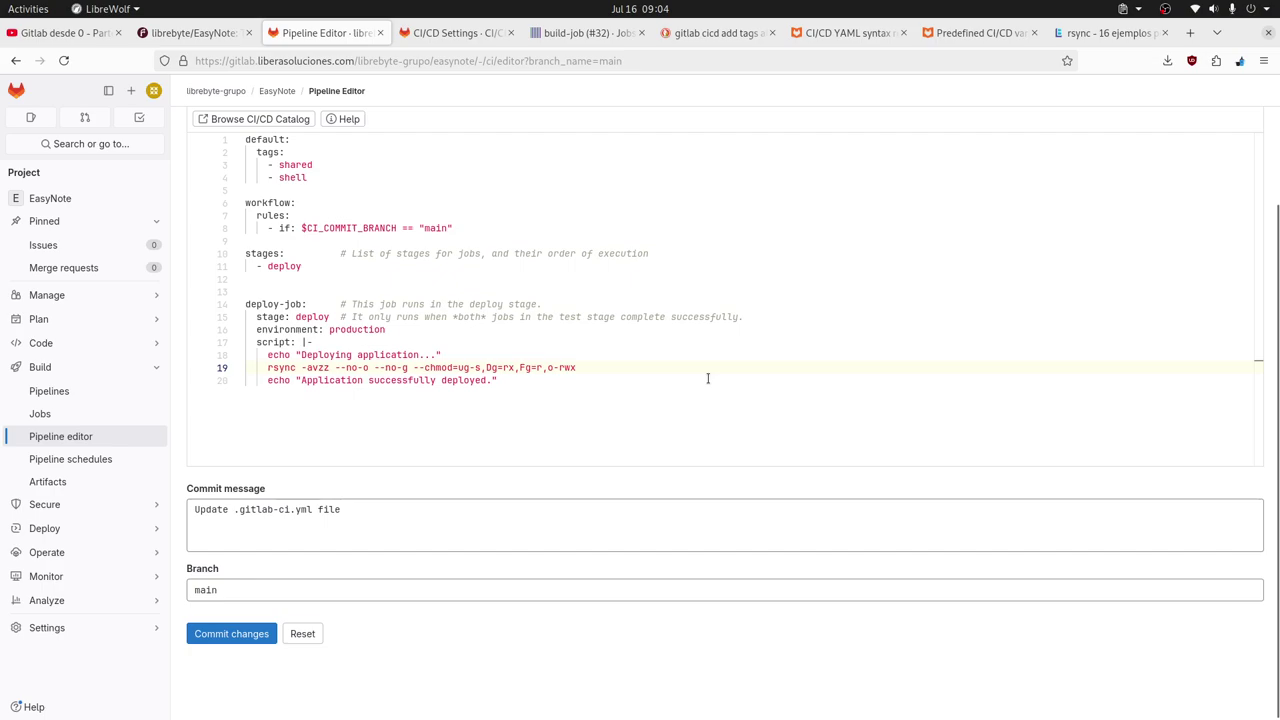
pyautogui.hotkey('ctrl', 'space')
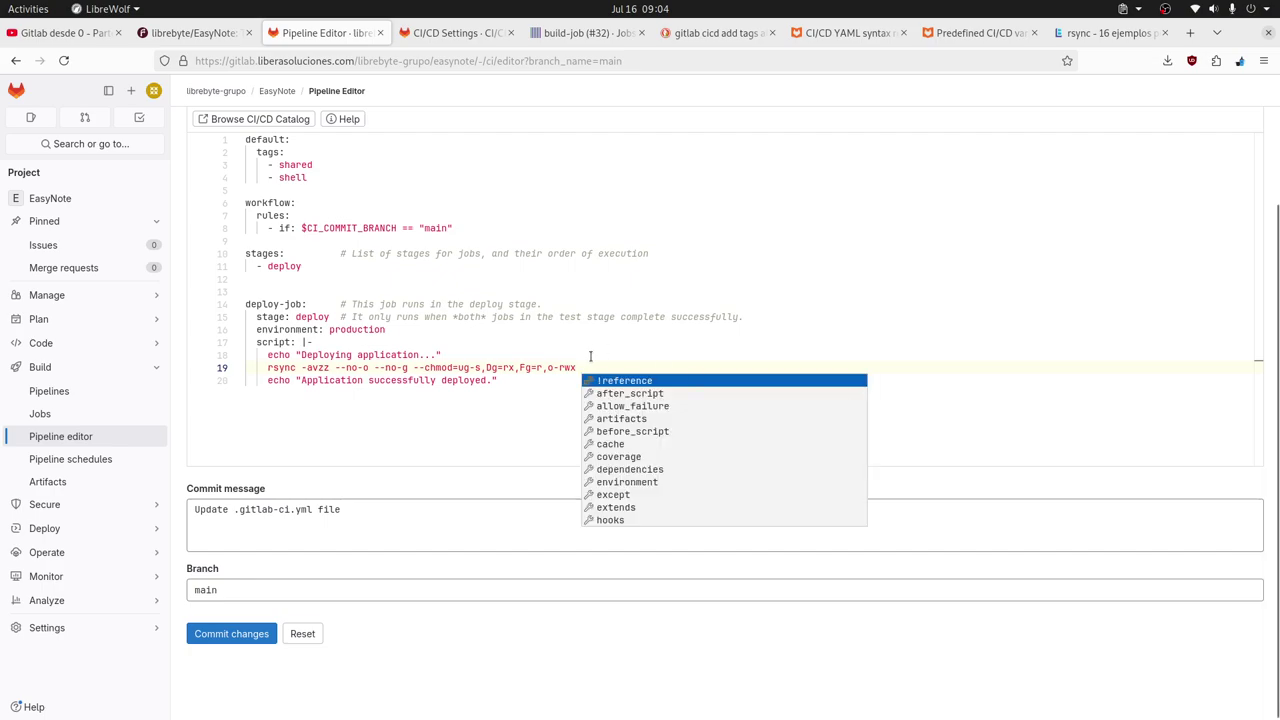
pyautogui.press('Escape')
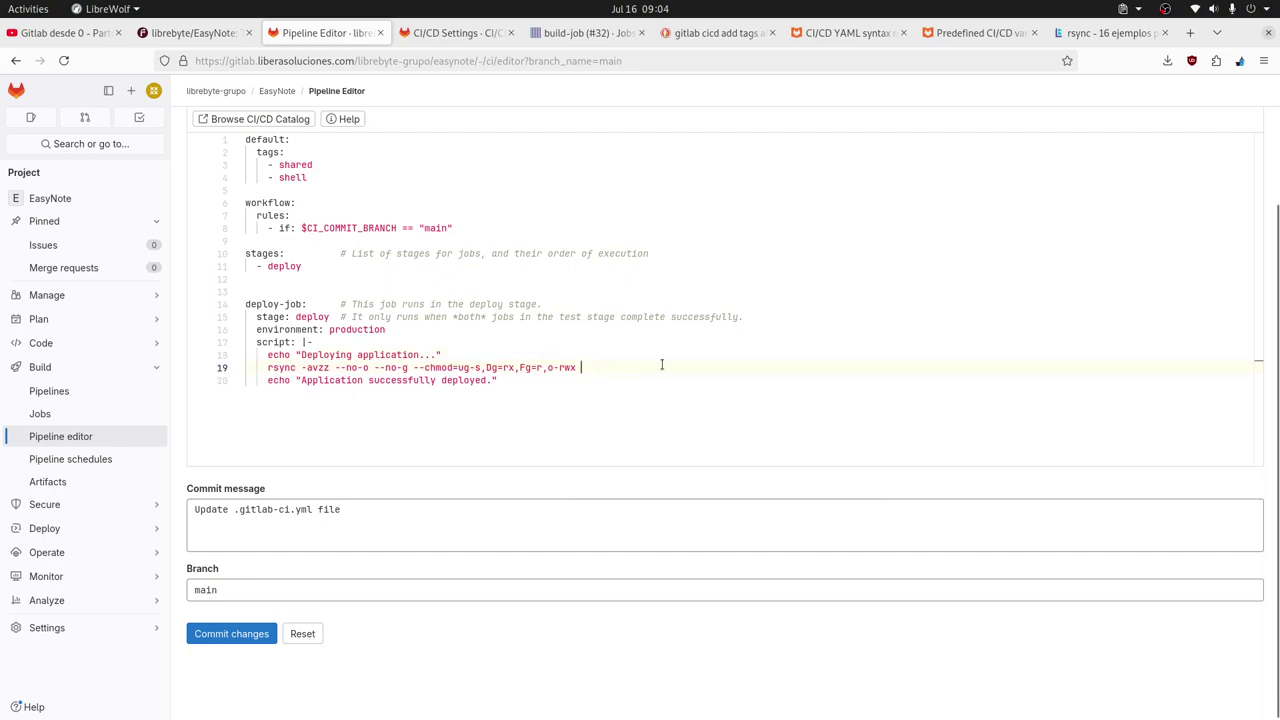
# Append --delete and the current directory '.' as the rsync source.
pyautogui.write('delete')
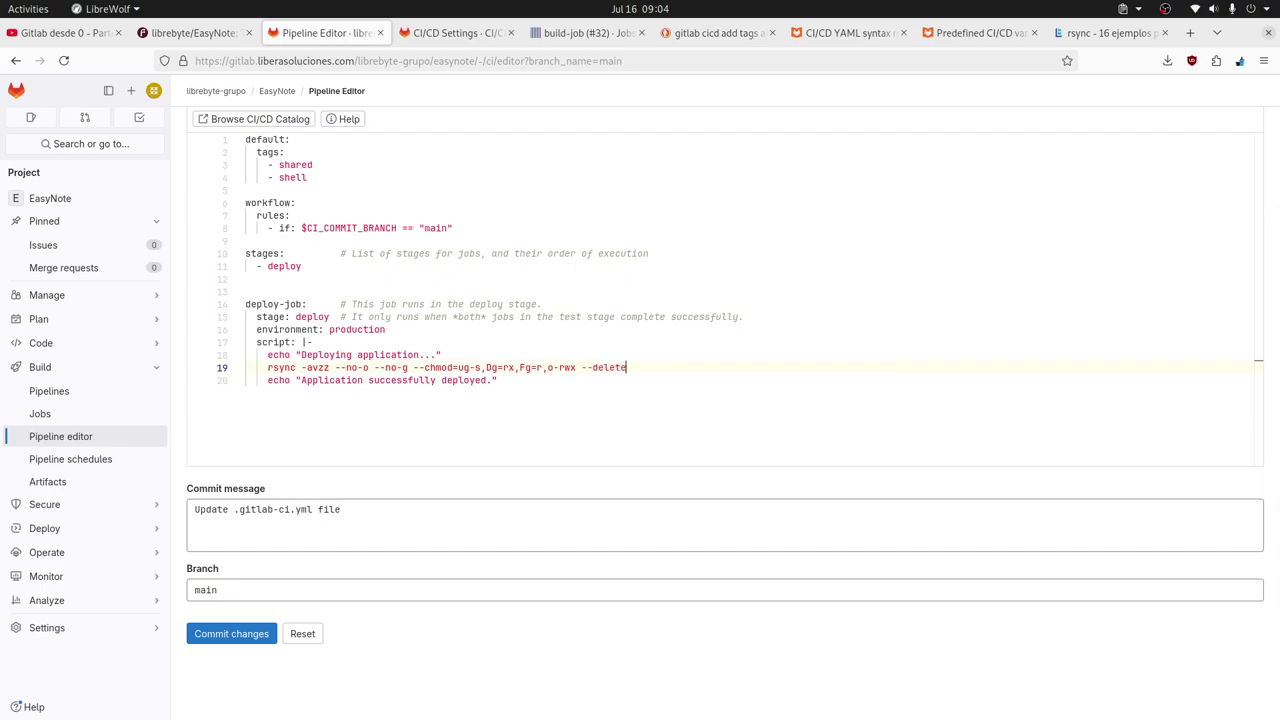
pyautogui.hotkey('ctrl', 'space')
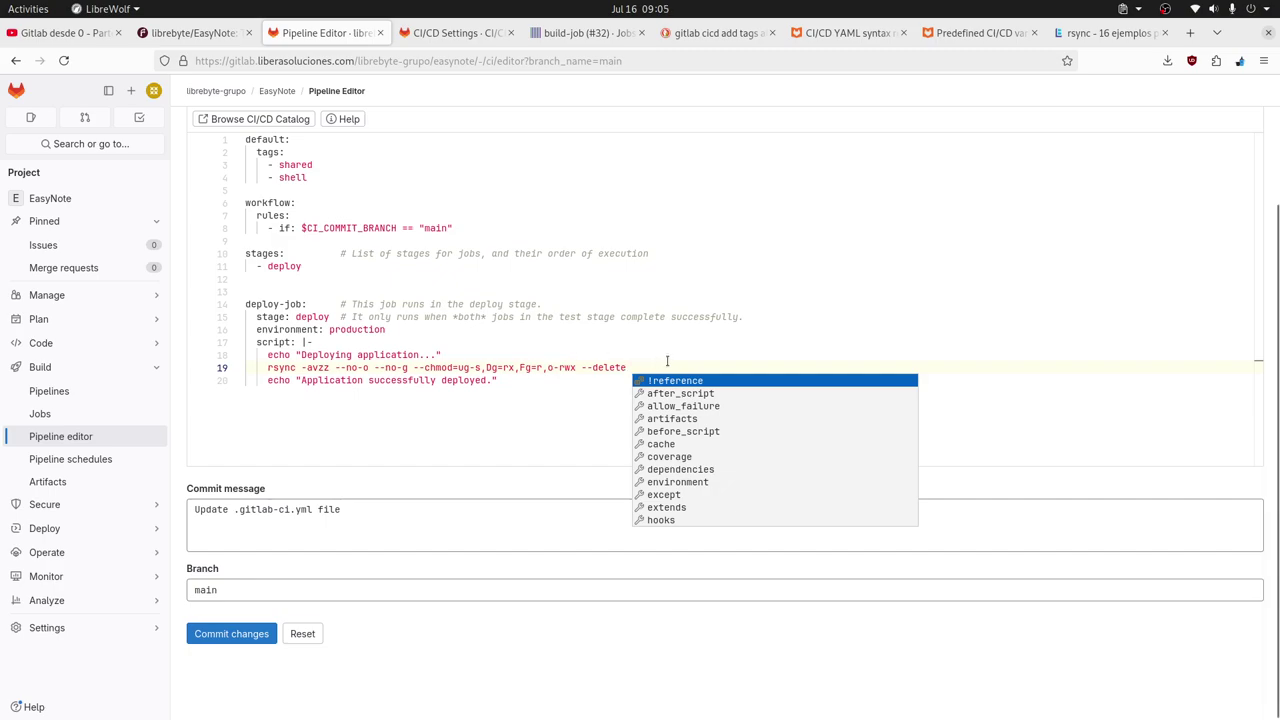
pyautogui.write('.')
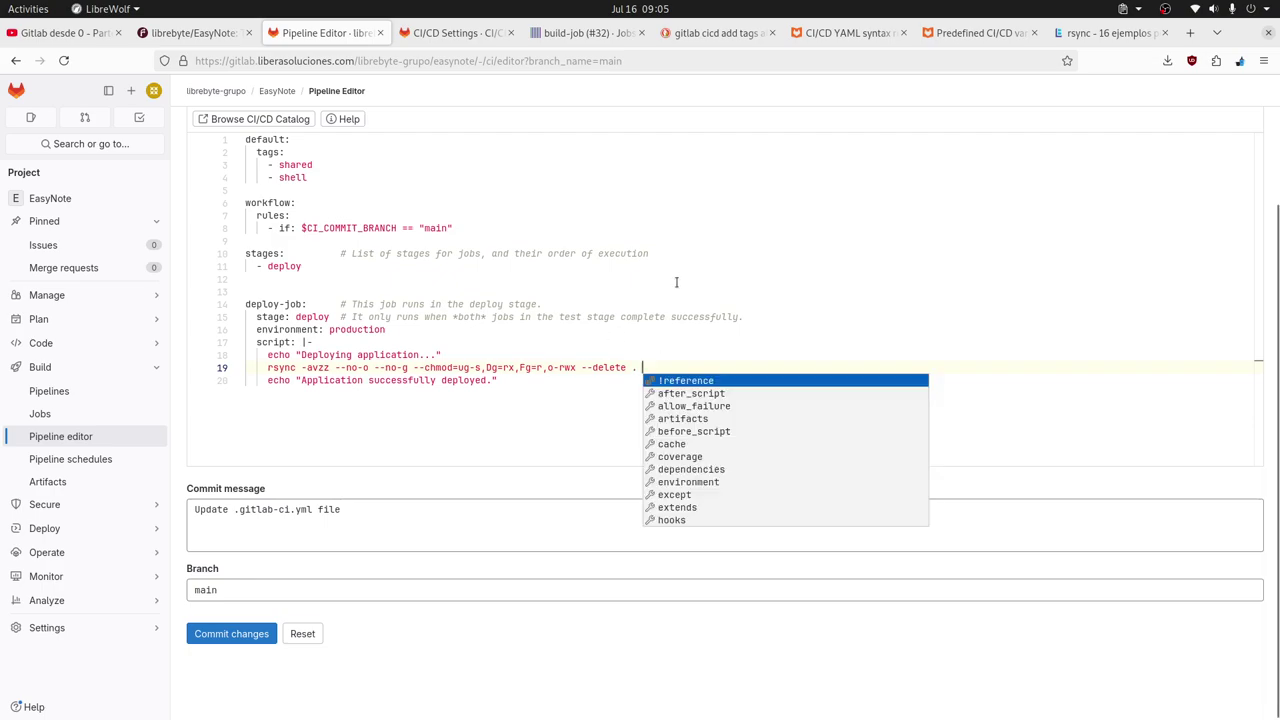
pyautogui.click(677, 280)
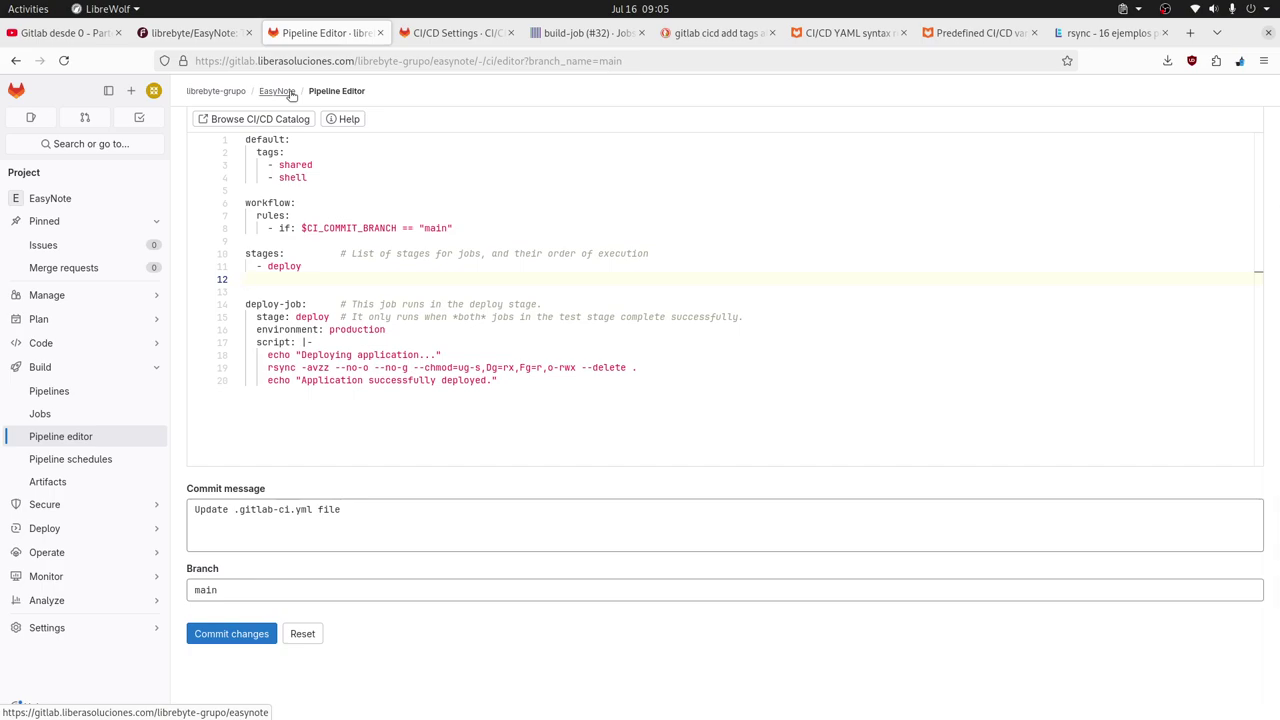
pyautogui.click(669, 370)
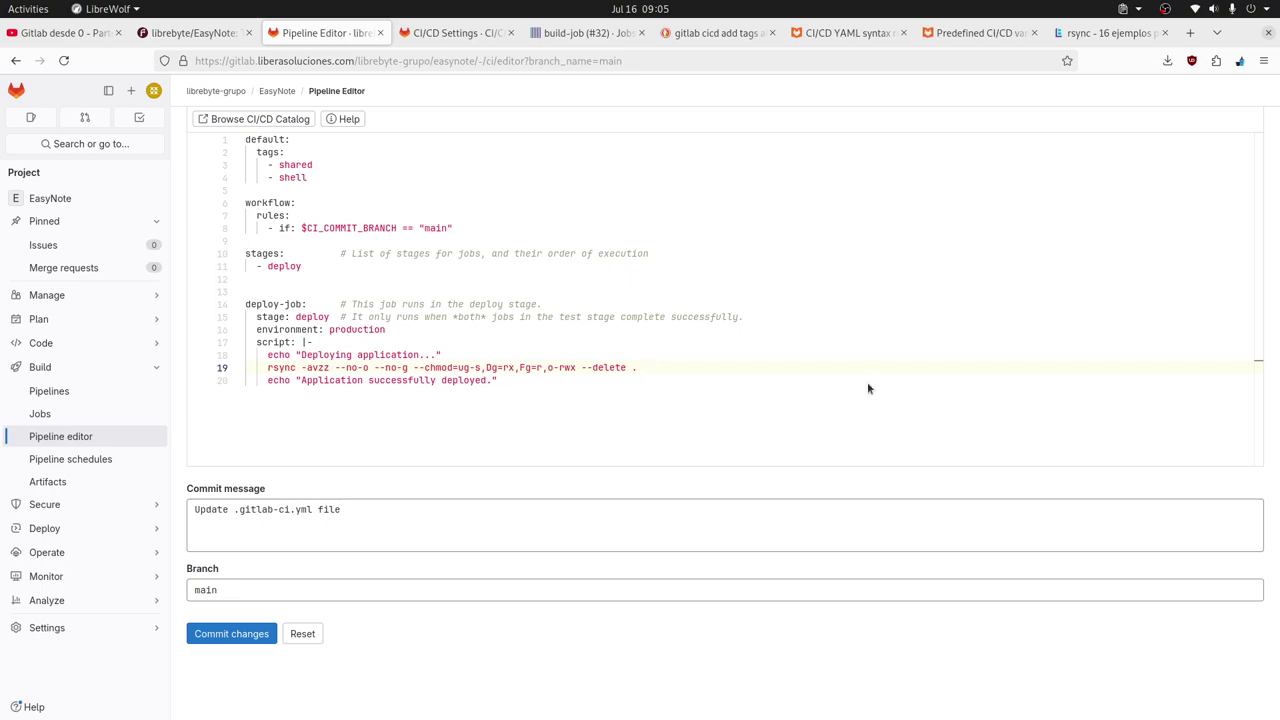
pyautogui.hotkey('alt', 'Tab')
pyautogui.hotkey('alt', 'Tab')
pyautogui.hotkey('alt', 'Tab')
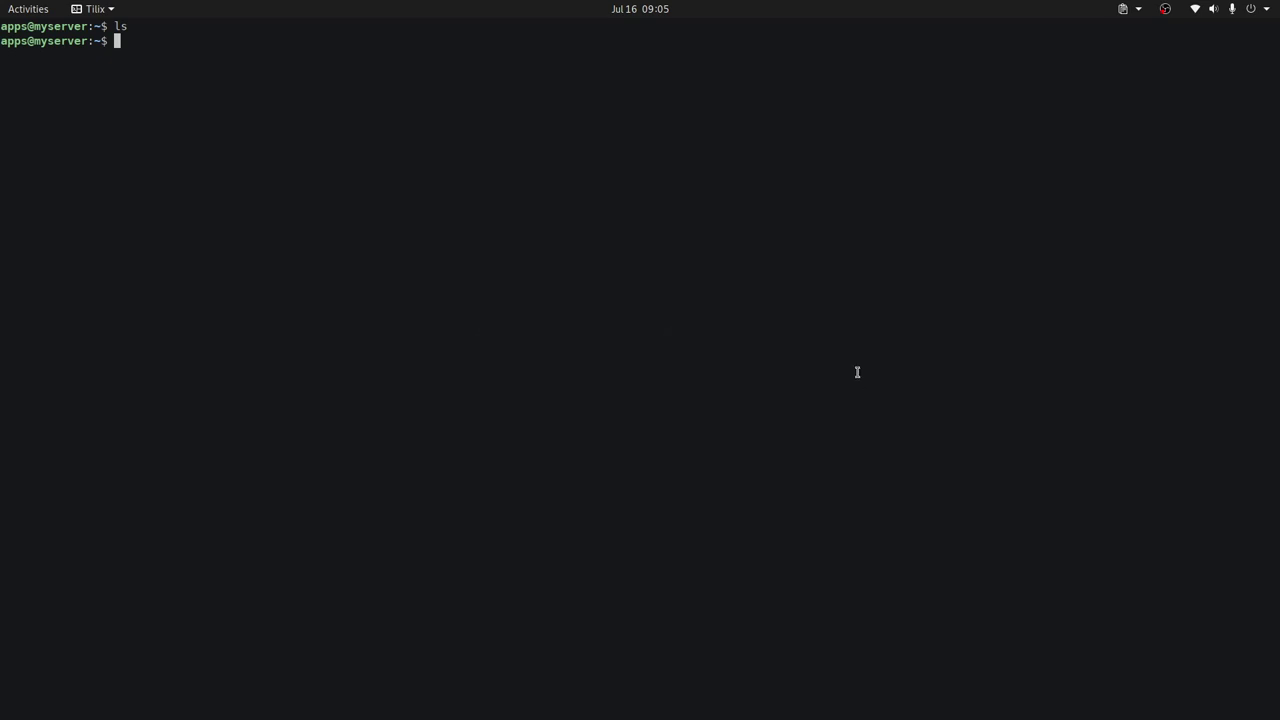
# Check the apps@myserver session in Tilix, then bring the browser with the pipeline editor back.
pyautogui.hotkey('alt', 'Tab')
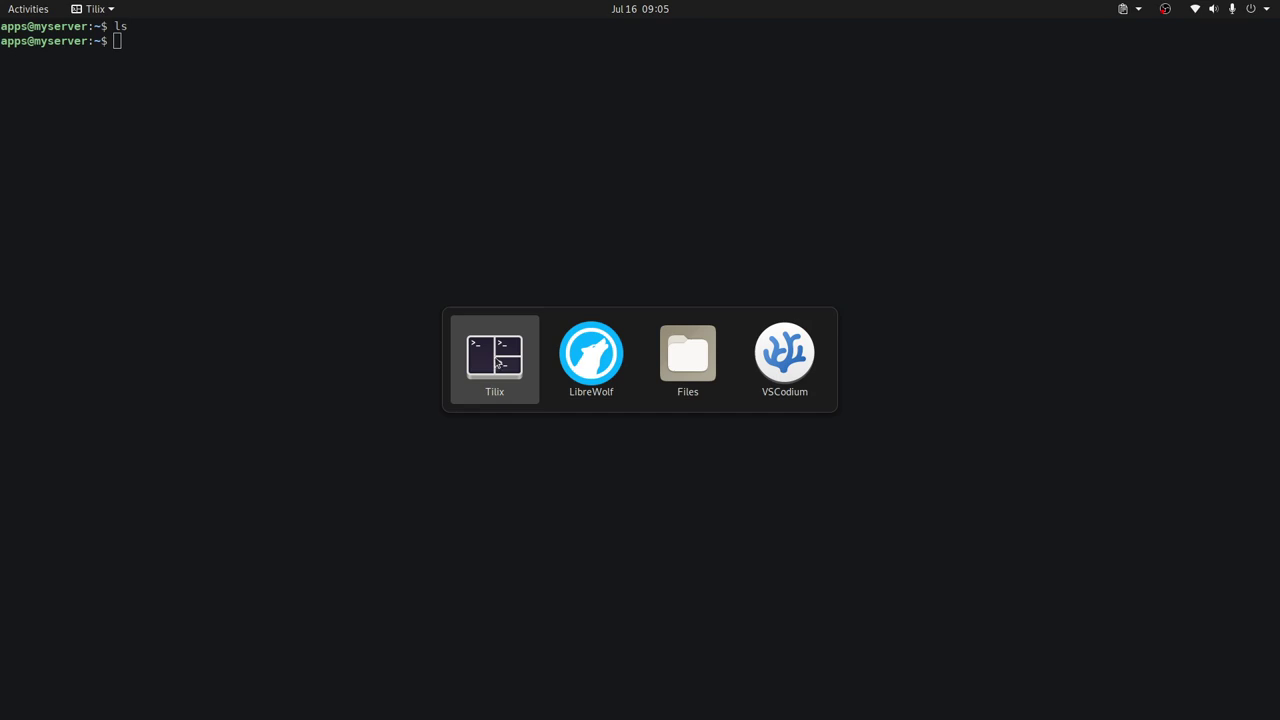
pyautogui.hotkey('alt', 'Tab')
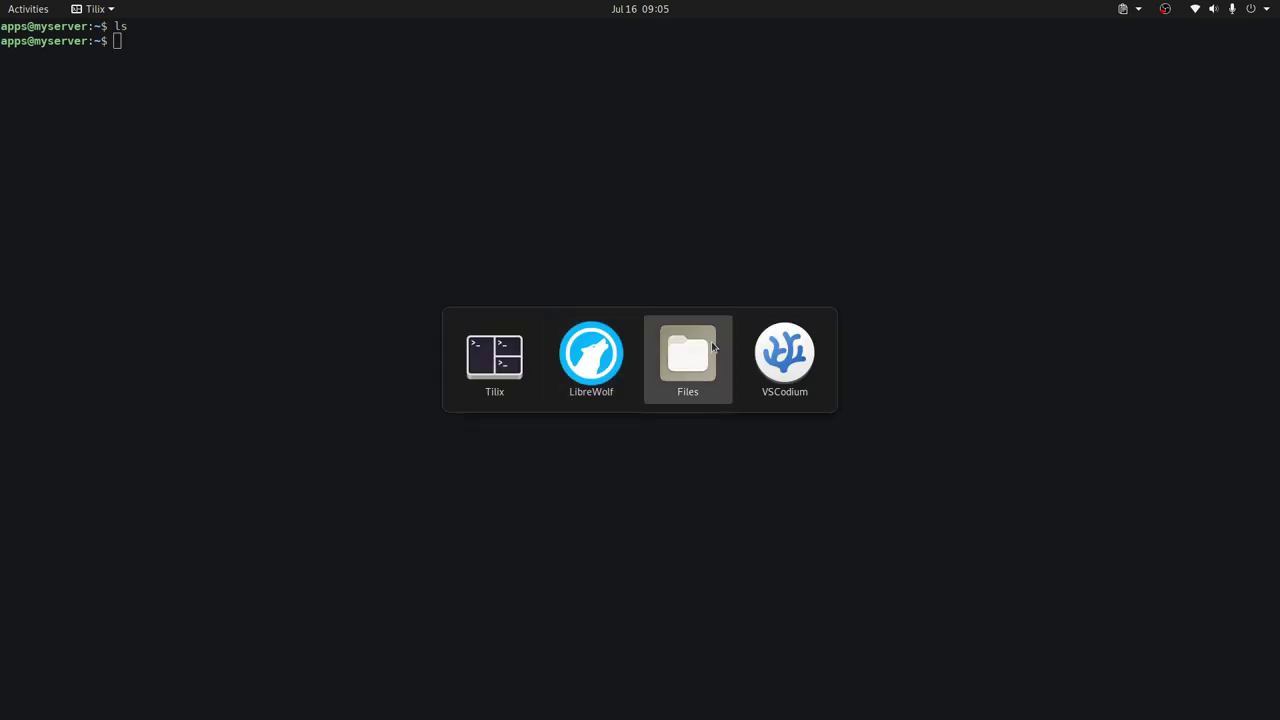
pyautogui.click(613, 357)
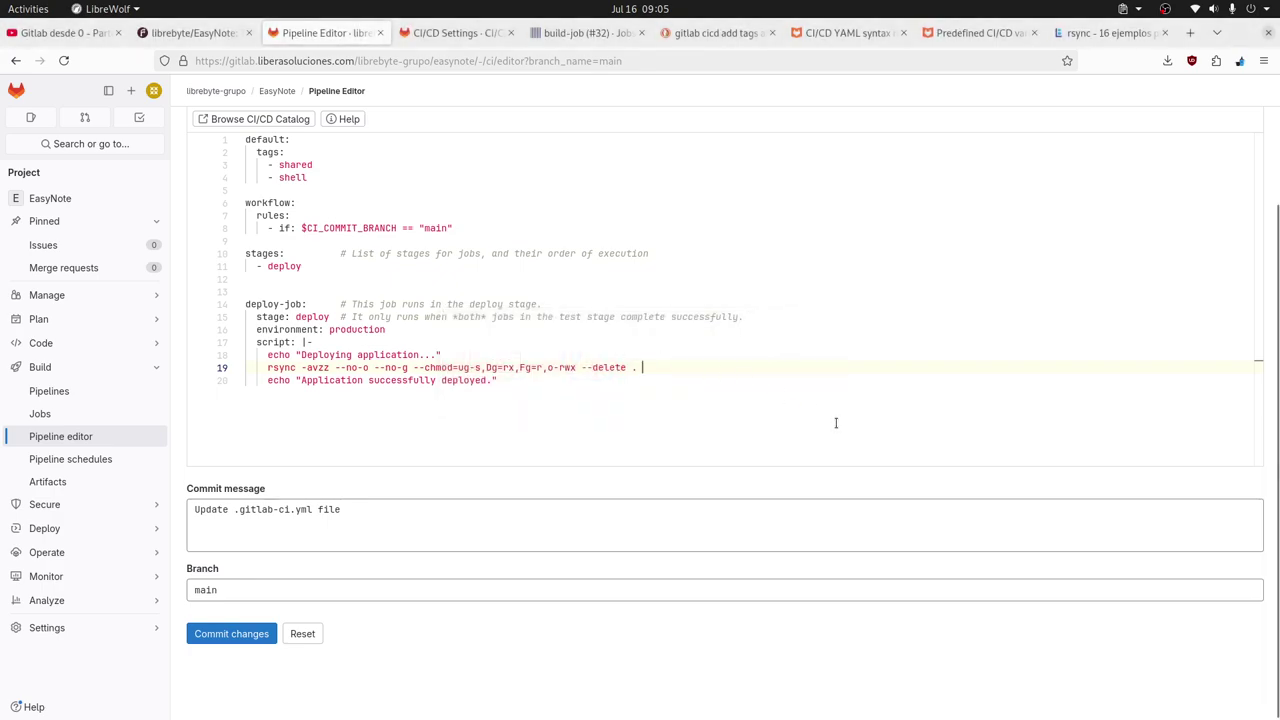
# Add apps@myserver as the rsync destination at the end of line 19.
pyautogui.write('app')
pyautogui.press('BackSpace')
pyautogui.press('BackSpace')
pyautogui.press('BackSpace')
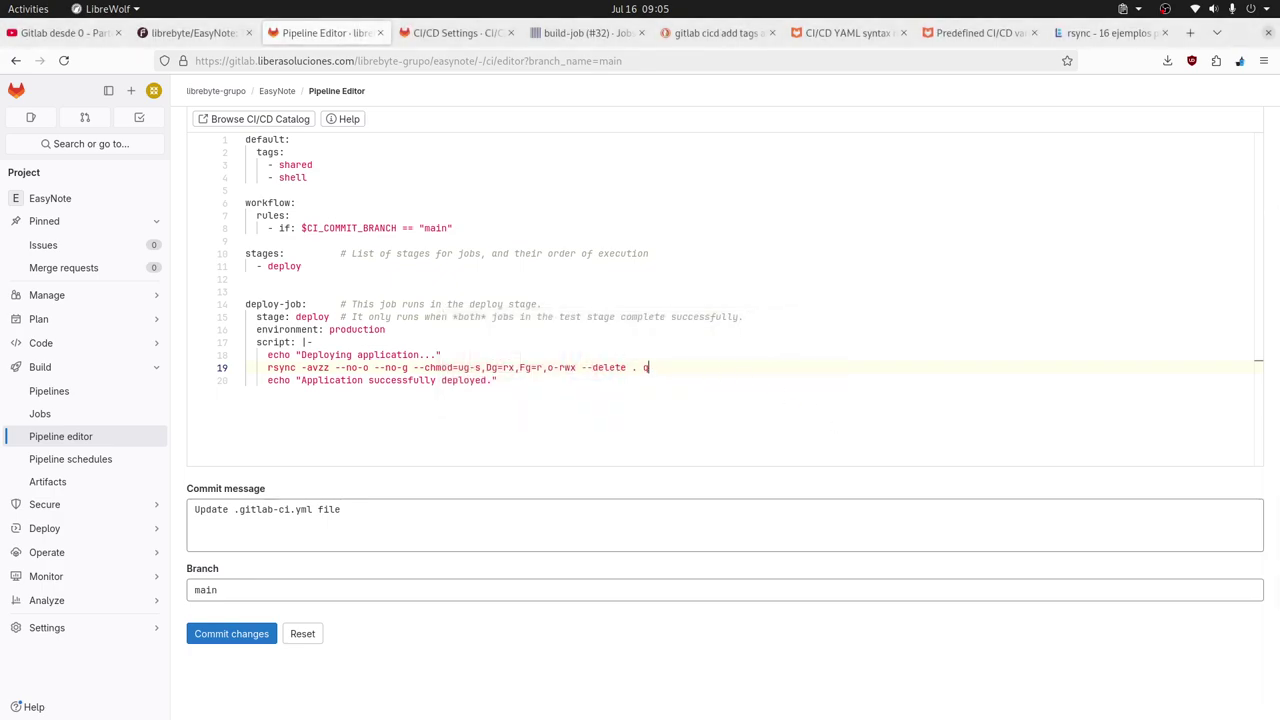
pyautogui.write('apps@myserver')
pyautogui.press('BackSpace')
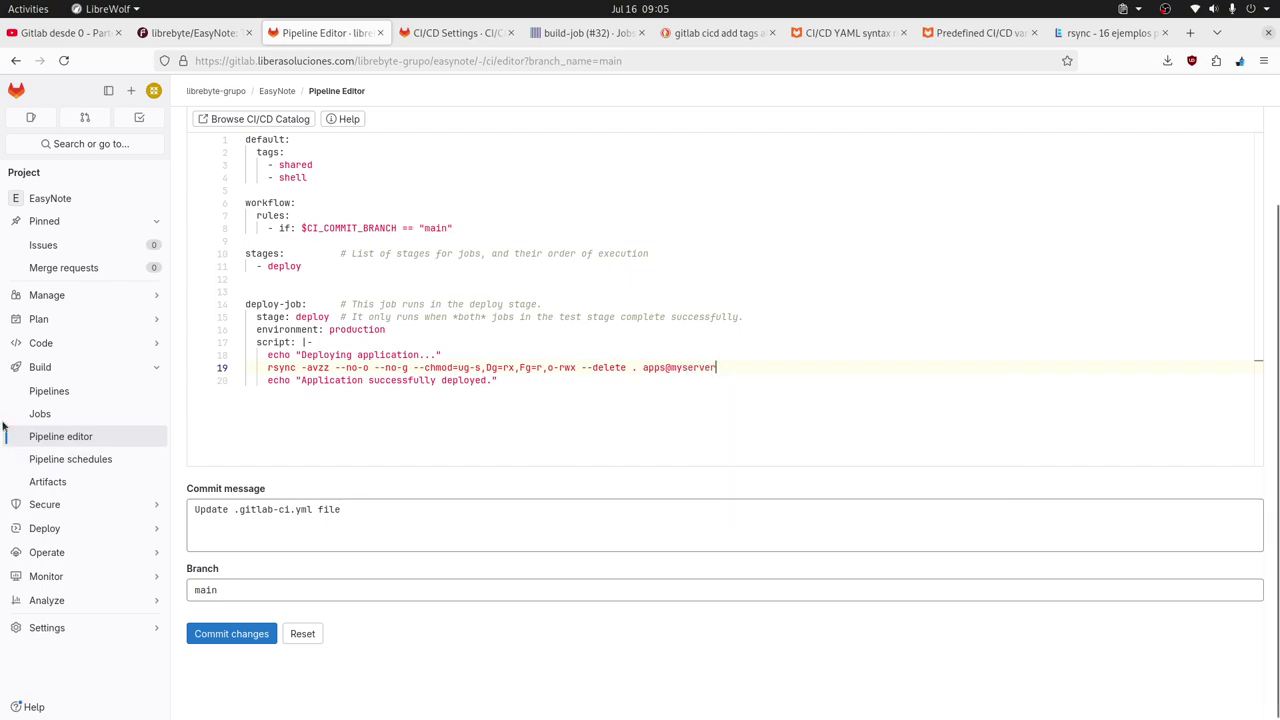
# Open the project's Settings > CI/CD page in a new tab.
pyautogui.moveTo(75, 627)
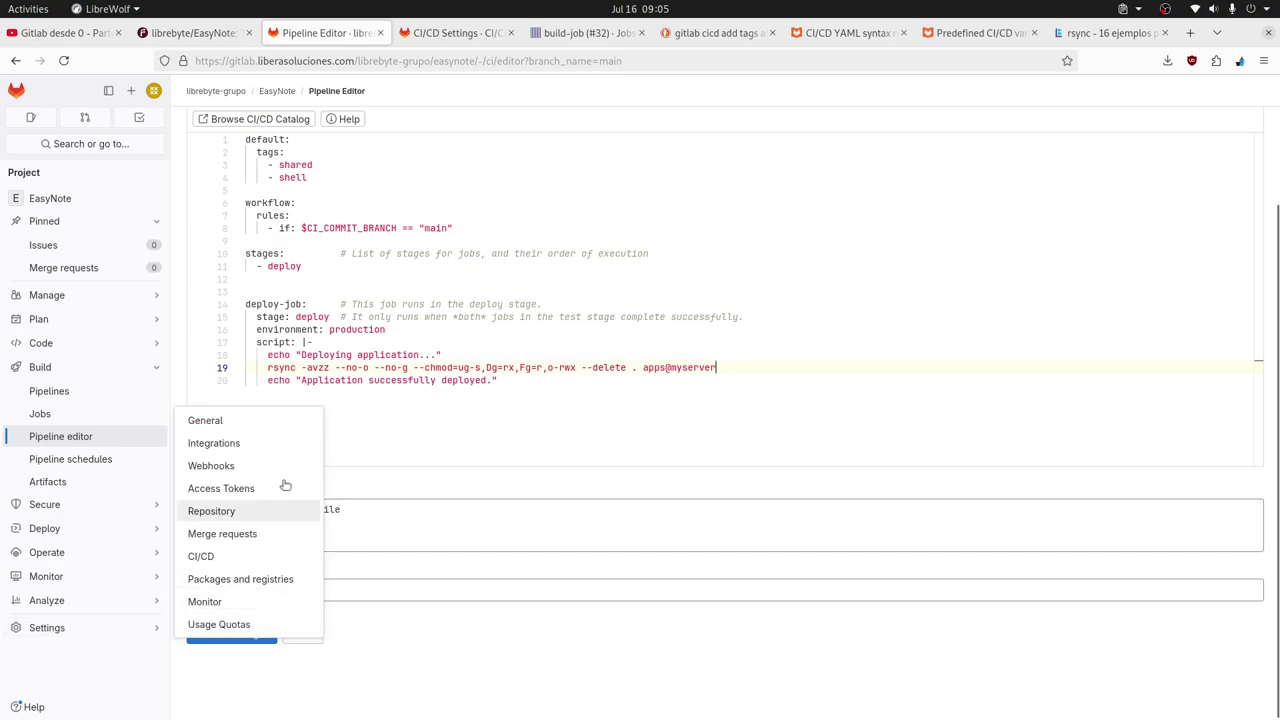
pyautogui.middleClick(211, 558)
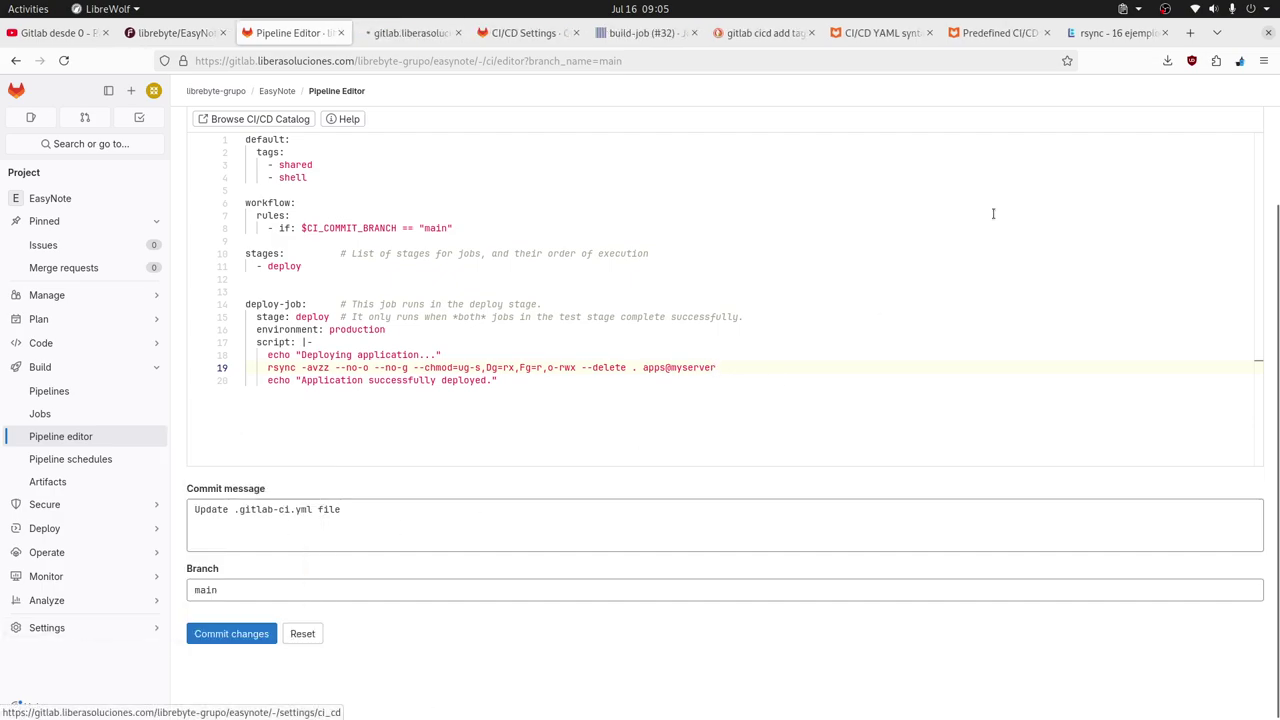
pyautogui.click(426, 38)
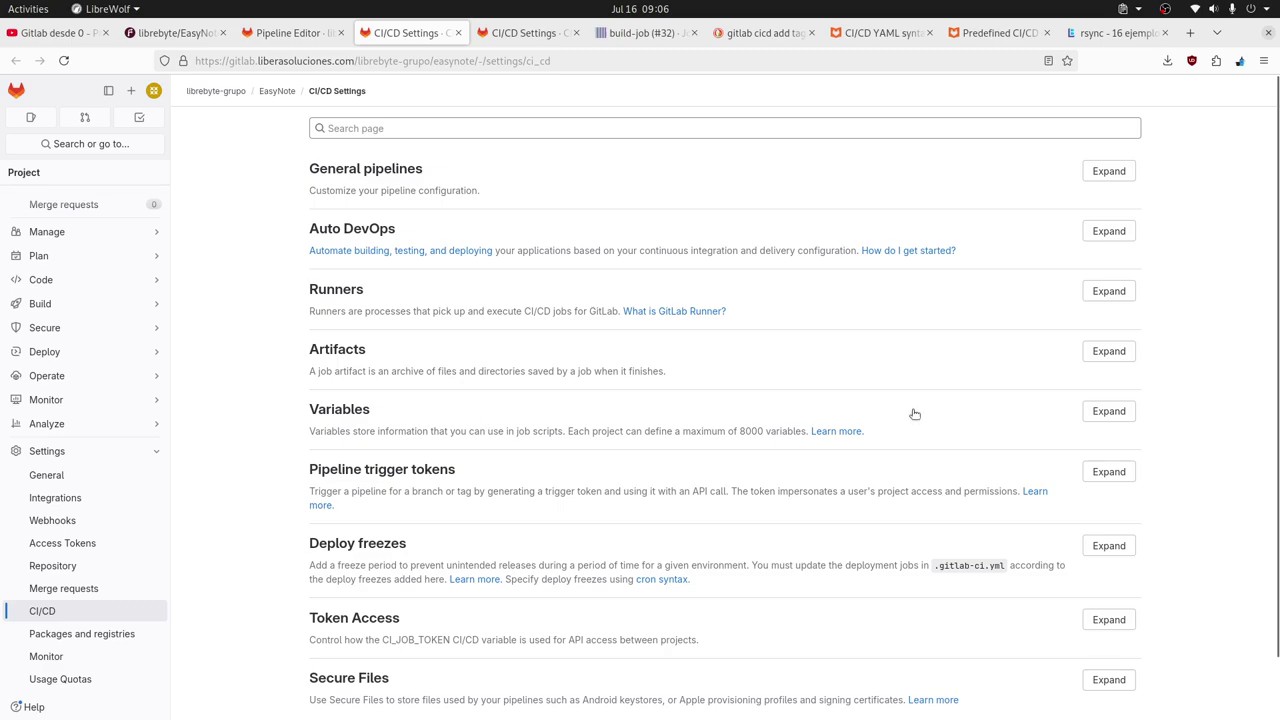
# Expand Variables, add a new variable, and review its Type options and environment scopes, including production.
pyautogui.click(1108, 411)
pyautogui.scroll(-1, 860, 392)
pyautogui.scroll(-2, 860, 392)
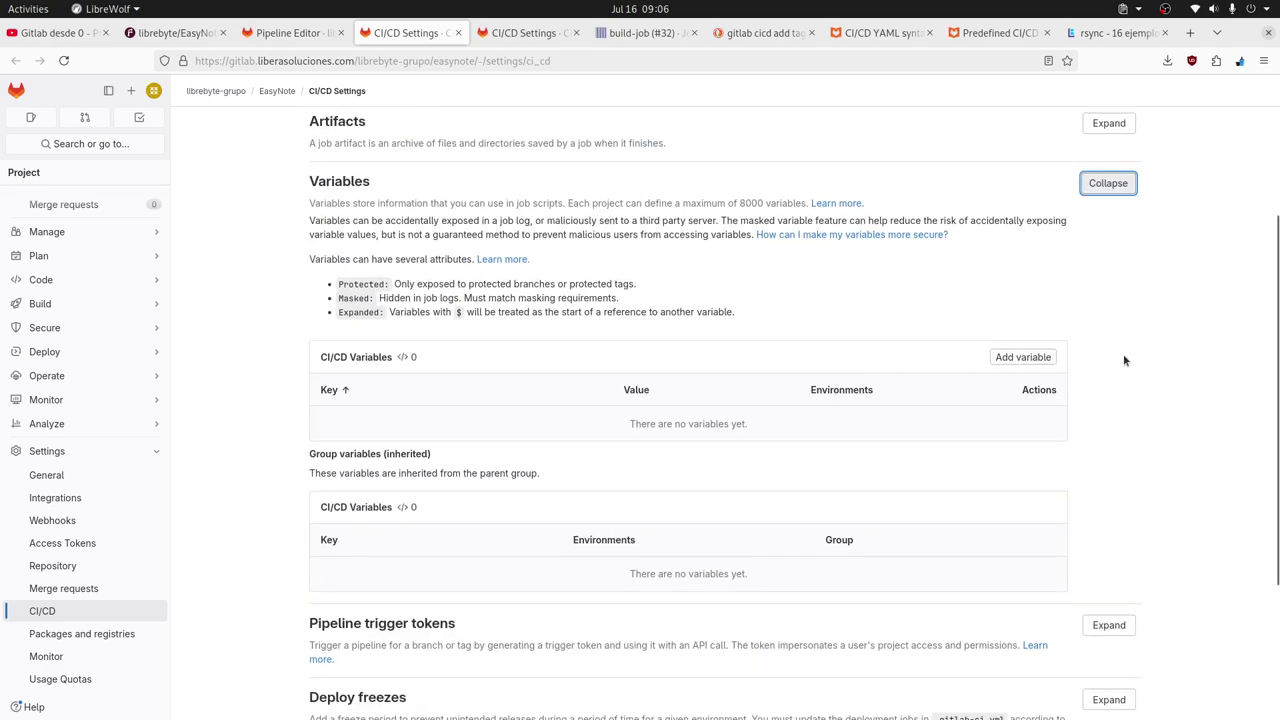
pyautogui.click(1023, 357)
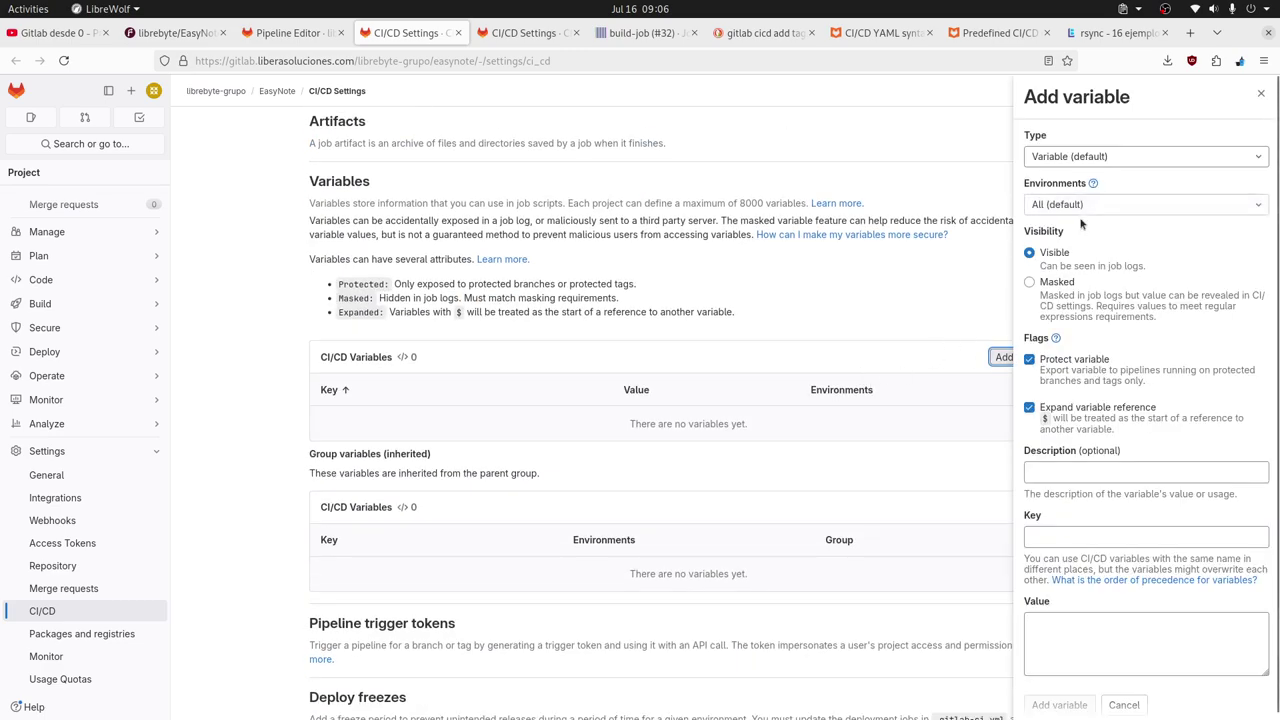
pyautogui.click(1118, 160)
pyautogui.click(1118, 162)
pyautogui.click(1125, 208)
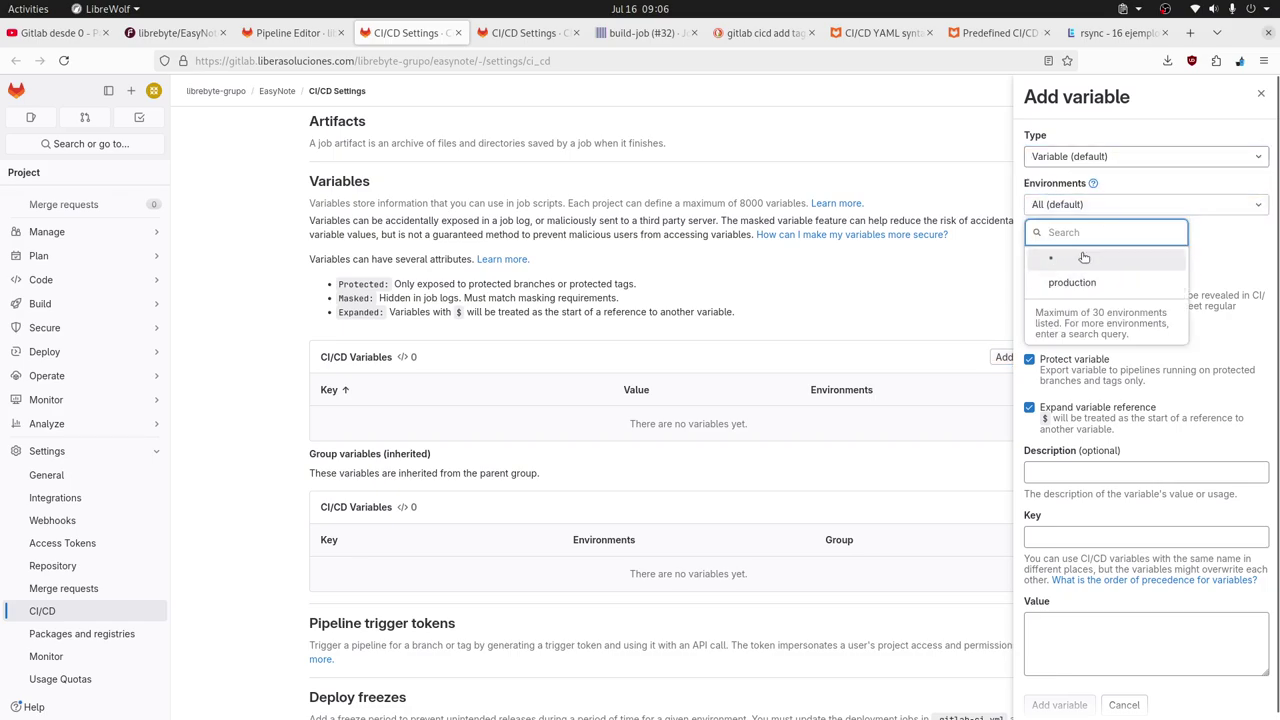
pyautogui.click(937, 141)
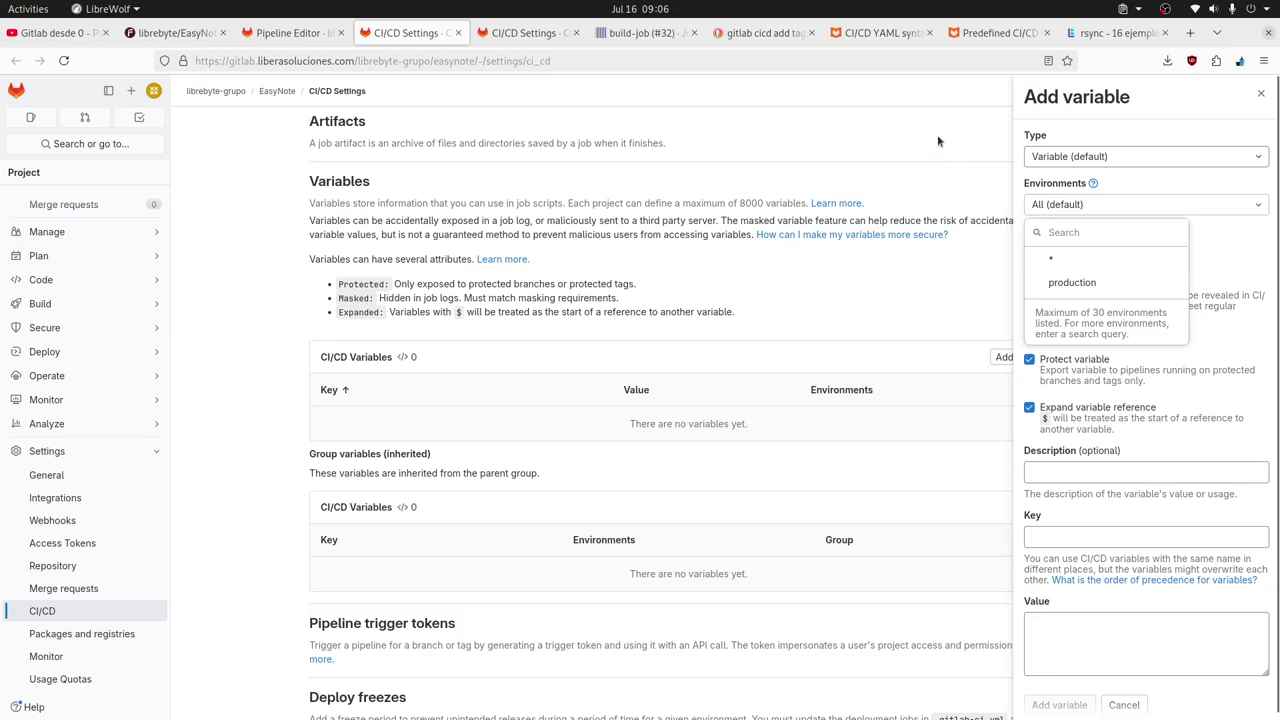
pyautogui.click(1157, 206)
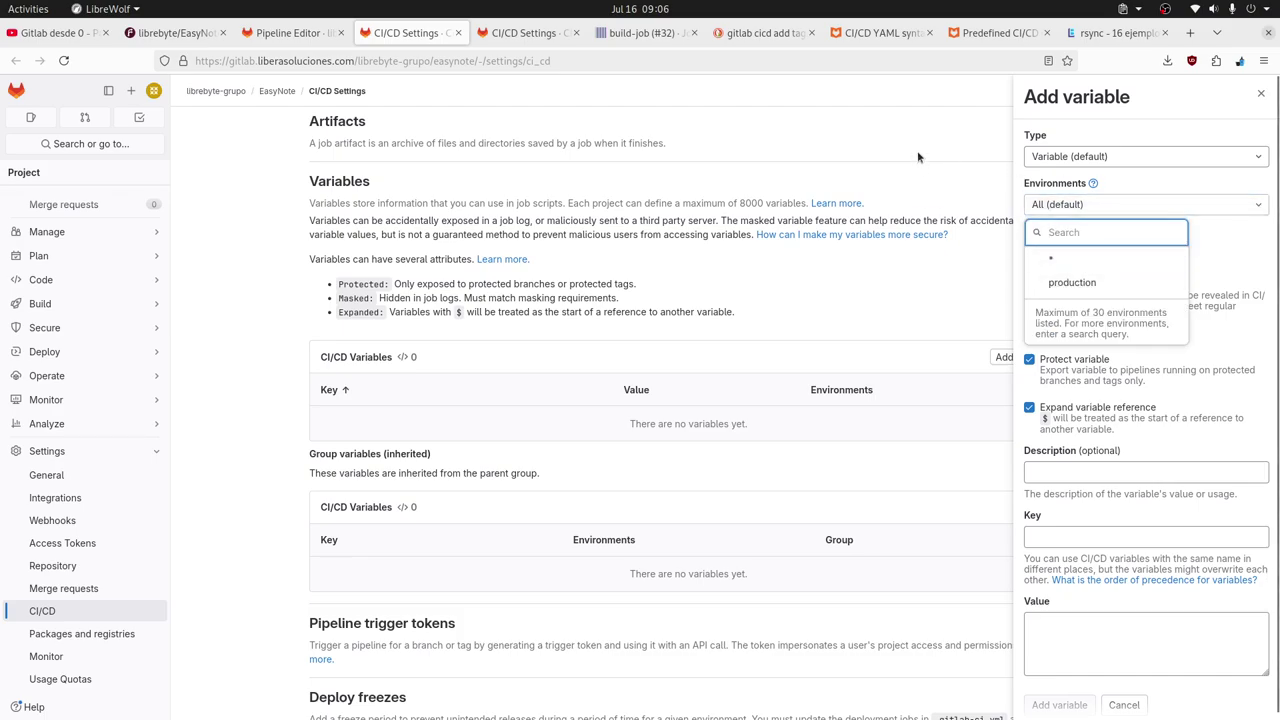
pyautogui.click(1165, 206)
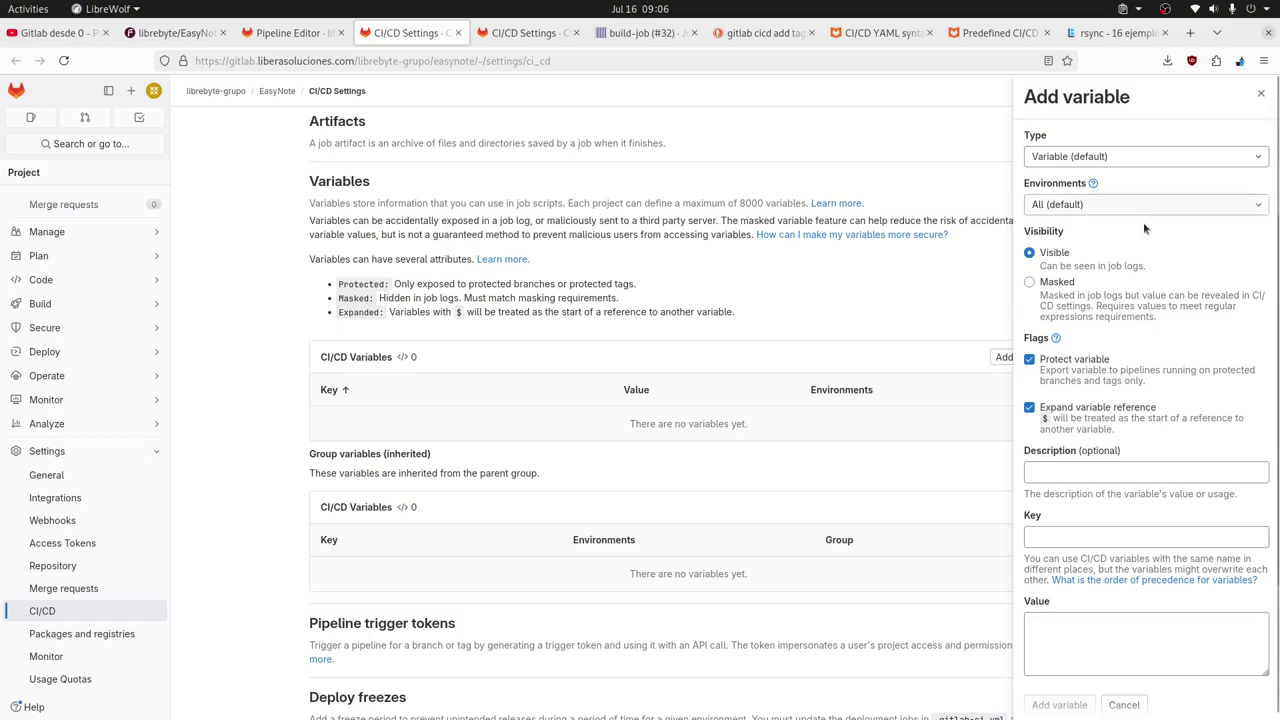
pyautogui.click(1150, 214)
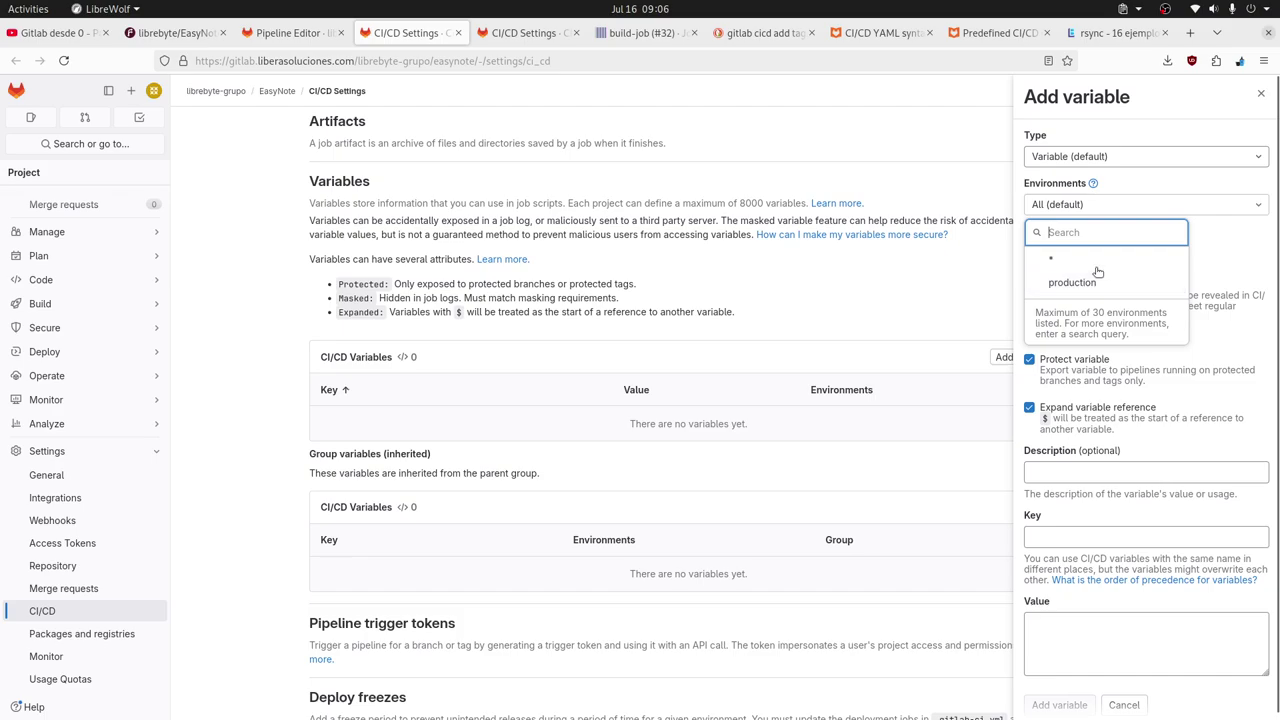
# Enter key USER and value apps in the new variable form.
pyautogui.click(1060, 471)
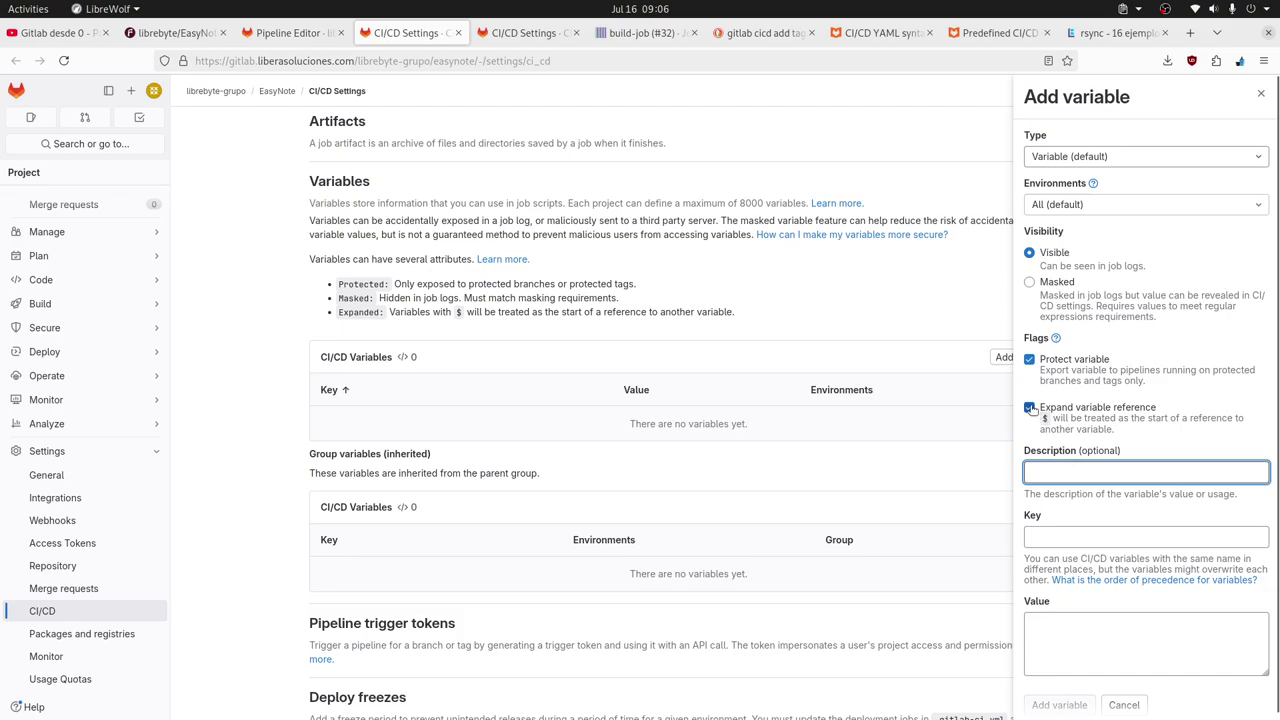
pyautogui.click(1085, 636)
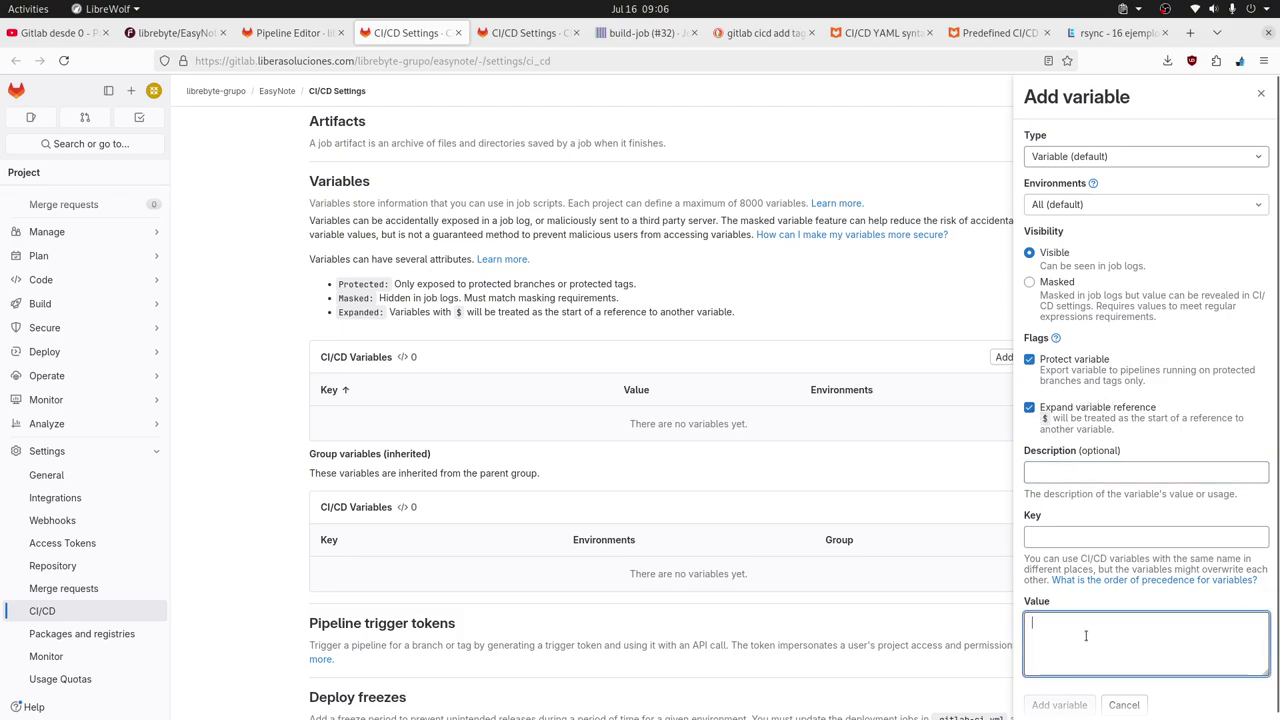
pyautogui.write('$')
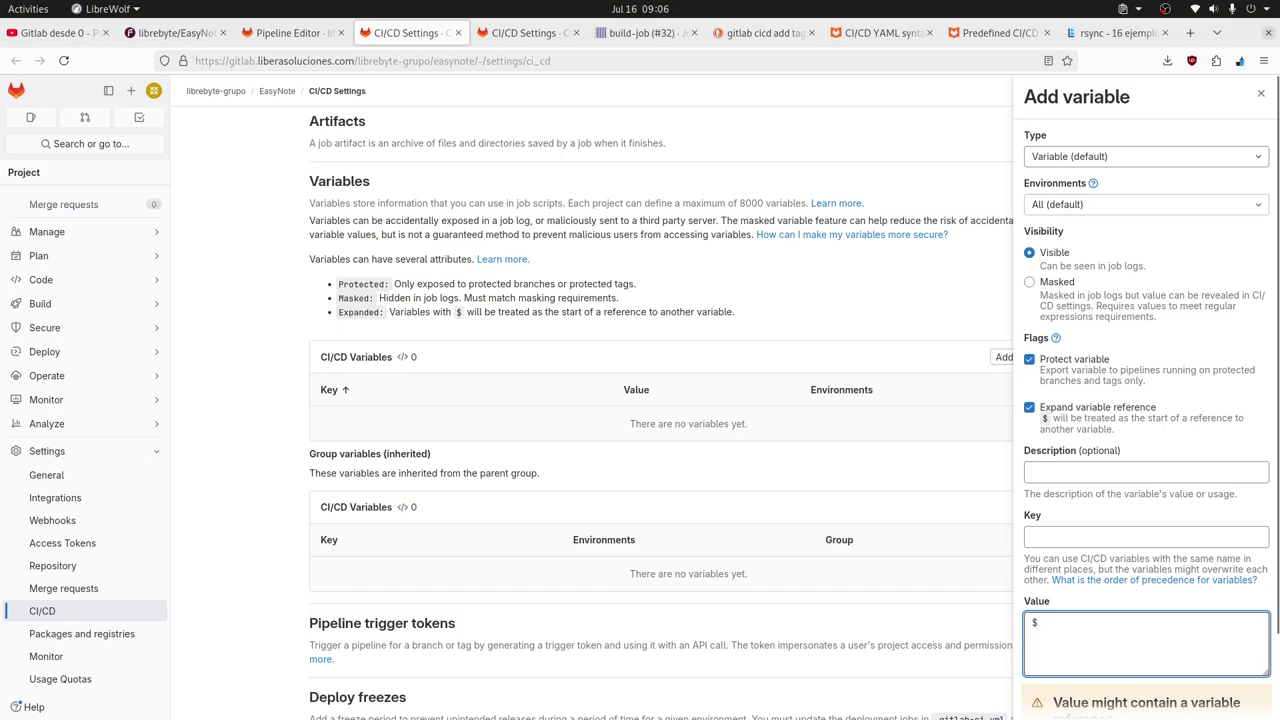
pyautogui.hotkey('ctrl', 'a')
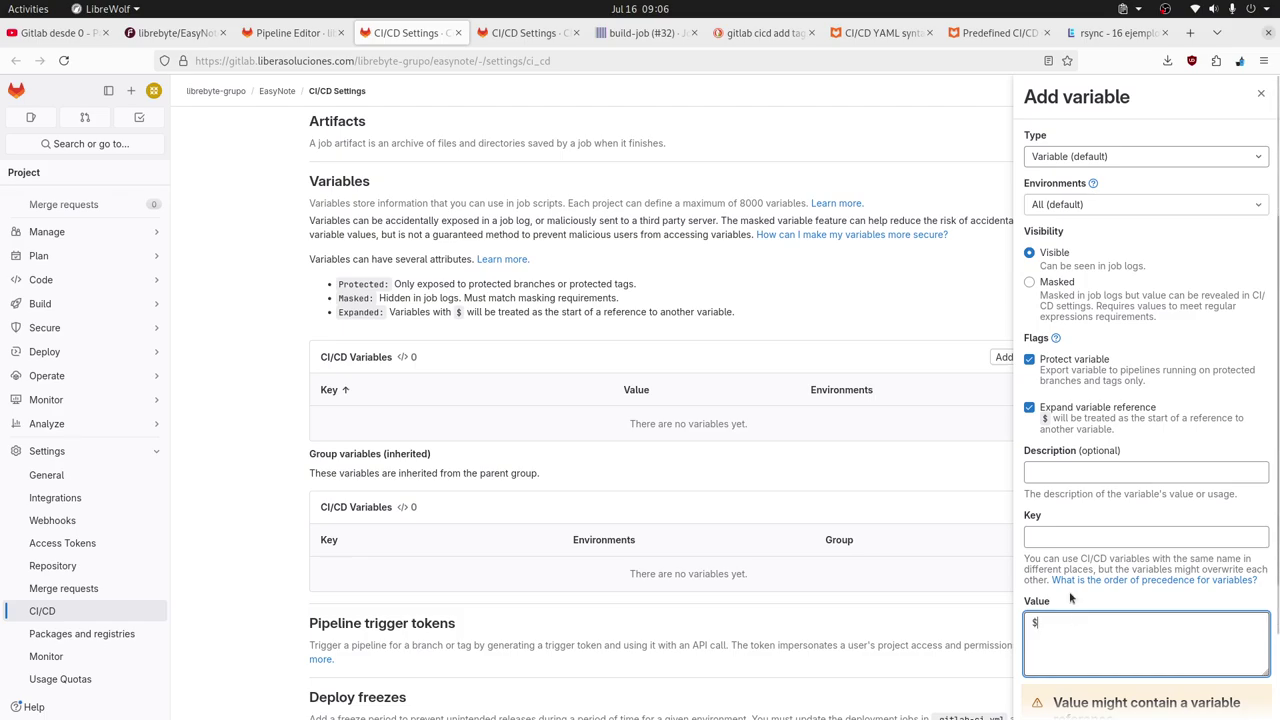
pyautogui.click(1066, 527)
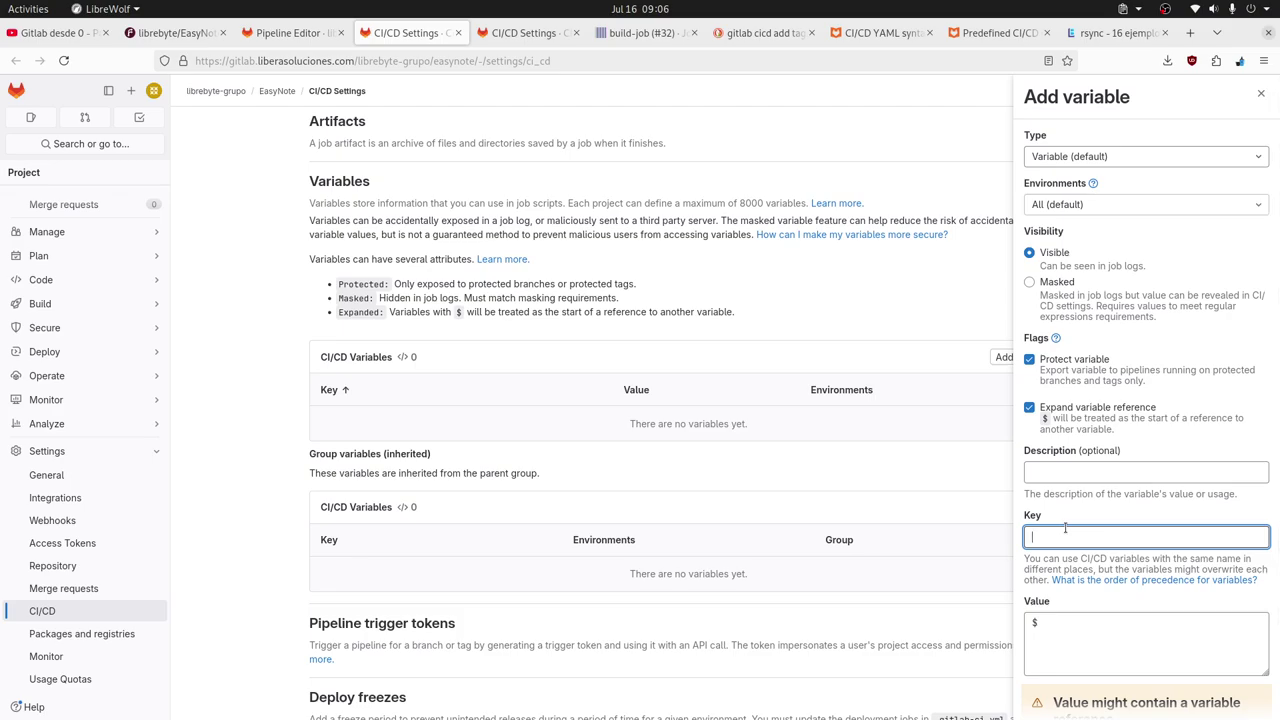
pyautogui.write('USER')
pyautogui.click(1107, 630)
pyautogui.press('BackSpace')
pyautogui.write('apps')
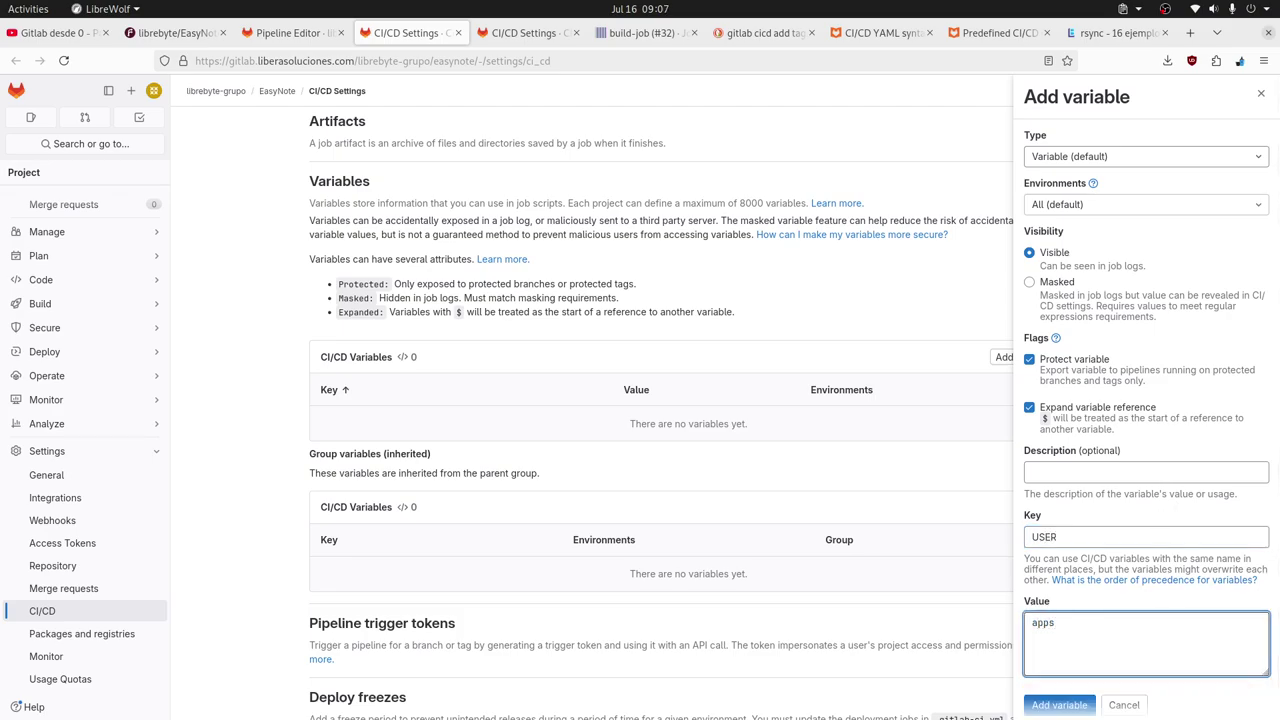
# Turn off Expand variable reference and Protect variable for the USER variable.
pyautogui.click(1031, 411)
pyautogui.click(1056, 628)
pyautogui.hotkey('ctrl', 'a')
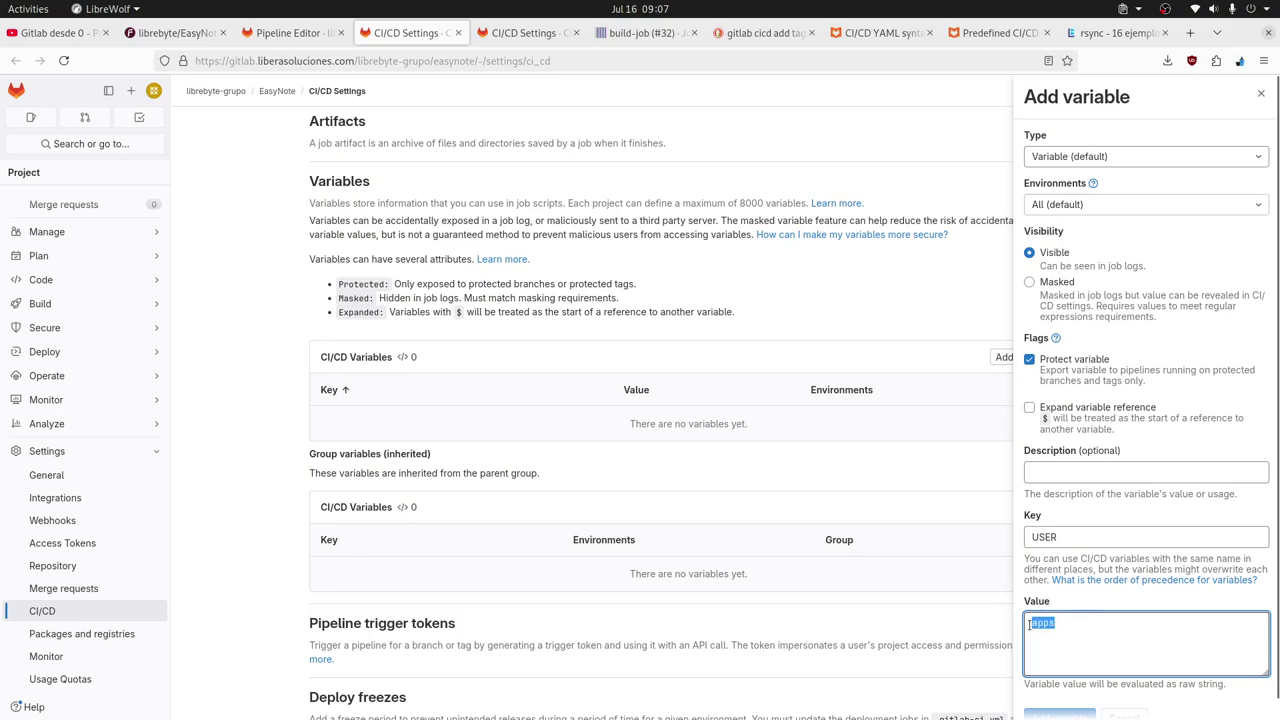
pyautogui.click(1030, 624)
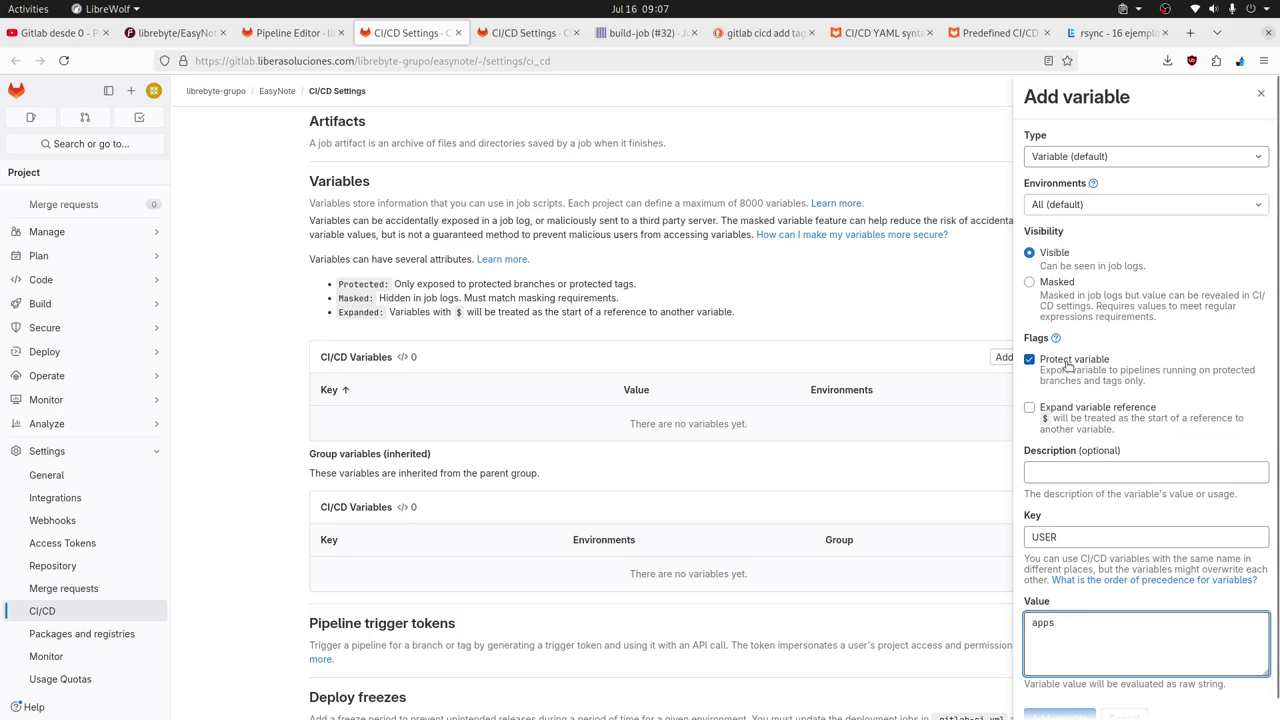
pyautogui.click(1068, 365)
pyautogui.click(1068, 366)
pyautogui.click(1087, 368)
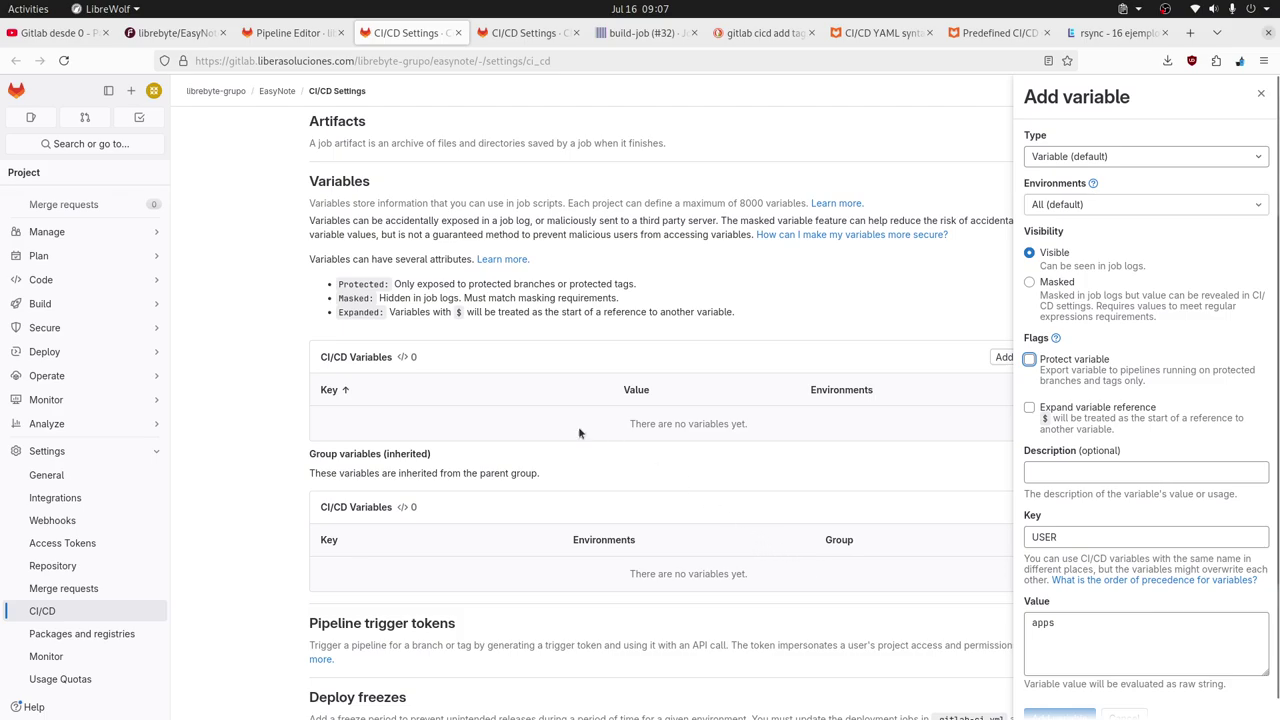
# Open Operate > Environments in a new tab and confirm production is listed.
pyautogui.moveTo(141, 354)
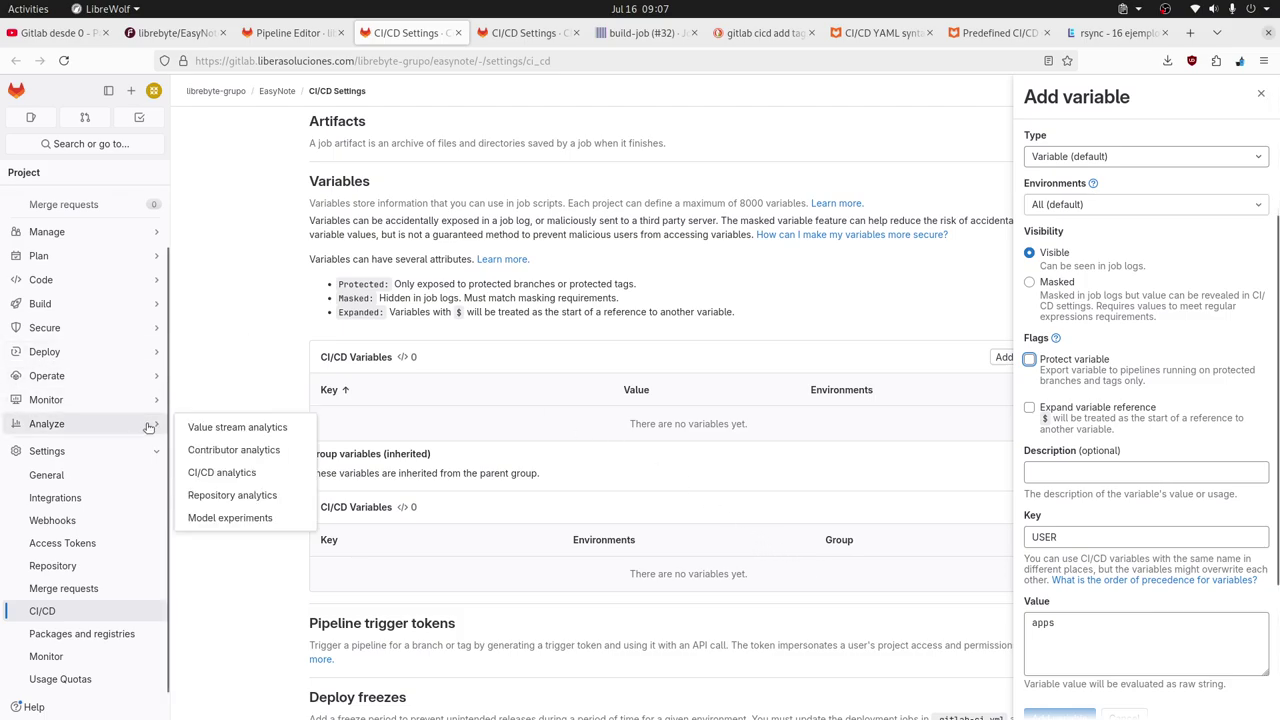
pyautogui.moveTo(138, 379)
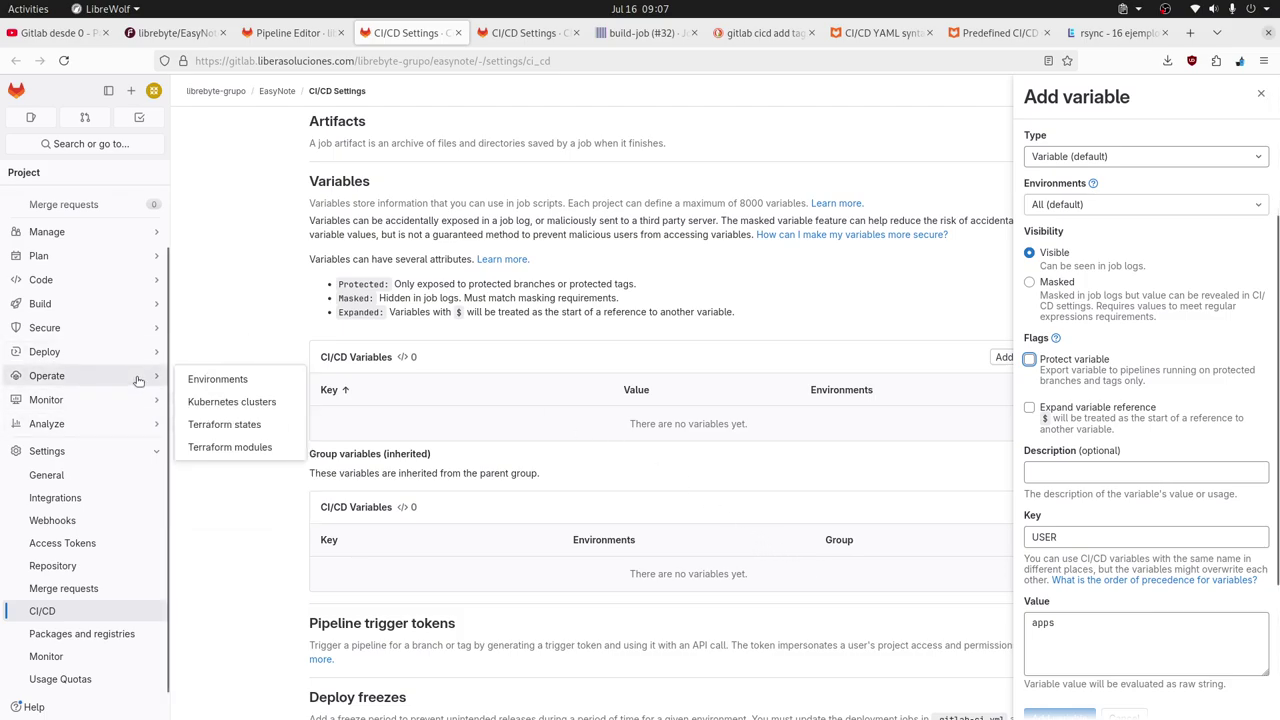
pyautogui.middleClick(210, 379)
pyautogui.click(482, 33)
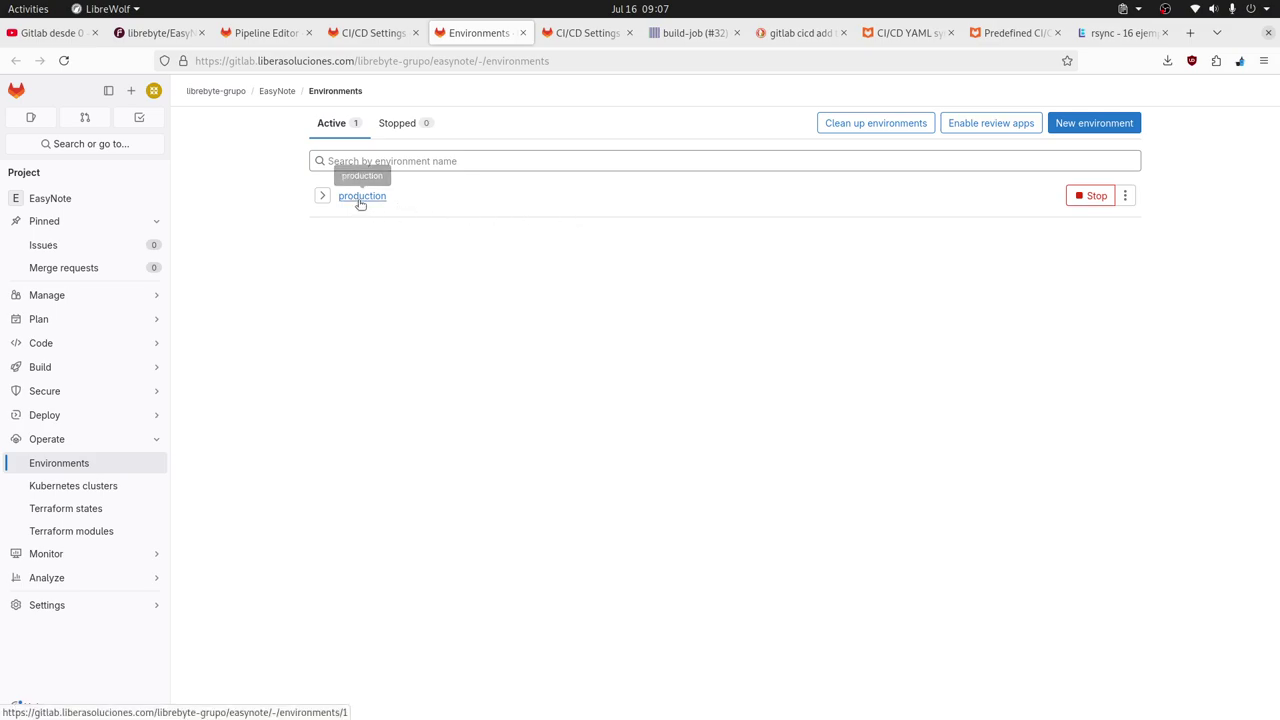
# Look at the New environment form, cancel it, and return to the Pipeline Editor tab.
pyautogui.click(1100, 128)
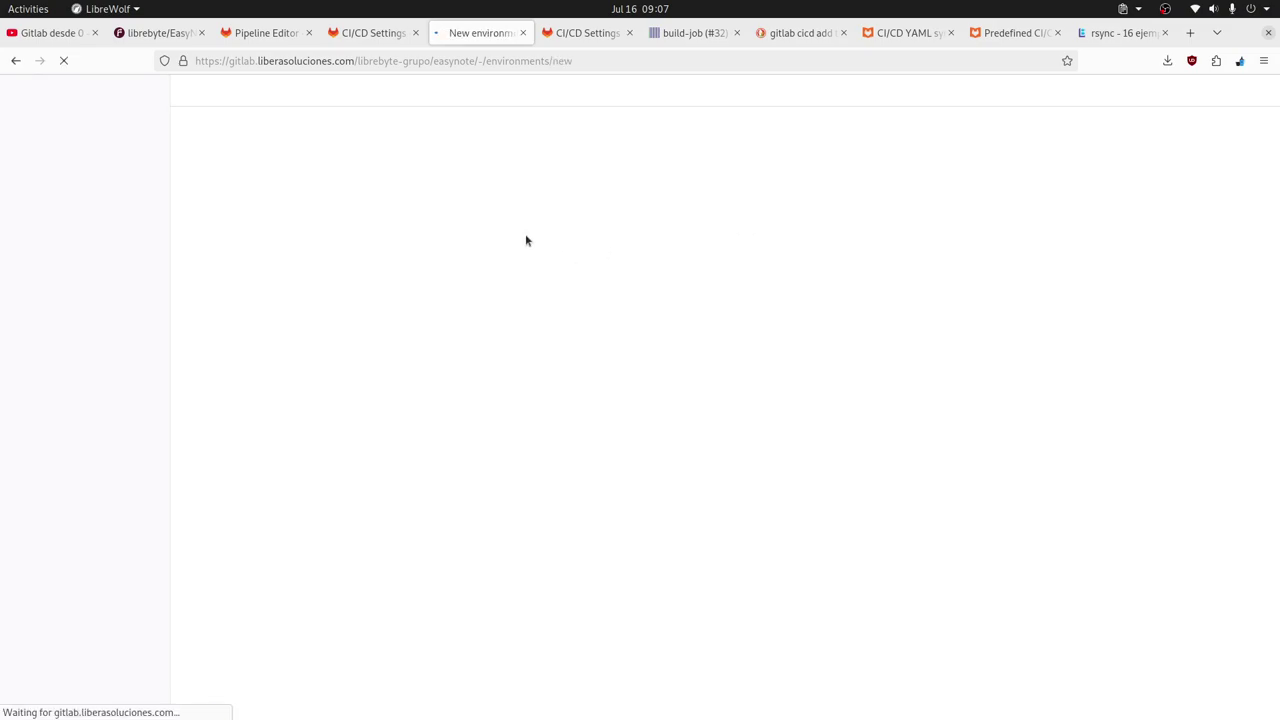
pyautogui.click(371, 213)
pyautogui.click(372, 262)
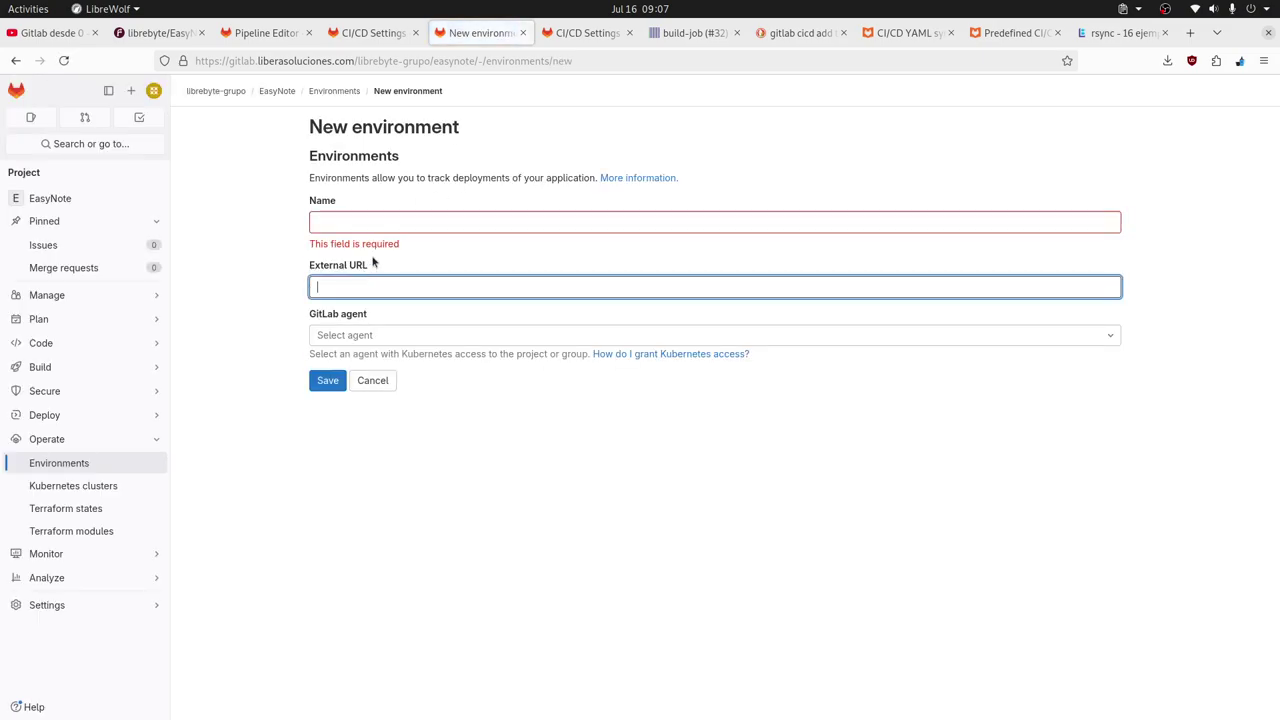
pyautogui.click(371, 226)
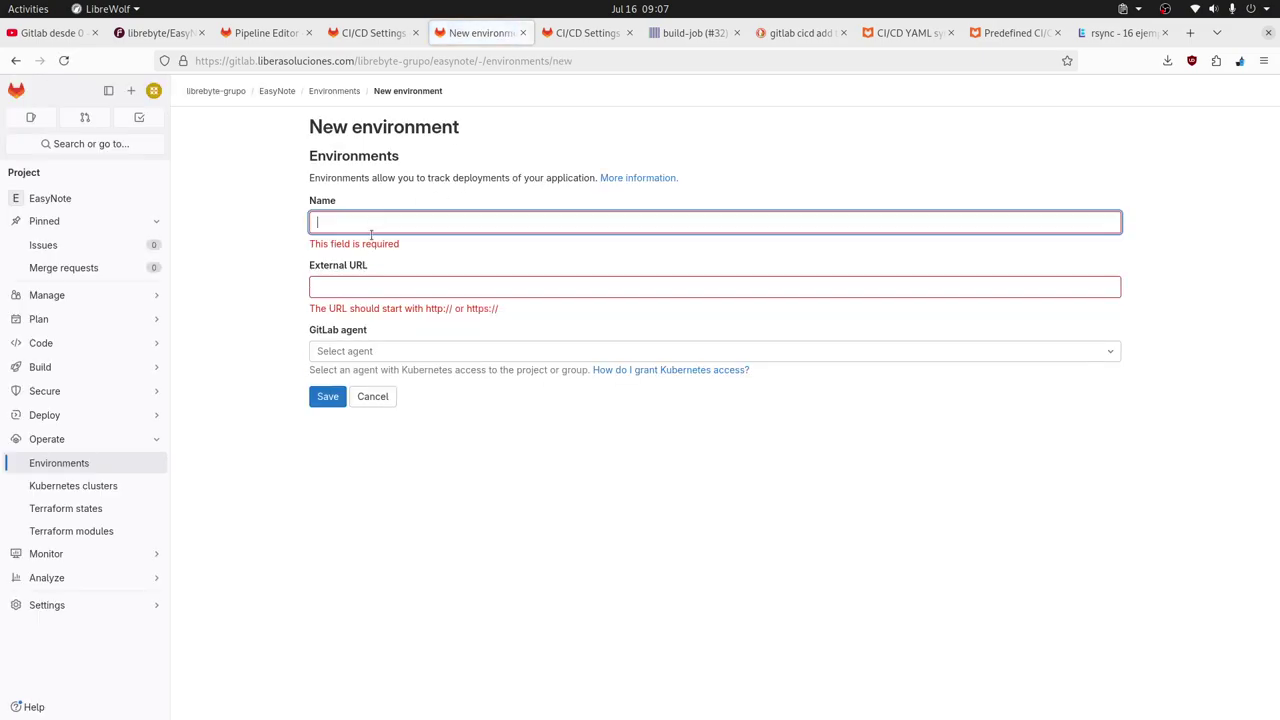
pyautogui.click(372, 397)
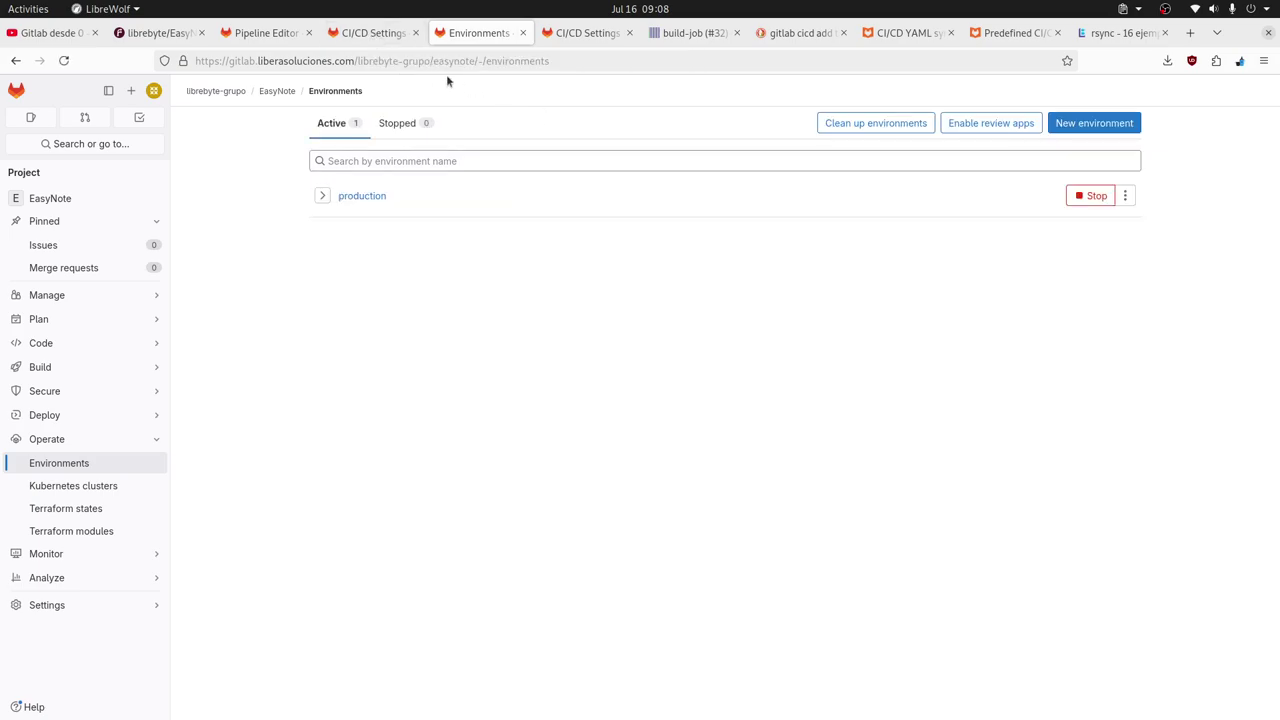
pyautogui.click(374, 33)
pyautogui.click(262, 33)
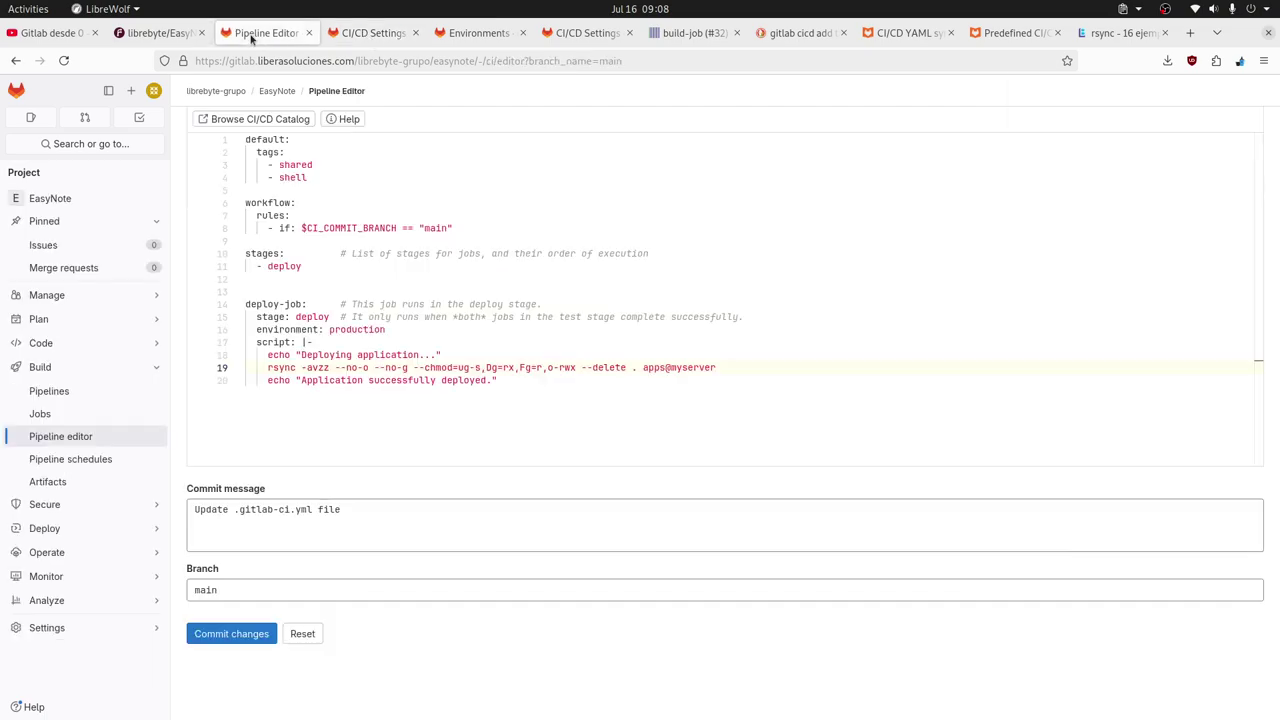
pyautogui.click(330, 396)
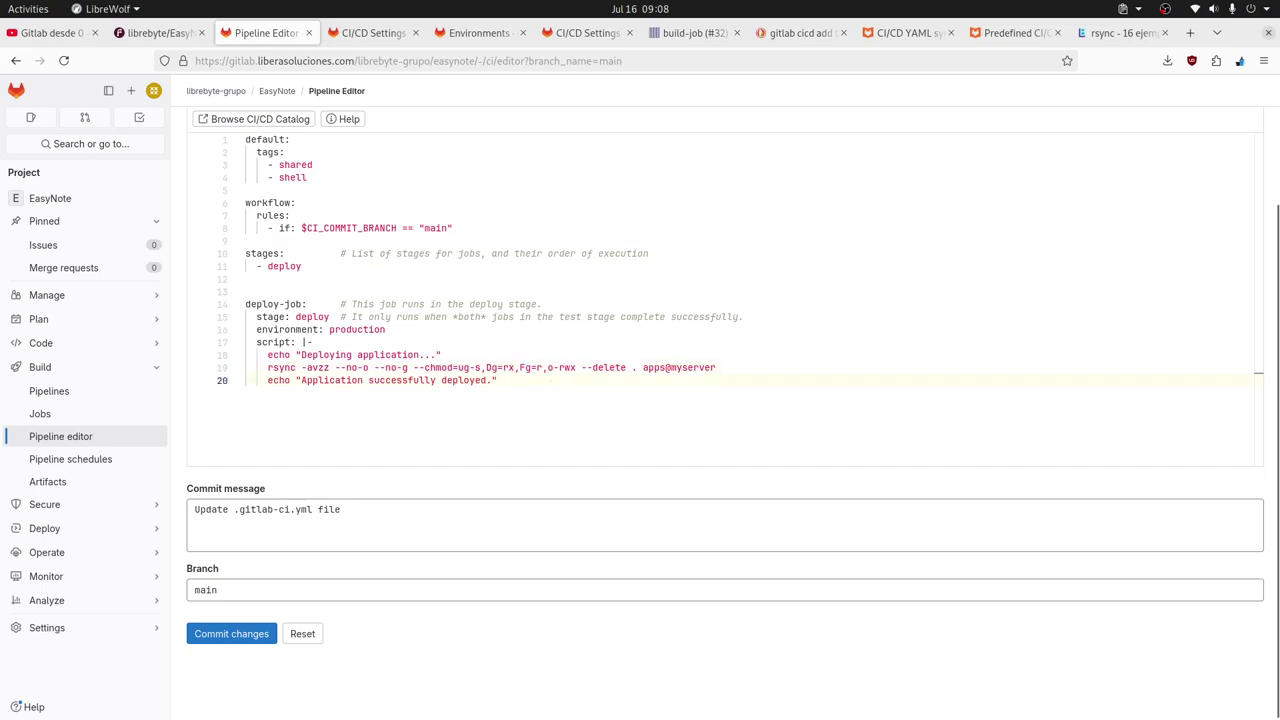
pyautogui.press('Return')
pyautogui.press('BackSpace')
pyautogui.write('eb')
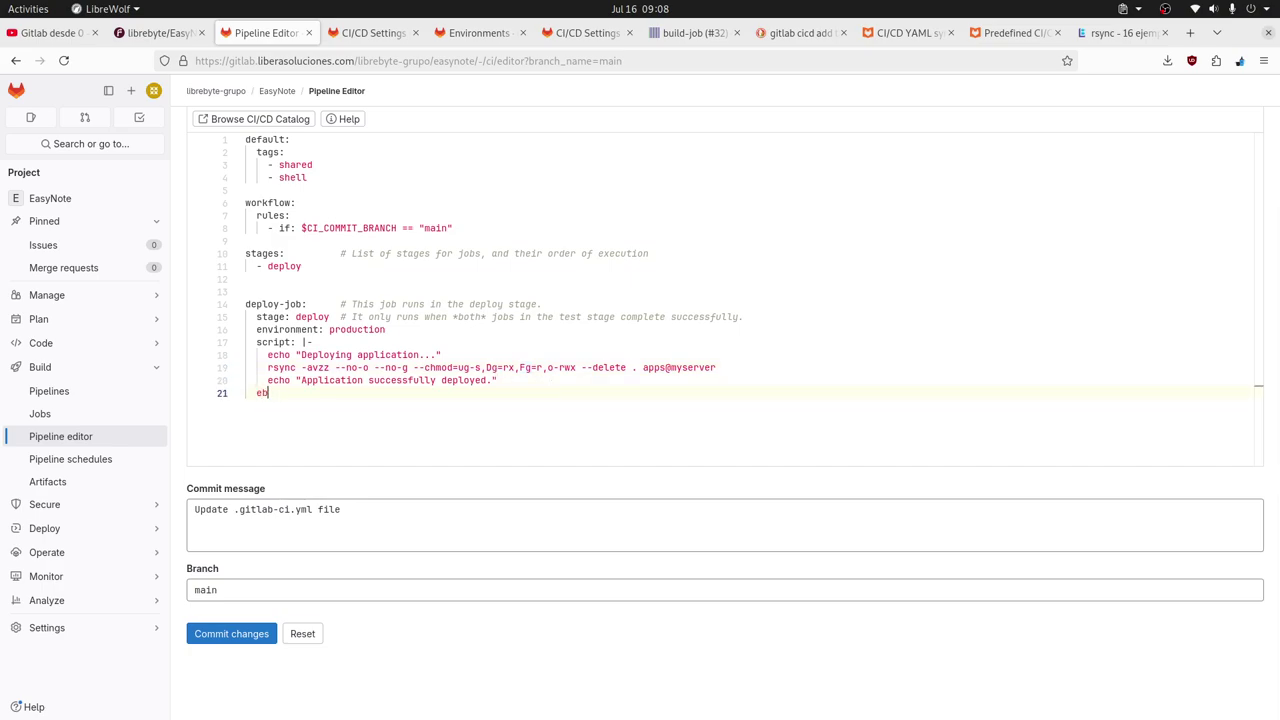
pyautogui.press('BackSpace')
pyautogui.press('BackSpace')
pyautogui.write('en')
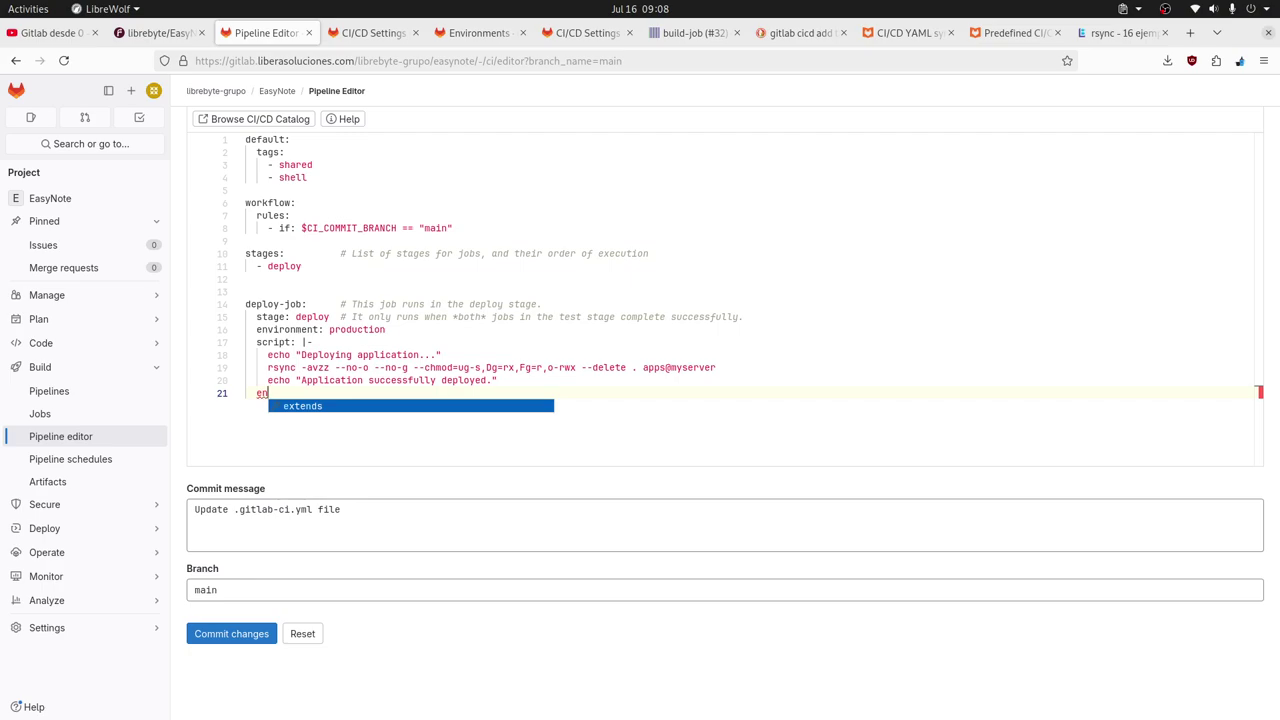
pyautogui.write('vir')
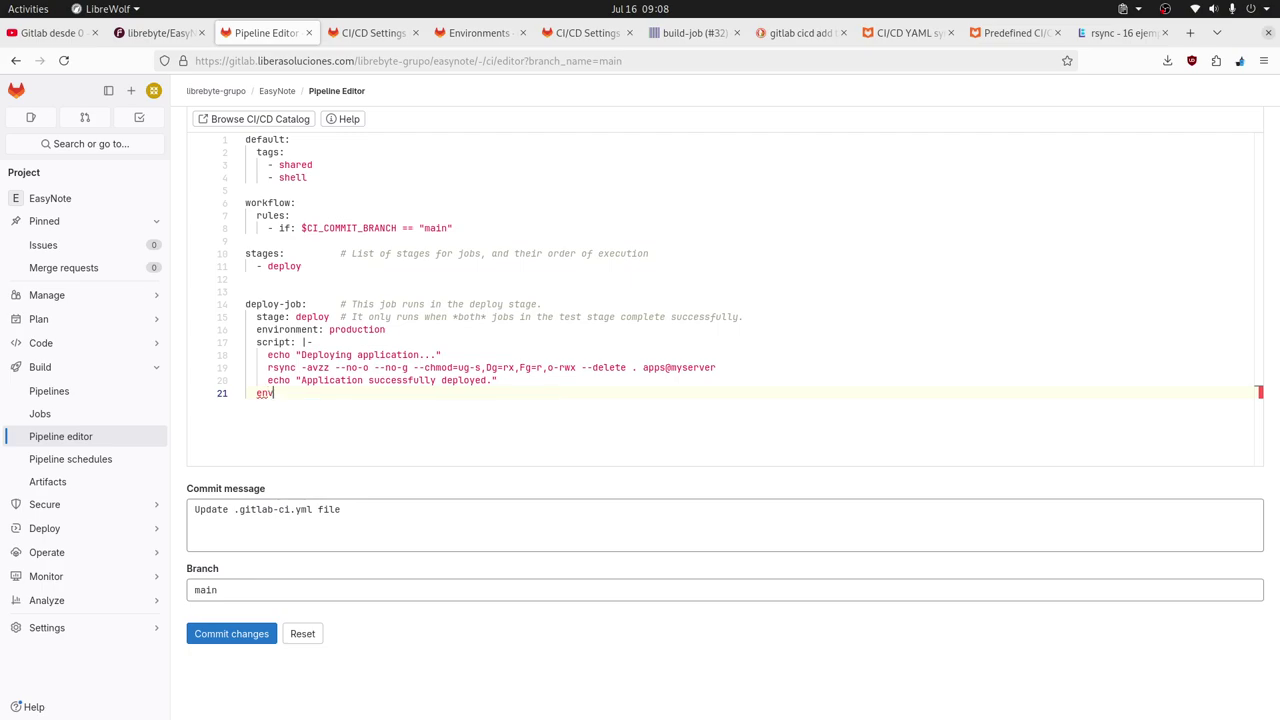
pyautogui.press('BackSpace')
pyautogui.press('BackSpace')
pyautogui.press('BackSpace')
pyautogui.press('BackSpace')
pyautogui.press('BackSpace')
pyautogui.press('Return')
pyautogui.press('Up')
pyautogui.press('Up')
pyautogui.press('Up')
pyautogui.press('Up')
pyautogui.press('Up')
pyautogui.press('Up')
pyautogui.press('Up')
pyautogui.press('Up')
pyautogui.press('Up')
pyautogui.press('Up')
pyautogui.press('Up')
pyautogui.press('Up')
pyautogui.press('Up')
pyautogui.press('Return')
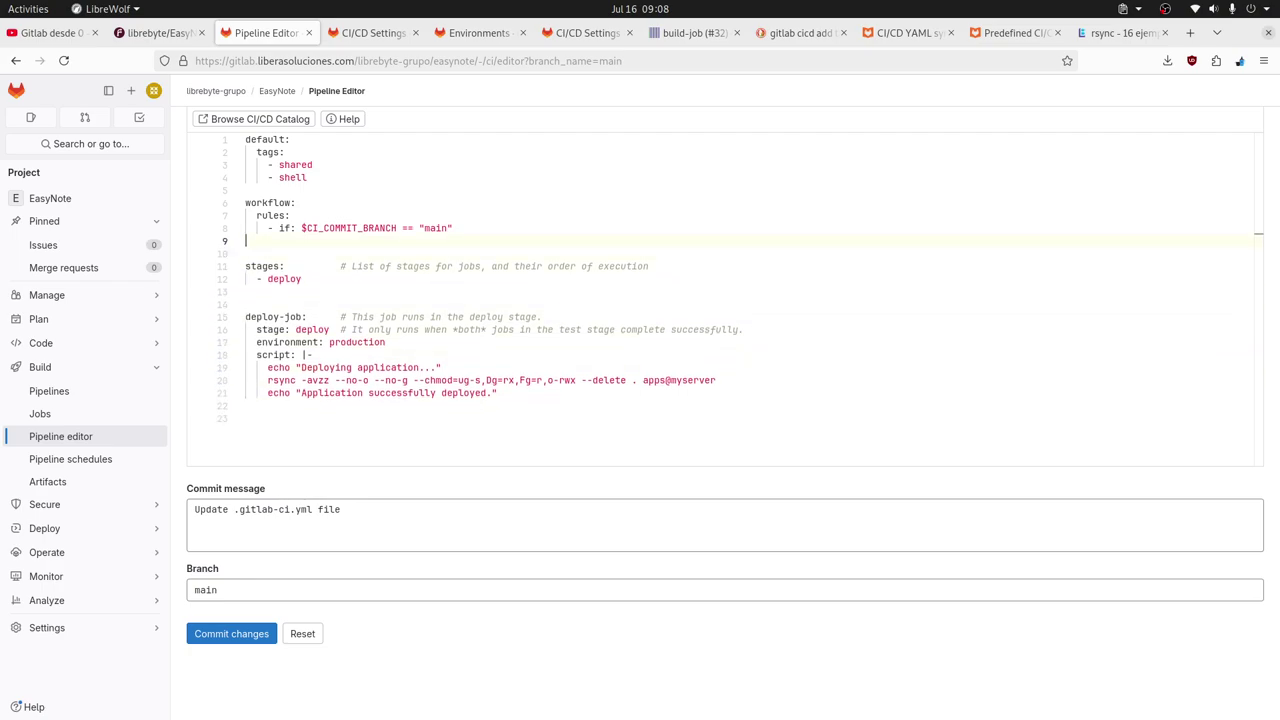
pyautogui.write('en')
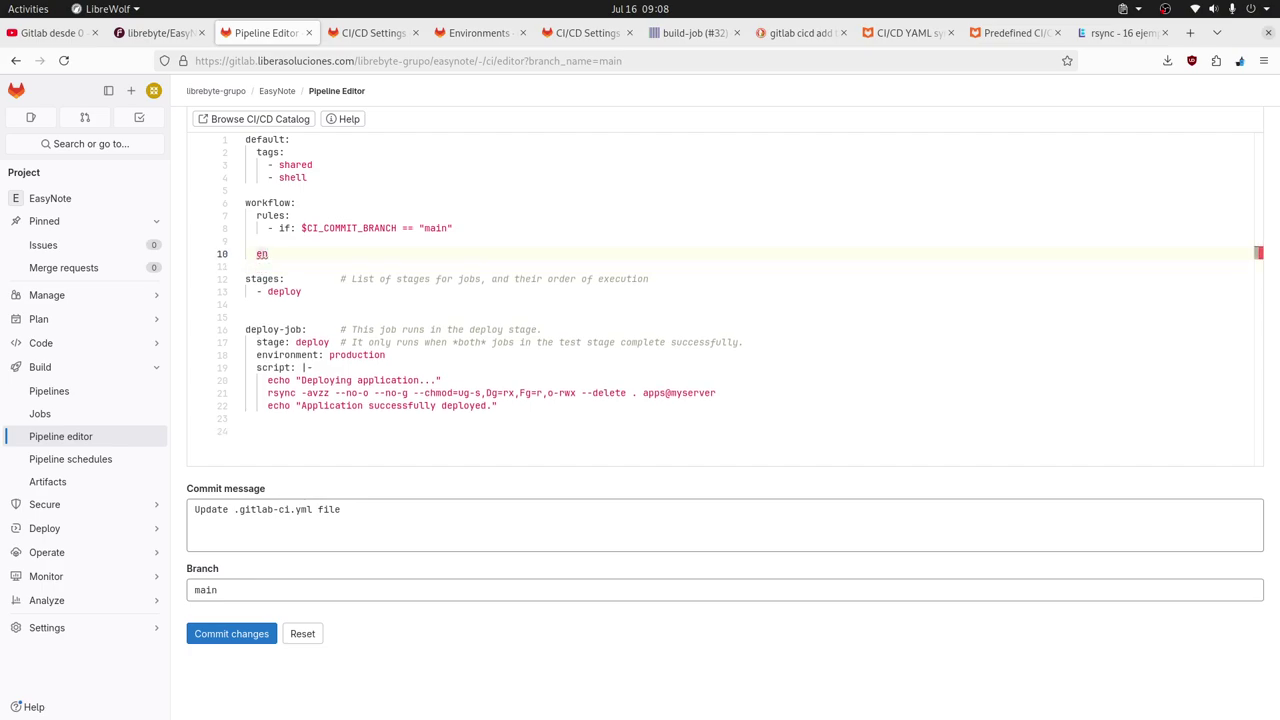
pyautogui.hotkey('ctrl', 'space')
pyautogui.press('BackSpace')
pyautogui.press('BackSpace')
pyautogui.press('BackSpace')
pyautogui.press('BackSpace')
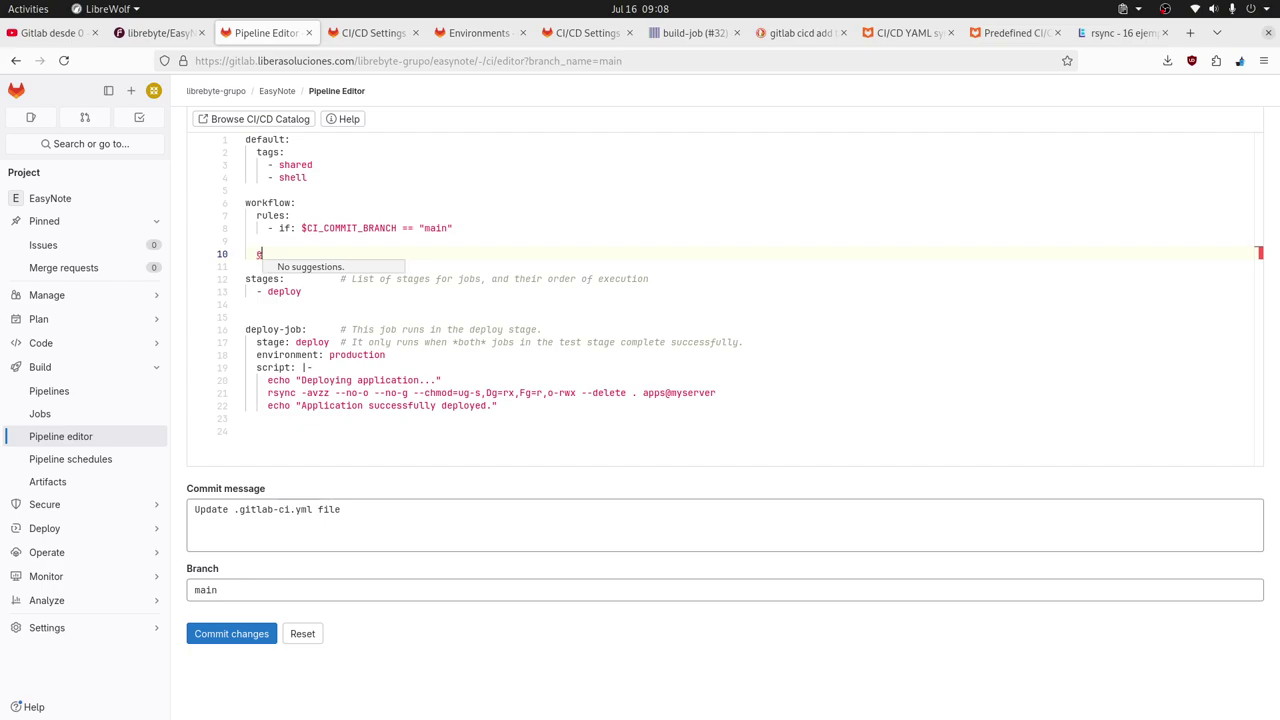
pyautogui.press('BackSpace')
pyautogui.press('BackSpace')
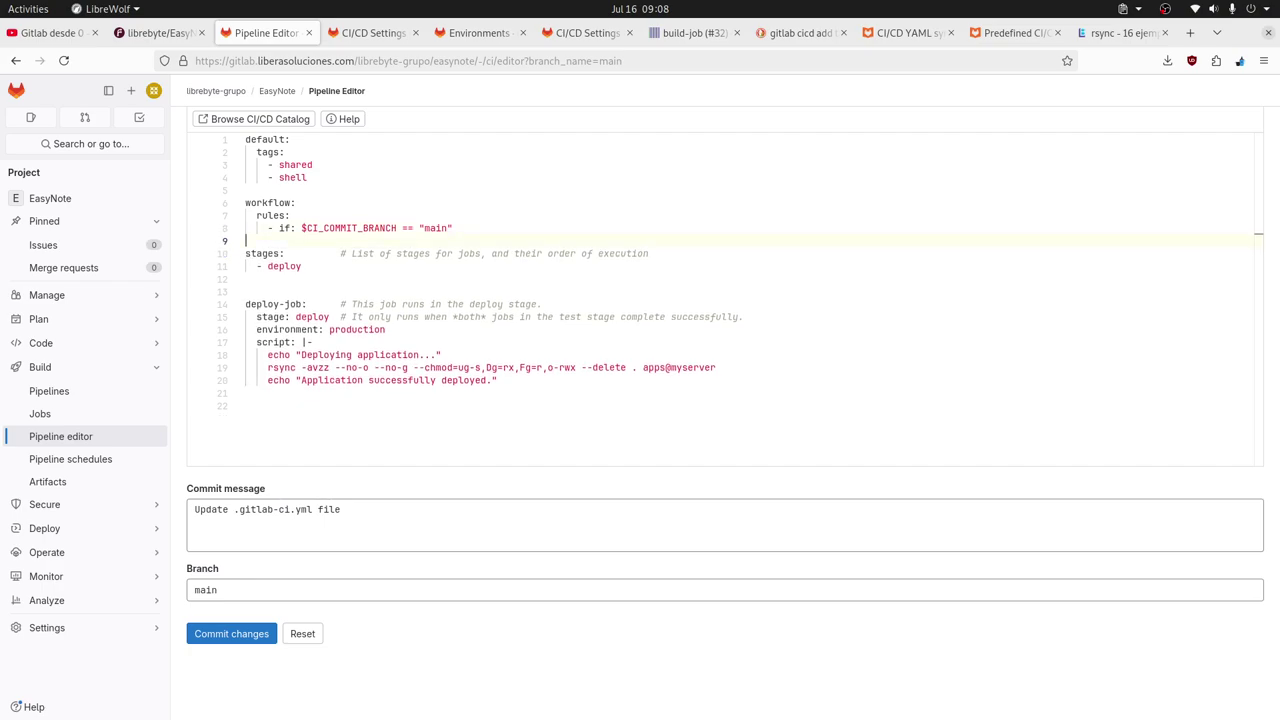
pyautogui.press('Down')
pyautogui.press('Down')
pyautogui.press('Down')
pyautogui.press('Down')
pyautogui.press('Down')
pyautogui.press('Down')
pyautogui.press('Down')
pyautogui.press('Down')
pyautogui.press('Down')
pyautogui.press('Down')
pyautogui.press('Down')
pyautogui.press('Down')
pyautogui.write('de')
pyautogui.press('BackSpace')
pyautogui.press('BackSpace')
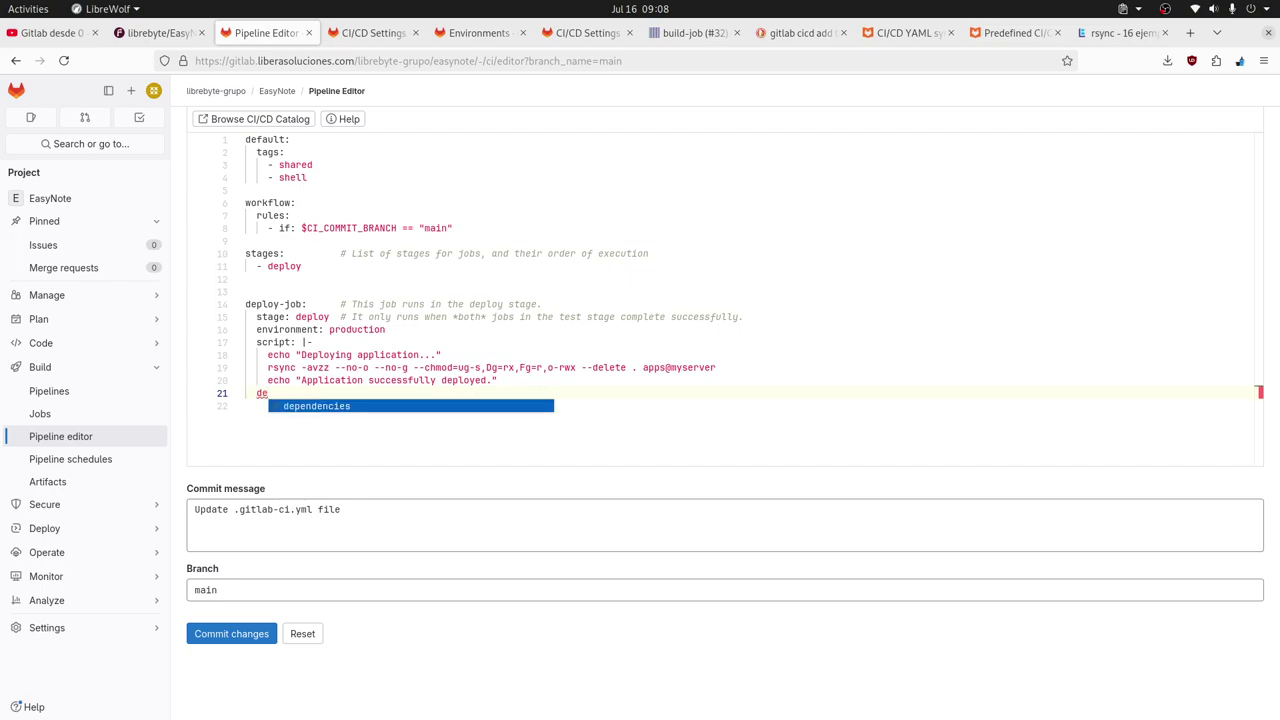
pyautogui.write('environment:')
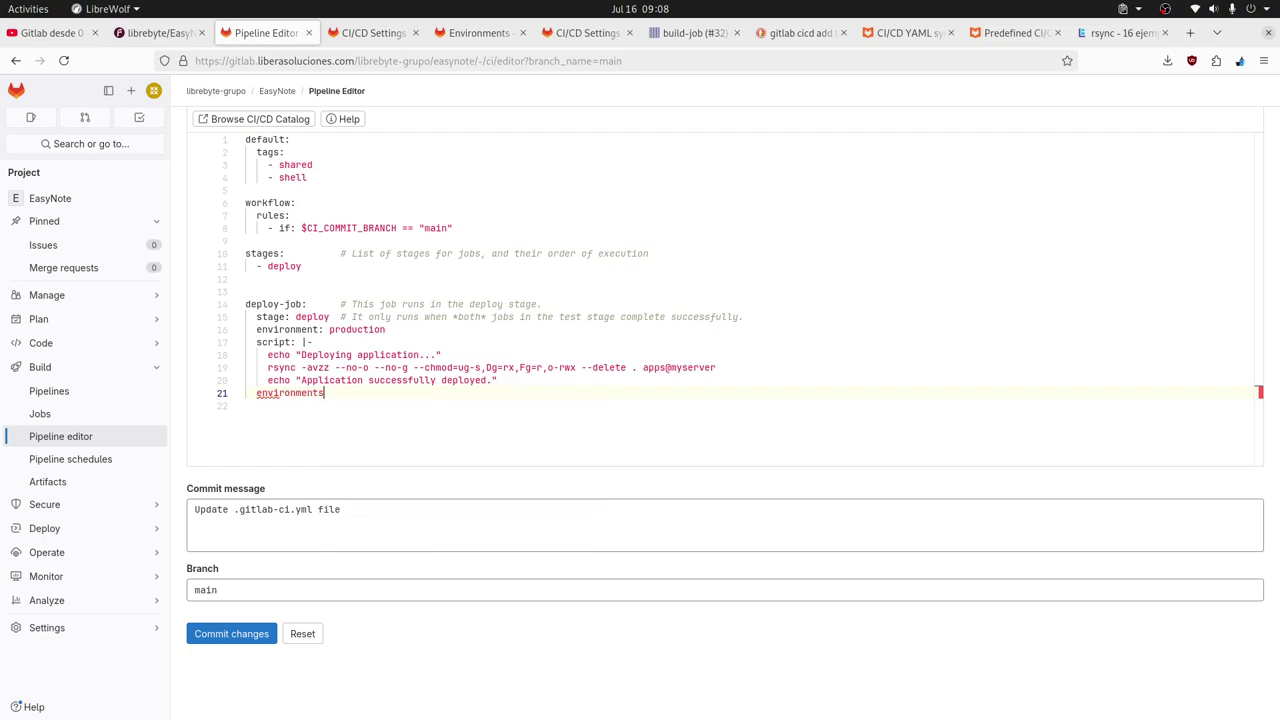
pyautogui.write('s')
pyautogui.press('BackSpace')
pyautogui.press('BackSpace')
pyautogui.press('BackSpace')
pyautogui.press('BackSpace')
pyautogui.press('BackSpace')
pyautogui.press('BackSpace')
pyautogui.press('BackSpace')
pyautogui.press('BackSpace')
pyautogui.press('BackSpace')
pyautogui.press('BackSpace')
pyautogui.press('BackSpace')
pyautogui.press('Return')
pyautogui.write('de')
pyautogui.press('BackSpace')
pyautogui.press('BackSpace')
pyautogui.press('BackSpace')
pyautogui.press('BackSpace')
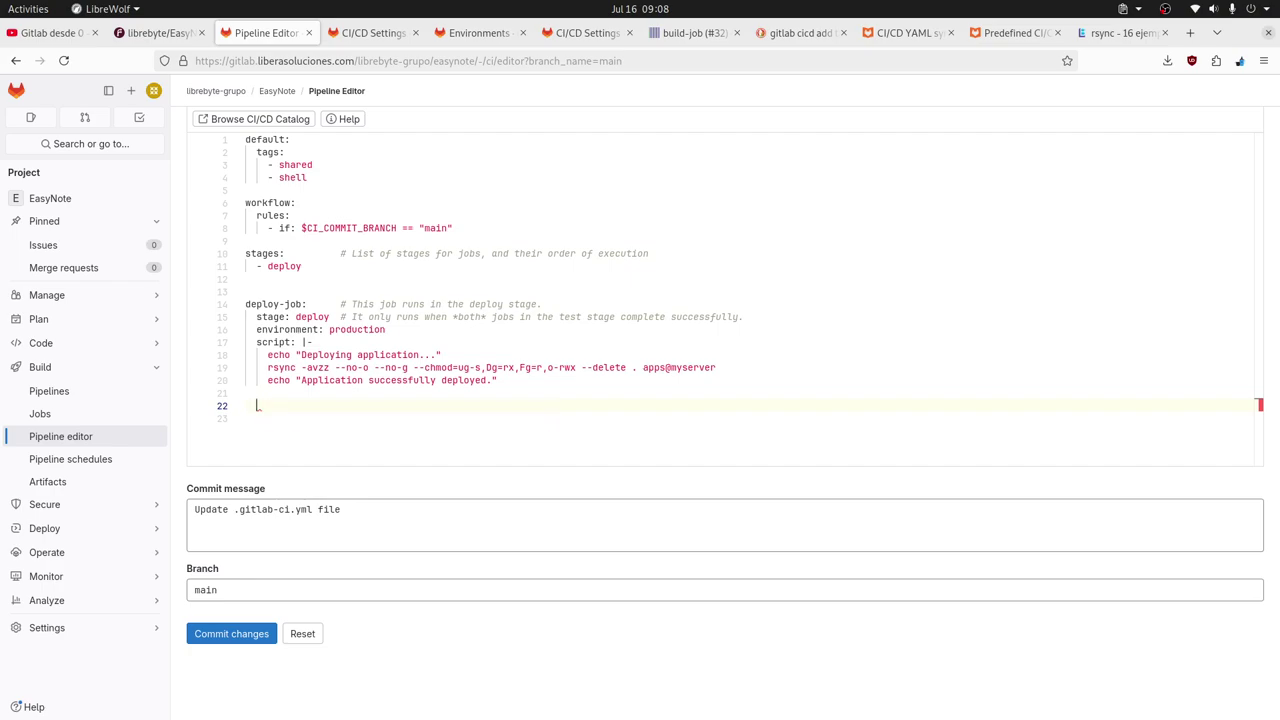
# Find the environment keyword section in the CI/CD YAML reference by searching the page for 'environ'.
pyautogui.click(908, 33)
pyautogui.click(260, 91)
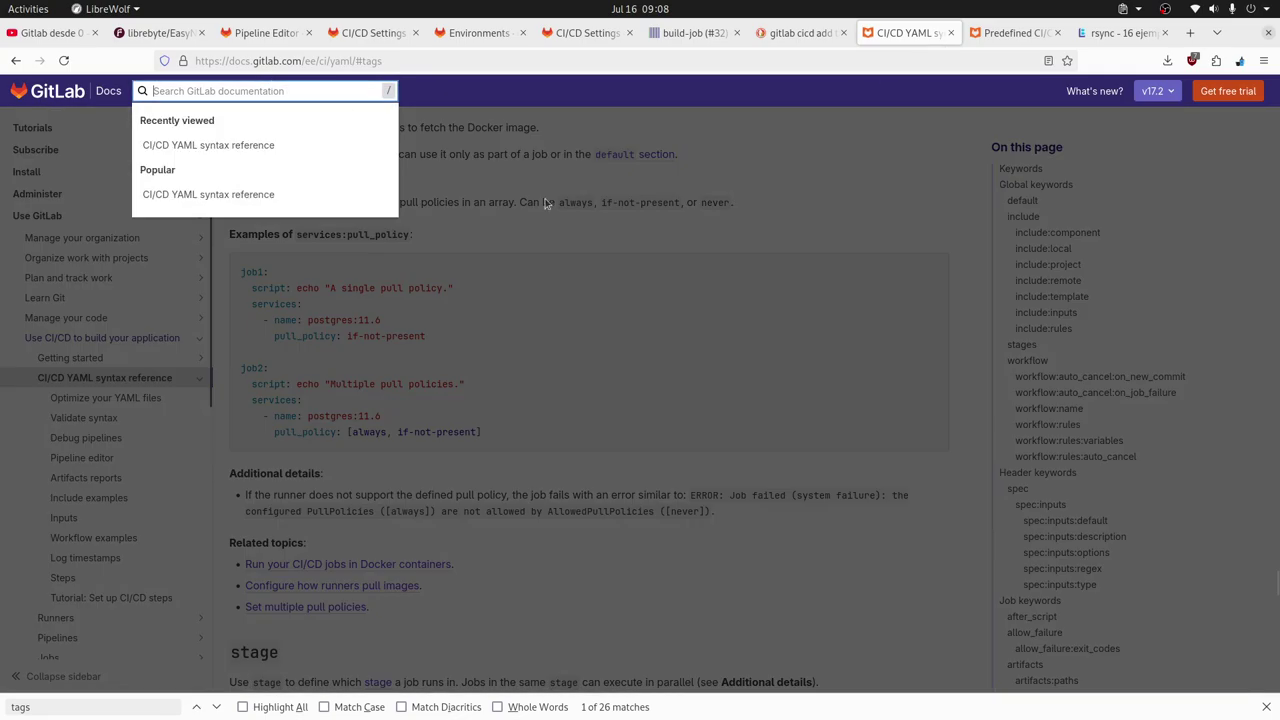
pyautogui.click(712, 318)
pyautogui.hotkey('ctrl', 'f')
pyautogui.write('e')
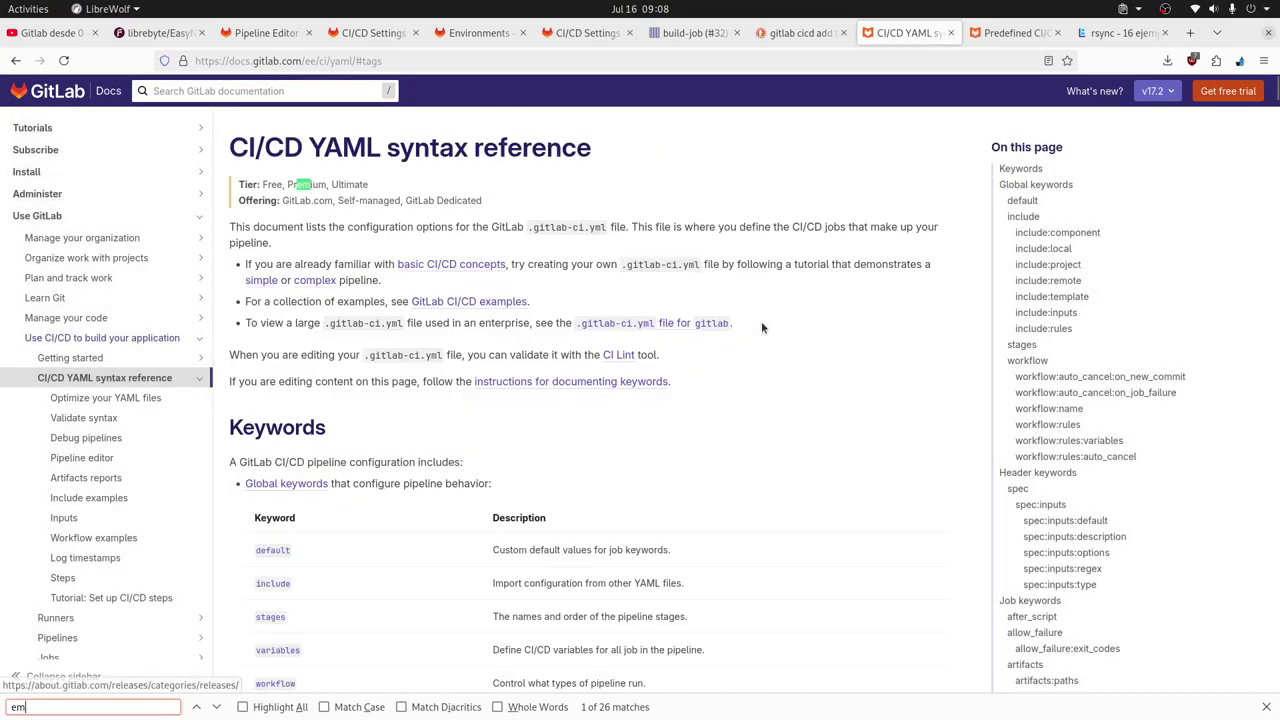
pyautogui.write('nviron')
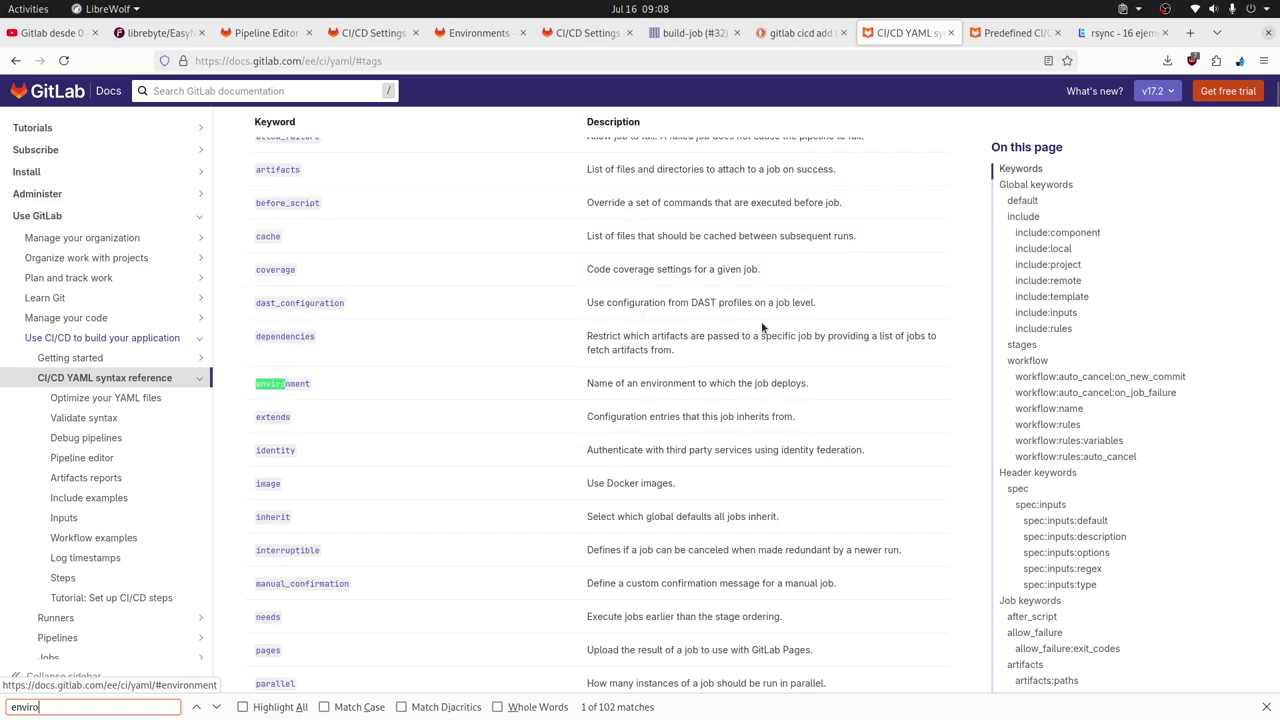
pyautogui.click(290, 384)
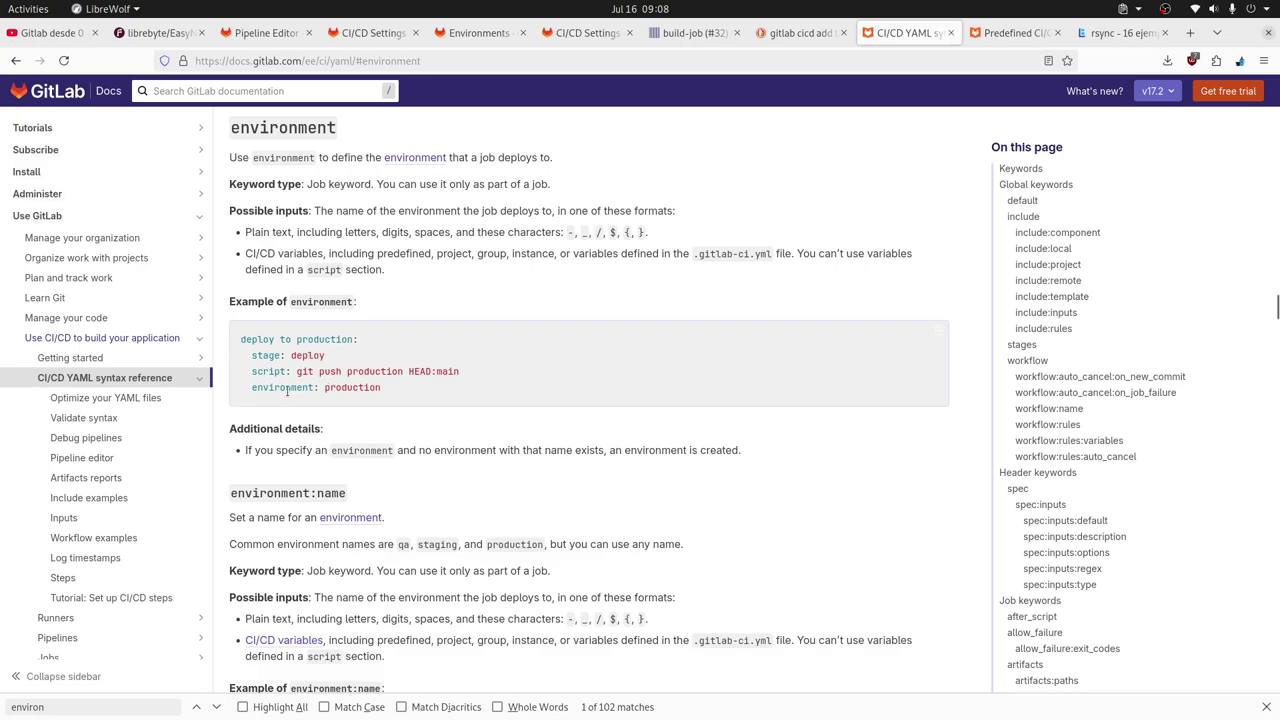
# Copy the 'environment: production' line from the deploy to production example and return to the pipeline editor.
pyautogui.doubleClick(287, 391)
pyautogui.moveTo(287, 391); pyautogui.dragTo(424, 396)
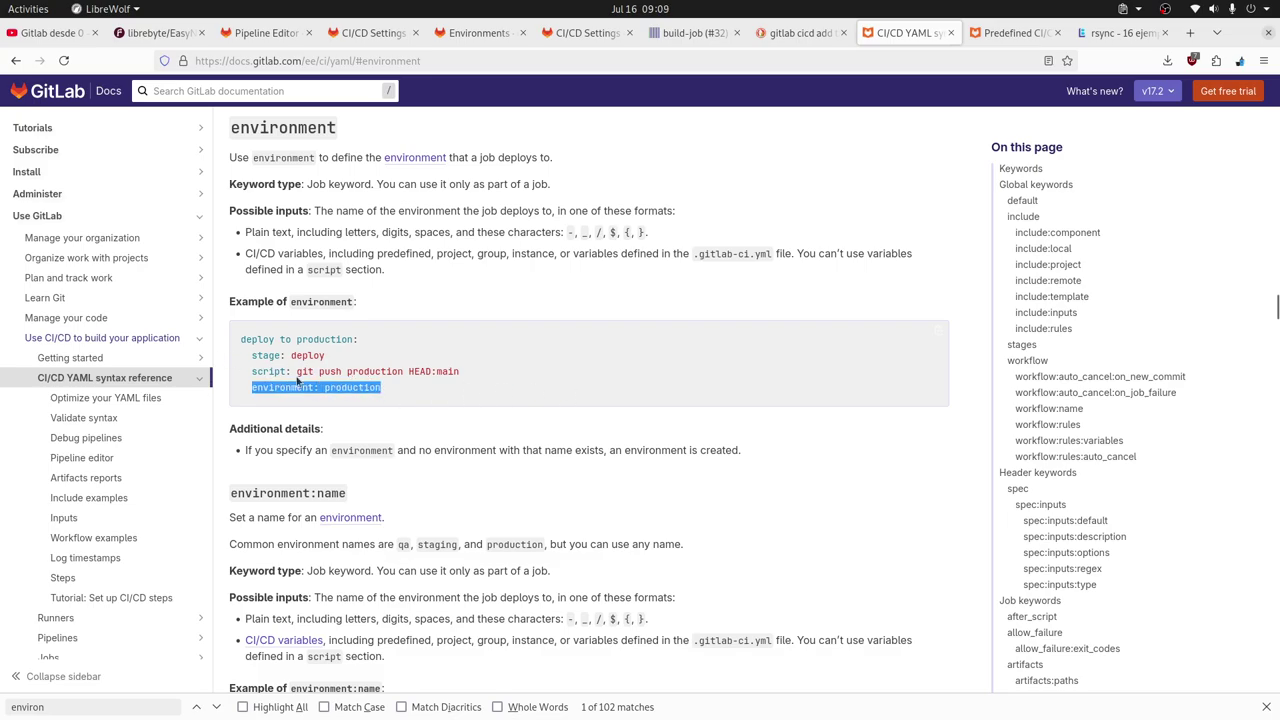
pyautogui.moveTo(359, 340); pyautogui.dragTo(238, 341)
pyautogui.click(388, 351)
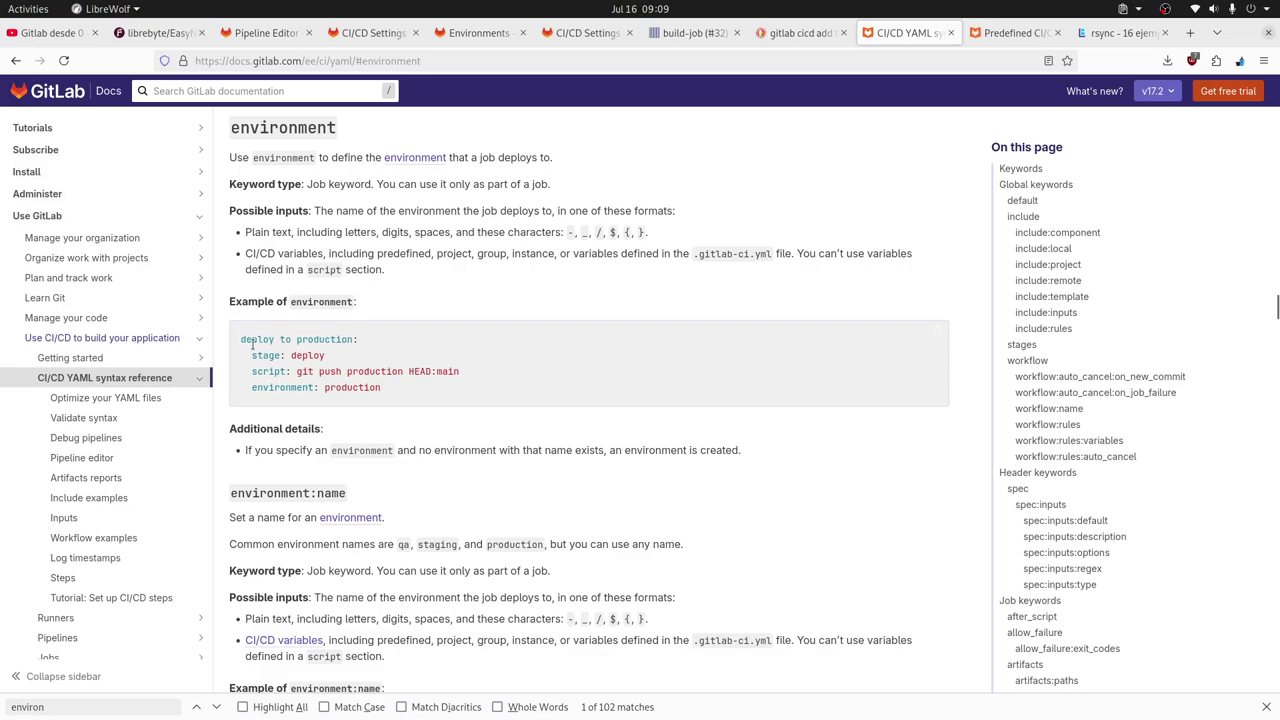
pyautogui.doubleClick(253, 340)
pyautogui.moveTo(240, 340); pyautogui.dragTo(358, 340)
pyautogui.click(390, 346)
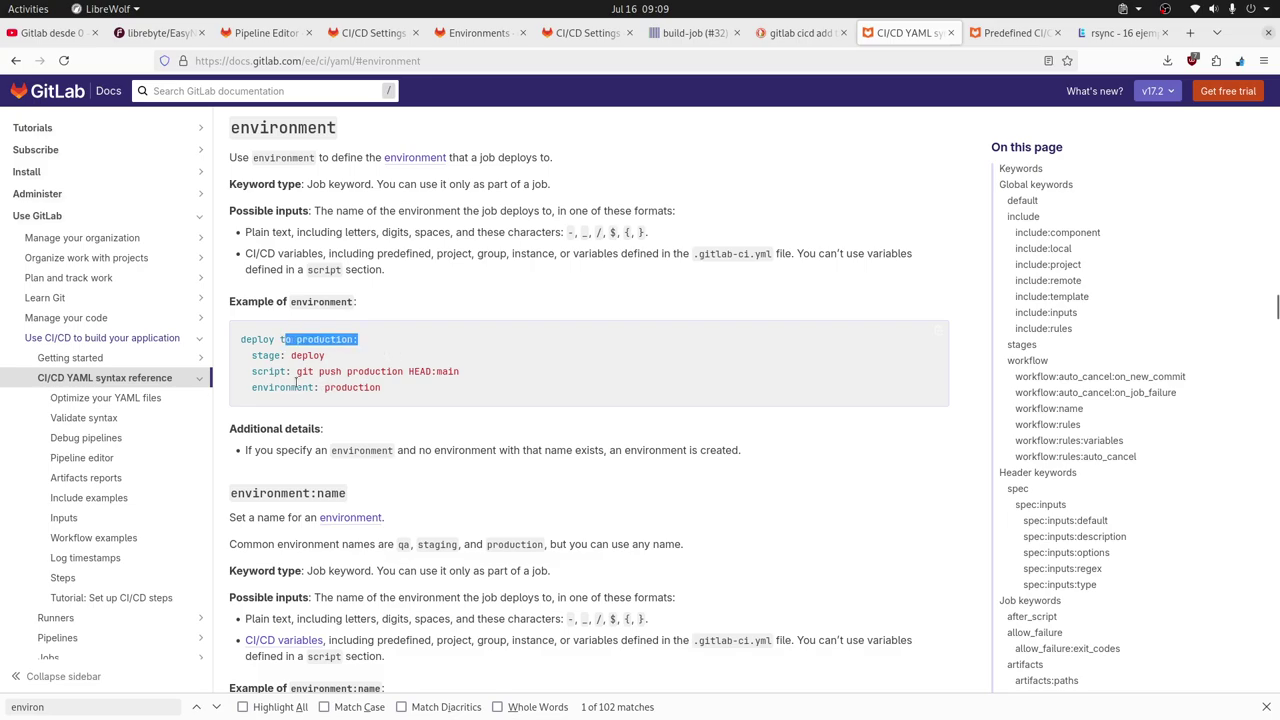
pyautogui.moveTo(252, 388); pyautogui.dragTo(400, 389)
pyautogui.hotkey('ctrl', 'c')
pyautogui.hotkey('alt', 'Tab')
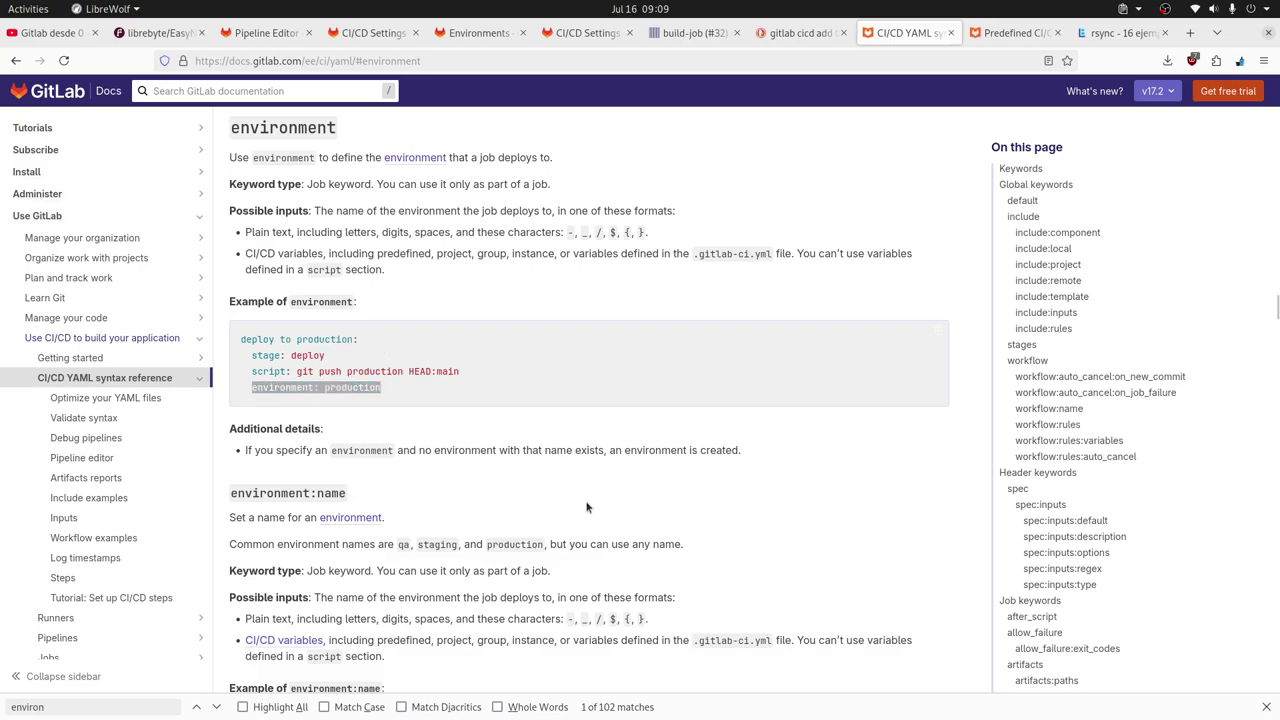
pyautogui.hotkey('alt', 'shift', 'Tab')
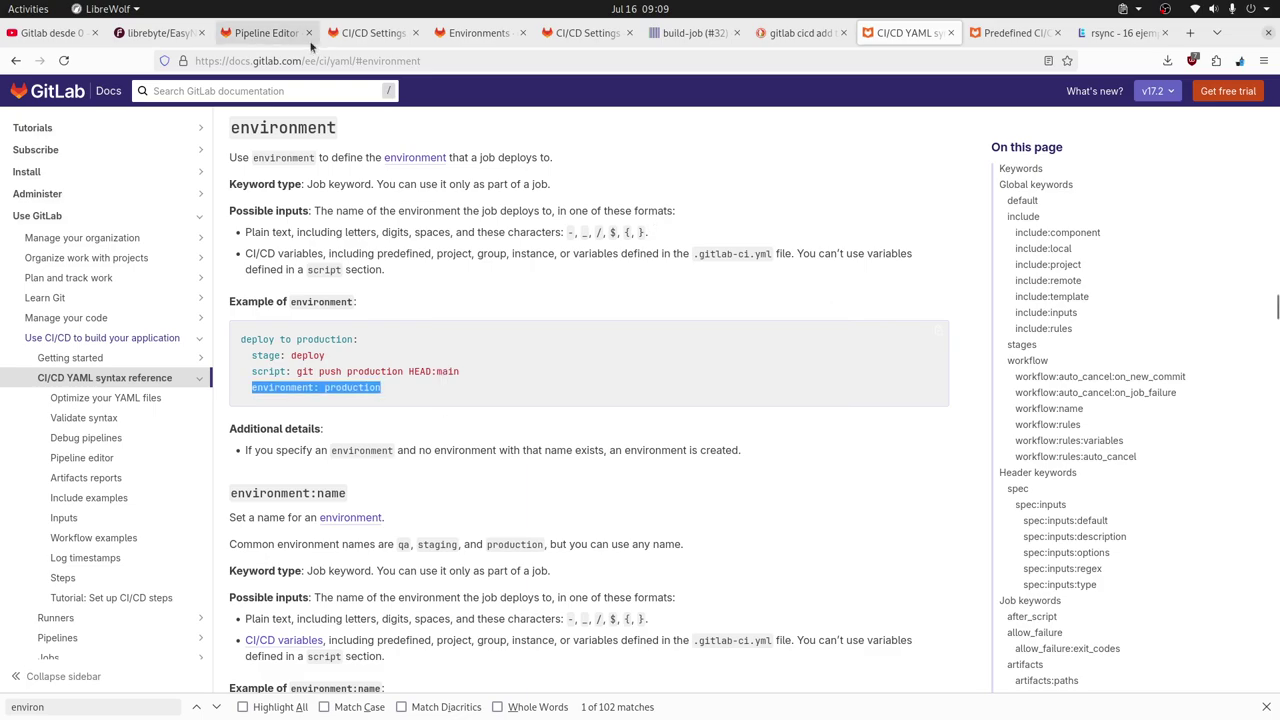
pyautogui.click(266, 32)
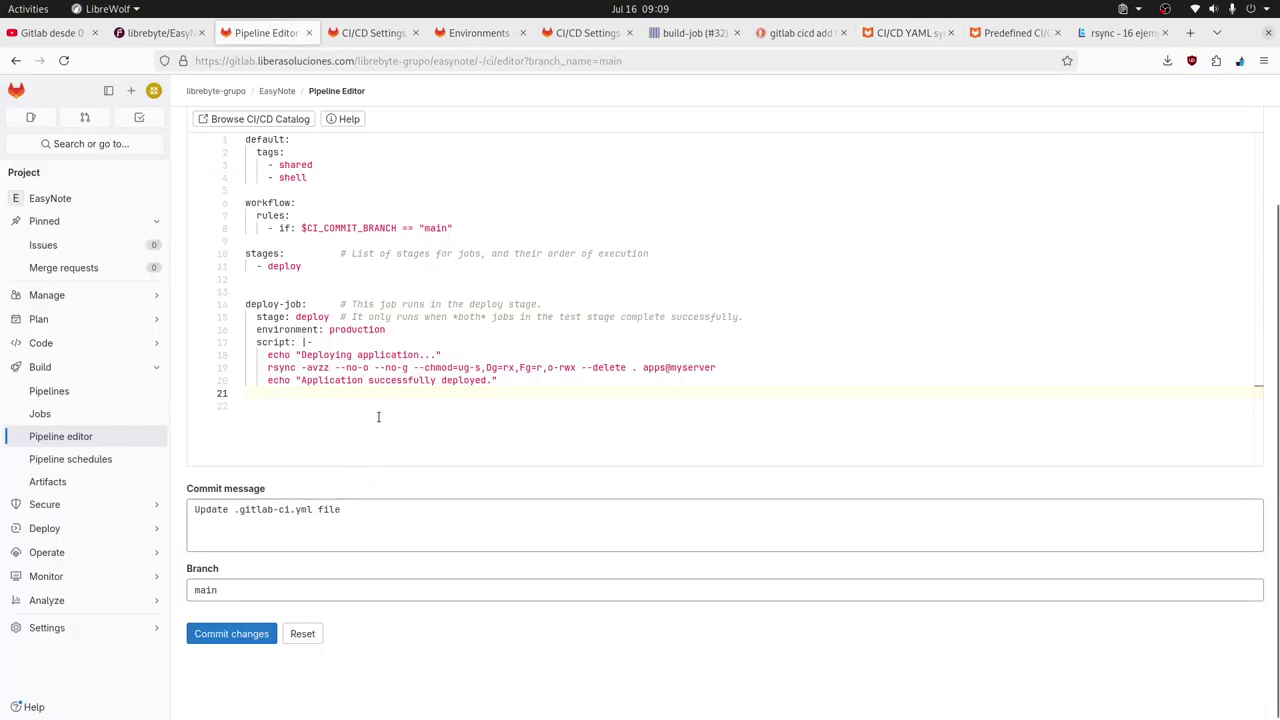
# Paste 'environment: production' onto line 21 of deploy-job, after the script.
pyautogui.hotkey('ctrl', 'v')
pyautogui.press('Return')
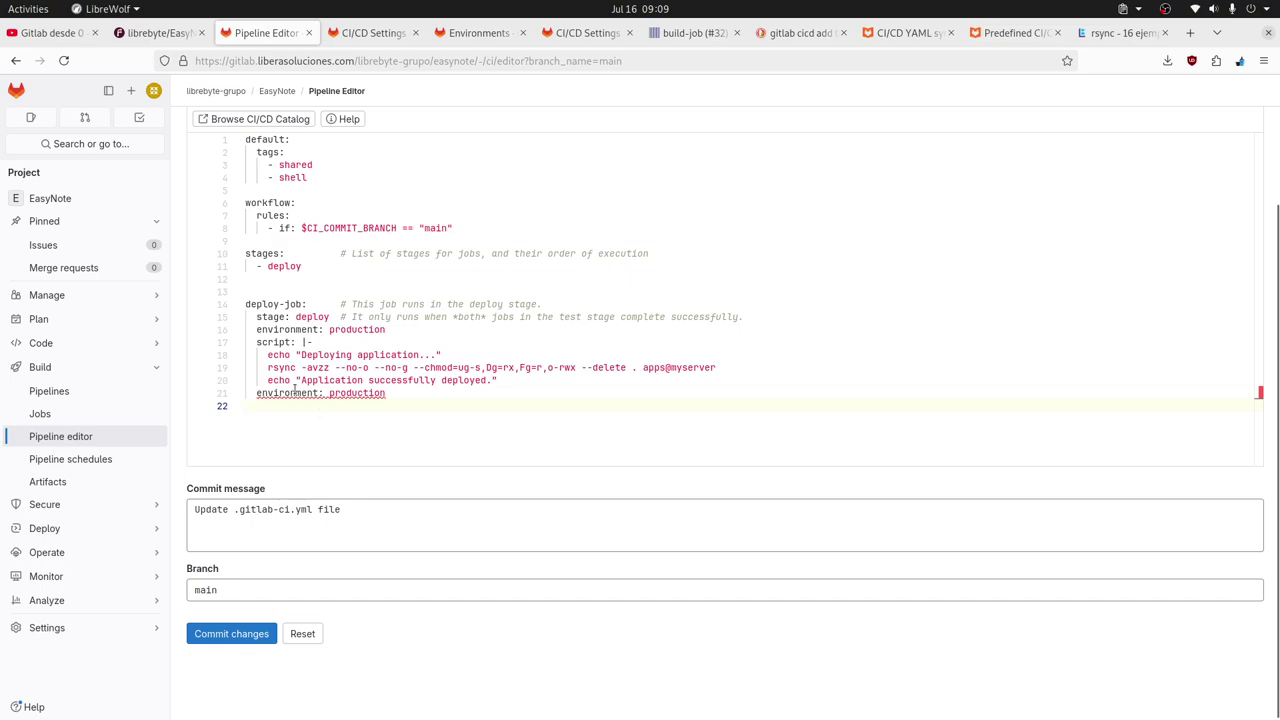
pyautogui.moveTo(295, 390)
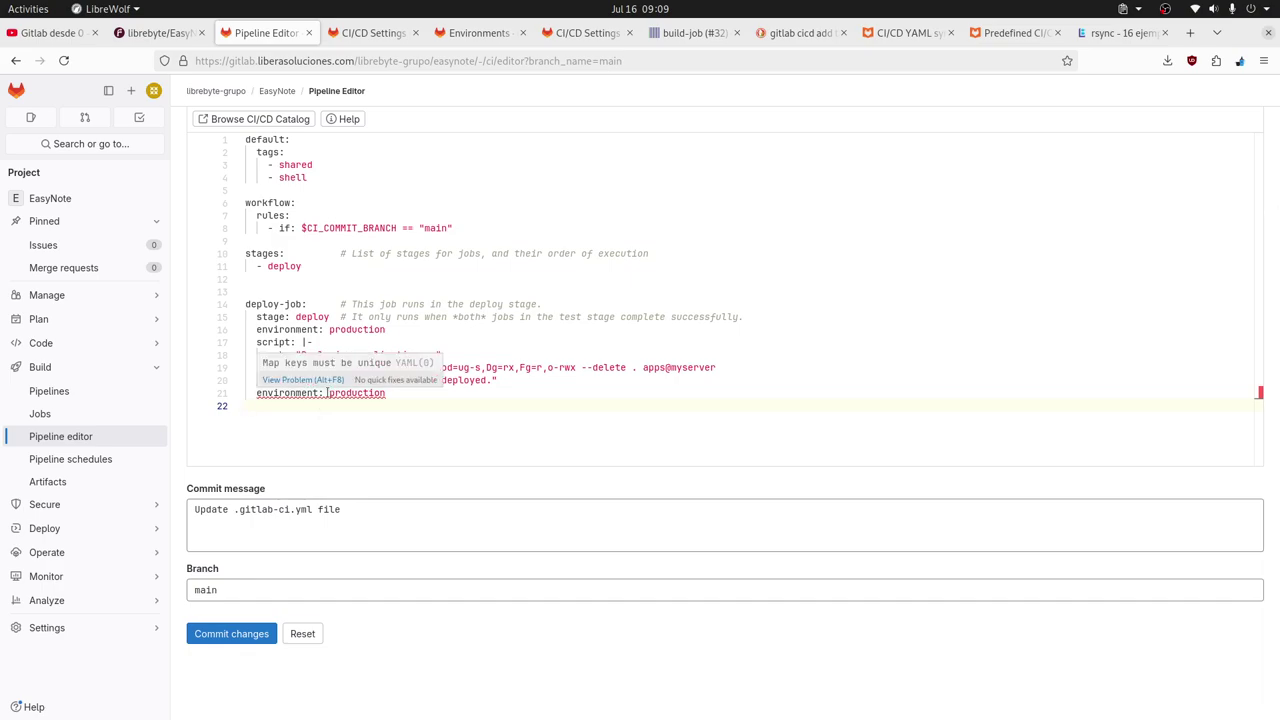
pyautogui.click(297, 329)
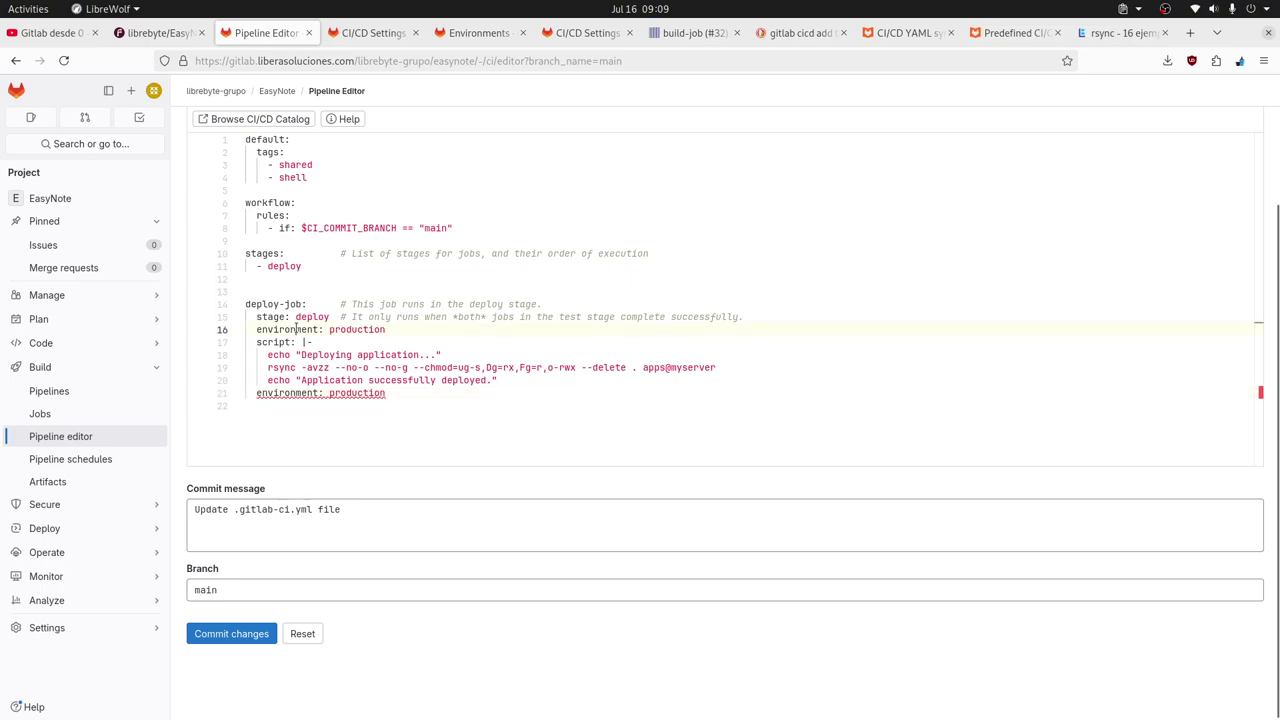
pyautogui.click(400, 329)
# Delete the duplicate environment line 21, keeping the existing 'environment: production' key on line 16.
pyautogui.moveTo(426, 399); pyautogui.dragTo(531, 386)
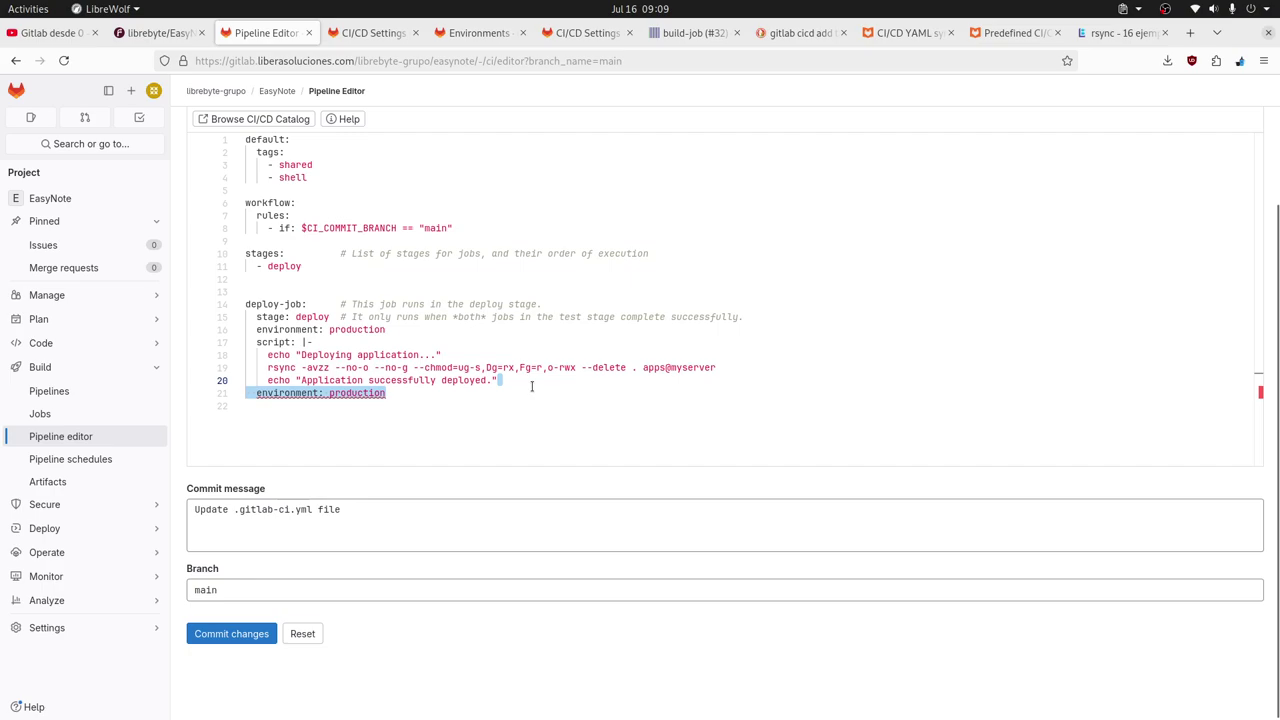
pyautogui.press('BackSpace')
pyautogui.click(290, 329)
pyautogui.click(368, 329)
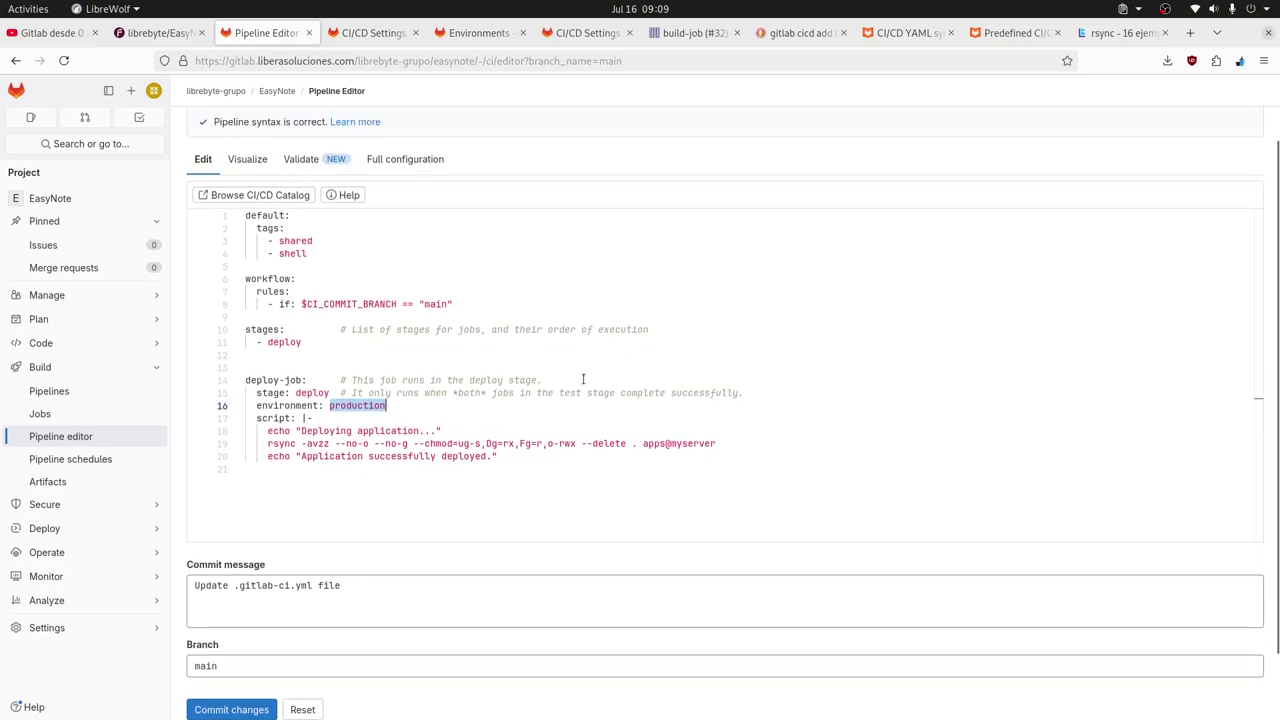
pyautogui.hotkey('alt', 'Tab')
pyautogui.hotkey('alt', 'Tab')
pyautogui.hotkey('alt', 'shift', 'Tab')
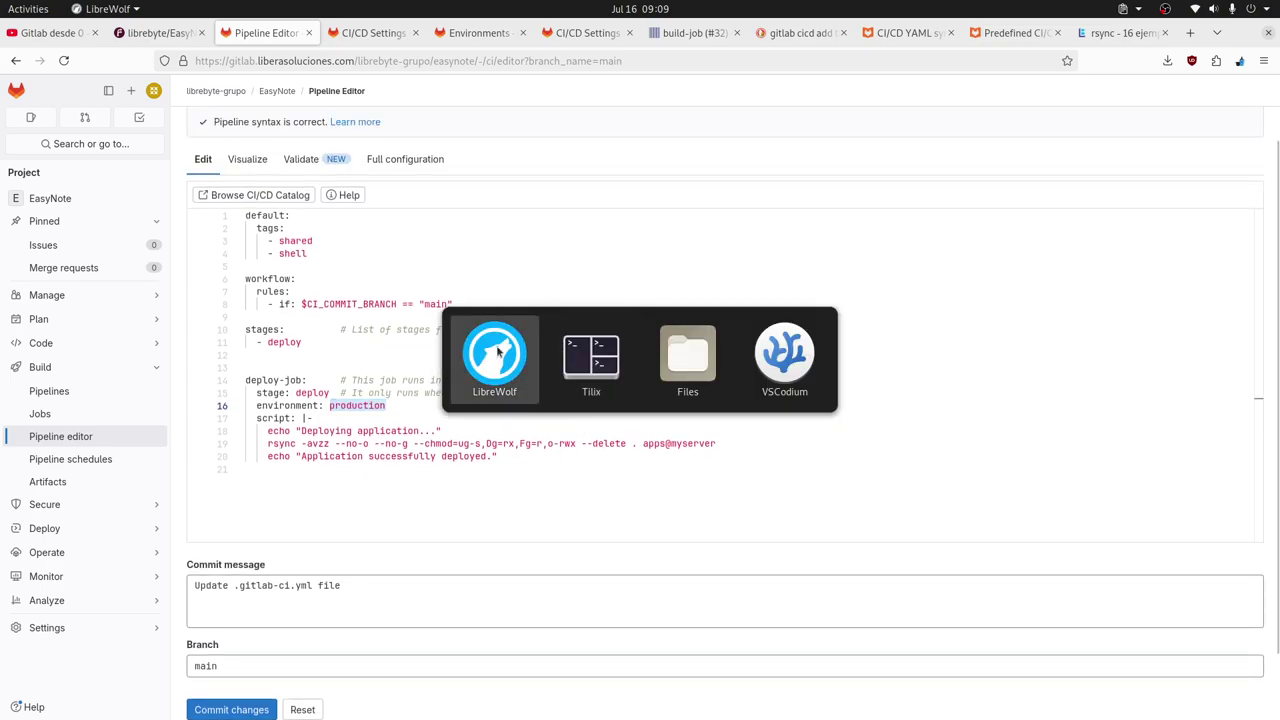
pyautogui.click(1015, 33)
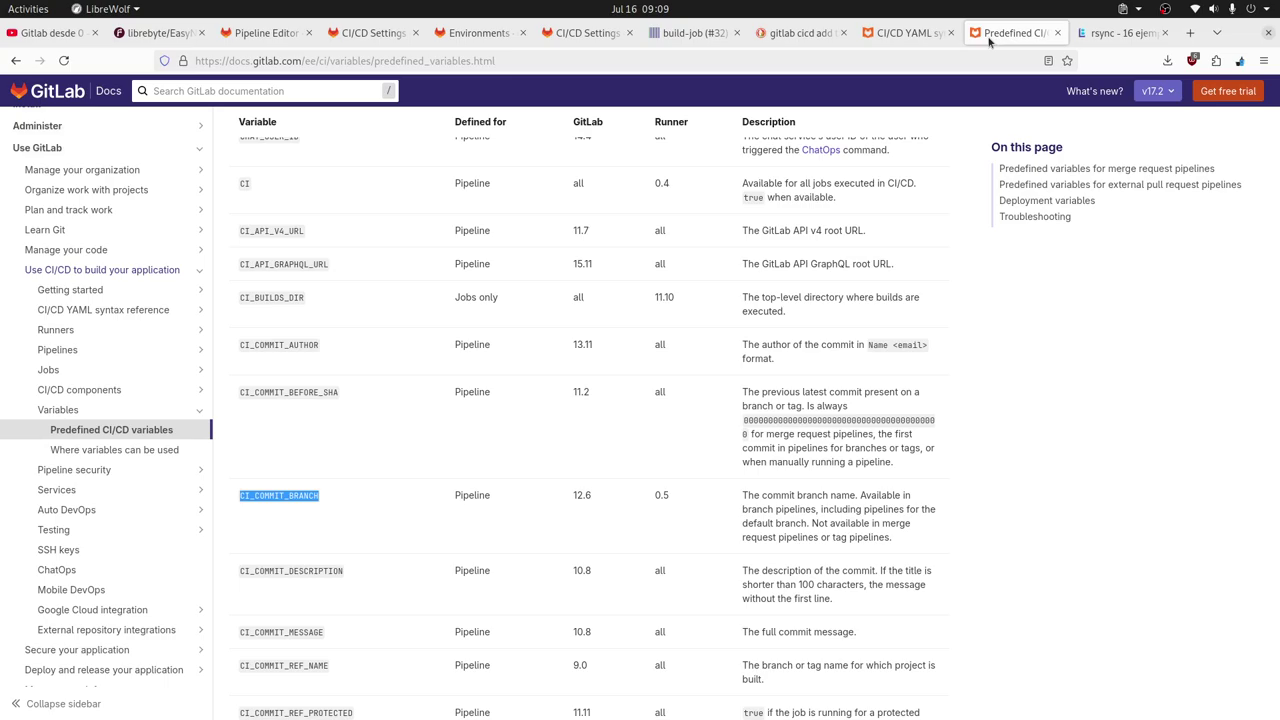
pyautogui.click(914, 38)
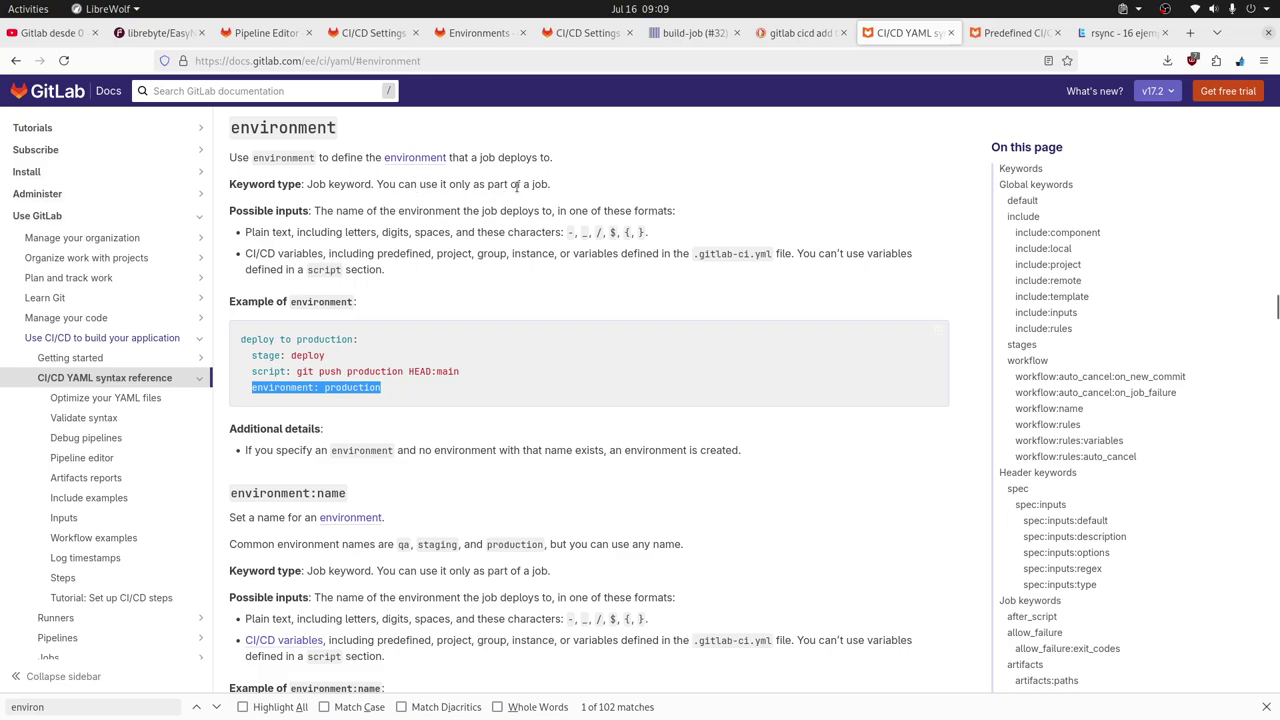
pyautogui.click(556, 183)
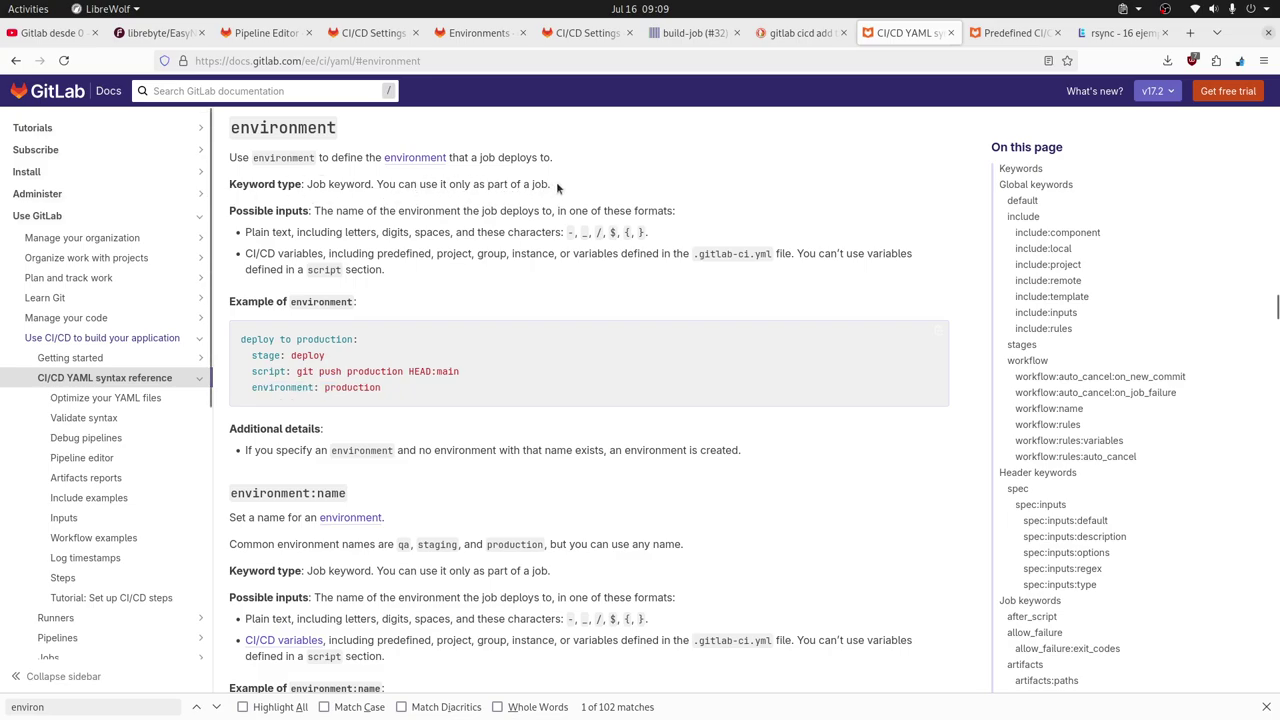
pyautogui.moveTo(556, 183); pyautogui.dragTo(240, 184)
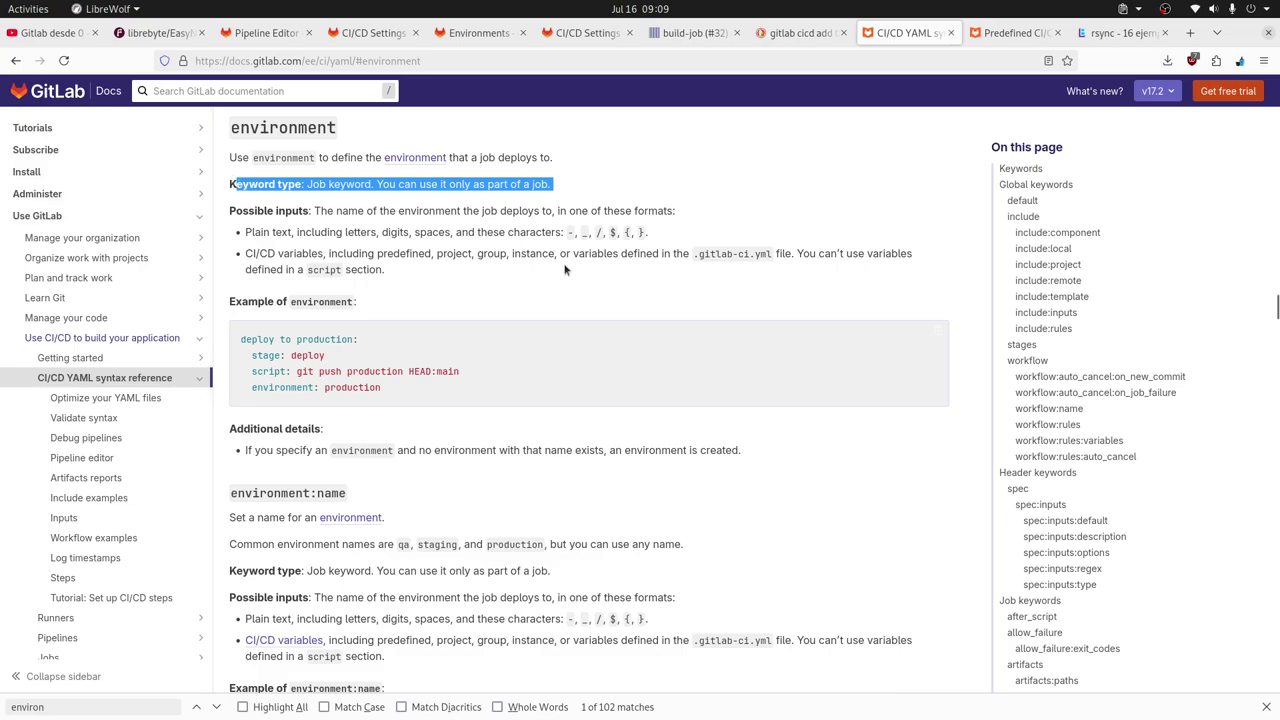
pyautogui.doubleClick(276, 389)
pyautogui.moveTo(414, 391); pyautogui.dragTo(263, 389)
pyautogui.click(592, 351)
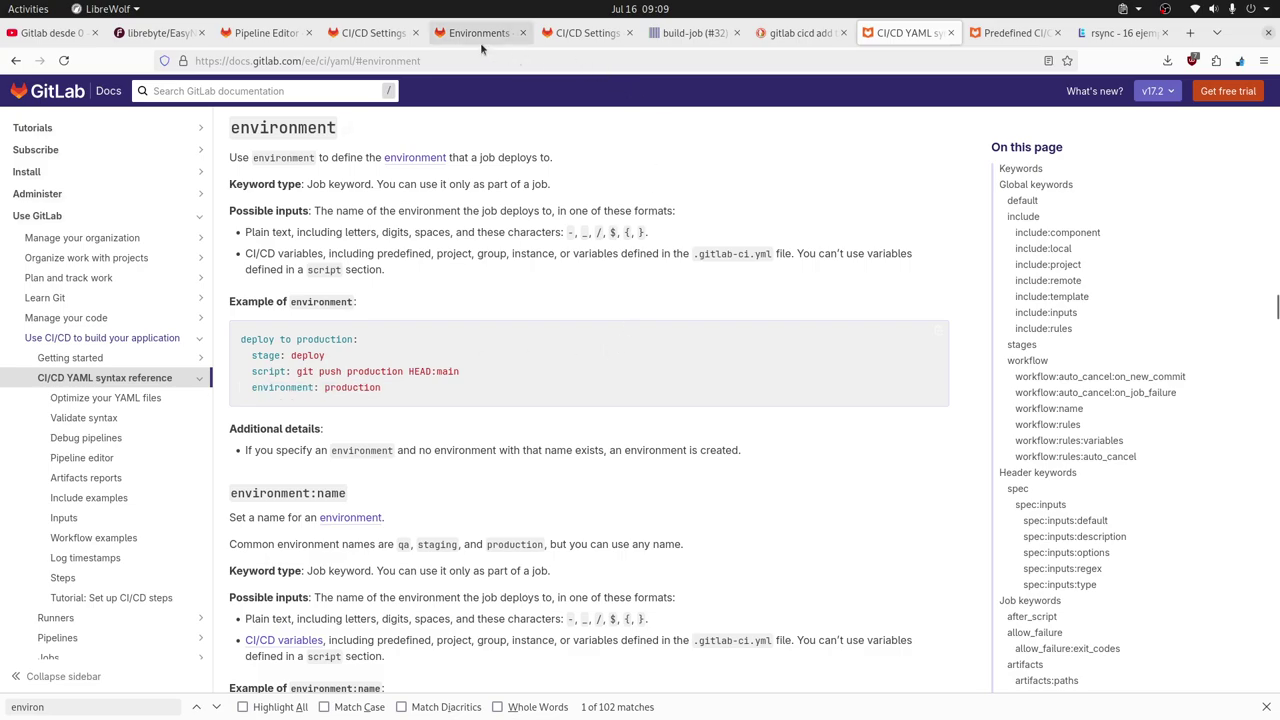
pyautogui.click(291, 40)
pyautogui.doubleClick(267, 405)
pyautogui.click(439, 408)
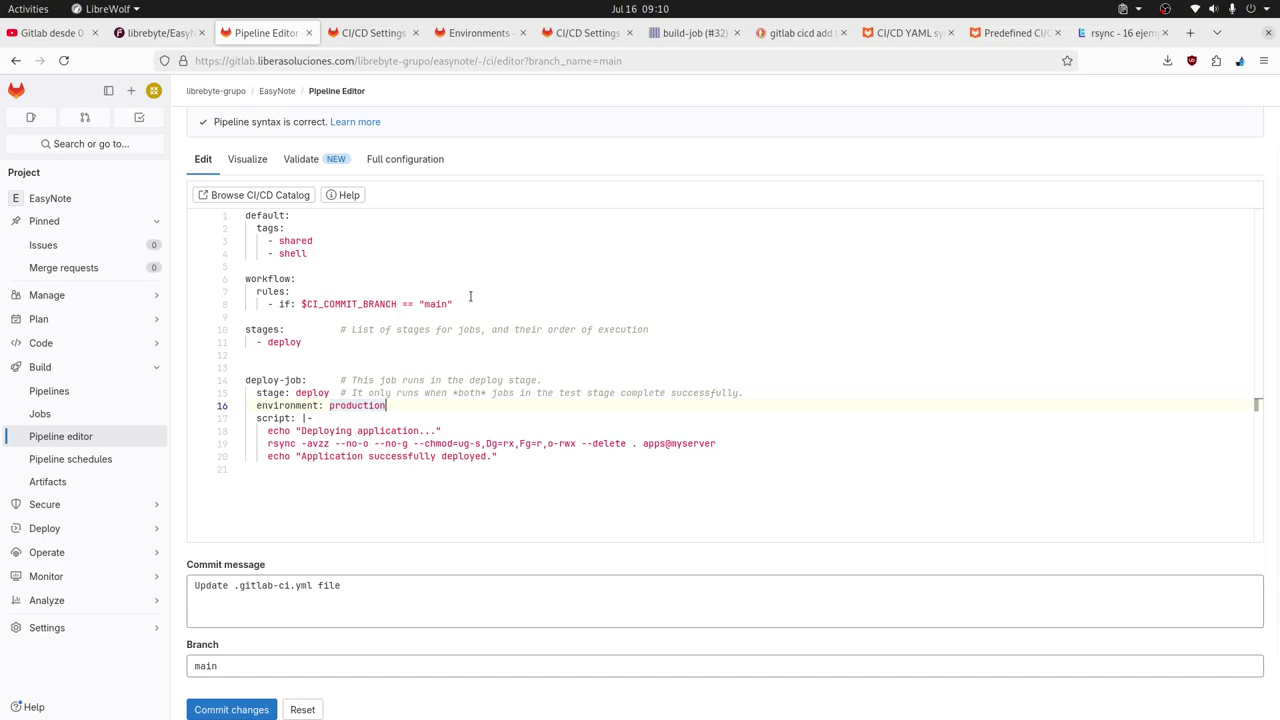
pyautogui.doubleClick(356, 405)
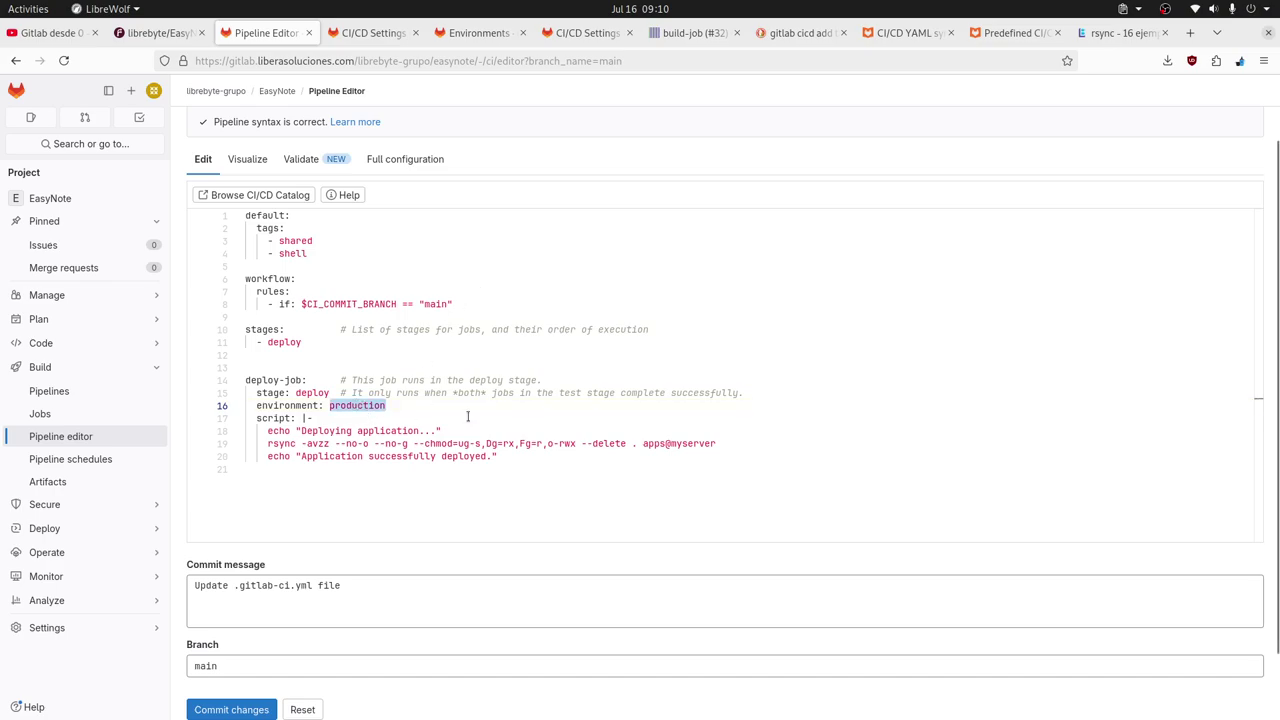
pyautogui.click(389, 33)
pyautogui.click(460, 33)
pyautogui.click(393, 33)
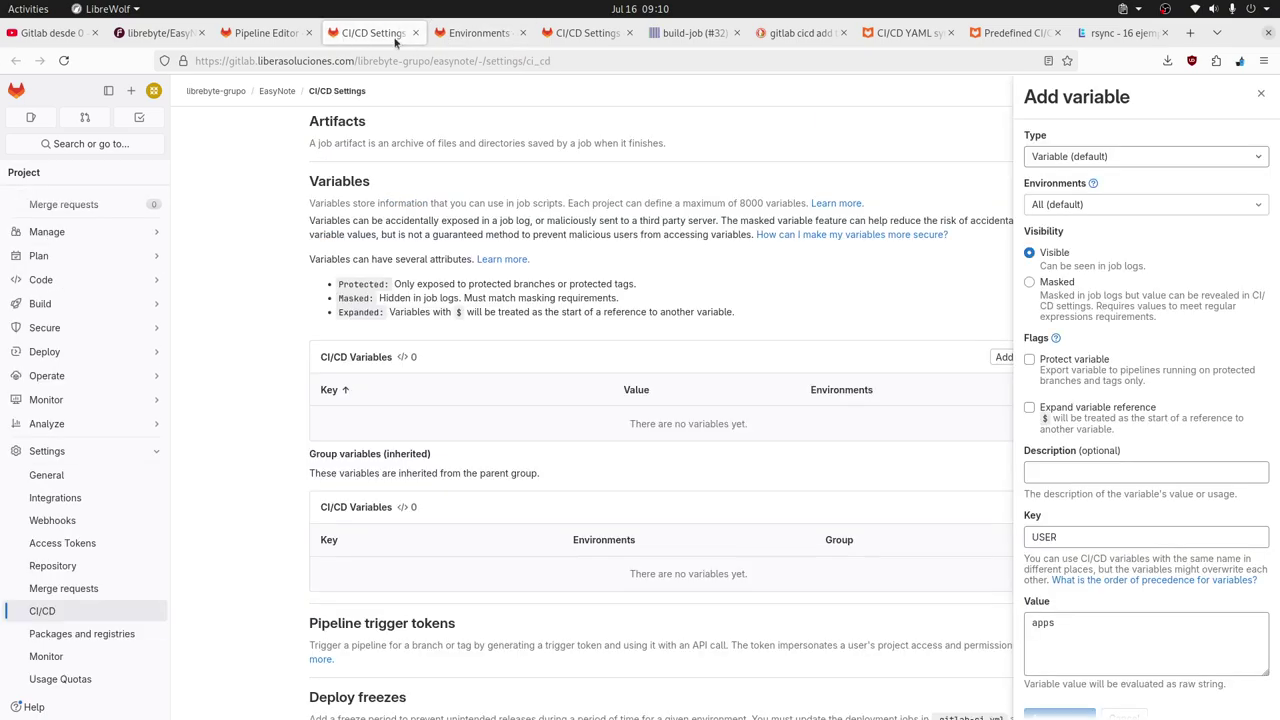
pyautogui.click(1103, 205)
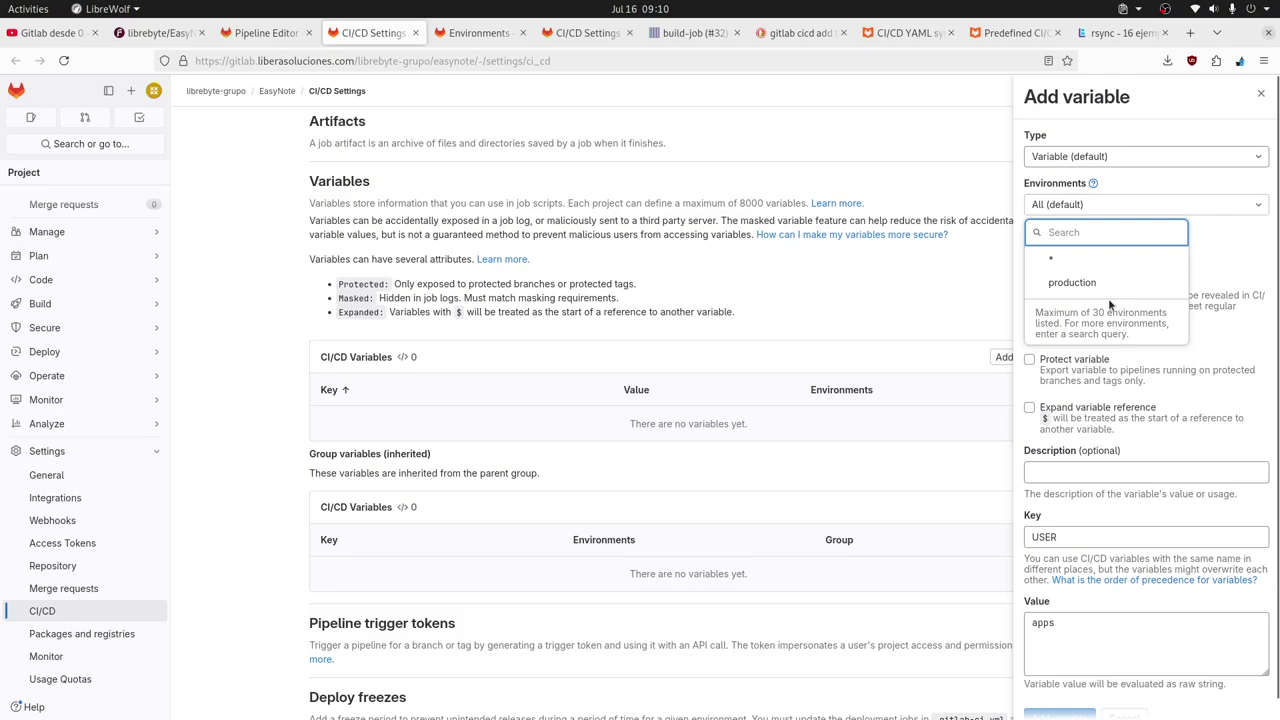
pyautogui.click(1171, 204)
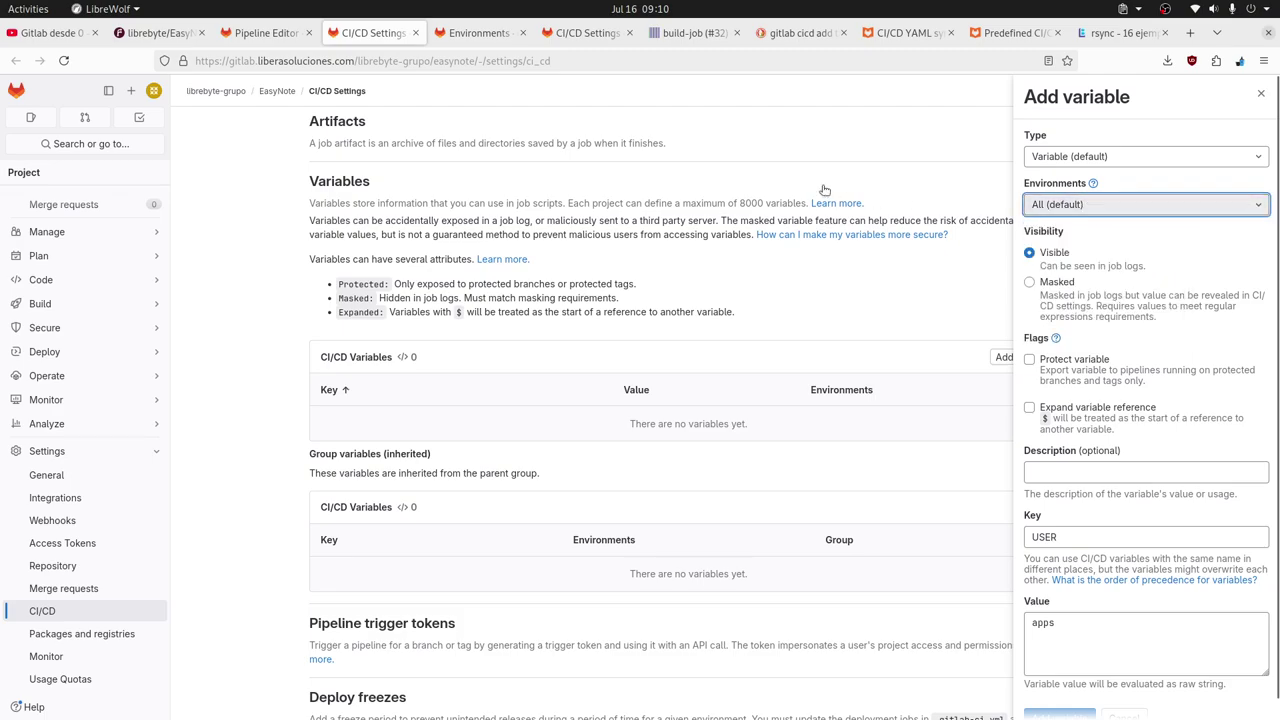
pyautogui.scroll(3, 825, 185)
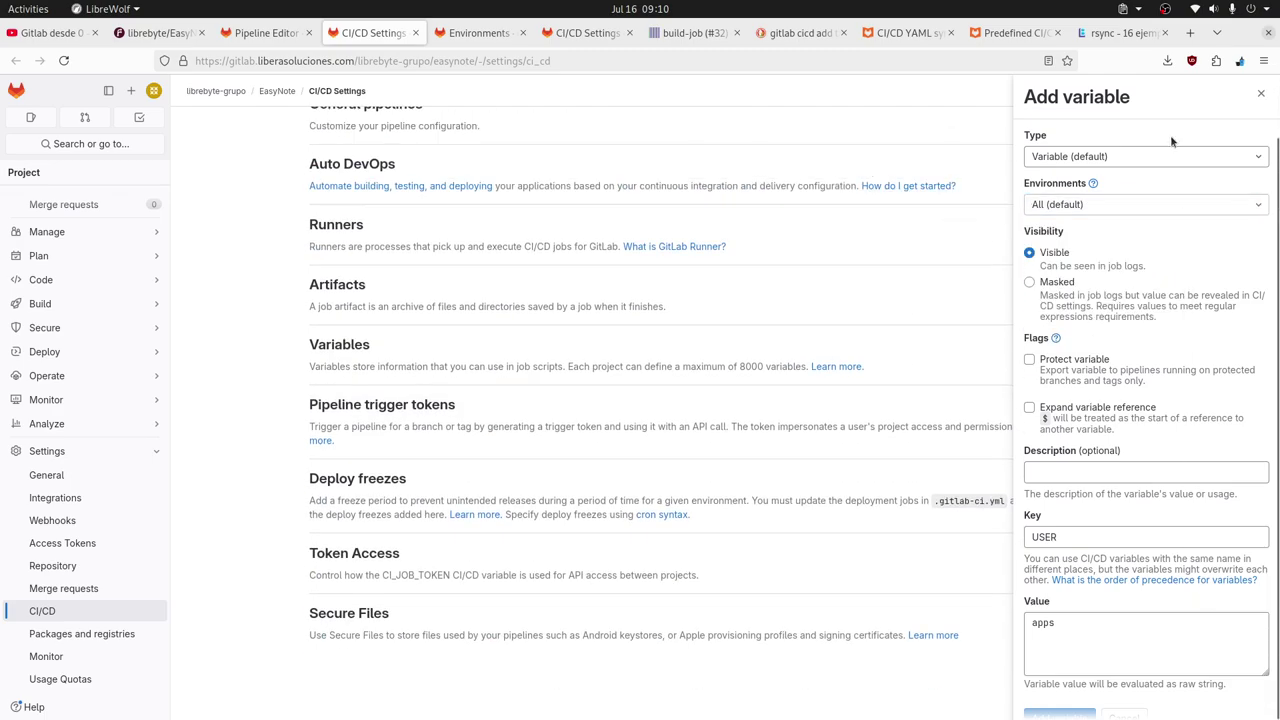
pyautogui.click(264, 33)
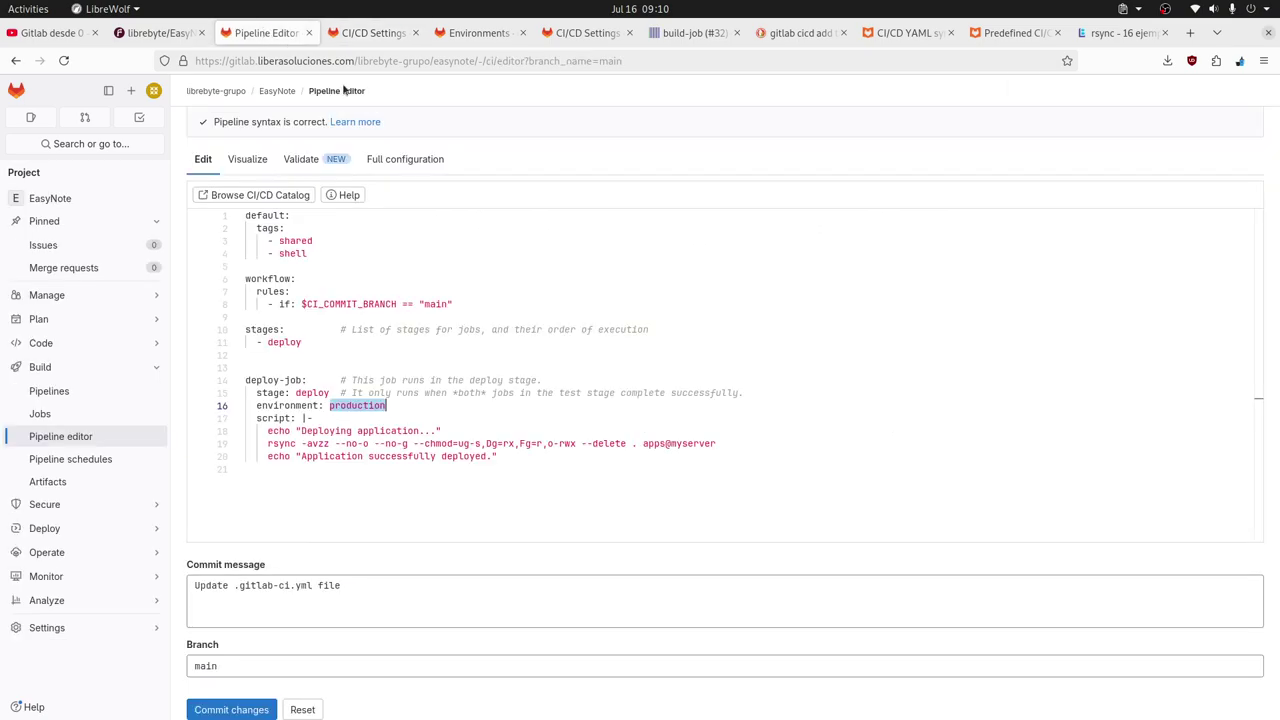
pyautogui.doubleClick(652, 444)
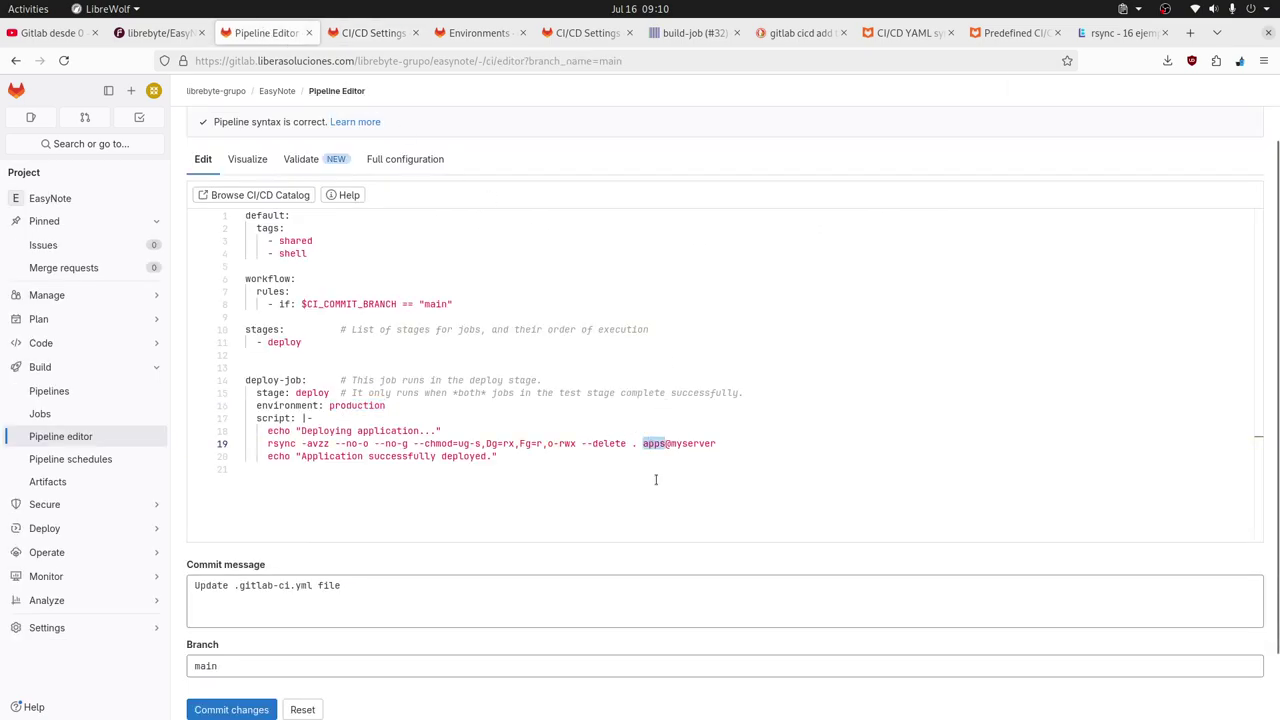
pyautogui.moveTo(669, 444); pyautogui.dragTo(727, 446)
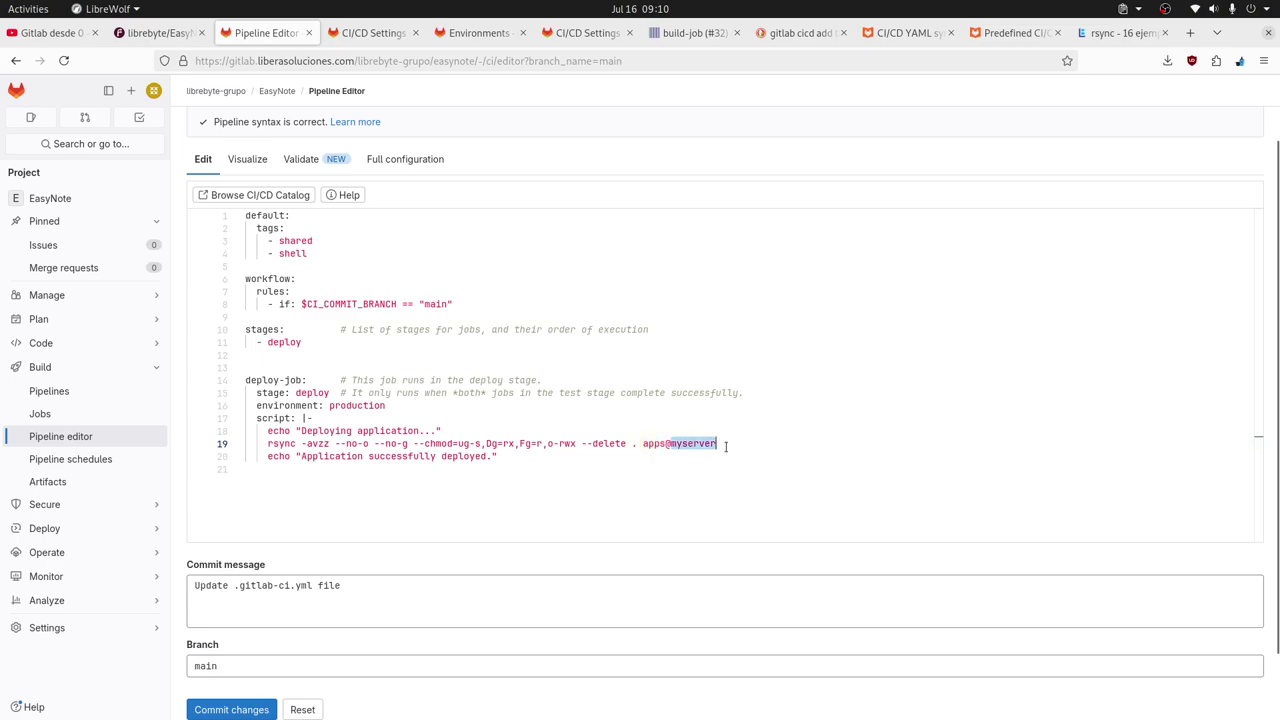
pyautogui.doubleClick(655, 444)
pyautogui.click(748, 447)
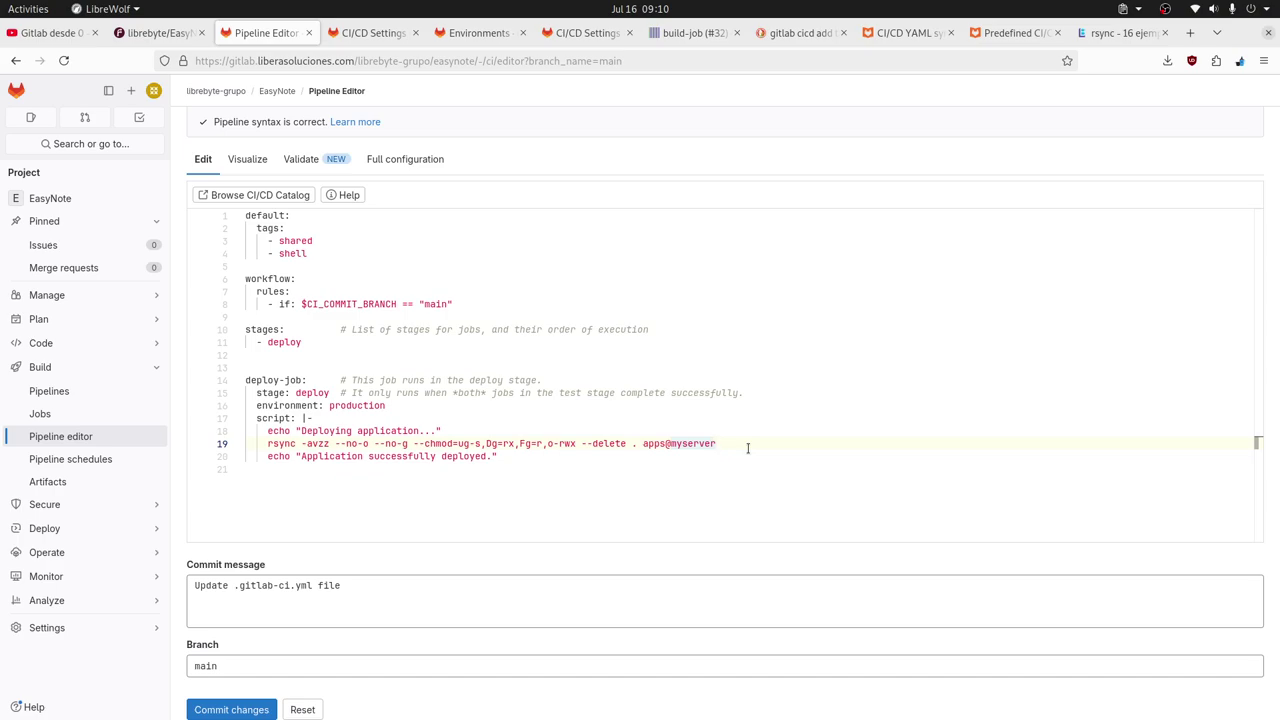
pyautogui.doubleClick(714, 448)
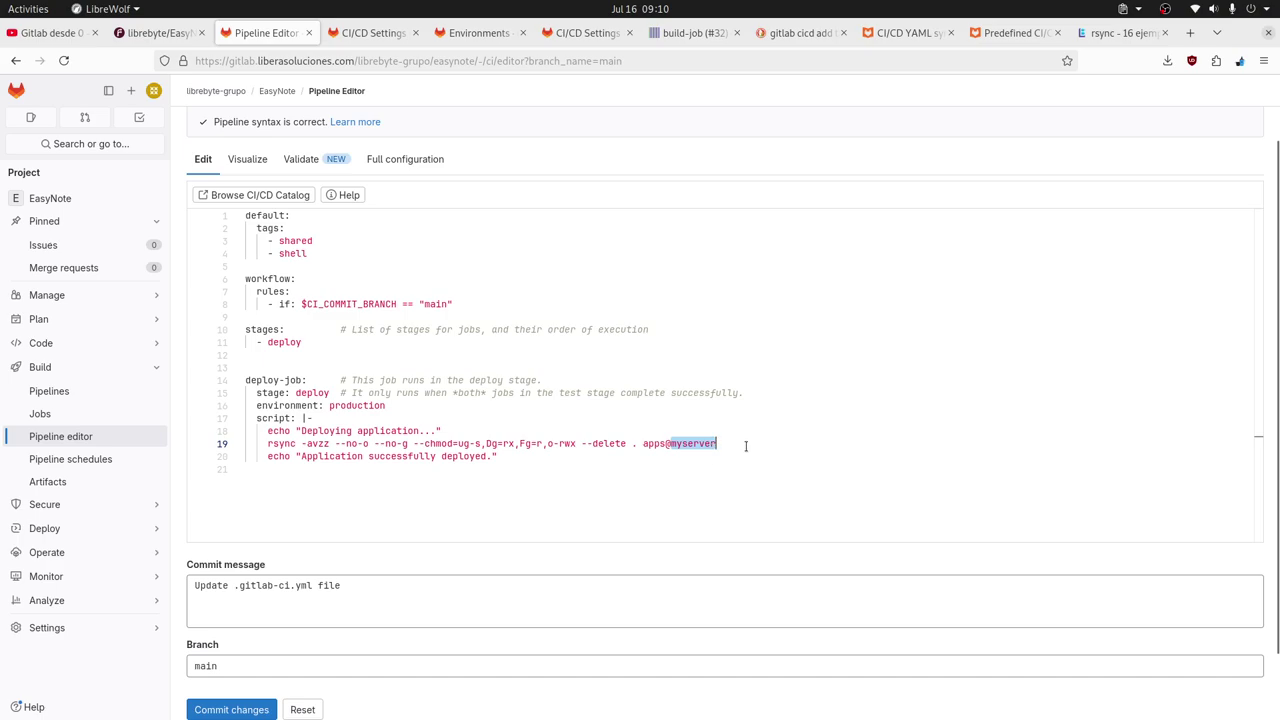
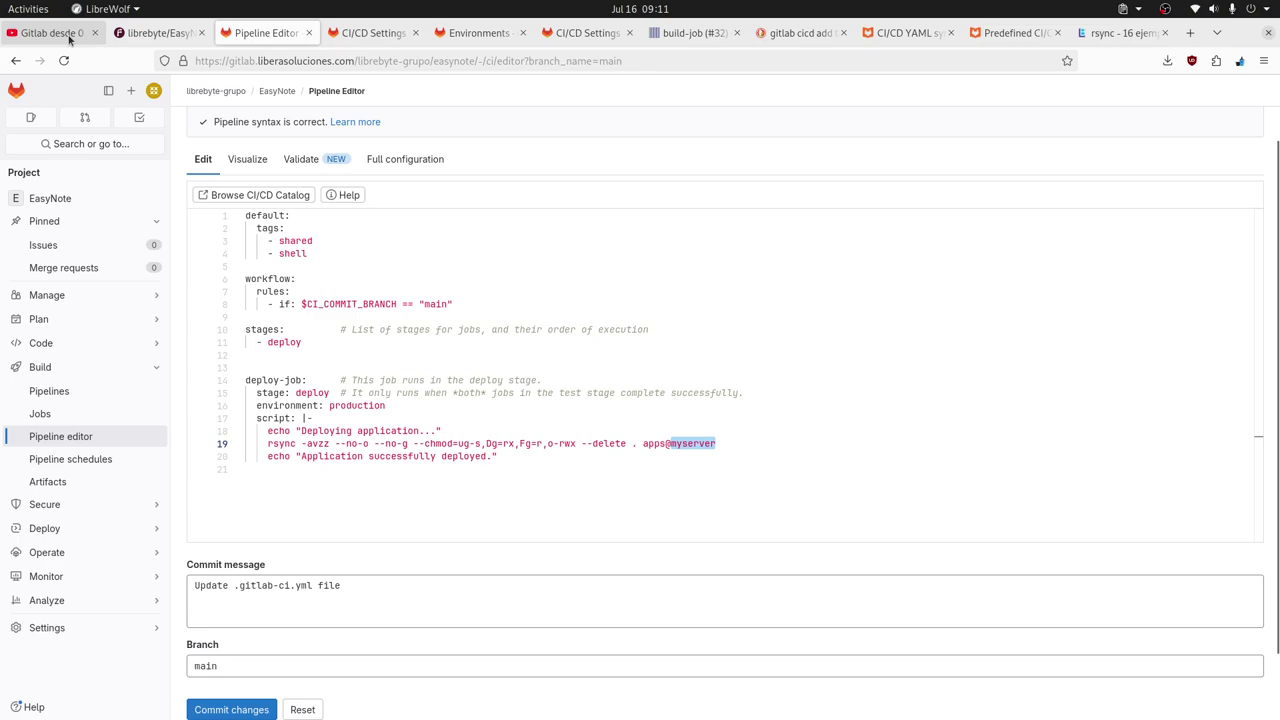
# Set the rsync destination to apps@myserver:~/ and confirm the server home directory lists empty.
pyautogui.click(740, 443)
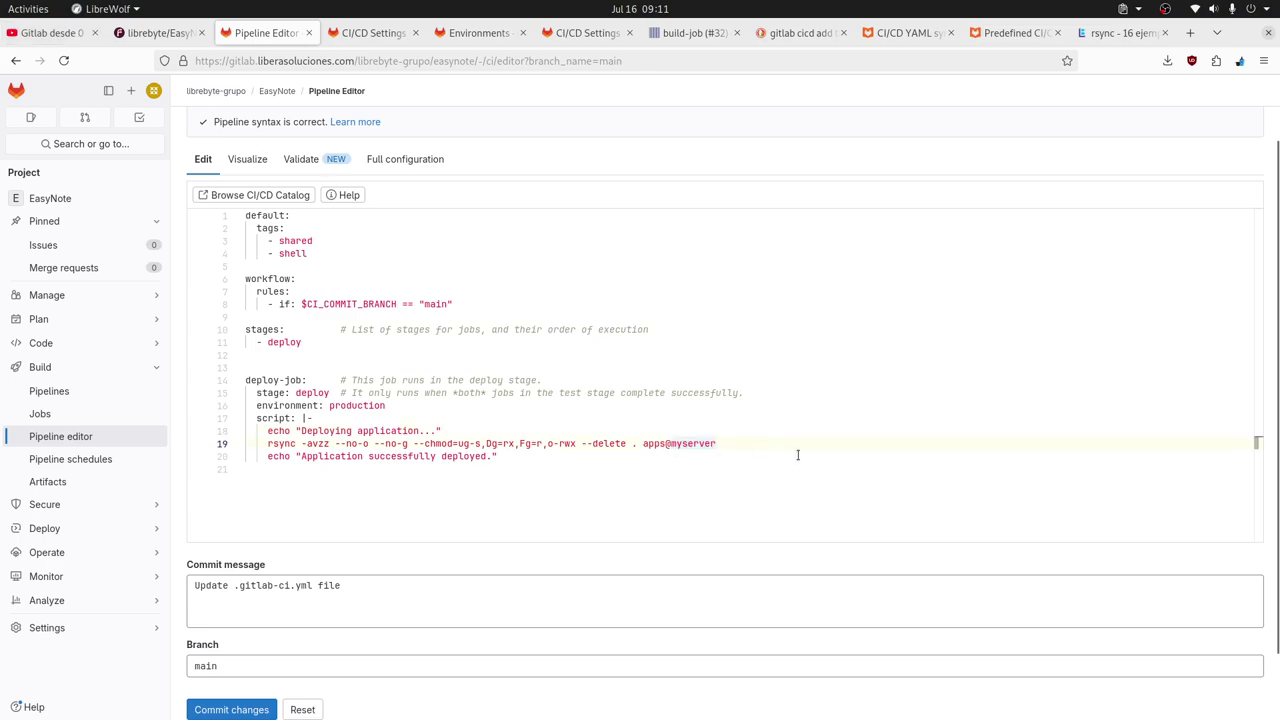
pyautogui.write(':~')
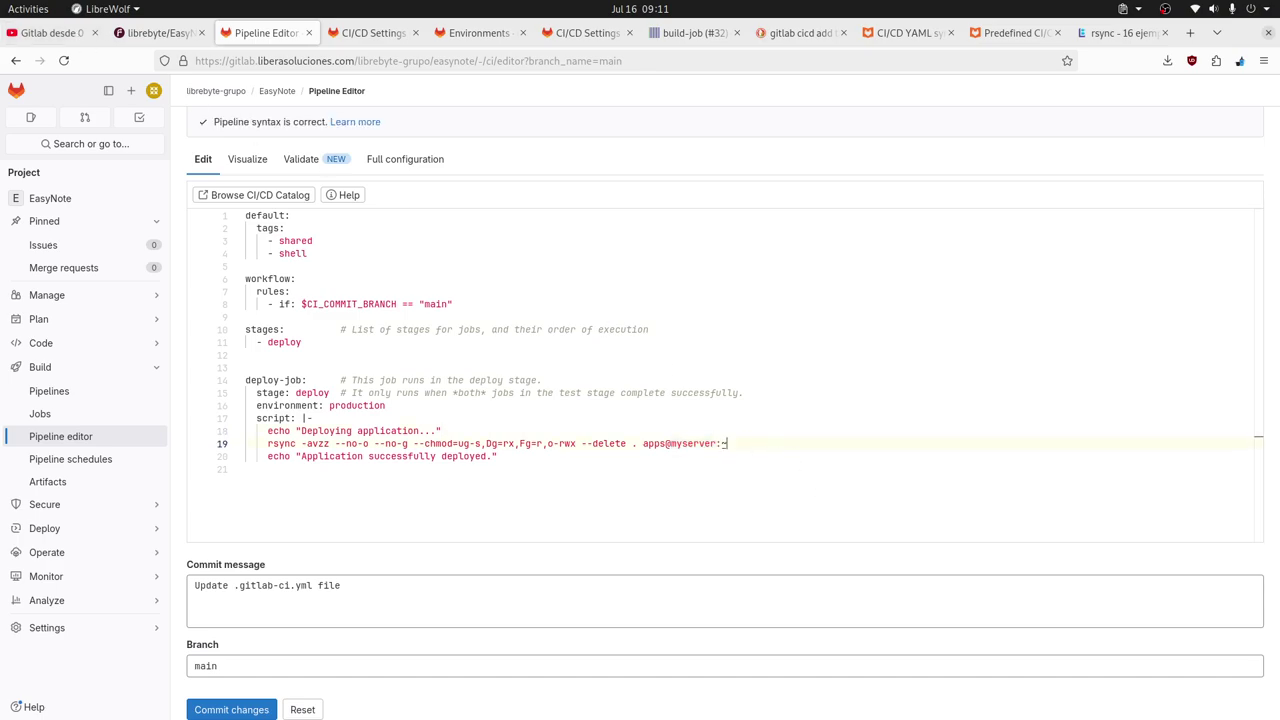
pyautogui.write('/')
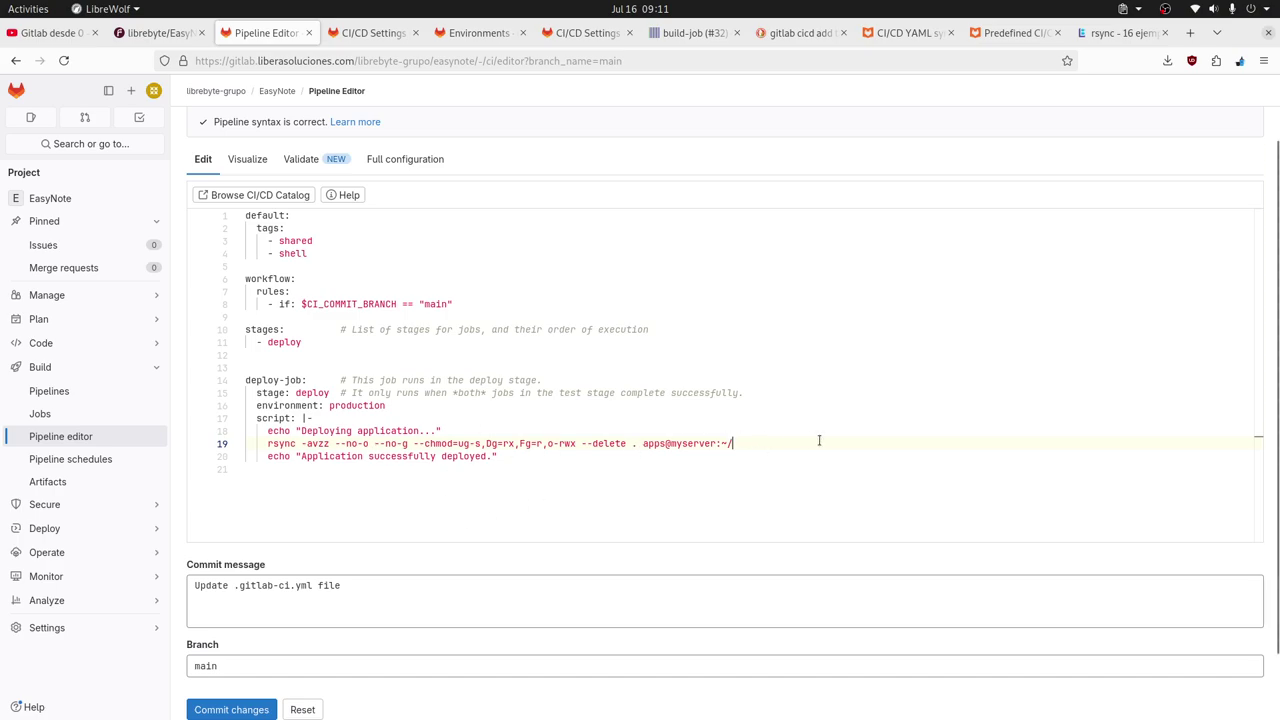
pyautogui.hotkey('alt', 'Tab')
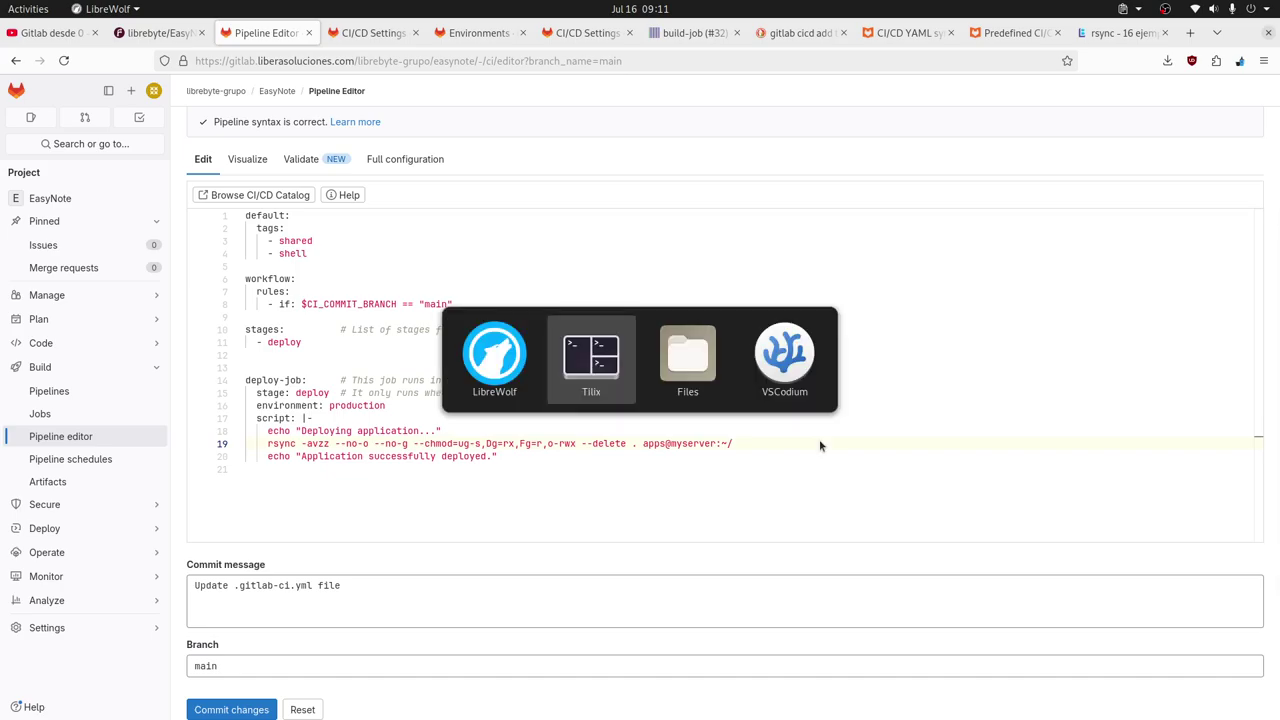
pyautogui.write('ls')
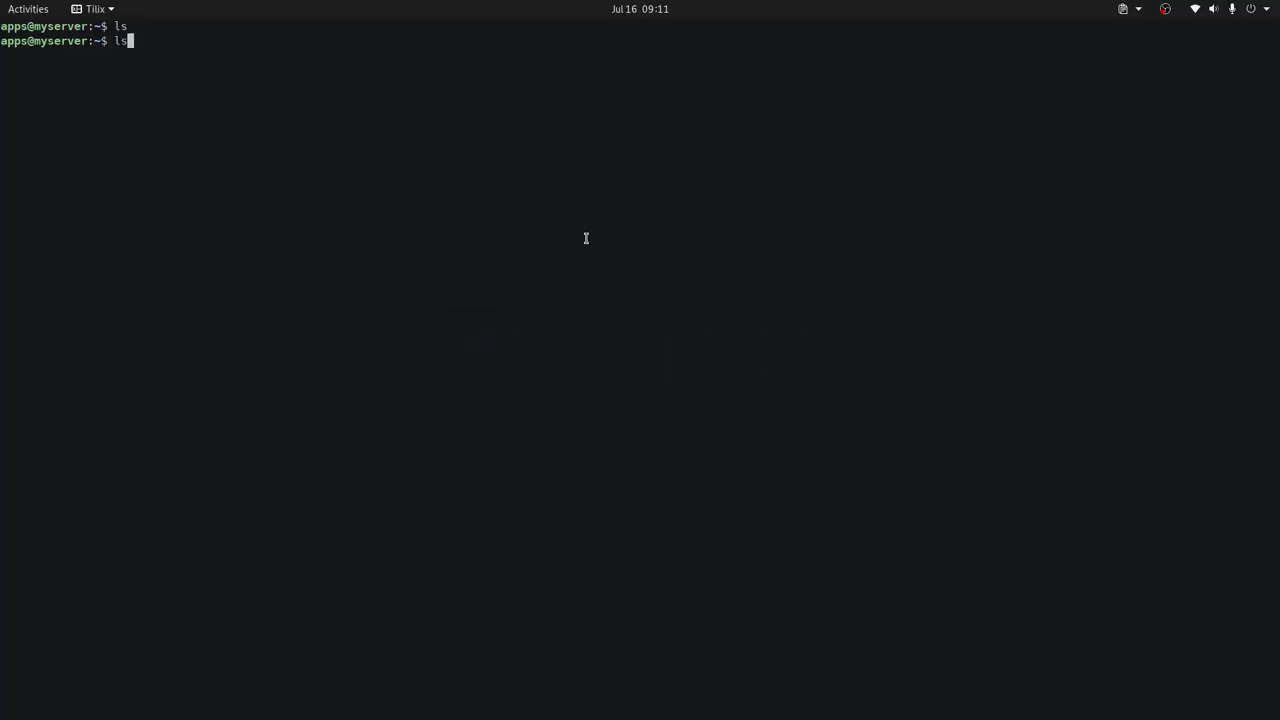
pyautogui.press('Return')
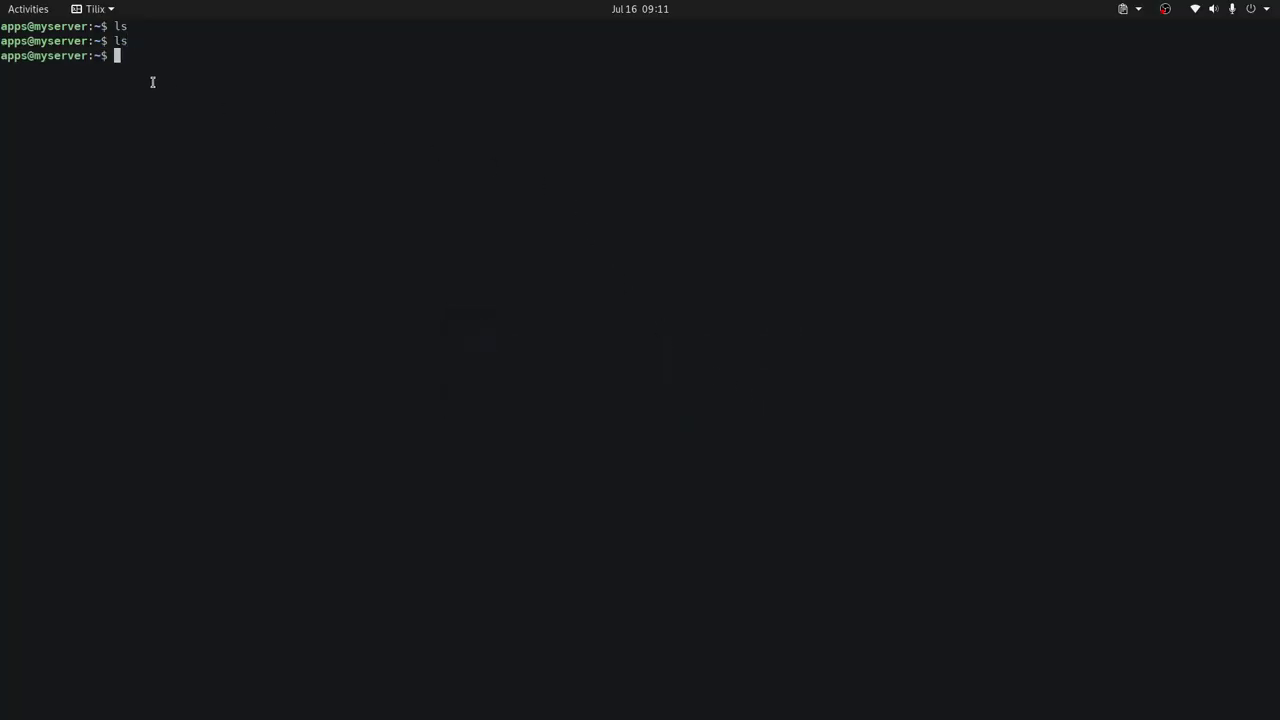
pyautogui.hotkey('alt', 'Tab')
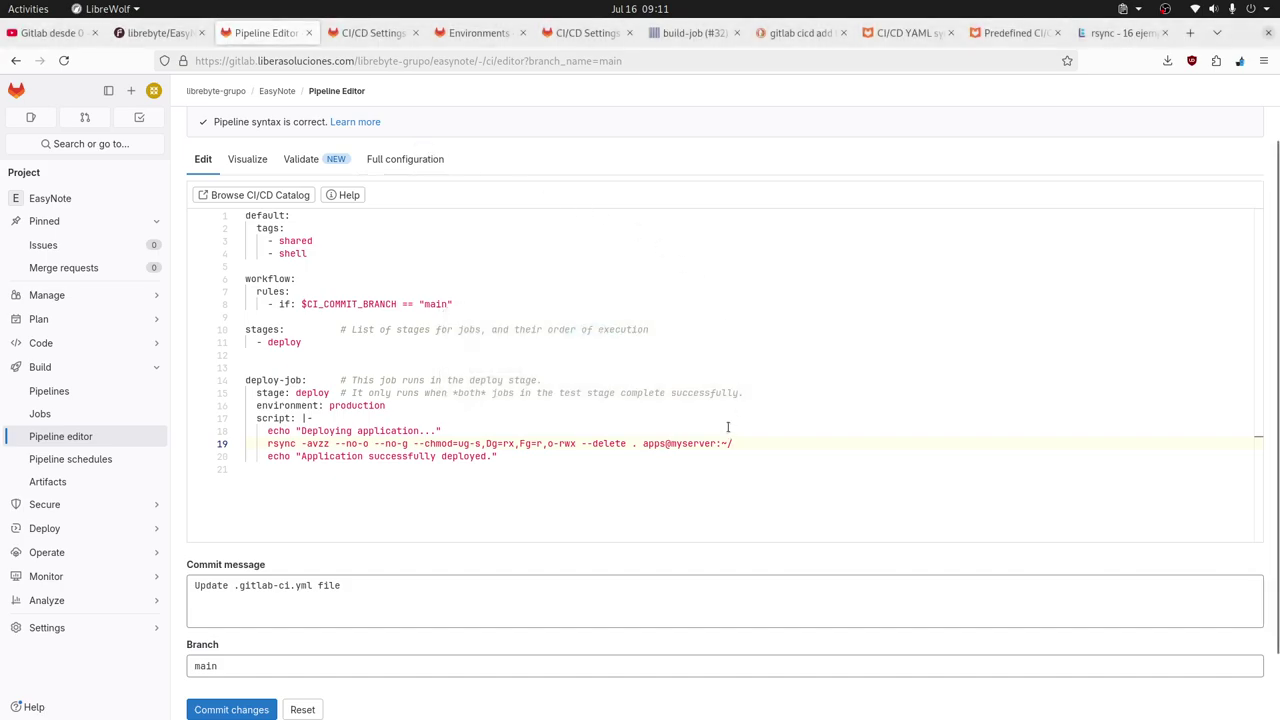
# Replace the commit message with 'Add deploy app' and commit the configuration to main.
pyautogui.tripleClick(374, 586)
pyautogui.click(397, 590)
pyautogui.moveTo(397, 590); pyautogui.dragTo(192, 586)
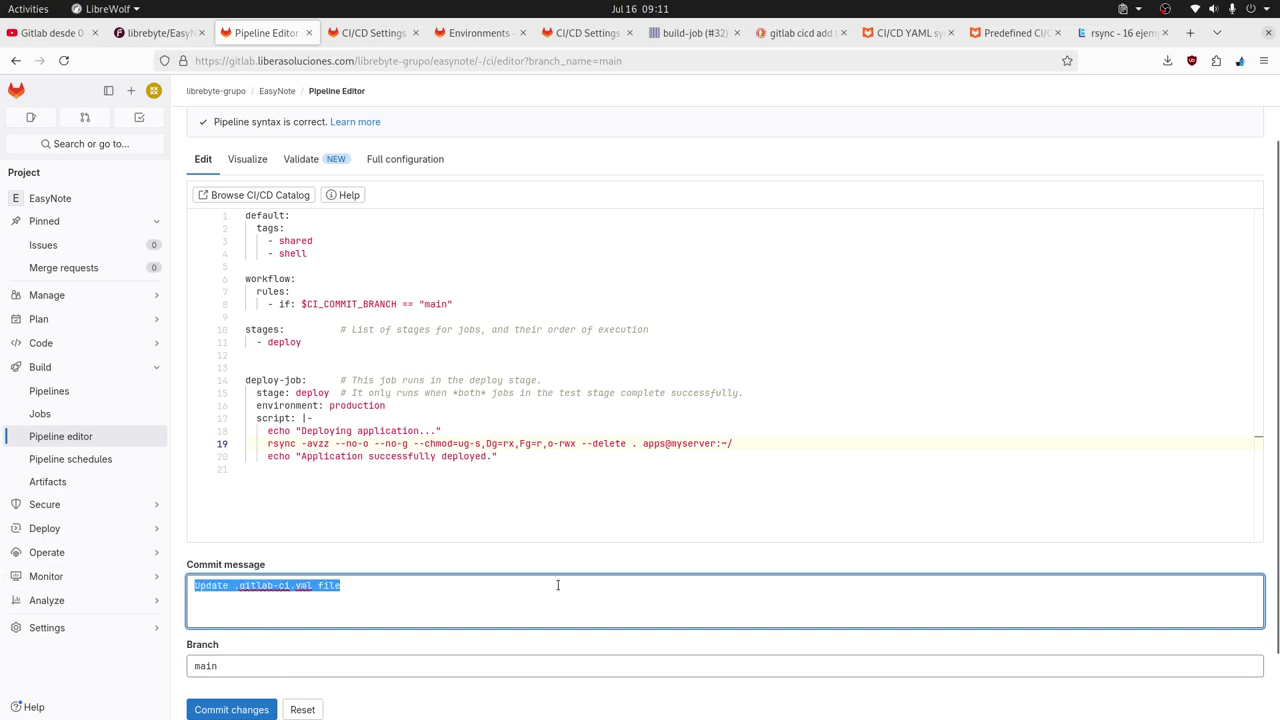
pyautogui.write('test')
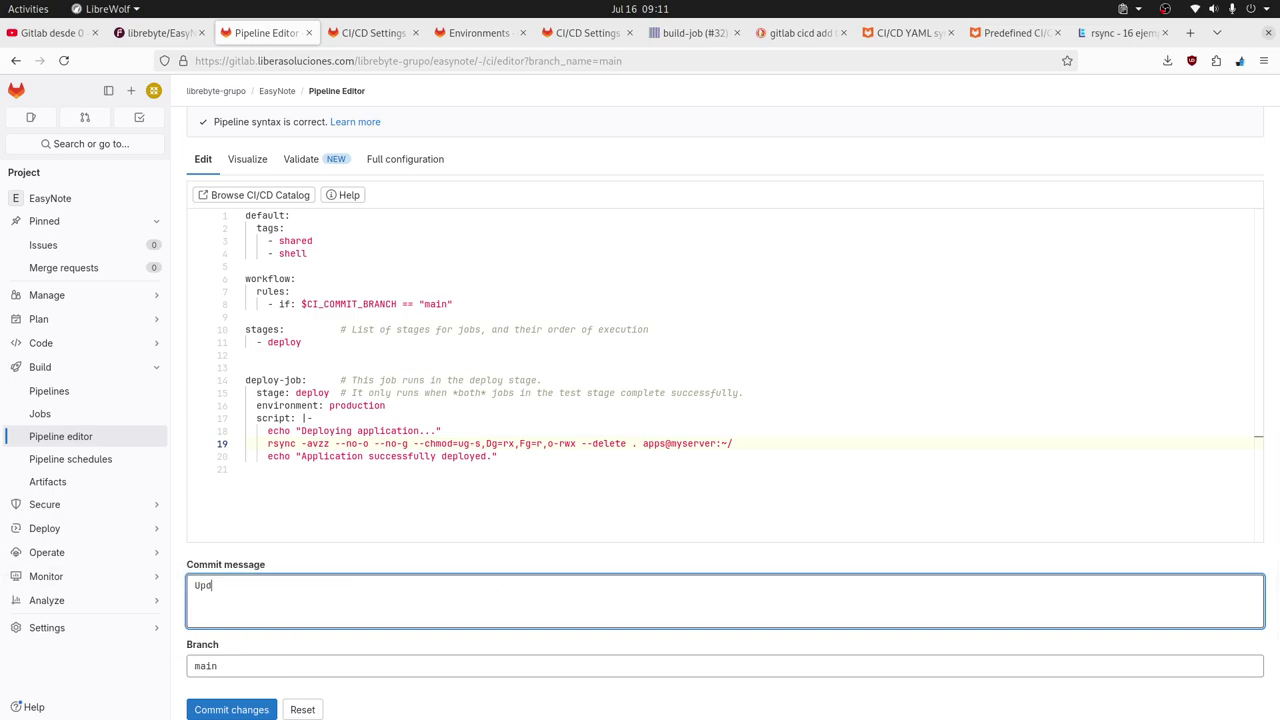
pyautogui.press('BackSpace')
pyautogui.press('BackSpace')
pyautogui.press('BackSpace')
pyautogui.press('BackSpace')
pyautogui.write('Add deploy')
pyautogui.write(' apl')
pyautogui.write('pl')
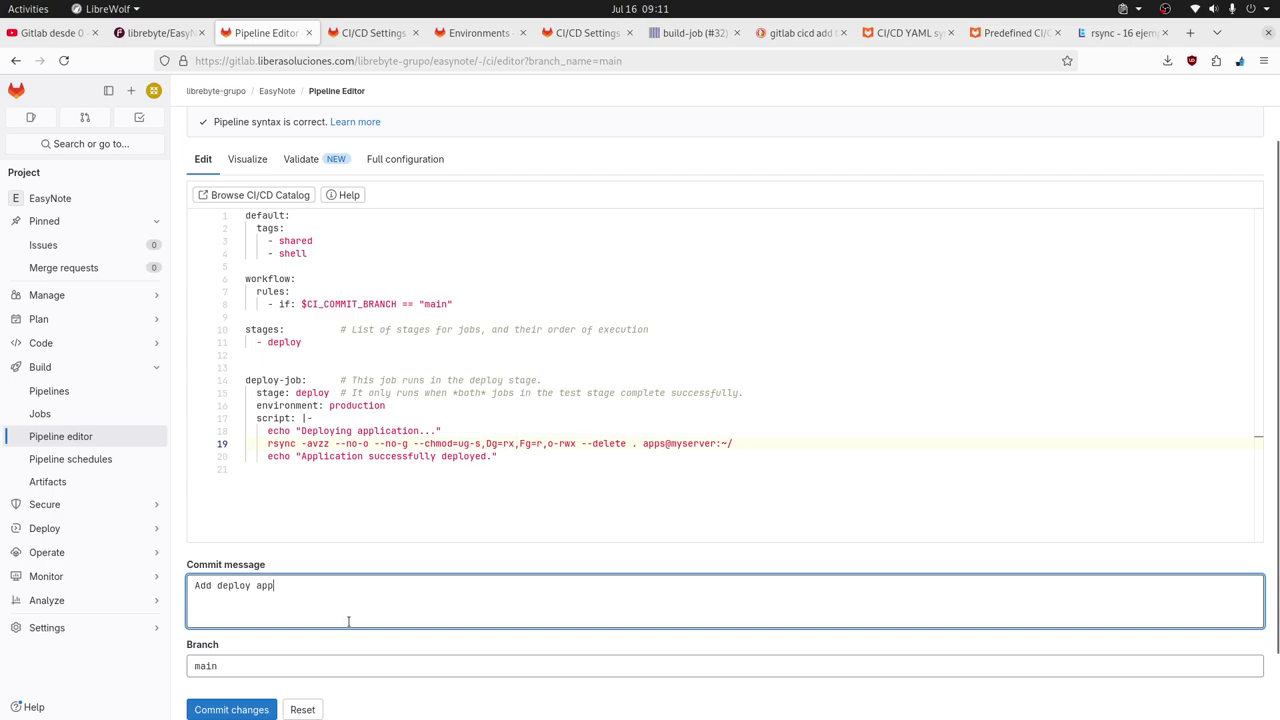
pyautogui.click(245, 709)
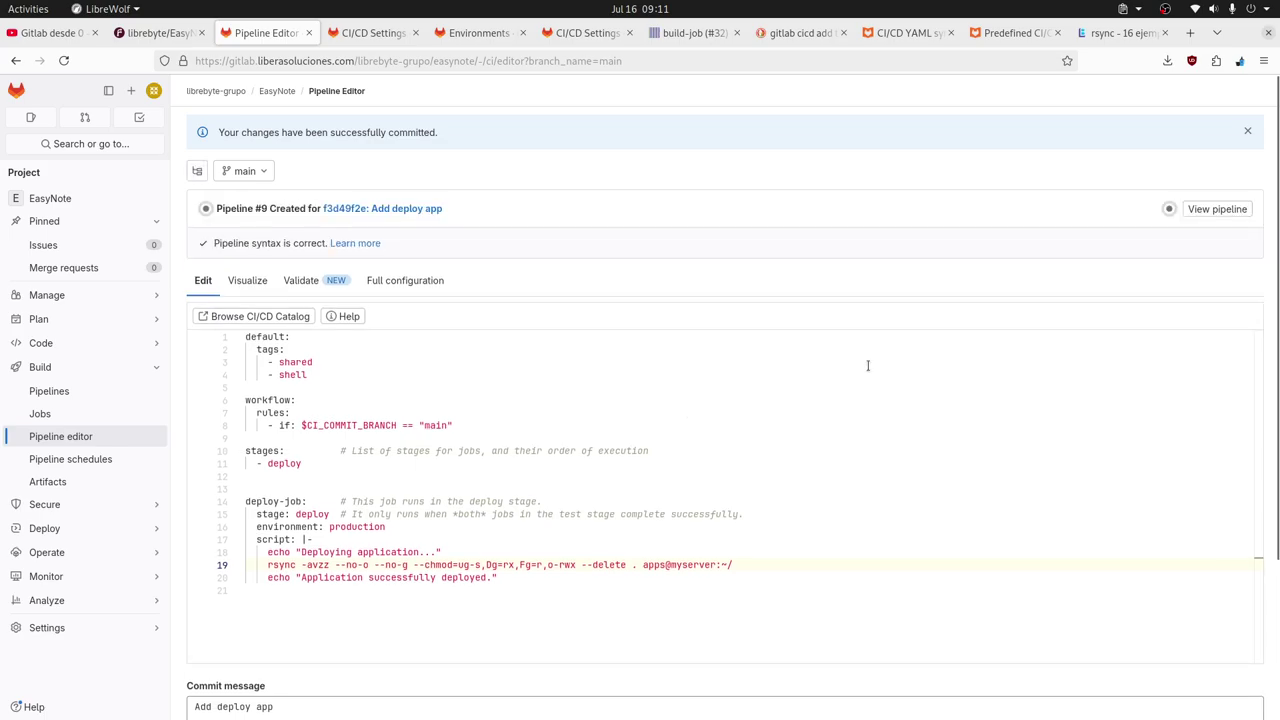
# Open deploy-job #43 from the new pipeline and scroll up through its log of deleted .nvm files.
pyautogui.click(1170, 210)
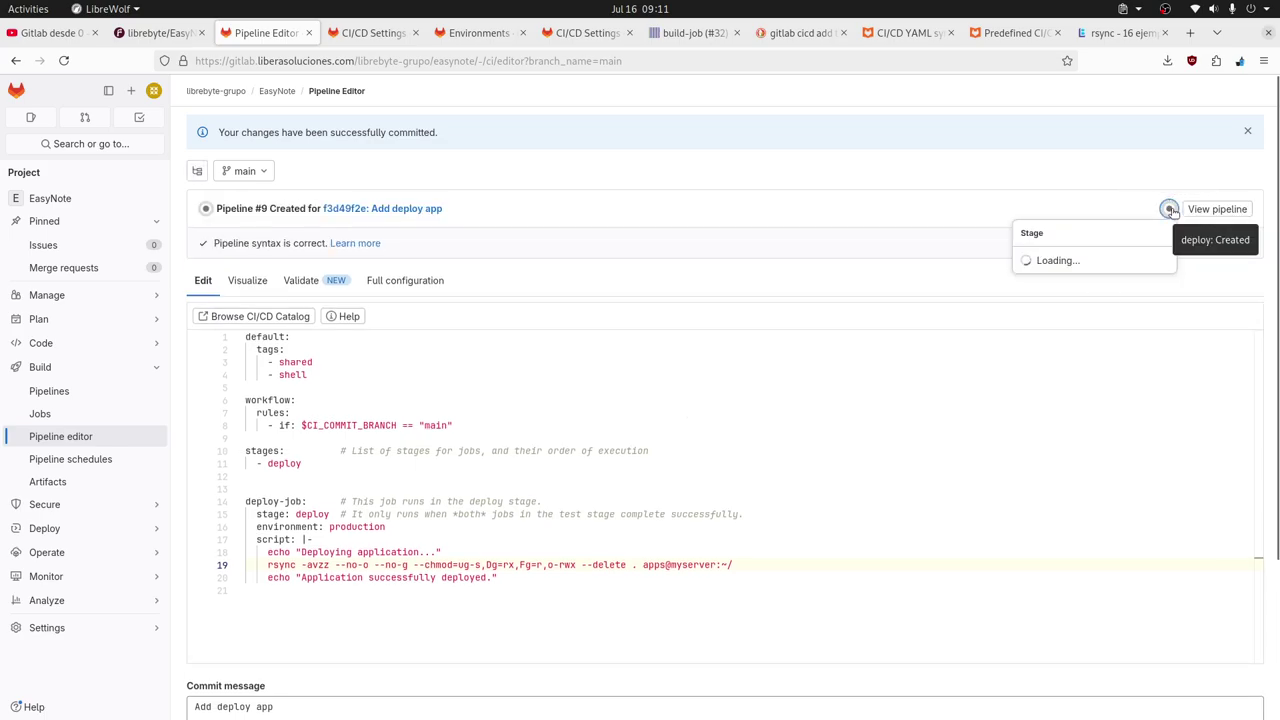
pyautogui.click(1052, 262)
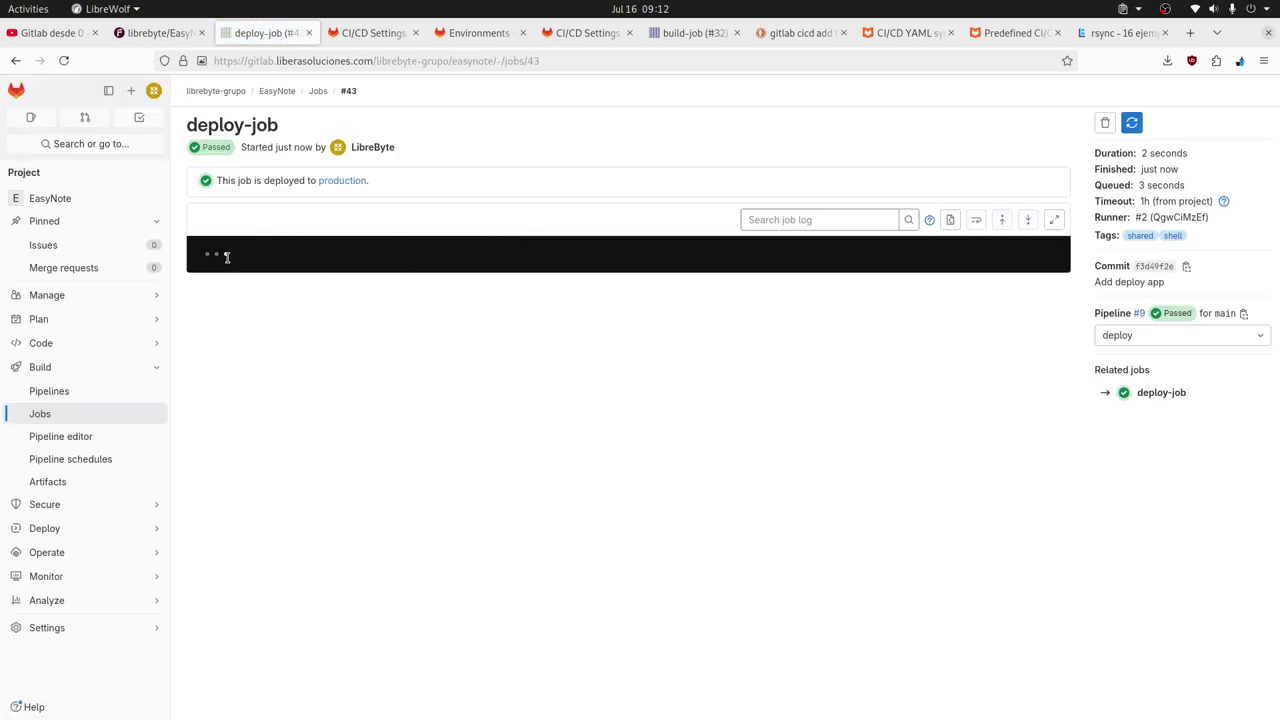
pyautogui.scroll(2, 548, 370)
pyautogui.scroll(10, 548, 370)
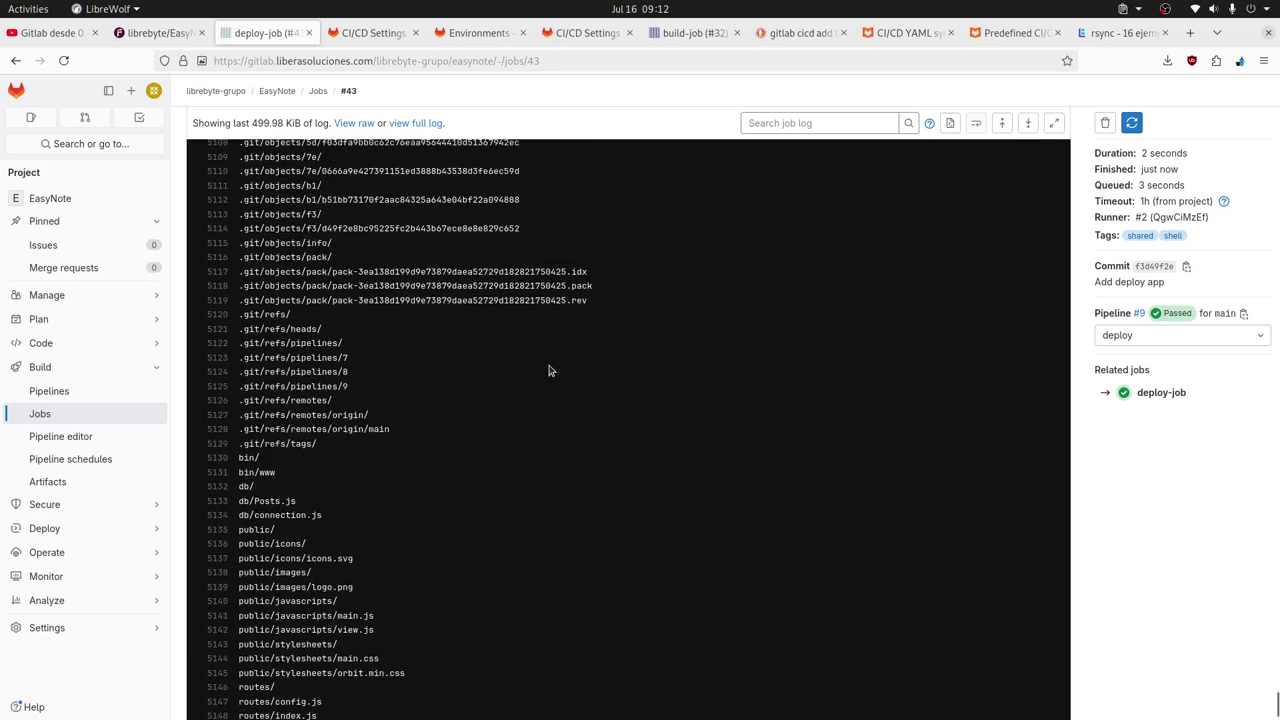
pyautogui.scroll(4, 570, 418)
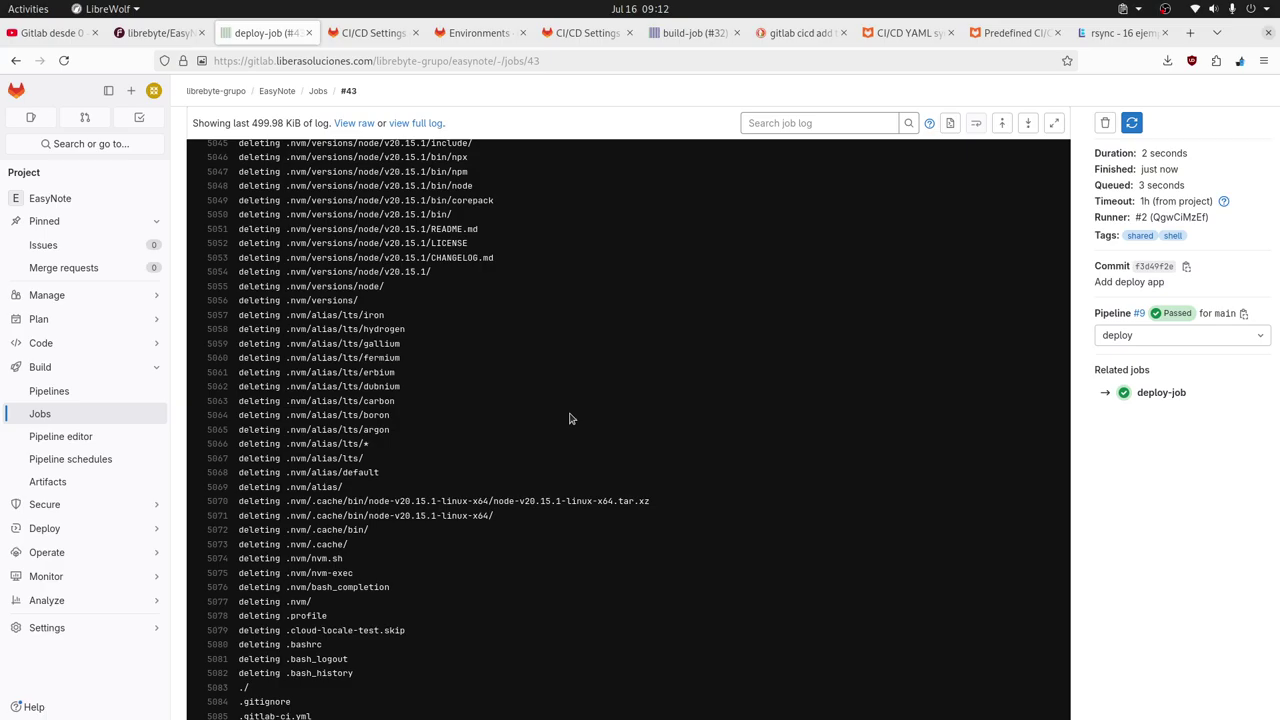
pyautogui.scroll(14, 570, 418)
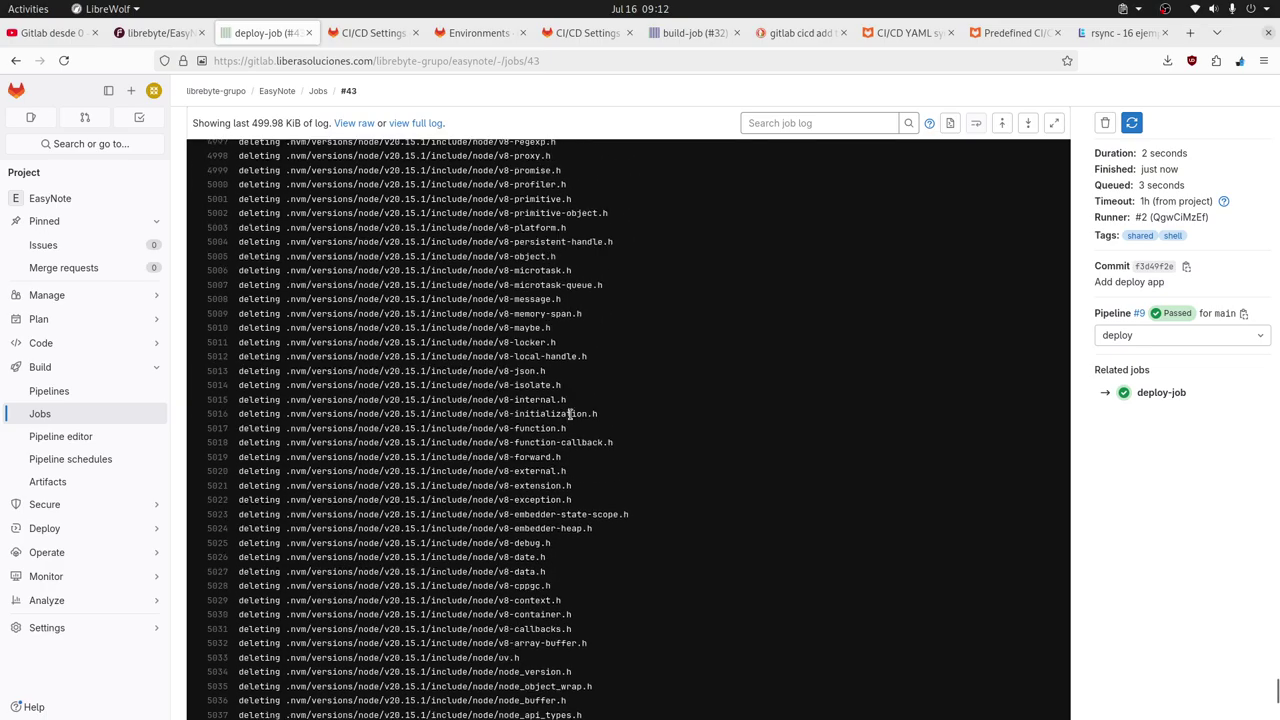
pyautogui.scroll(20, 570, 418)
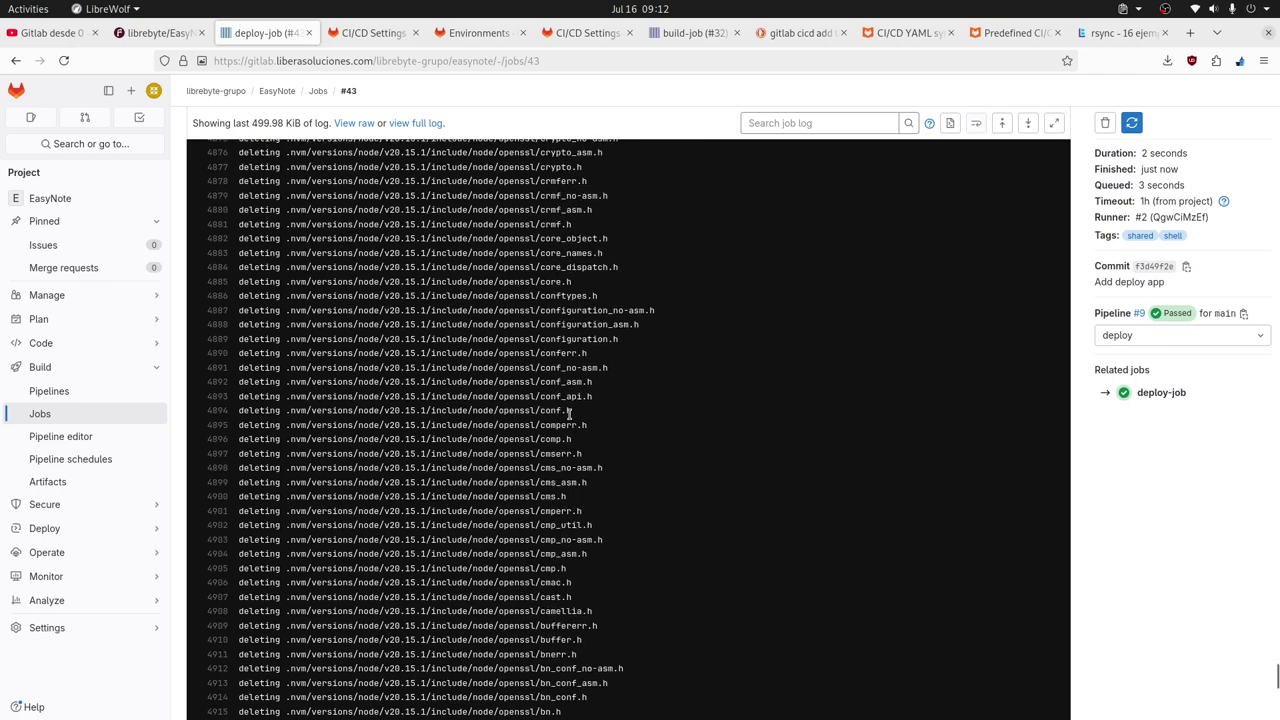
pyautogui.scroll(8, 570, 415)
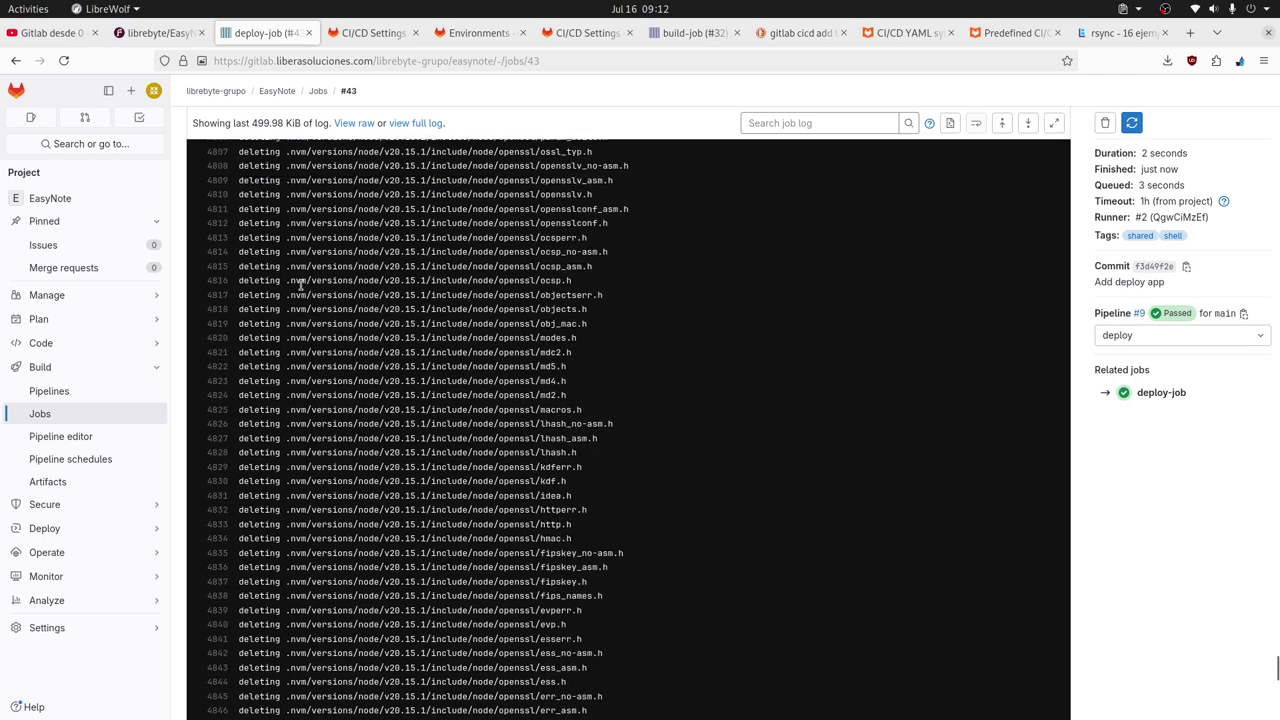
pyautogui.scroll(14, 694, 428)
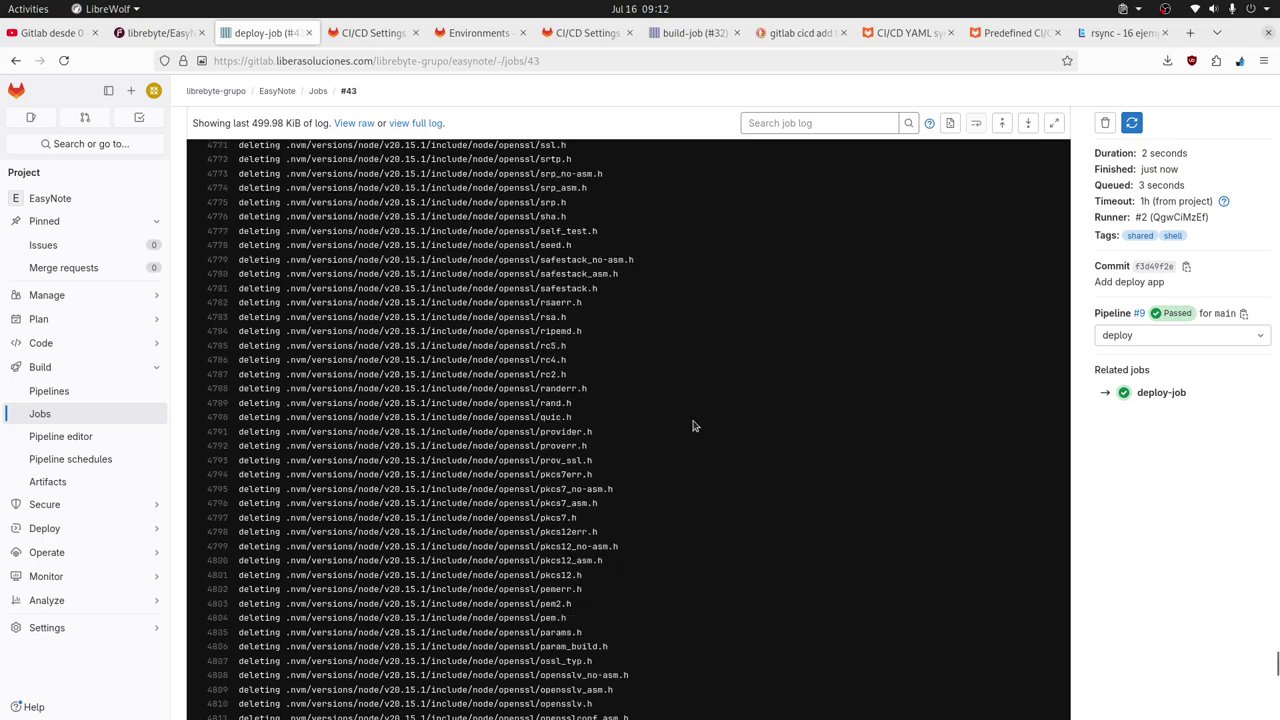
pyautogui.scroll(20, 694, 426)
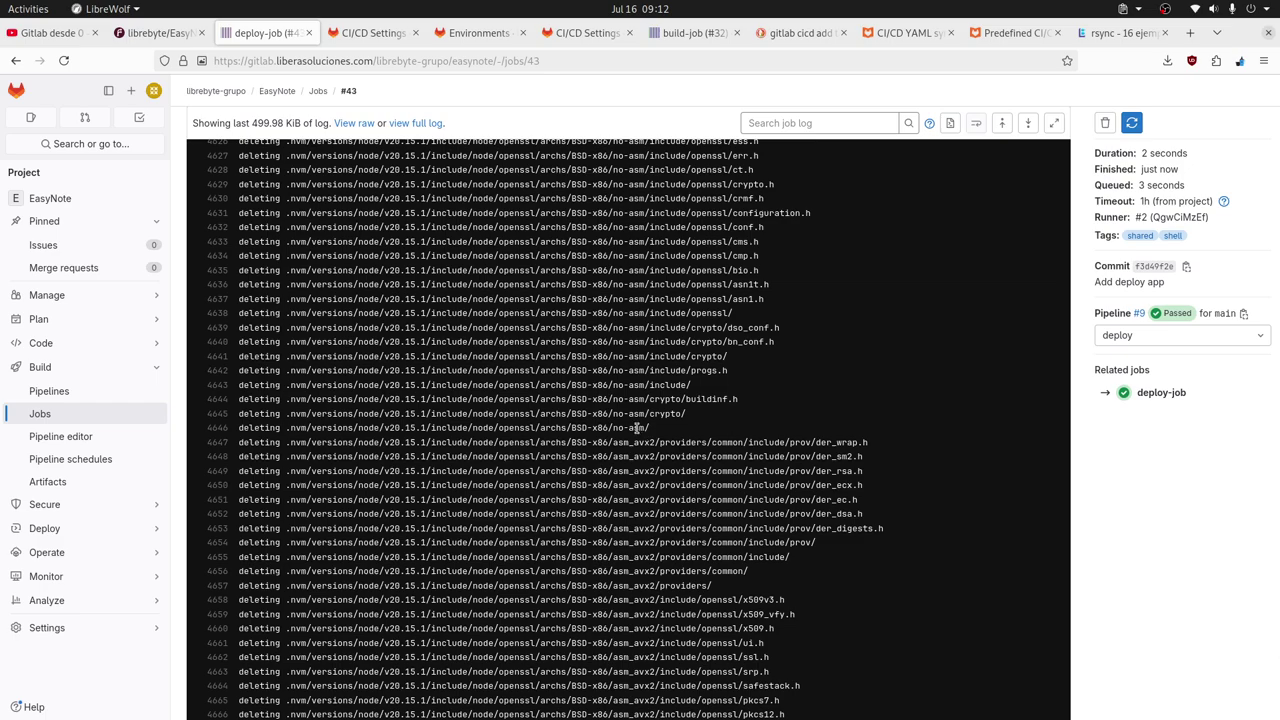
# Run node -V on the server twice to check whether node still works.
pyautogui.hotkey('alt', 'Tab')
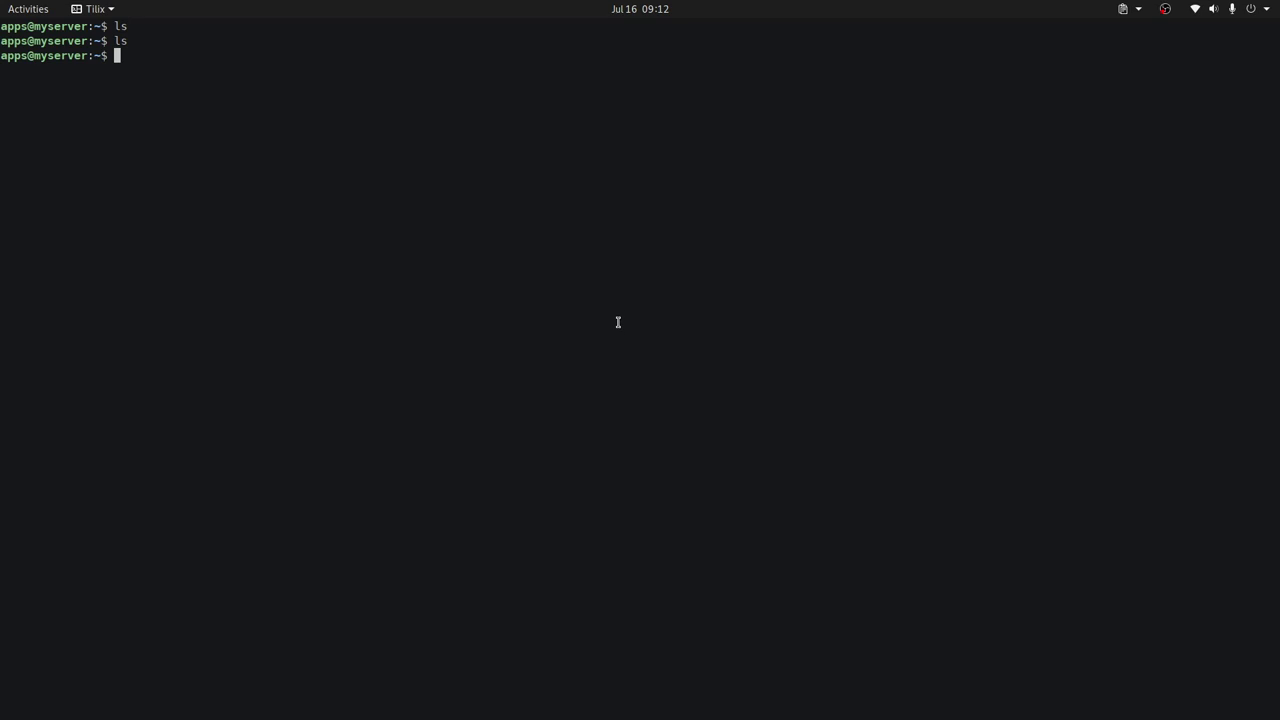
pyautogui.write('node -V')
pyautogui.press('Return')
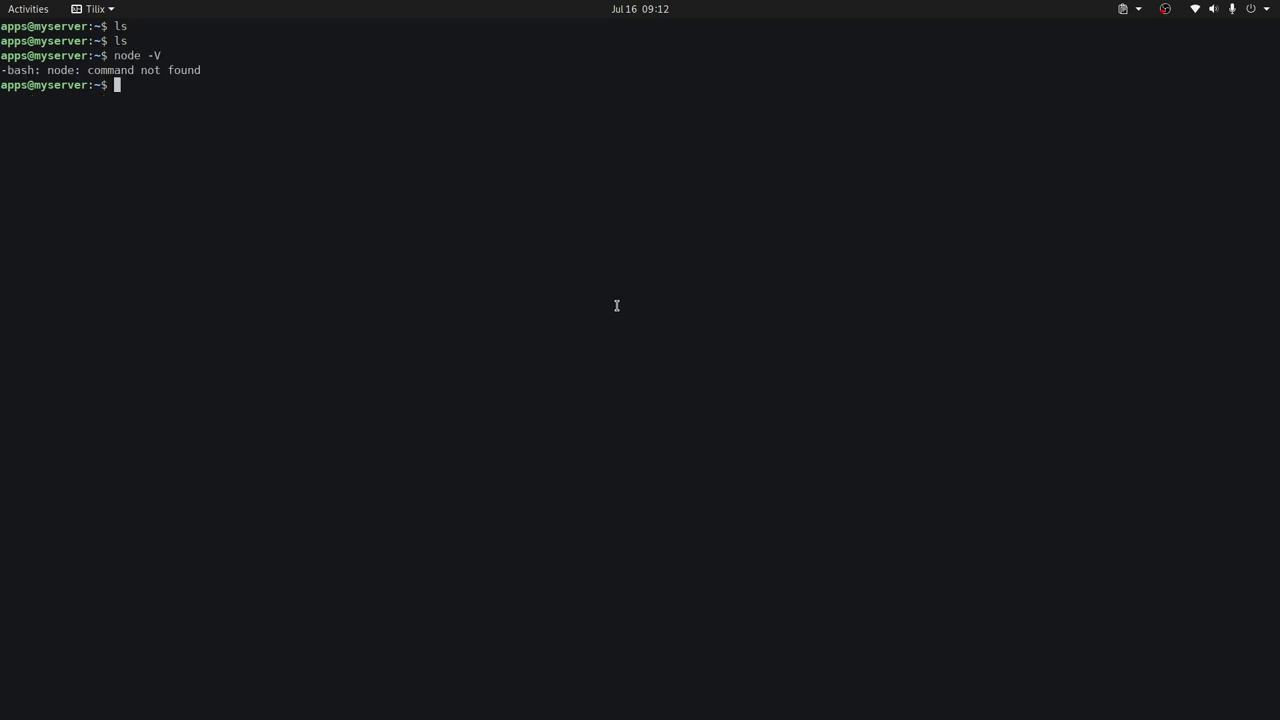
pyautogui.press('Up')
pyautogui.press('Left')
pyautogui.press('Left')
pyautogui.press('Left')
pyautogui.press('BackSpace')
pyautogui.press('BackSpace')
pyautogui.press('BackSpace')
pyautogui.press('BackSpace')
pyautogui.write('node')
pyautogui.press('Return')
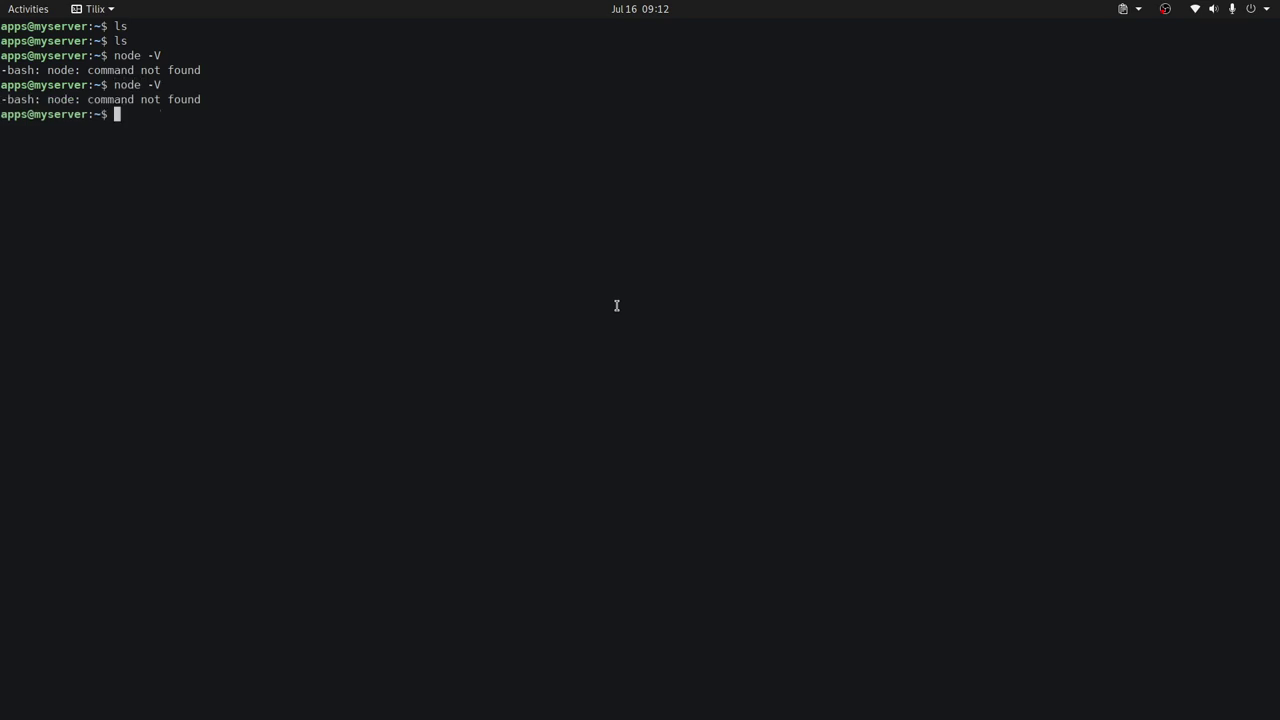
# Run nvm, npm and node --version, finding npm and node reported as command not found.
pyautogui.write('nvm')
pyautogui.press('Tab')
pyautogui.press('Tab')
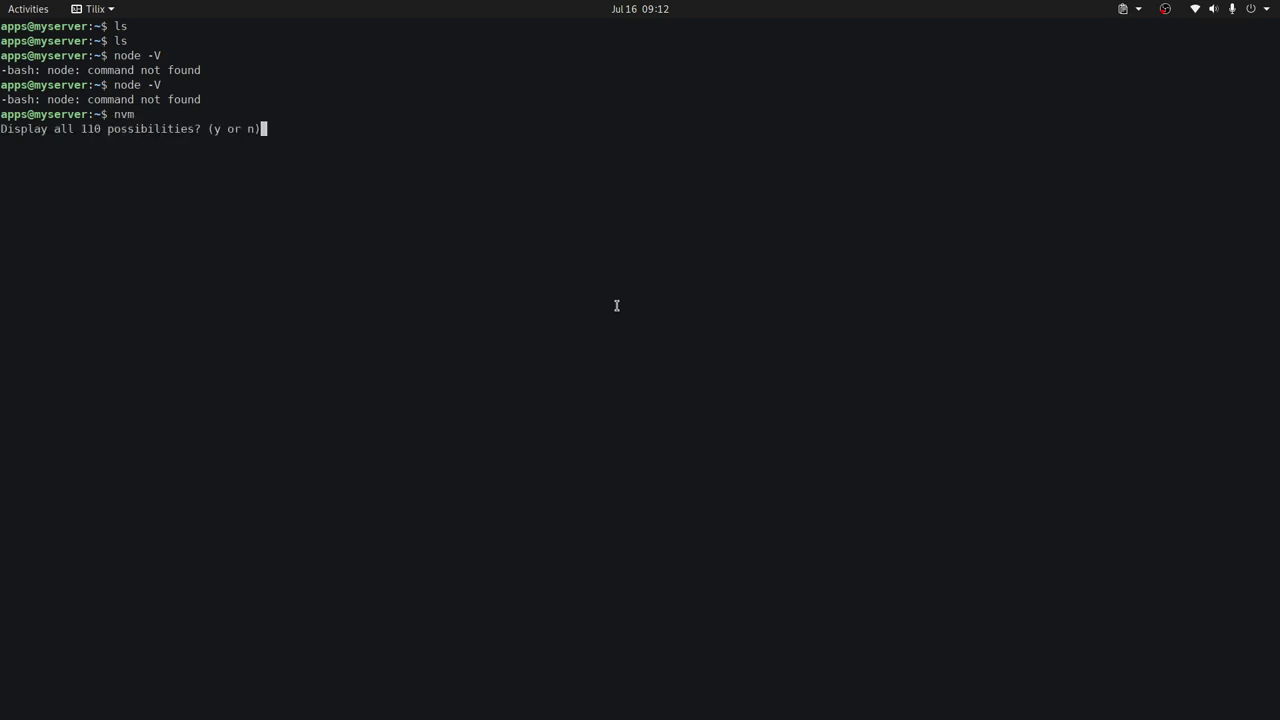
pyautogui.press('n')
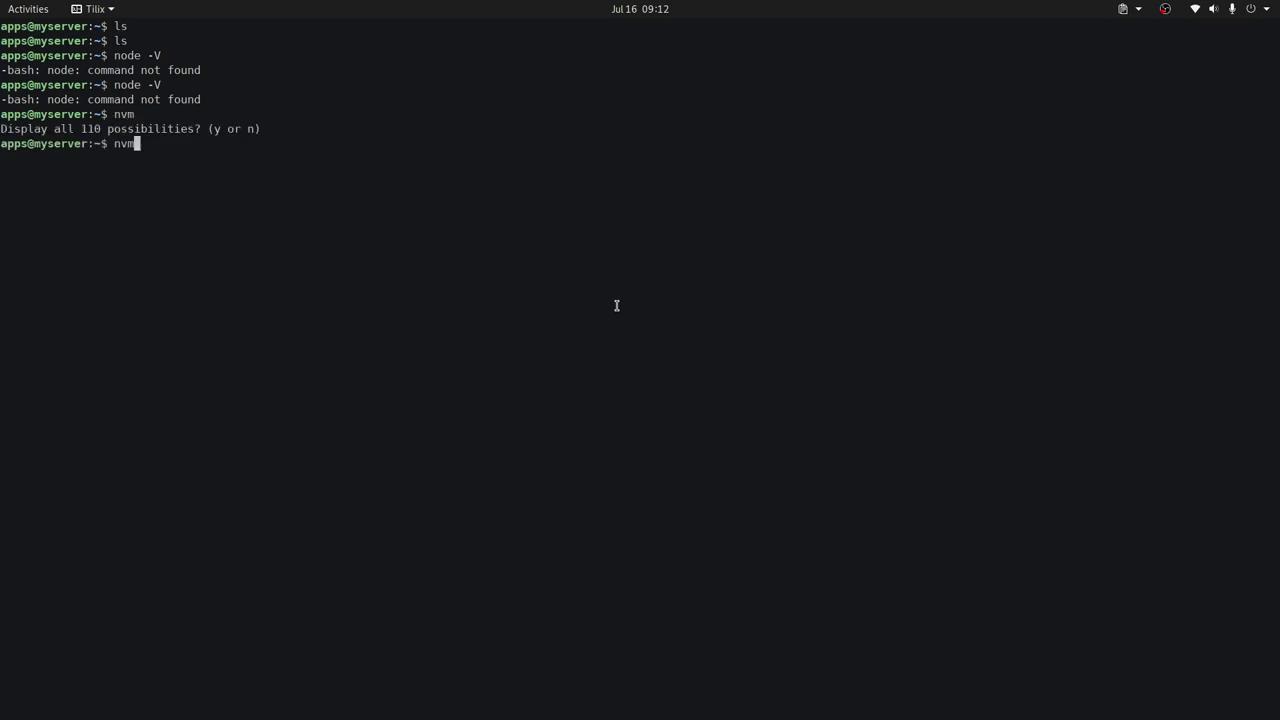
pyautogui.press('Return')
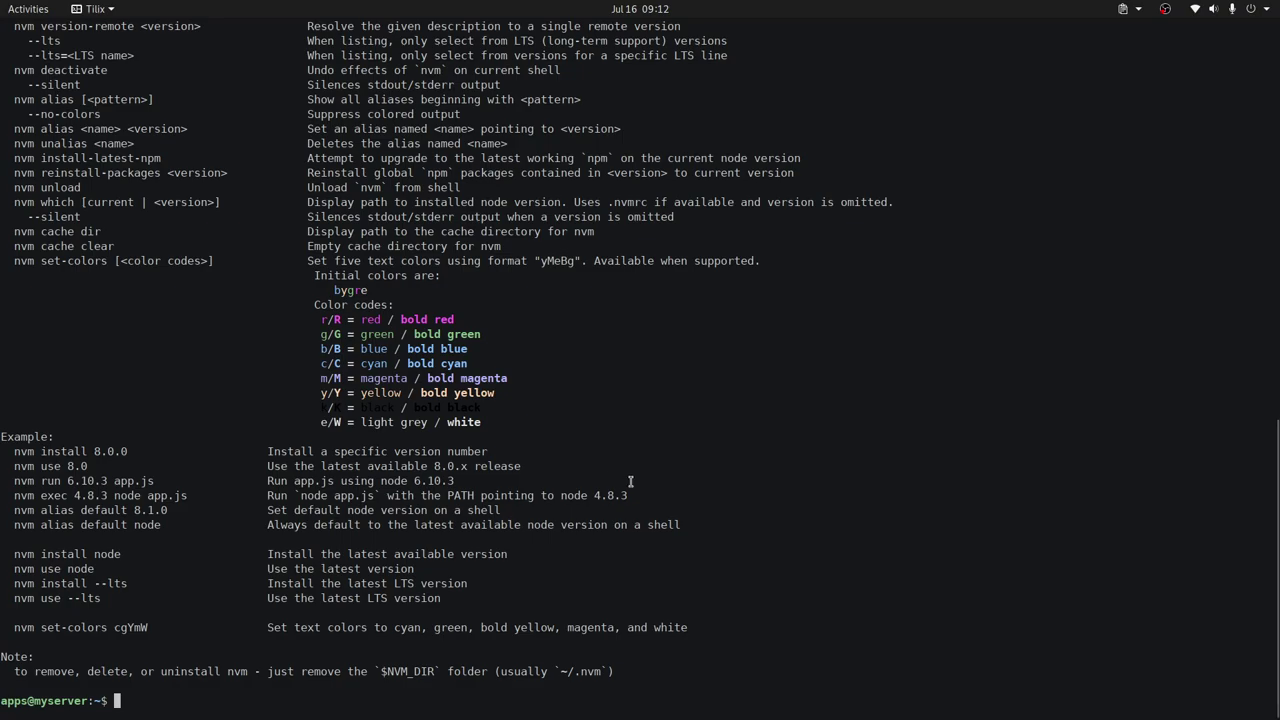
pyautogui.write('npm')
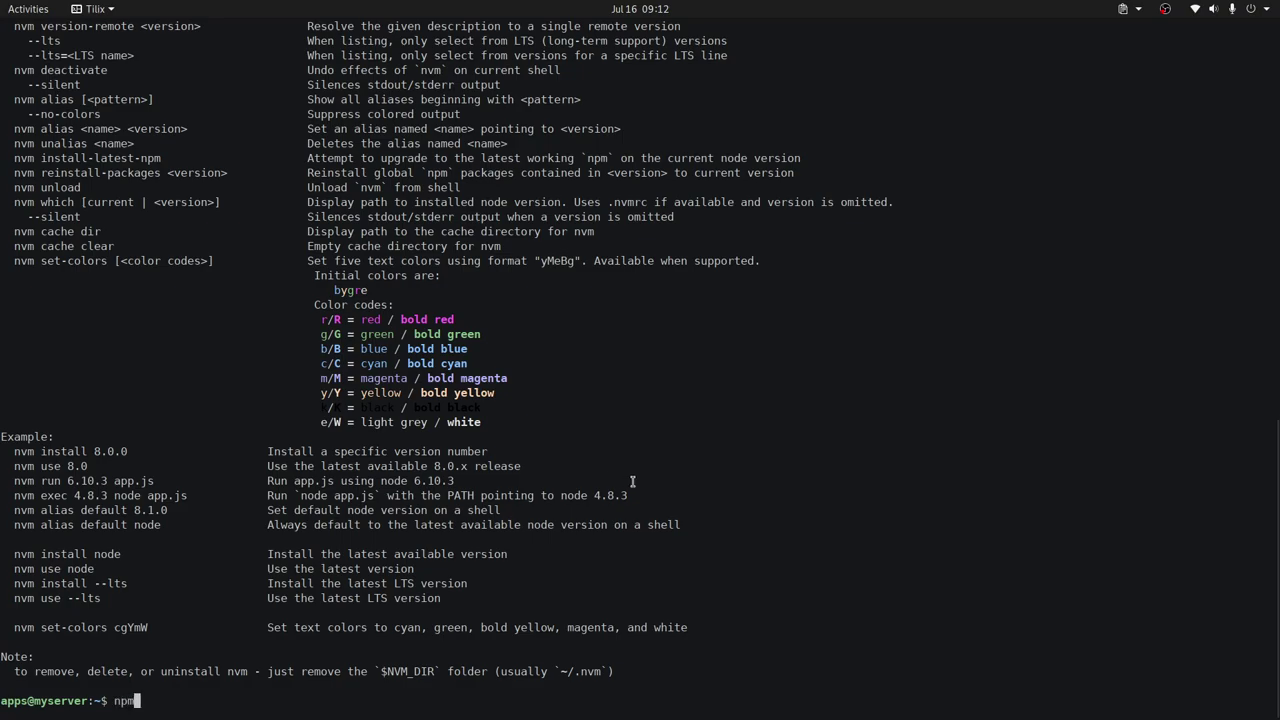
pyautogui.press('Return')
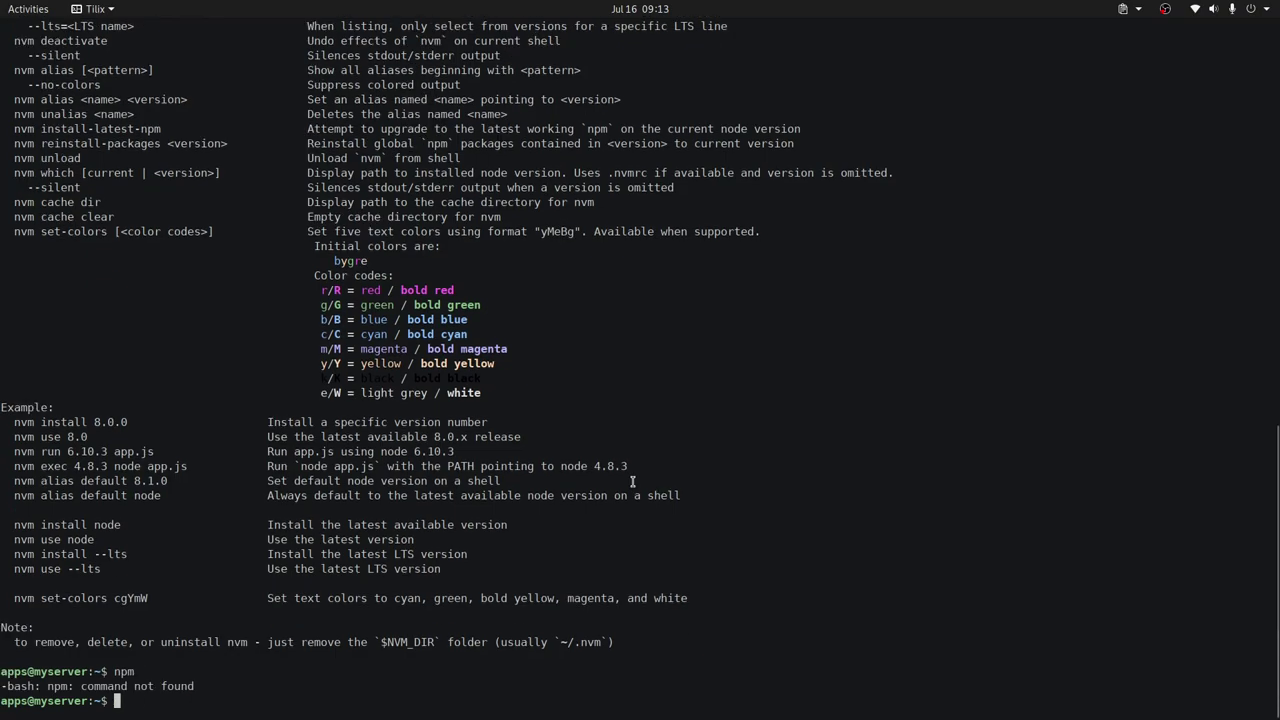
pyautogui.write('node ')
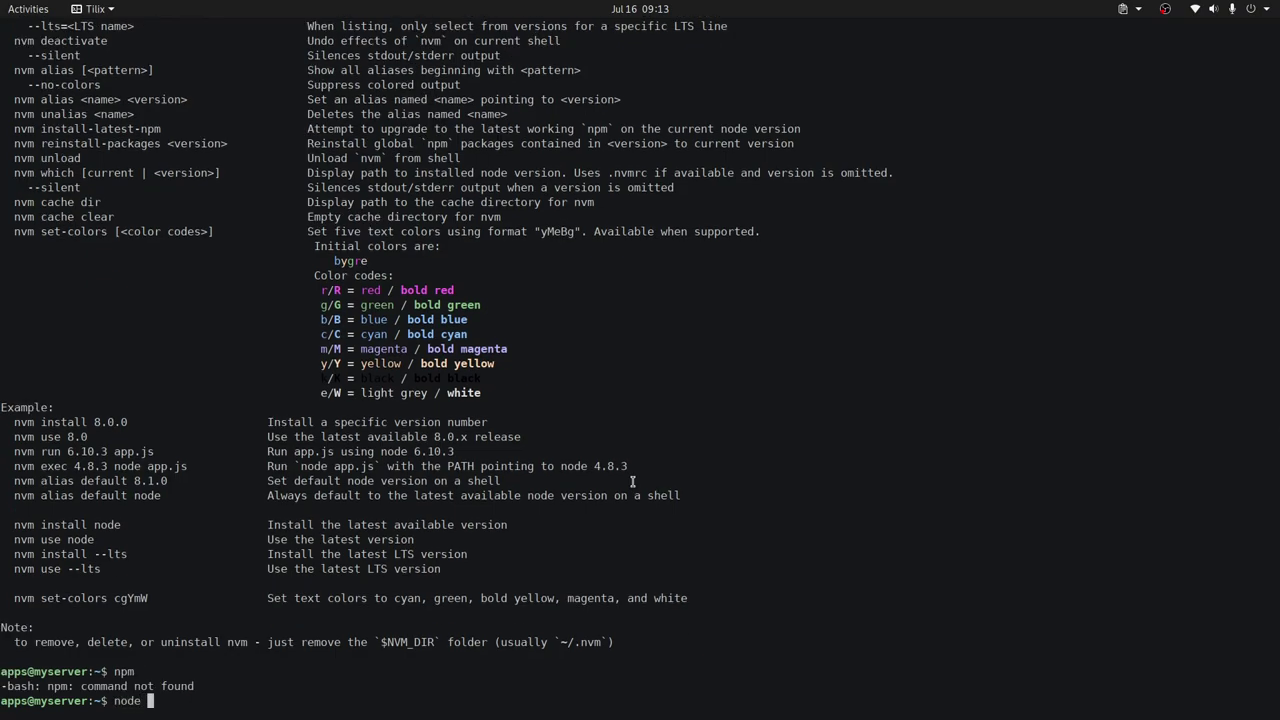
pyautogui.write('--version')
pyautogui.press('Return')
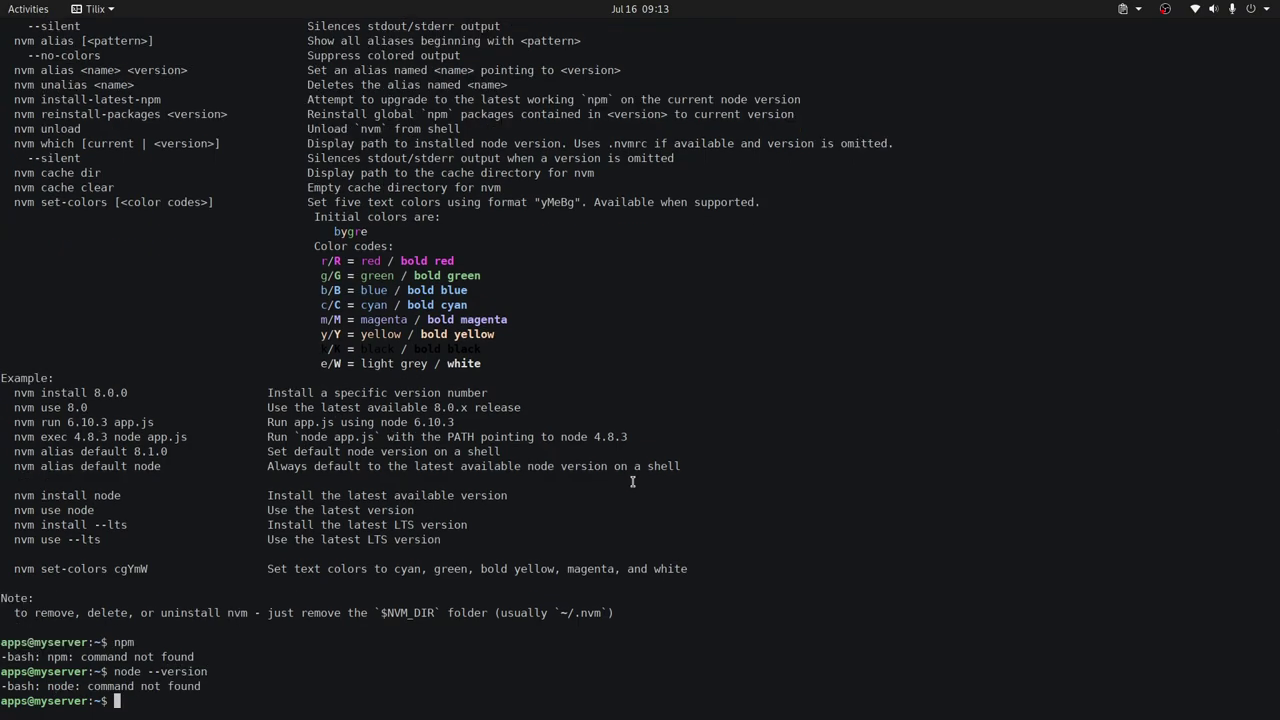
pyautogui.hotkey('alt', 'Tab')
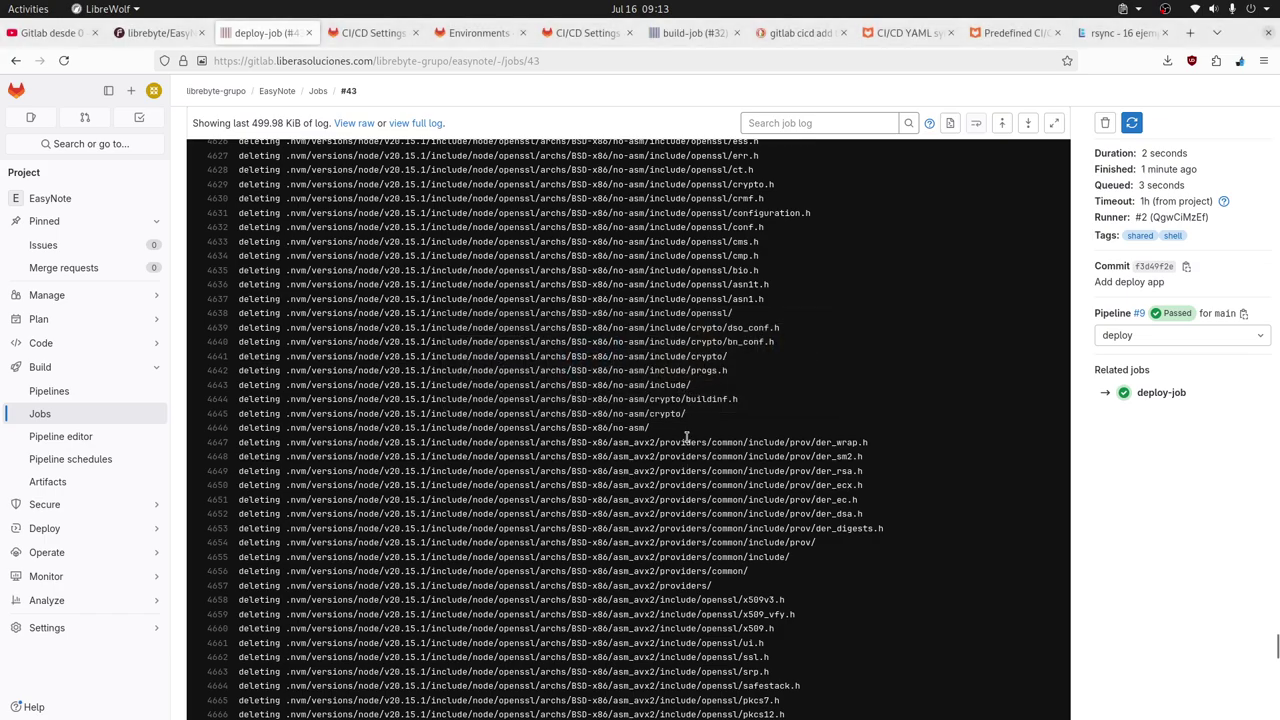
# Copy the node version text v20 from the deploy job log.
pyautogui.scroll(-4, 688, 438)
pyautogui.scroll(-20, 688, 438)
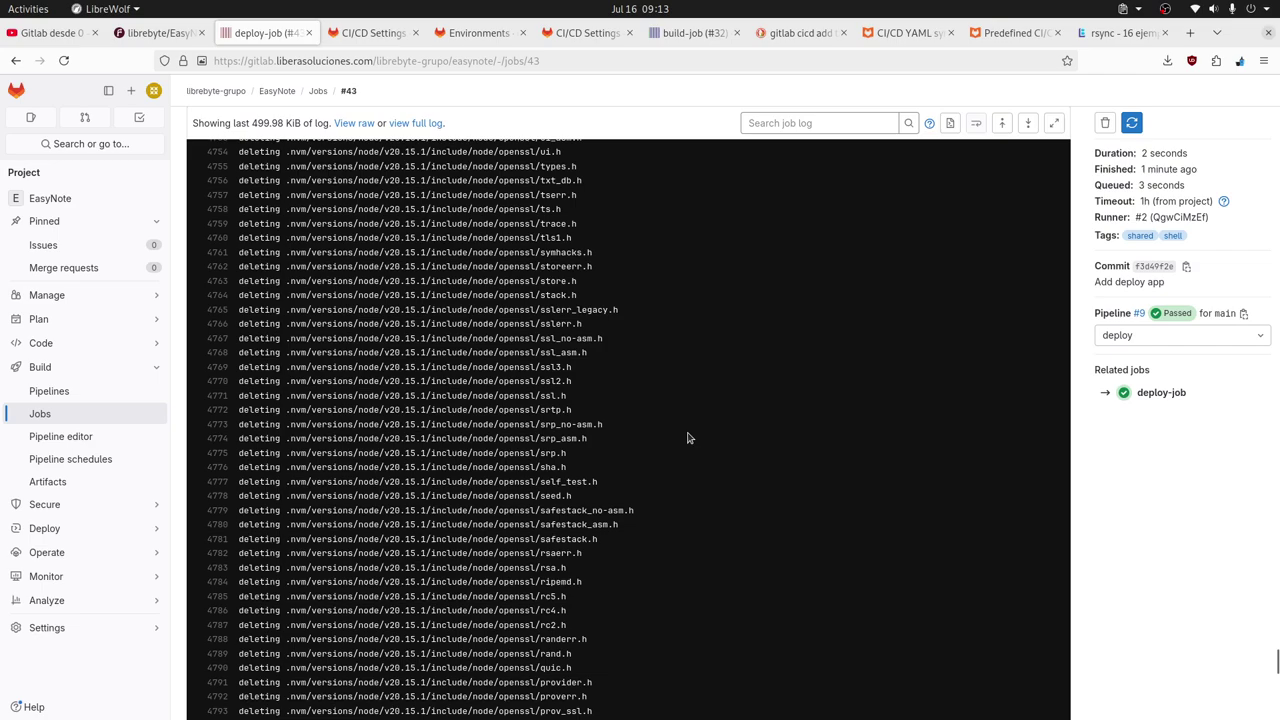
pyautogui.scroll(-20, 623, 473)
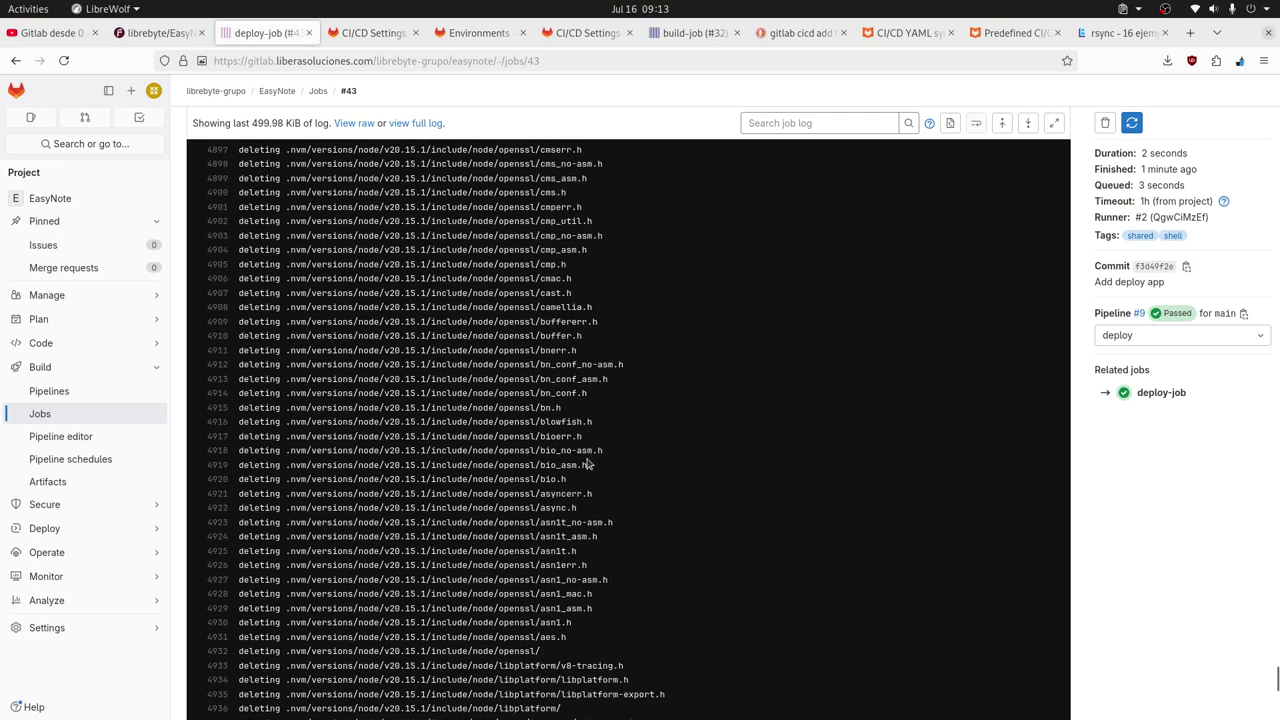
pyautogui.doubleClick(396, 436)
pyautogui.rightClick(398, 435)
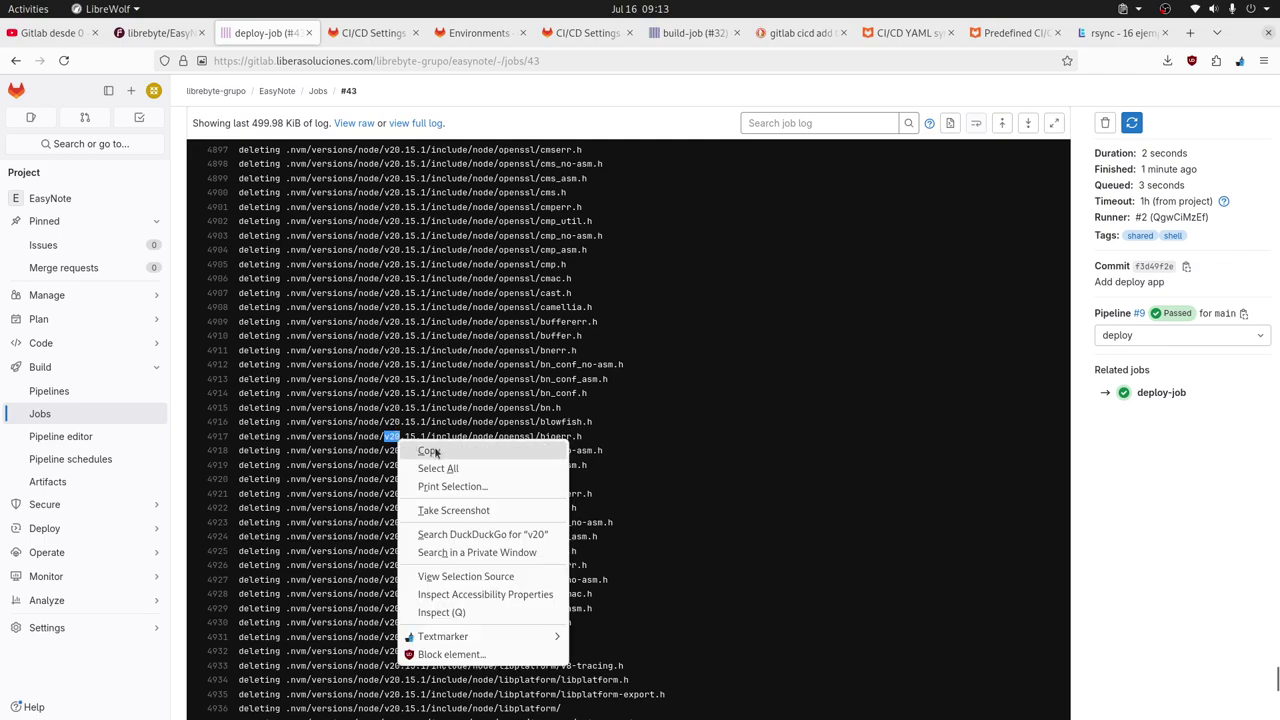
pyautogui.click(428, 447)
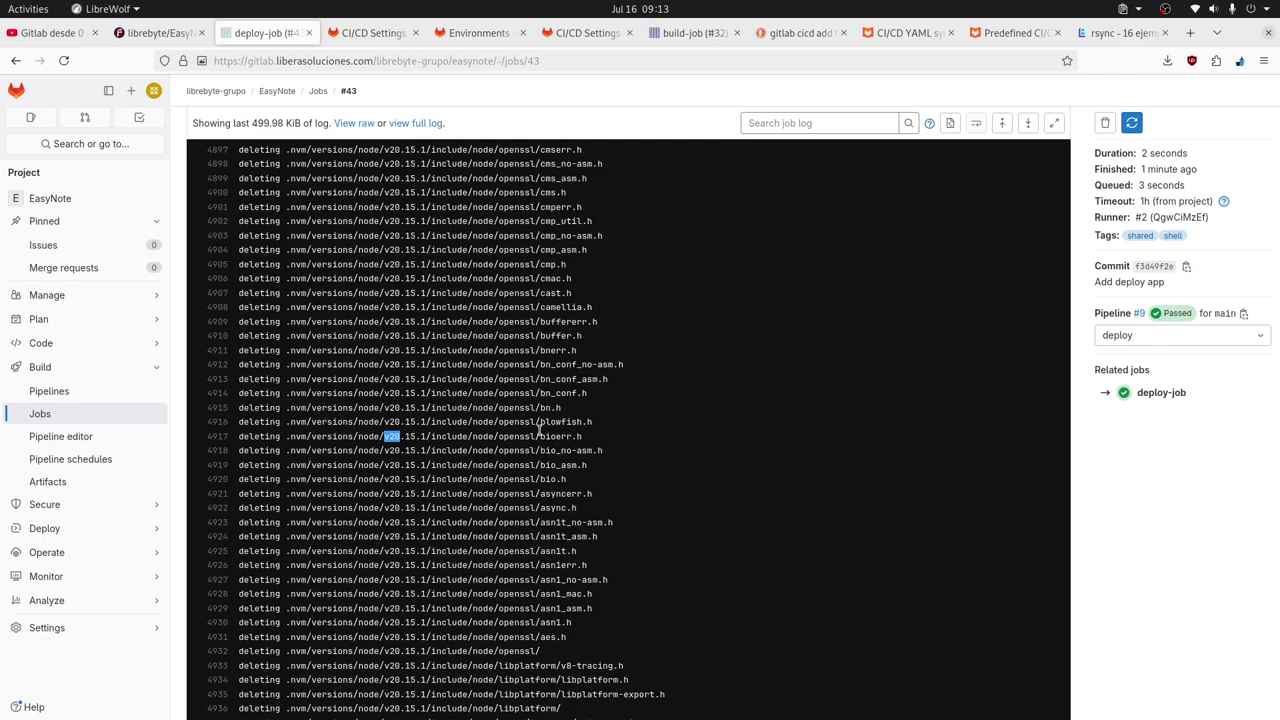
# Open the Pipeline Editor on main and inspect the --delete option in the rsync command.
pyautogui.click(60, 436)
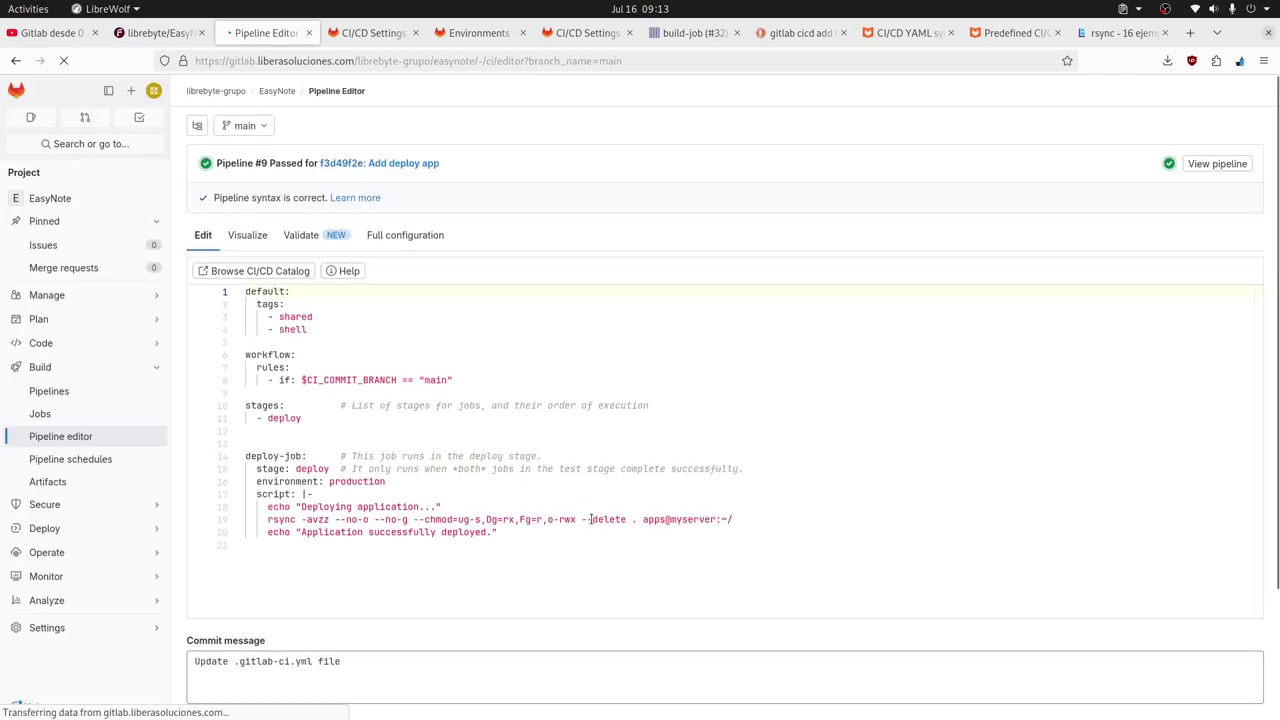
pyautogui.doubleClick(592, 519)
pyautogui.click(600, 521)
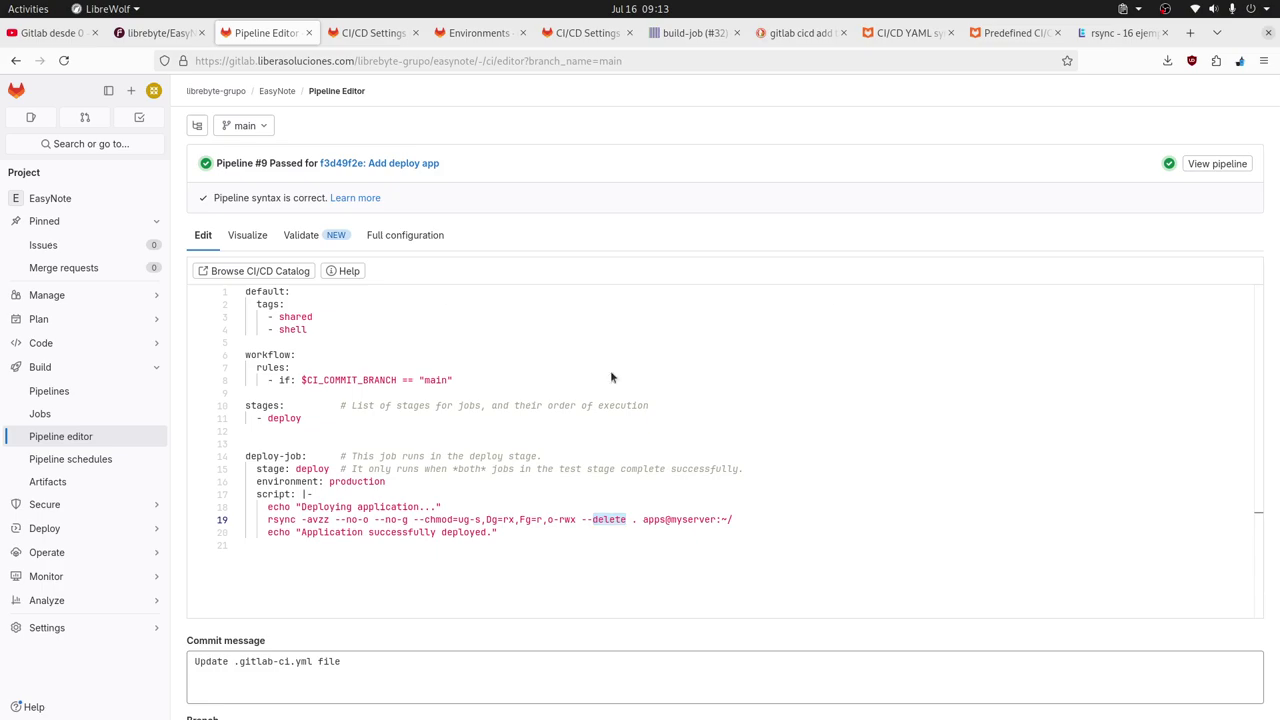
pyautogui.hotkey('alt', 'Tab')
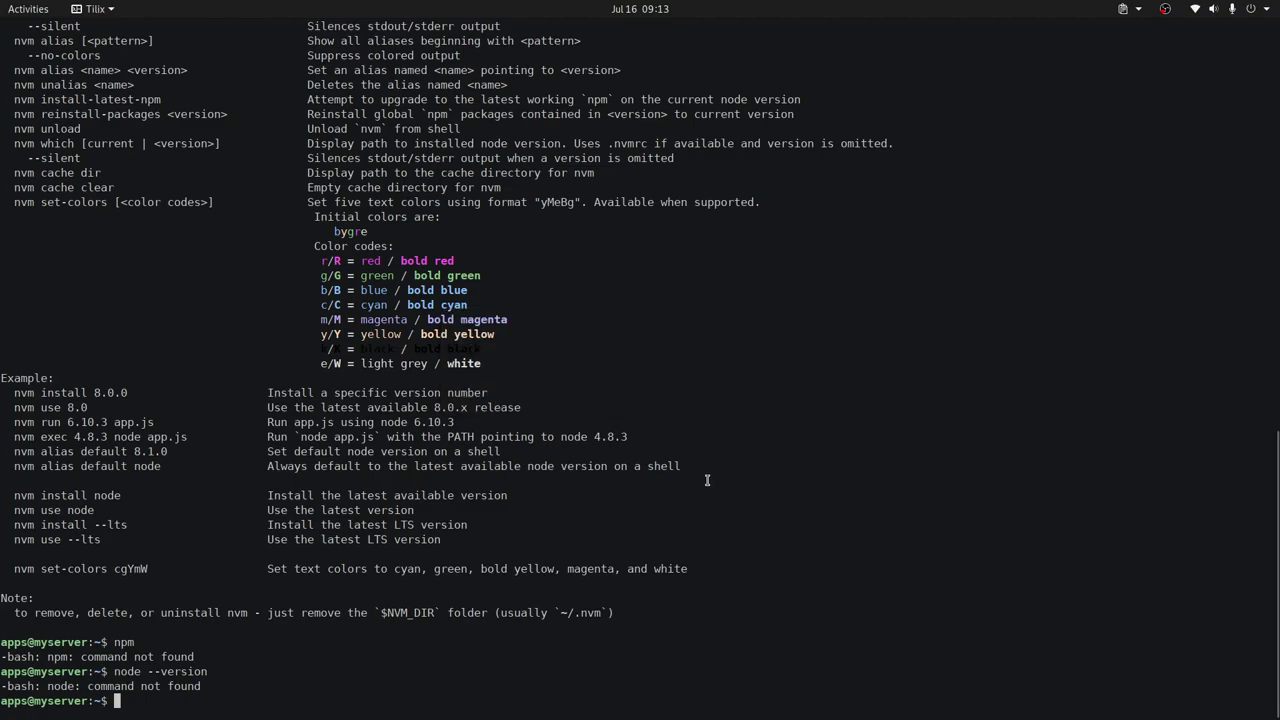
# List the server home directory and make a first, mistyped nvm install attempt.
pyautogui.write('ls')
pyautogui.press('Return')
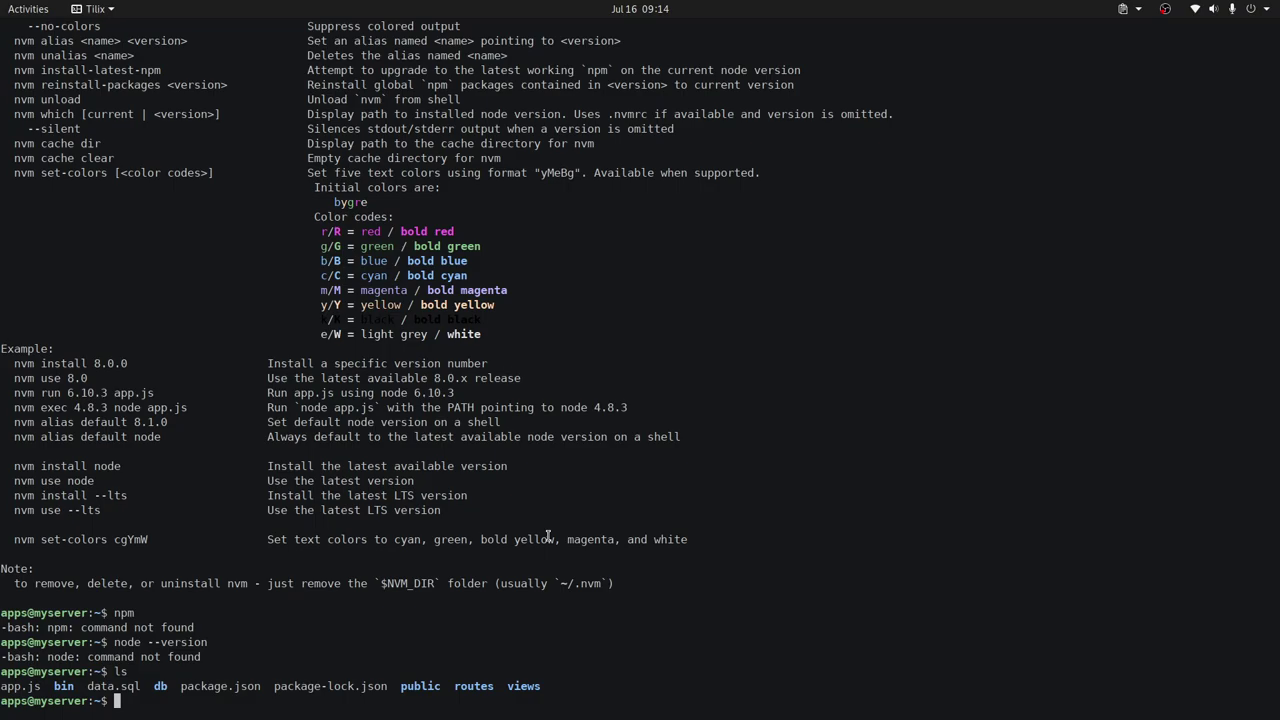
pyautogui.write('nvm inst')
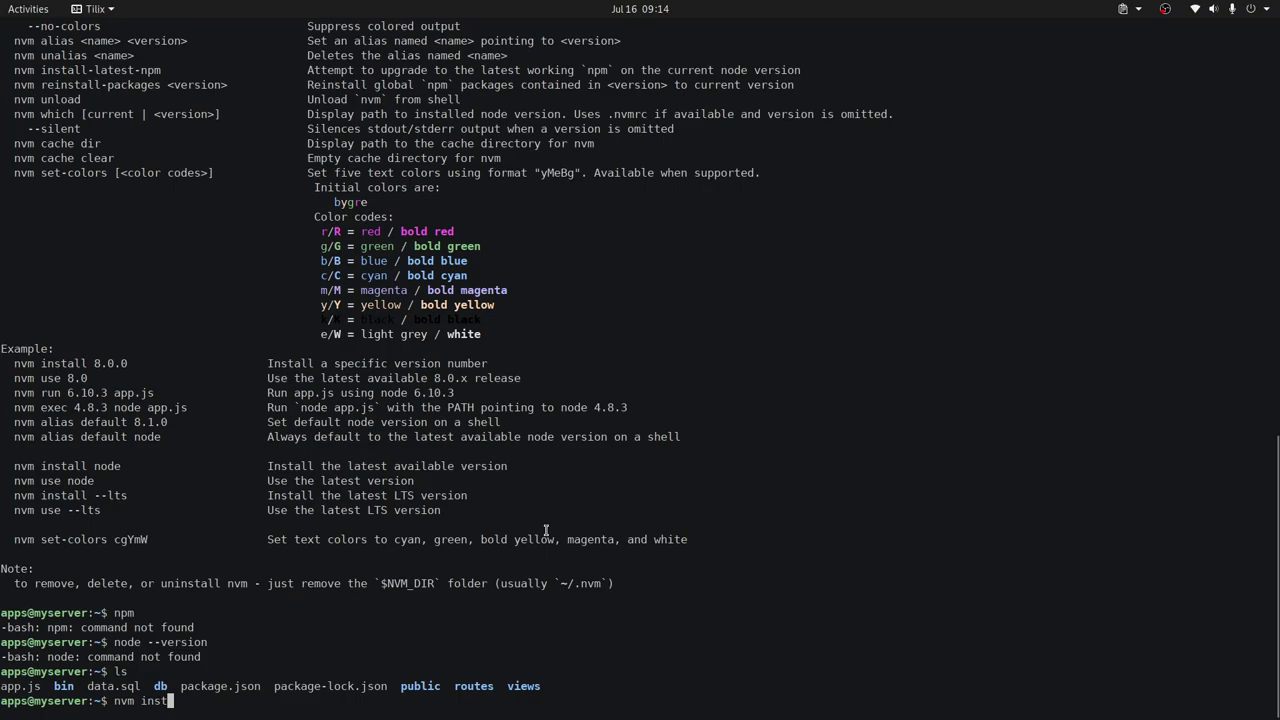
pyautogui.write('all')
pyautogui.hotkey('ctrl', 'shift', 'v')
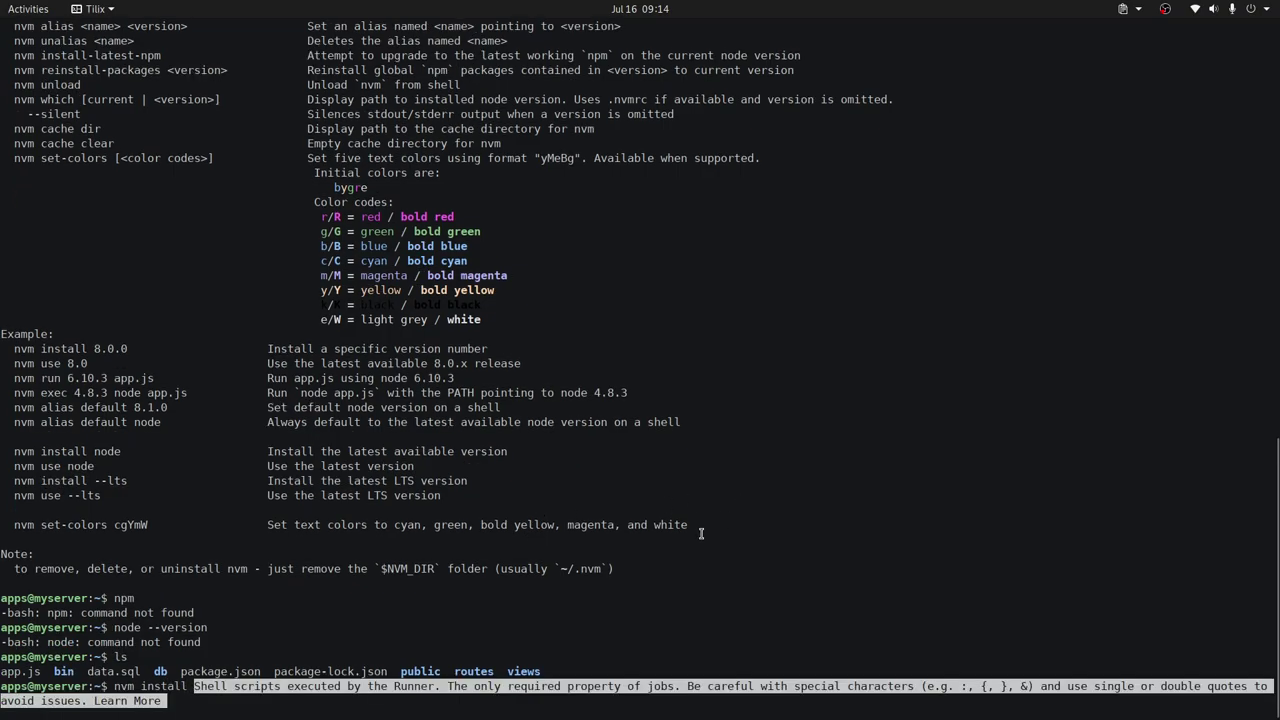
pyautogui.press('BackSpace')
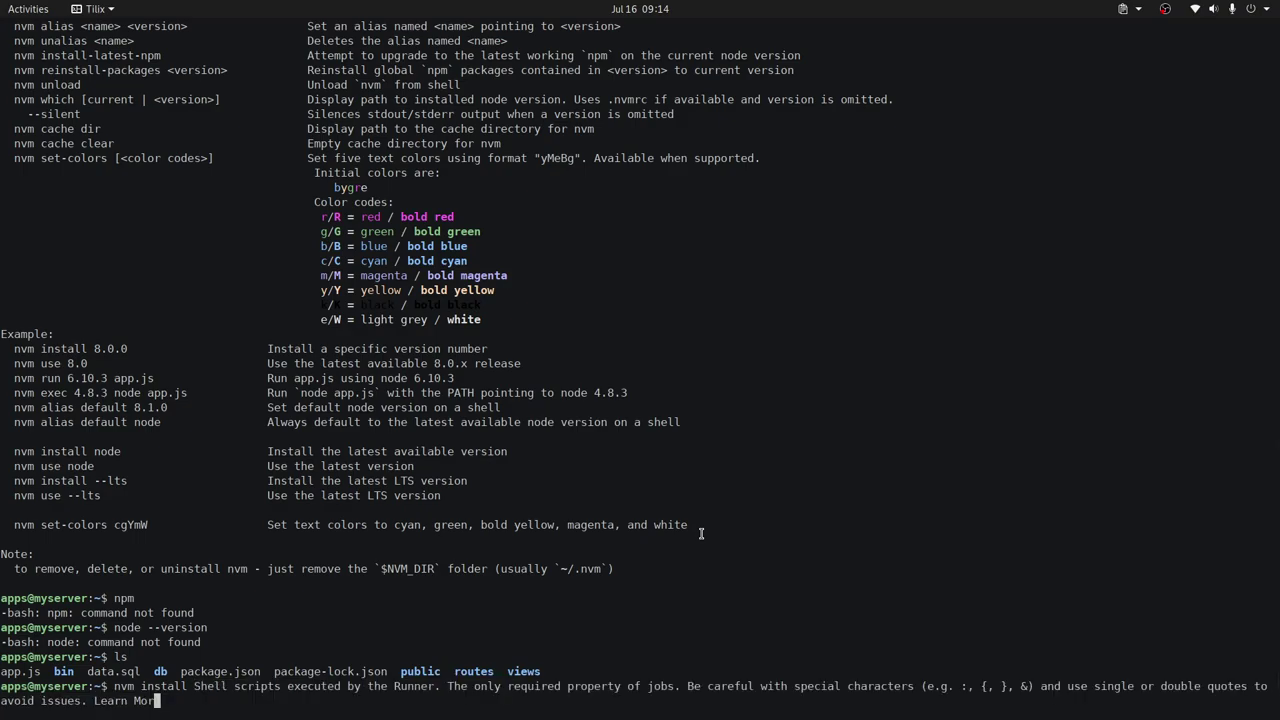
pyautogui.hotkey('ctrl', 'c')
pyautogui.write('nvm i')
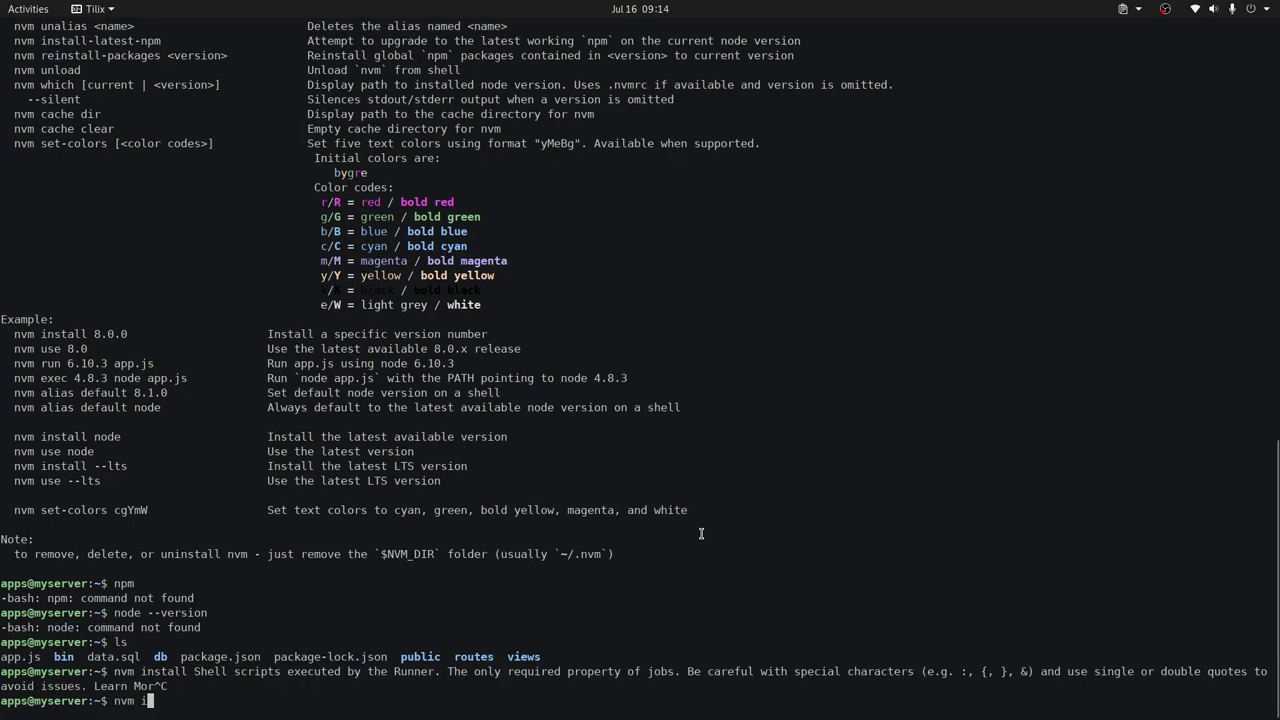
pyautogui.write('nstall')
pyautogui.press('BackSpace')
pyautogui.press('BackSpace')
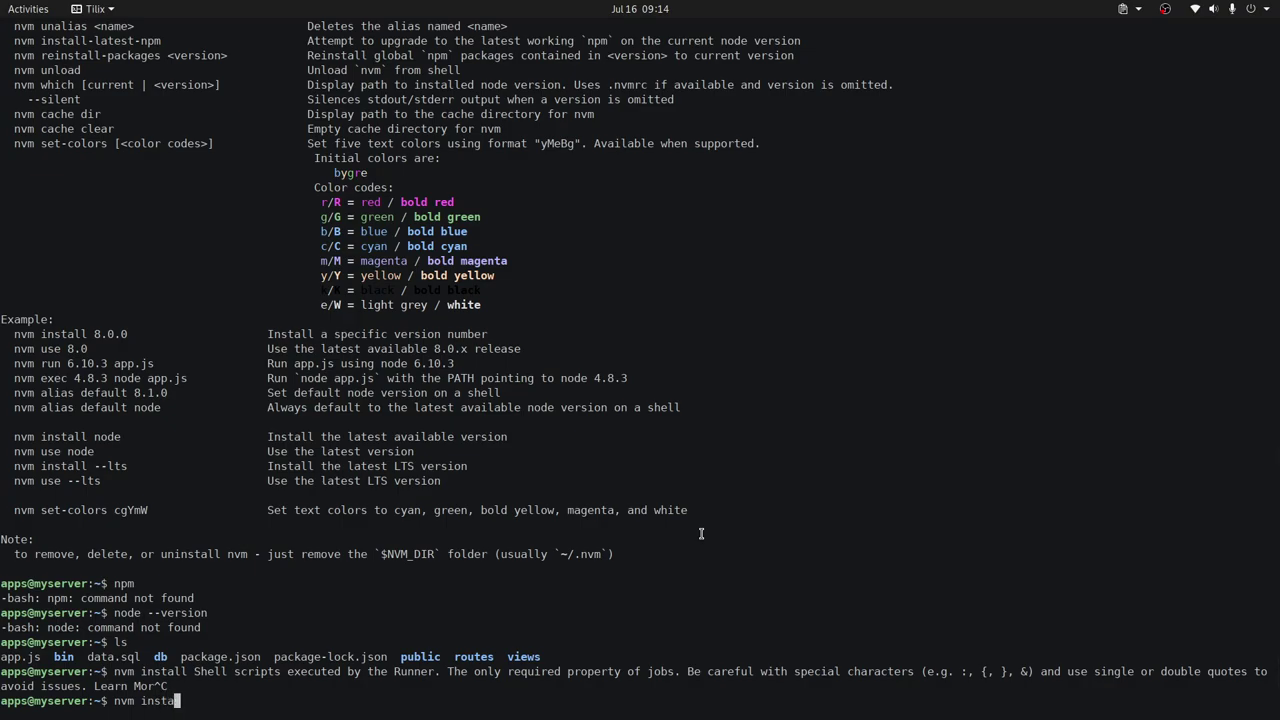
pyautogui.write('ll')
pyautogui.press('Return')
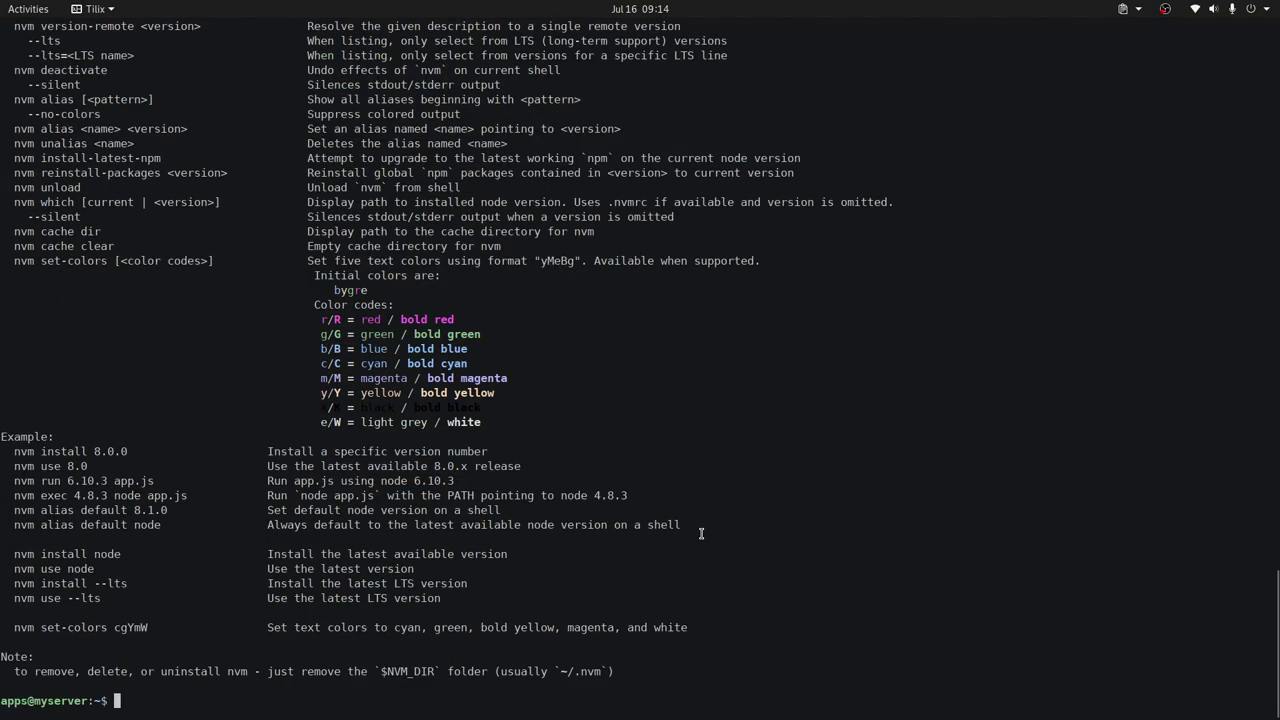
# Install Node.js 20 on the server with nvm install 20.
pyautogui.write('nvm instal 20')
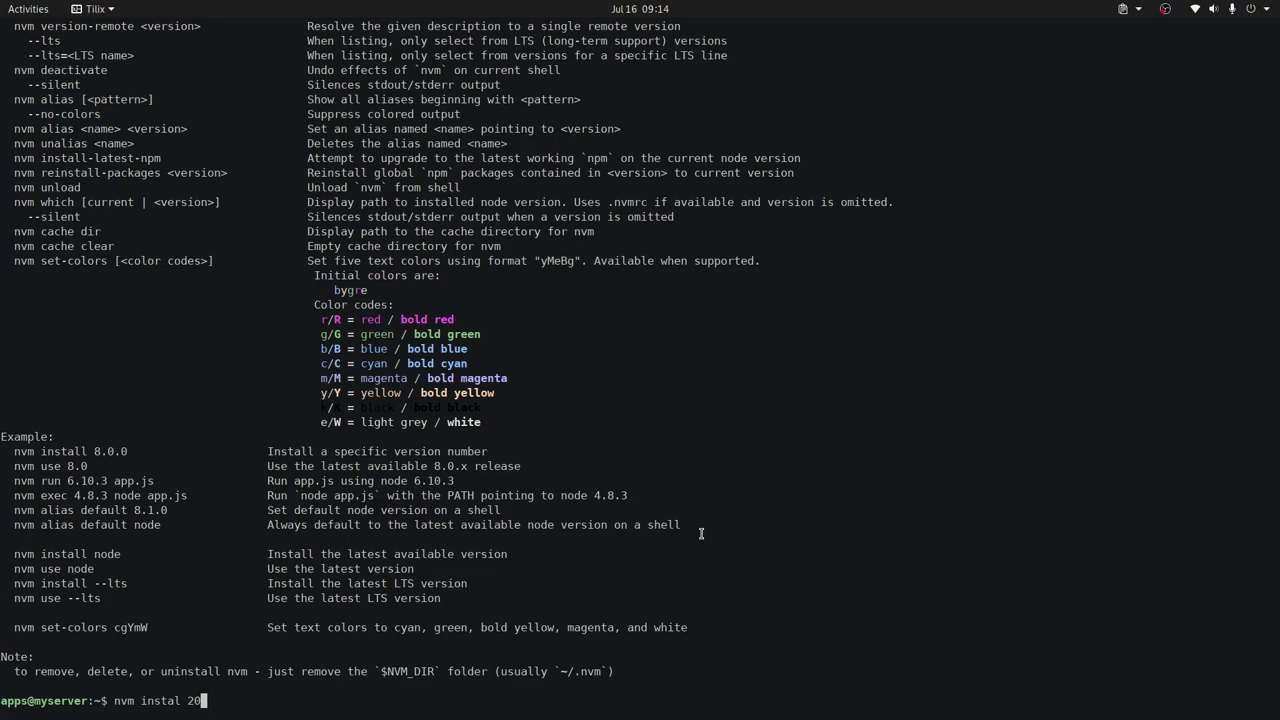
pyautogui.press('Left')
pyautogui.press('Left')
pyautogui.write('l')
pyautogui.press('Left')
pyautogui.press('BackSpace')
pyautogui.press('space')
pyautogui.press('Return')
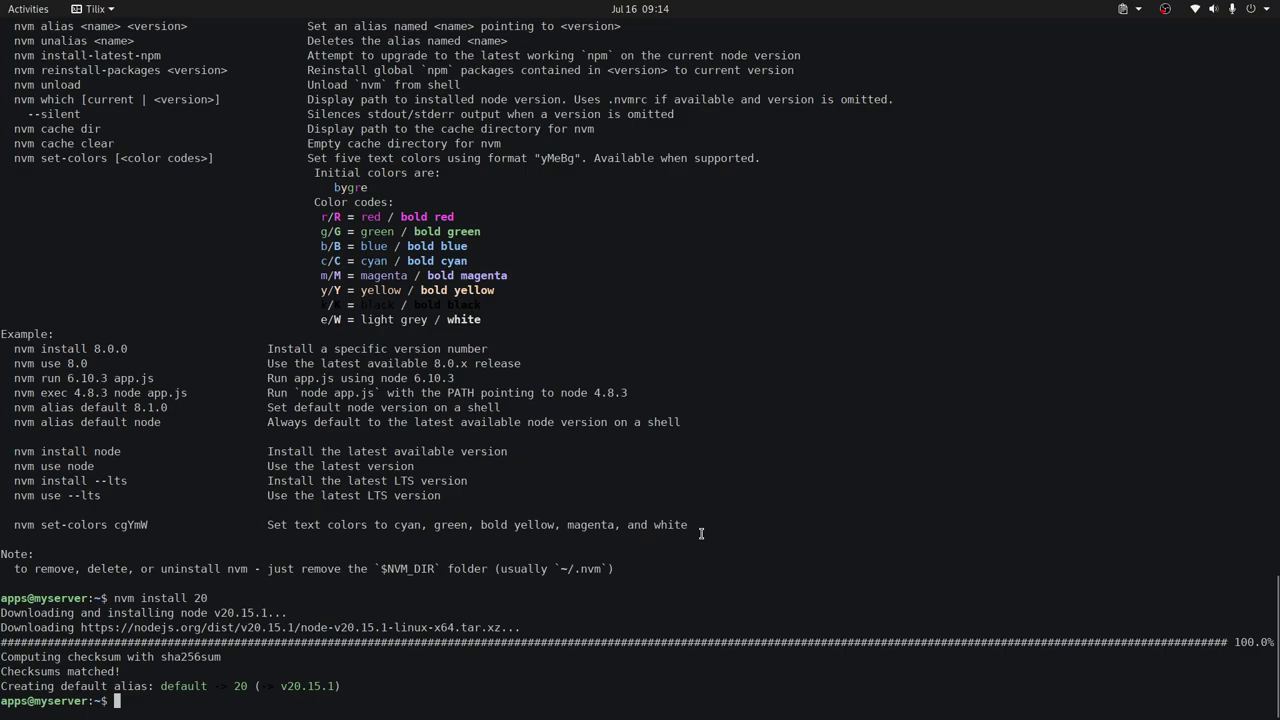
# List the .nvm/ folder and start node to confirm v20.15.1 runs, then exit it.
pyautogui.write('ls .vm')
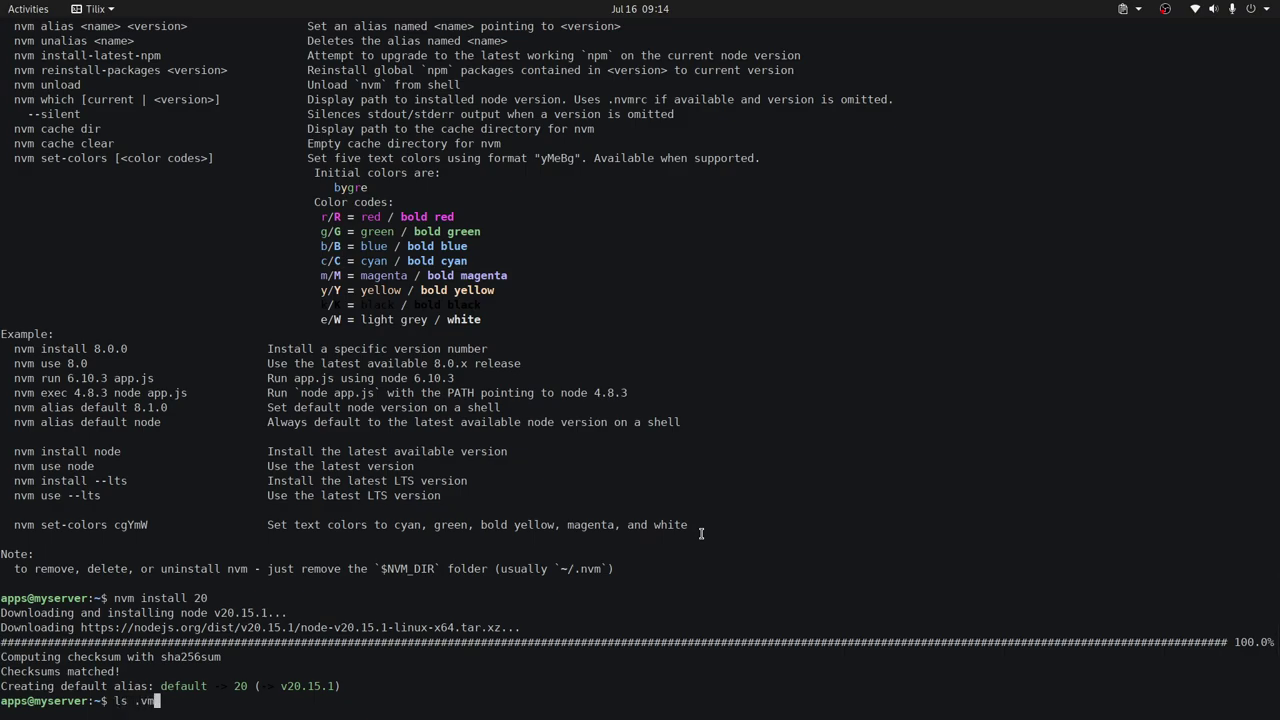
pyautogui.press('BackSpace')
pyautogui.press('BackSpace')
pyautogui.write('nvm/')
pyautogui.press('Return')
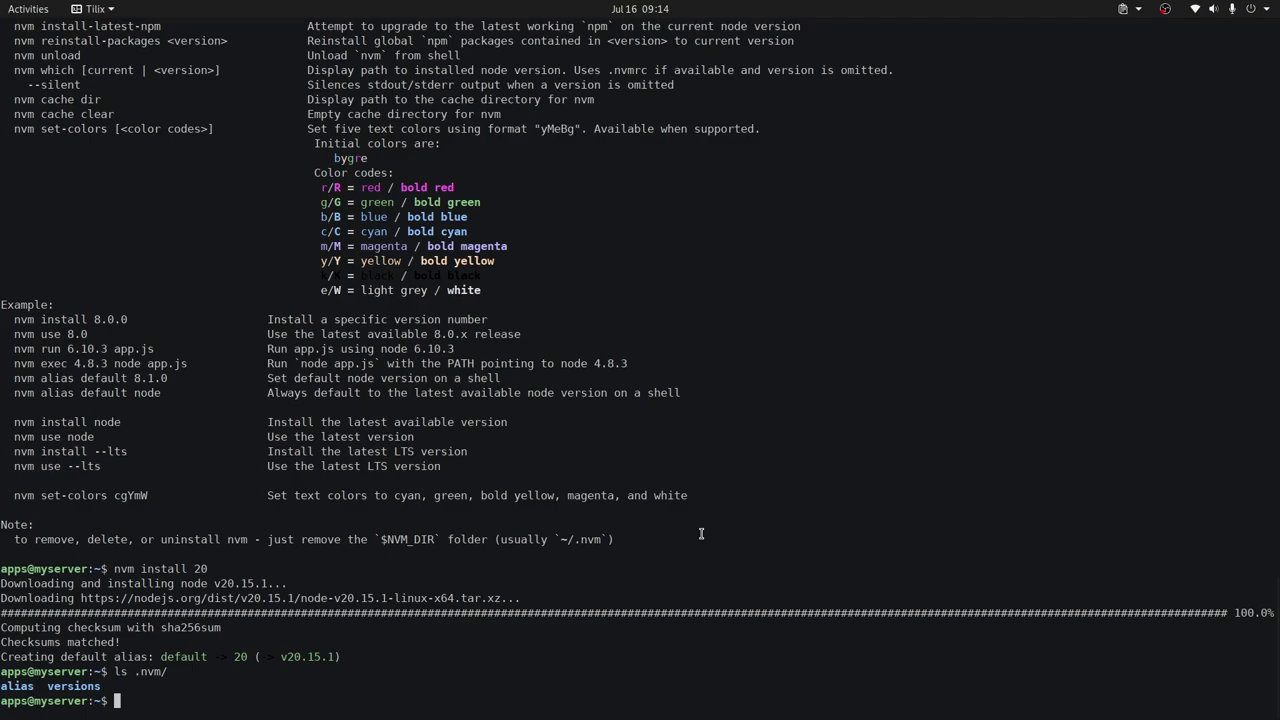
pyautogui.write('node')
pyautogui.press('Return')
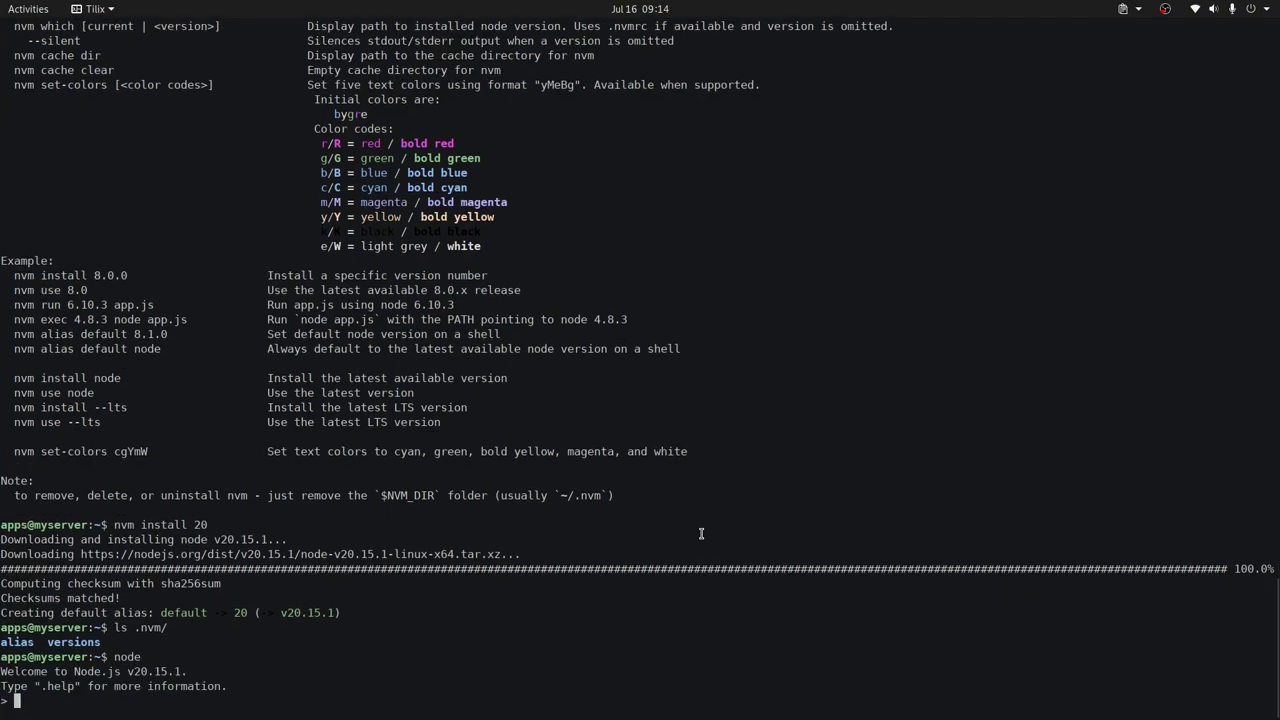
pyautogui.hotkey('ctrl', 'c')
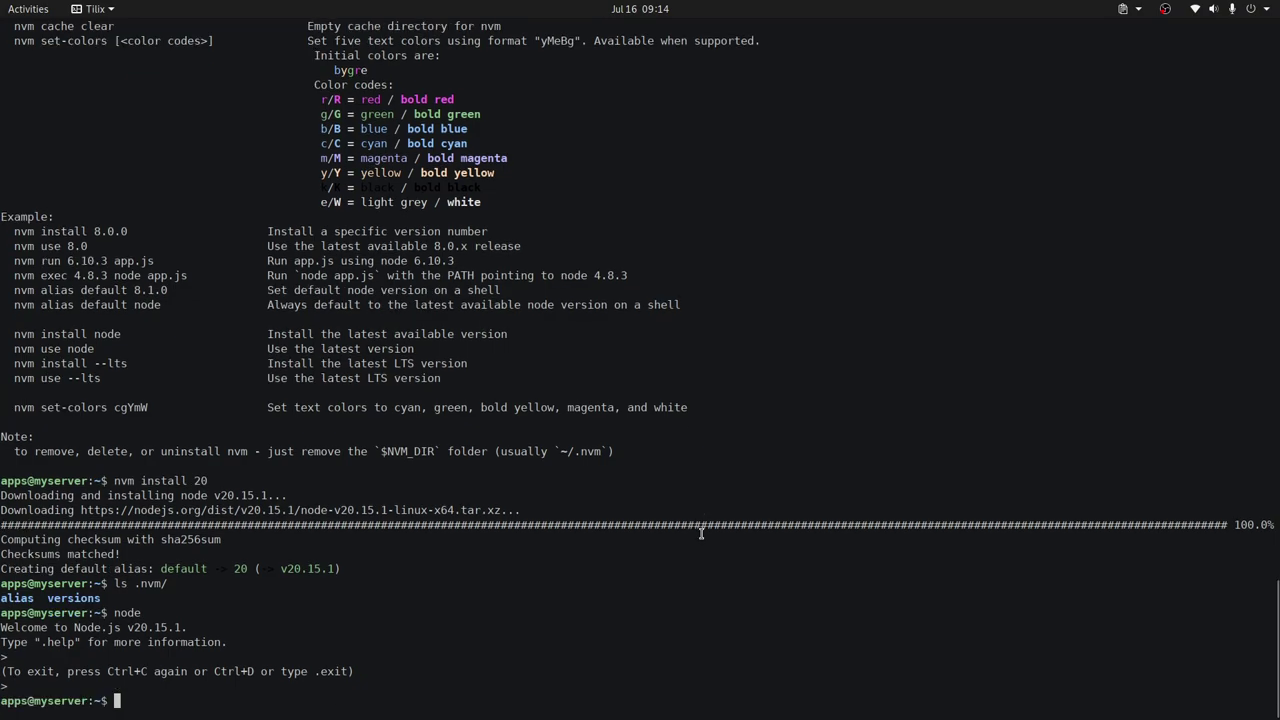
pyautogui.hotkey('alt', 'Tab')
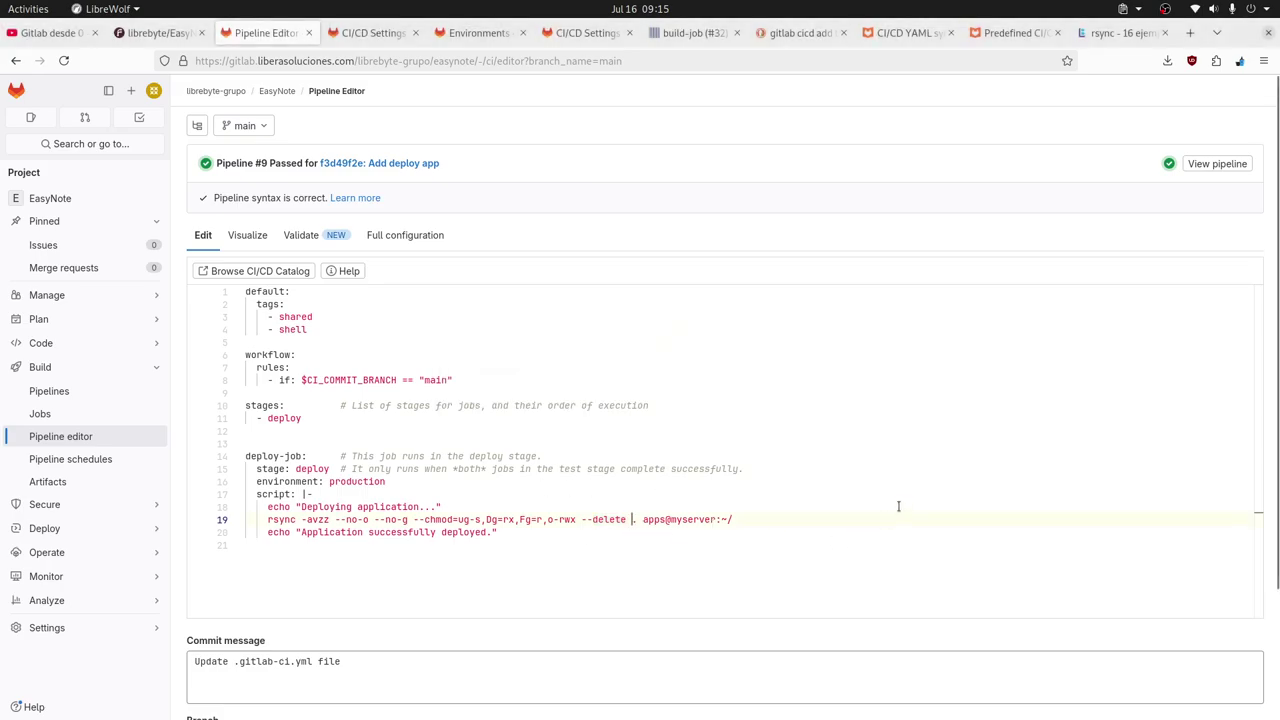
# Add --filter=". syncfilter" after --delete in the rsync command on line 19.
pyautogui.write('--')
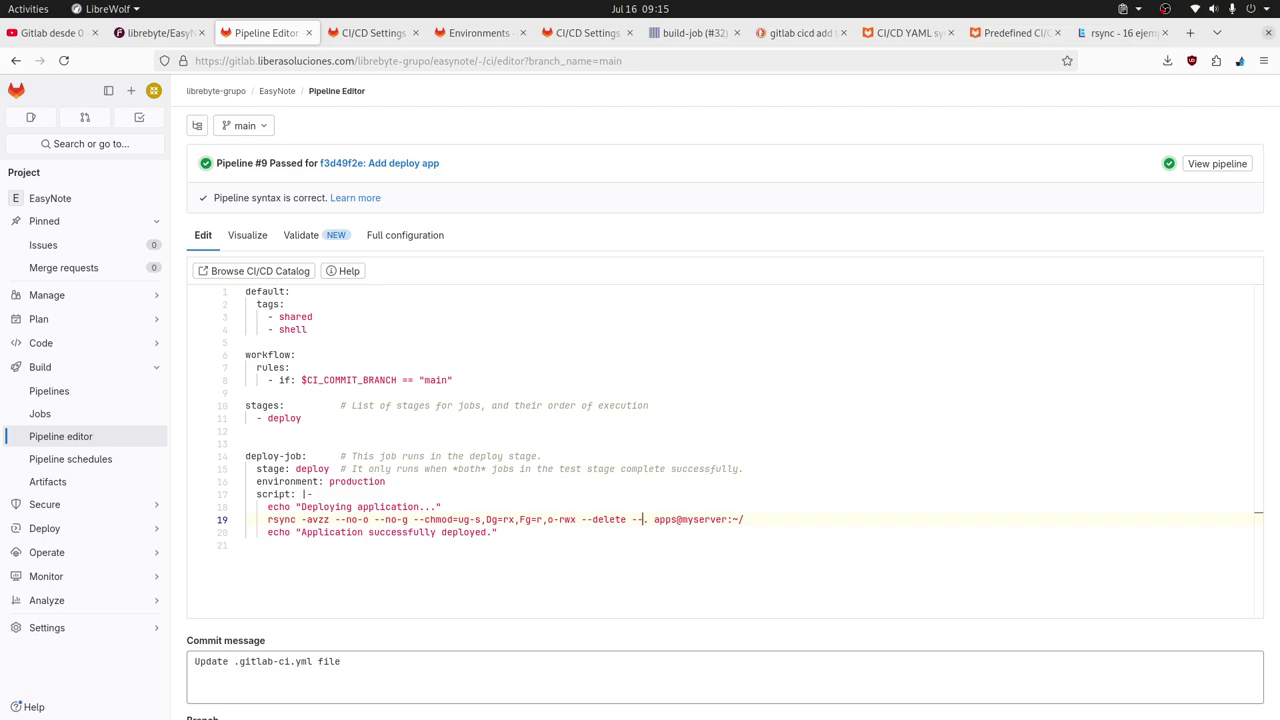
pyautogui.write('filter')
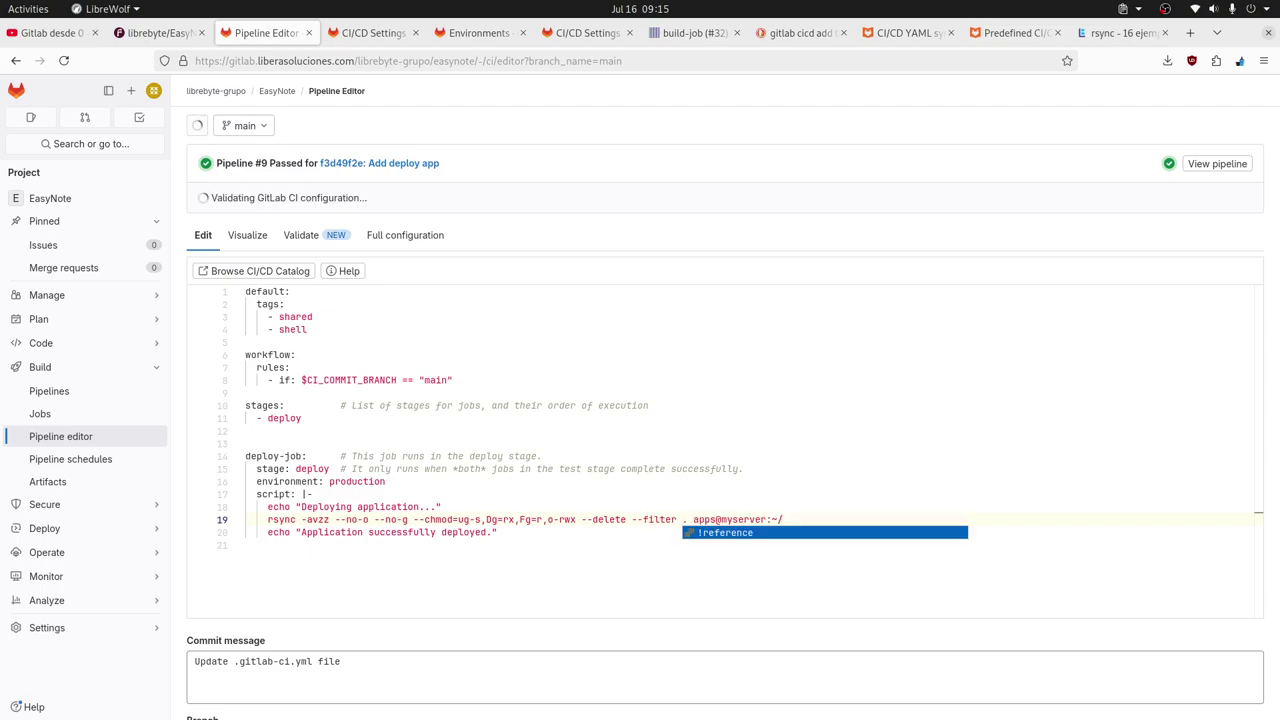
pyautogui.press('BackSpace')
pyautogui.press('BackSpace')
pyautogui.press('BackSpace')
pyautogui.press('BackSpace')
pyautogui.press('BackSpace')
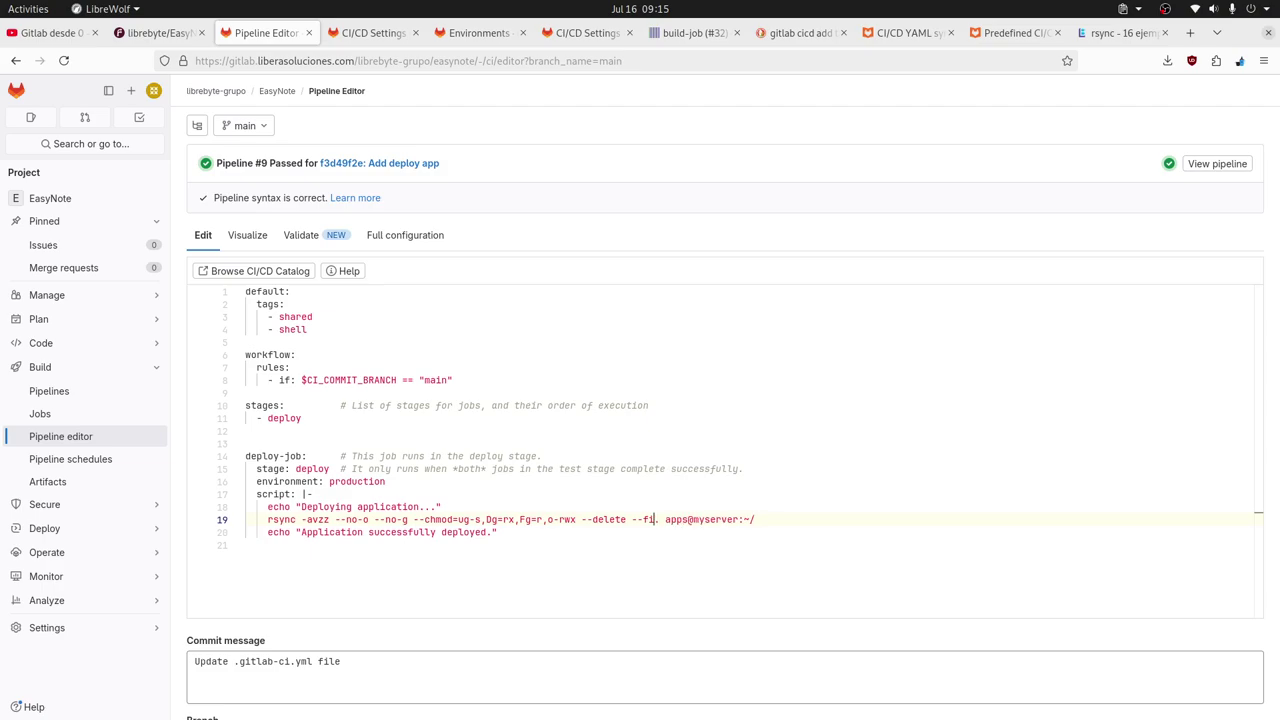
pyautogui.press('BackSpace')
pyautogui.press('BackSpace')
pyautogui.press('BackSpace')
pyautogui.press('BackSpace')
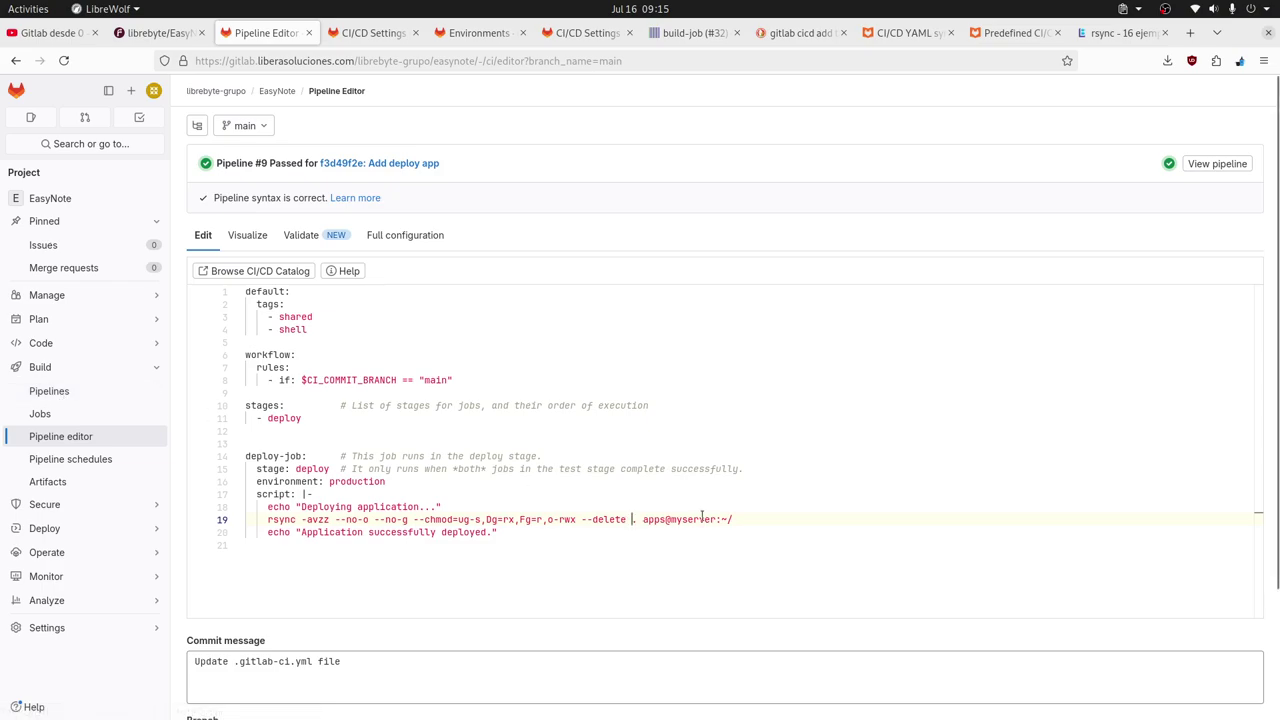
pyautogui.write('--filter')
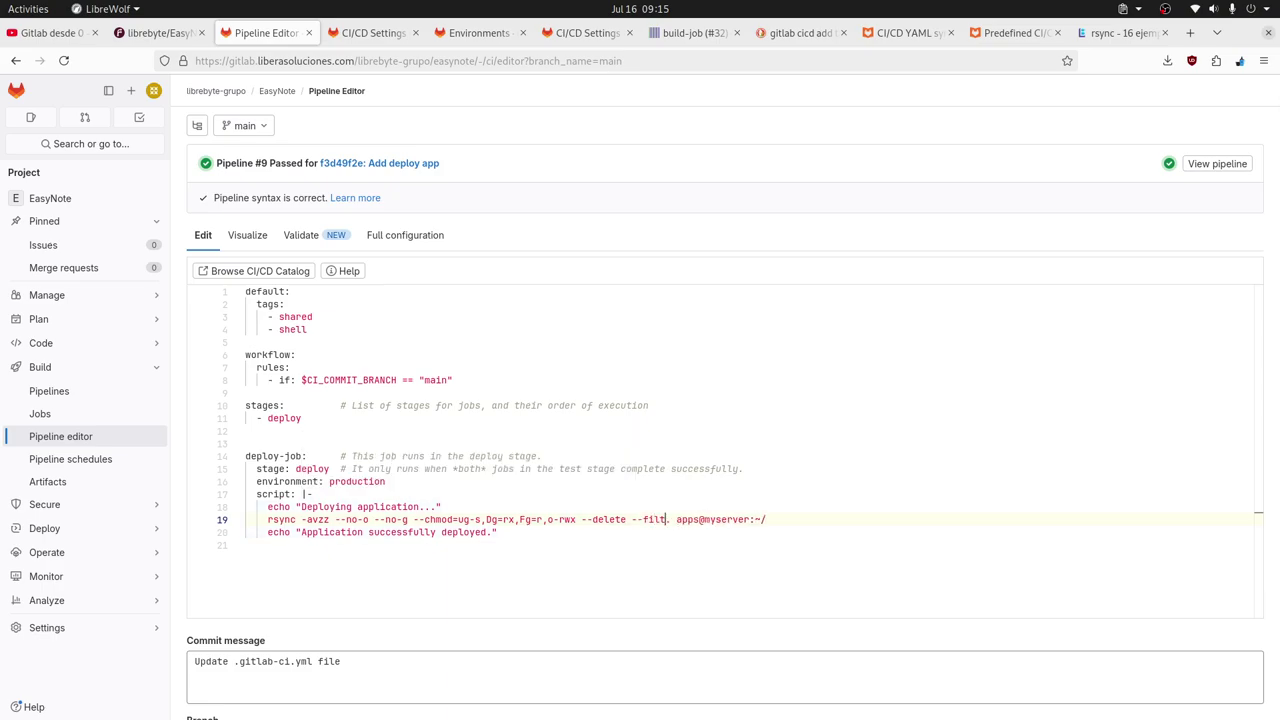
pyautogui.write('=""')
pyautogui.press('Left')
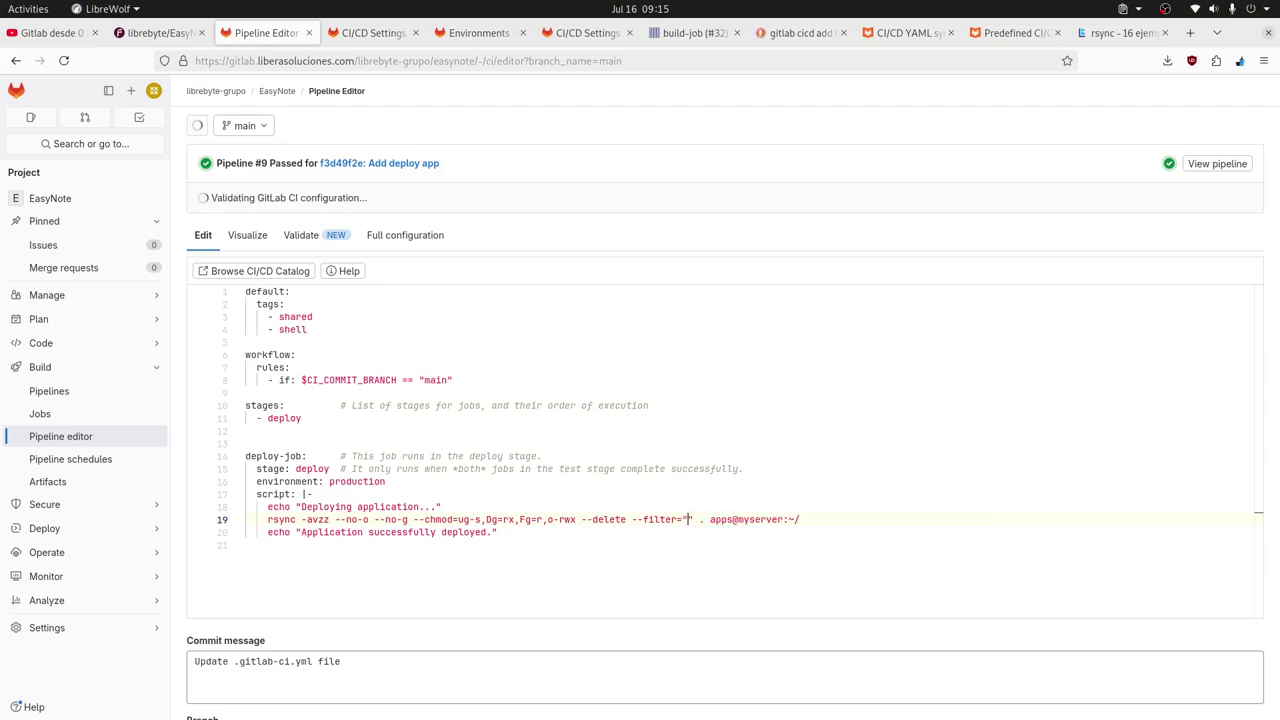
pyautogui.write('. sync')
pyautogui.press('BackSpace')
pyautogui.write('filter')
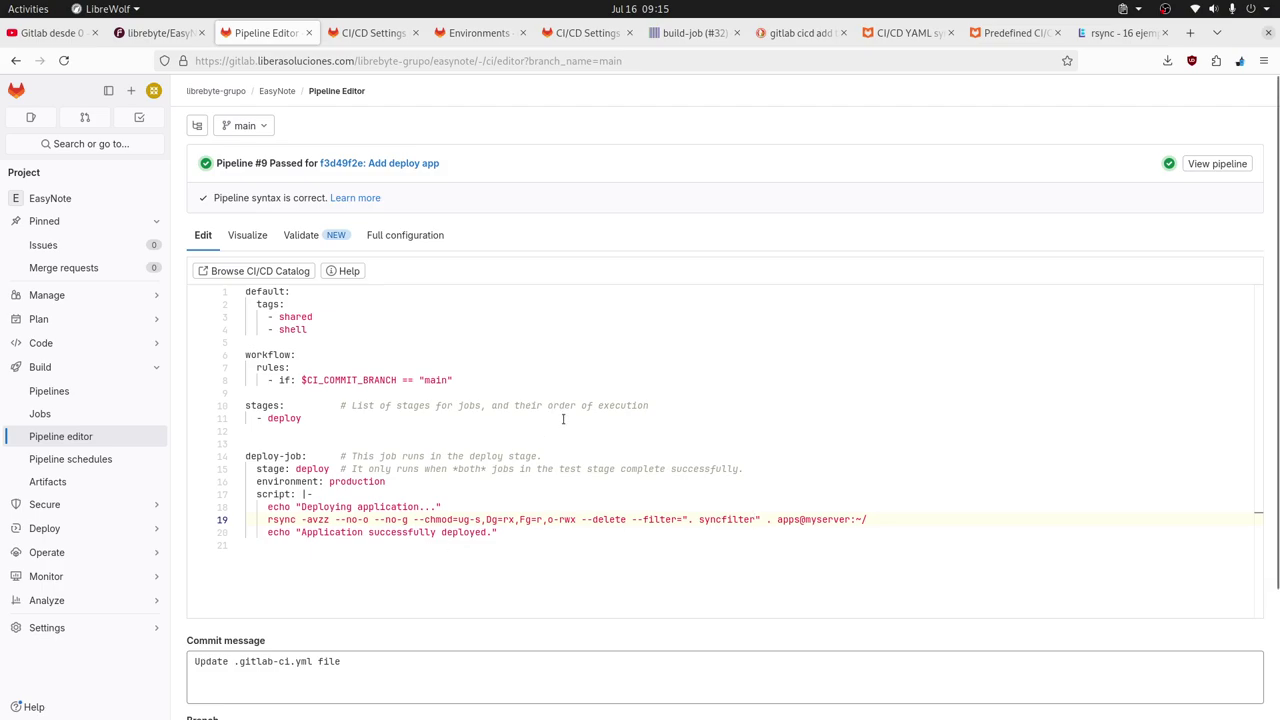
# Commit the change to main with the message 'Add filter option to deploy'.
pyautogui.tripleClick(397, 690)
pyautogui.write('Add ')
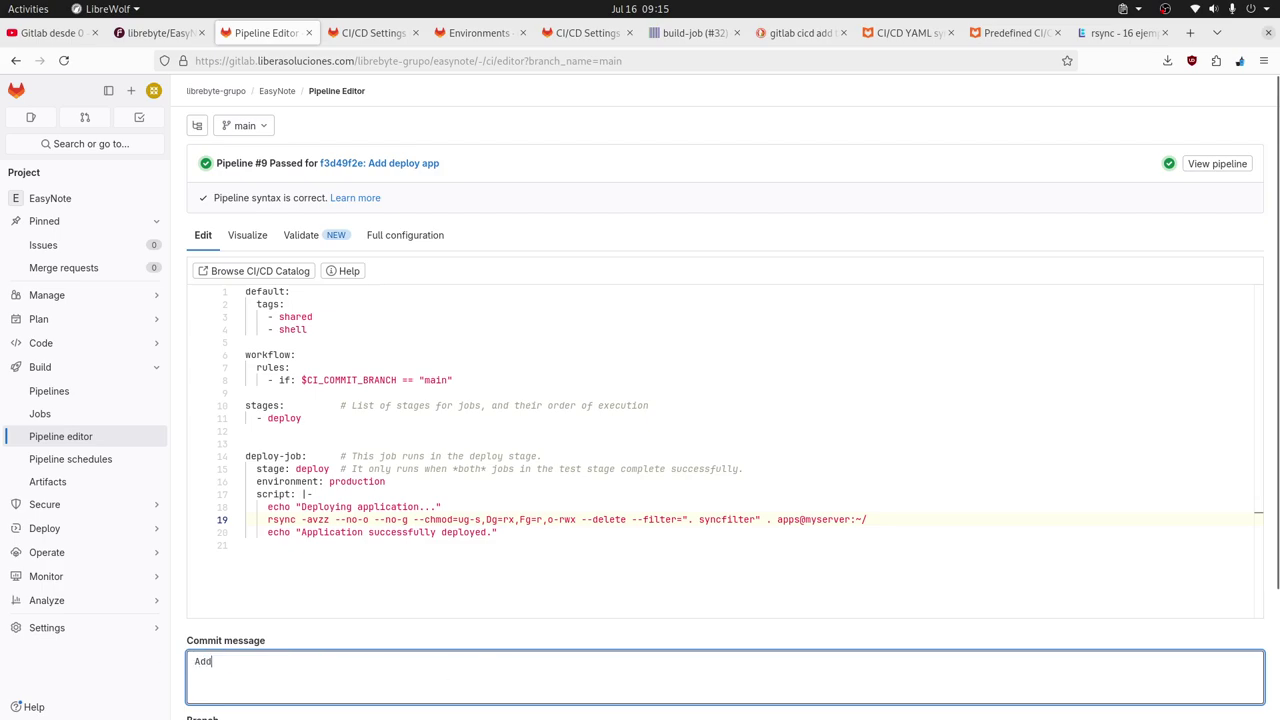
pyautogui.write('filter ign')
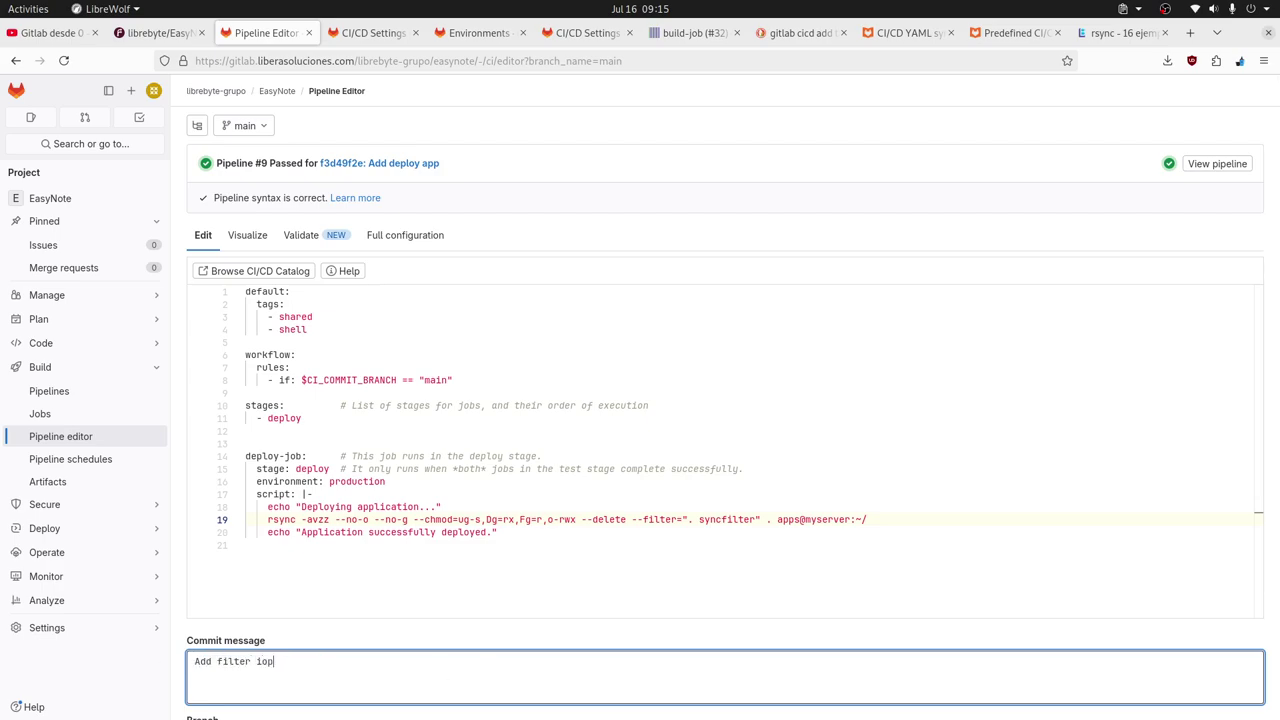
pyautogui.press('BackSpace')
pyautogui.press('BackSpace')
pyautogui.write('option tio')
pyautogui.press('BackSpace')
pyautogui.press('BackSpace')
pyautogui.write('o resy')
pyautogui.press('BackSpace')
pyautogui.press('BackSpace')
pyautogui.press('BackSpace')
pyautogui.write('sync')
pyautogui.press('BackSpace')
pyautogui.press('BackSpace')
pyautogui.press('BackSpace')
pyautogui.press('BackSpace')
pyautogui.press('BackSpace')
pyautogui.write('deploy')
pyautogui.scroll(-3, 491, 630)
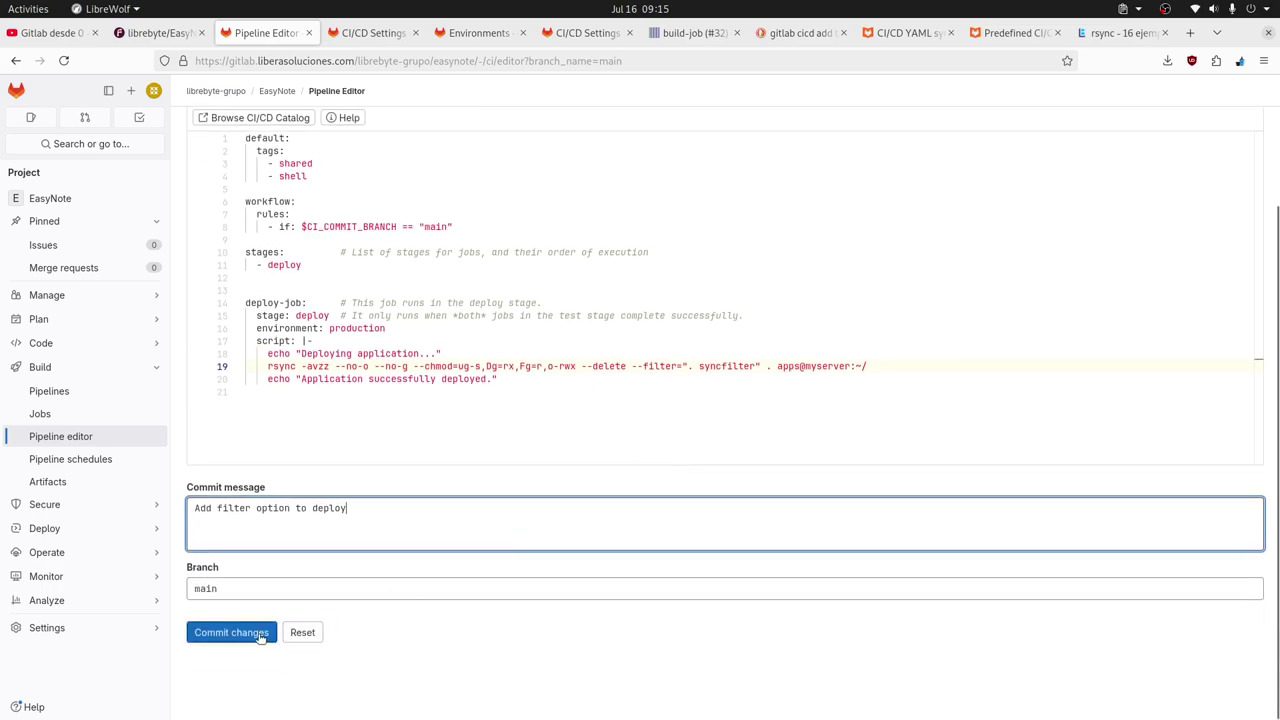
pyautogui.click(260, 636)
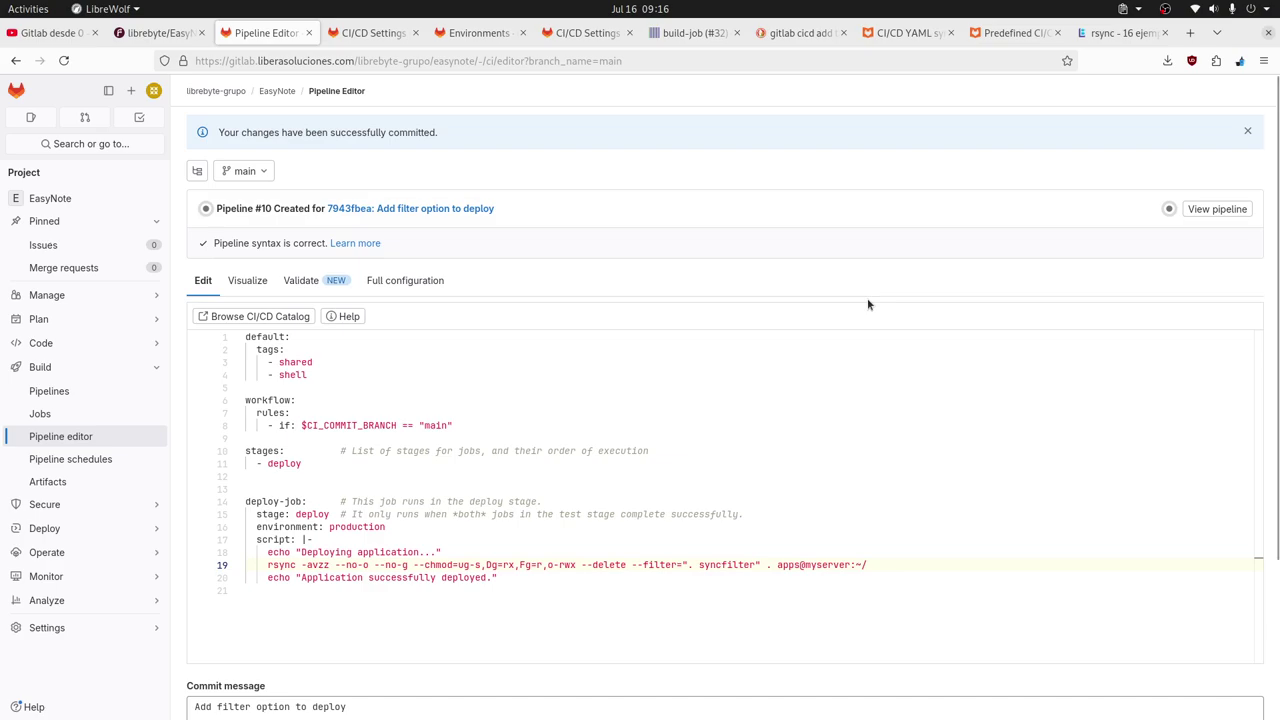
pyautogui.click(1169, 210)
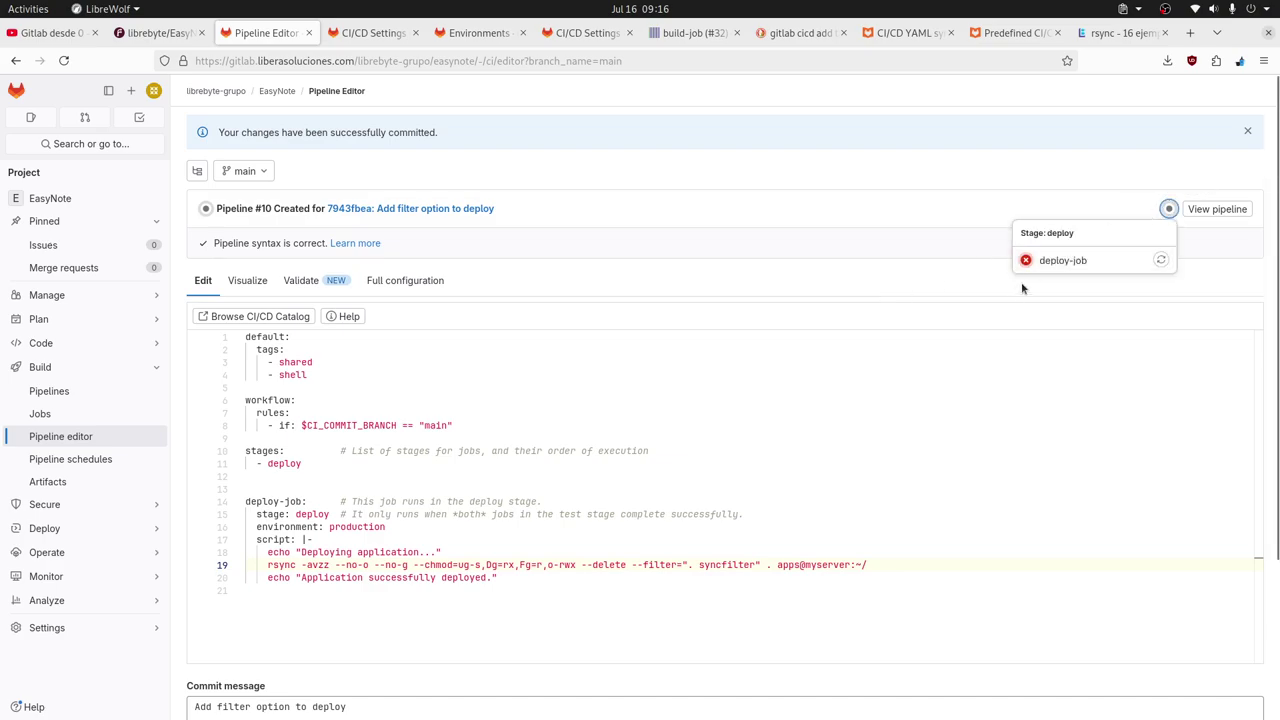
pyautogui.click(1057, 261)
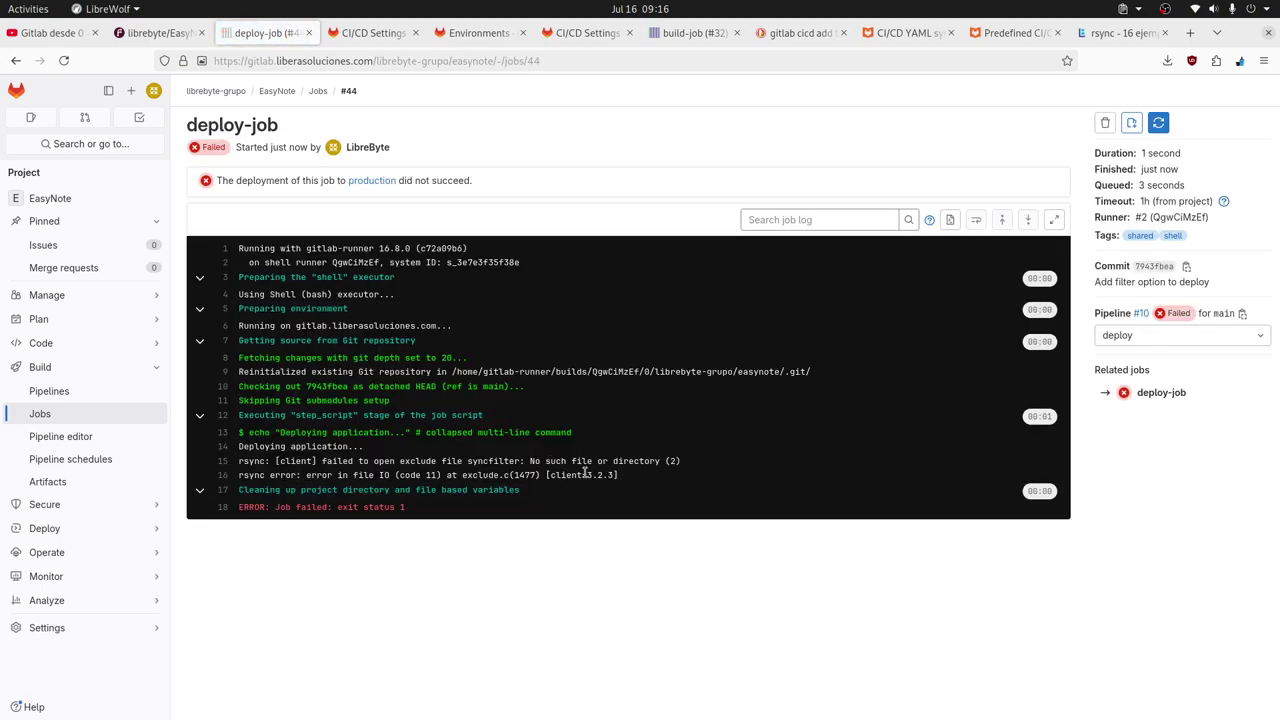
pyautogui.doubleClick(500, 462)
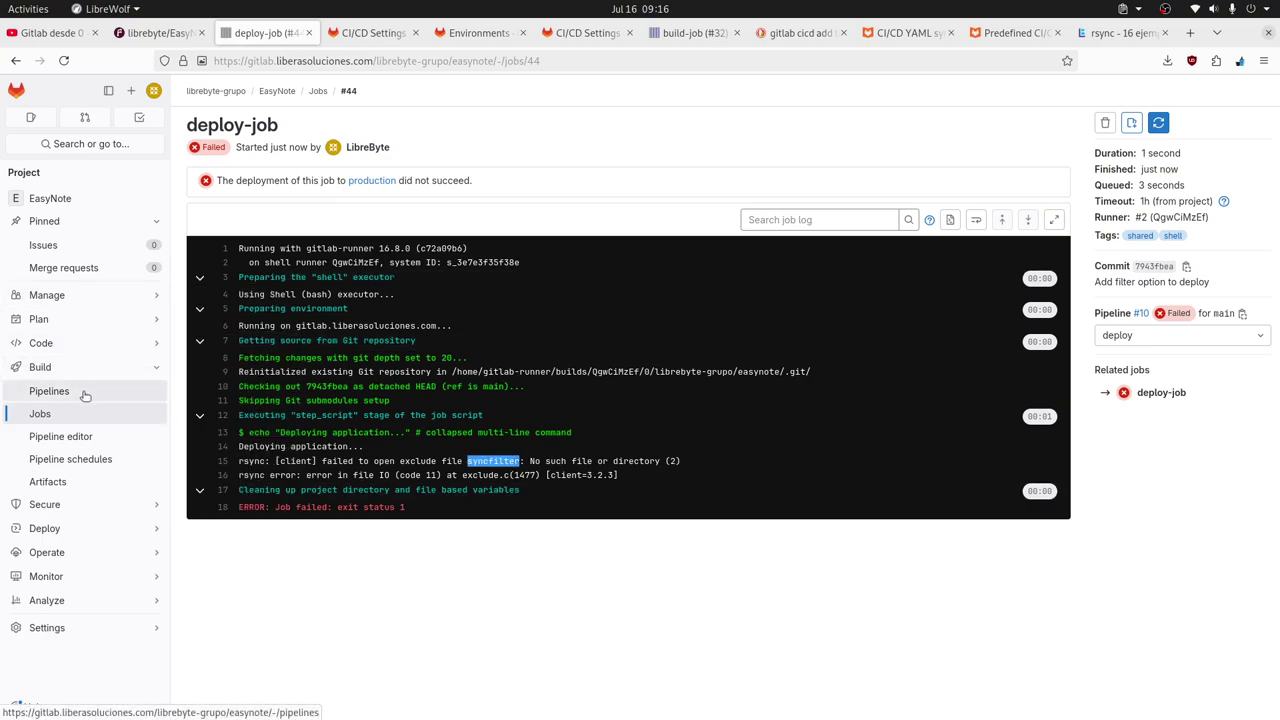
pyautogui.click(100, 437)
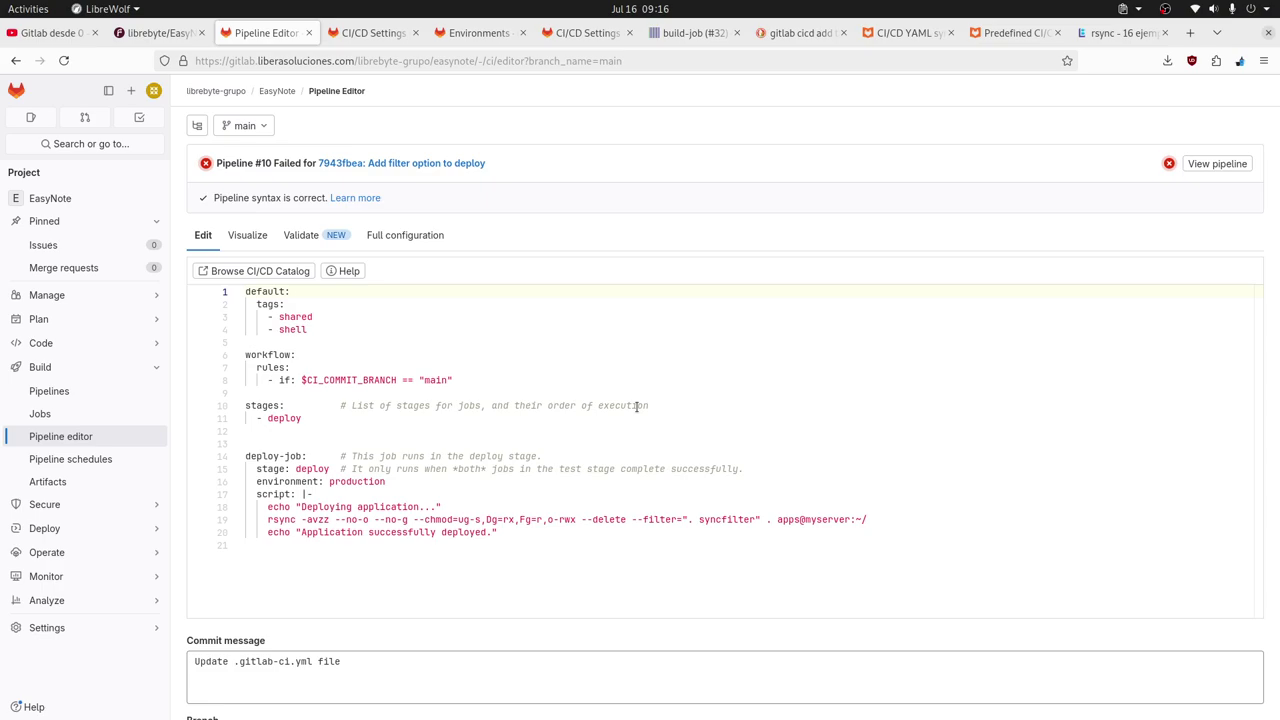
# Point the rsync filter at .syncfilter by adding a dot on line 19.
pyautogui.click(700, 519)
pyautogui.write('.')
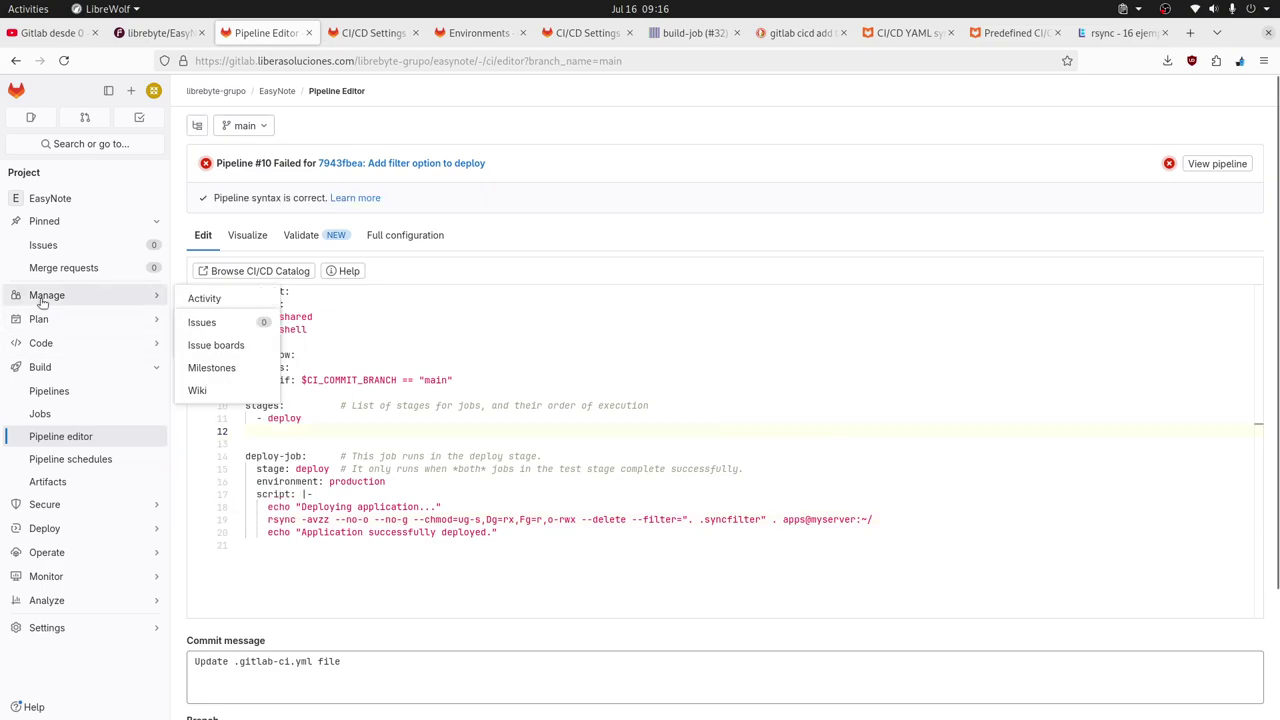
pyautogui.moveTo(69, 346)
pyautogui.middleClick(228, 370)
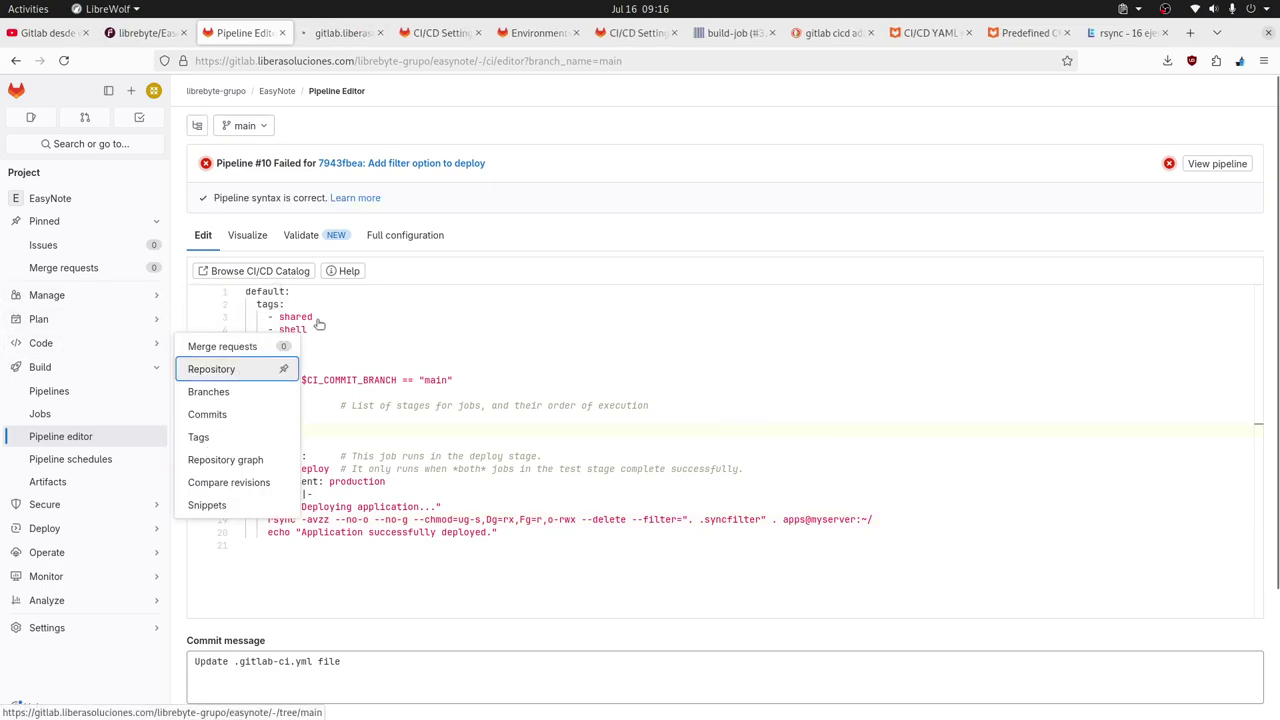
pyautogui.click(330, 36)
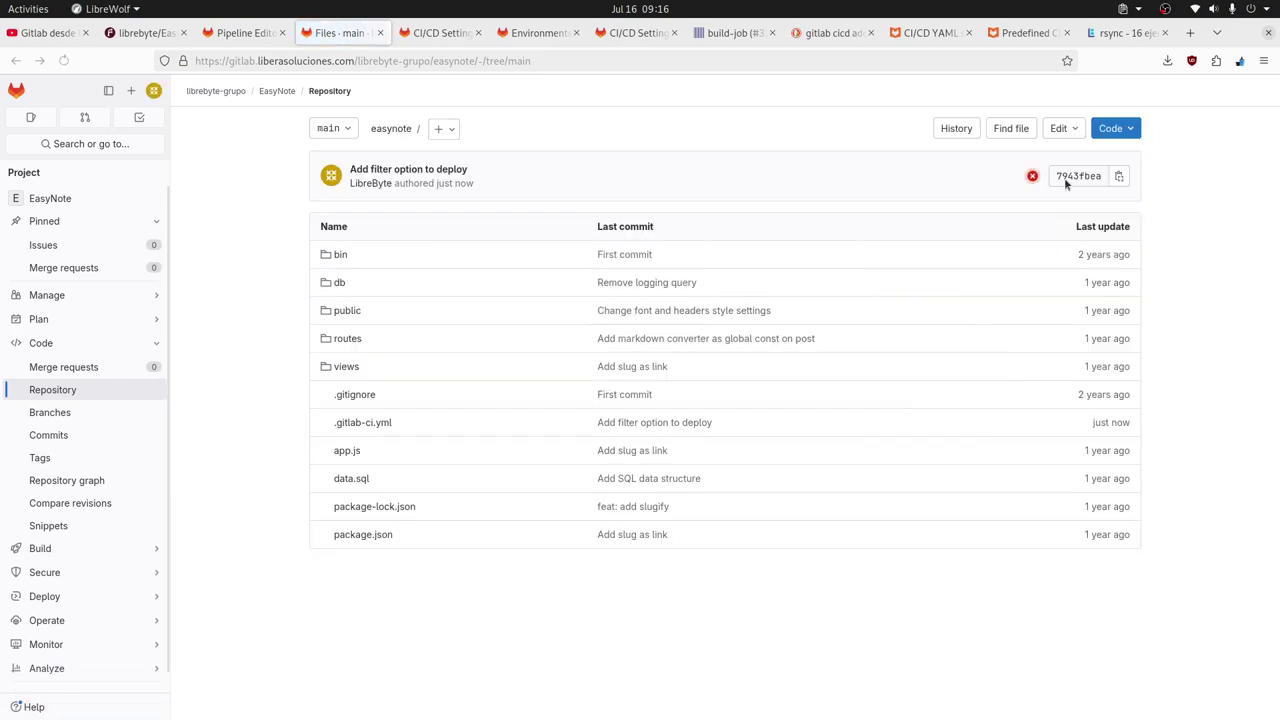
# Create a new .syncfilter file excluding .nvm/, .git and .gitlab-ci.yml, and commit it.
pyautogui.click(441, 129)
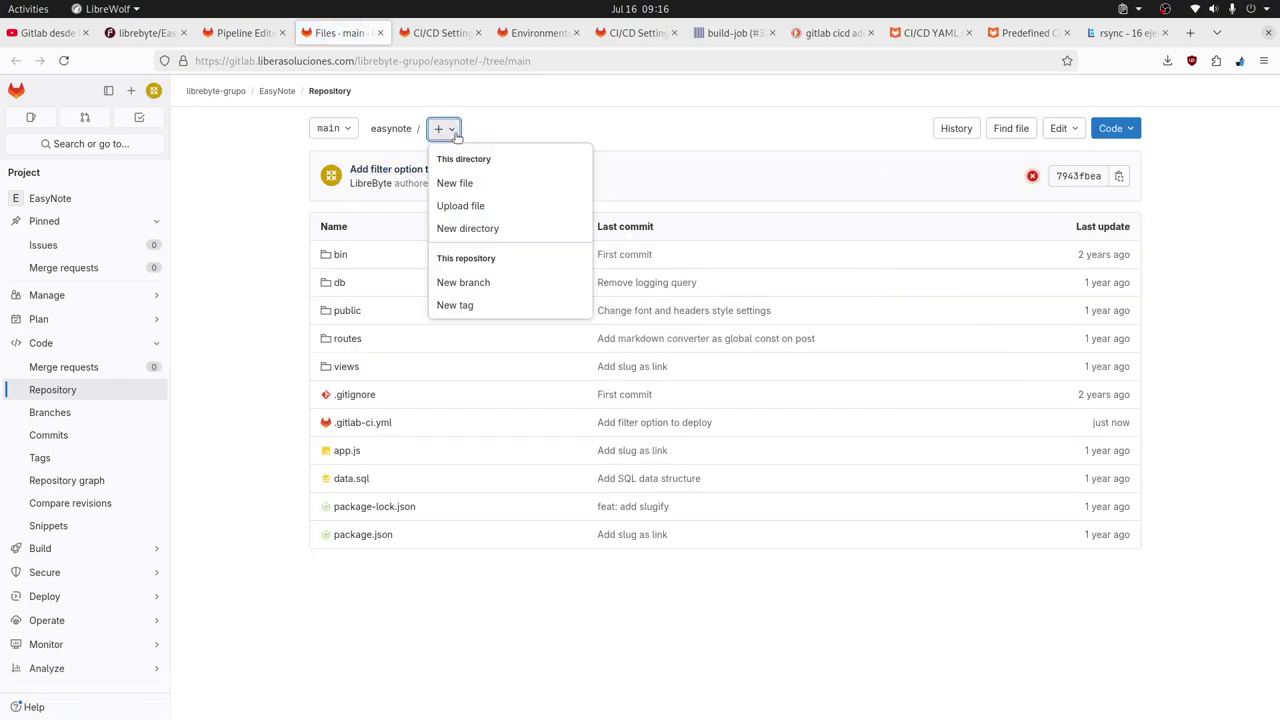
pyautogui.click(451, 183)
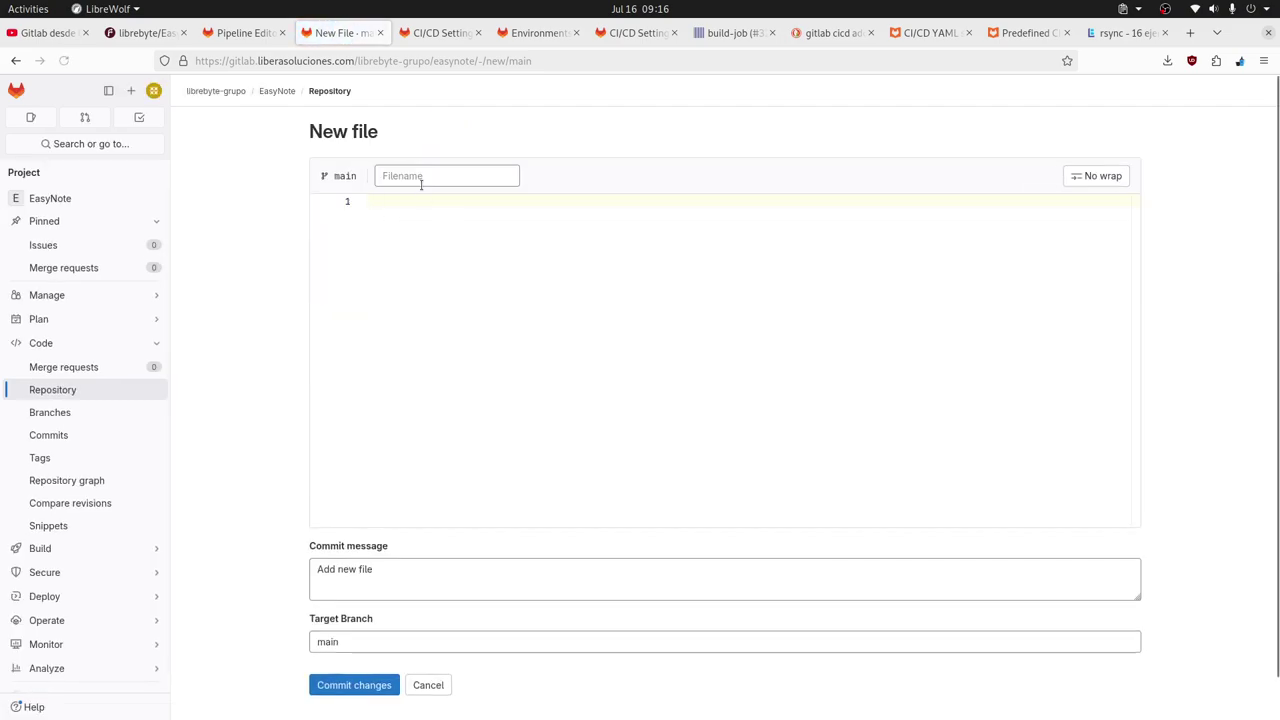
pyautogui.click(421, 181)
pyautogui.write('.sync')
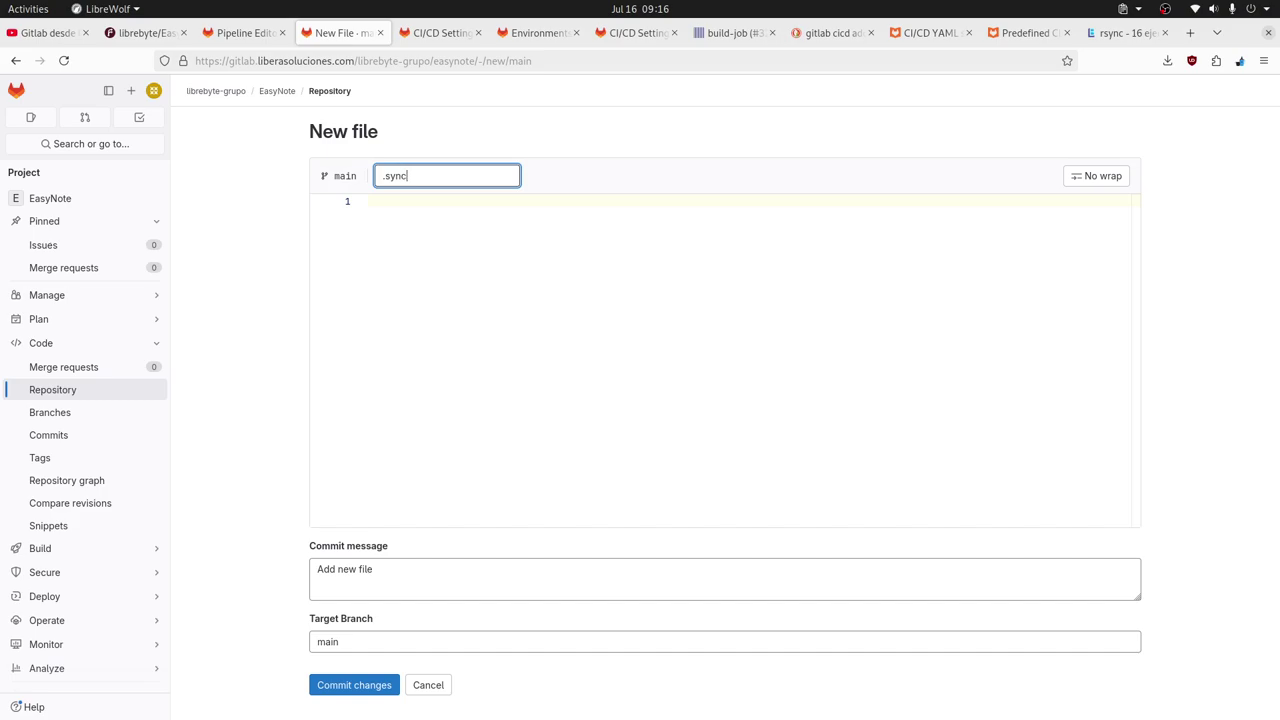
pyautogui.write('filter')
pyautogui.click(433, 239)
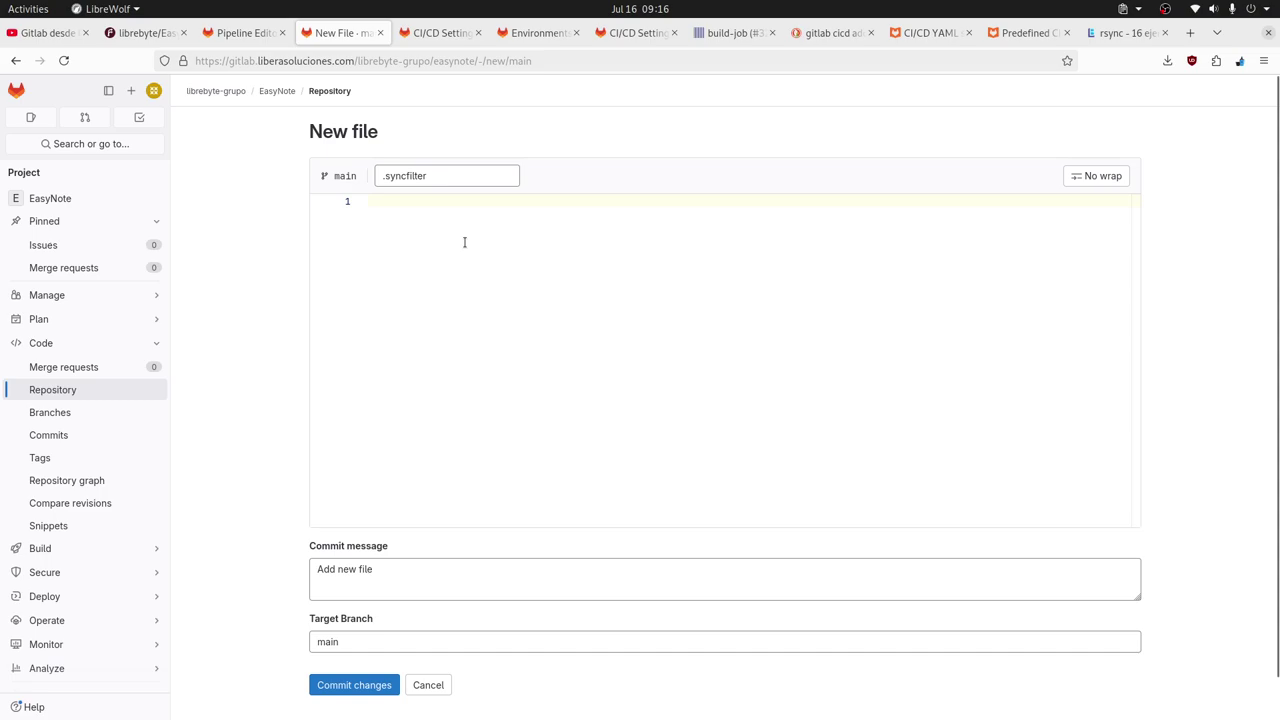
pyautogui.write('- ')
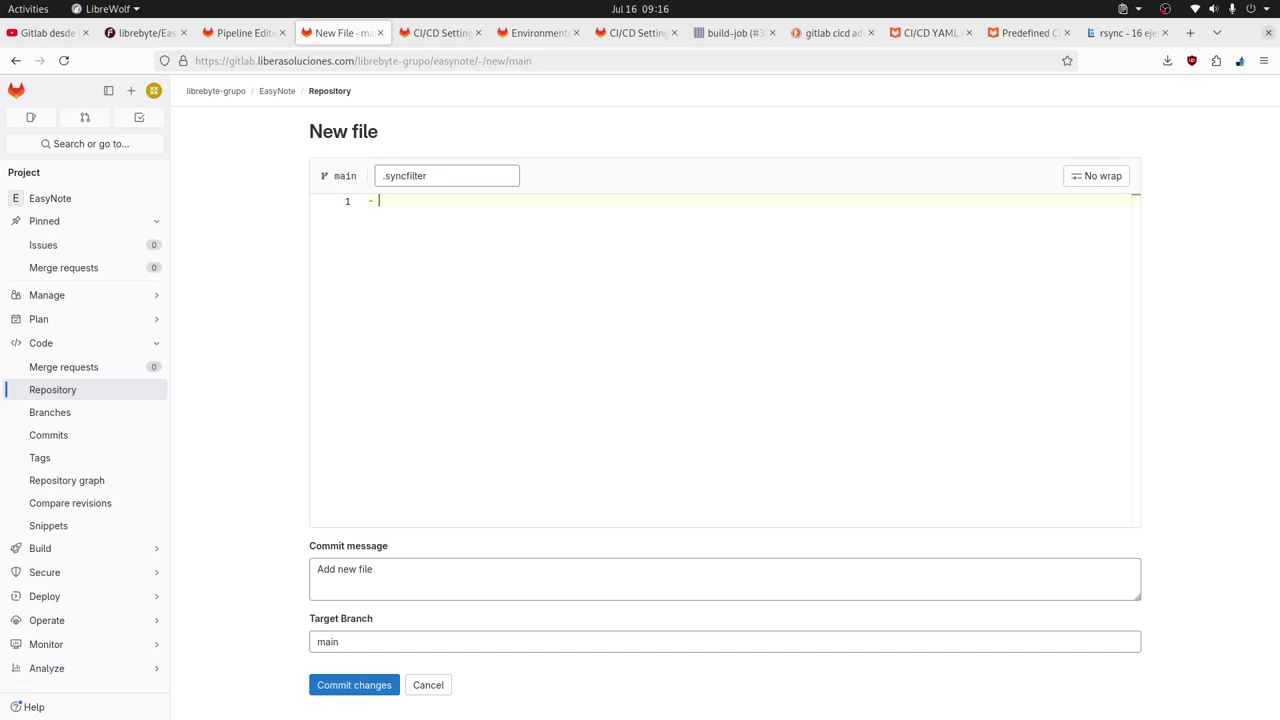
pyautogui.write('.nvm ')
pyautogui.write('- .git')
pyautogui.write('.gitla')
pyautogui.write('b-c')
pyautogui.write('i.yml')
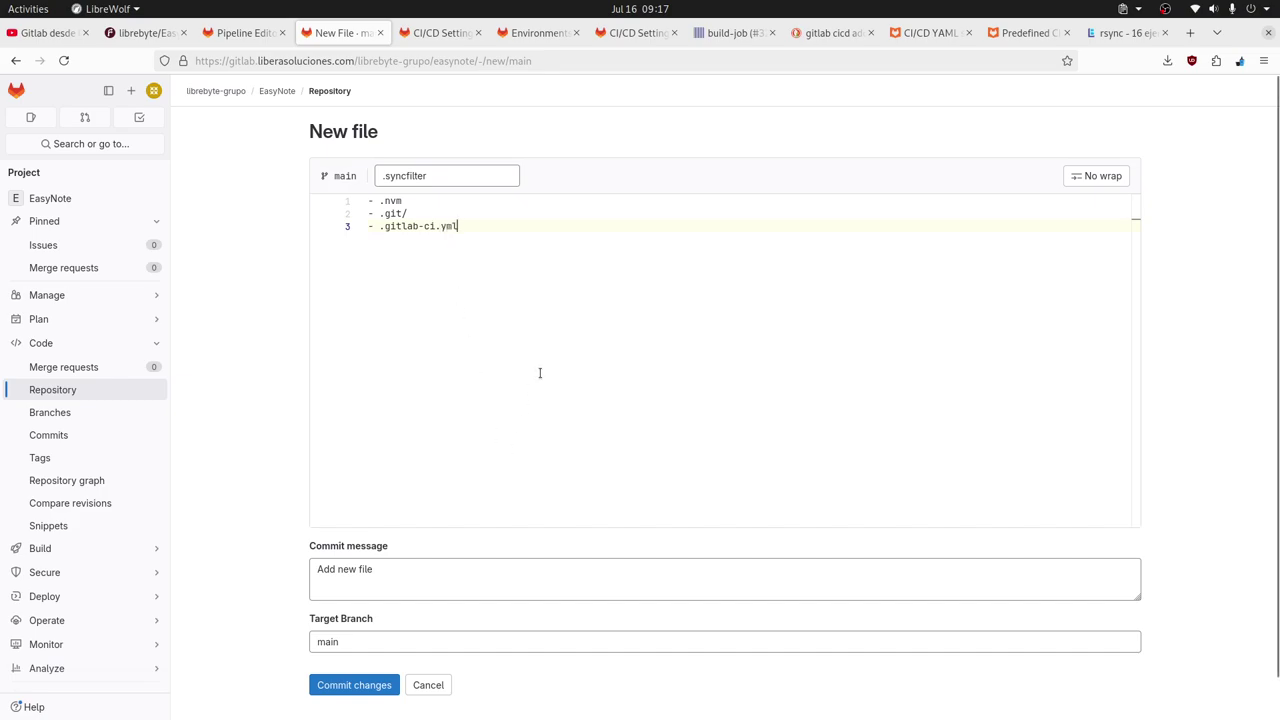
pyautogui.click(429, 201)
pyautogui.write('/')
pyautogui.click(452, 226)
pyautogui.click(370, 688)
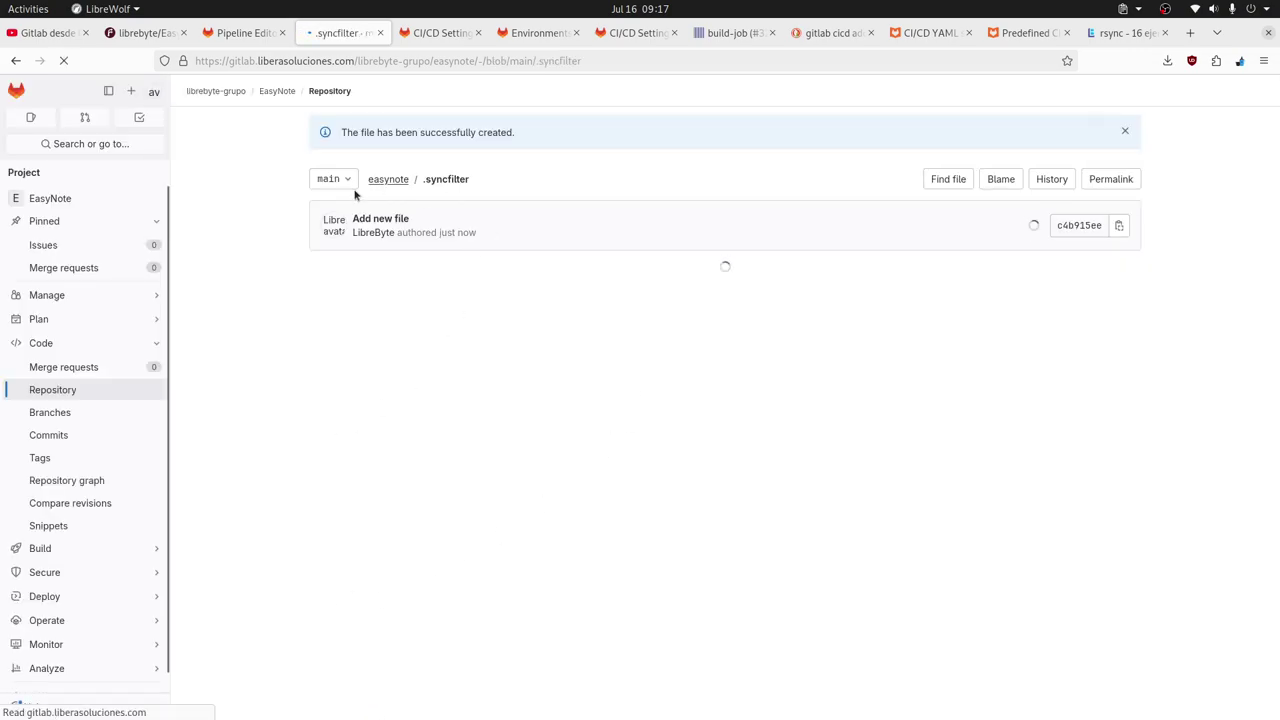
# Commit the corrected .gitlab-ci.yml and open the failed deploy-job #46 log in Pipeline #12.
pyautogui.click(245, 33)
pyautogui.scroll(-3, 756, 527)
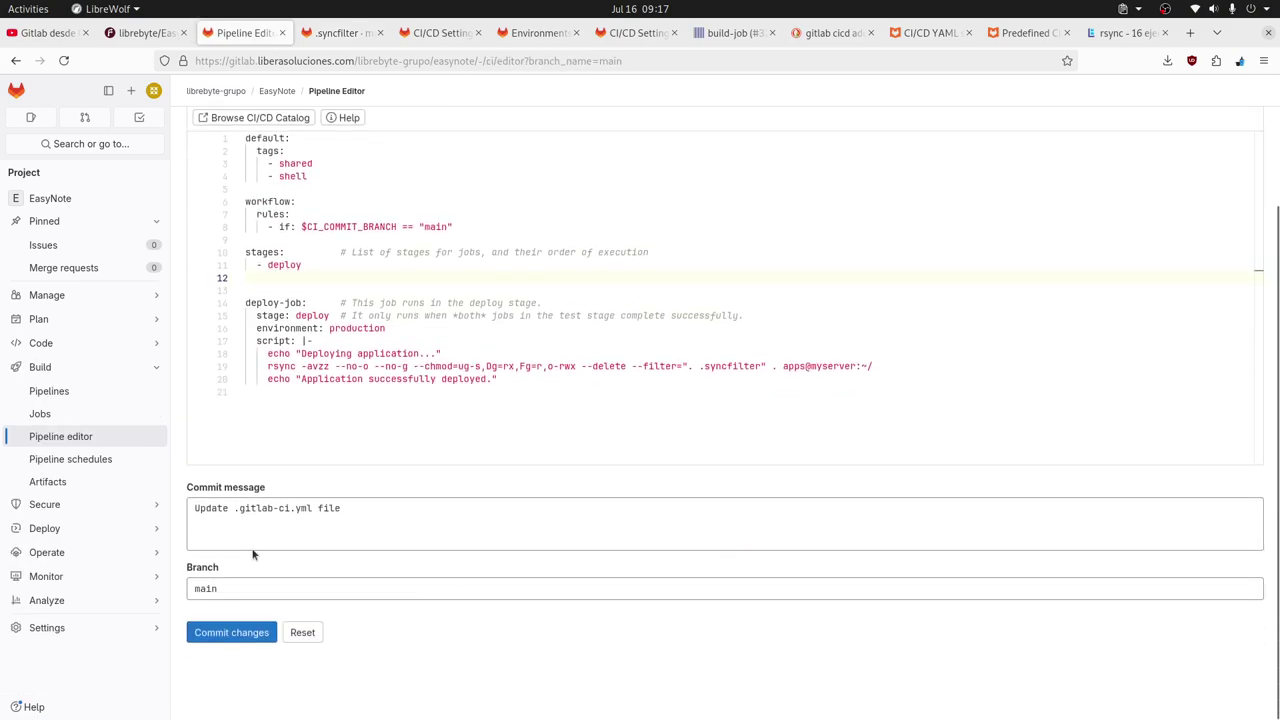
pyautogui.tripleClick(366, 508)
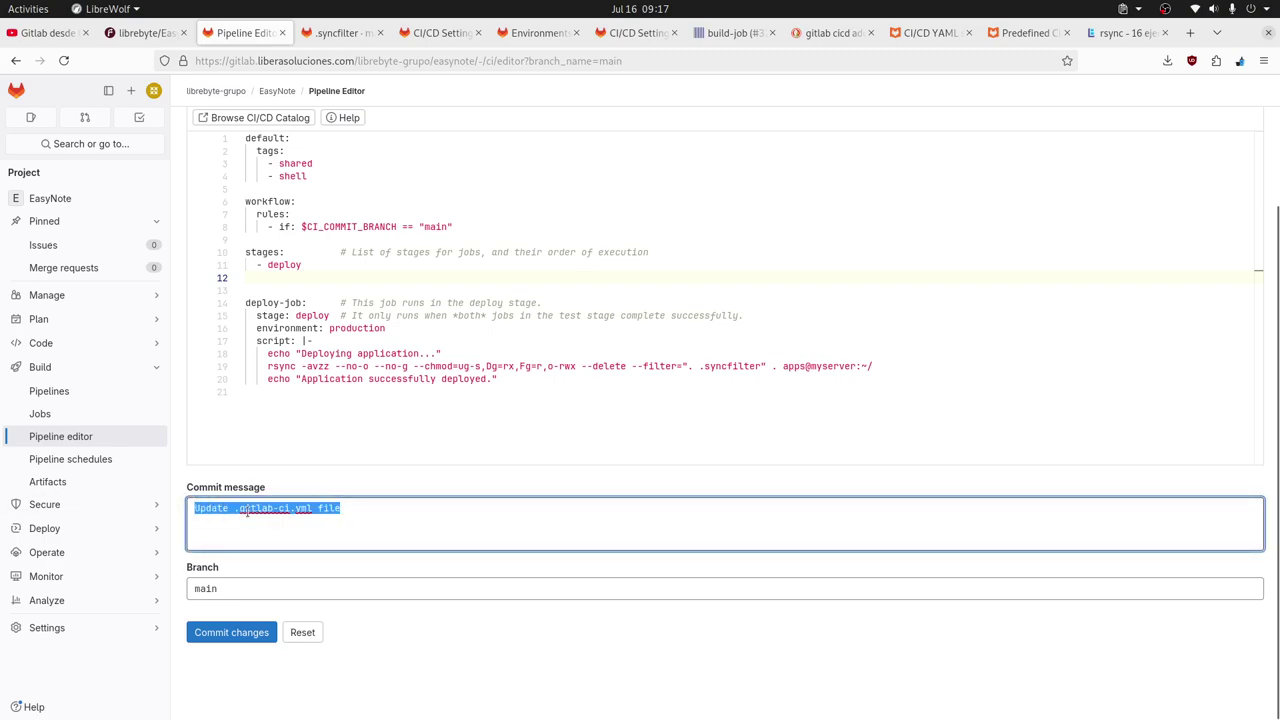
pyautogui.click(240, 638)
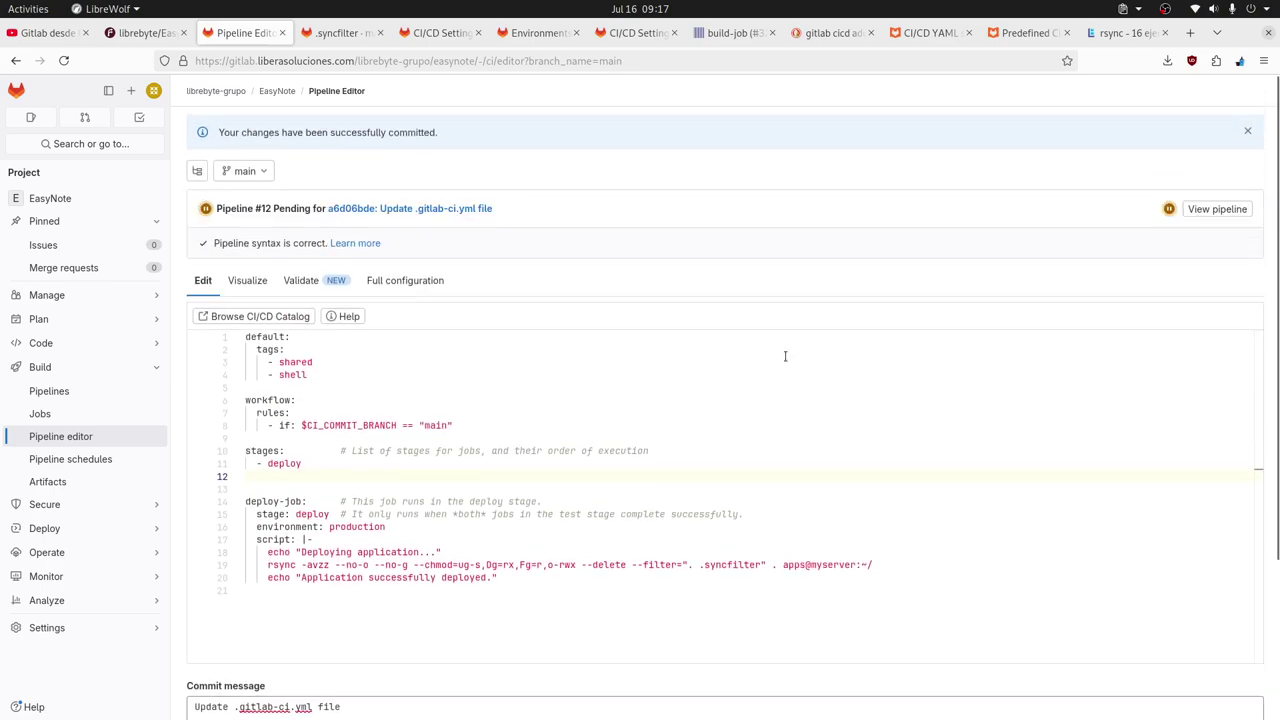
pyautogui.click(1169, 208)
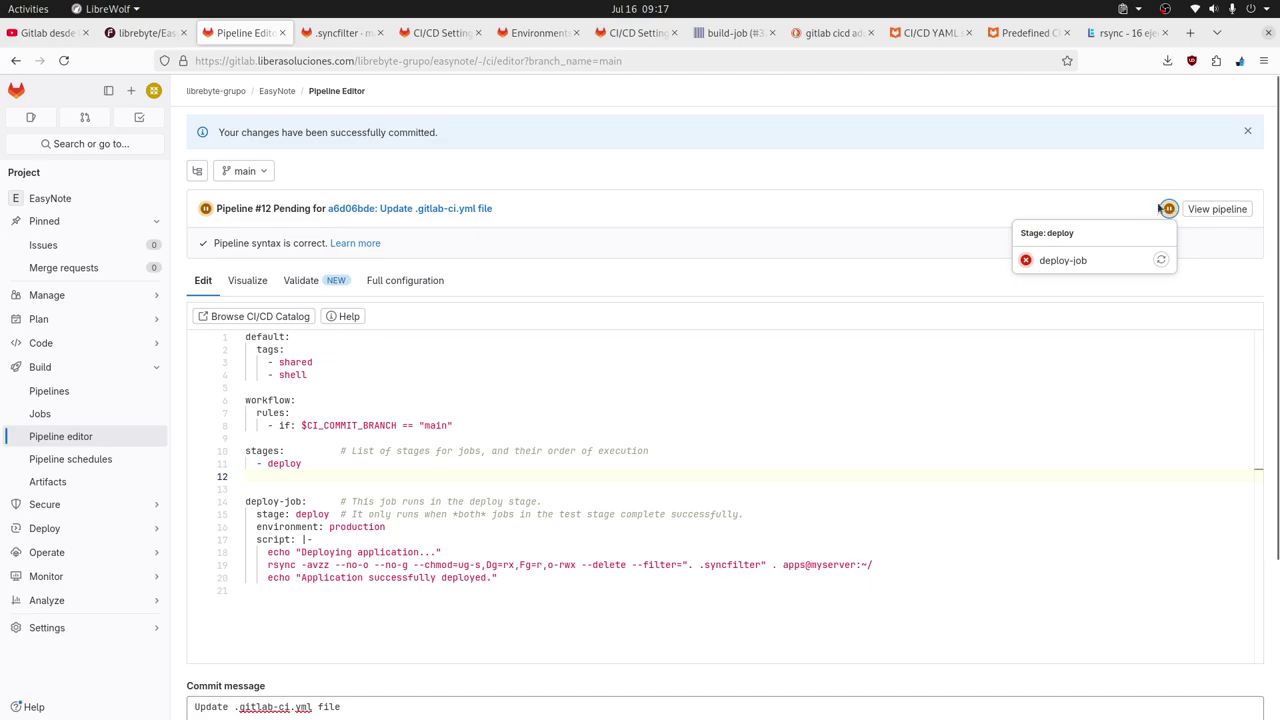
pyautogui.click(1062, 261)
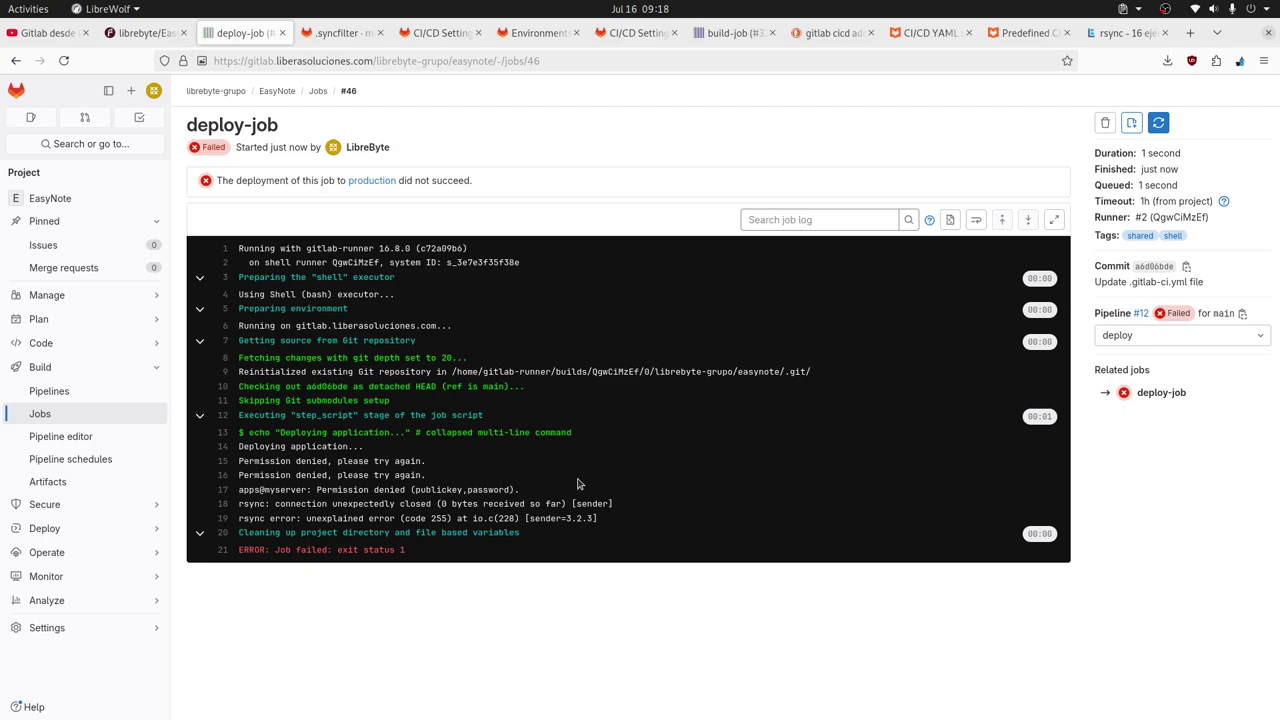
pyautogui.hotkey('alt', 'Left')
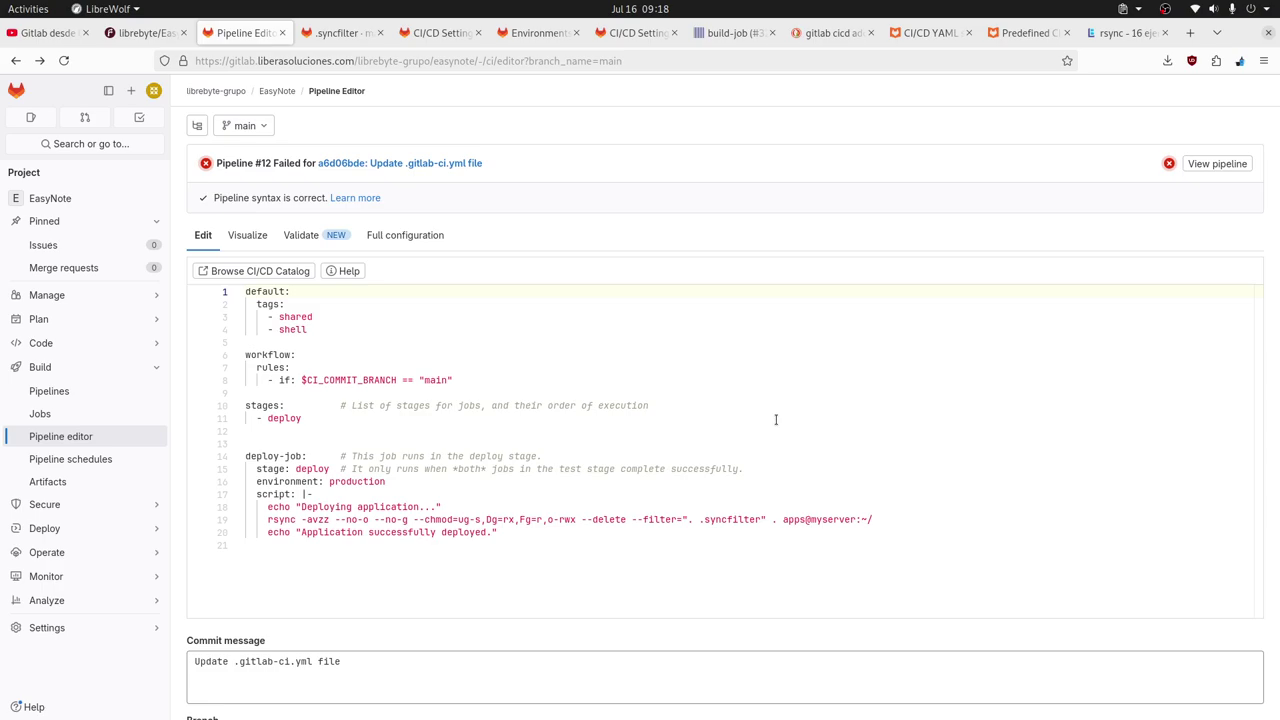
pyautogui.click(879, 519)
pyautogui.click(1169, 163)
pyautogui.click(1056, 224)
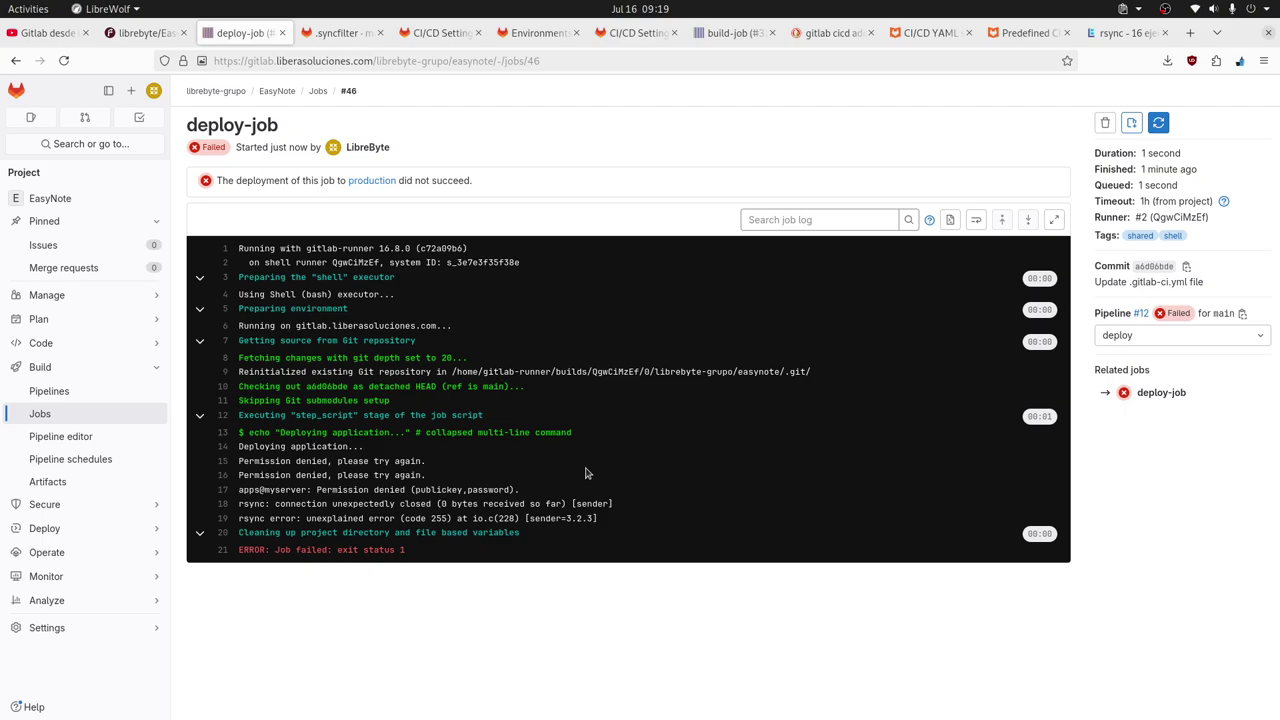
# Run ls .ssh on the server, which reports no such directory, then return to the job log.
pyautogui.hotkey('alt', 'Tab')
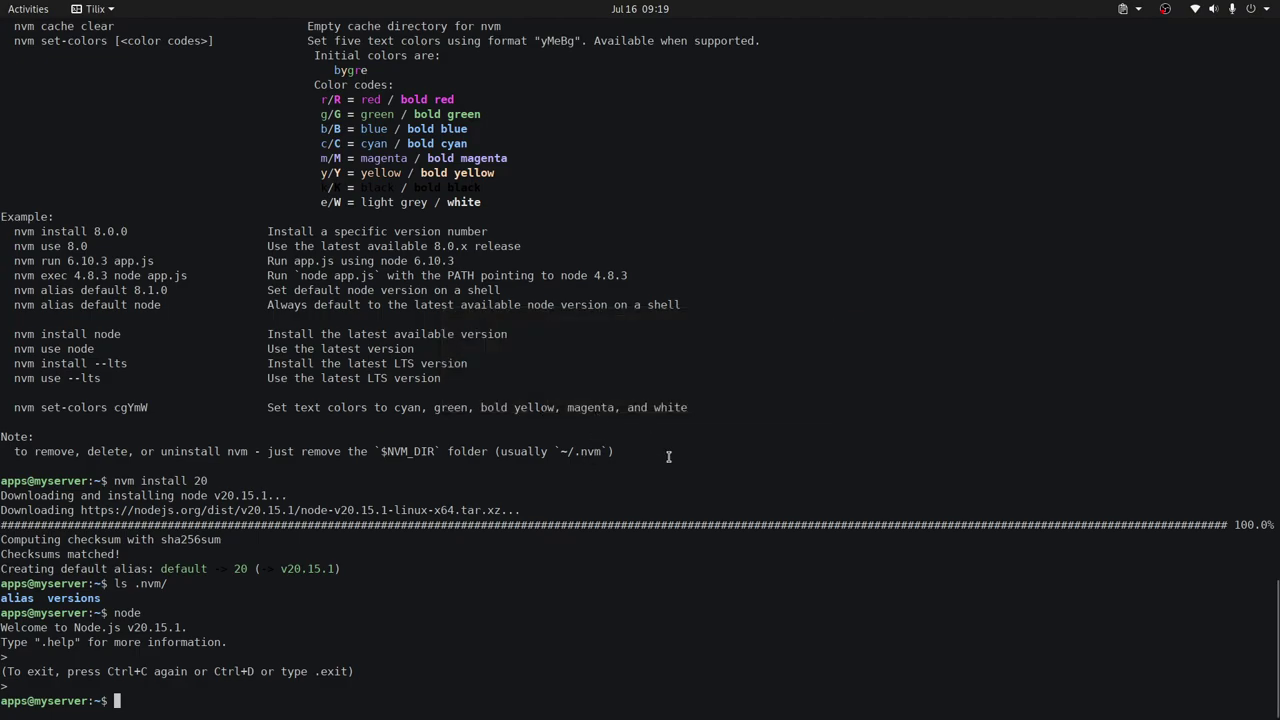
pyautogui.write('ls .ssh')
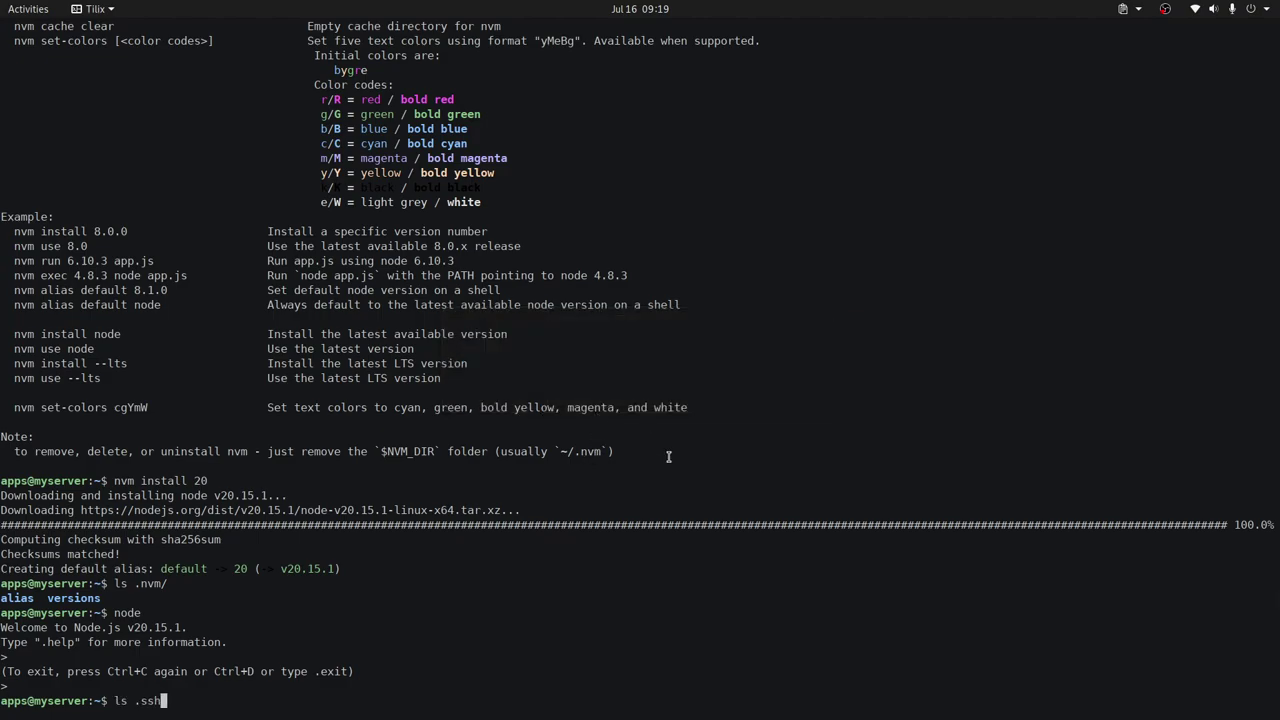
pyautogui.press('Return')
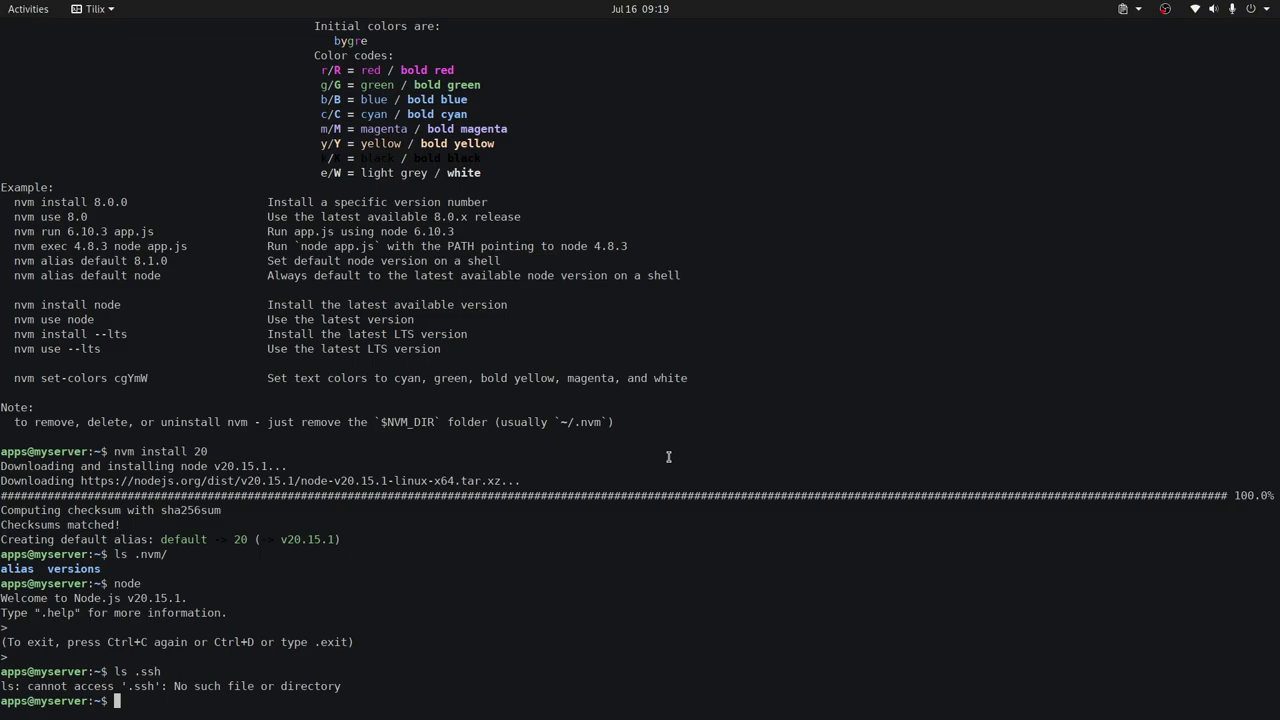
pyautogui.hotkey('alt', 'Tab')
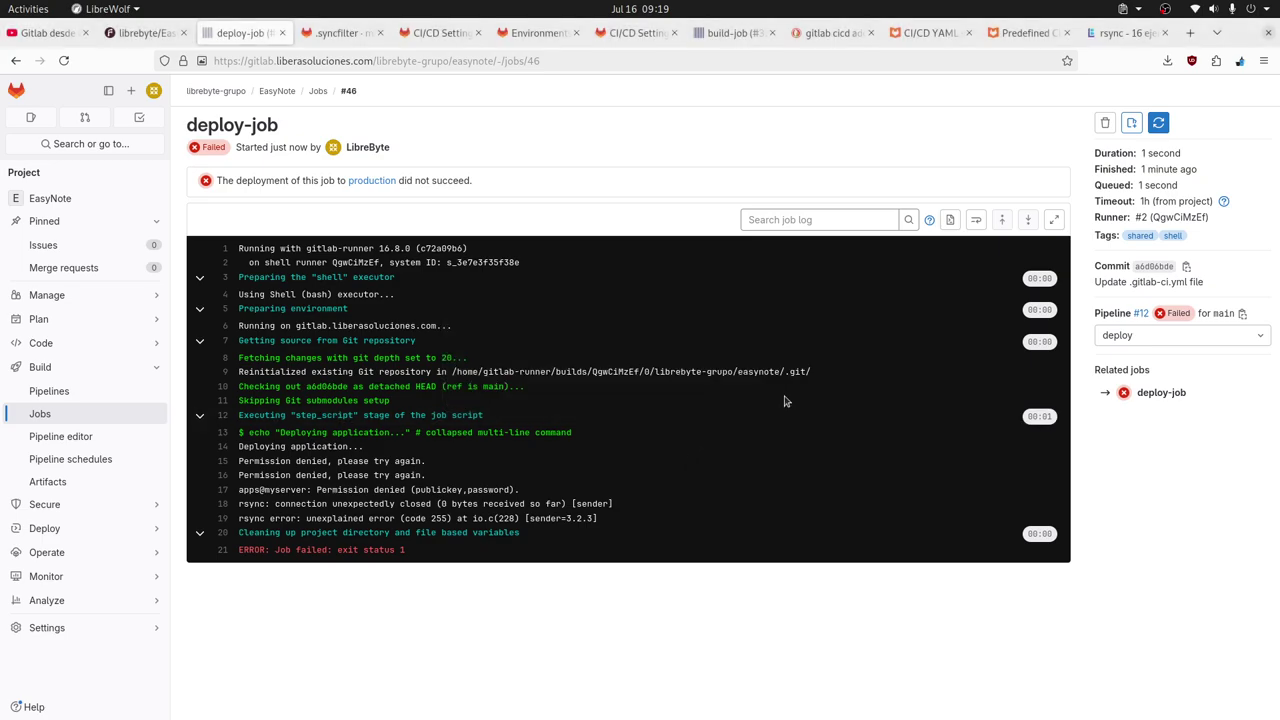
# Add a '- .ssh/' exclude line at the top of .syncfilter, then view the project's Environments page.
pyautogui.click(345, 33)
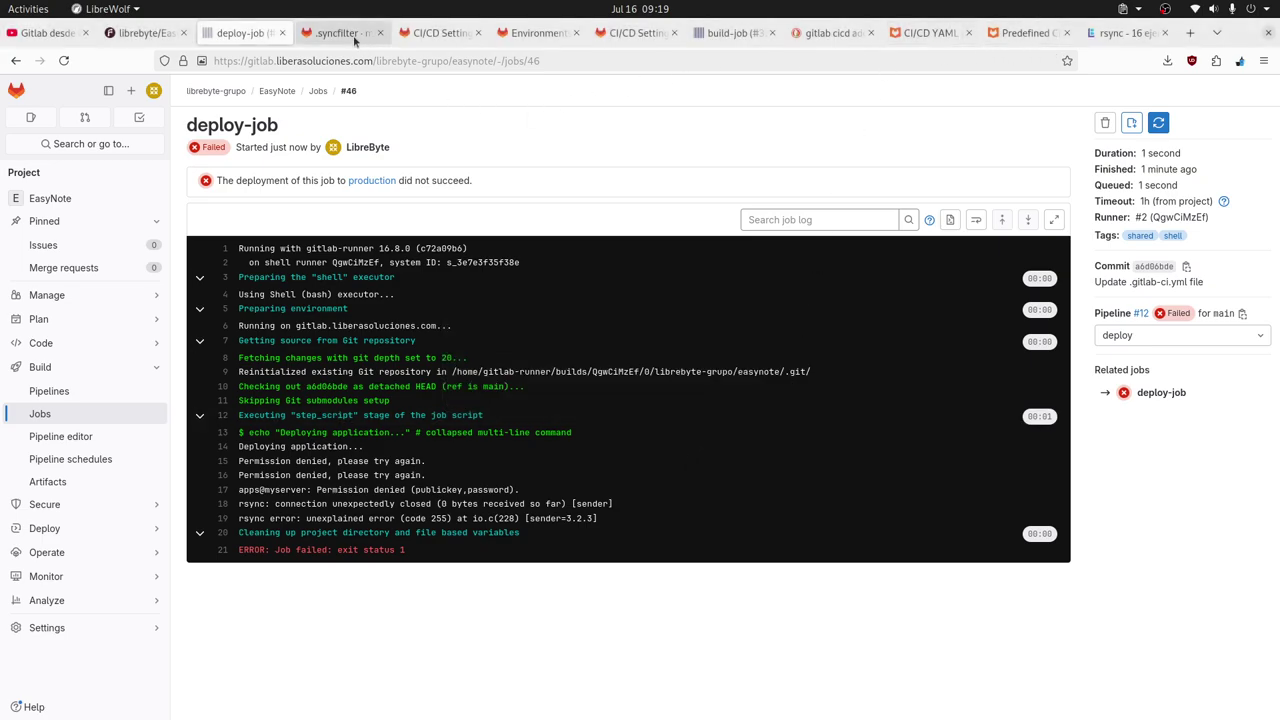
pyautogui.click(945, 278)
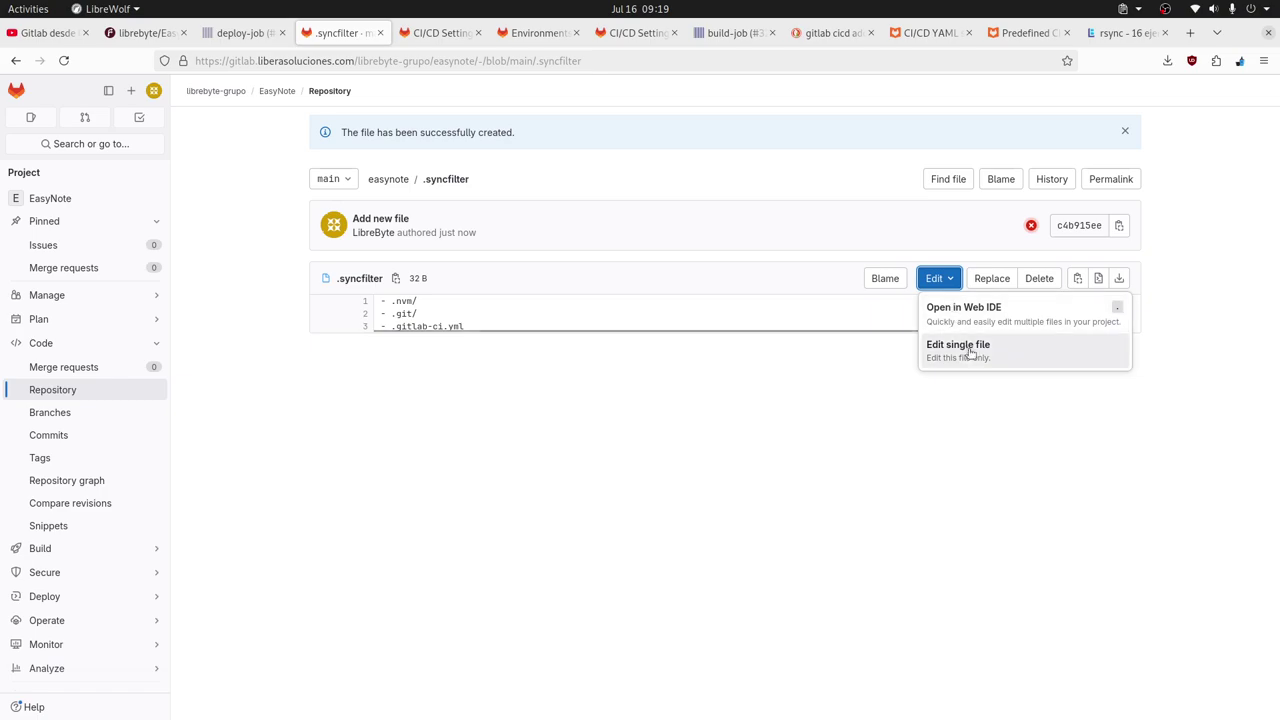
pyautogui.click(970, 358)
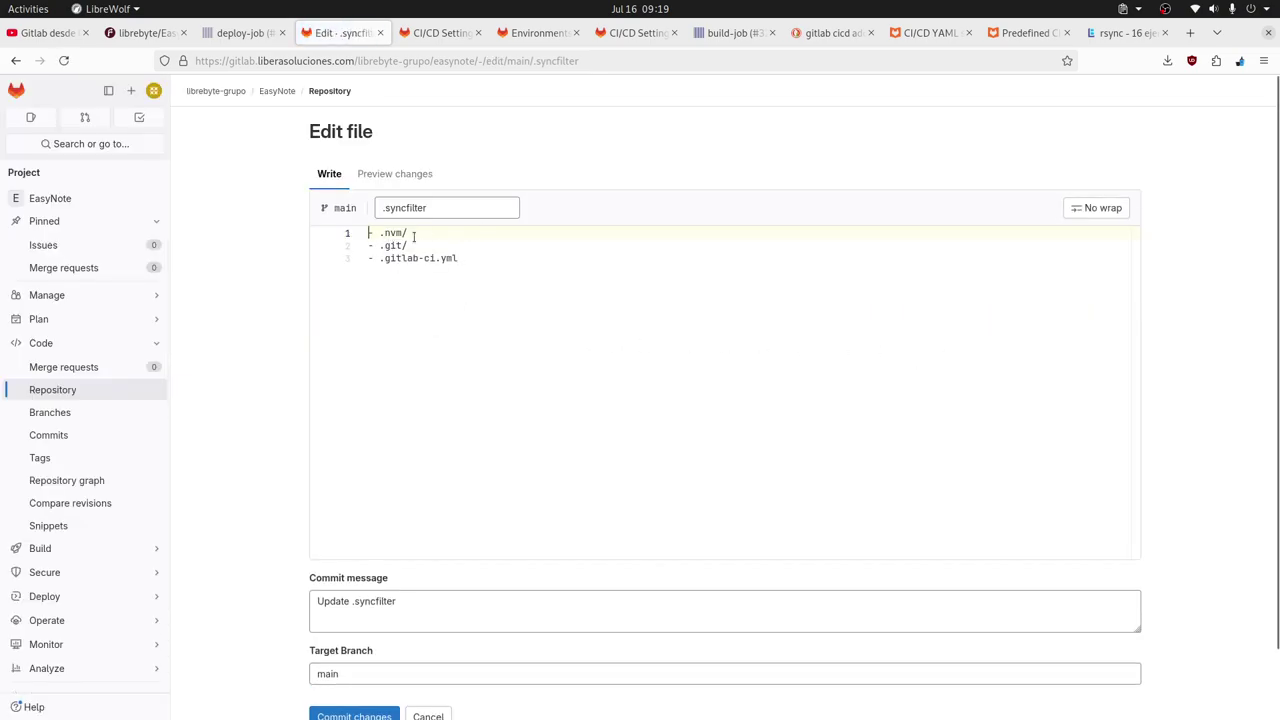
pyautogui.press('Return')
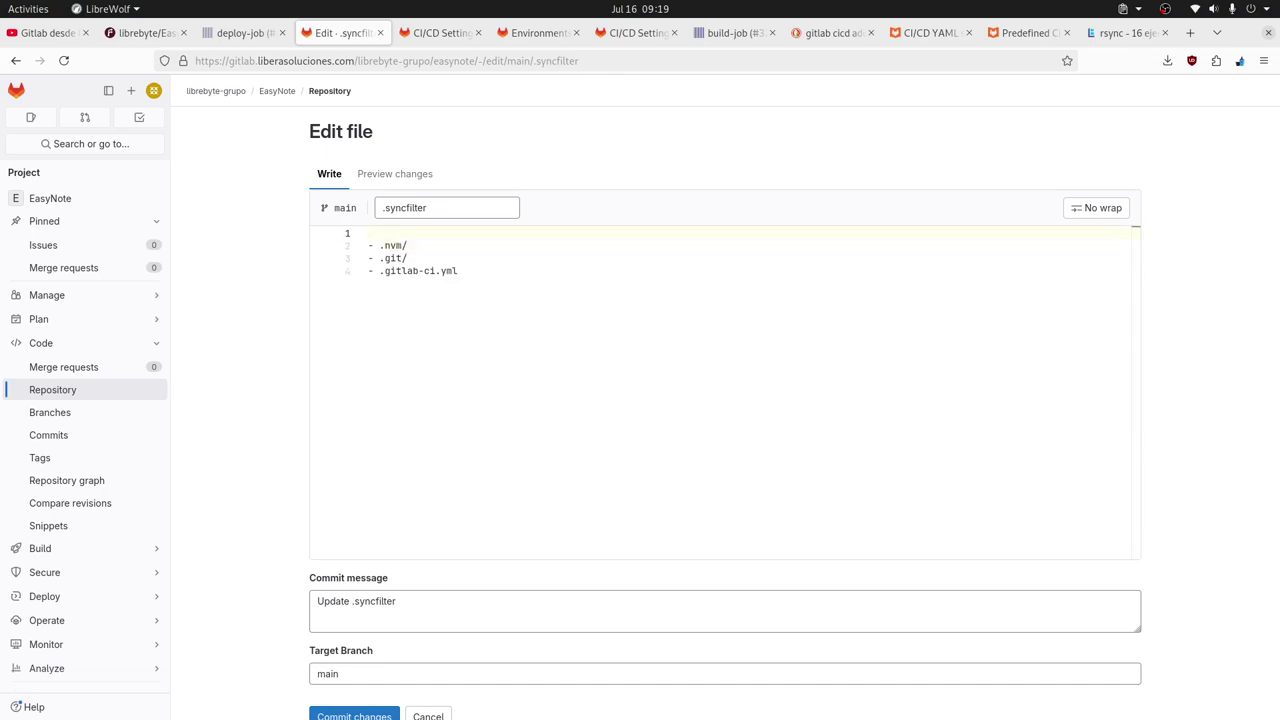
pyautogui.write('- .ssh/')
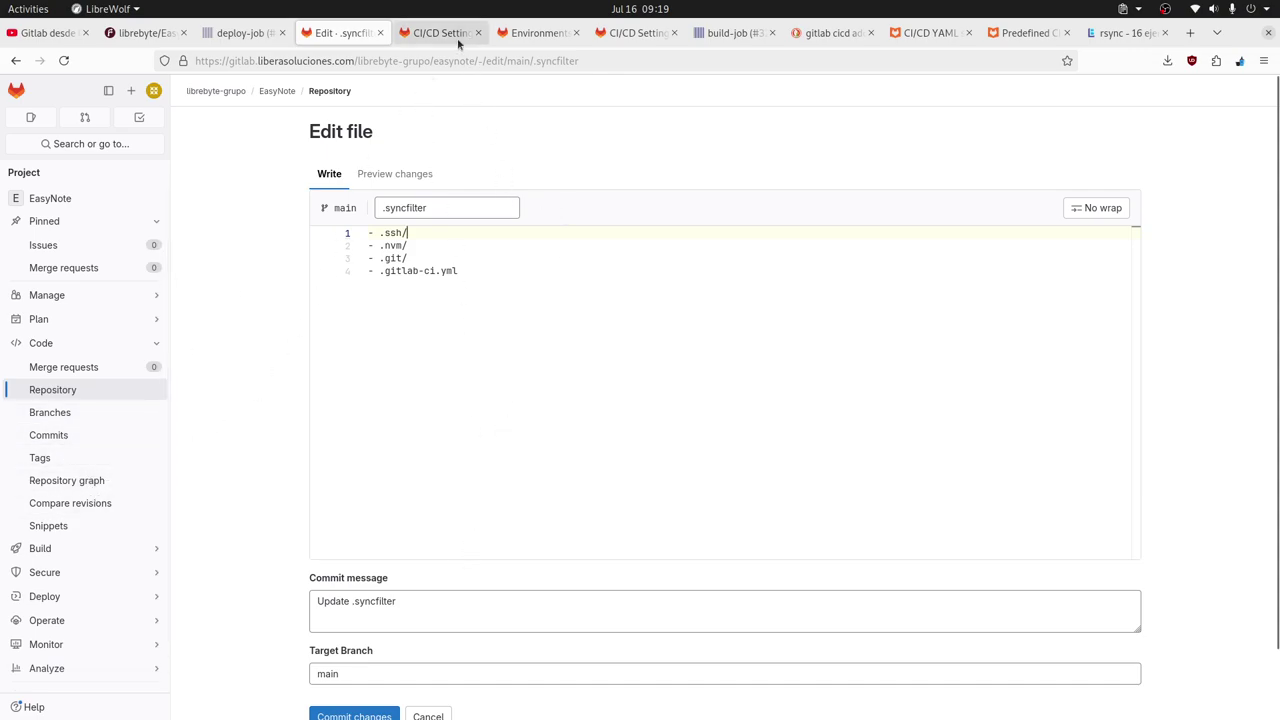
pyautogui.click(534, 35)
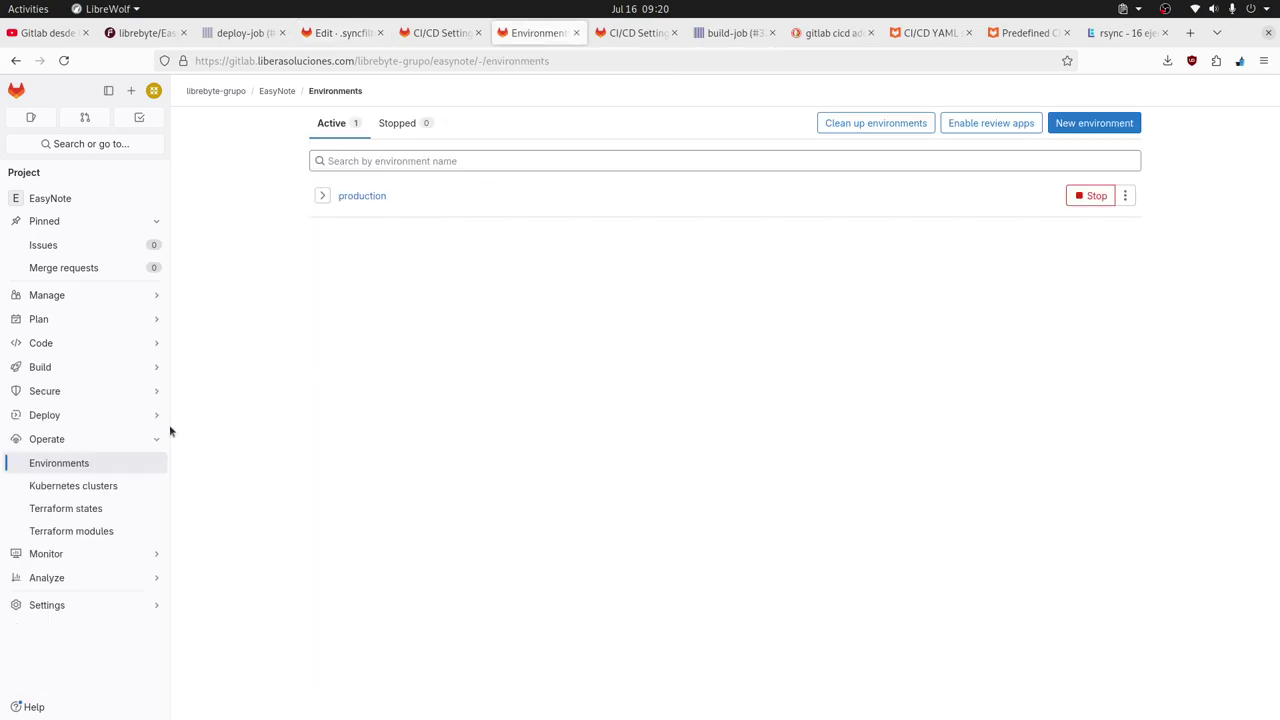
# Try appending EasyNote/ to the rsync destination in .gitlab-ci.yml and check the repository file list.
pyautogui.moveTo(106, 371)
pyautogui.click(241, 419)
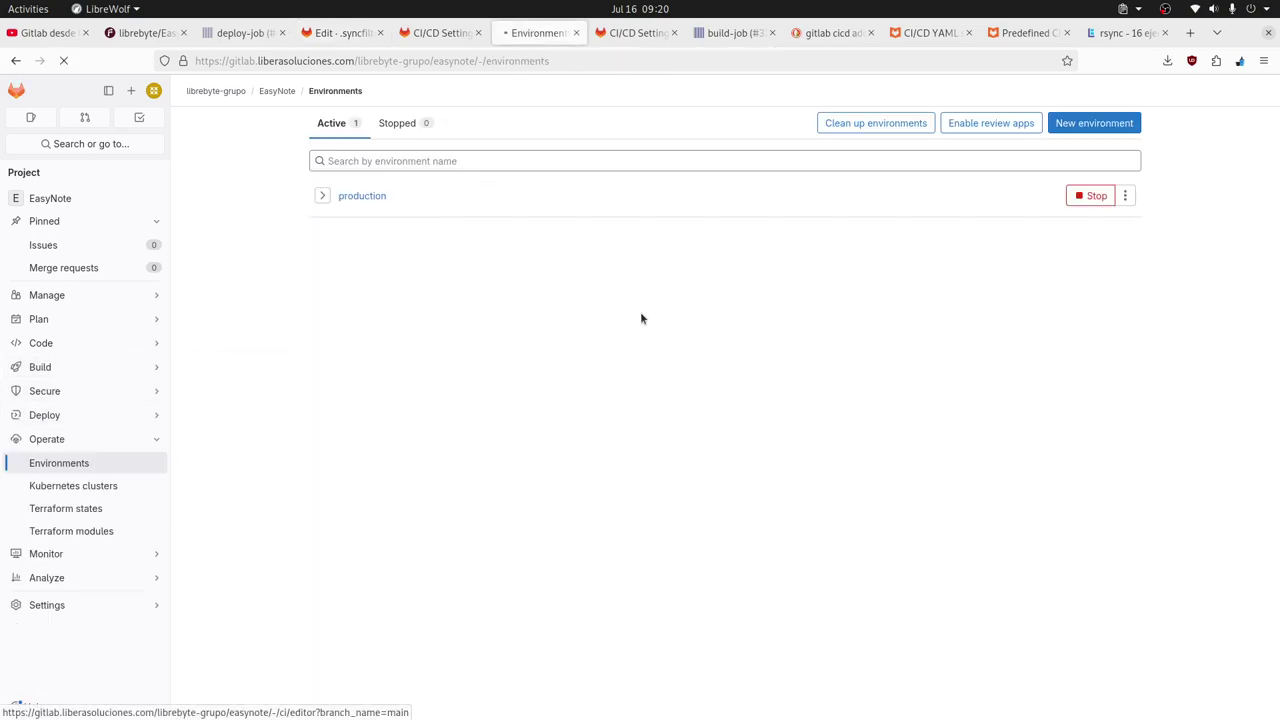
pyautogui.click(832, 497)
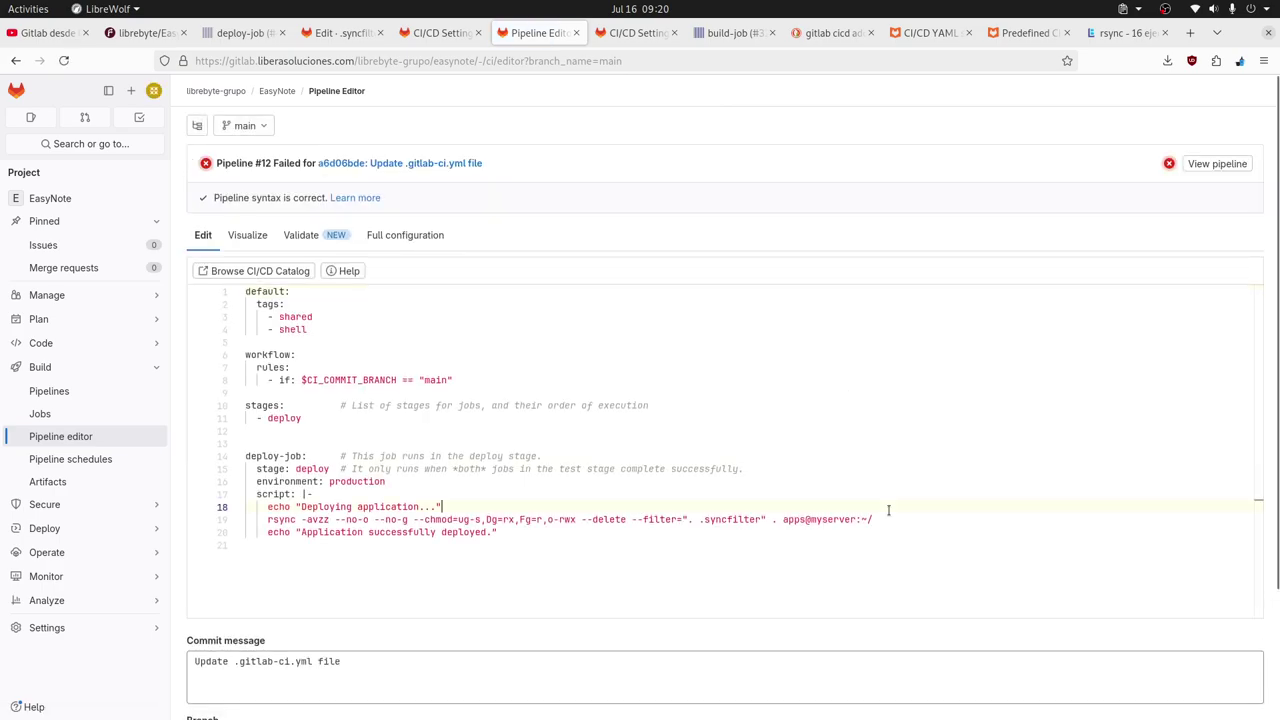
pyautogui.click(902, 522)
pyautogui.write('Eas')
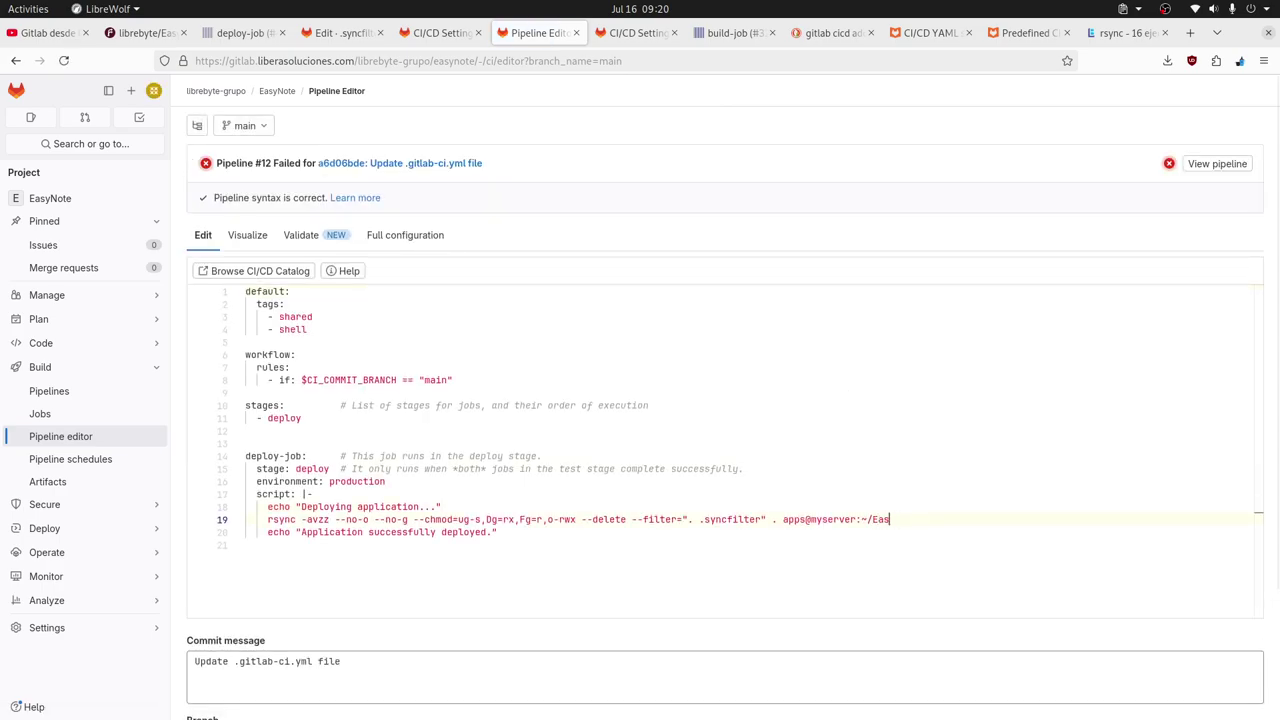
pyautogui.write('yNote/')
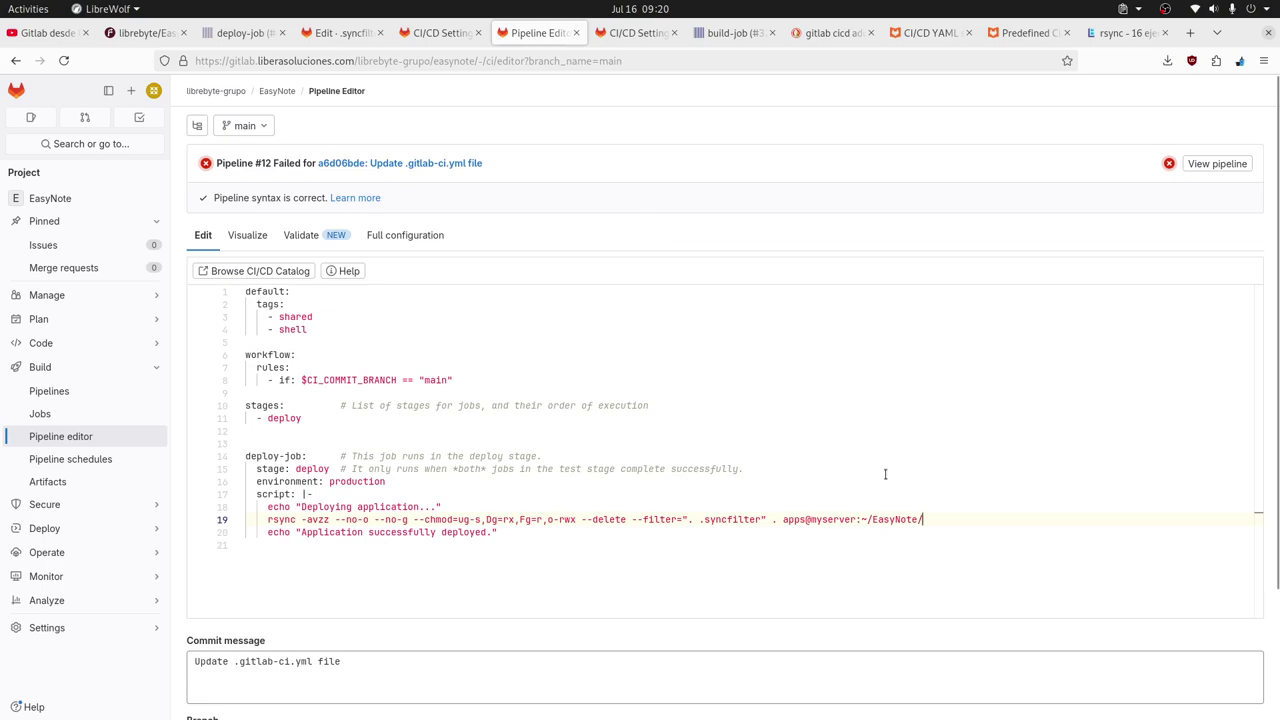
pyautogui.doubleClick(893, 519)
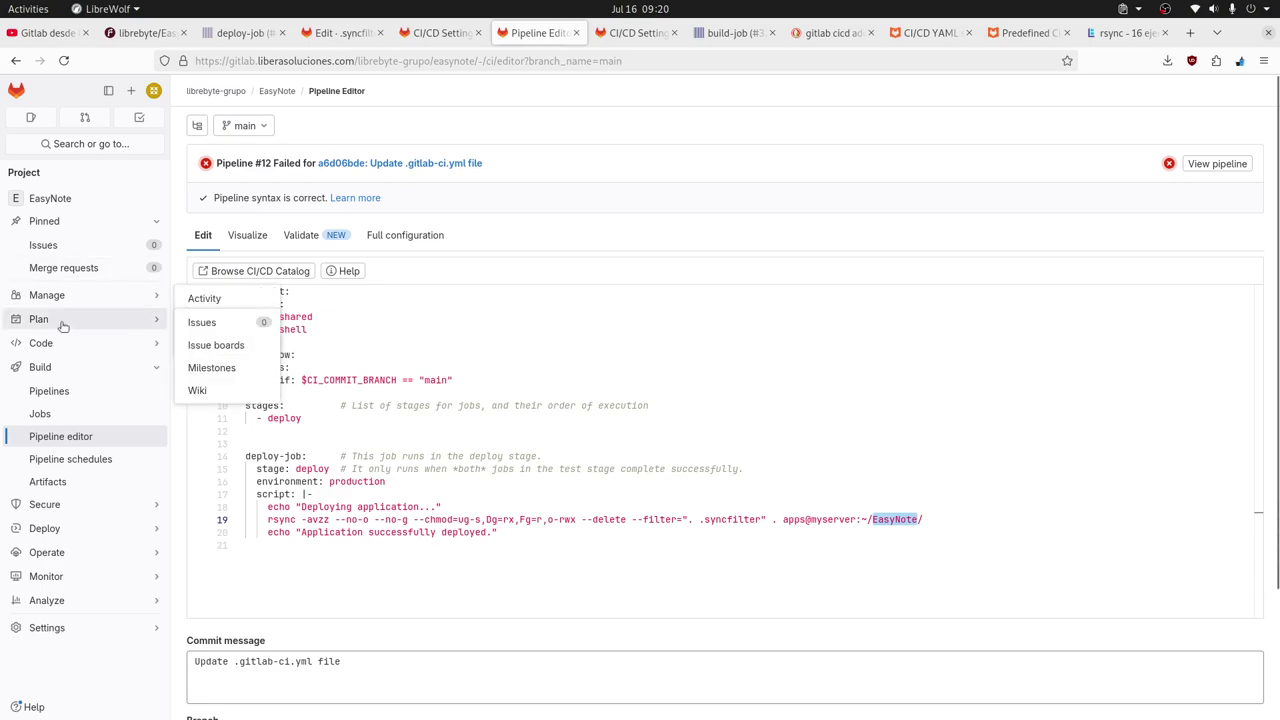
pyautogui.moveTo(100, 345)
pyautogui.middleClick(203, 372)
pyautogui.click(600, 33)
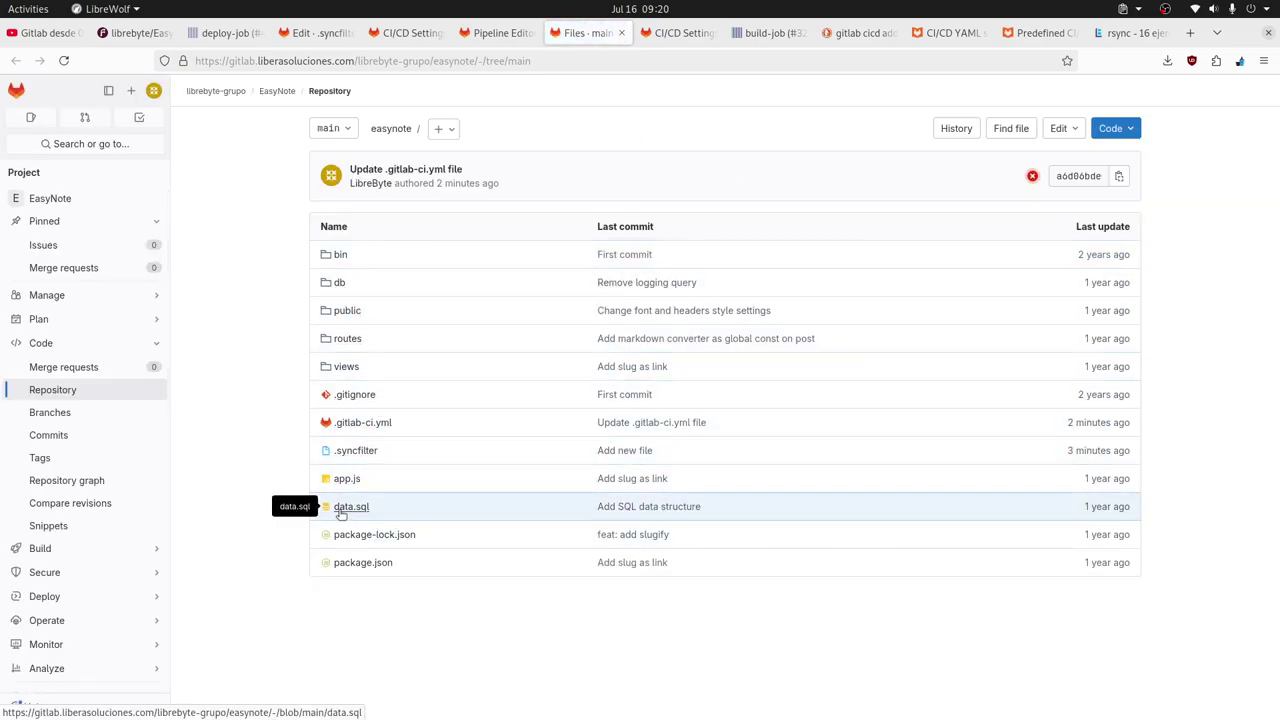
pyautogui.click(487, 34)
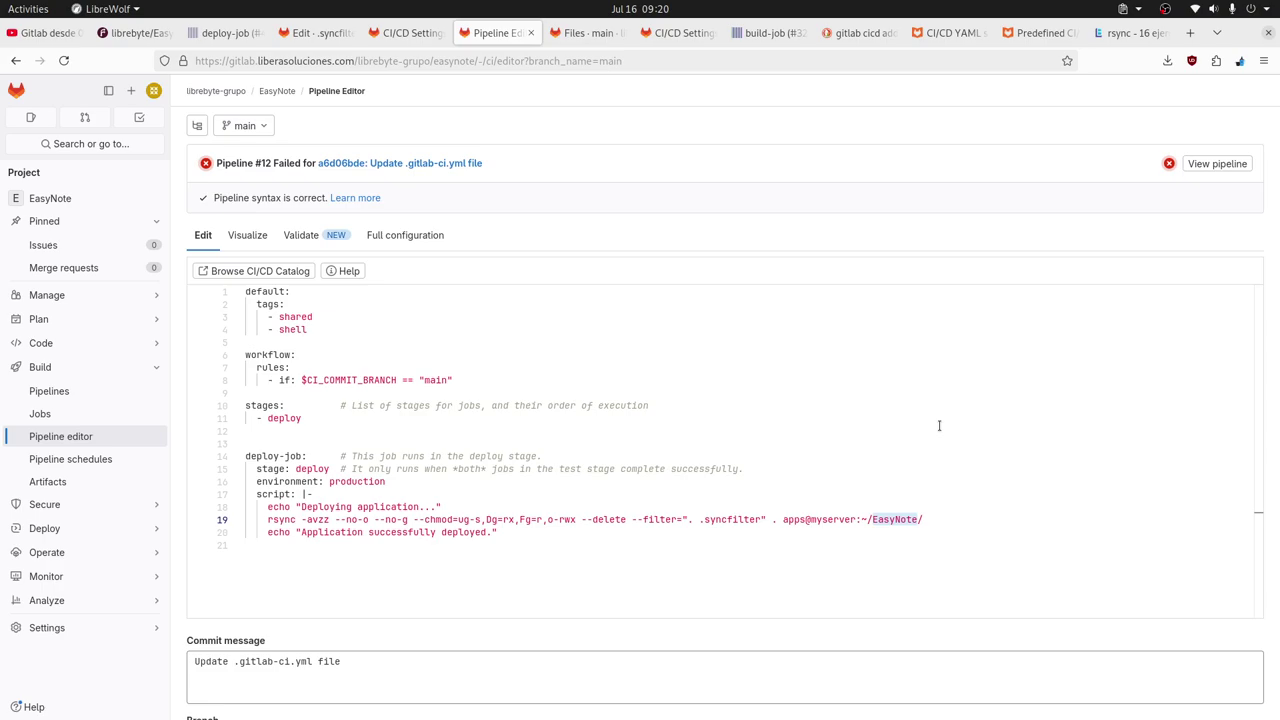
# Reset .gitlab-ci.yml to its committed version and return to the .syncfilter edit.
pyautogui.click(900, 515)
pyautogui.scroll(-3, 635, 501)
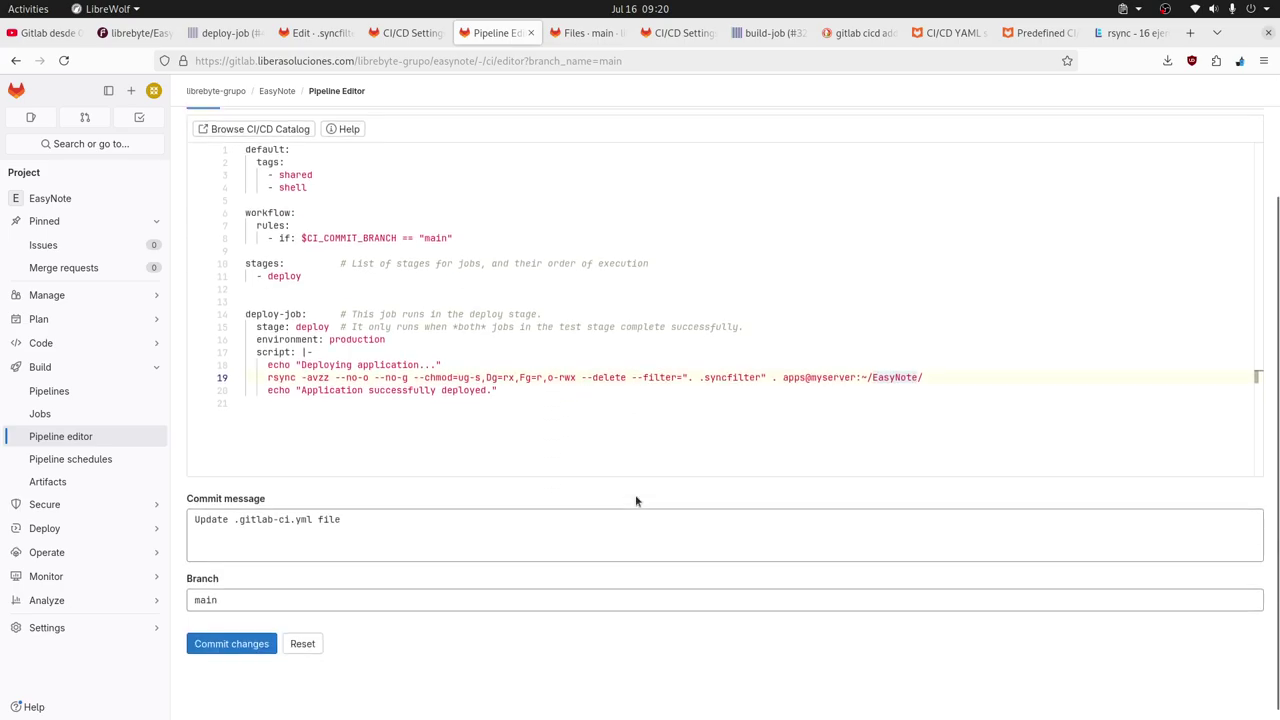
pyautogui.scroll(-1, 635, 501)
pyautogui.click(302, 632)
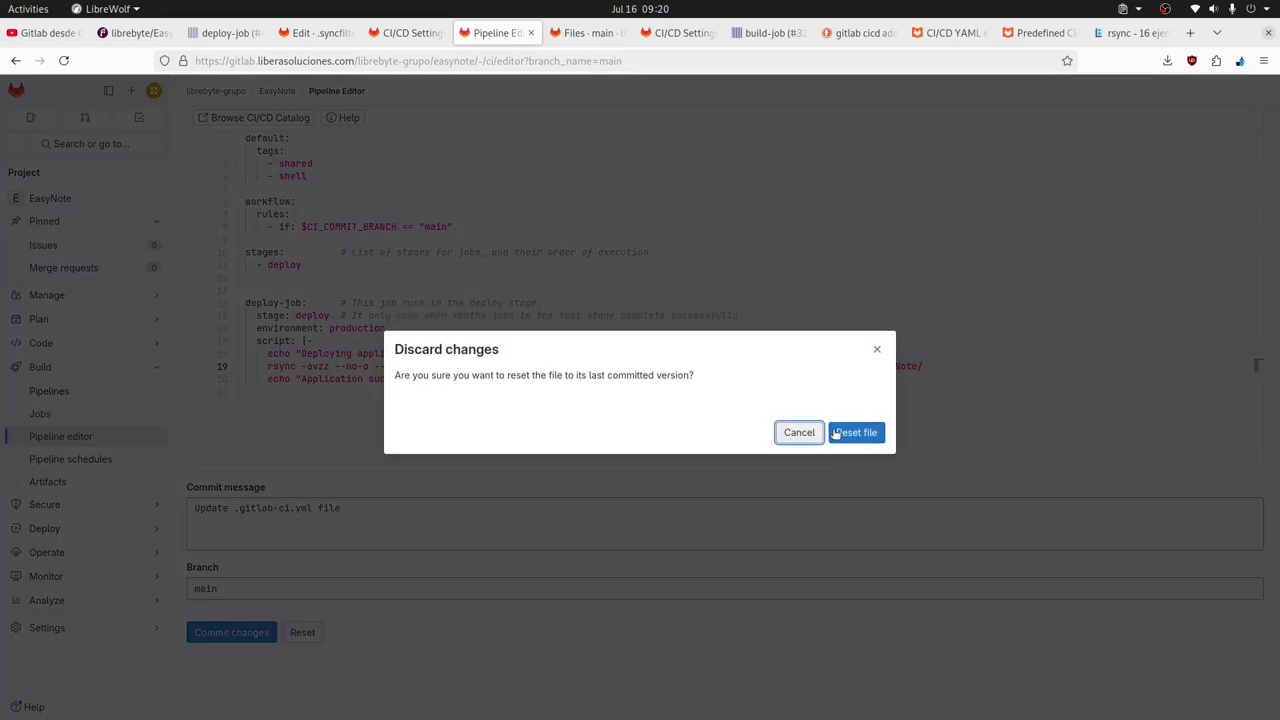
pyautogui.click(858, 436)
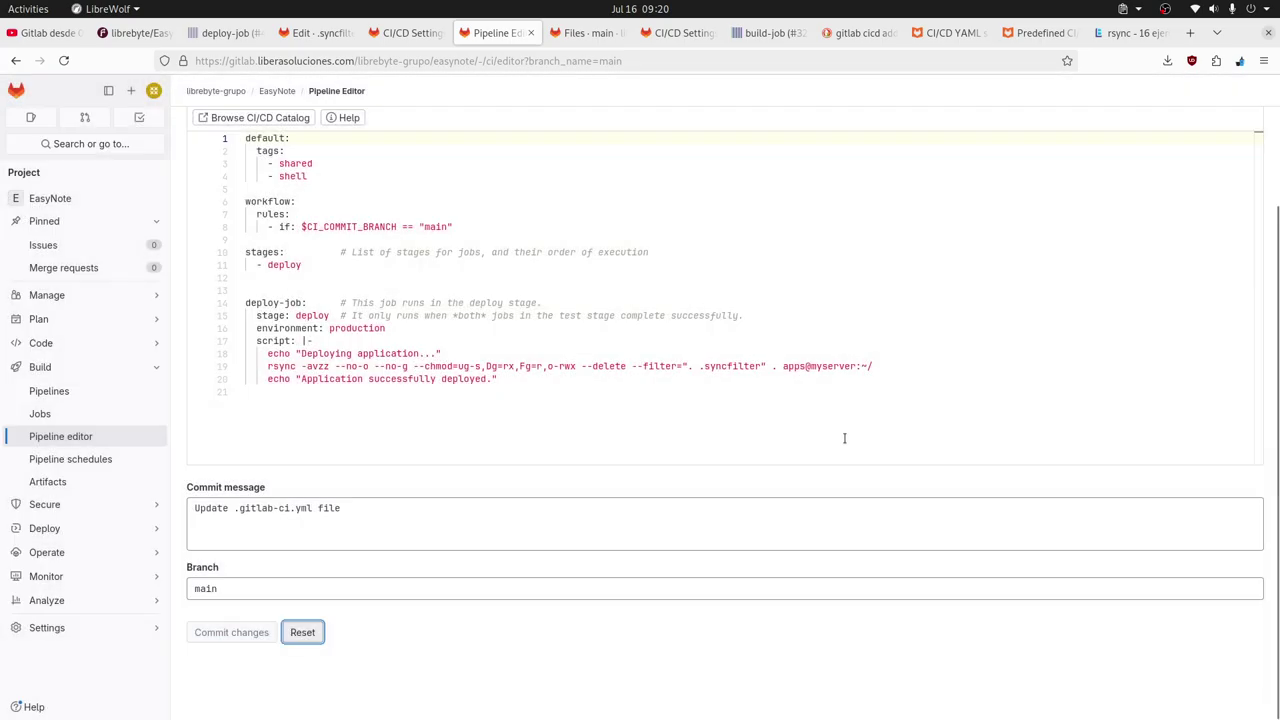
pyautogui.click(883, 368)
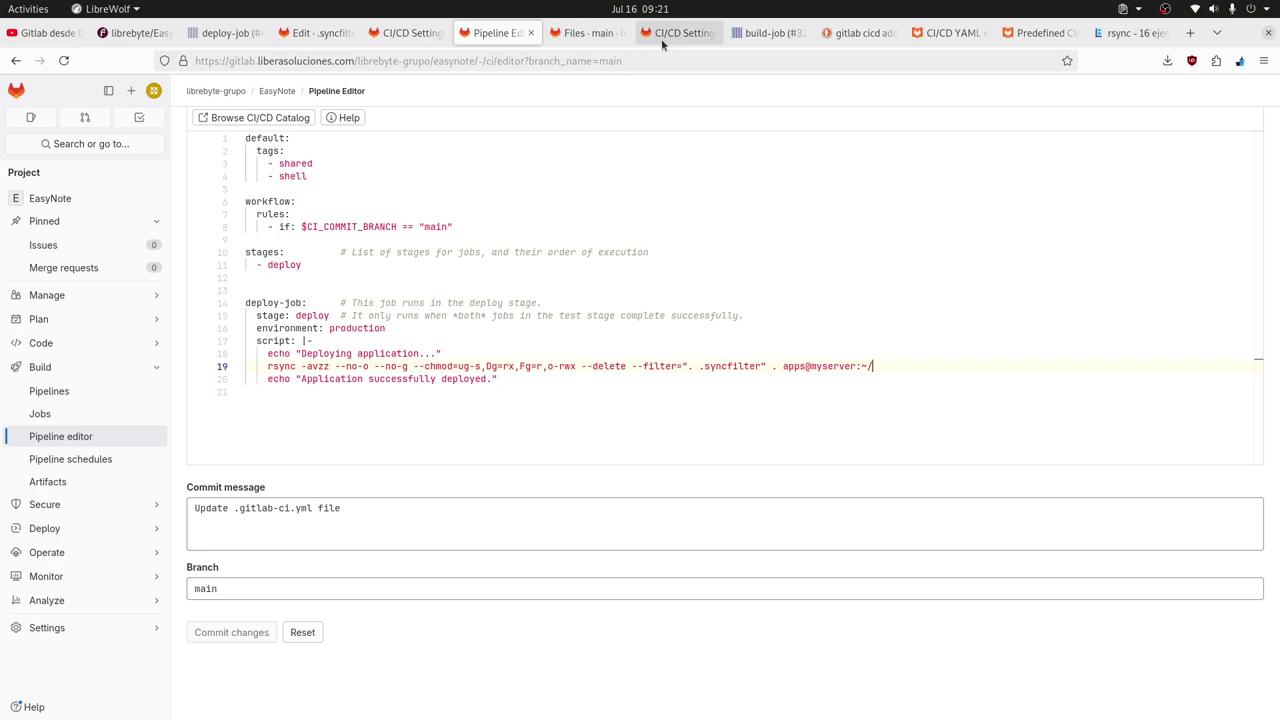
pyautogui.click(322, 36)
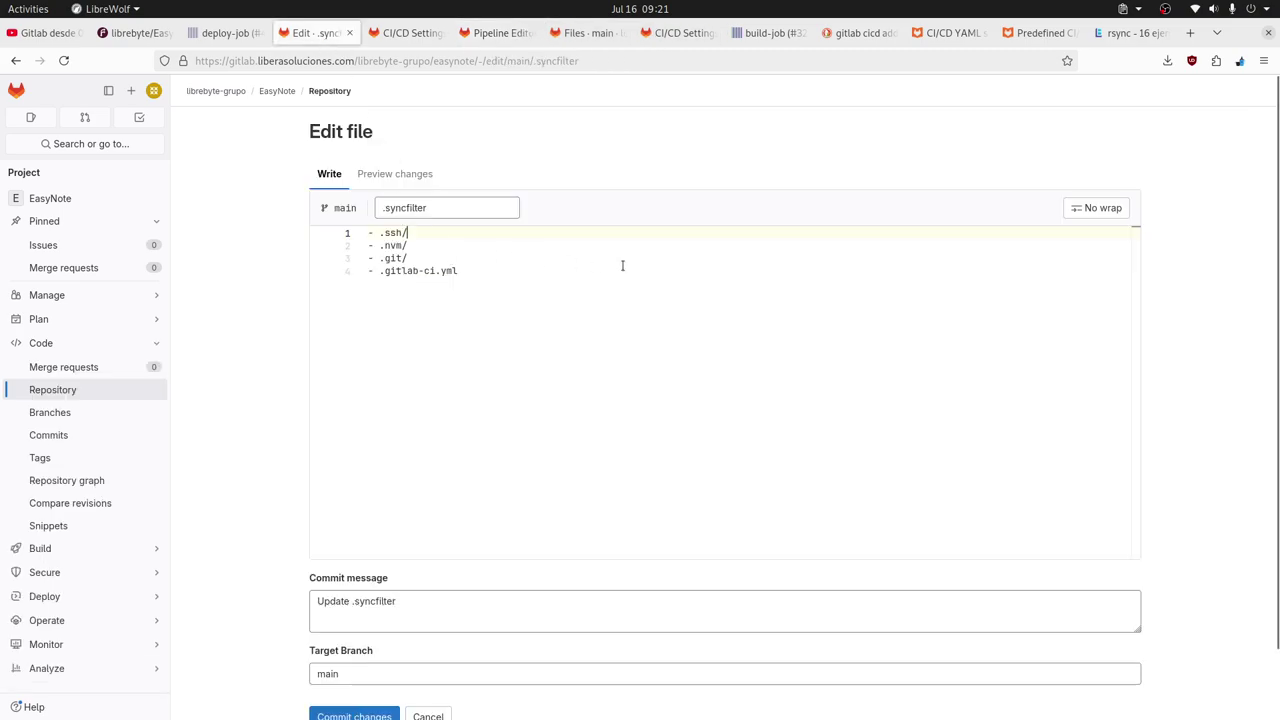
# Insert '- .*' as the first .syncfilter line and delete the old .ssh/ and other entries below it.
pyautogui.press('Home')
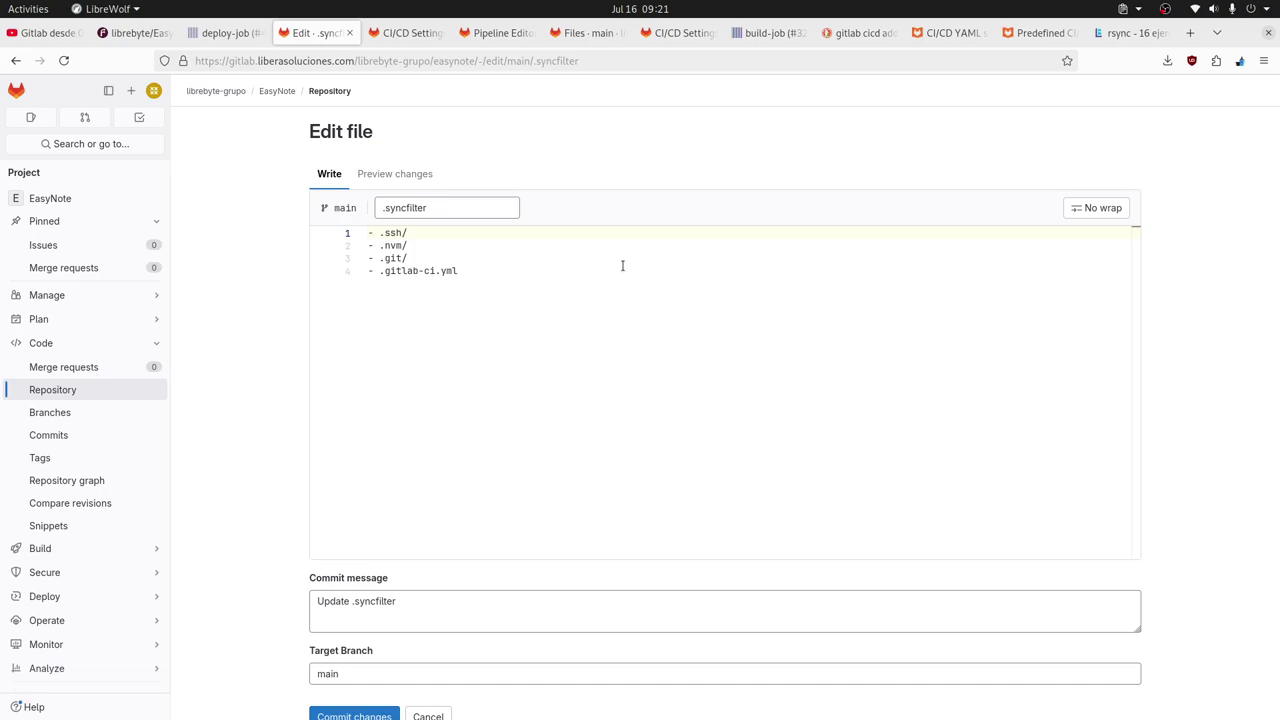
pyautogui.press('End')
pyautogui.press('Return')
pyautogui.click(369, 233)
pyautogui.press('Return')
pyautogui.press('Up')
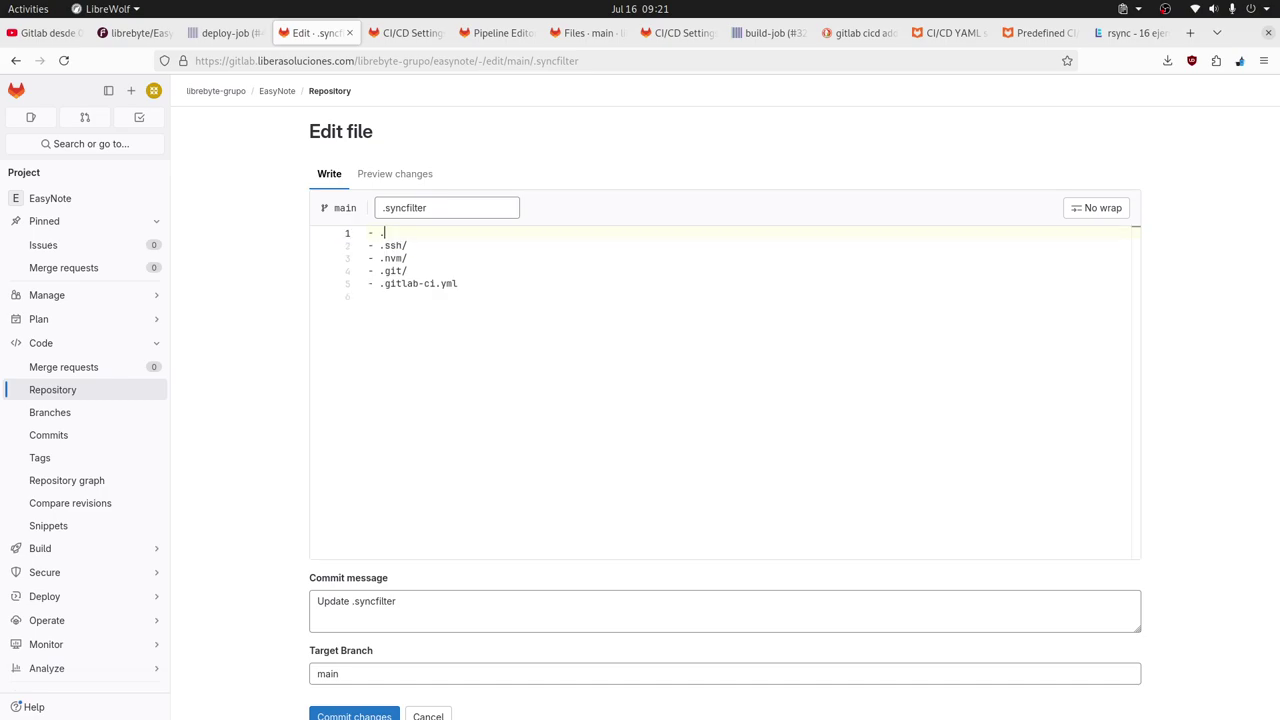
pyautogui.write('- .*')
pyautogui.hotkey('shift', 'Down')
pyautogui.hotkey('shift', 'Down')
pyautogui.hotkey('shift', 'Down')
pyautogui.hotkey('shift', 'Down')
pyautogui.hotkey('shift', 'Down')
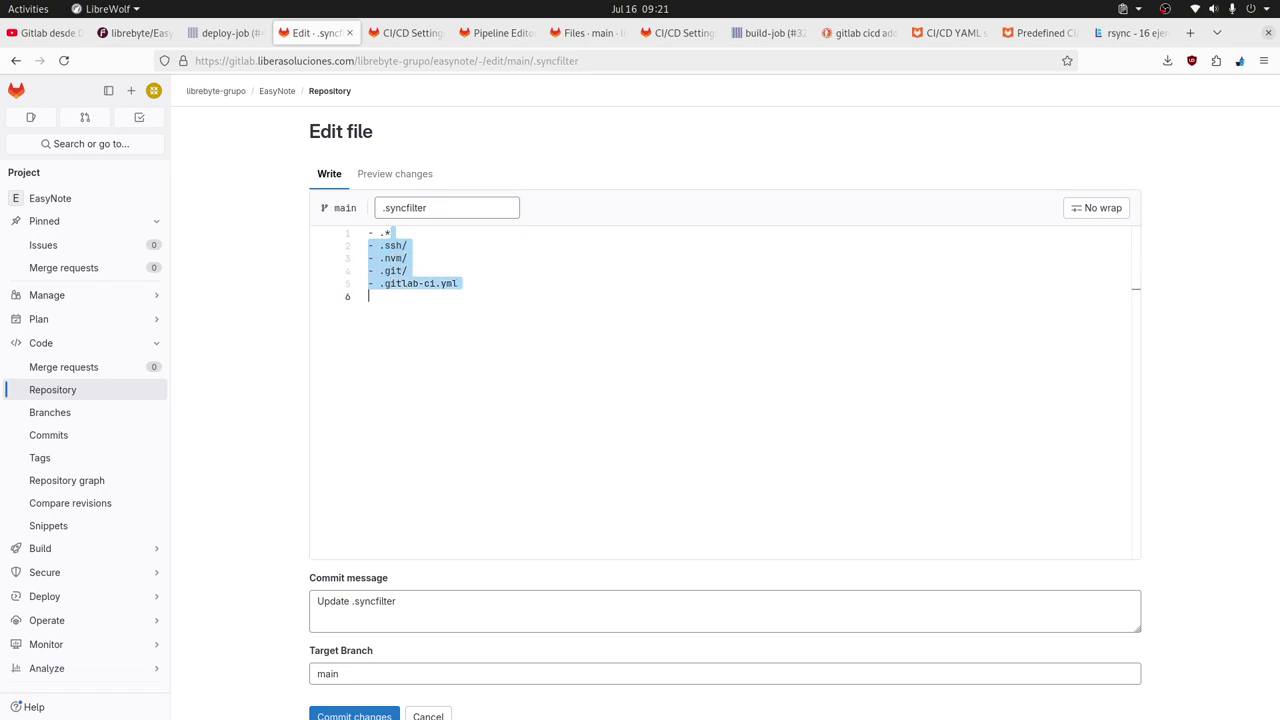
pyautogui.press('BackSpace')
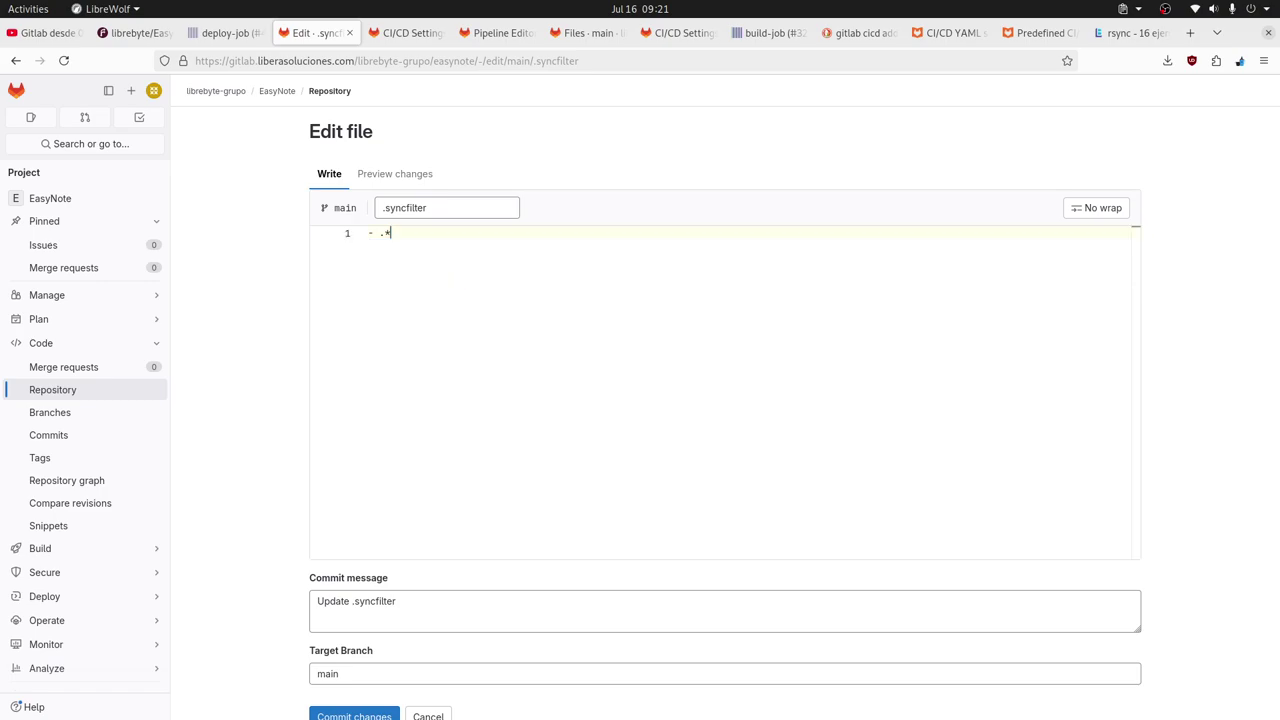
pyautogui.hotkey('alt', 'Tab')
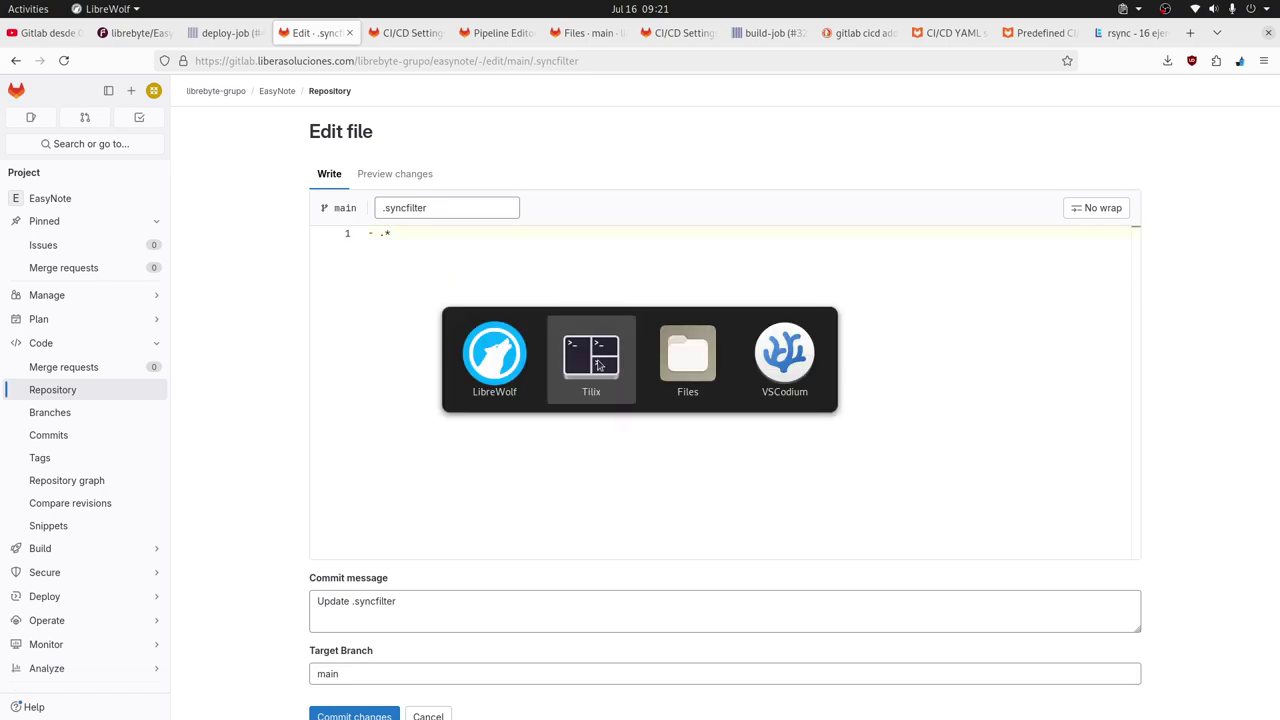
# Run ls -all twice in the server home and pick out the .ssh and .nvm folders.
pyautogui.write('ls -all')
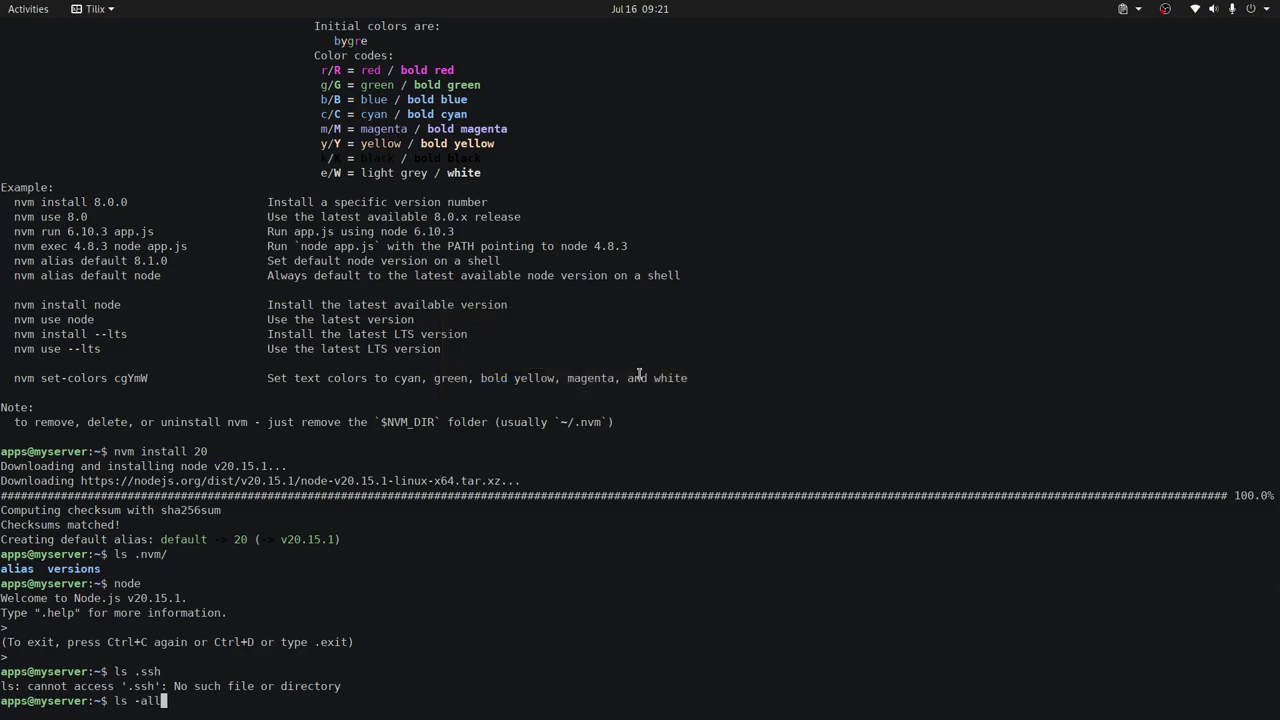
pyautogui.press('Return')
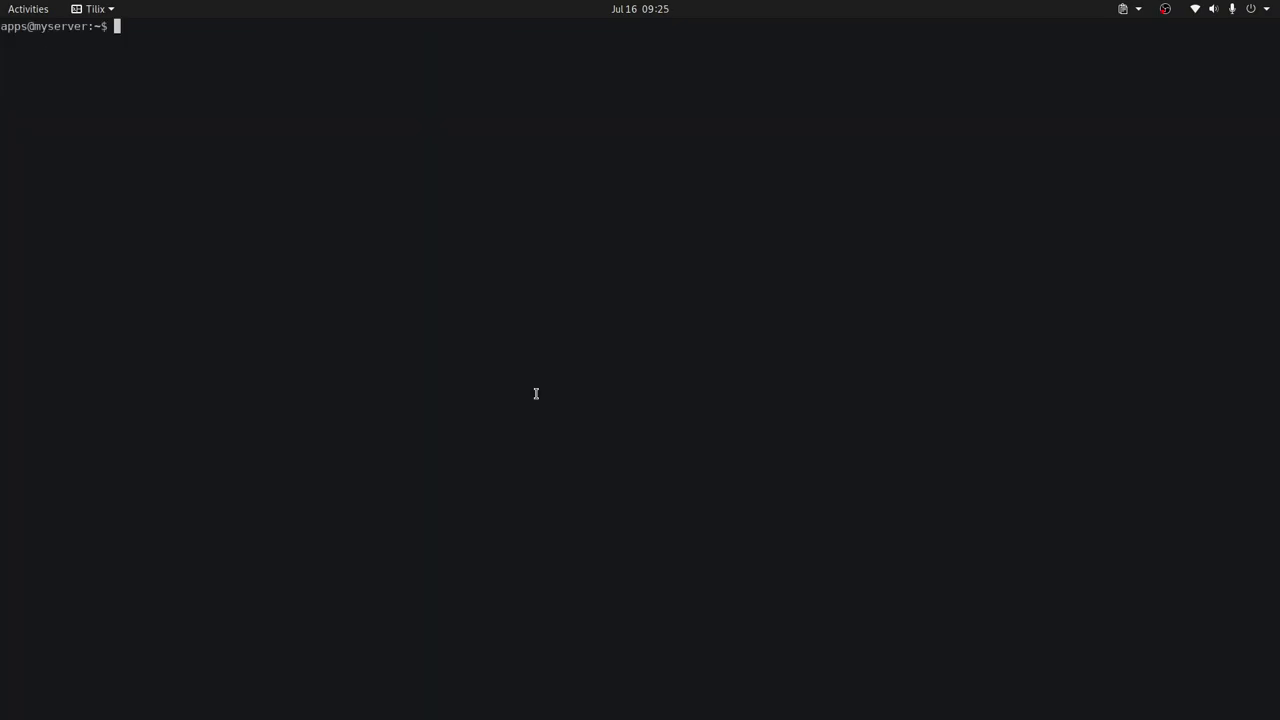
pyautogui.write('ls -all')
pyautogui.press('Return')
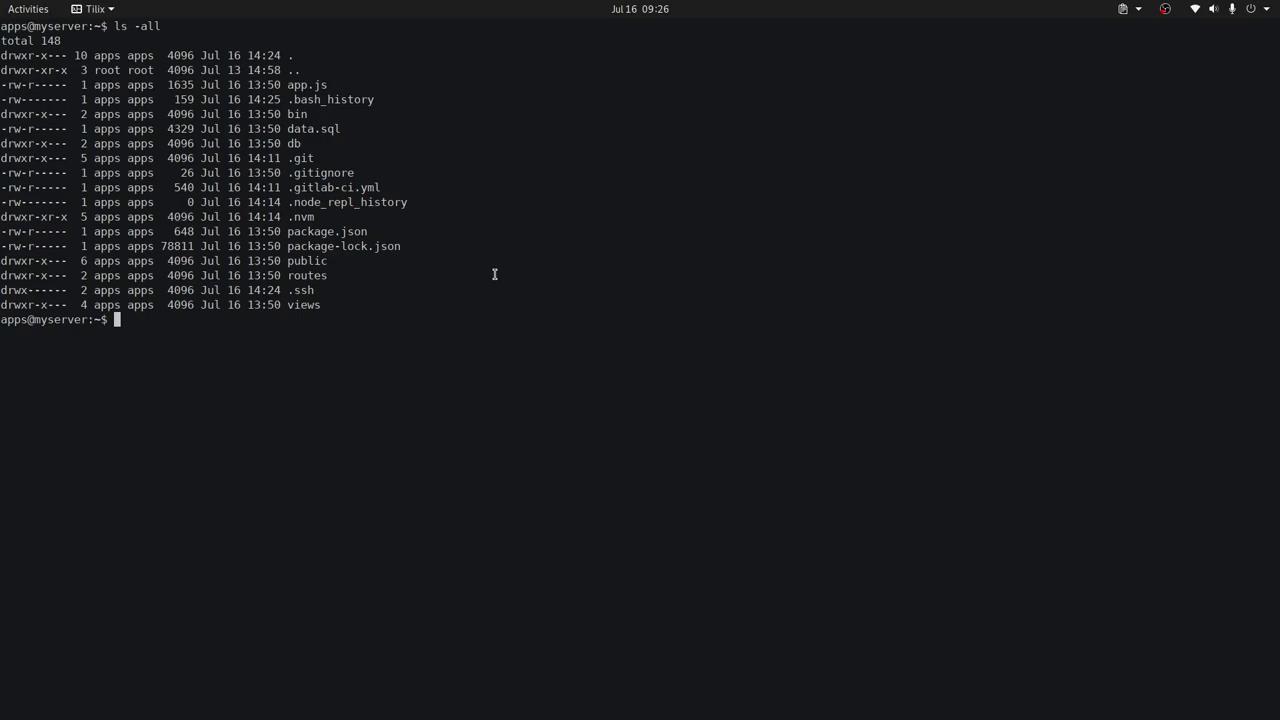
pyautogui.doubleClick(300, 295)
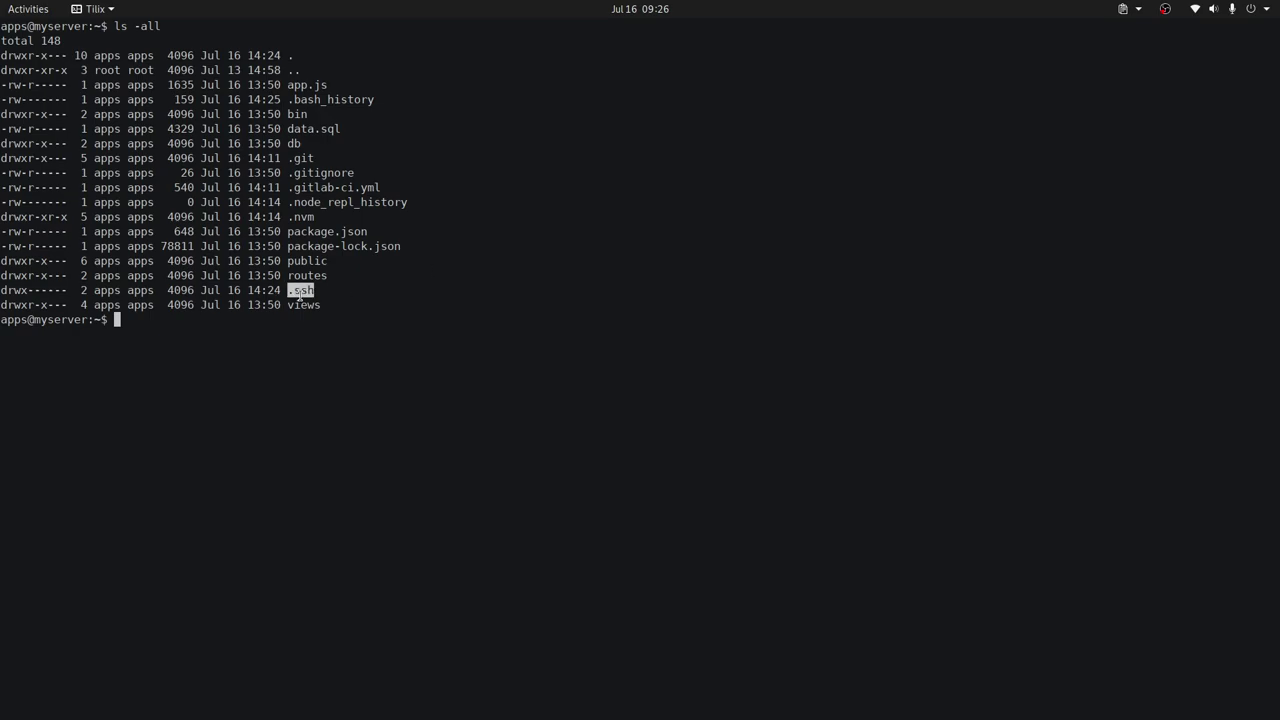
pyautogui.doubleClick(300, 217)
pyautogui.click(313, 220)
pyautogui.hotkey('alt', 'Tab')
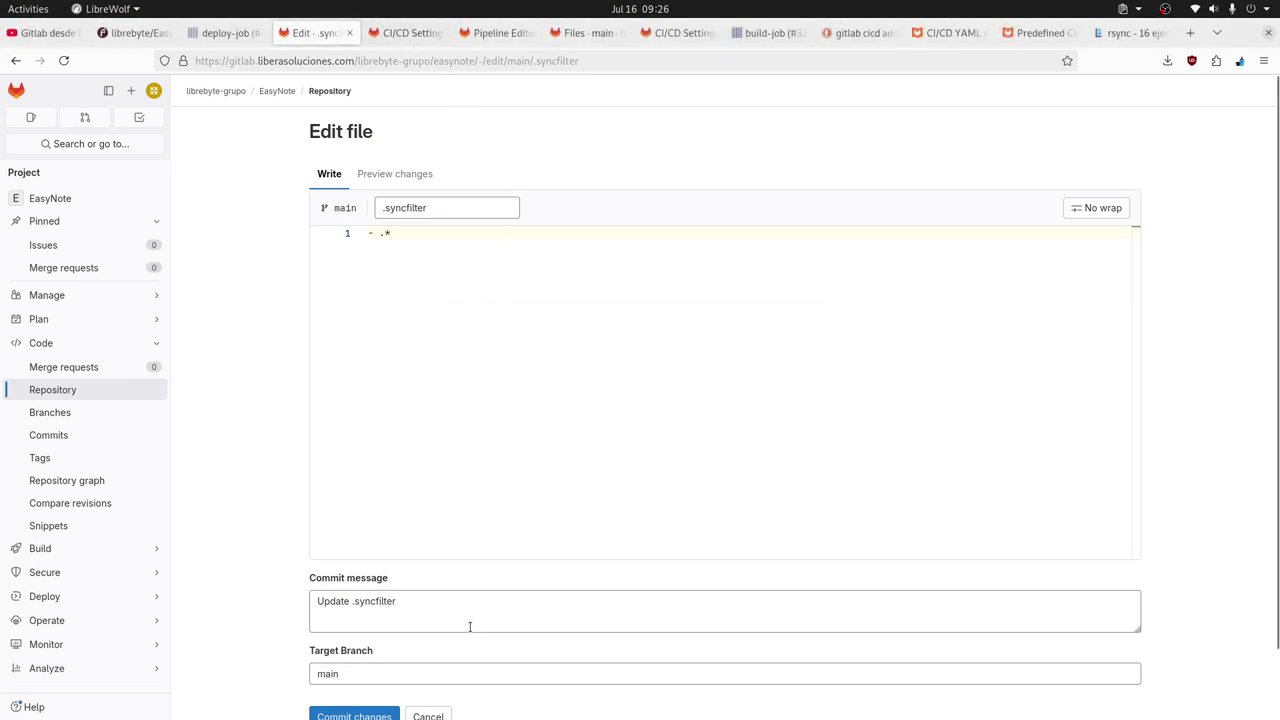
# Commit .syncfilter as '- .*' and open pipeline #13's deploy-job #47, which passed.
pyautogui.scroll(-2, 450, 624)
pyautogui.click(372, 645)
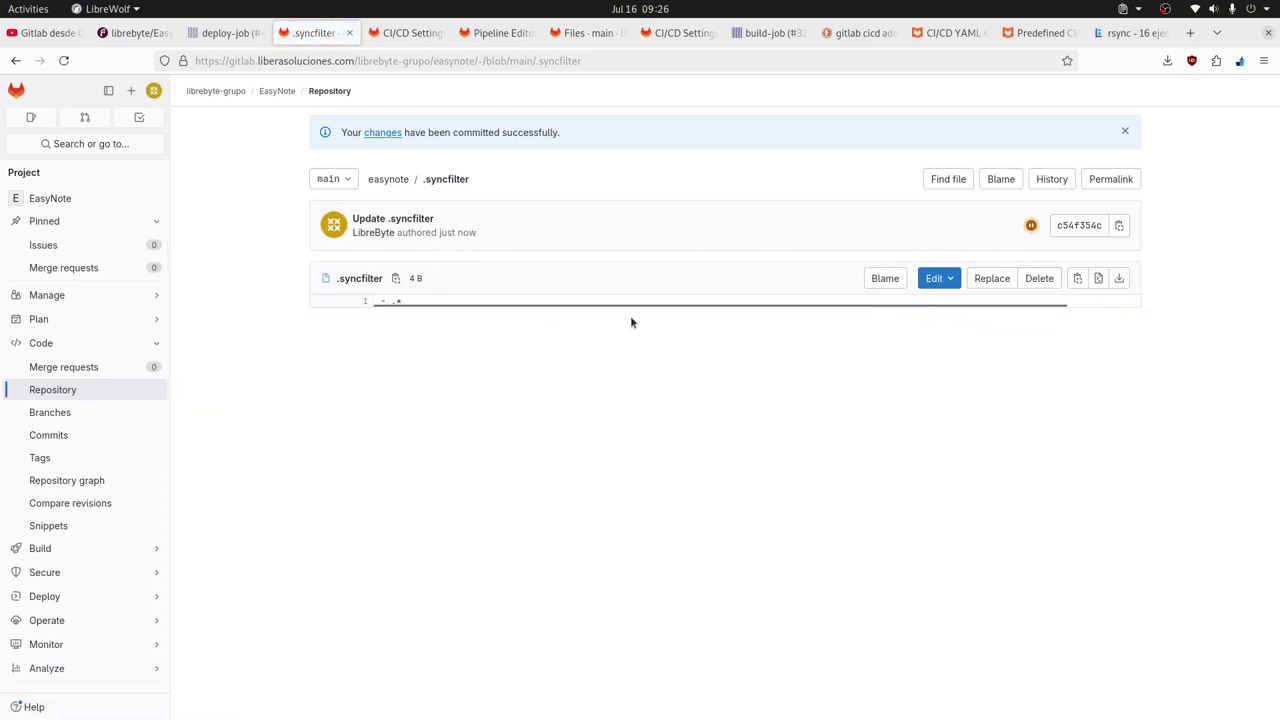
pyautogui.click(1030, 225)
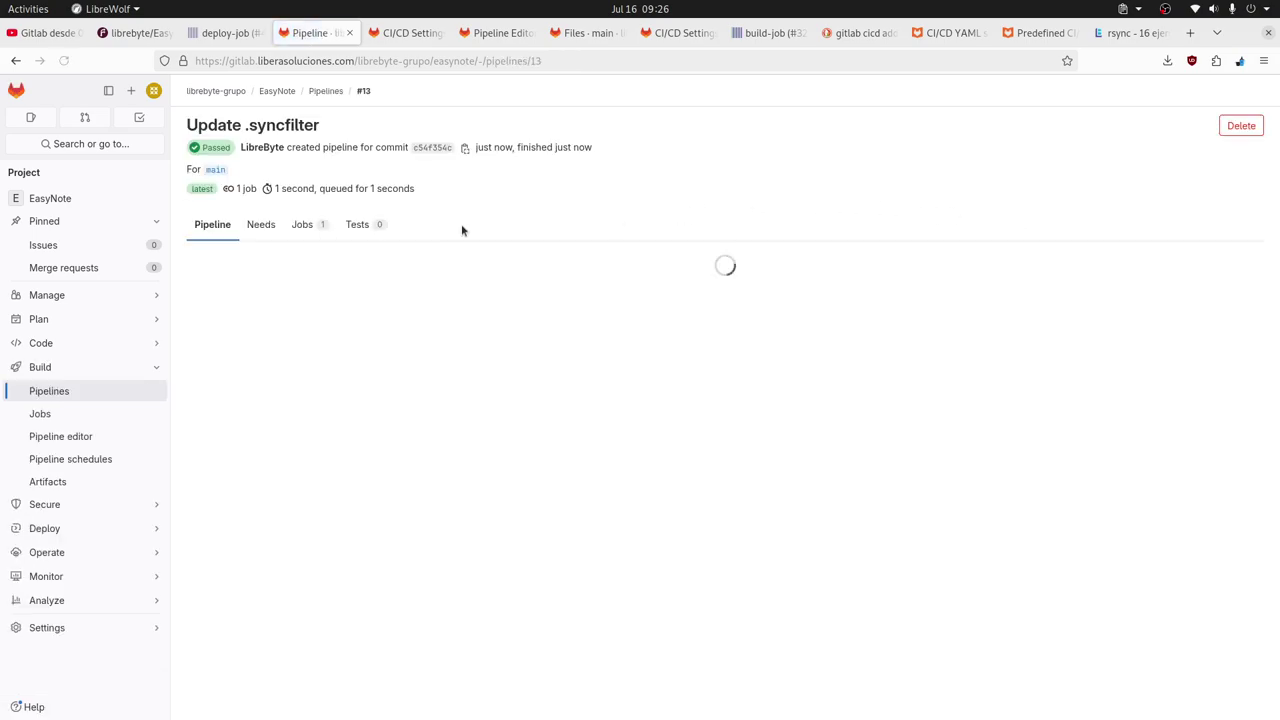
pyautogui.click(245, 307)
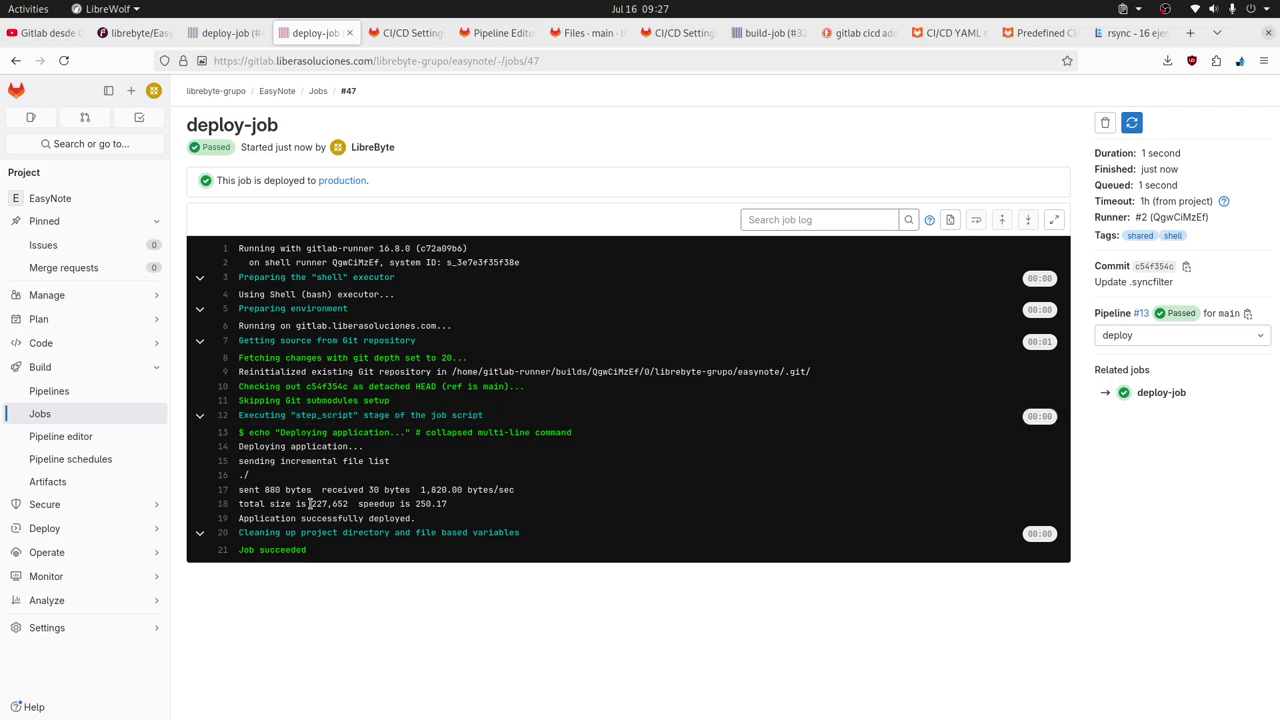
pyautogui.hotkey('alt', 'Tab')
pyautogui.click(591, 335)
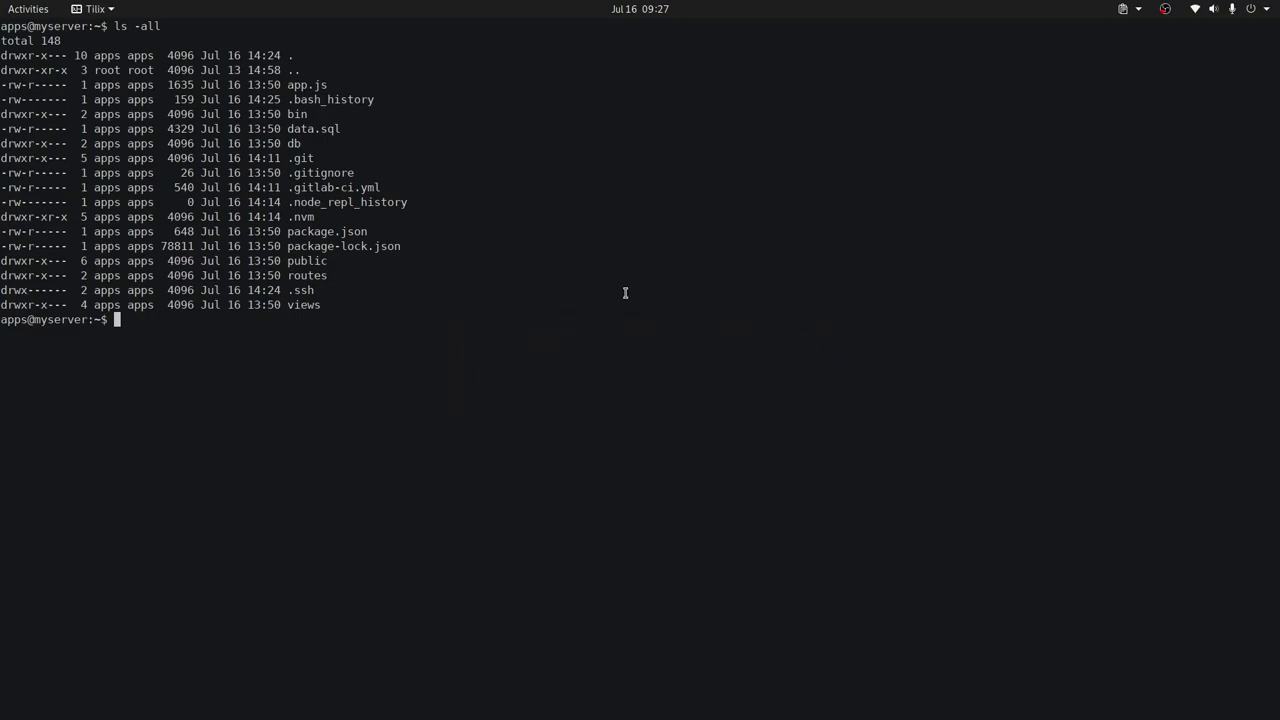
# Run ls -all in the server home, then run node, which returns 'command not found'.
pyautogui.write('ls -all')
pyautogui.press('Return')
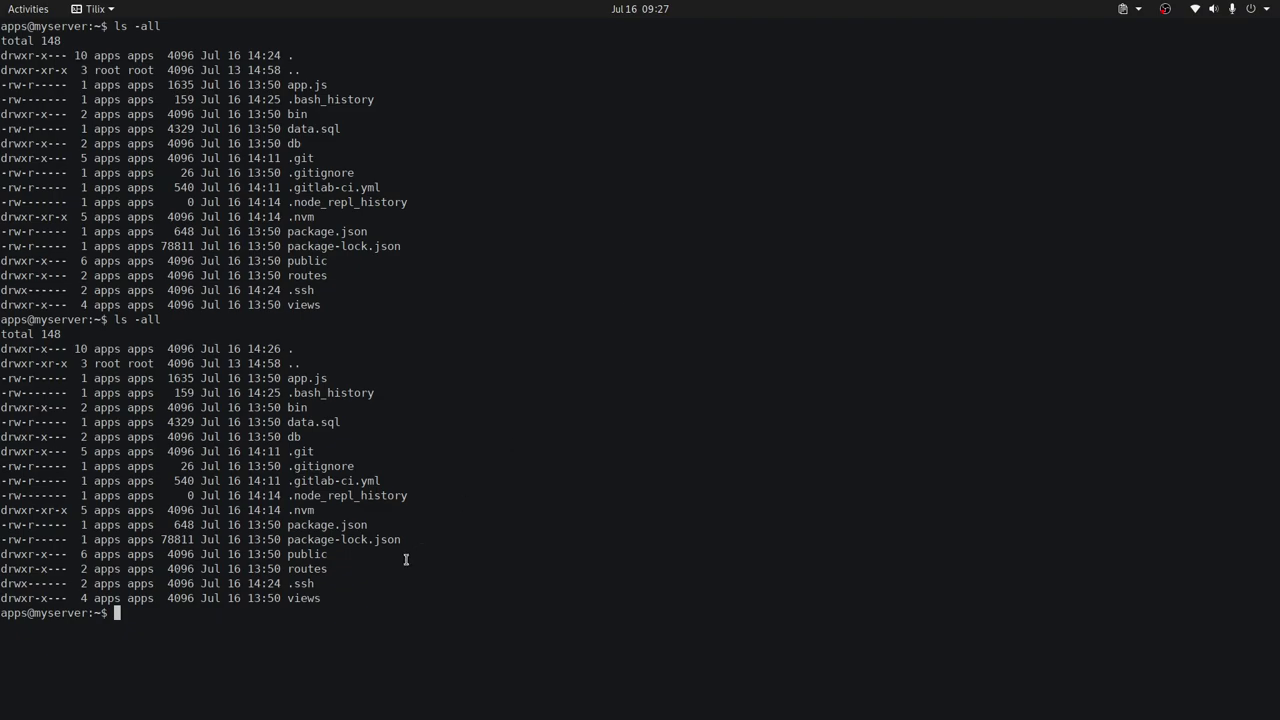
pyautogui.doubleClick(300, 510)
pyautogui.write('node')
pyautogui.press('BackSpace')
pyautogui.write('e')
pyautogui.press('Return')
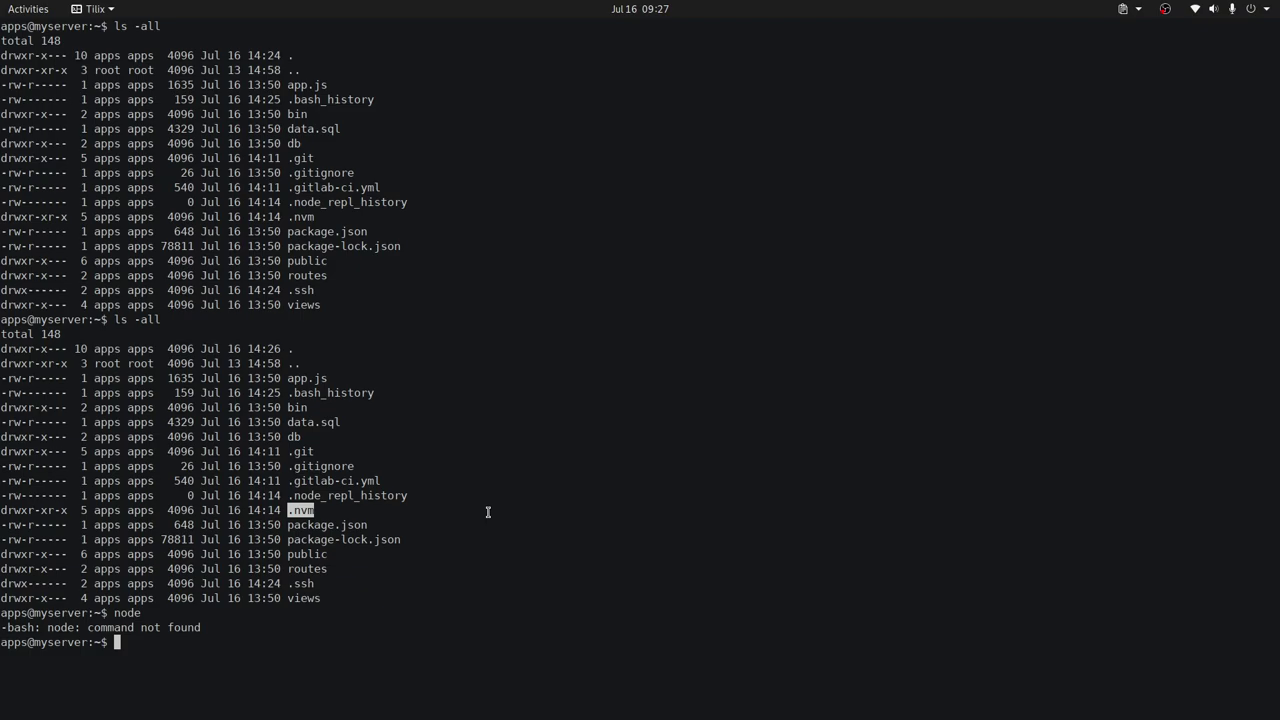
# Run ls .nvm/ to confirm it holds only alias and versions.
pyautogui.write('ls .nv')
pyautogui.press('Tab')
pyautogui.press('Tab')
pyautogui.press('Tab')
pyautogui.press('Return')
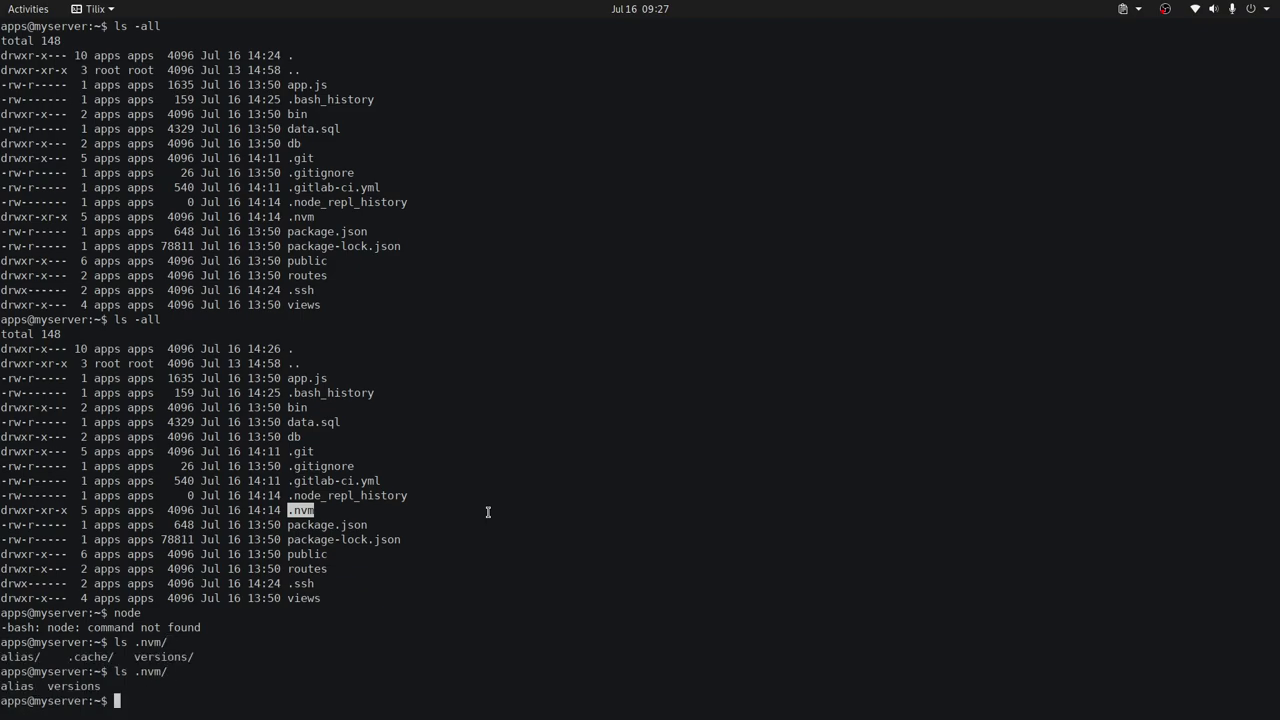
pyautogui.press('Up')
pyautogui.doubleClick(298, 583)
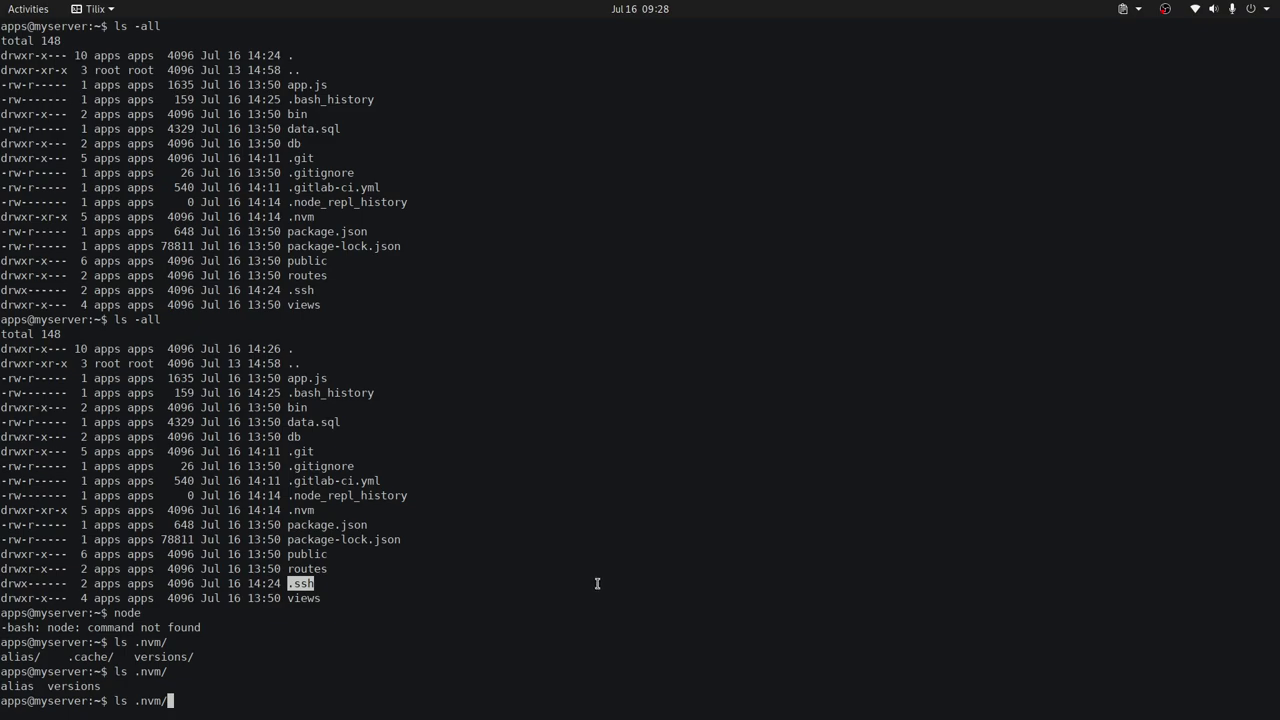
pyautogui.press('BackSpace')
pyautogui.press('BackSpace')
pyautogui.press('BackSpace')
pyautogui.press('BackSpace')
pyautogui.press('BackSpace')
pyautogui.press('BackSpace')
pyautogui.press('BackSpace')
pyautogui.press('BackSpace')
pyautogui.hotkey('alt', 'Tab')
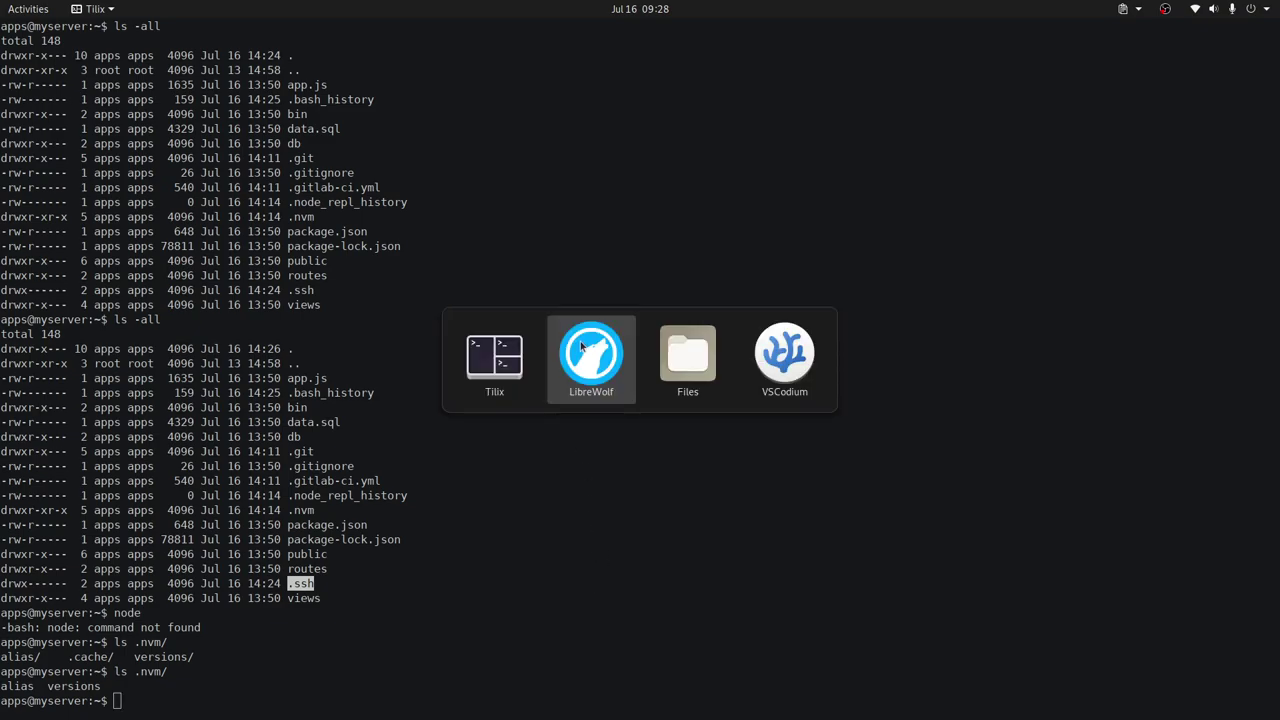
pyautogui.click(582, 346)
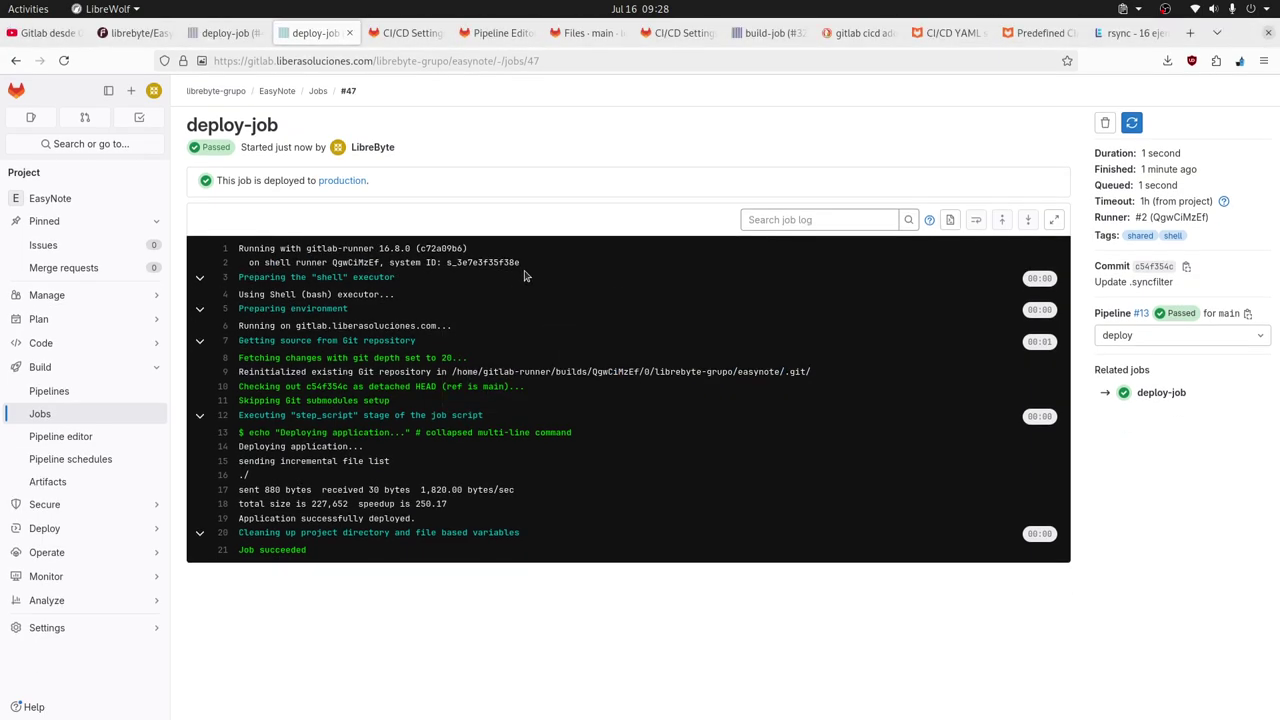
# Open the committed .syncfilter on main, which contains only the '- .*' rule.
pyautogui.hotkey('alt', 'Tab')
pyautogui.press('Escape')
pyautogui.click(672, 40)
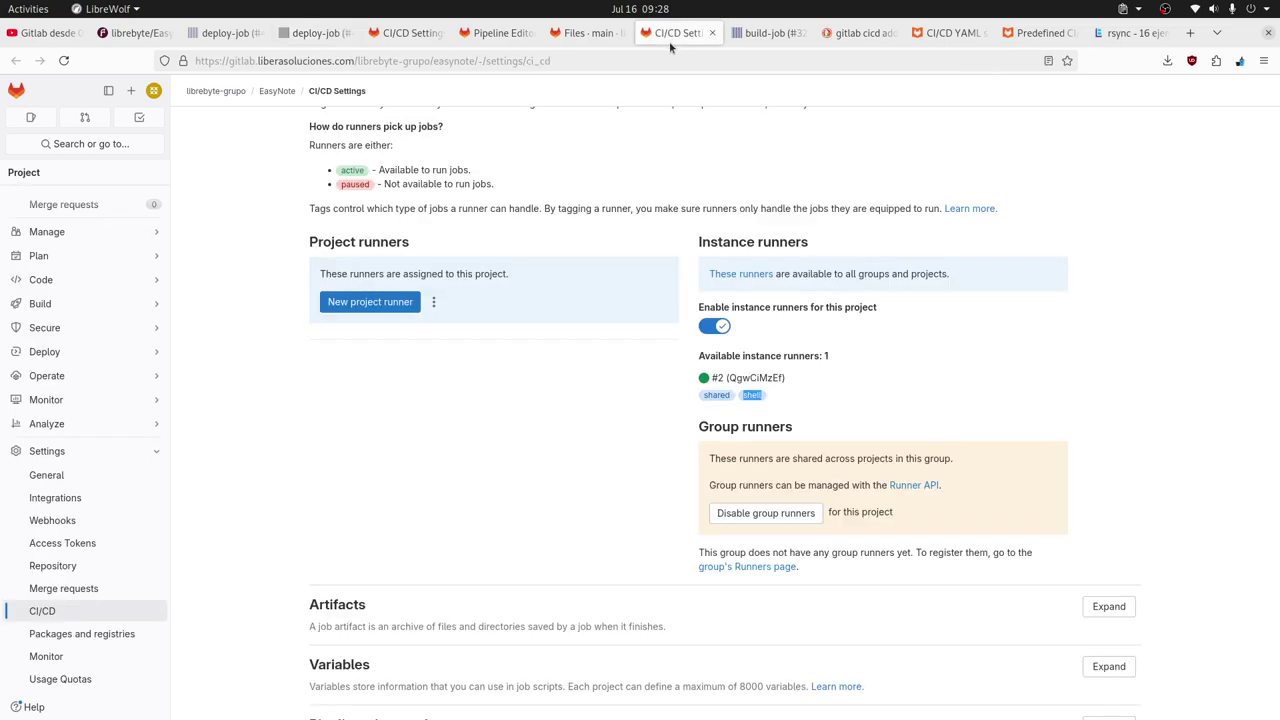
pyautogui.click(582, 40)
pyautogui.click(494, 40)
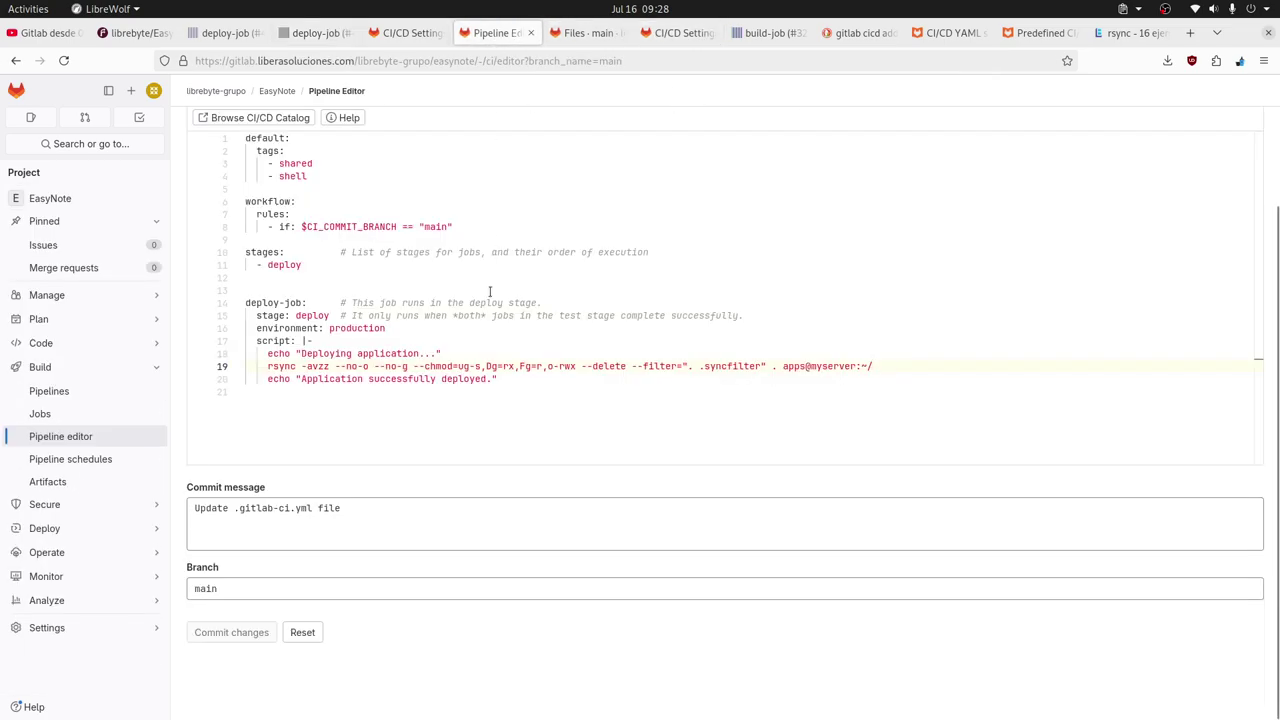
pyautogui.click(680, 40)
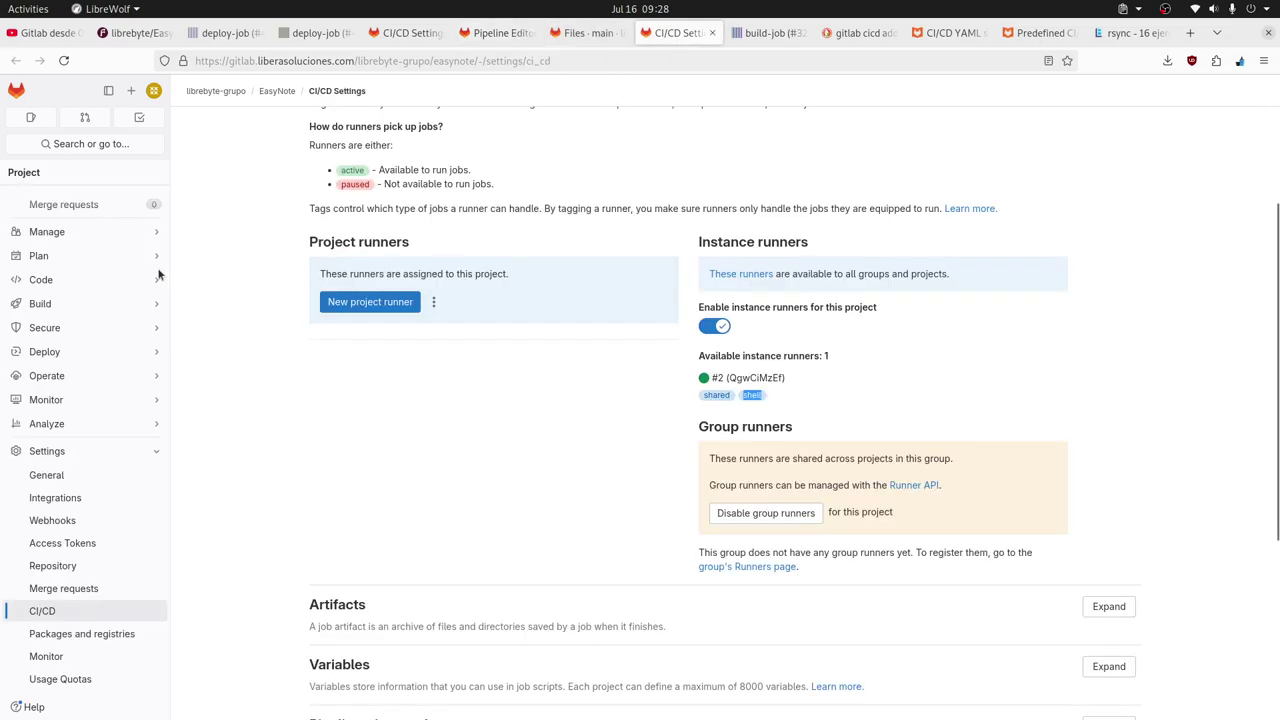
pyautogui.moveTo(124, 287)
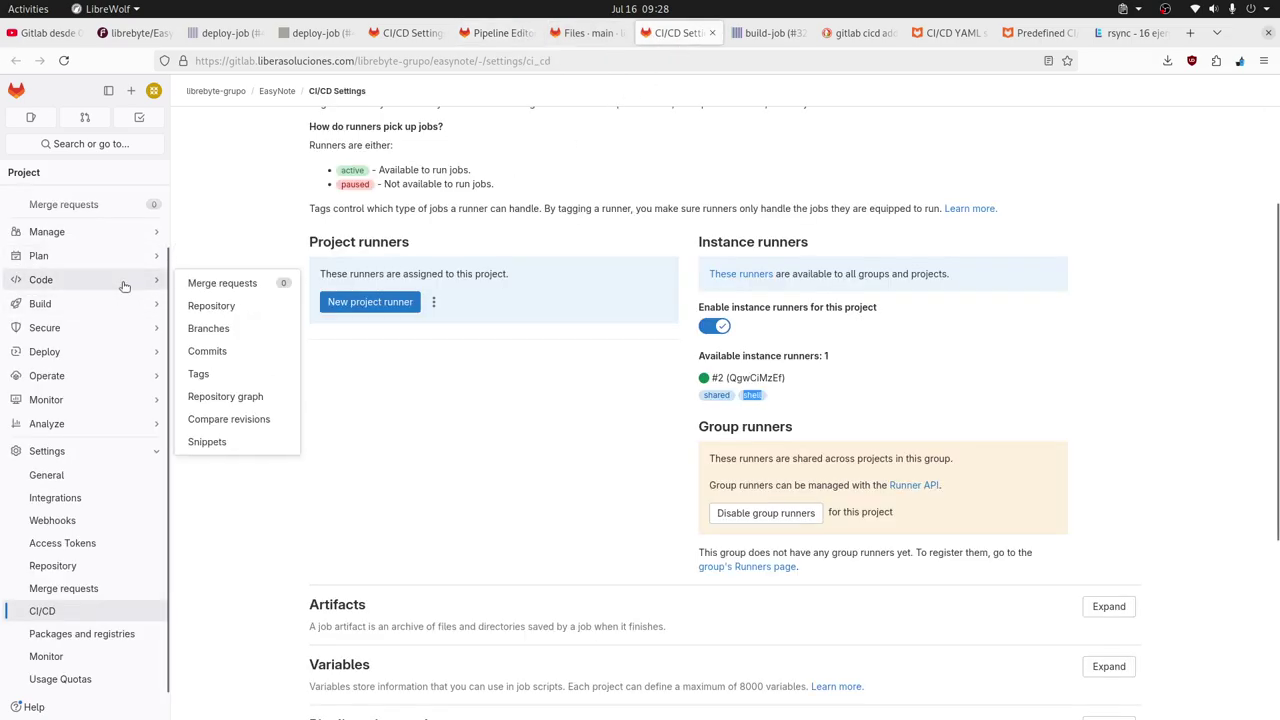
pyautogui.click(211, 305)
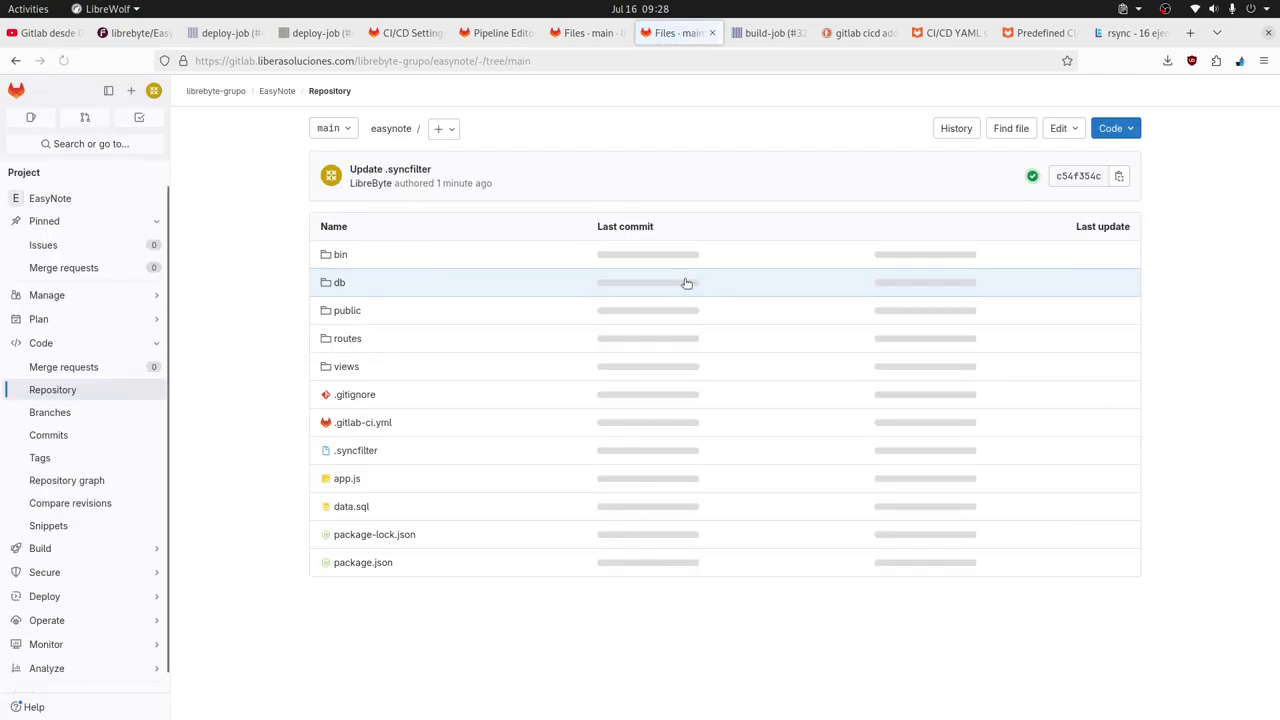
pyautogui.click(357, 450)
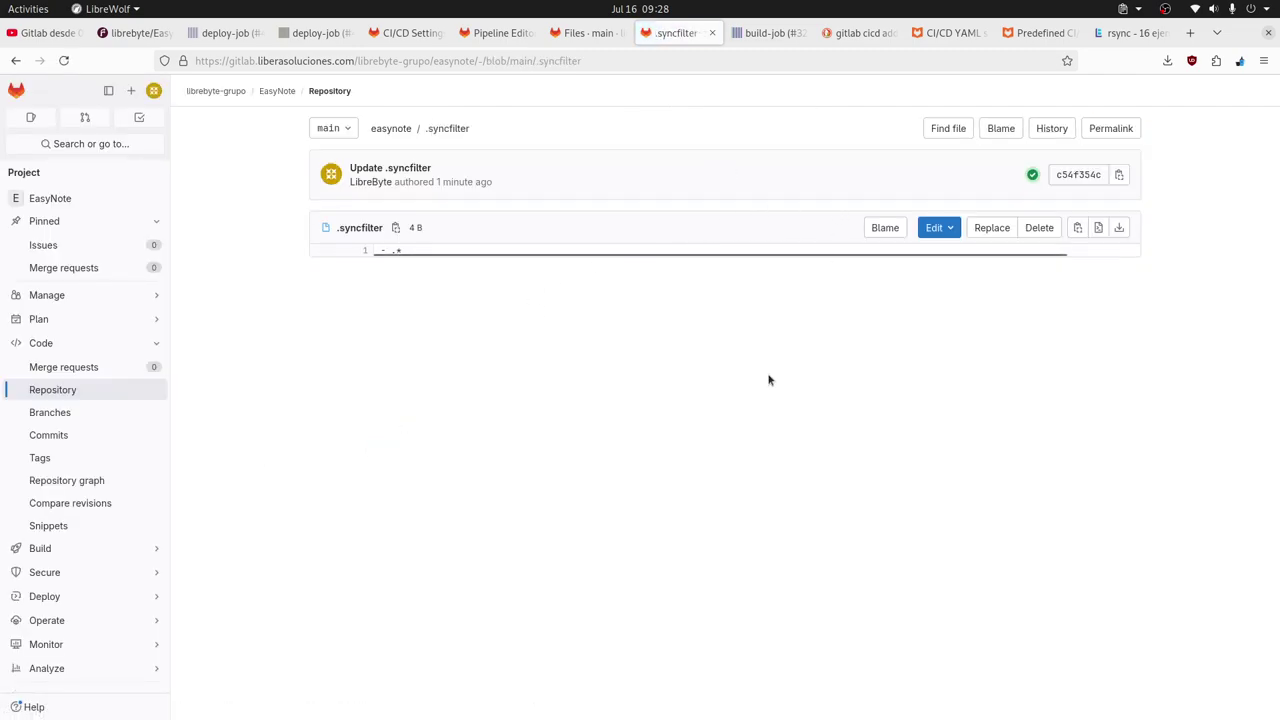
pyautogui.hotkey('alt', 'Tab')
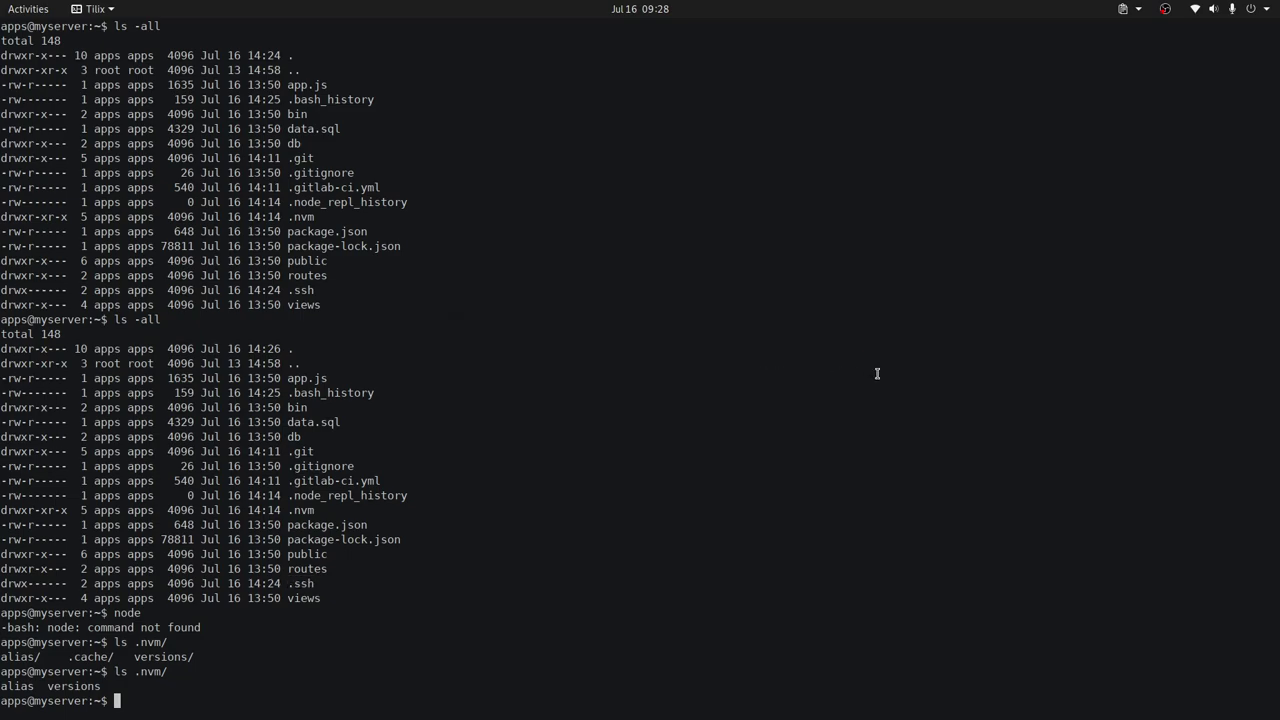
# Delete app.js, package.json and package-lock.json from the server home with rm.
pyautogui.doubleClick(304, 378)
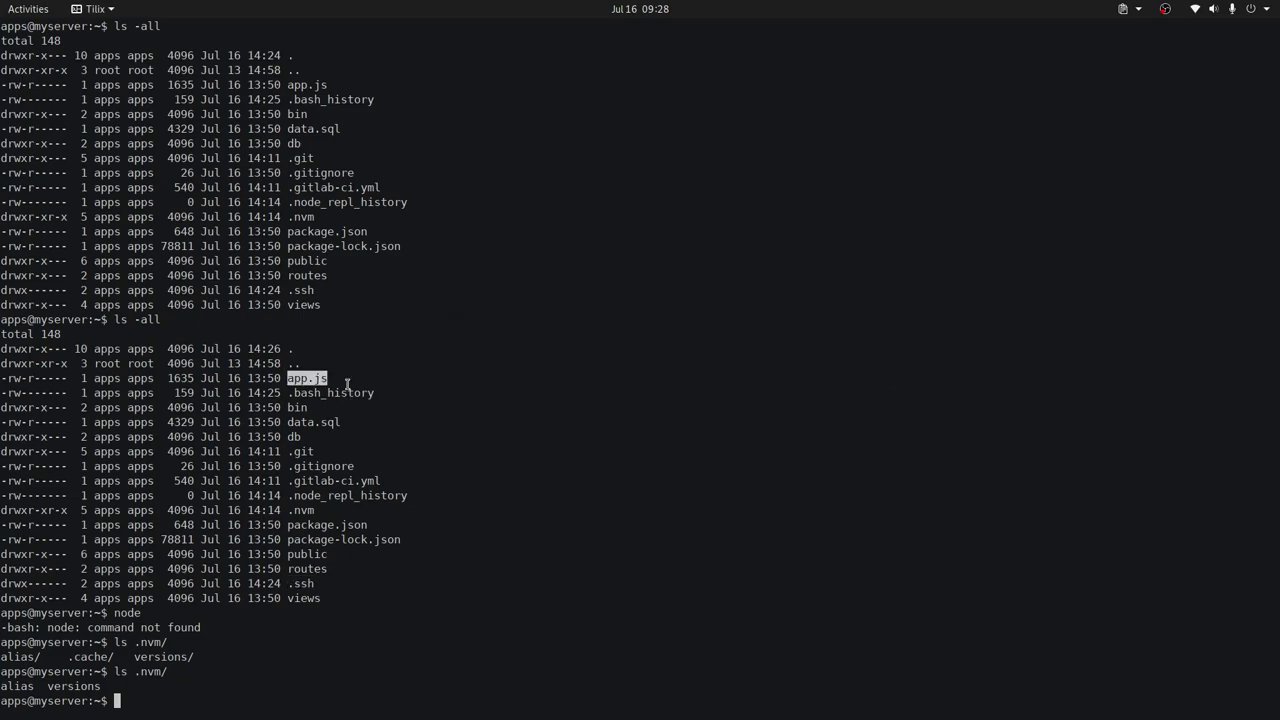
pyautogui.write('rm')
pyautogui.middleClick(671, 427)
pyautogui.doubleClick(327, 524)
pyautogui.middleClick(789, 489)
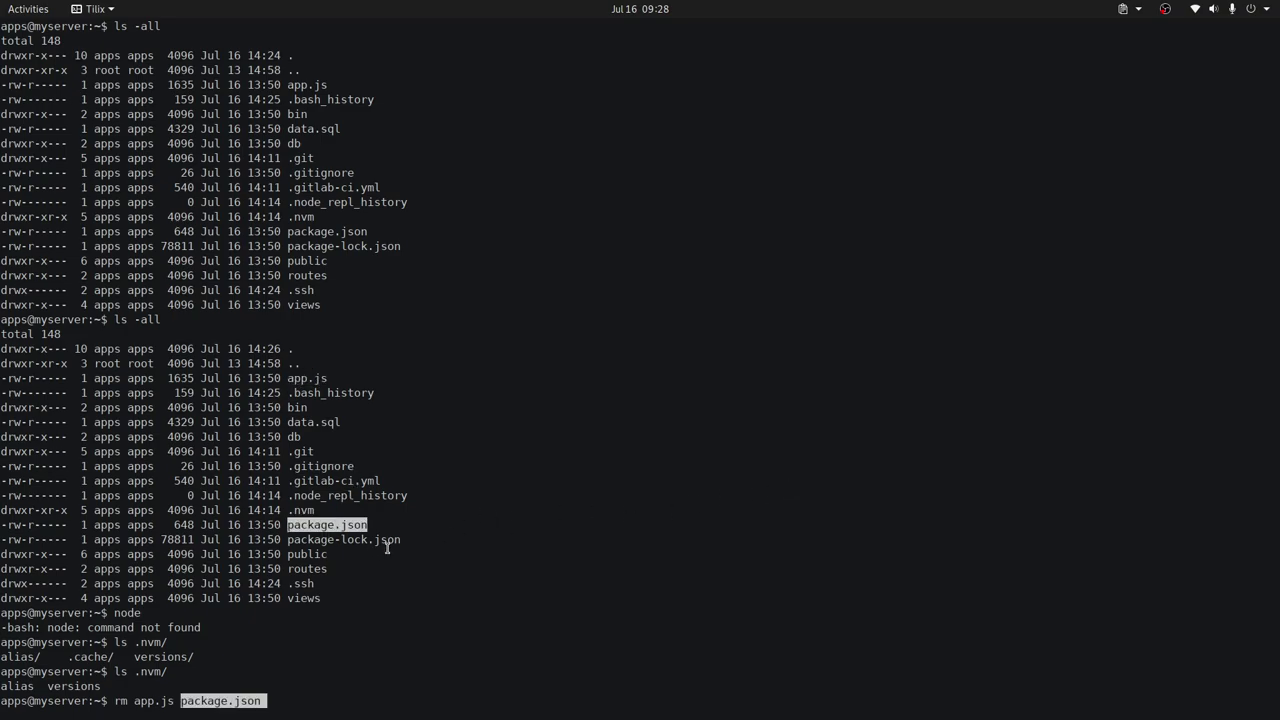
pyautogui.doubleClick(387, 548)
pyautogui.middleClick(769, 461)
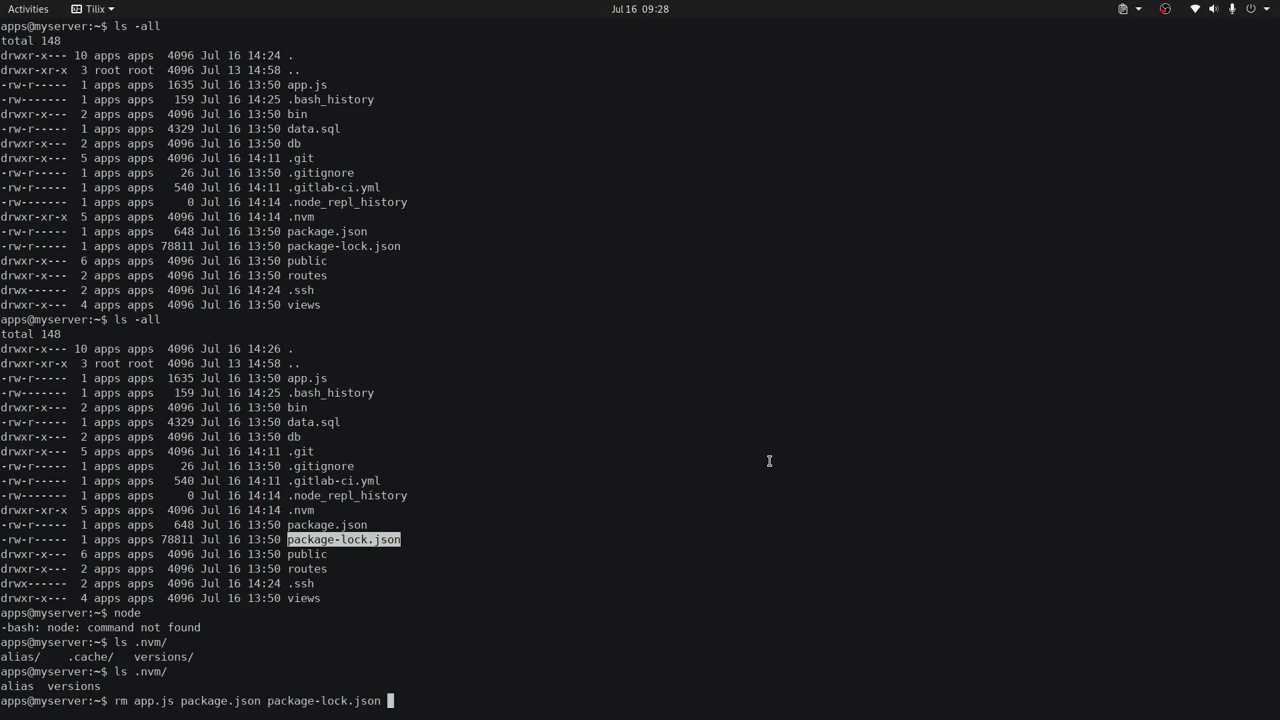
pyautogui.click(316, 554)
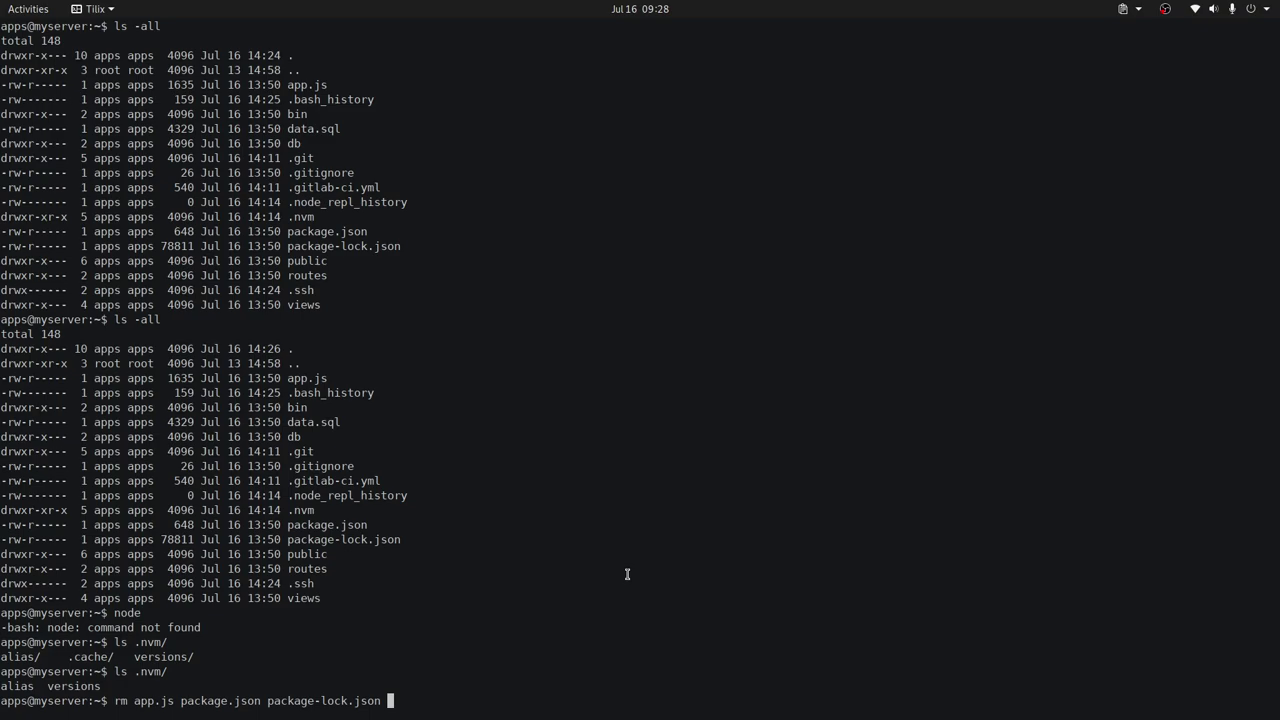
pyautogui.press('Return')
# Remove bin, data.sql, db, .git, .gitignore, .gitlab-ci.yml, public, routes and views with rm -rfv.
pyautogui.write('rm -rfv')
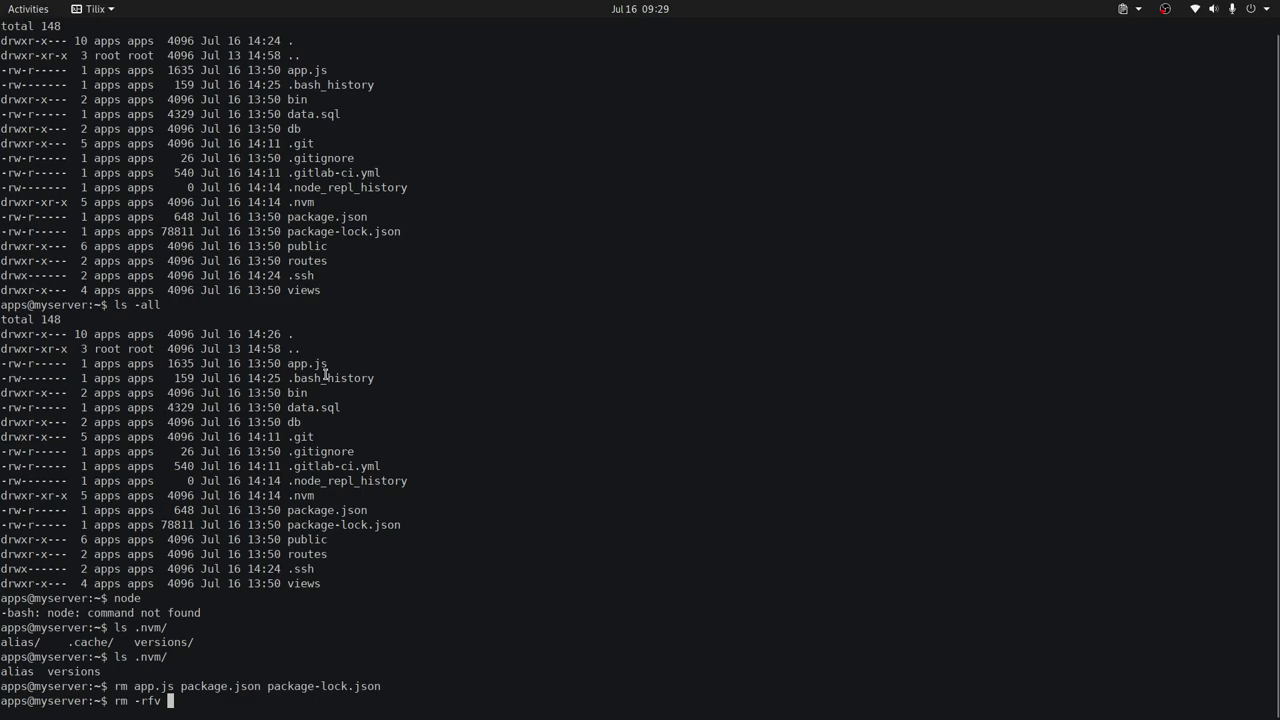
pyautogui.doubleClick(297, 394)
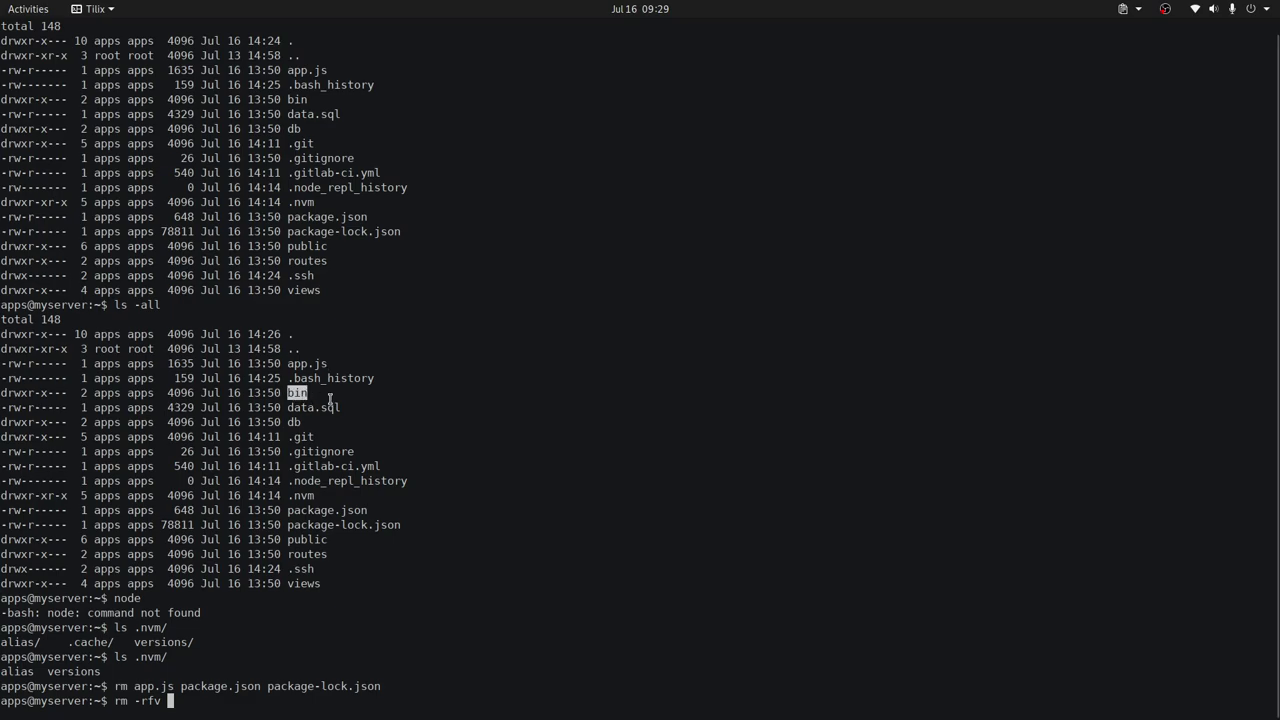
pyautogui.middleClick(637, 400)
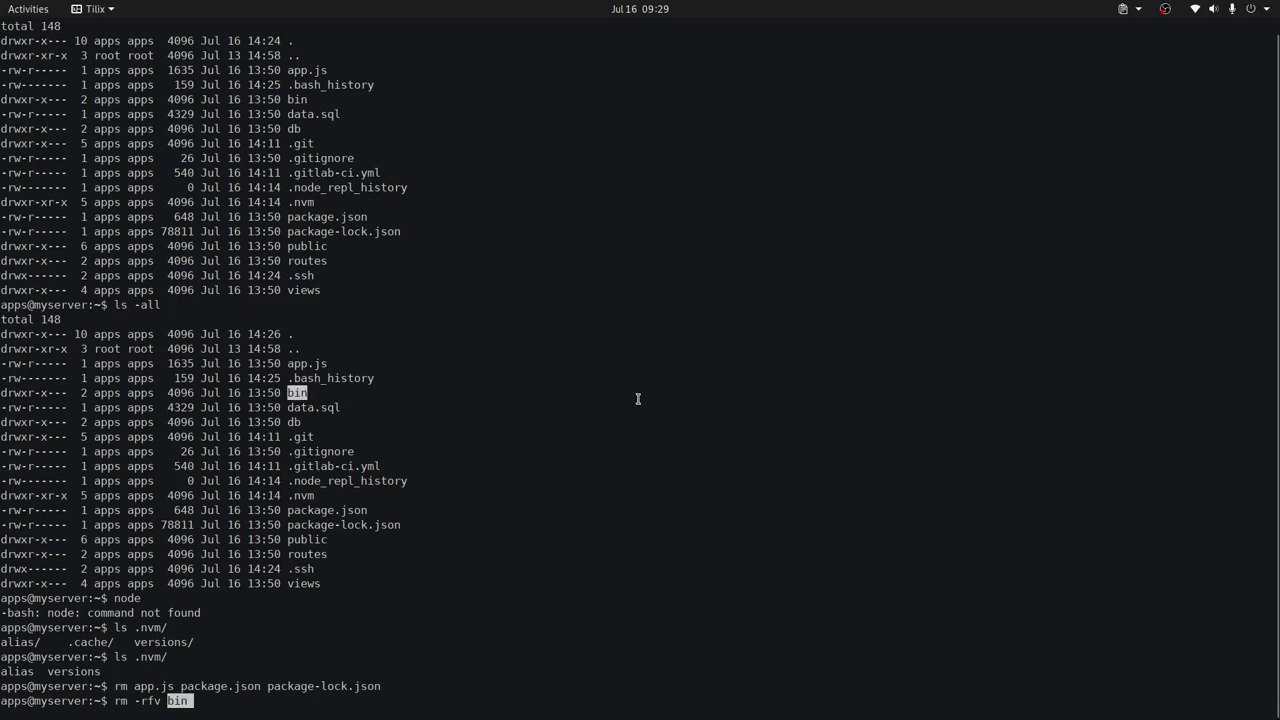
pyautogui.doubleClick(316, 408)
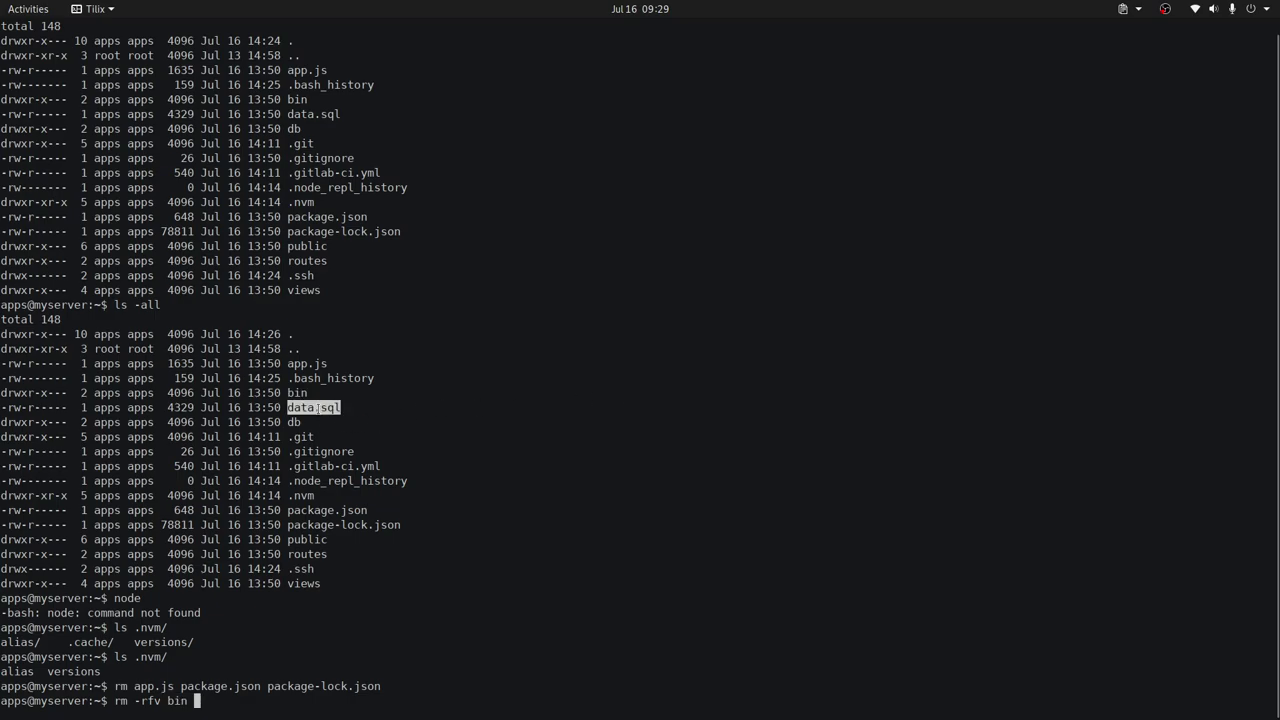
pyautogui.middleClick(521, 401)
pyautogui.doubleClick(294, 422)
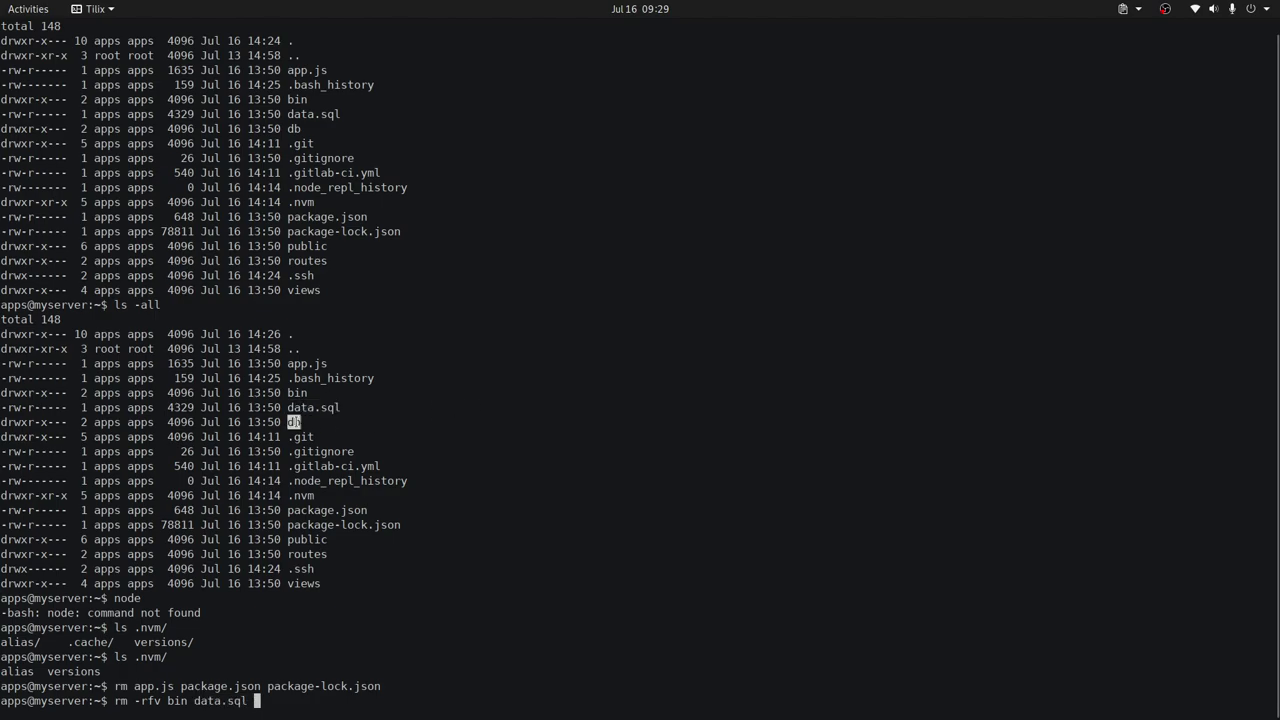
pyautogui.middleClick(605, 438)
pyautogui.doubleClick(300, 437)
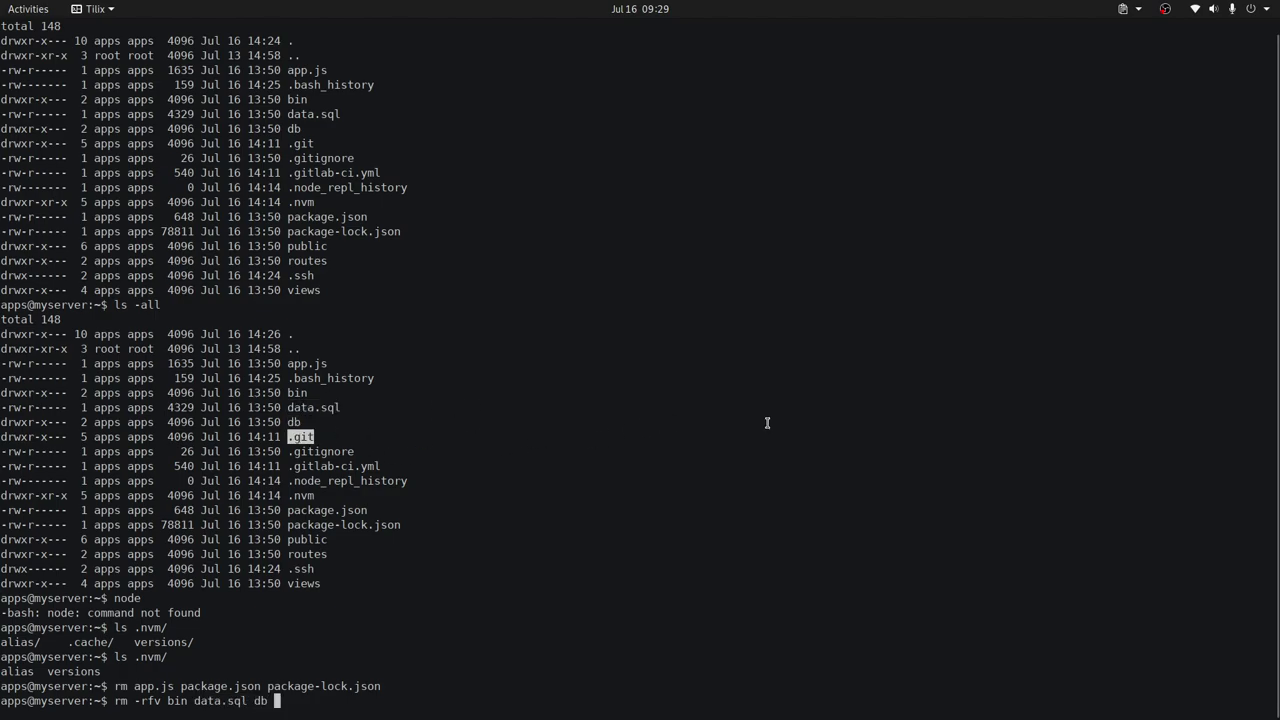
pyautogui.middleClick(704, 437)
pyautogui.doubleClick(311, 452)
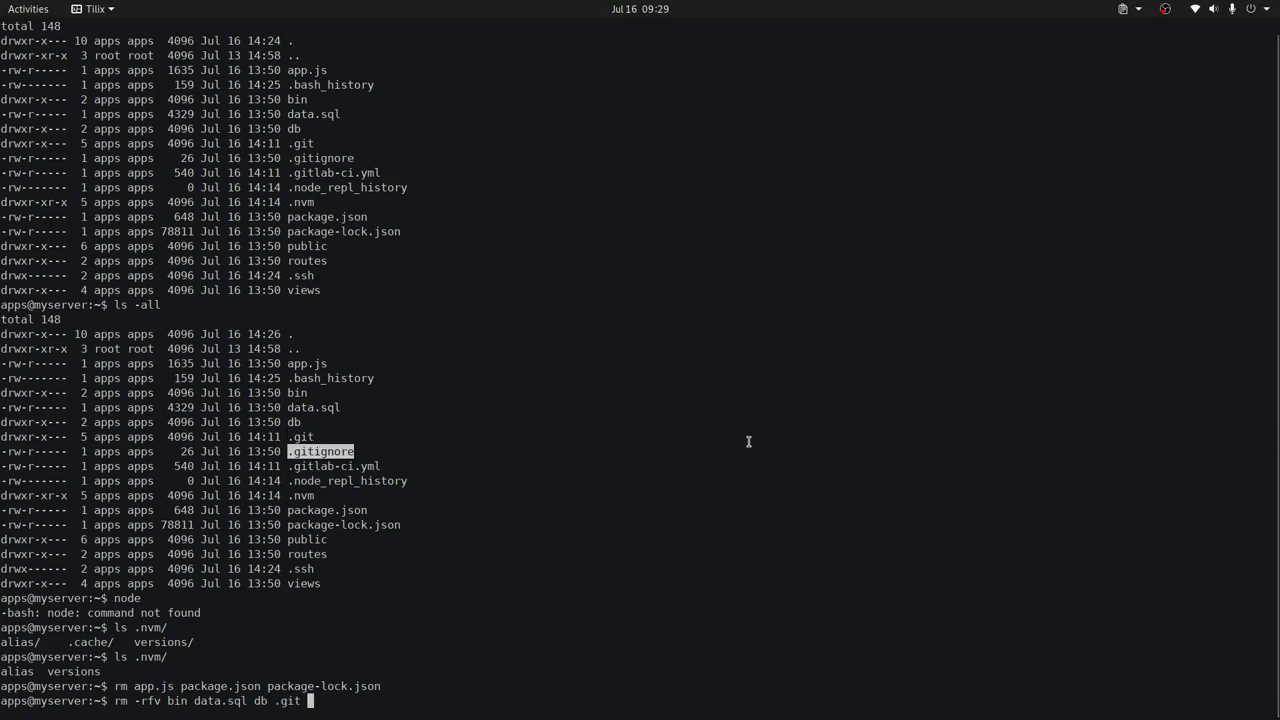
pyautogui.middleClick(621, 457)
pyautogui.doubleClick(347, 466)
pyautogui.middleClick(592, 459)
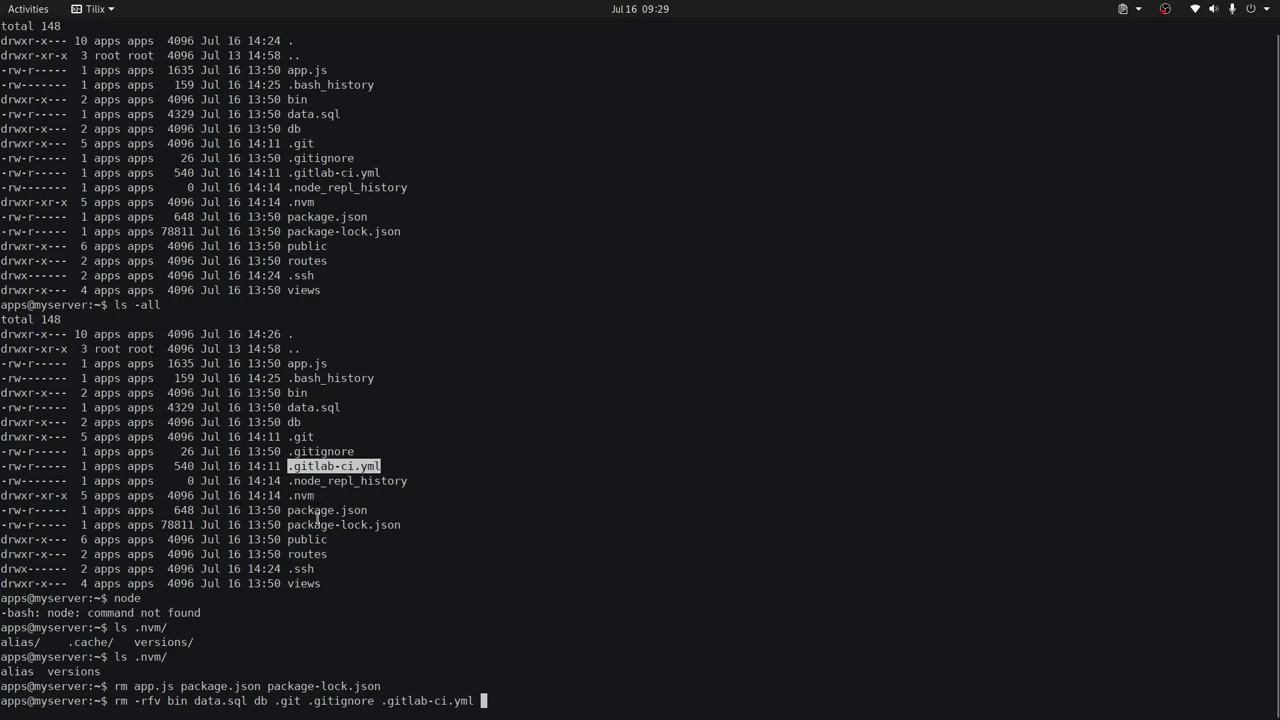
pyautogui.doubleClick(308, 539)
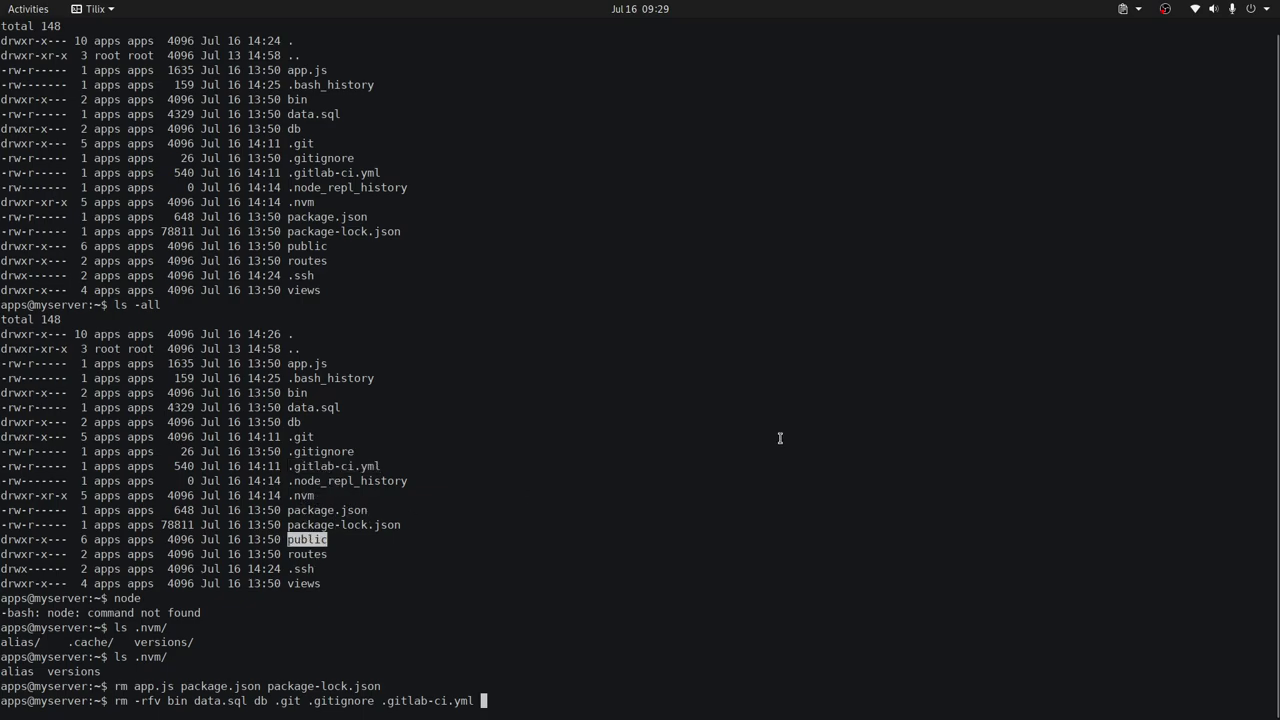
pyautogui.middleClick(656, 523)
pyautogui.doubleClick(305, 554)
pyautogui.middleClick(648, 511)
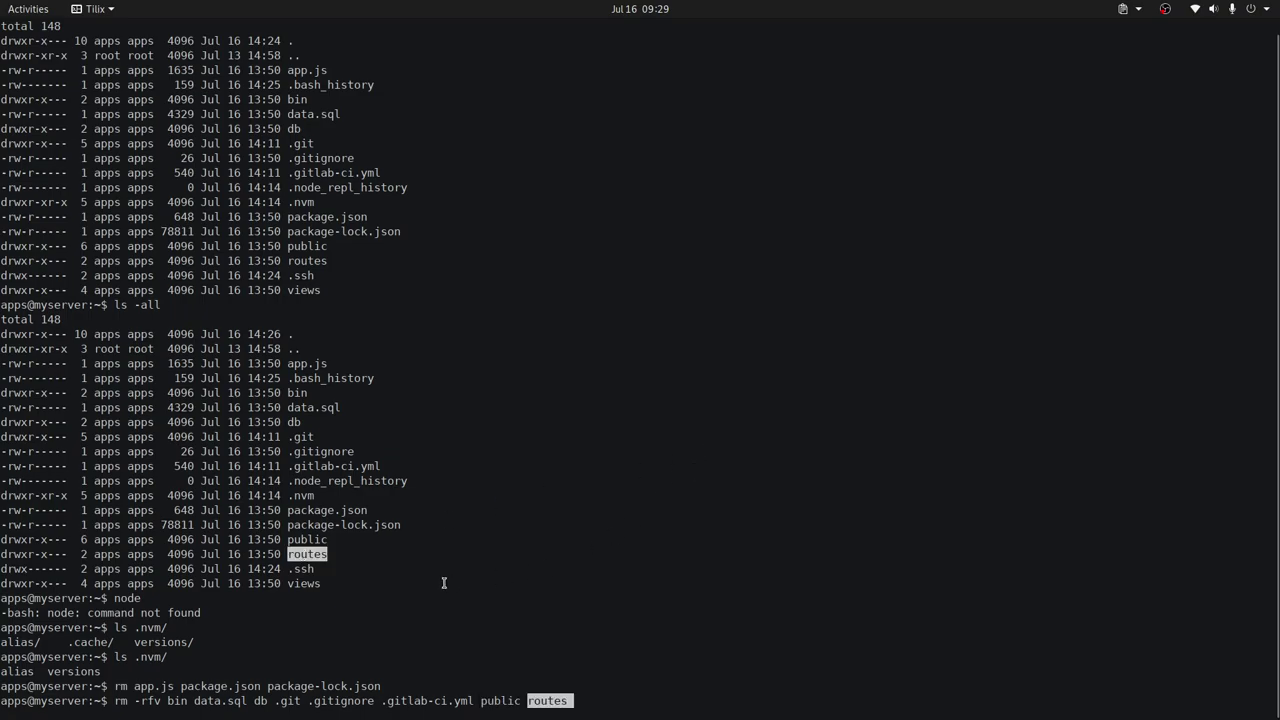
pyautogui.doubleClick(305, 584)
pyautogui.middleClick(802, 464)
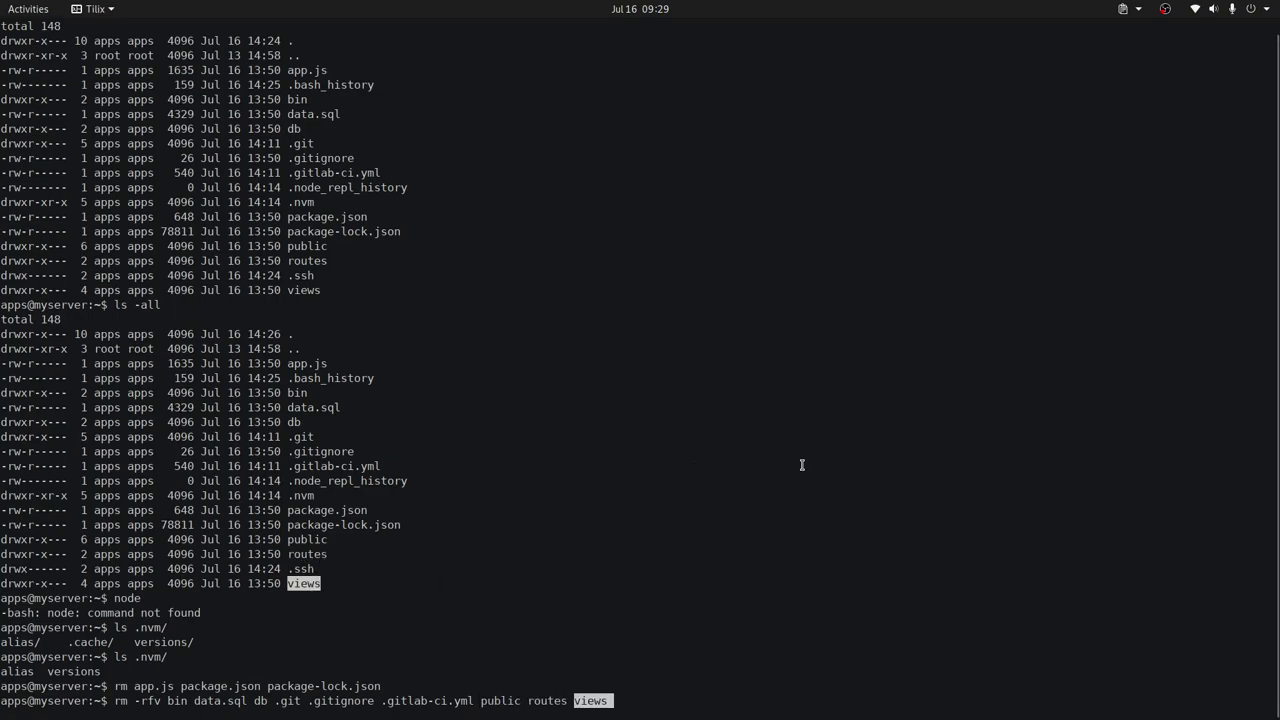
pyautogui.press('Return')
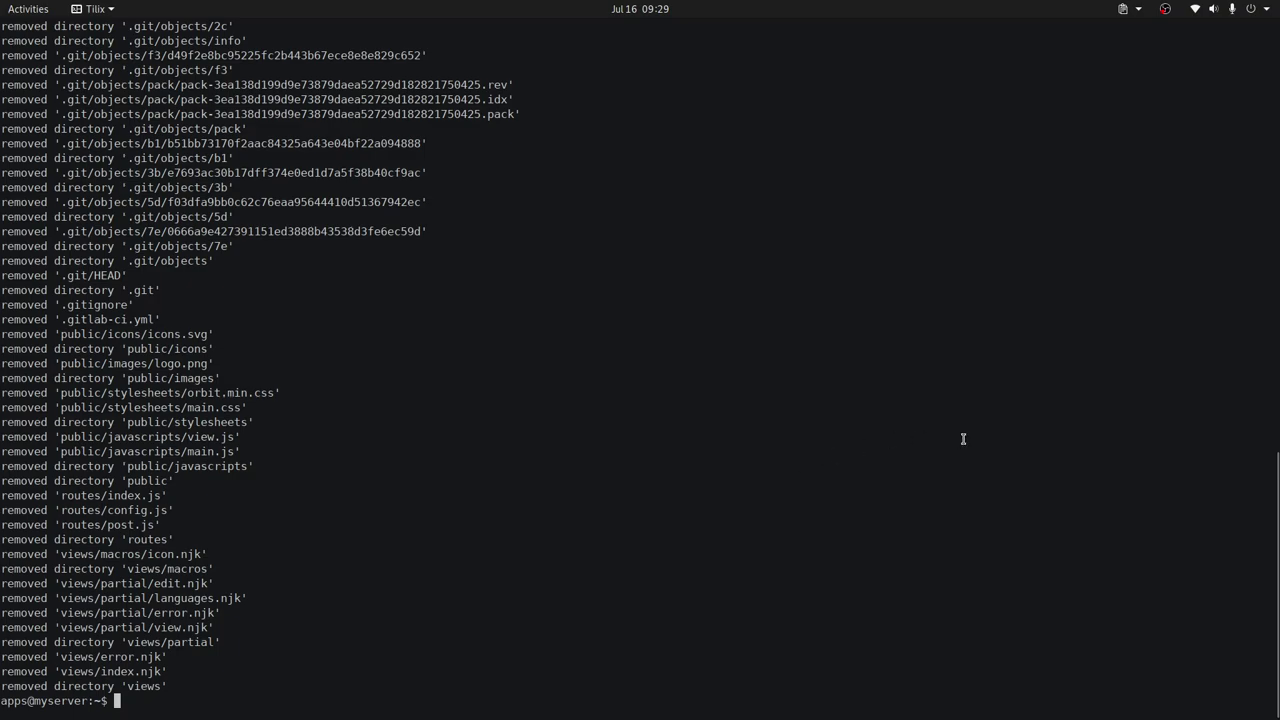
# List the home directory with ls -all to confirm removal, then create an EasyNote directory.
pyautogui.write('ls -all')
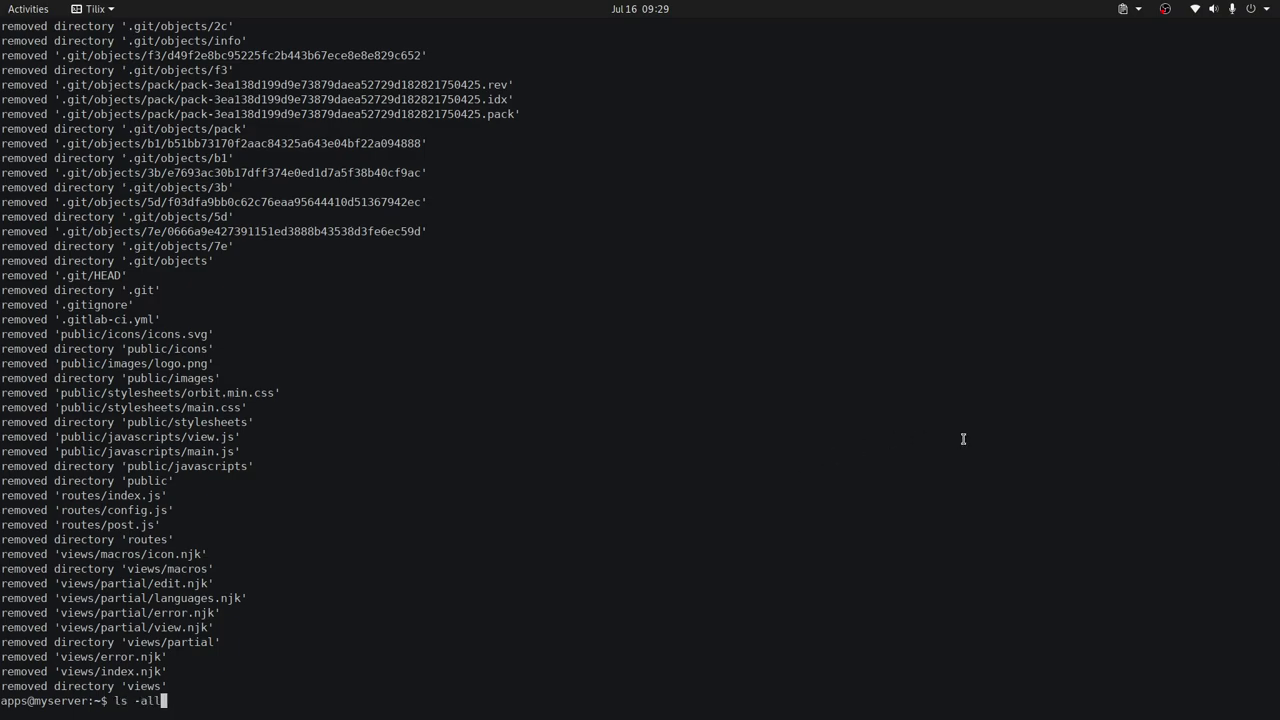
pyautogui.press('Return')
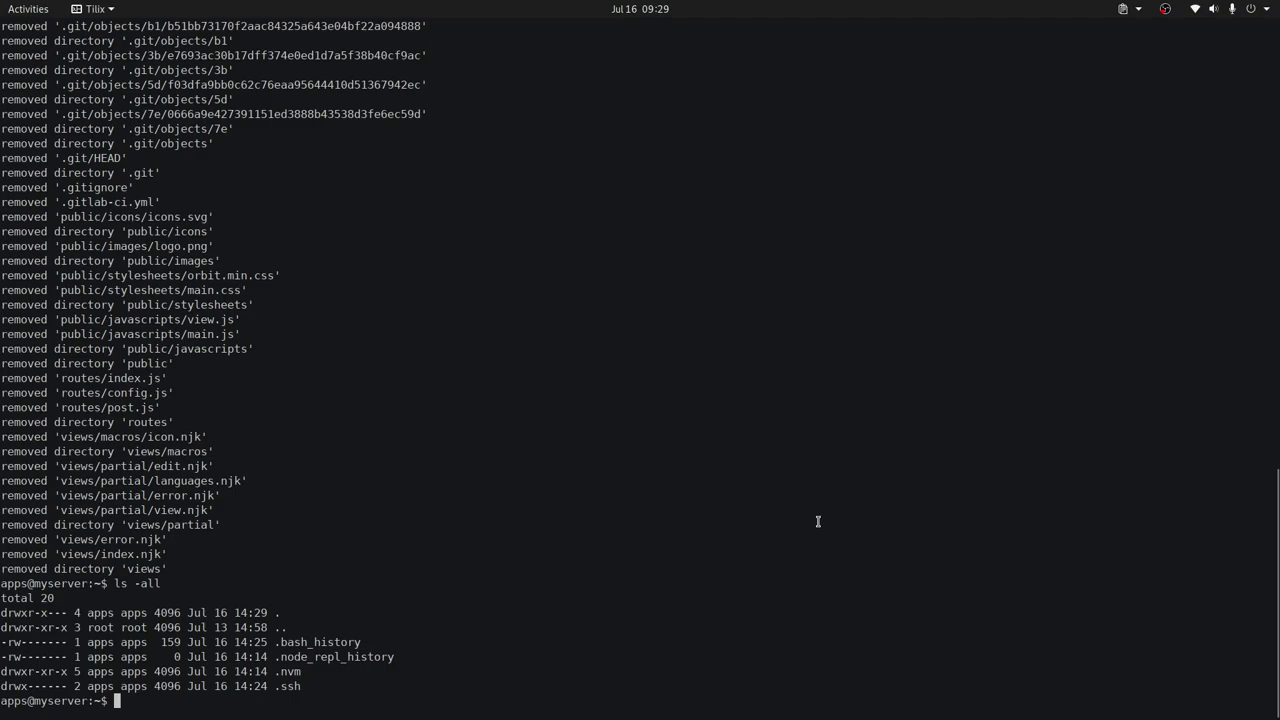
pyautogui.write('mkdir')
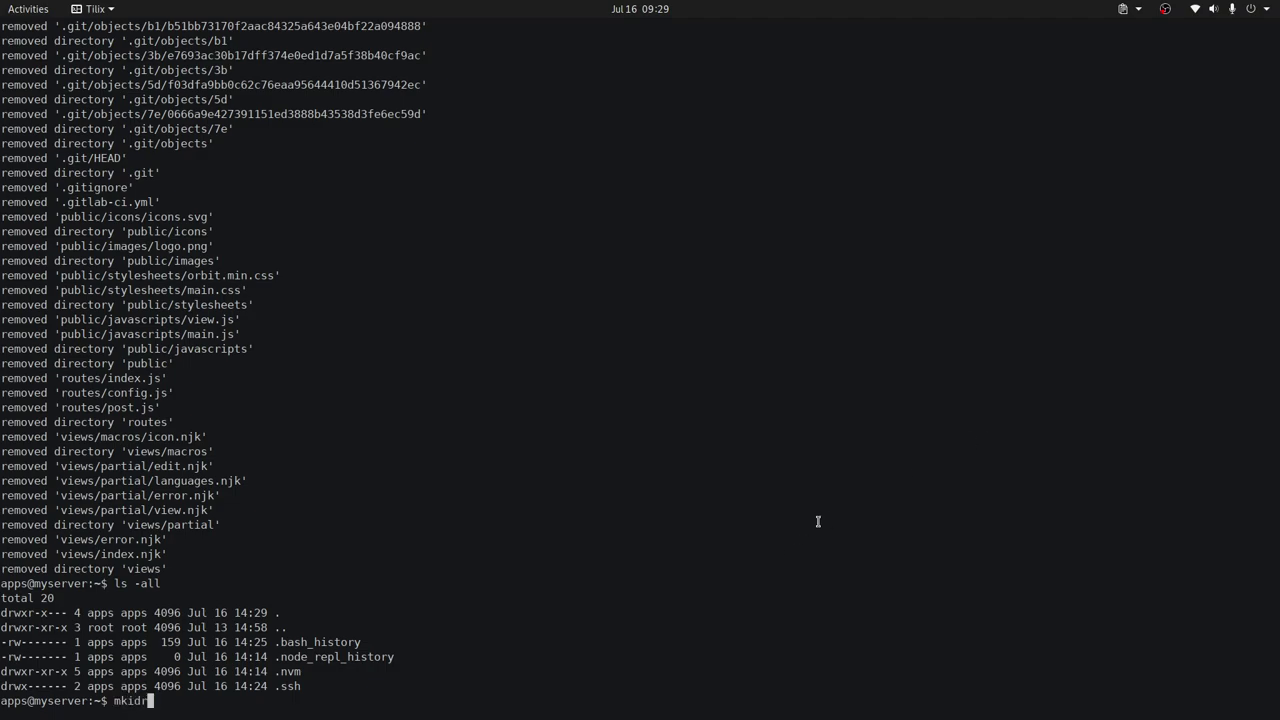
pyautogui.press('BackSpace')
pyautogui.press('BackSpace')
pyautogui.press('BackSpace')
pyautogui.write('dir EasyNote')
pyautogui.press('Return')
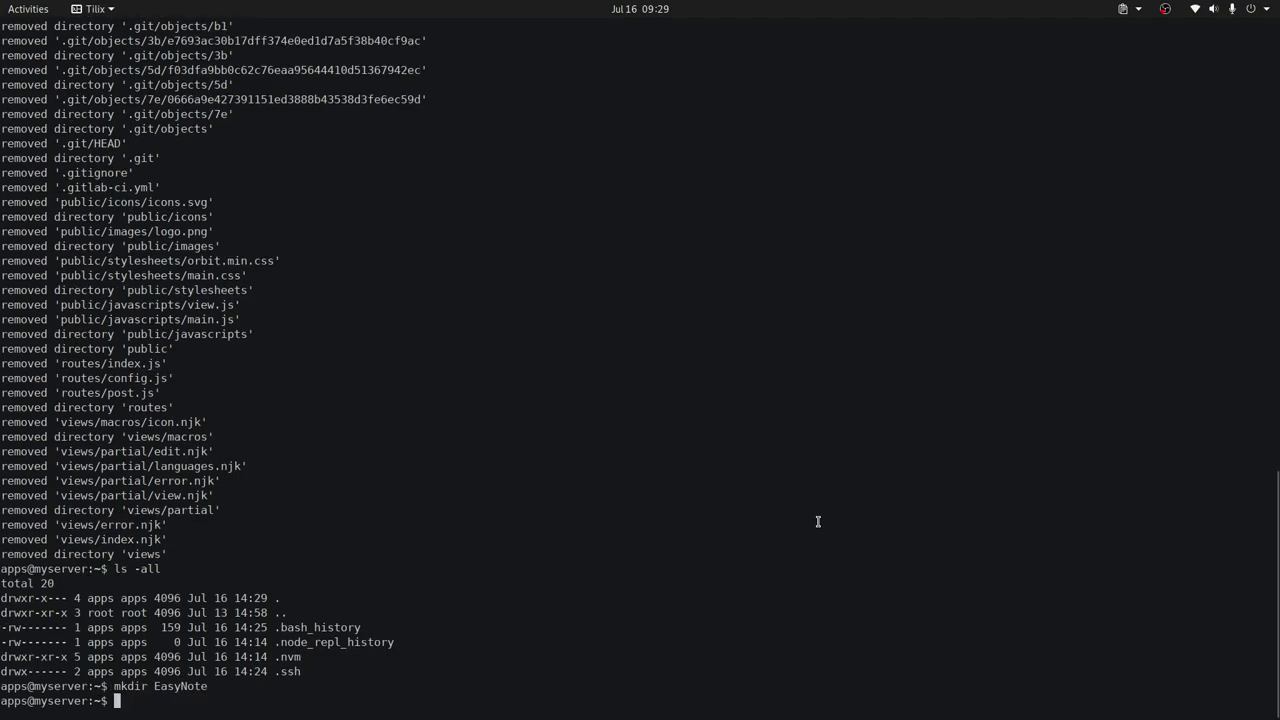
pyautogui.hotkey('alt', 'Tab')
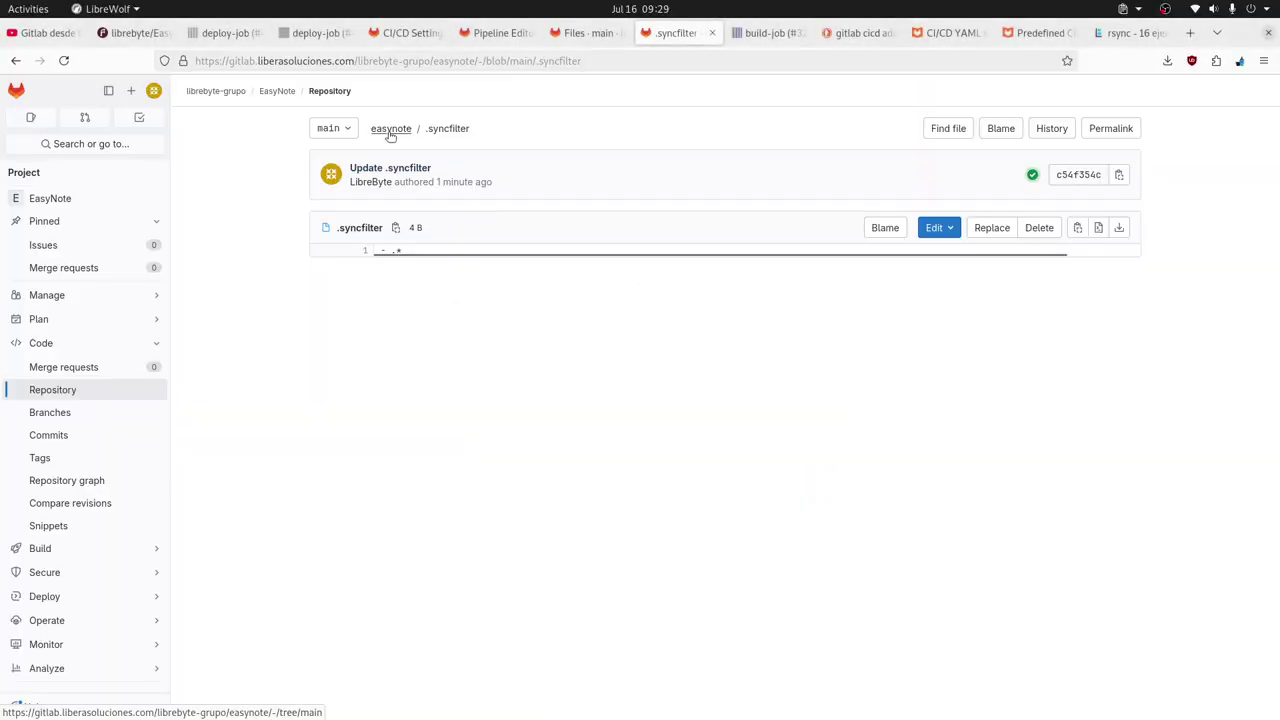
# Edit .gitlab-ci.yml so the rsync destination ends in EasyNote/, i.e. apps@myserver:~/EasyNote/.
pyautogui.click(390, 130)
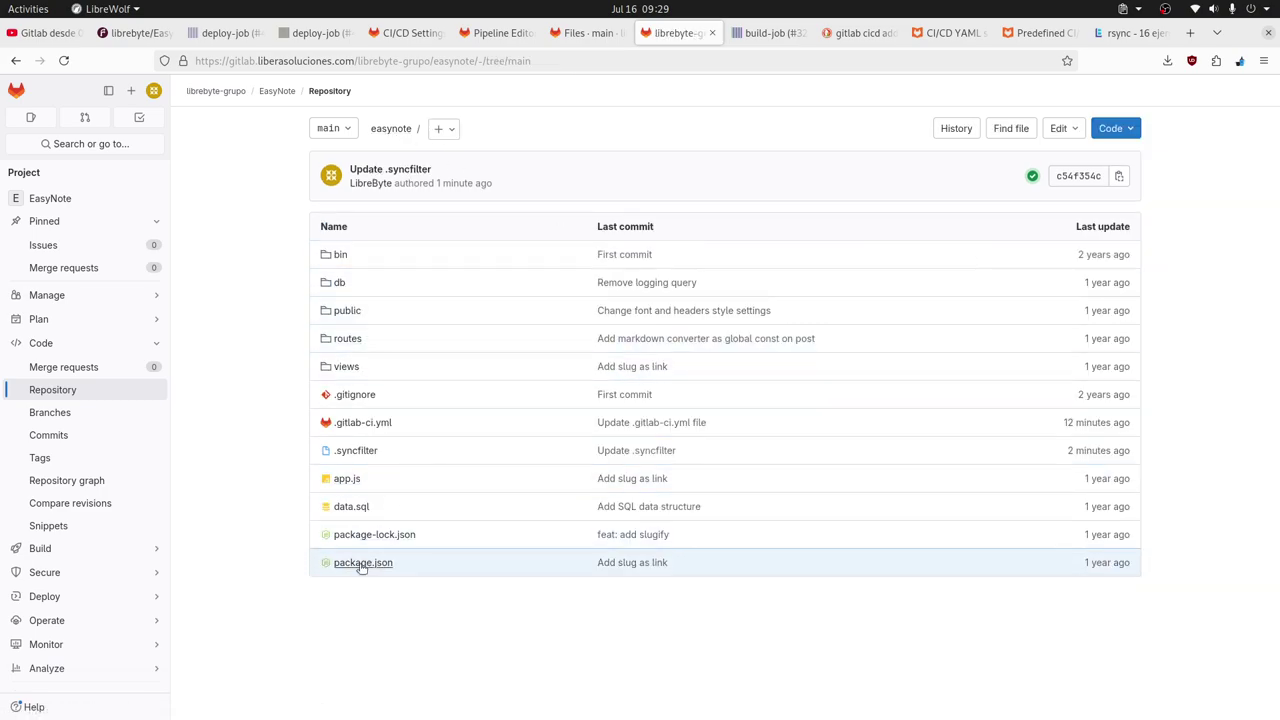
pyautogui.click(366, 422)
pyautogui.click(936, 228)
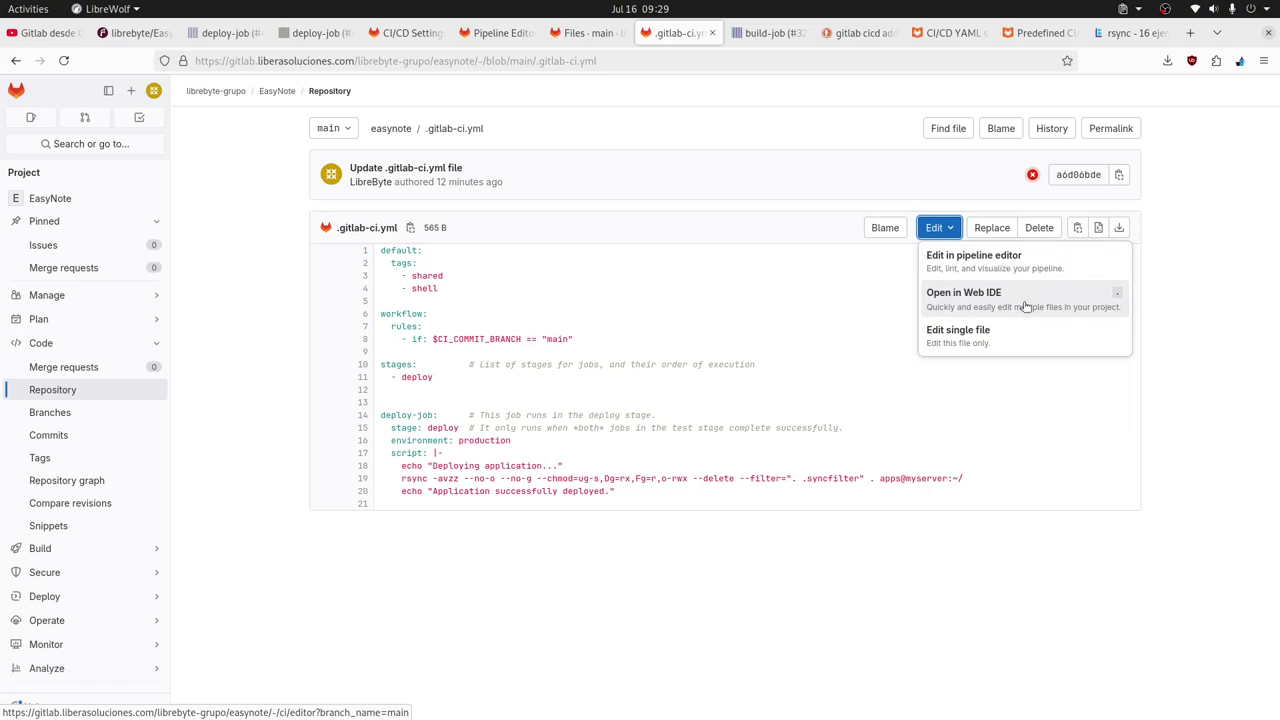
pyautogui.click(1005, 263)
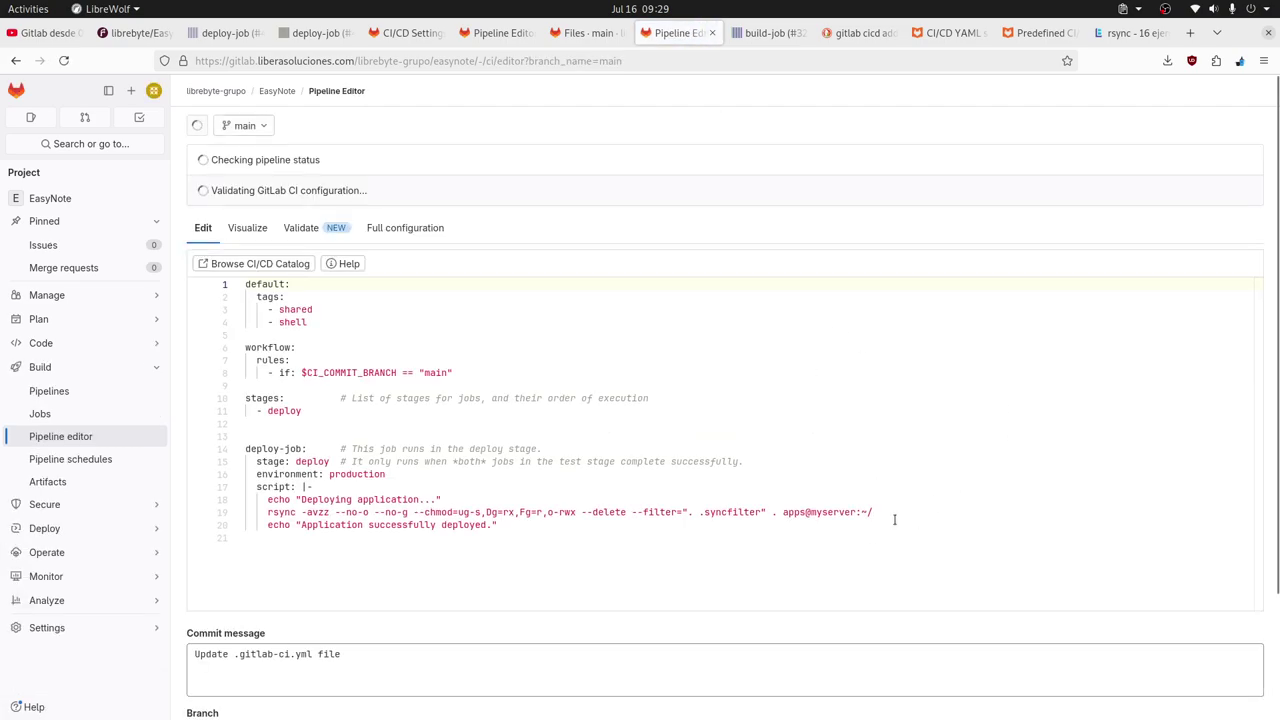
pyautogui.click(896, 519)
pyautogui.write('Eas')
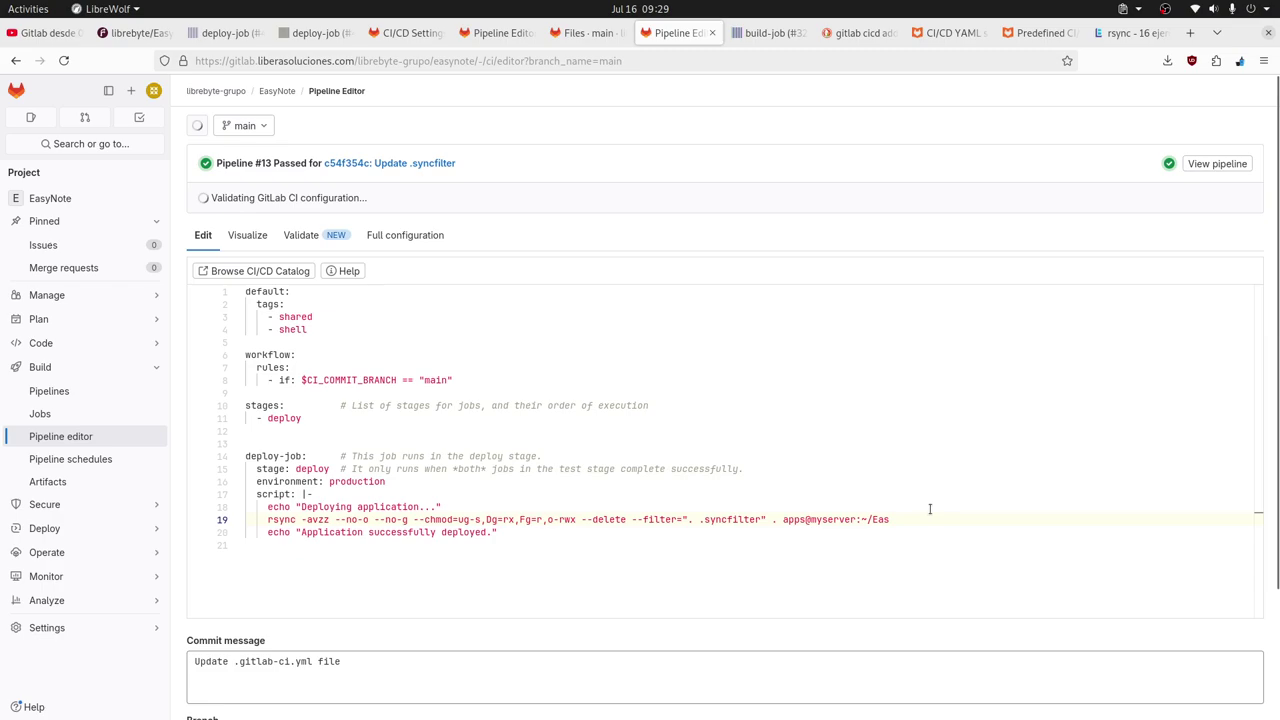
pyautogui.write('yNote/')
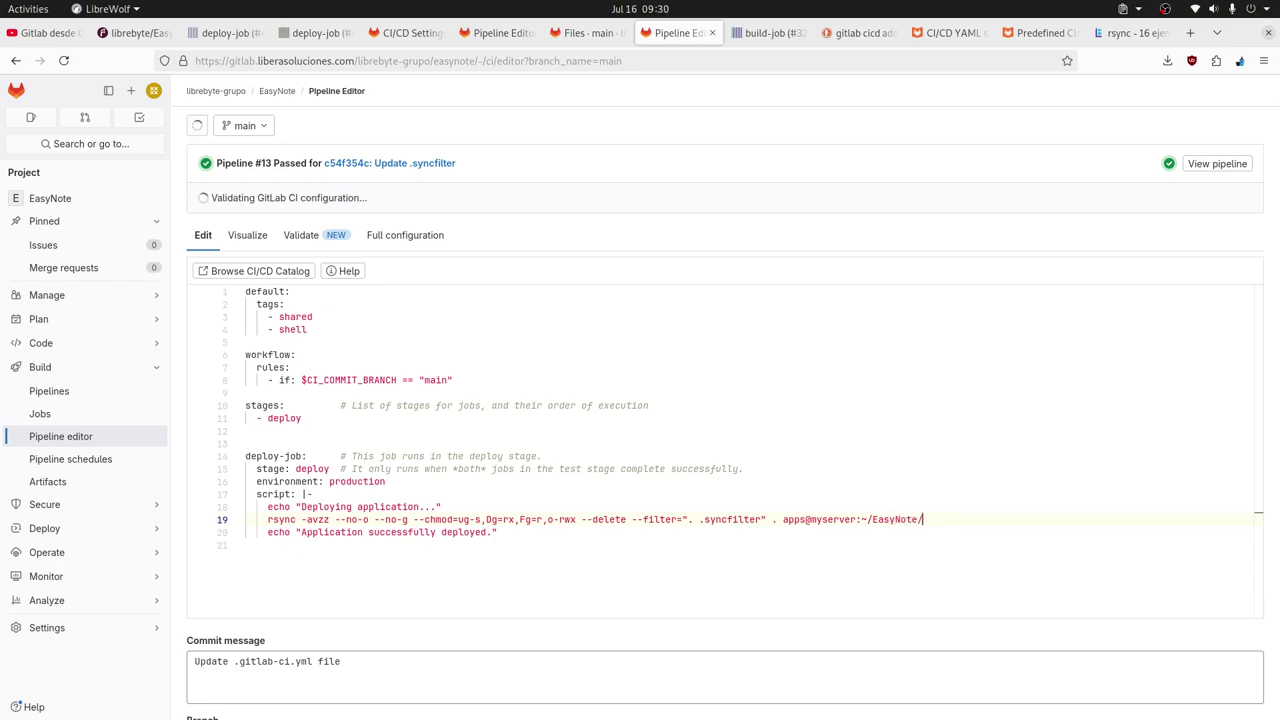
# Commit with message 'Deploy to project dir' and show the new pipeline's deploy-stage jobs.
pyautogui.scroll(-3, 817, 462)
pyautogui.moveTo(424, 507); pyautogui.dragTo(124, 504)
pyautogui.write('Deploy to')
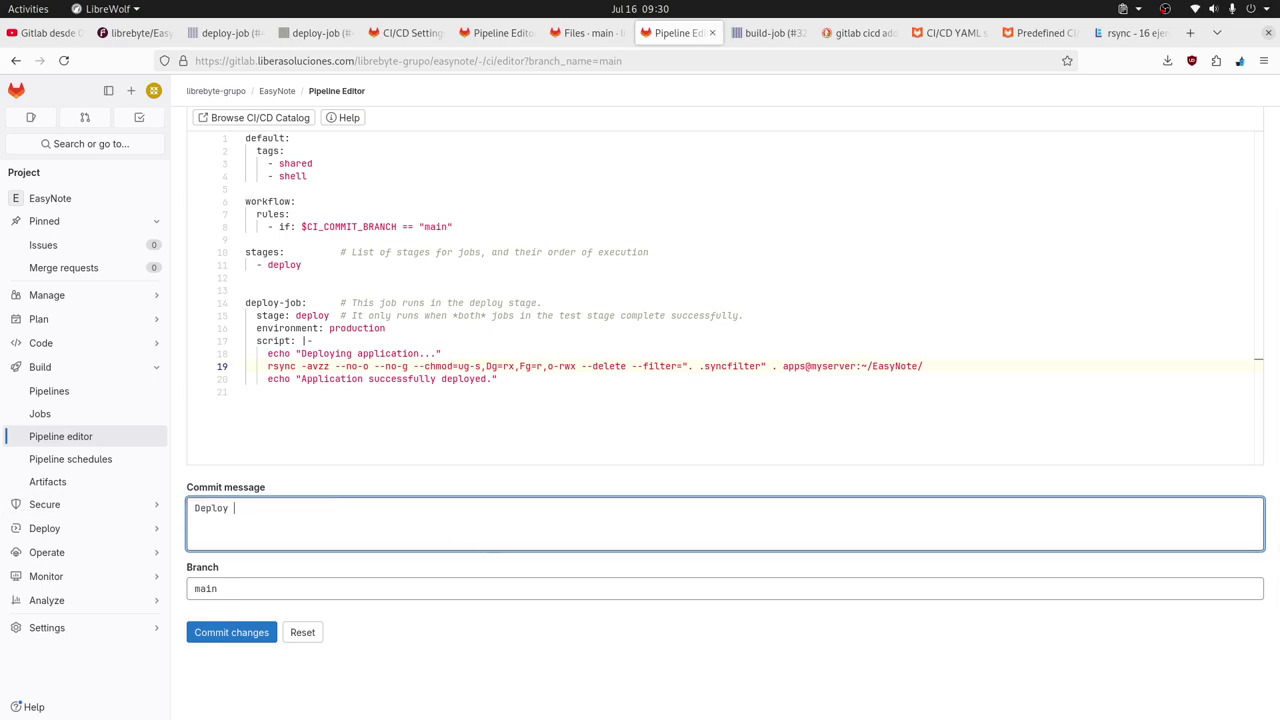
pyautogui.press('BackSpace')
pyautogui.write('o project dir')
pyautogui.click(251, 633)
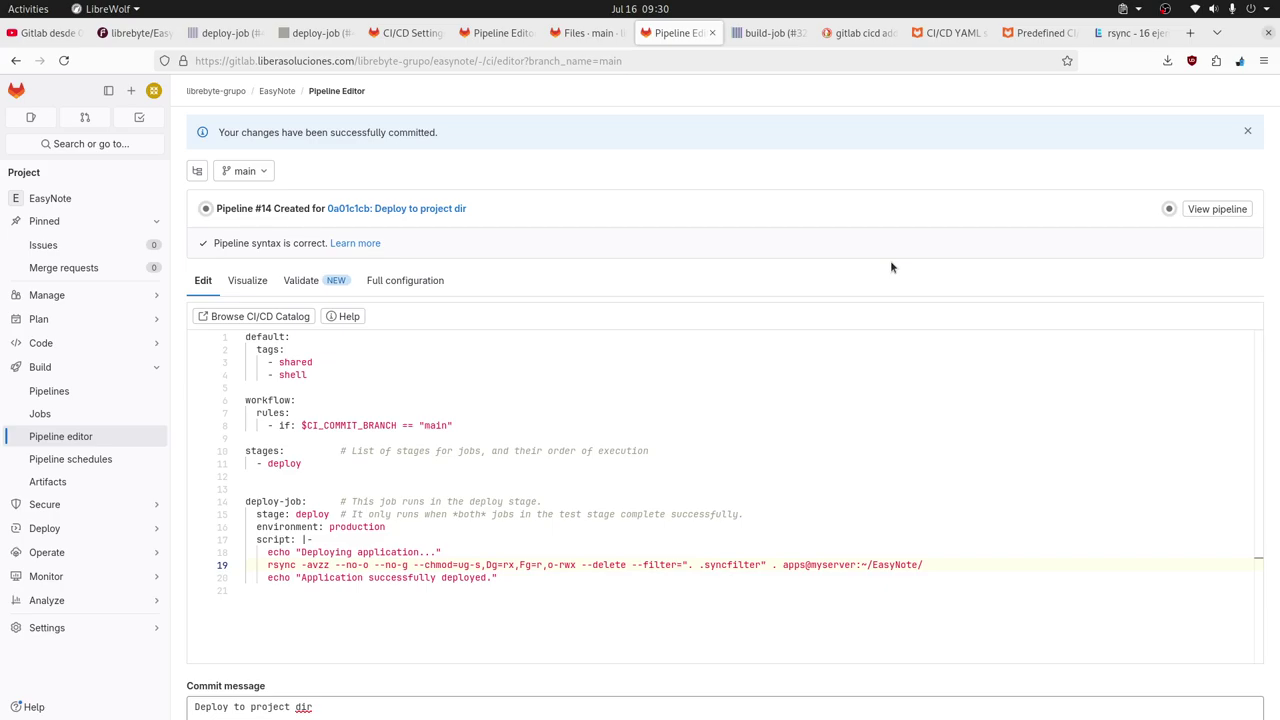
pyautogui.click(1168, 209)
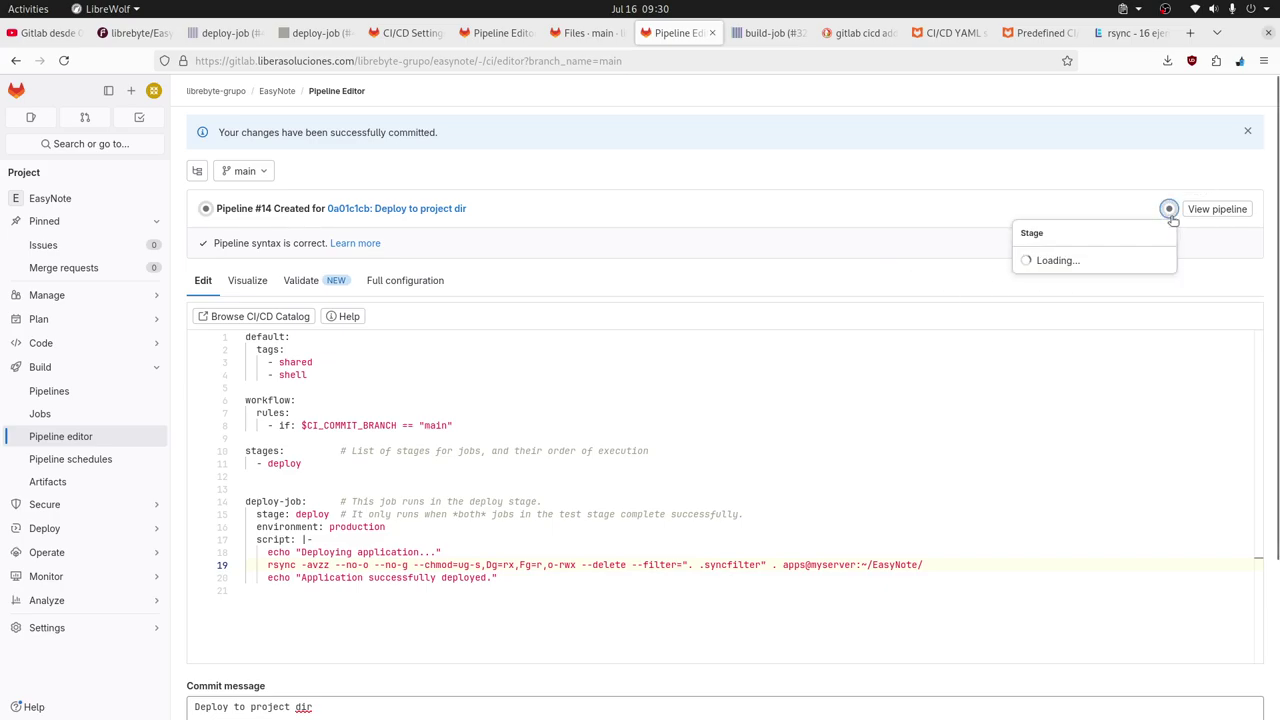
# List EasyNote/ on the server, then with -all, confirming the app files arrived without dotfiles.
pyautogui.hotkey('alt', 'Tab')
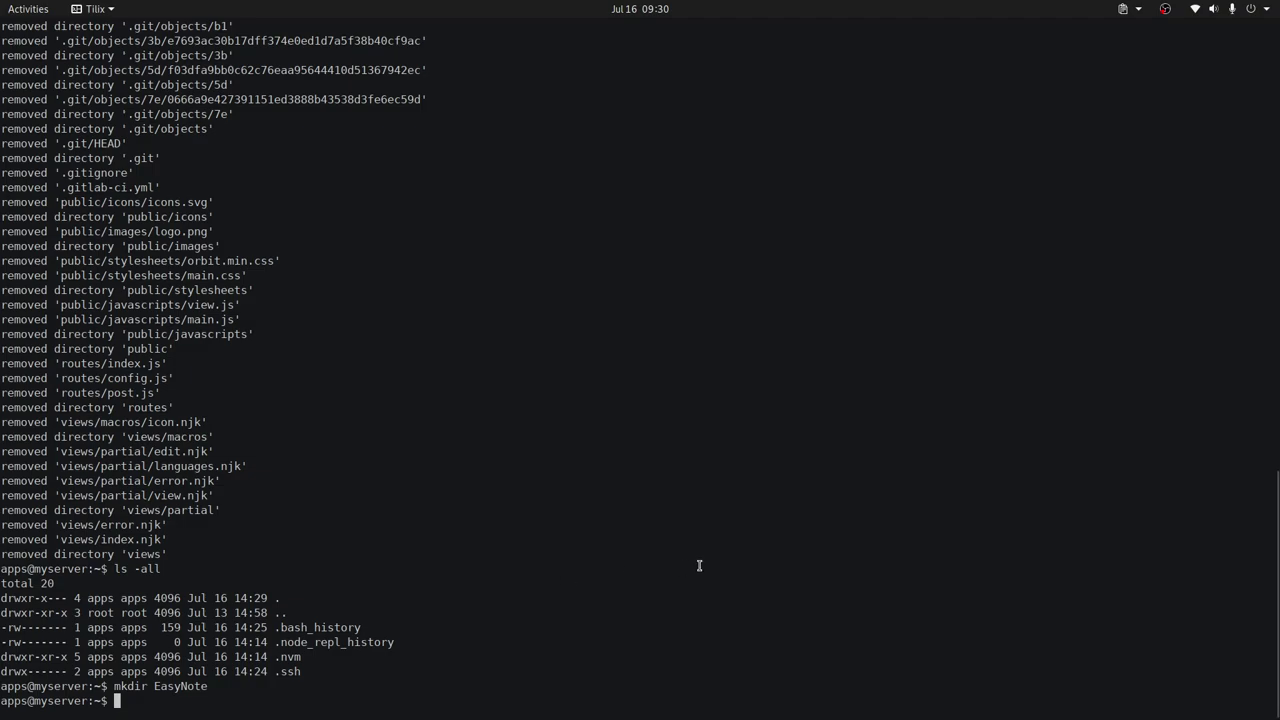
pyautogui.write('ls Eas')
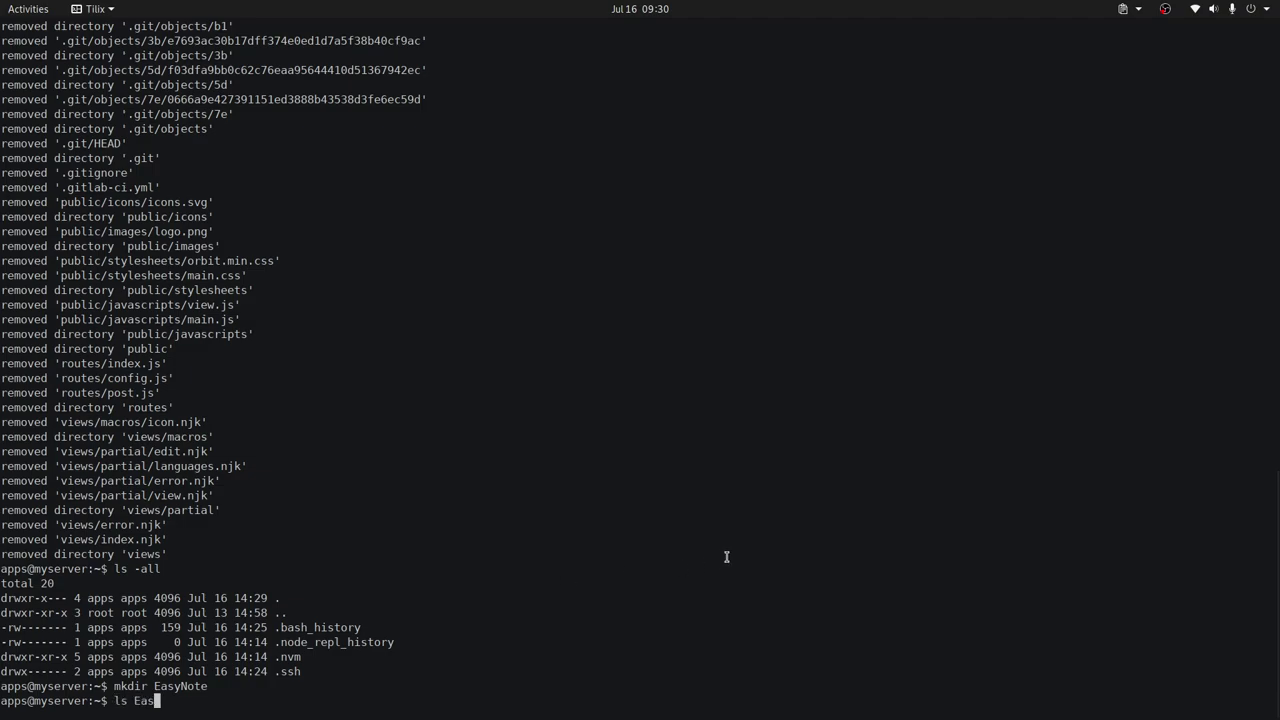
pyautogui.press('Tab')
pyautogui.press('Return')
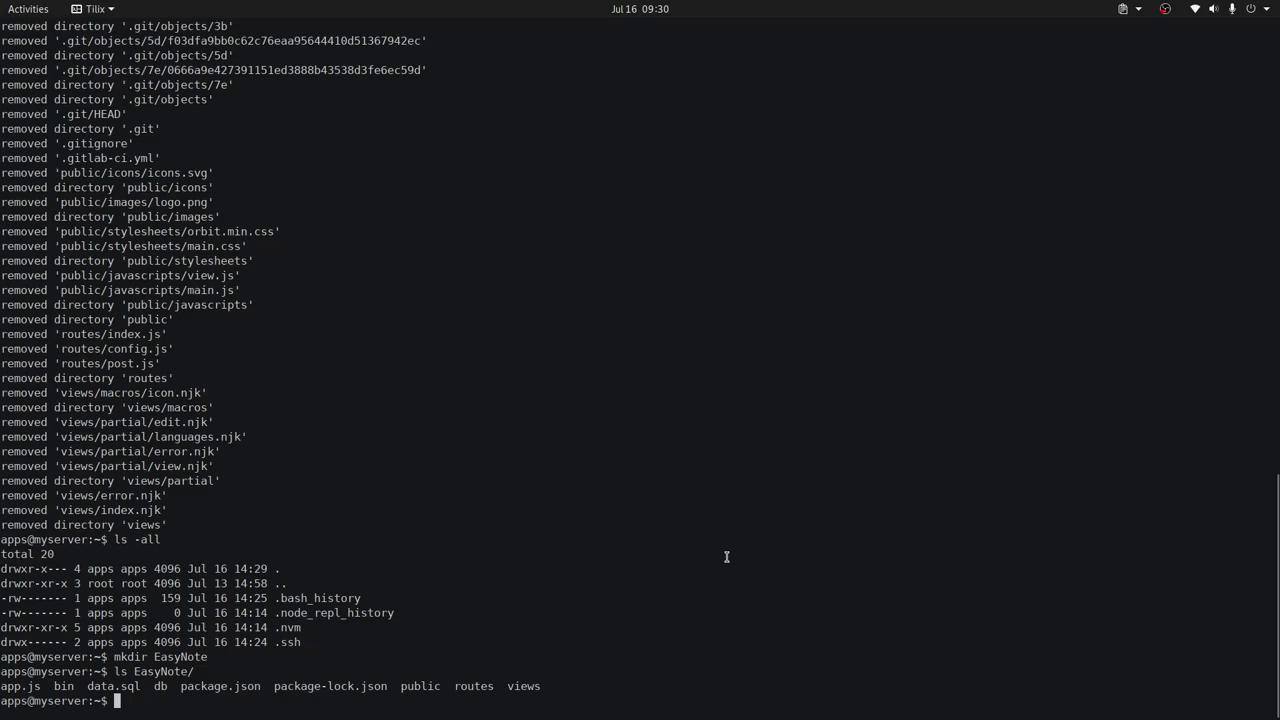
pyautogui.press('Up')
pyautogui.write('-all')
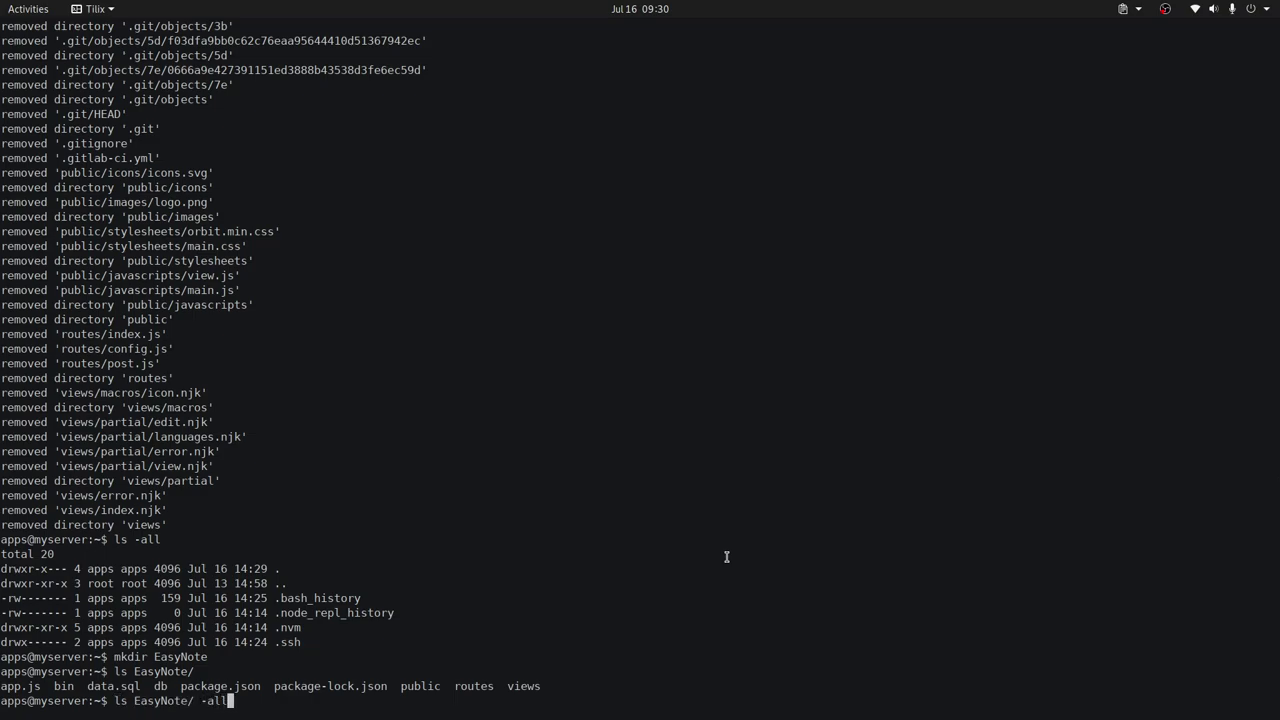
pyautogui.press('Return')
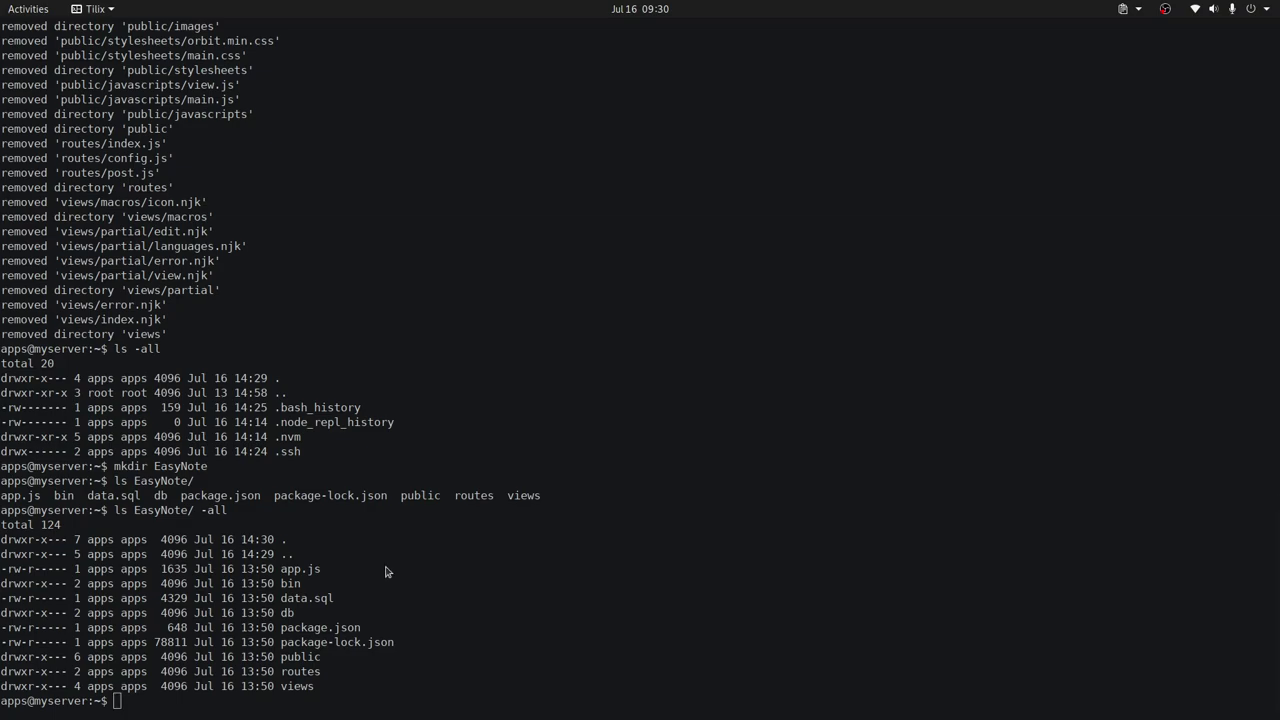
pyautogui.hotkey('alt', 'Tab')
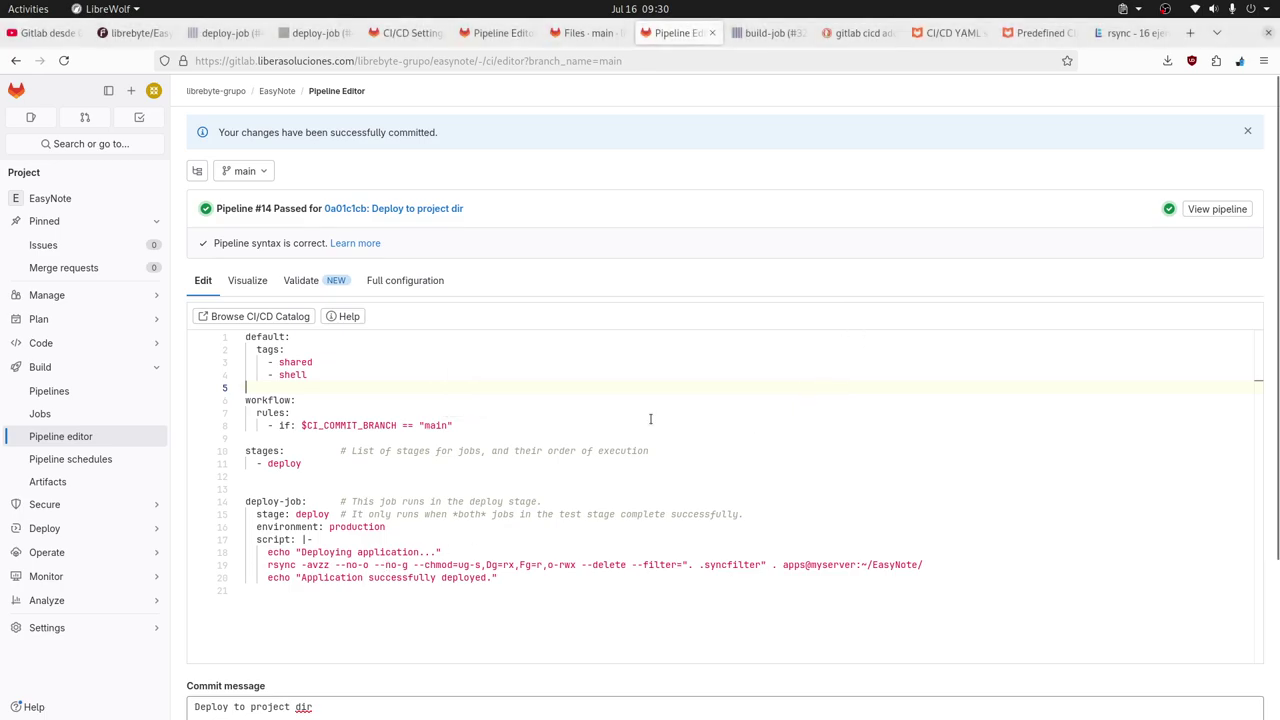
# Verify pipeline #14 for 'Deploy to project dir' shows Passed, then go to the CI/CD YAML docs.
pyautogui.click(654, 421)
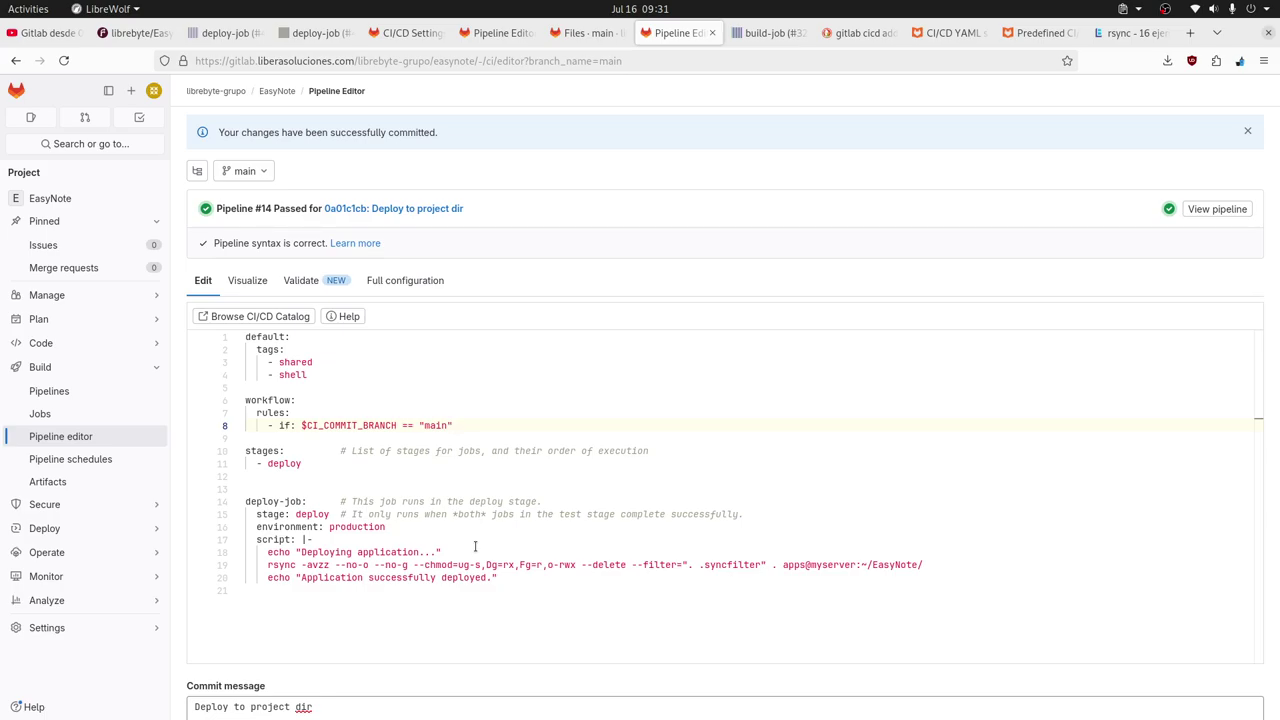
pyautogui.moveTo(357, 566)
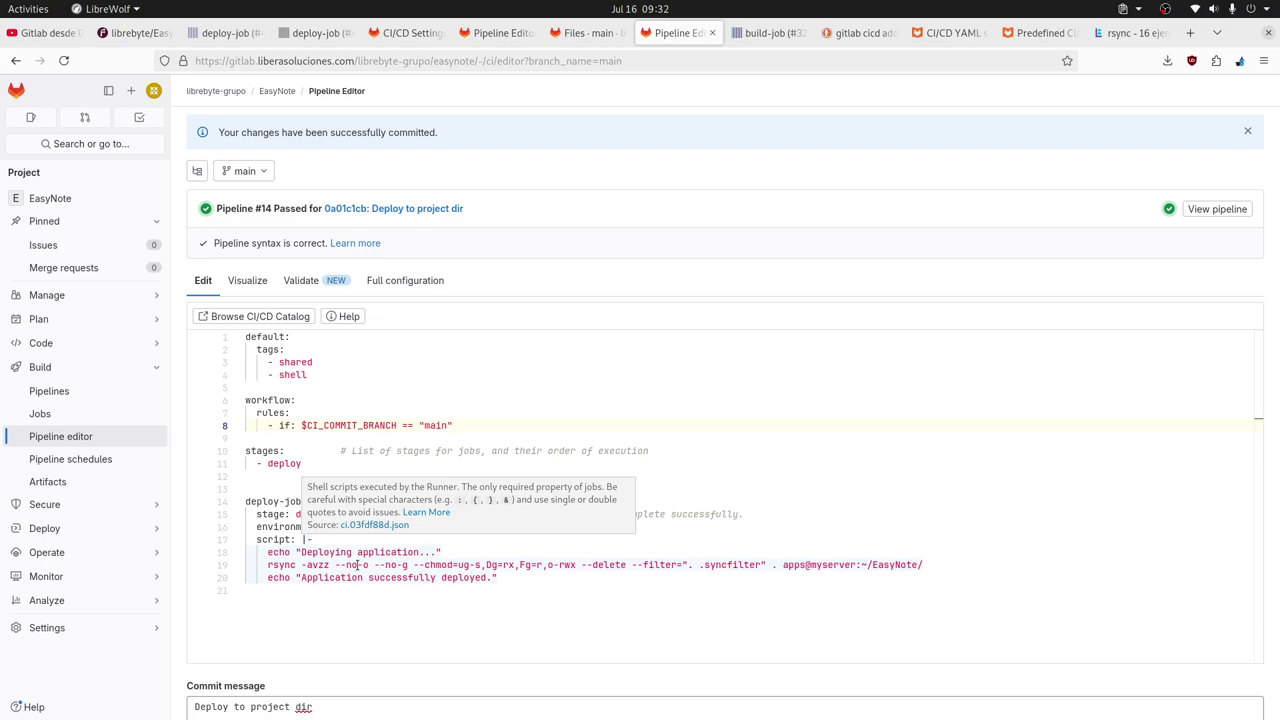
pyautogui.click(938, 36)
# On the Predefined CI/CD variables page, step through the matches for GIT.
pyautogui.click(1040, 33)
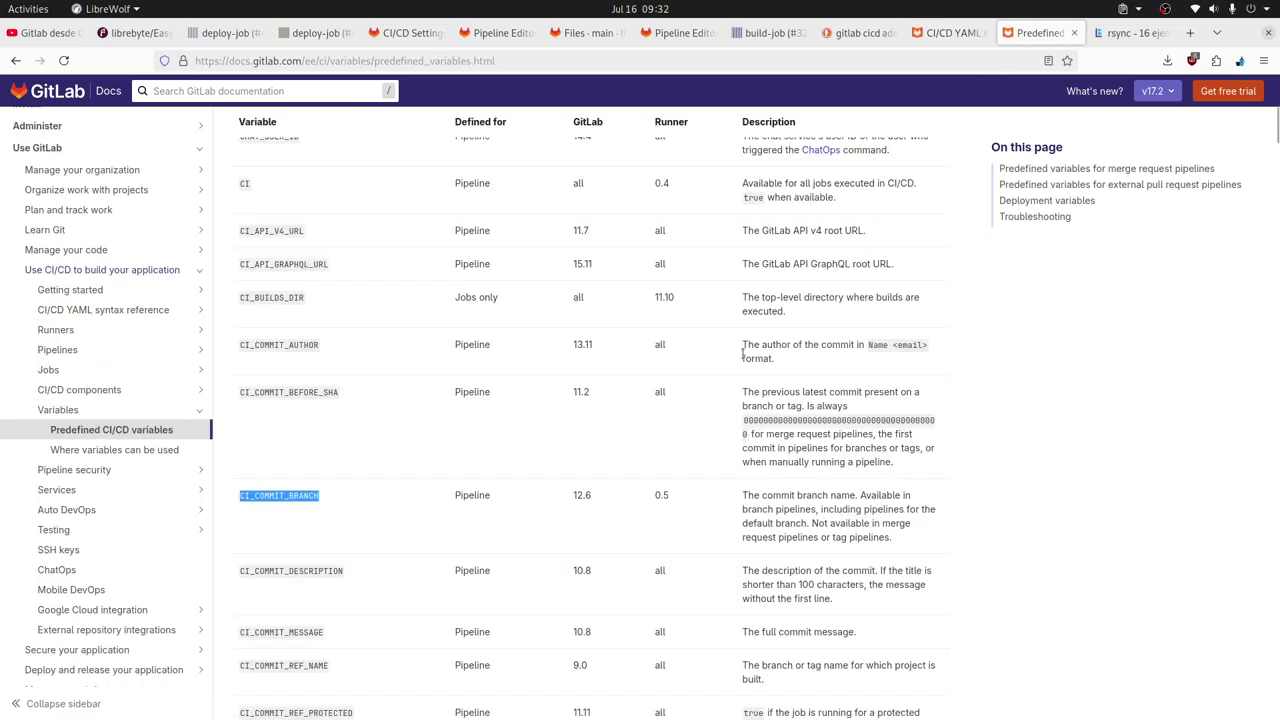
pyautogui.hotkey('ctrl', 'f')
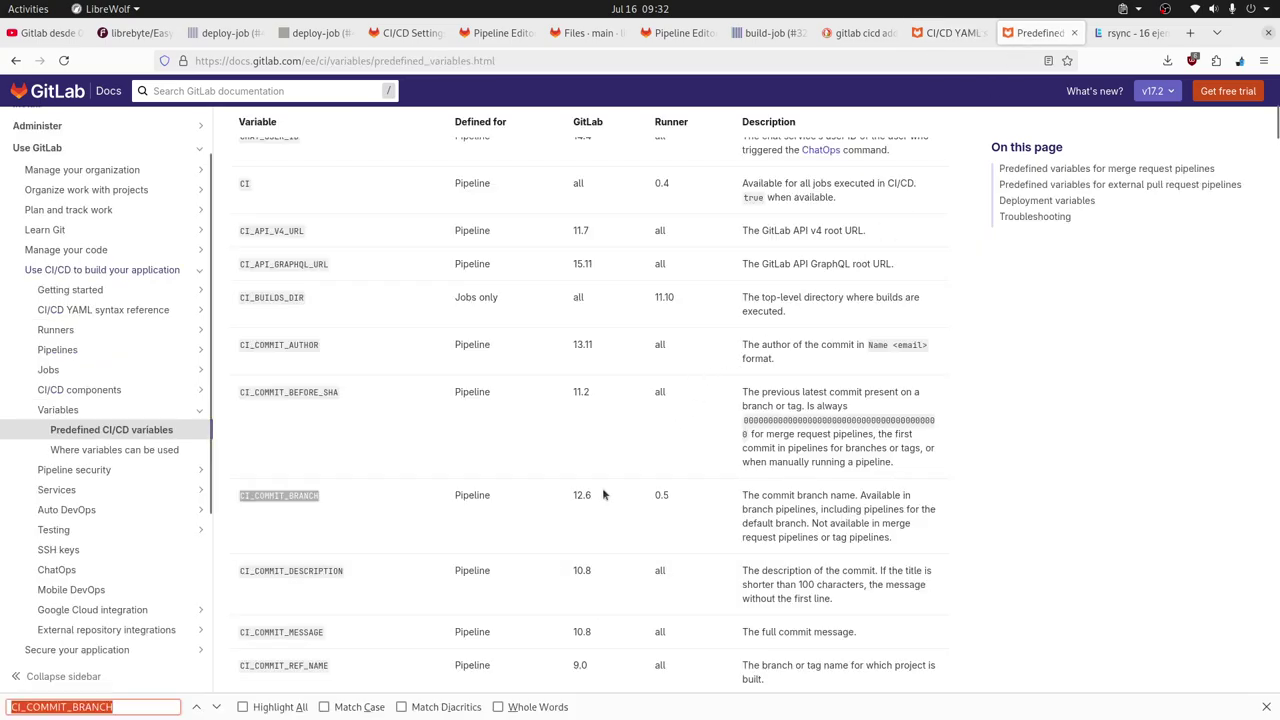
pyautogui.write('GIT')
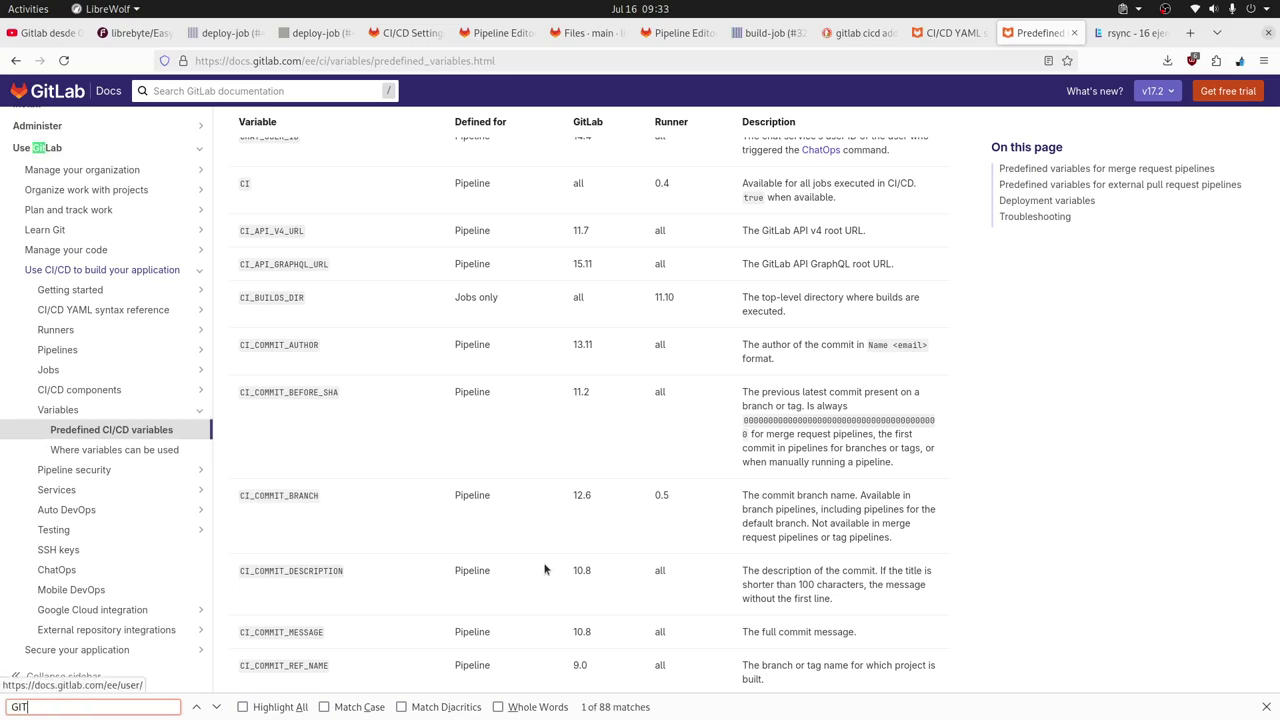
pyautogui.press('Return')
pyautogui.press('Return')
pyautogui.press('Return')
pyautogui.press('Return')
pyautogui.press('Return')
pyautogui.press('Return')
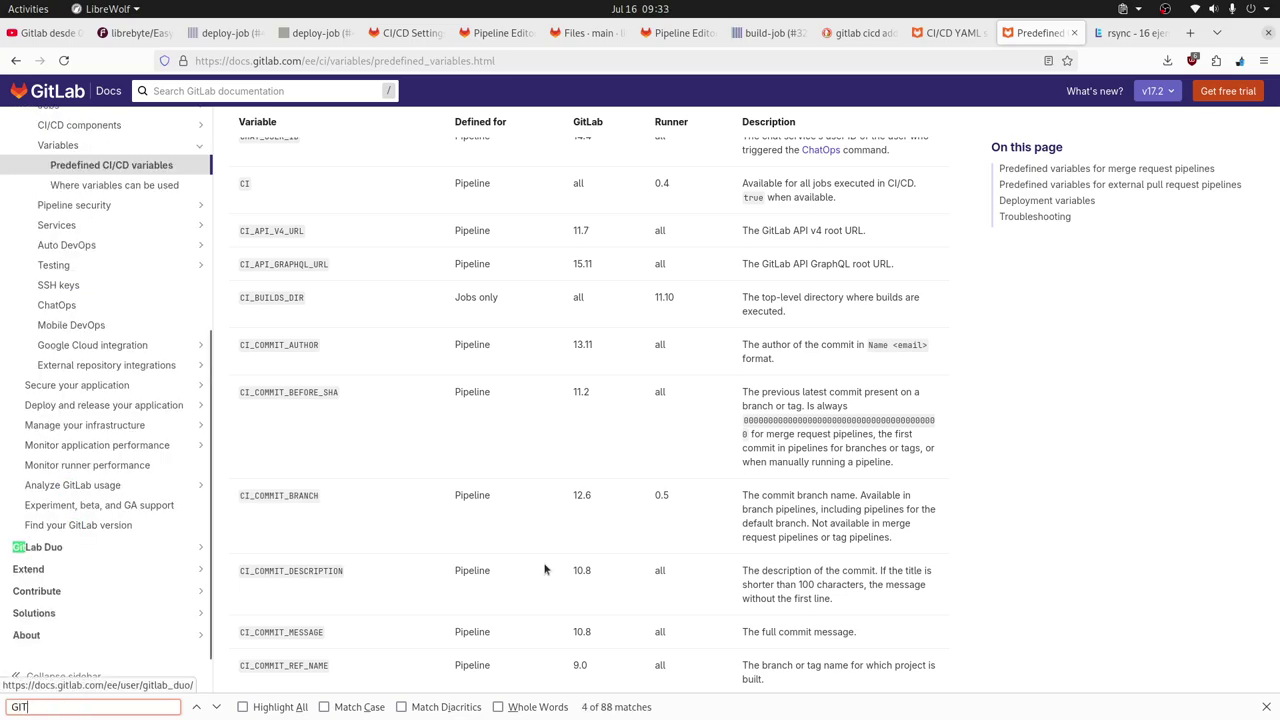
pyautogui.press('Return')
pyautogui.press('Return')
pyautogui.press('Return')
pyautogui.press('Return')
pyautogui.press('Return')
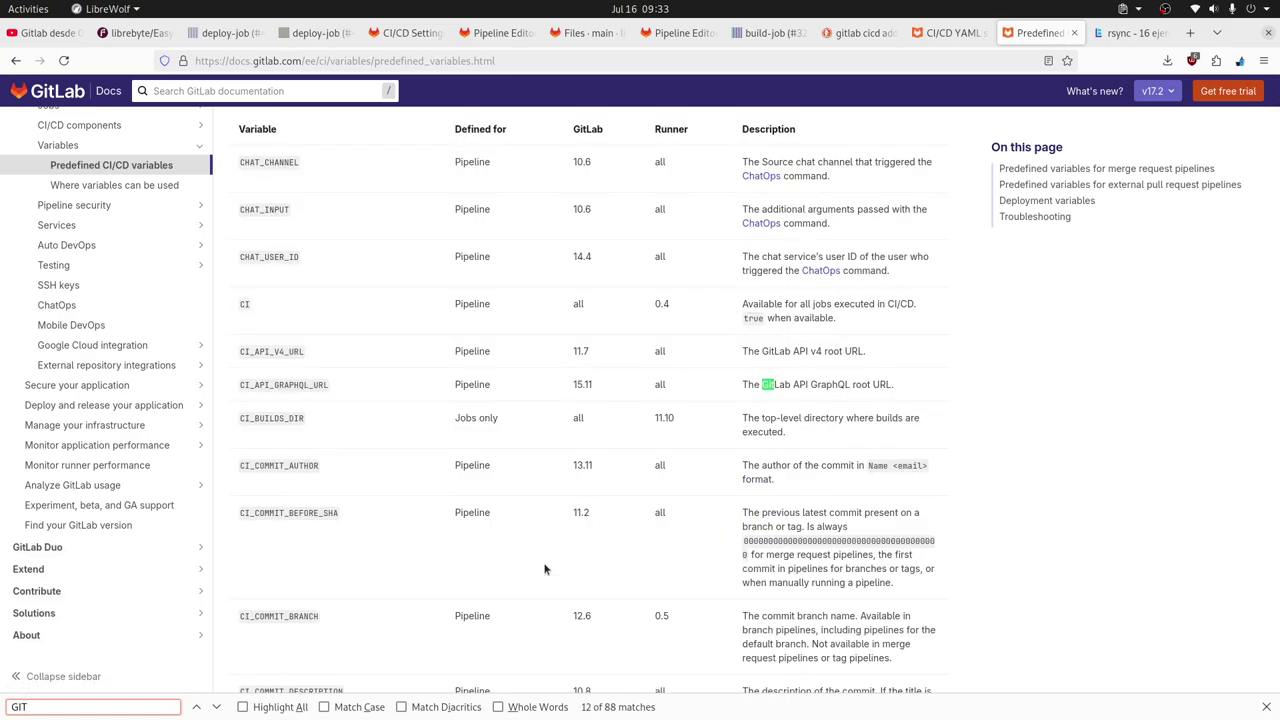
pyautogui.press('Return')
pyautogui.press('Return')
pyautogui.press('Return')
pyautogui.press('Return')
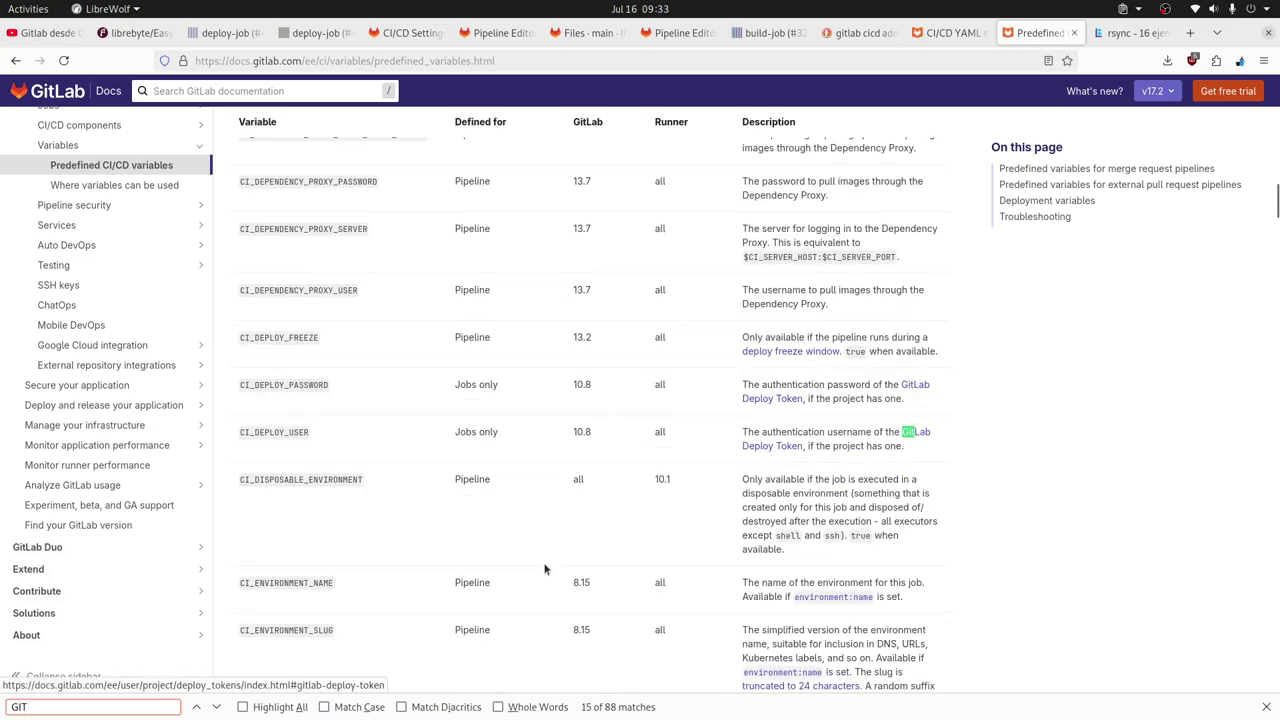
pyautogui.press('Return')
pyautogui.press('Return')
pyautogui.press('Return')
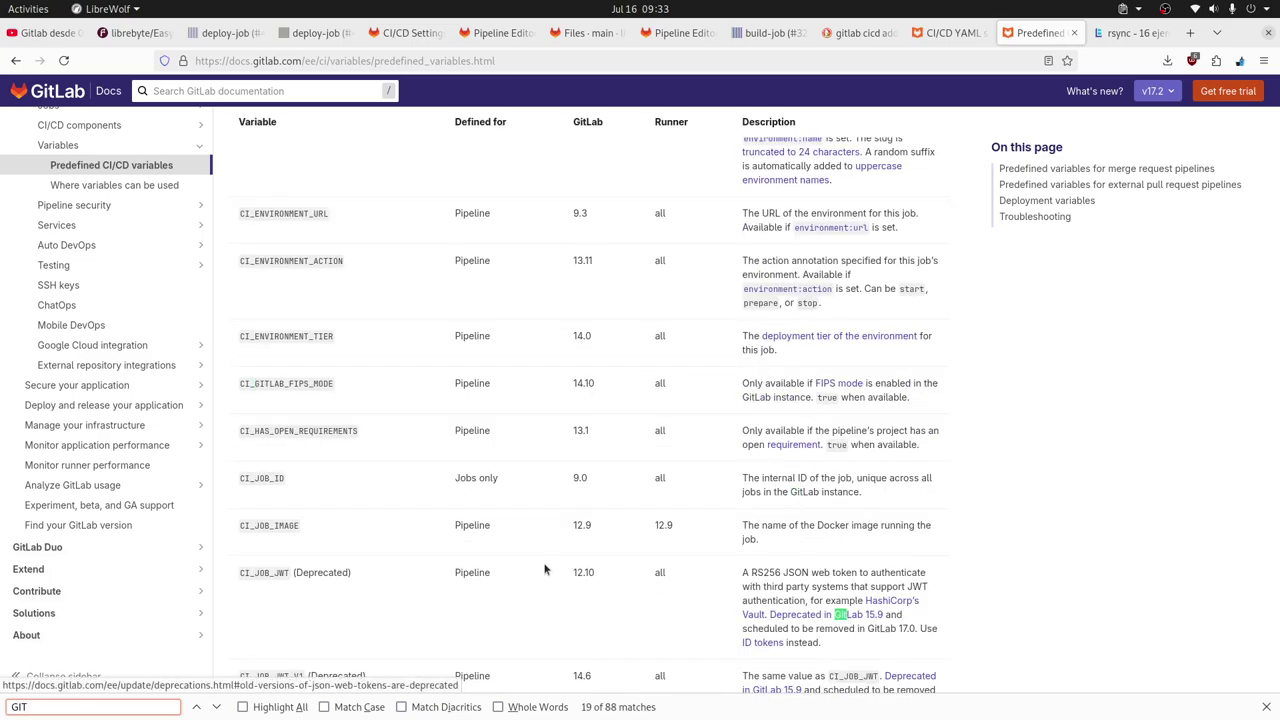
# Search the page for MODE and select the CI_DEPLOY_USER variable name.
pyautogui.hotkey('ctrl', 'f')
pyautogui.scroll(-6, 567, 390)
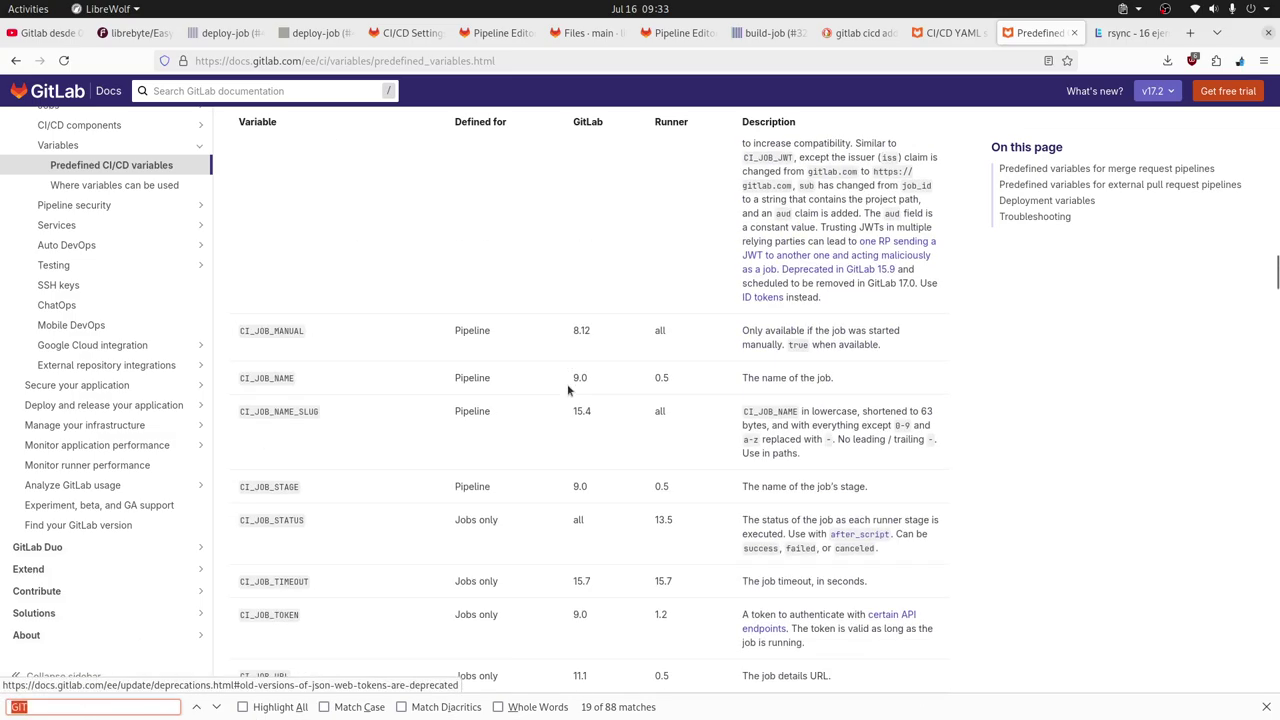
pyautogui.scroll(-2, 568, 390)
pyautogui.scroll(-3, 570, 390)
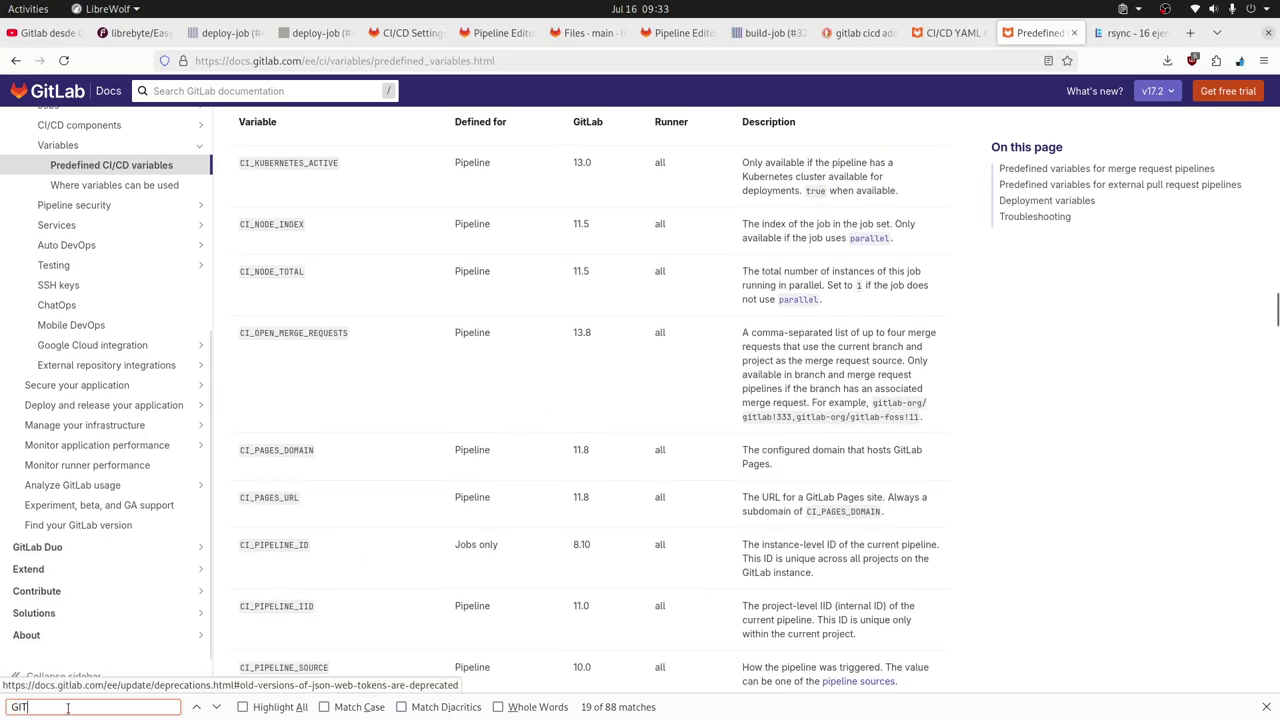
pyautogui.write('MODE')
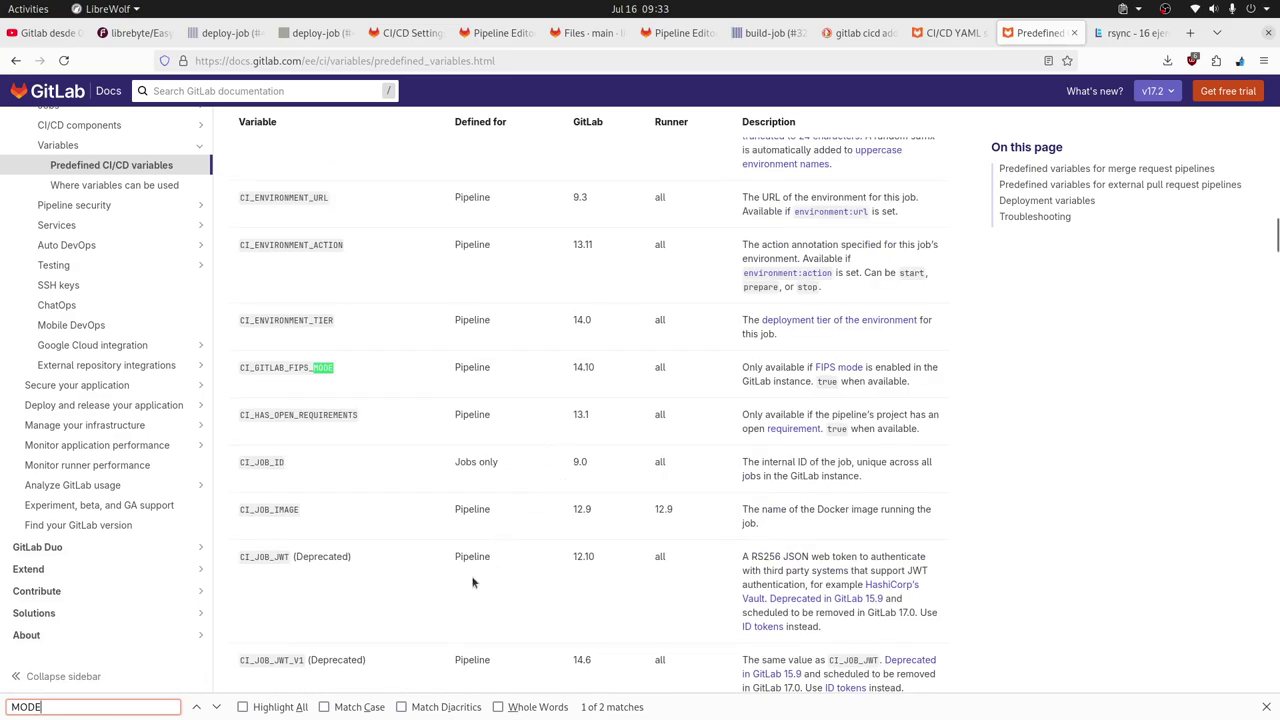
pyautogui.click(216, 707)
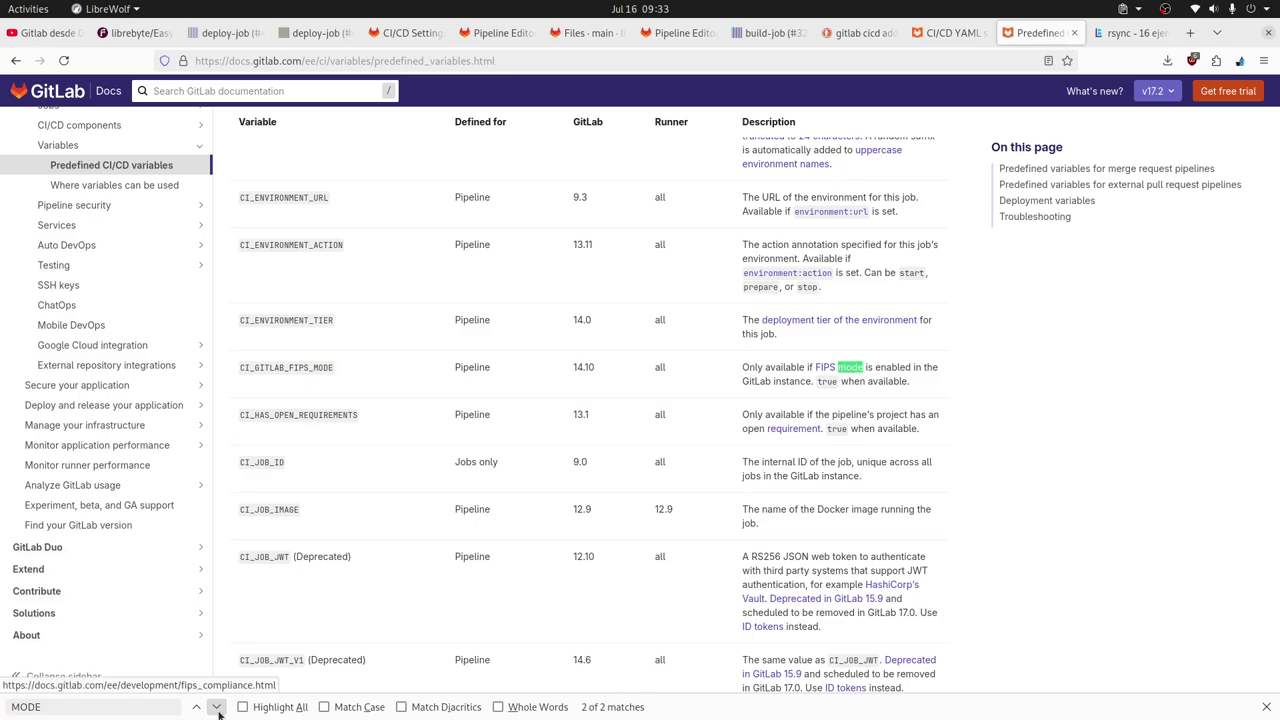
pyautogui.click(216, 707)
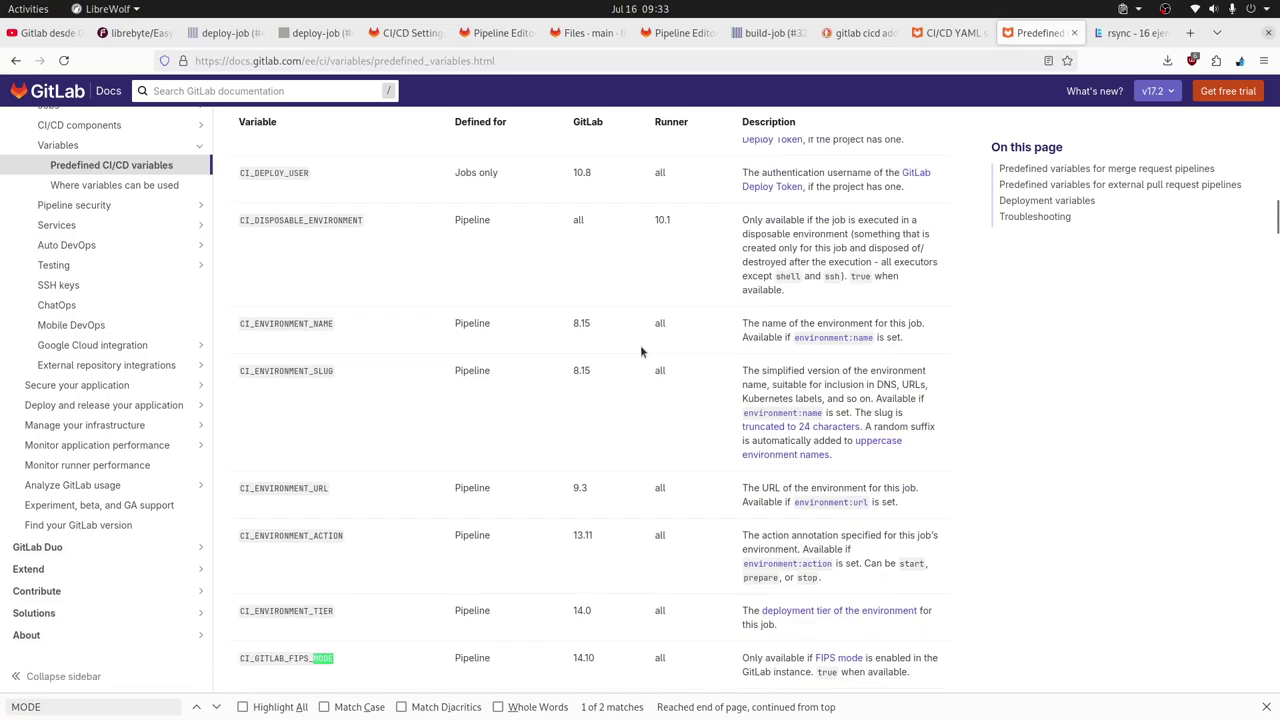
pyautogui.scroll(3, 640, 345)
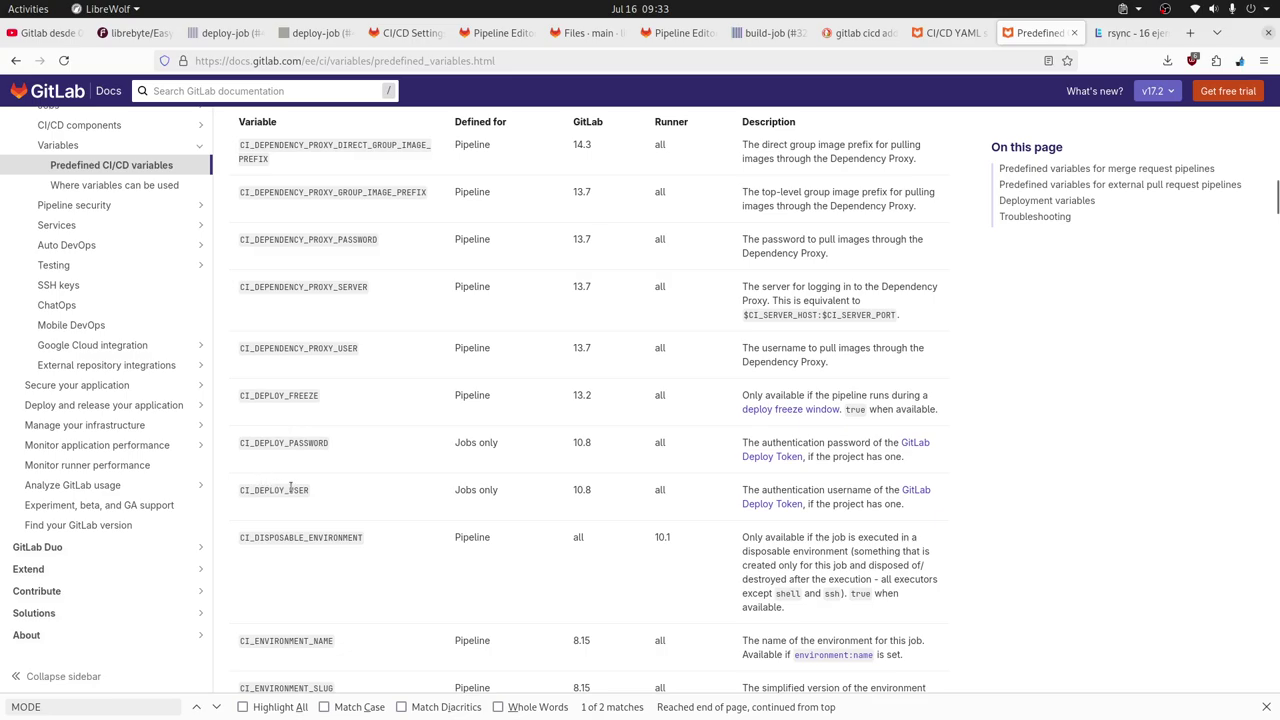
pyautogui.doubleClick(300, 489)
pyautogui.scroll(3, 582, 441)
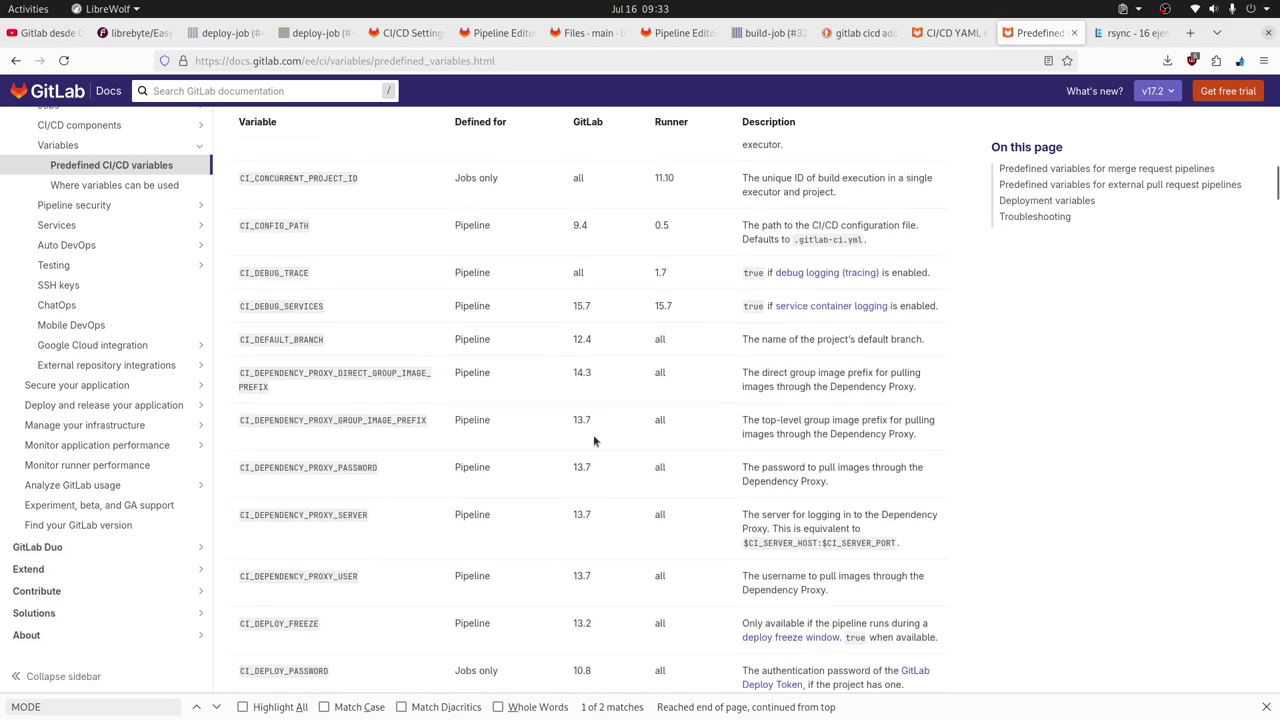
pyautogui.scroll(-3, 593, 441)
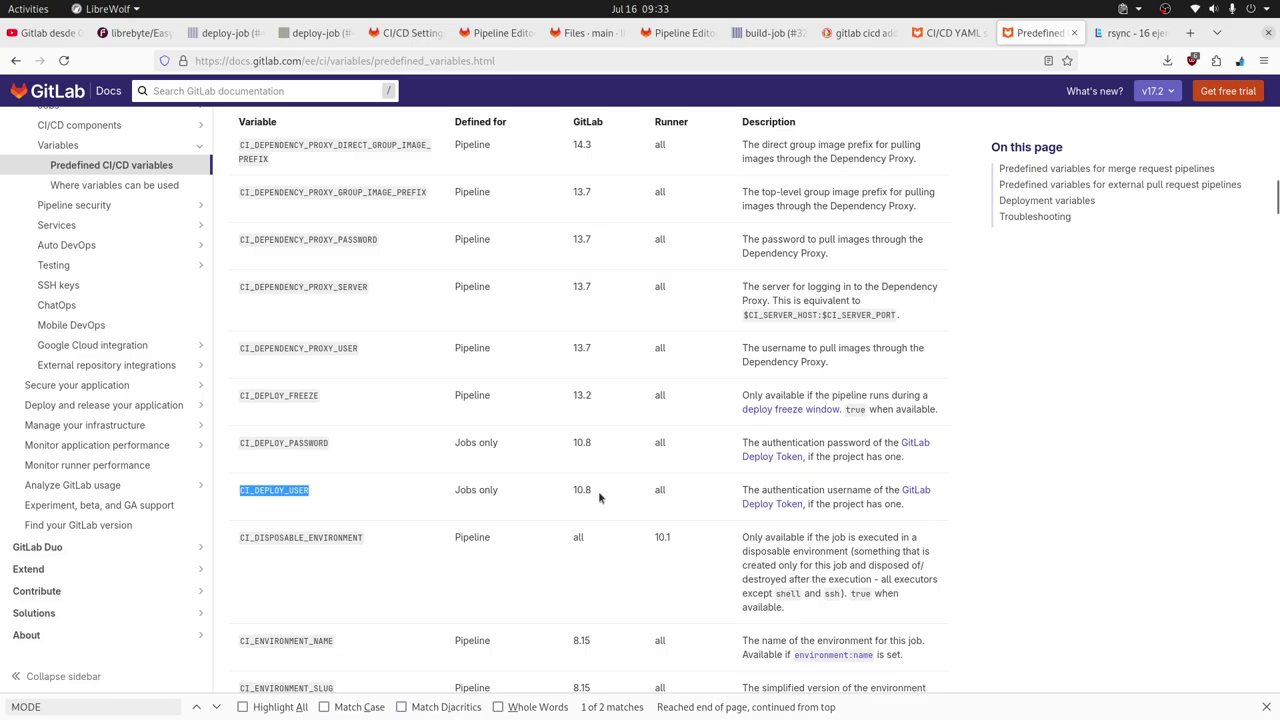
pyautogui.scroll(5, 409, 480)
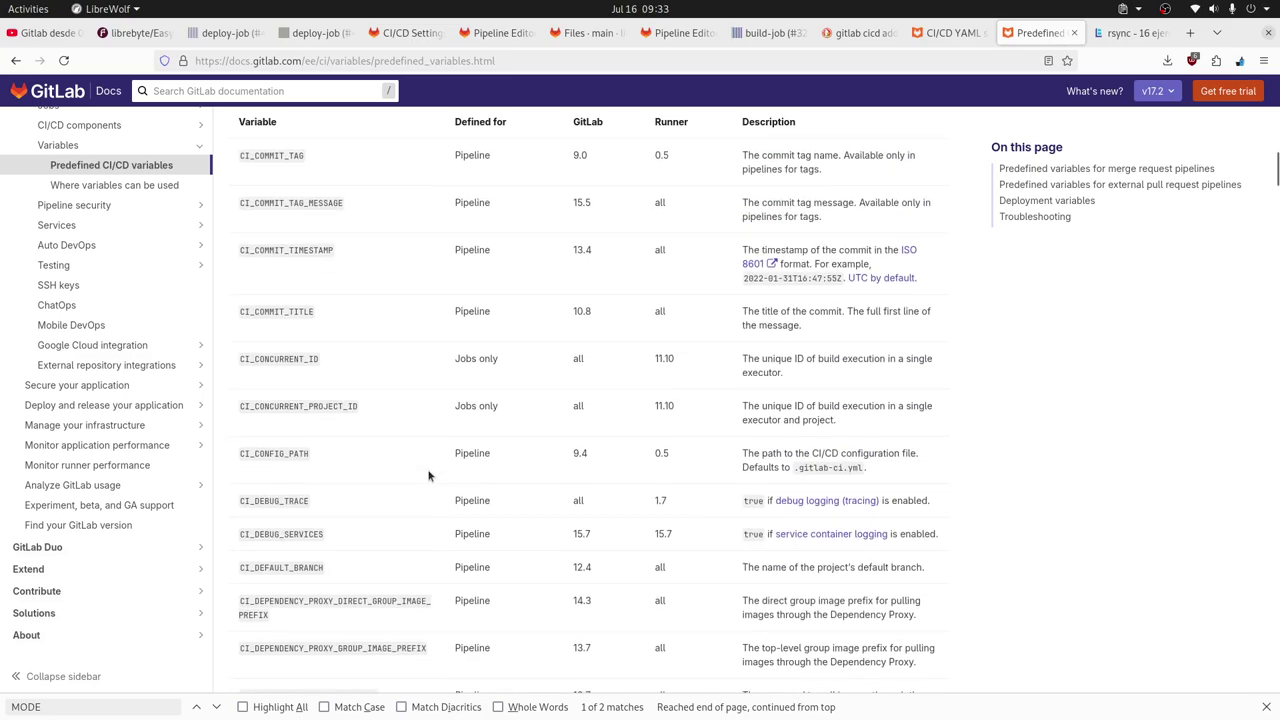
pyautogui.scroll(3, 428, 476)
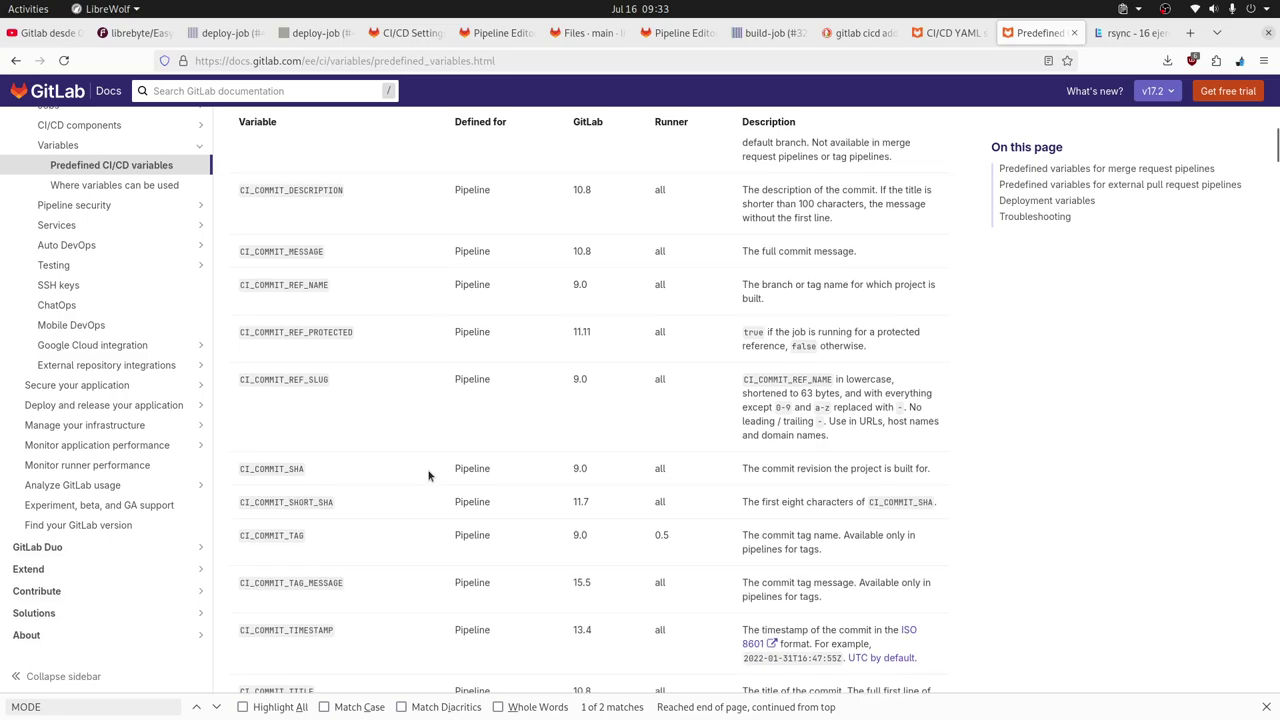
pyautogui.scroll(2, 428, 476)
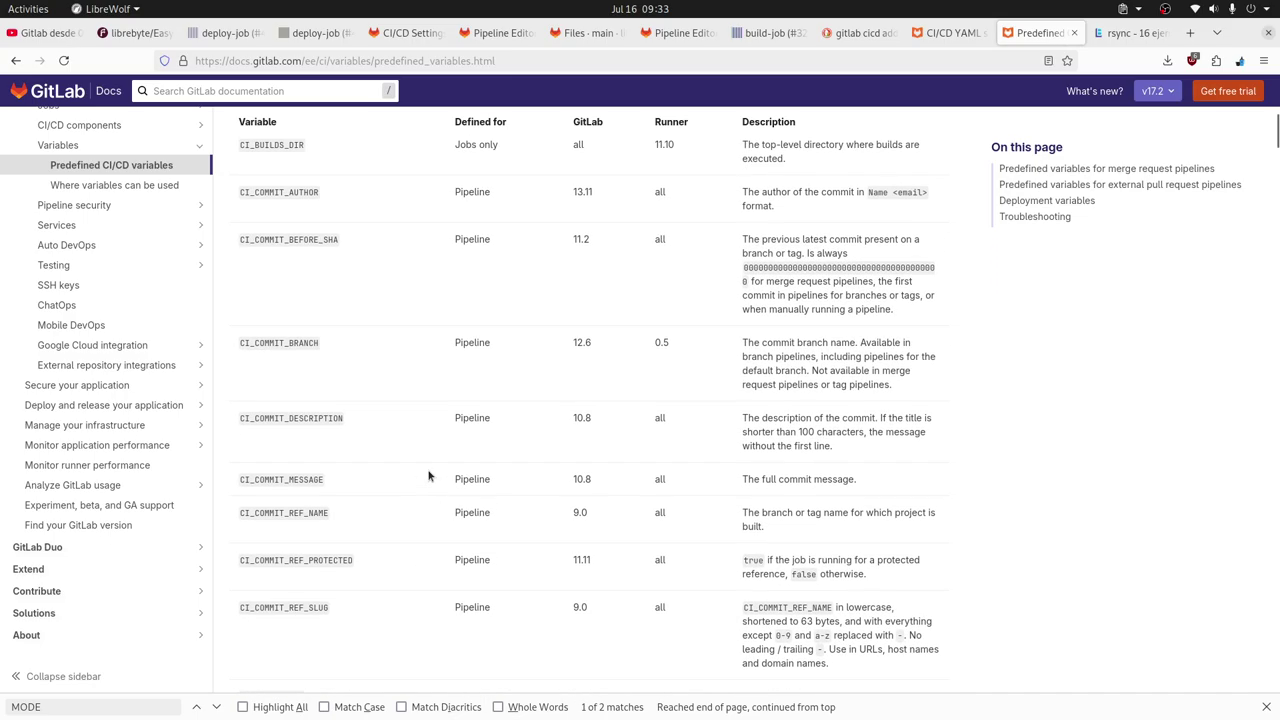
pyautogui.scroll(1, 428, 476)
pyautogui.scroll(3, 428, 476)
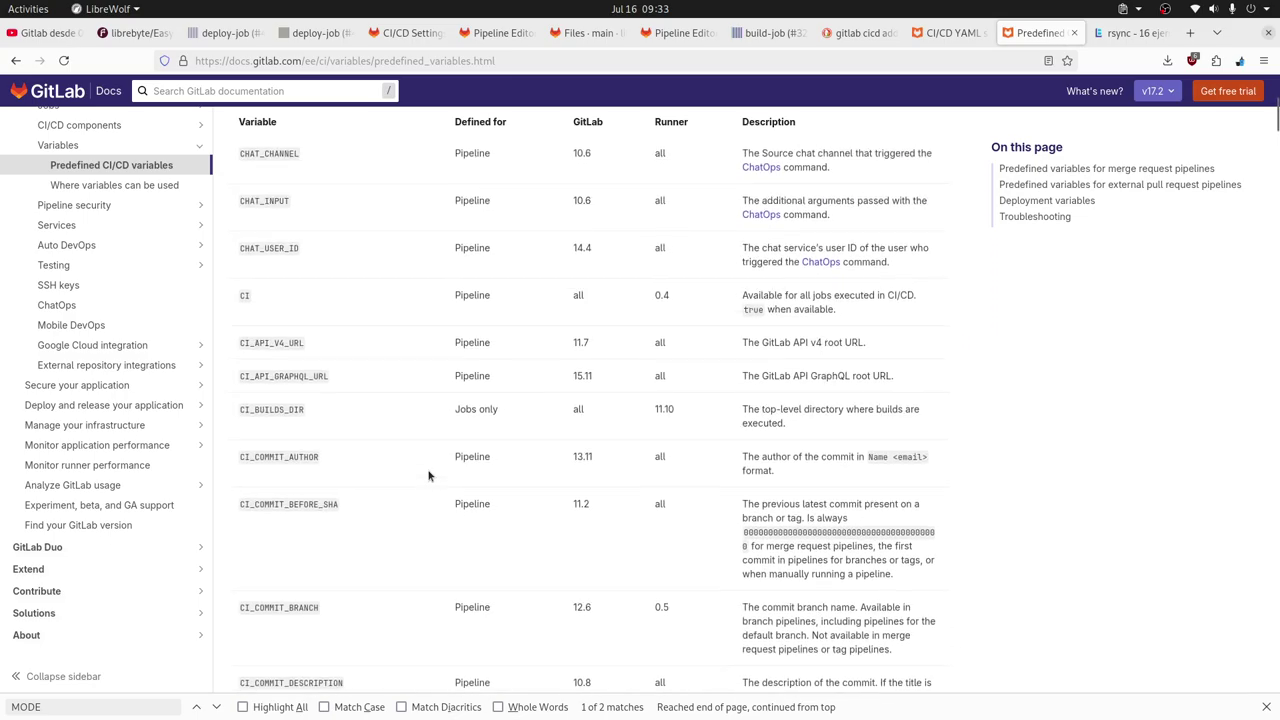
pyautogui.scroll(2, 428, 476)
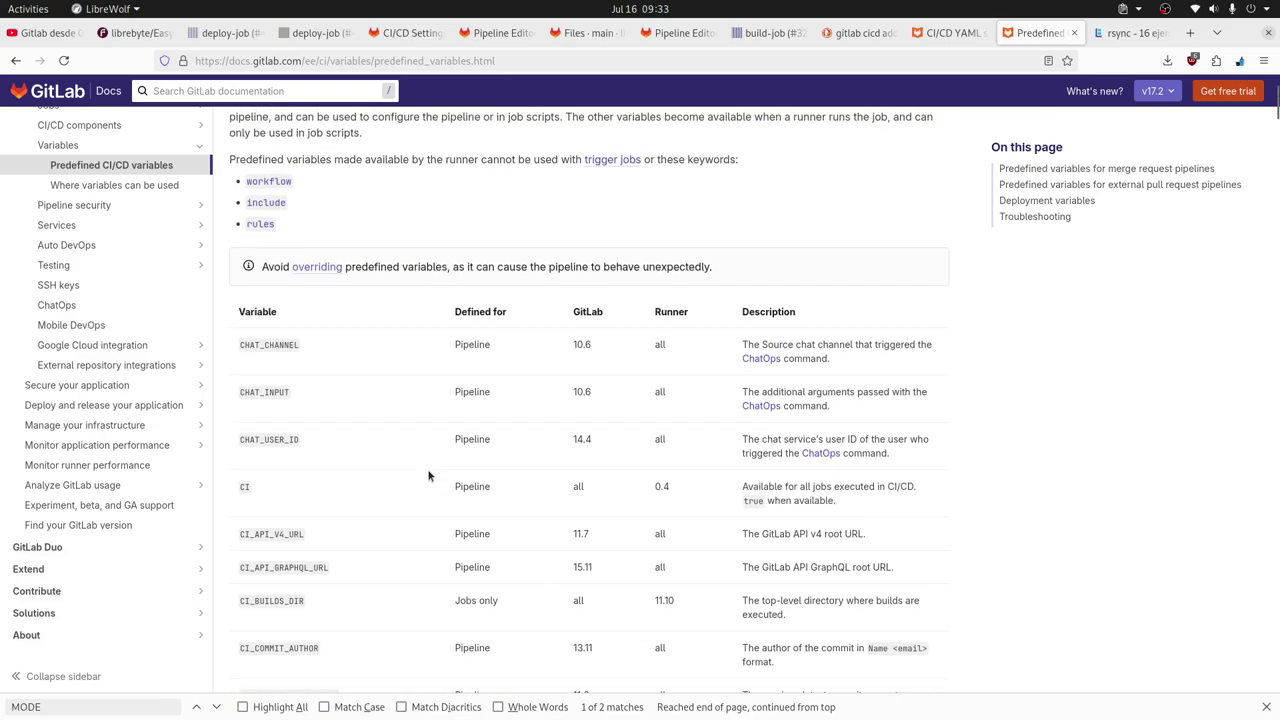
pyautogui.scroll(-4, 428, 476)
pyautogui.scroll(-14, 428, 476)
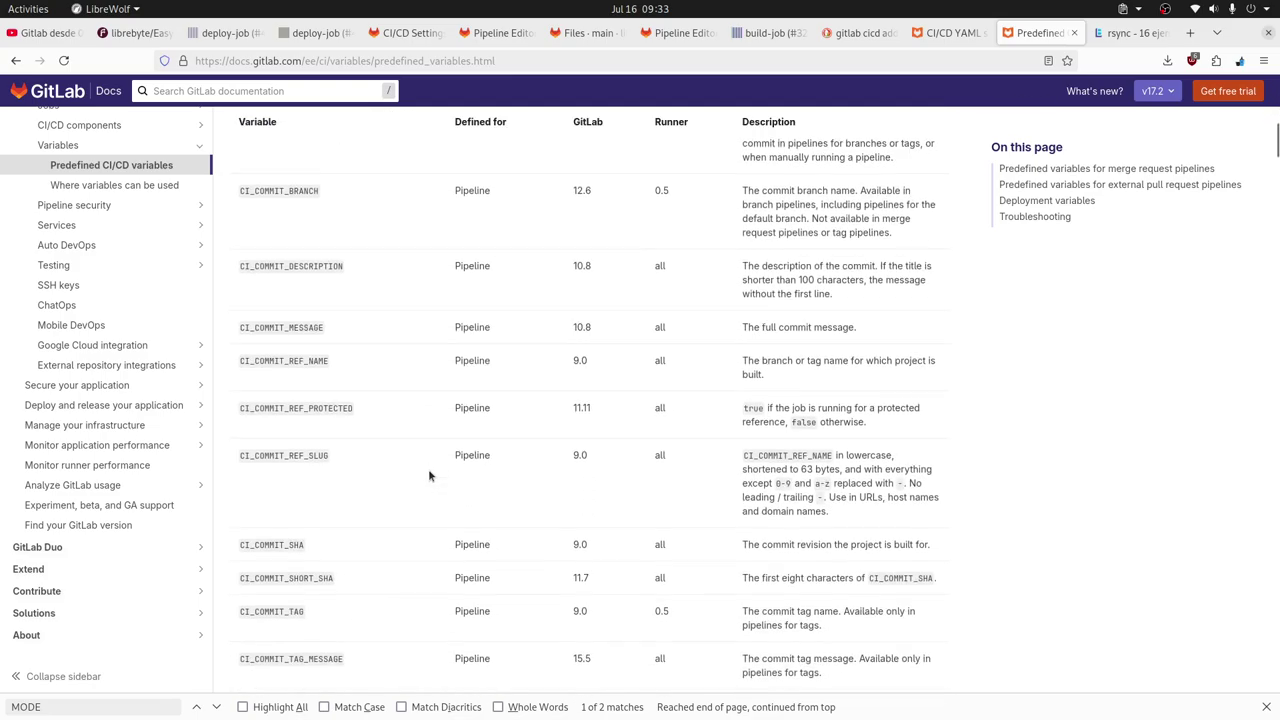
# Search for GIT_ and scroll through the variables table, briefly checking the Tilix terminal.
pyautogui.tripleClick(94, 703)
pyautogui.write('GIT')
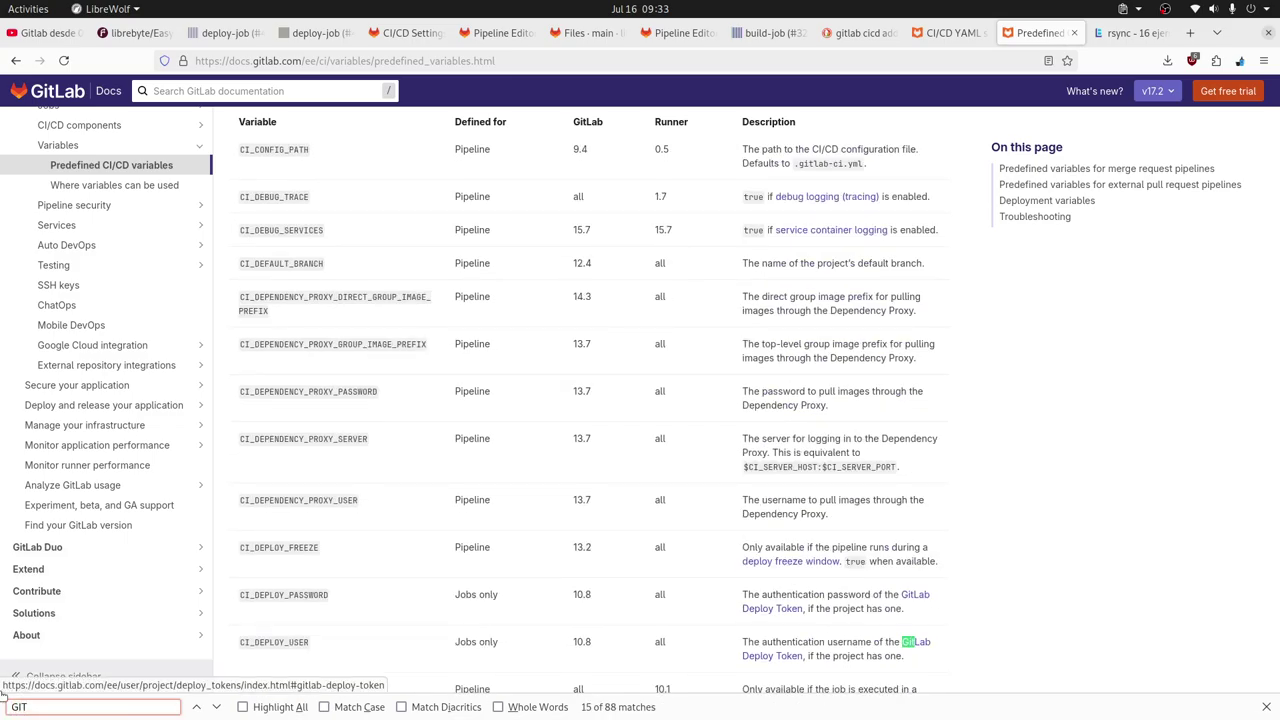
pyautogui.write('_')
pyautogui.press('BackSpace')
pyautogui.press('BackSpace')
pyautogui.press('BackSpace')
pyautogui.press('BackSpace')
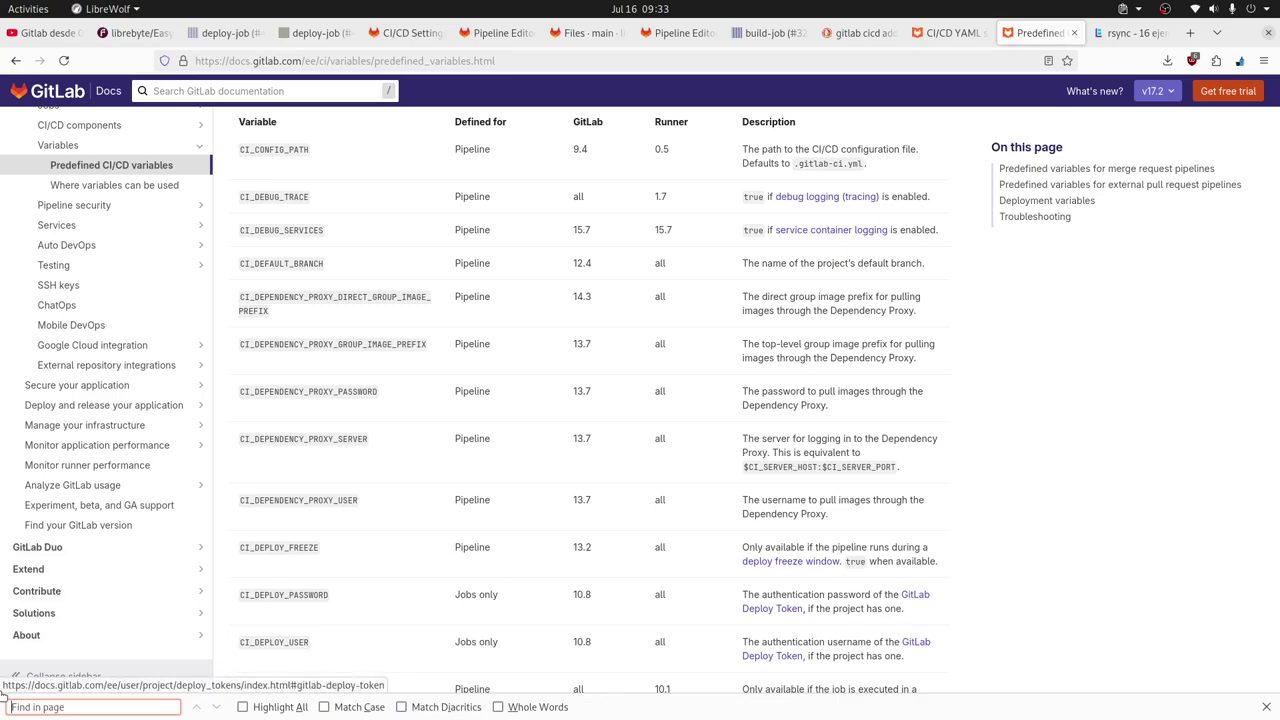
pyautogui.scroll(10, 683, 390)
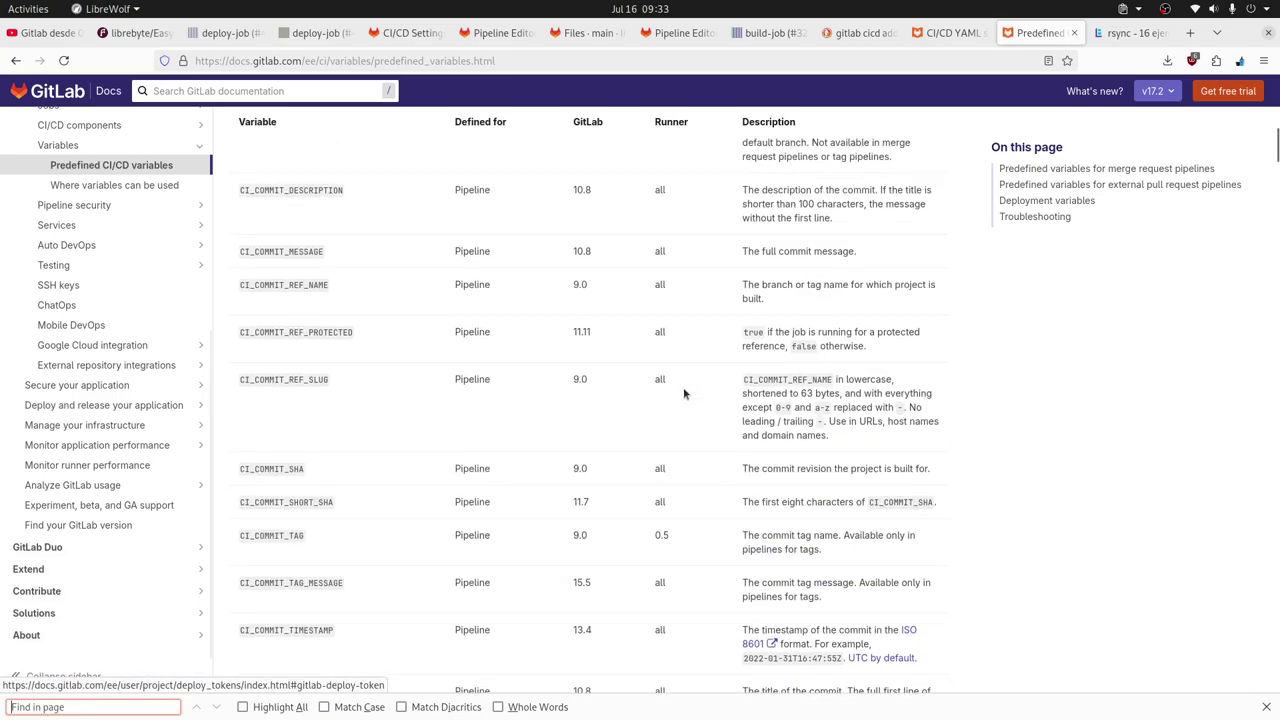
pyautogui.scroll(5, 684, 393)
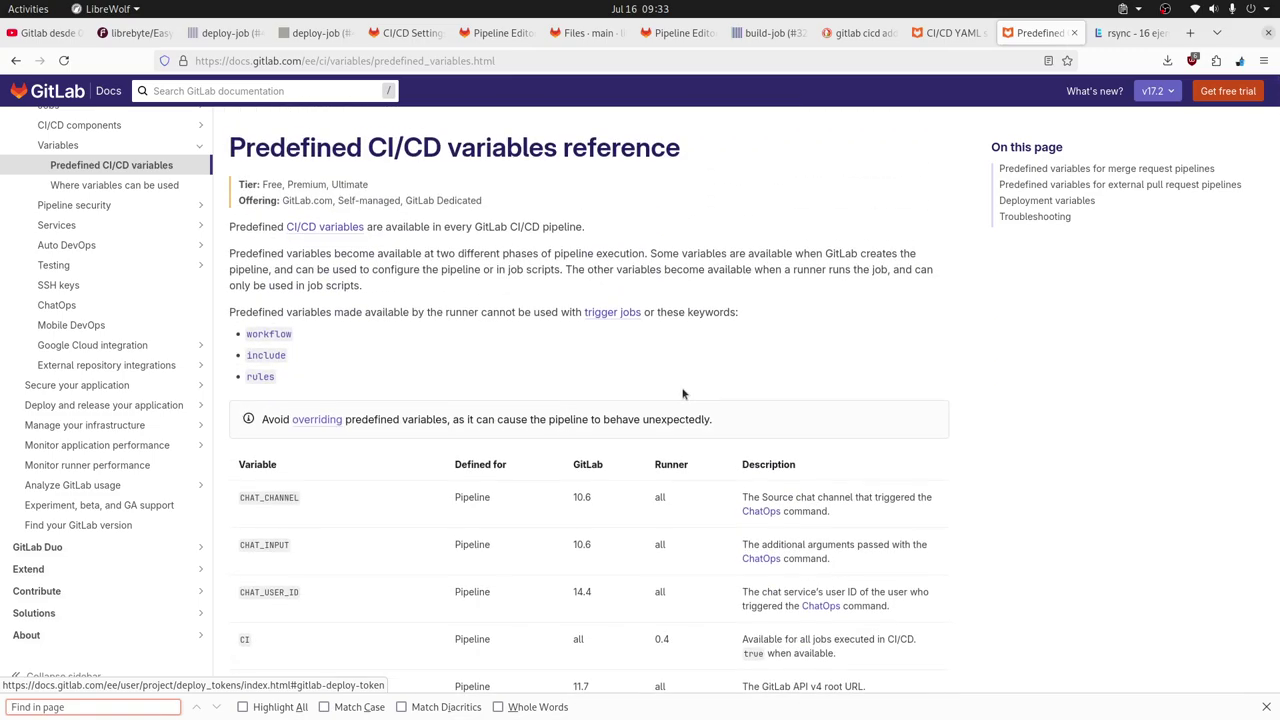
pyautogui.scroll(-2, 684, 393)
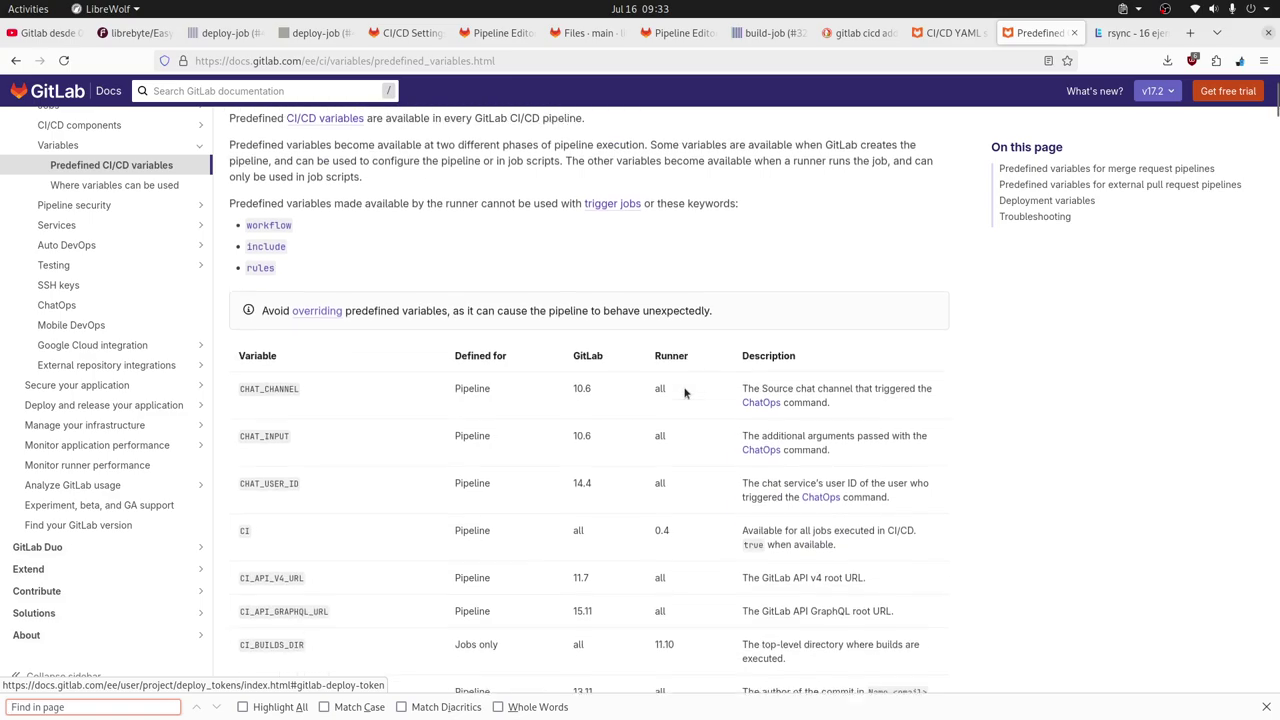
pyautogui.scroll(-5, 685, 393)
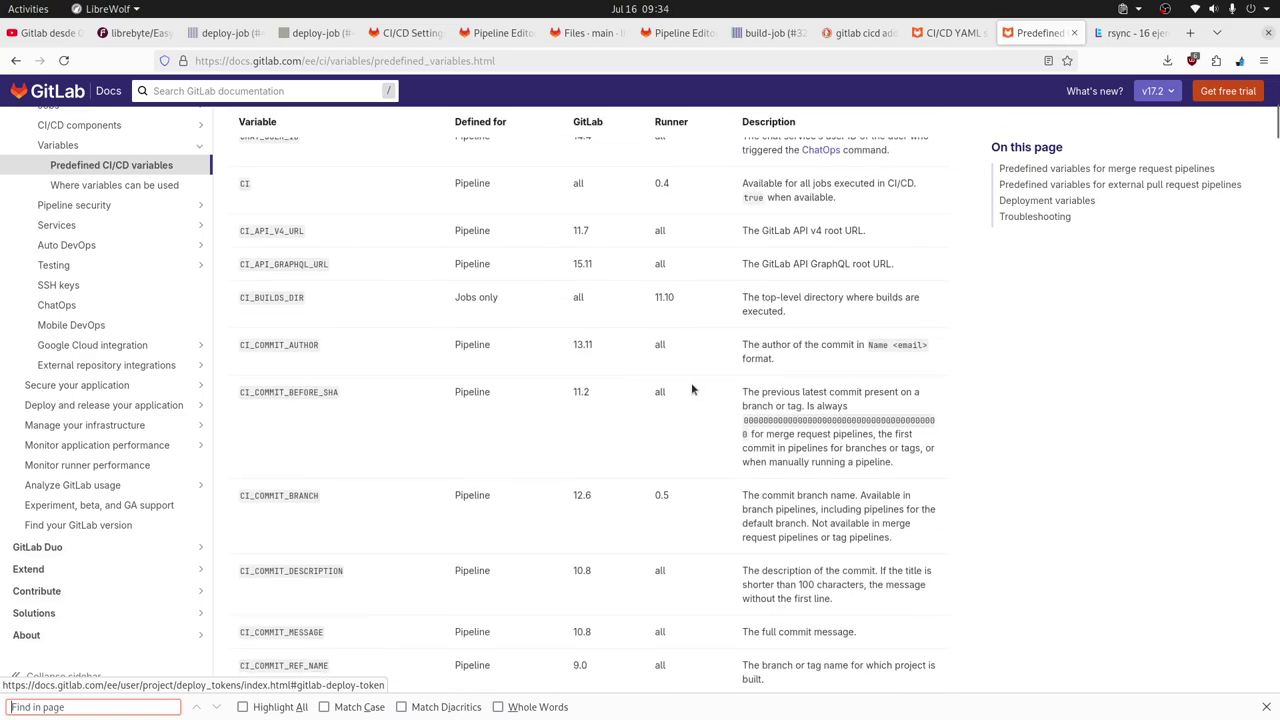
pyautogui.scroll(5, 691, 388)
pyautogui.scroll(-4, 691, 388)
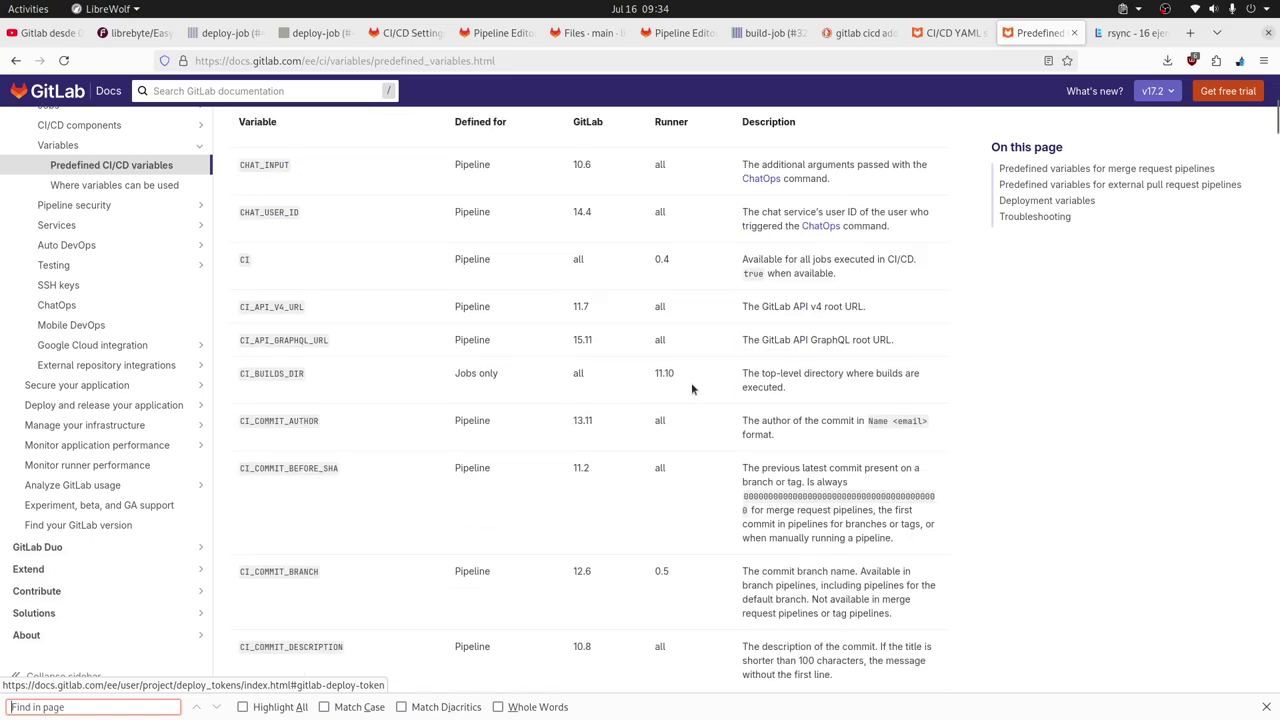
pyautogui.scroll(1, 692, 388)
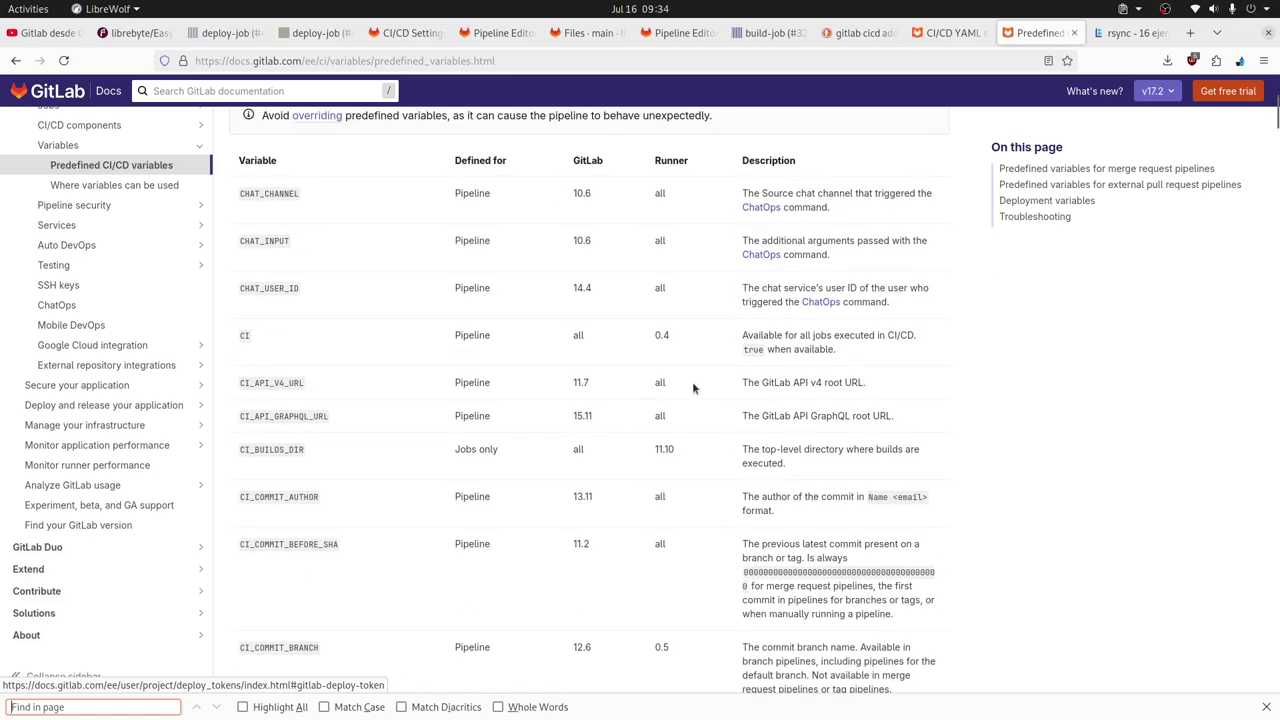
pyautogui.scroll(-2, 693, 387)
pyautogui.scroll(-1, 693, 387)
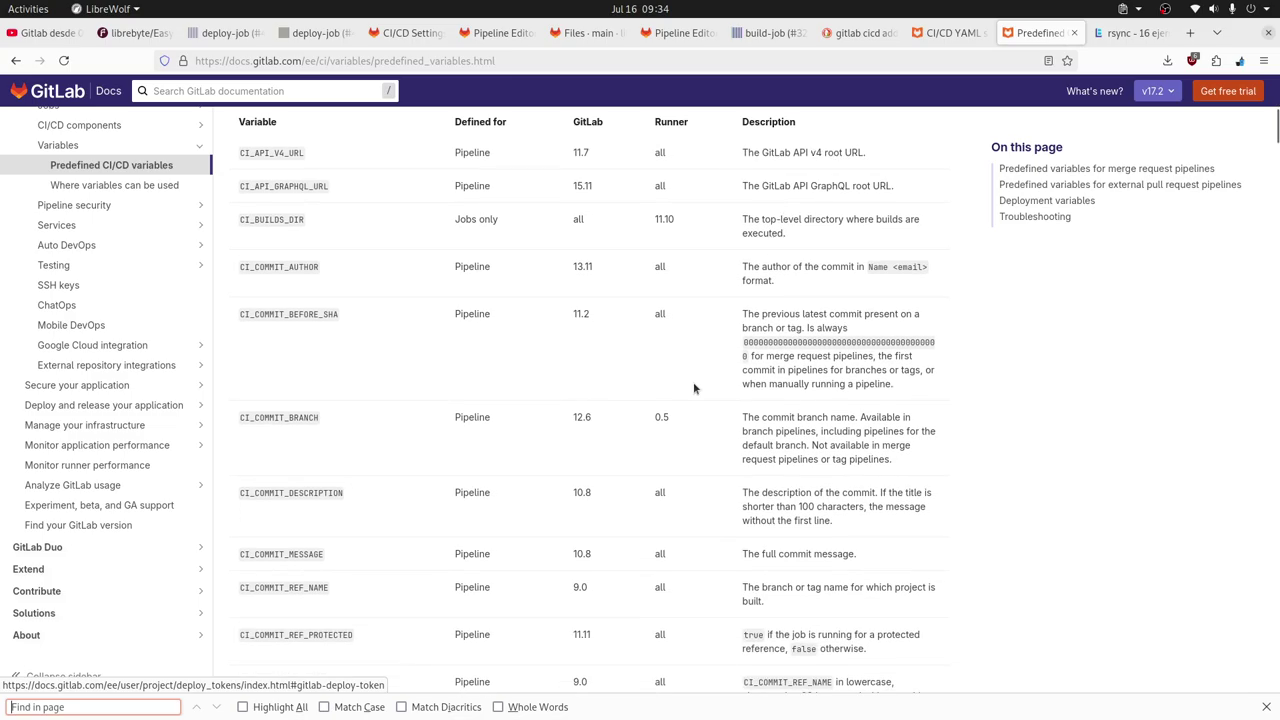
pyautogui.scroll(-3, 694, 388)
pyautogui.scroll(-1, 694, 388)
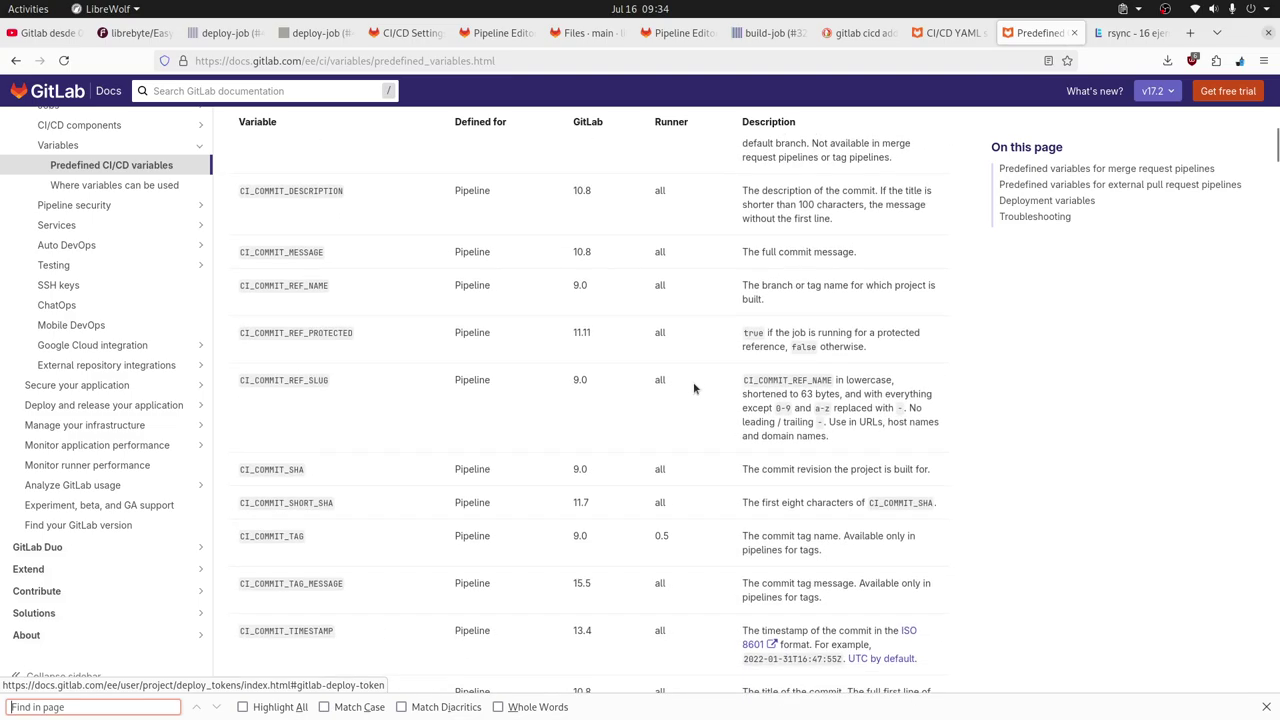
pyautogui.scroll(-2, 694, 388)
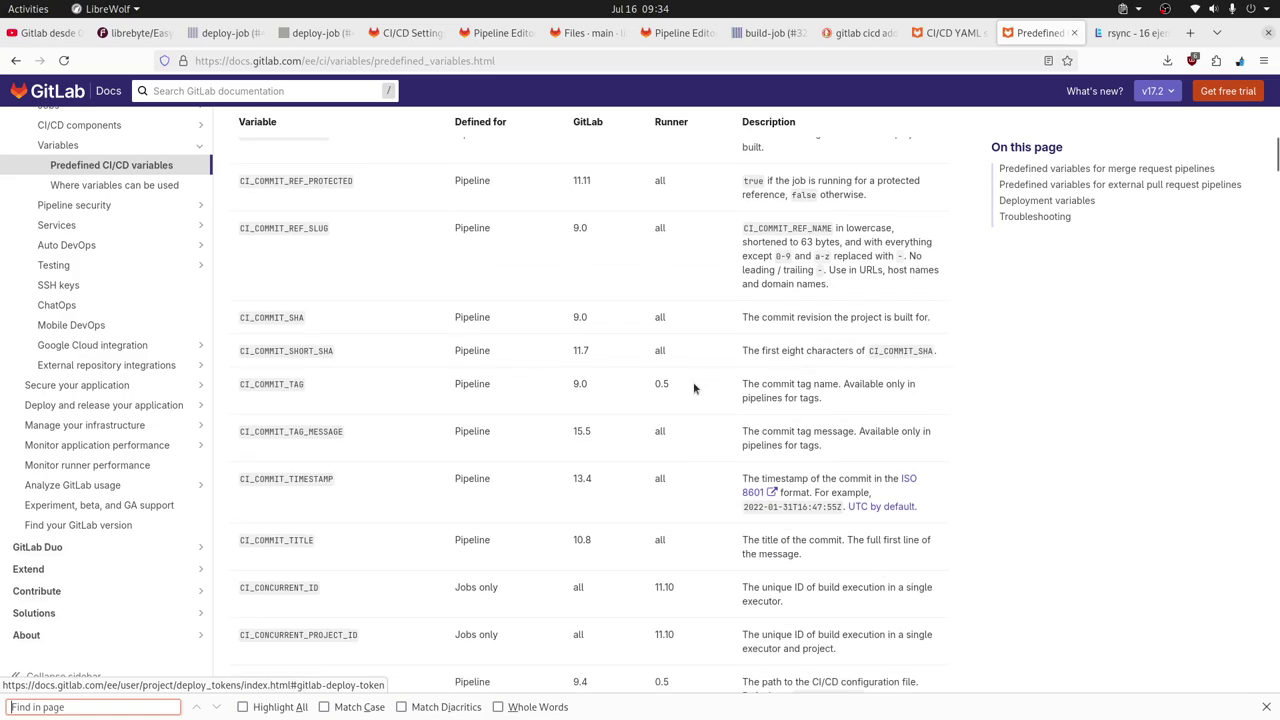
pyautogui.scroll(-2, 694, 388)
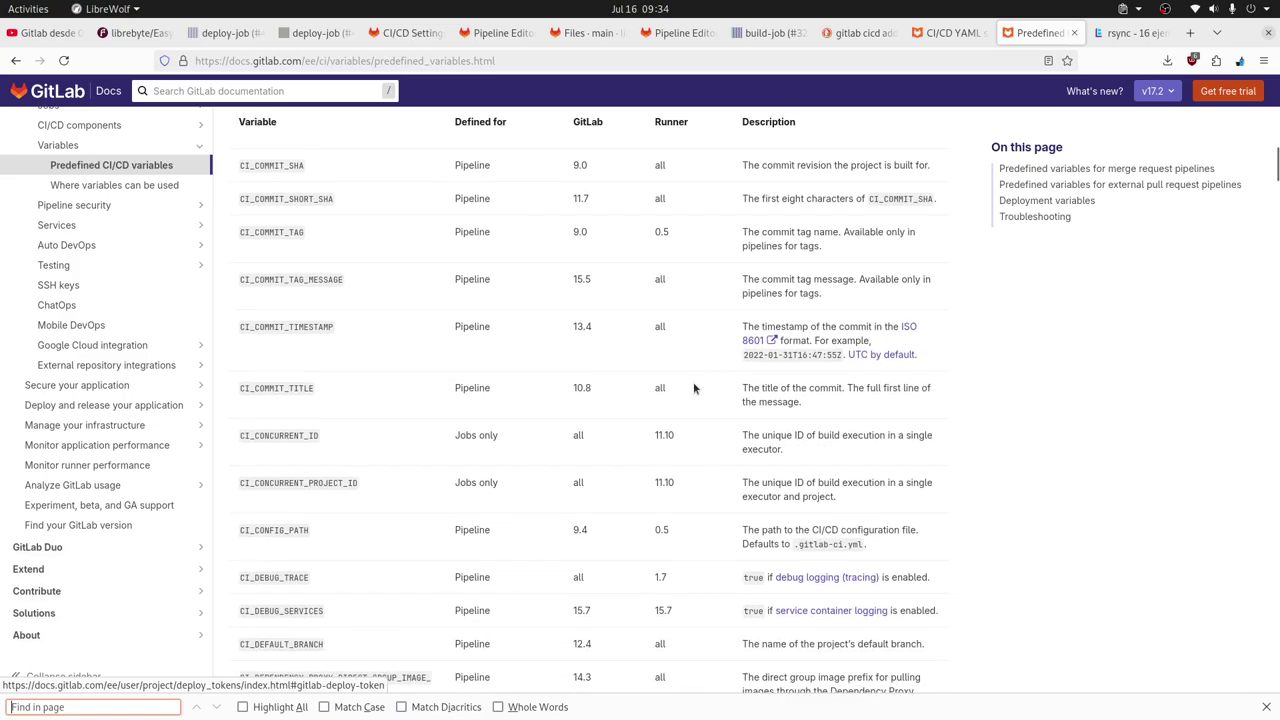
pyautogui.scroll(20, 694, 388)
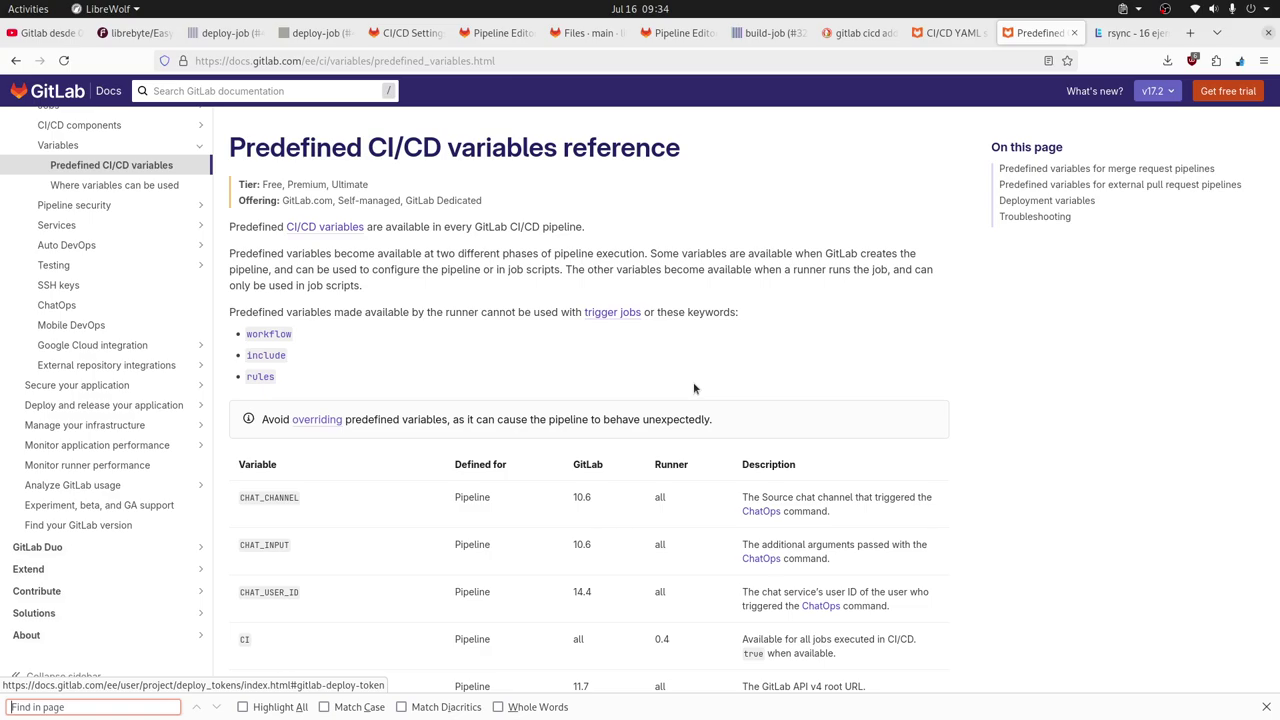
pyautogui.hotkey('alt', 'Tab')
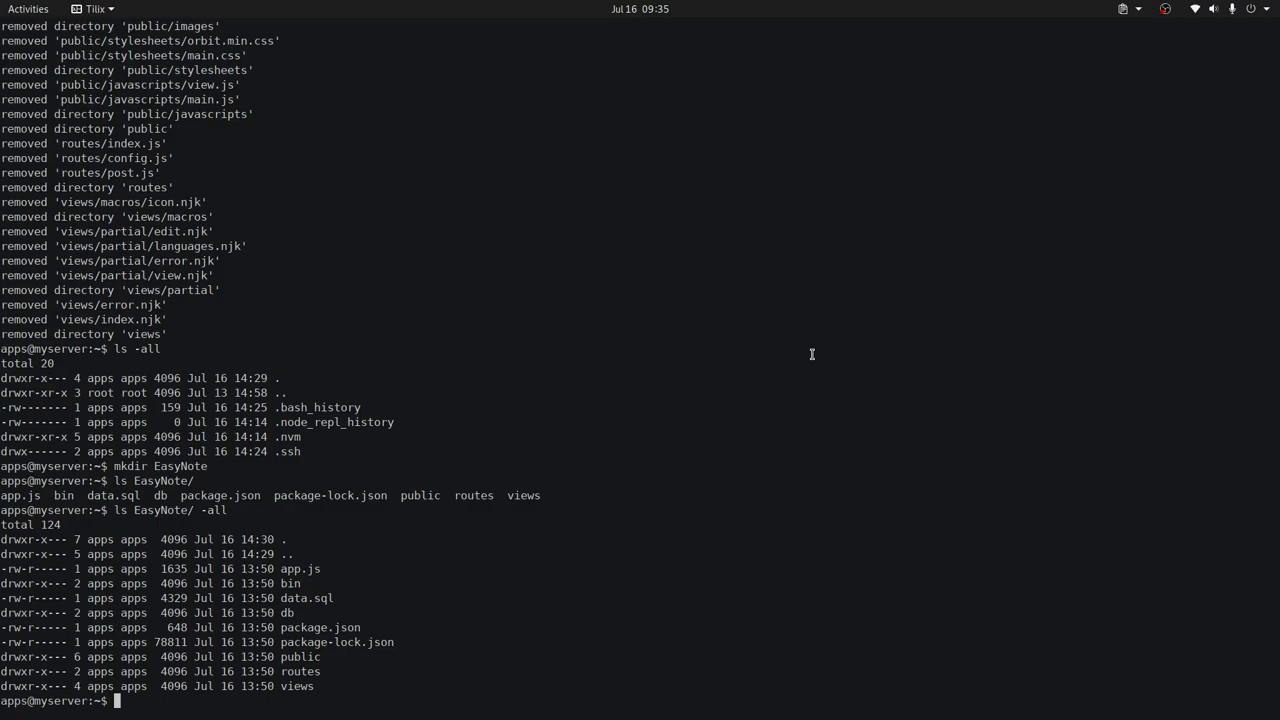
pyautogui.hotkey('alt', 'Tab')
pyautogui.hotkey('alt', 'Tab')
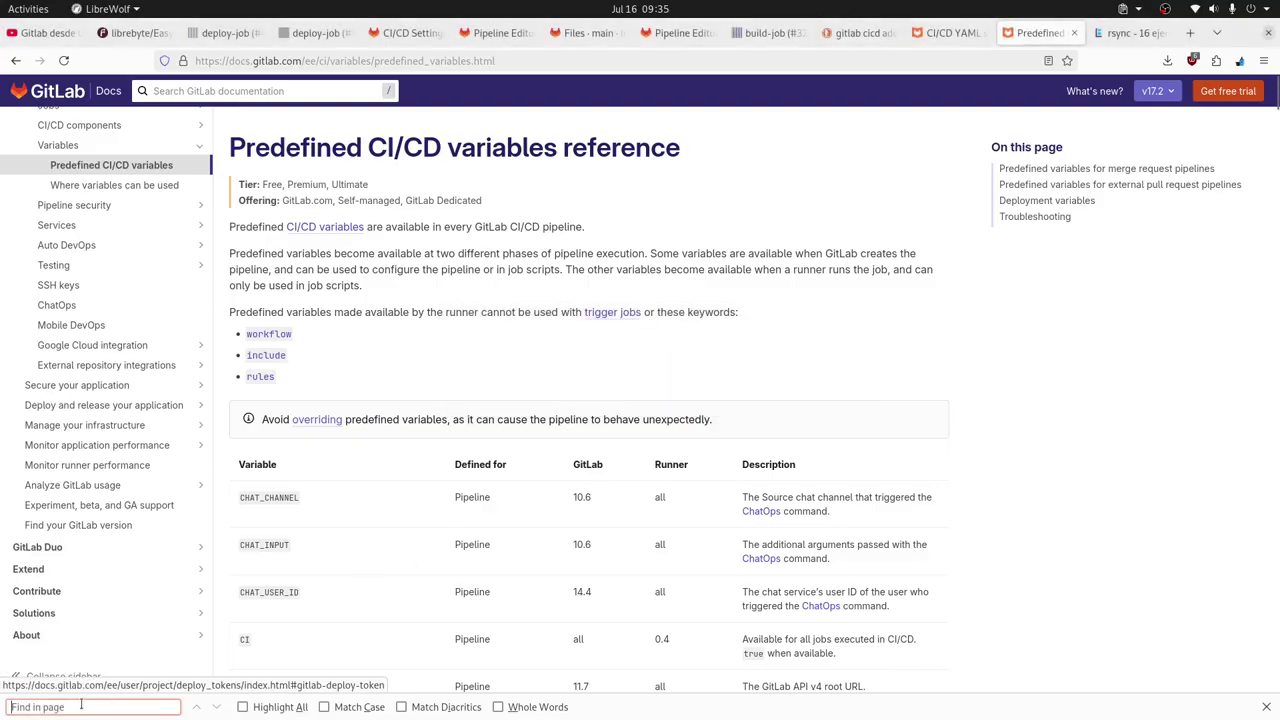
# Search the predefined variables page for GIT_STRATEGY, trimming the find text.
pyautogui.write('GIT_STRATEGY')
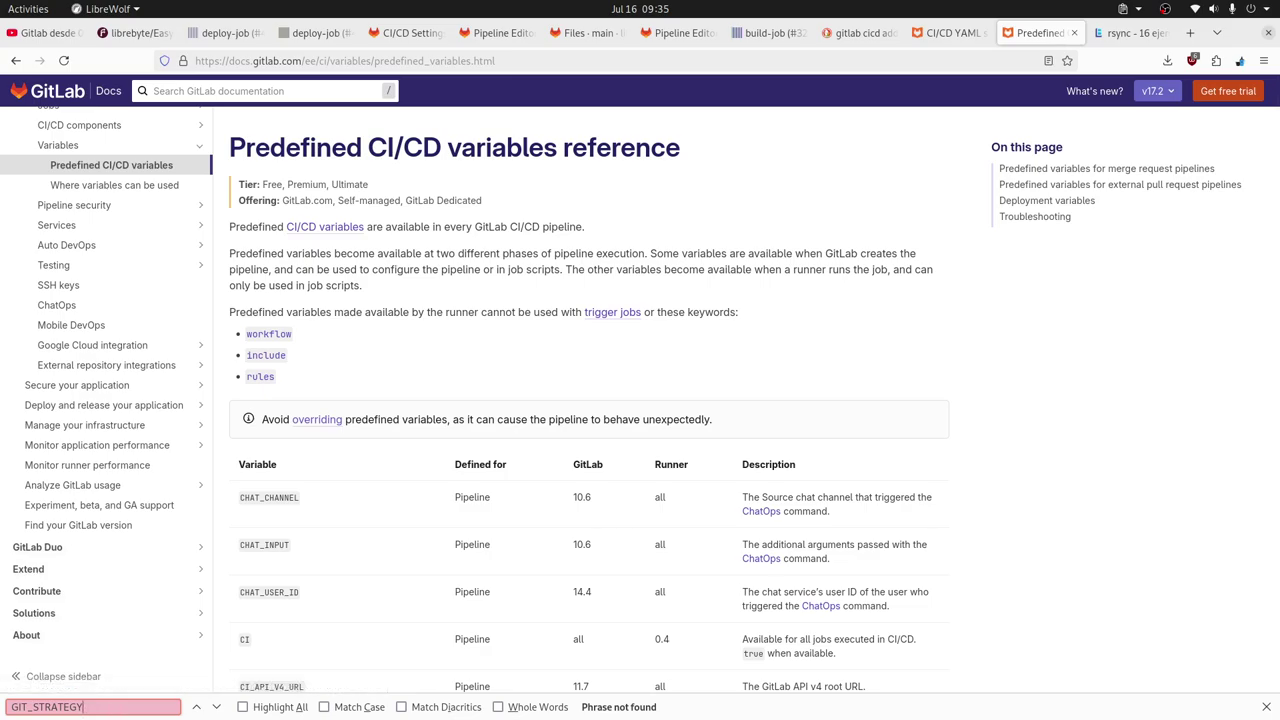
pyautogui.click(30, 707)
pyautogui.press('BackSpace')
pyautogui.press('BackSpace')
pyautogui.press('BackSpace')
pyautogui.press('BackSpace')
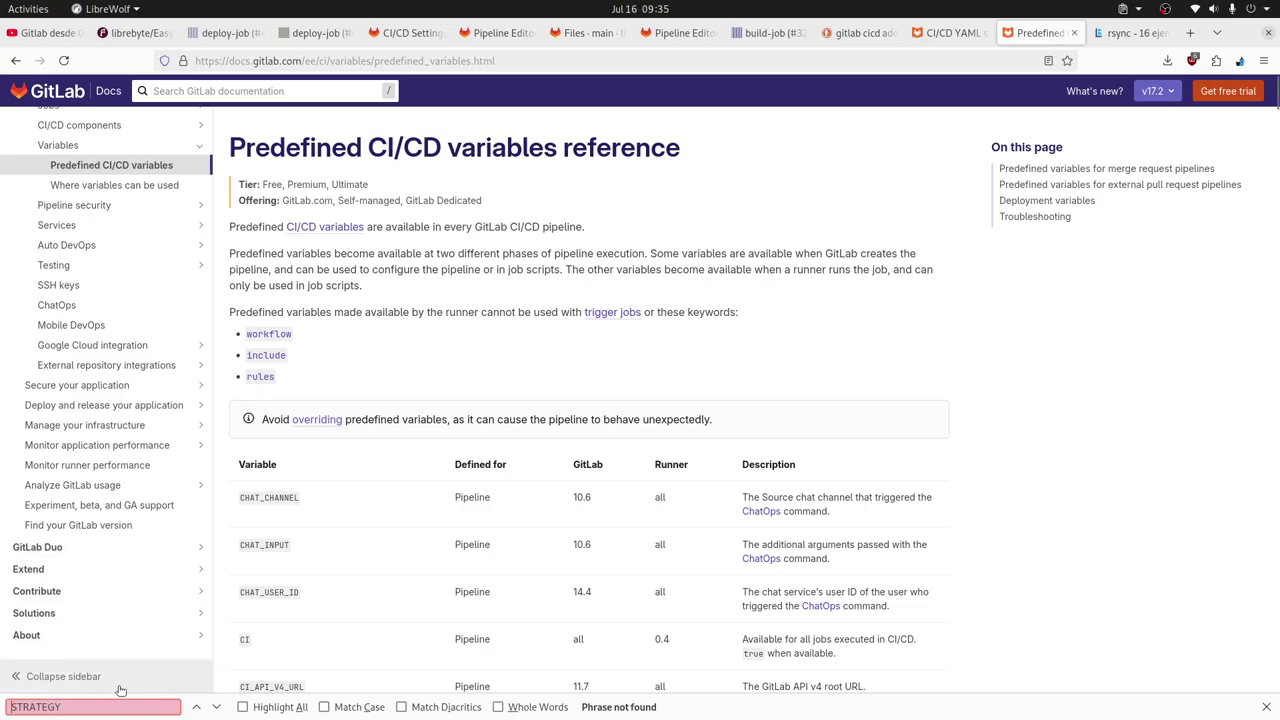
pyautogui.click(873, 264)
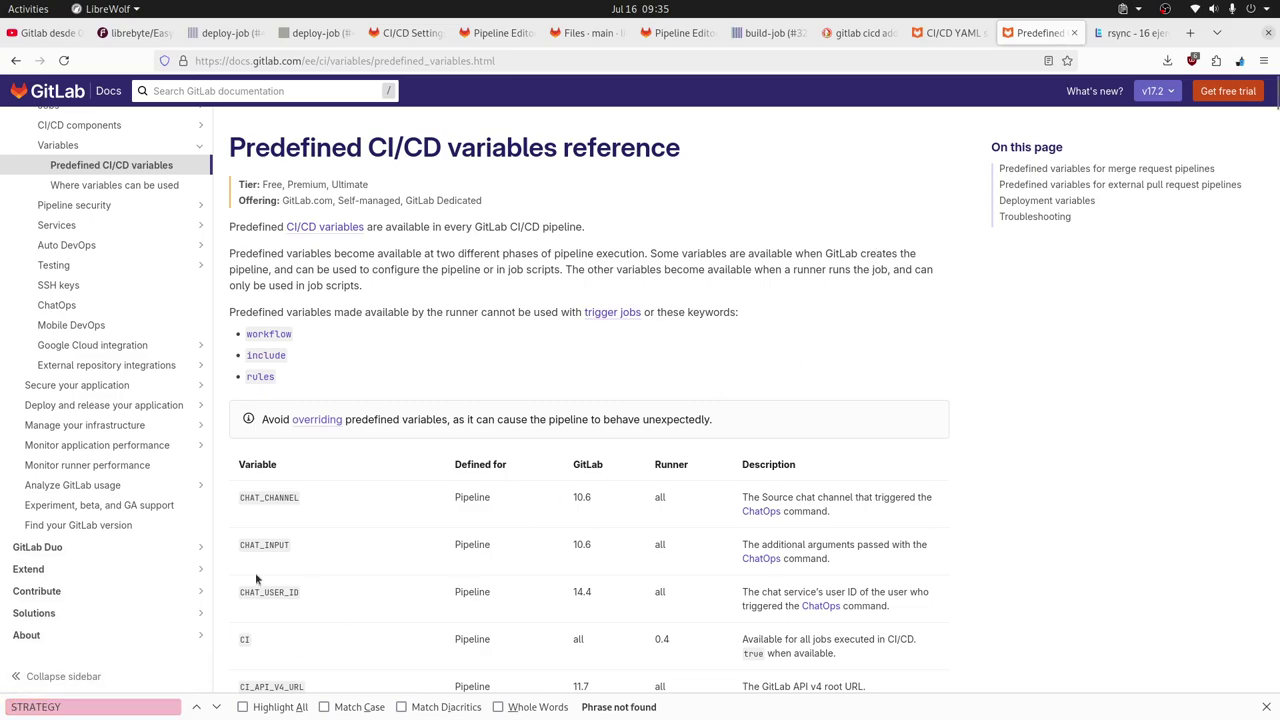
# Run a search across all GitLab documentation for GIT_STRATEGY.
pyautogui.click(280, 91)
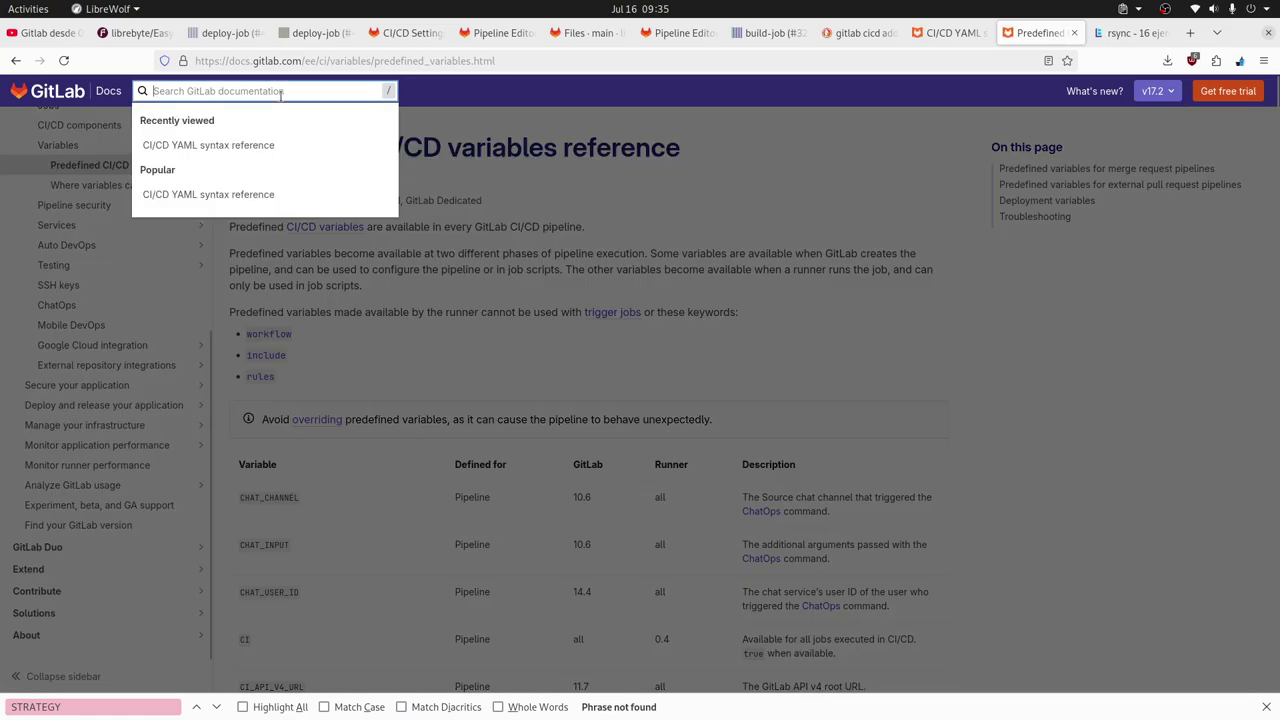
pyautogui.write('GIT_STRATEGY')
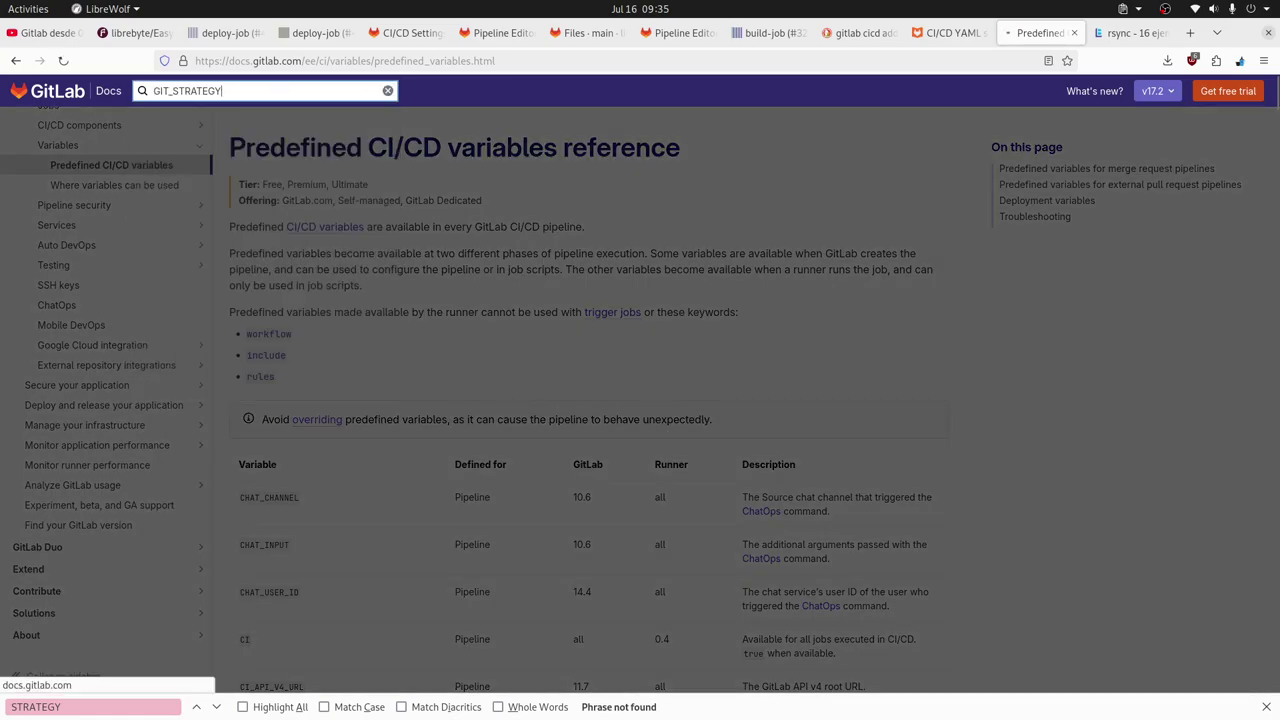
pyautogui.press('Return')
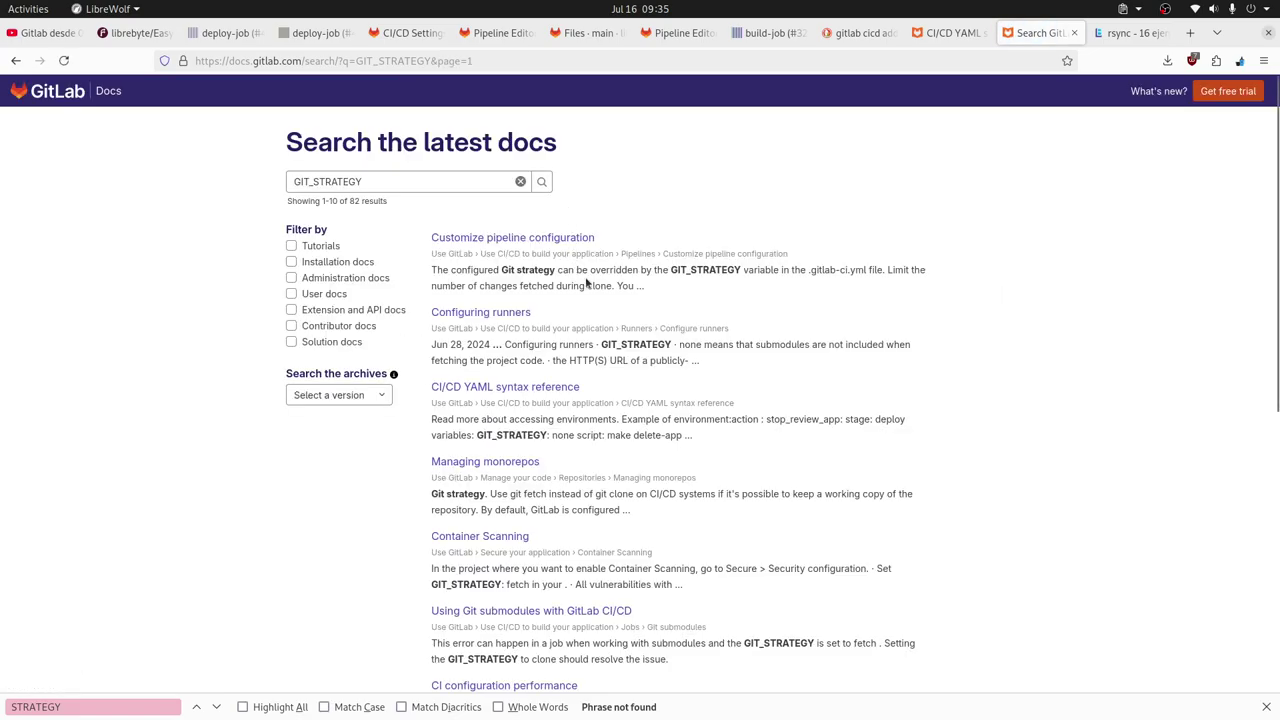
# From 'Customize pipeline configuration', follow the GIT_STRATEGY link to its clone, fetch and none values.
pyautogui.click(537, 239)
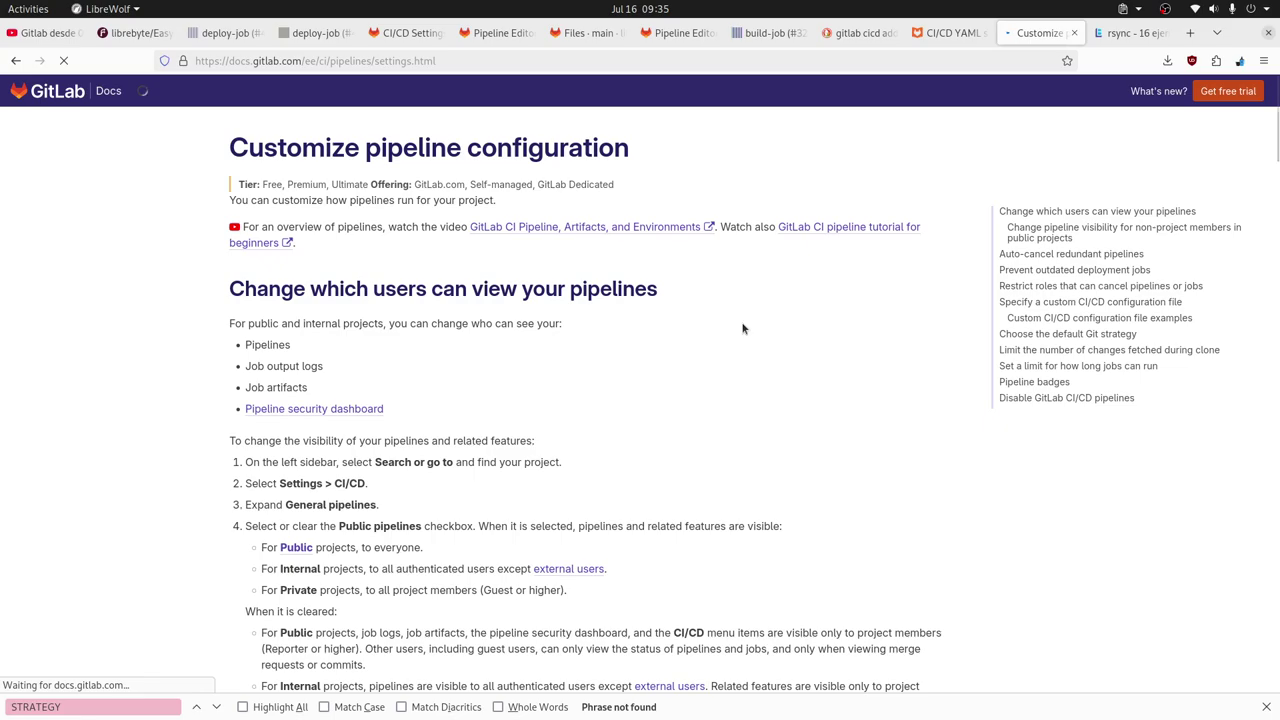
pyautogui.scroll(-10, 522, 358)
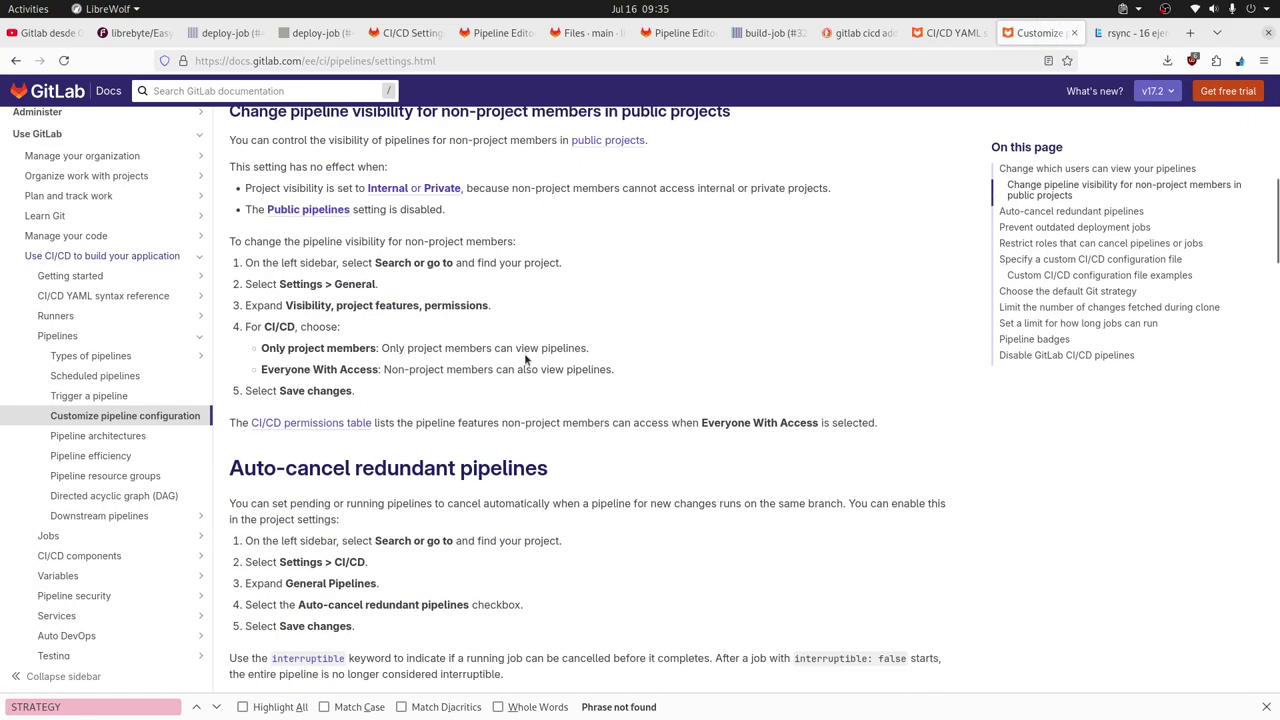
pyautogui.click(148, 706)
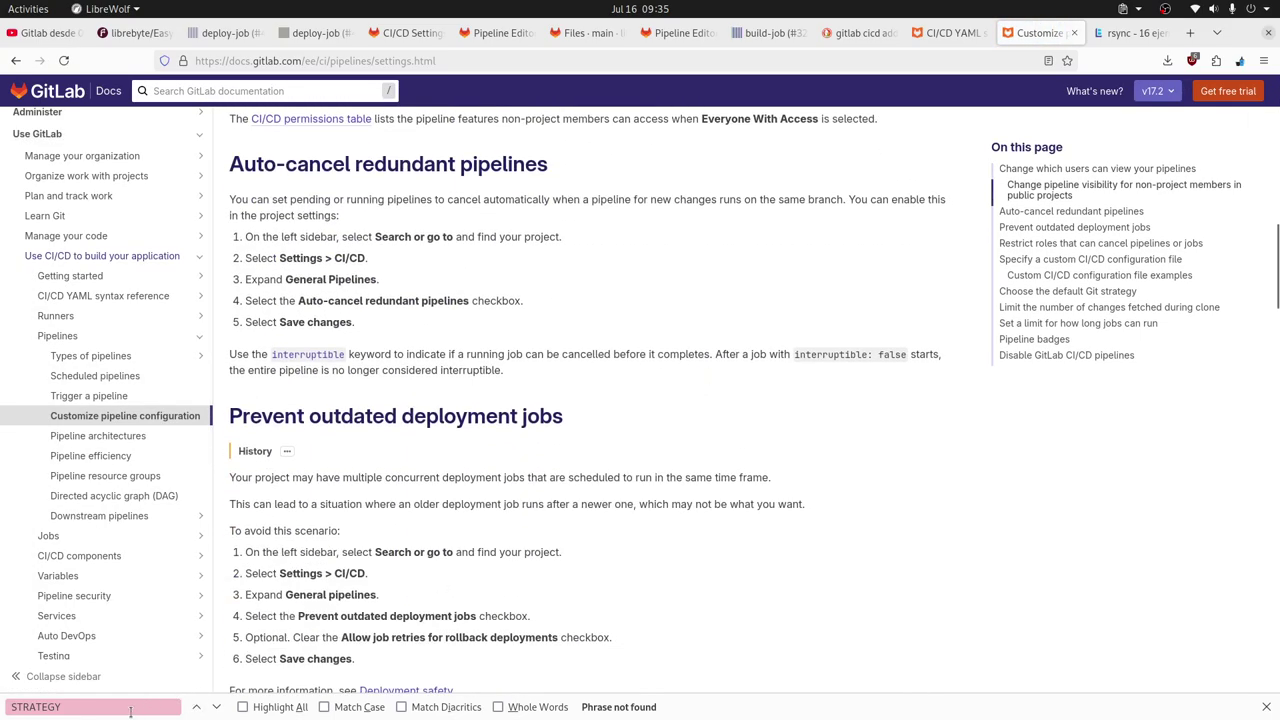
pyautogui.press('Return')
pyautogui.press('Return')
pyautogui.press('Return')
pyautogui.press('Return')
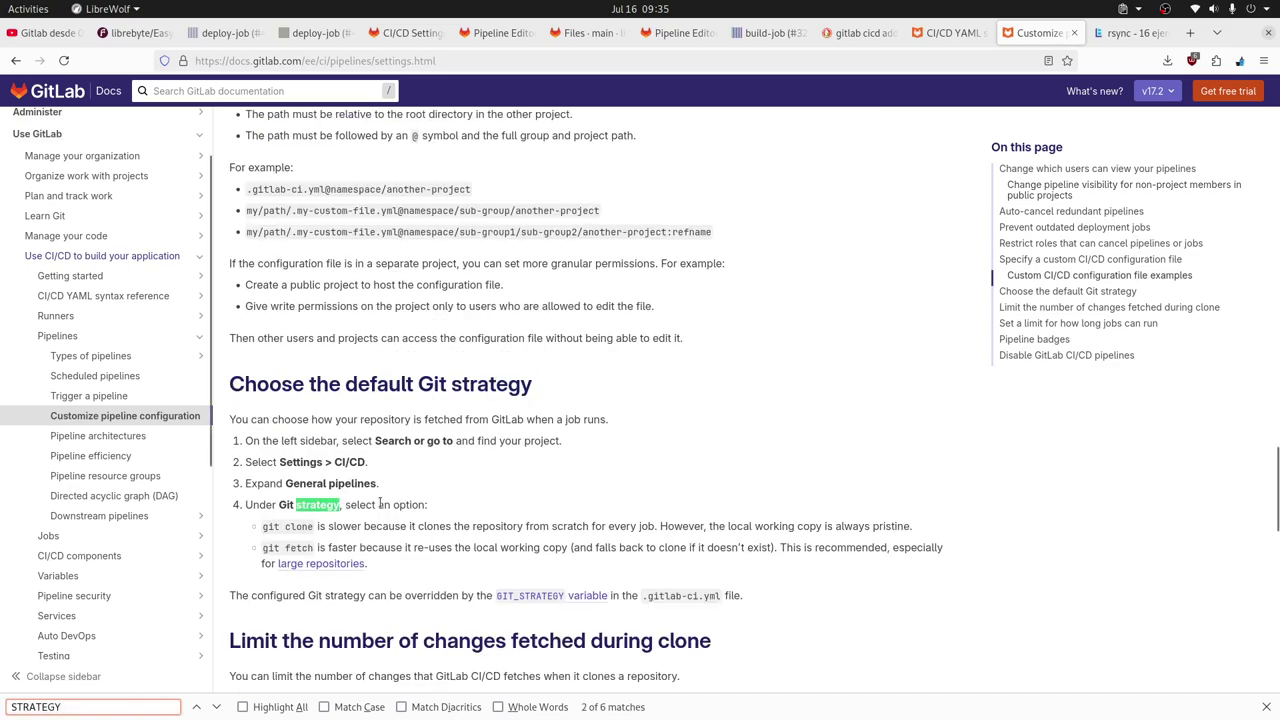
pyautogui.scroll(-4, 711, 335)
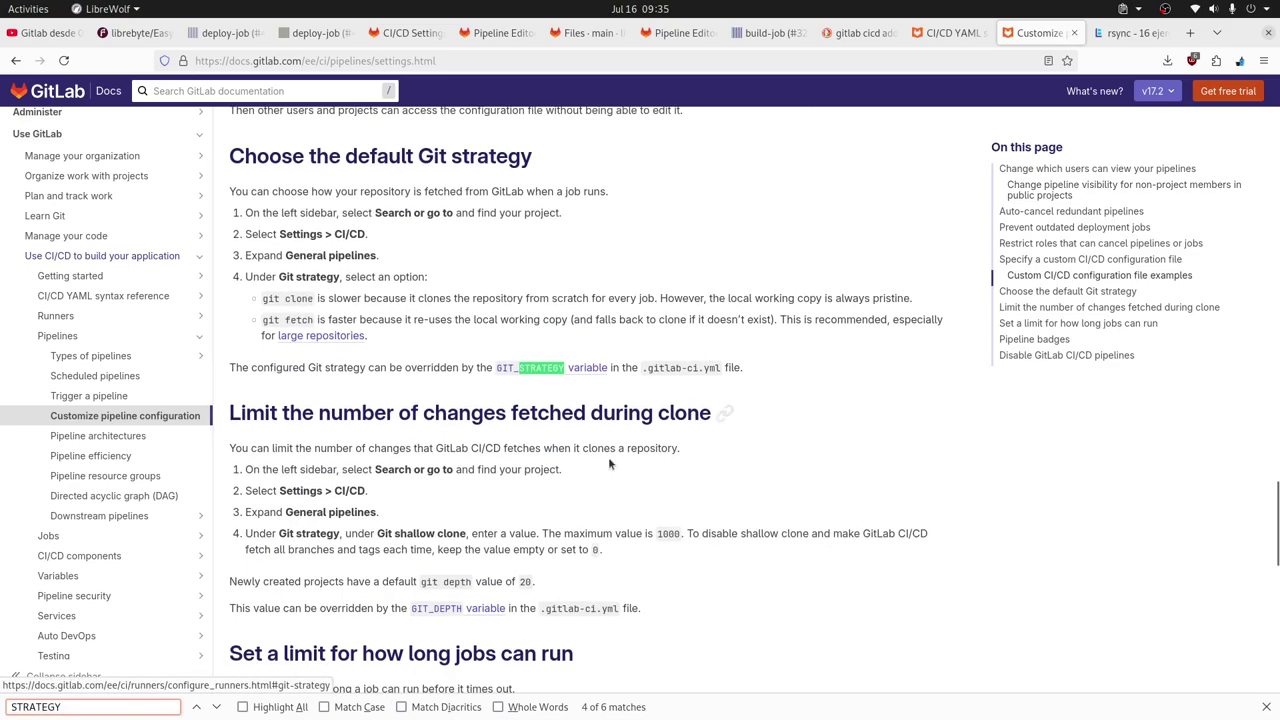
pyautogui.click(540, 369)
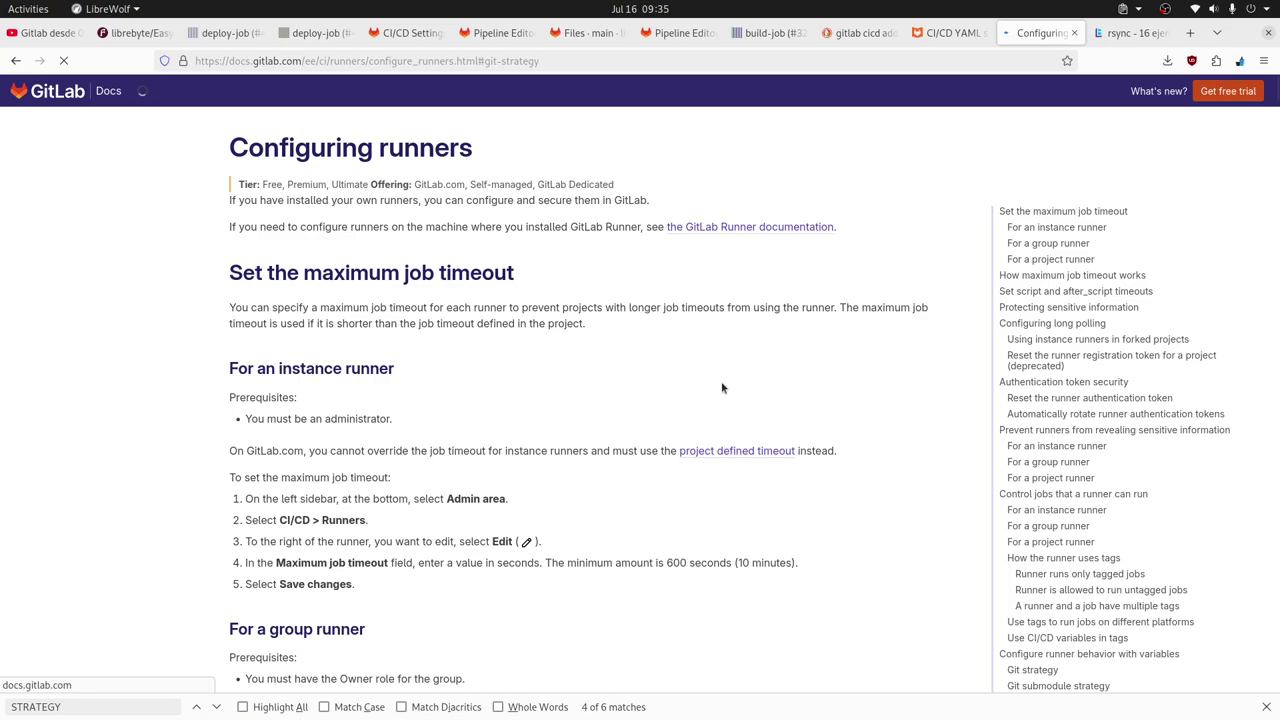
pyautogui.doubleClick(344, 235)
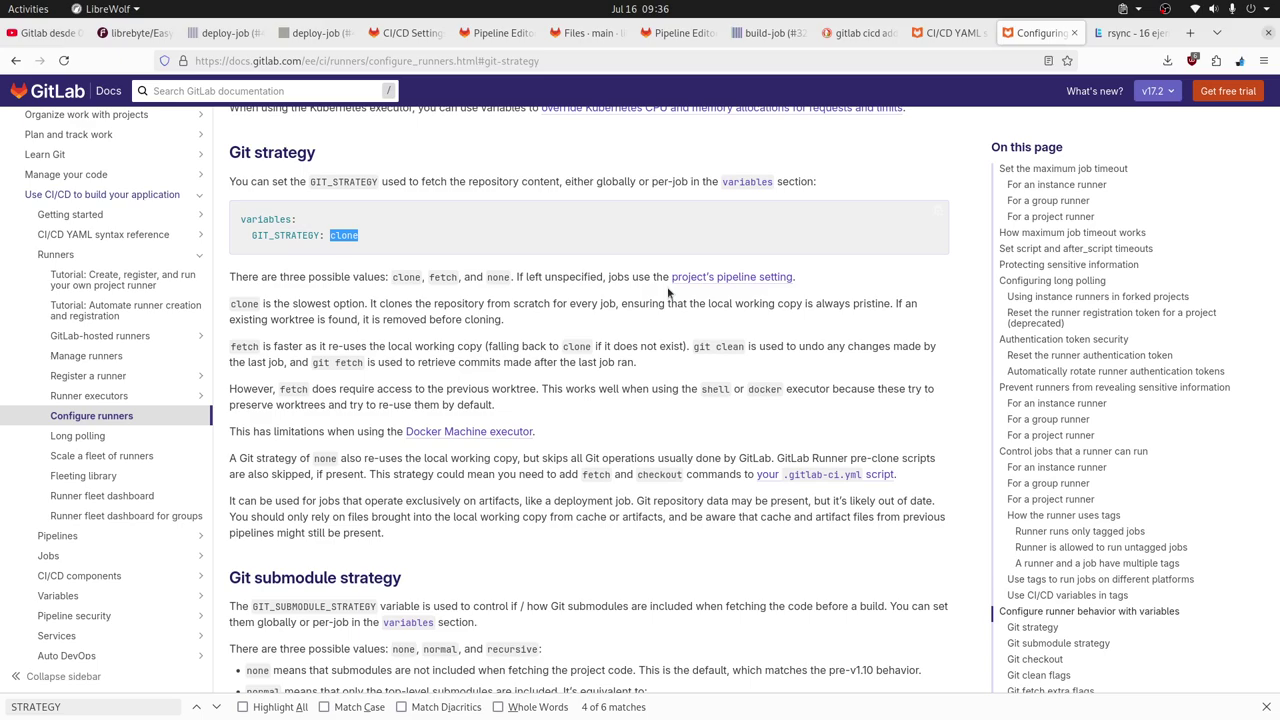
# Return to the EasyNote pipeline editor after briefly checking the repository and CI/CD variables pages.
pyautogui.press('alt')
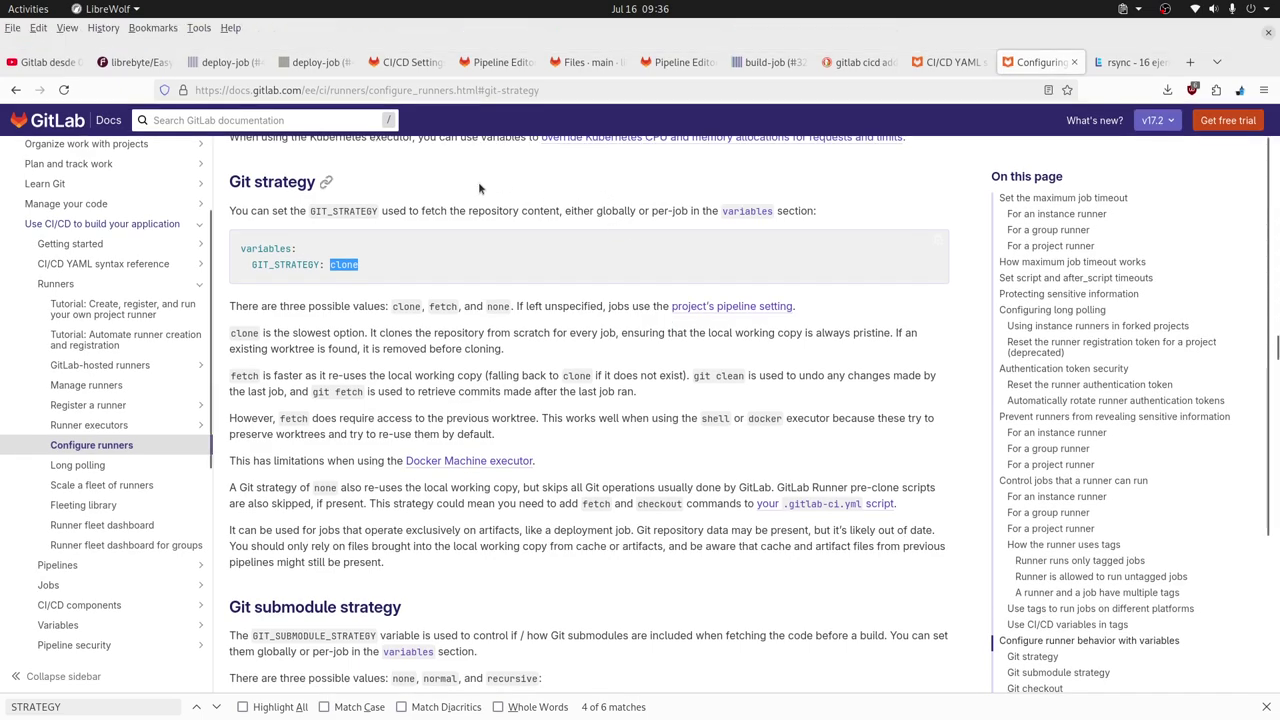
pyautogui.click(503, 64)
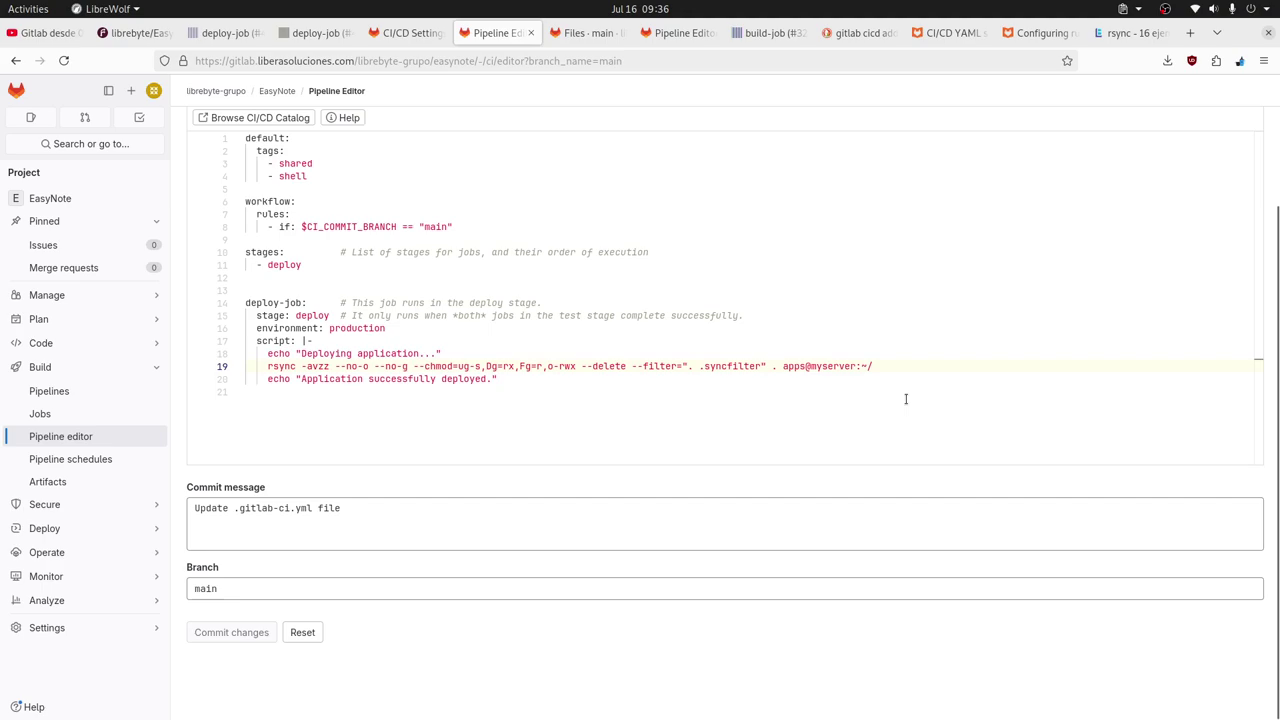
pyautogui.scroll(2, 906, 399)
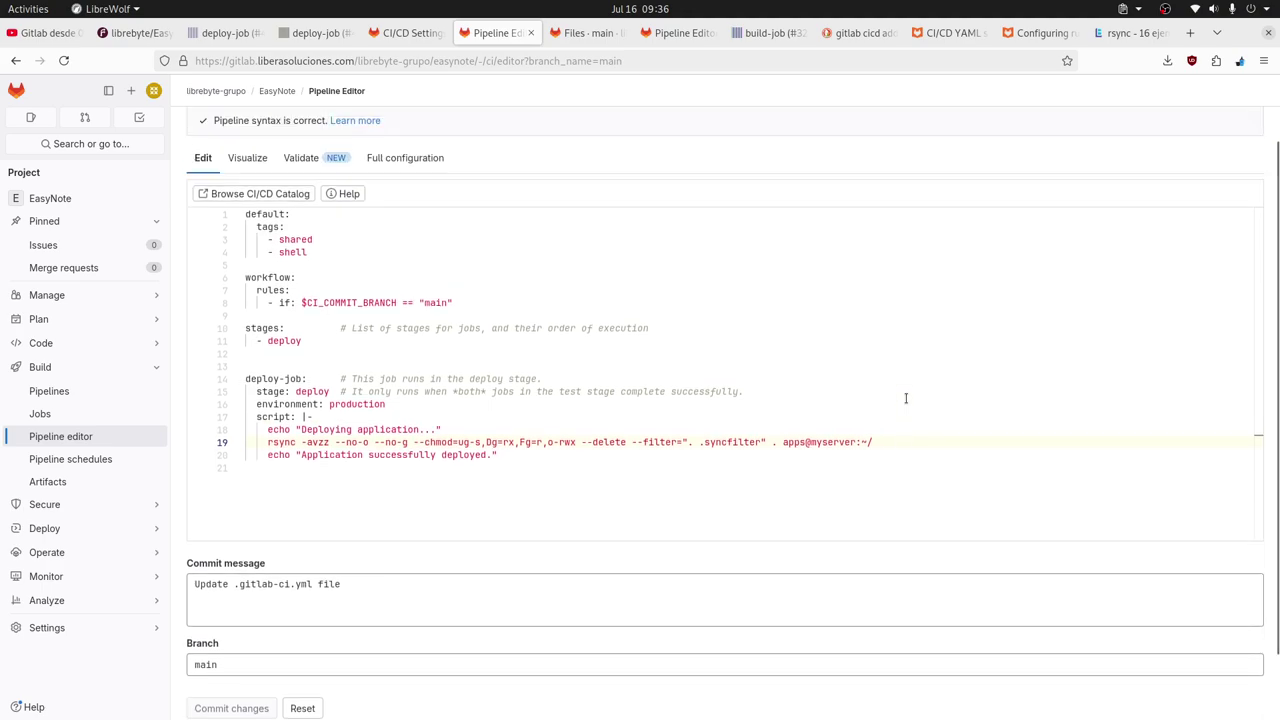
pyautogui.scroll(2, 906, 399)
pyautogui.click(579, 42)
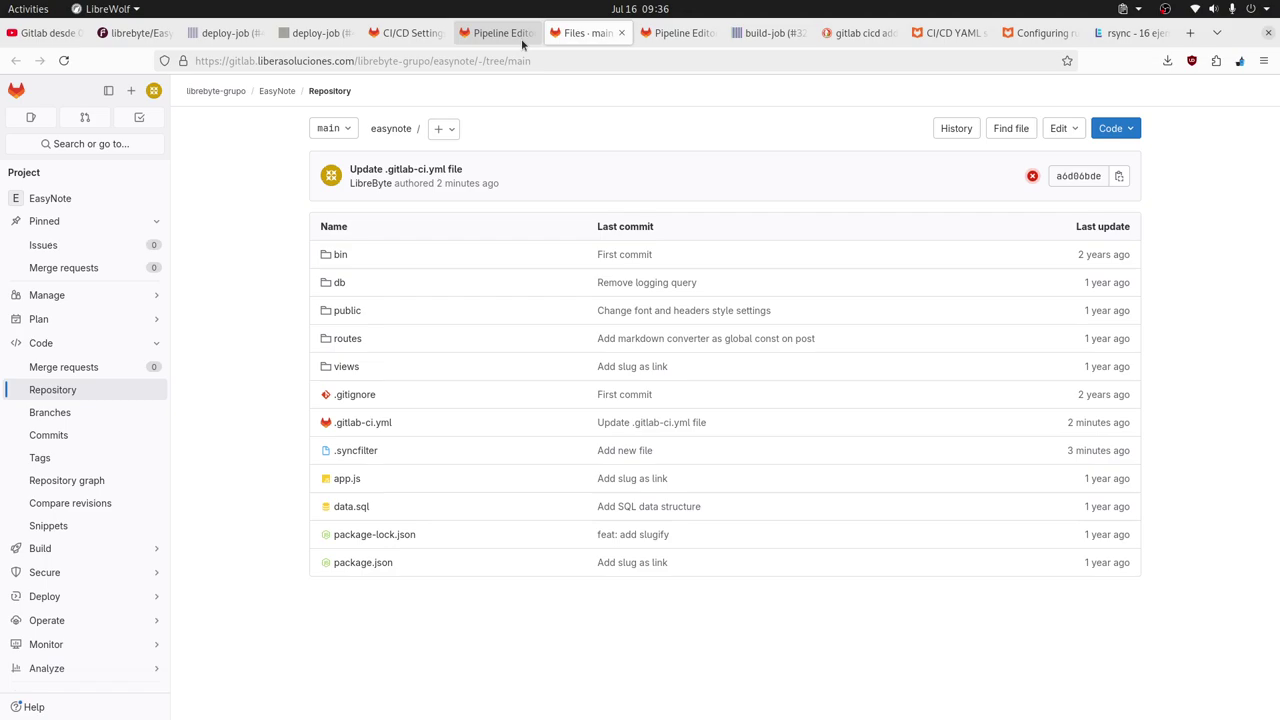
pyautogui.click(480, 40)
pyautogui.click(401, 37)
pyautogui.click(484, 37)
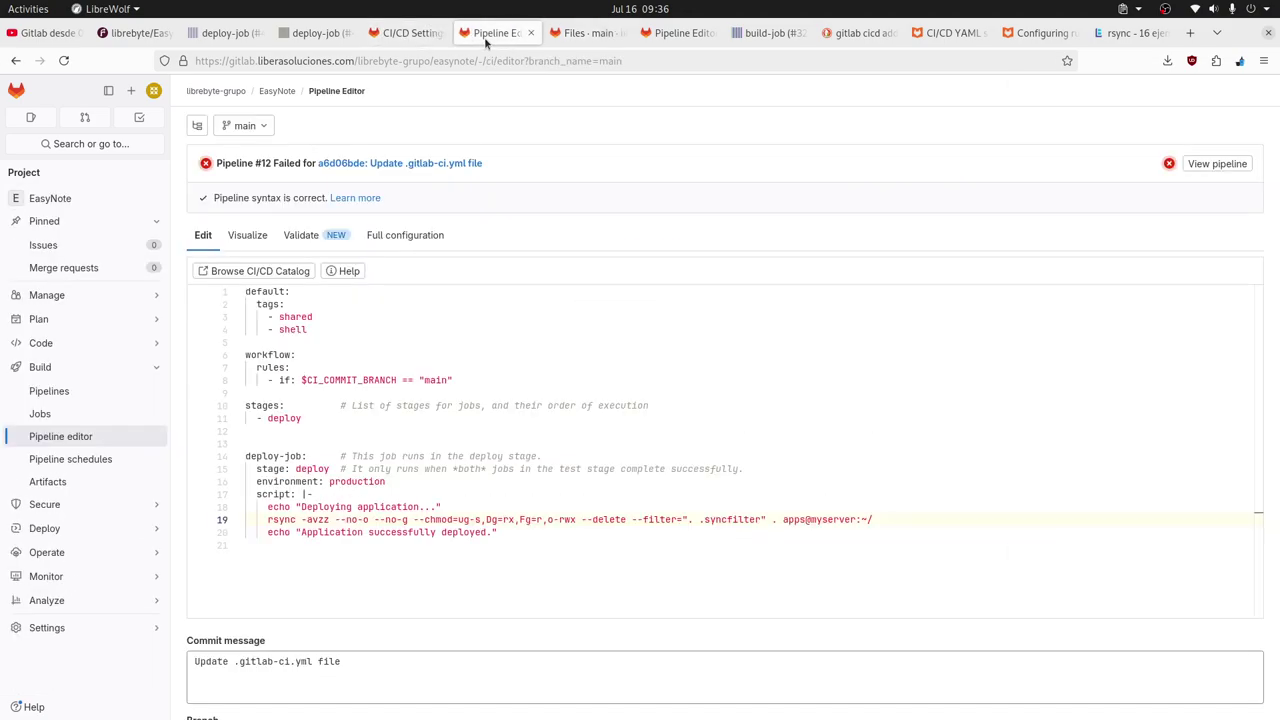
pyautogui.scroll(-3, 908, 474)
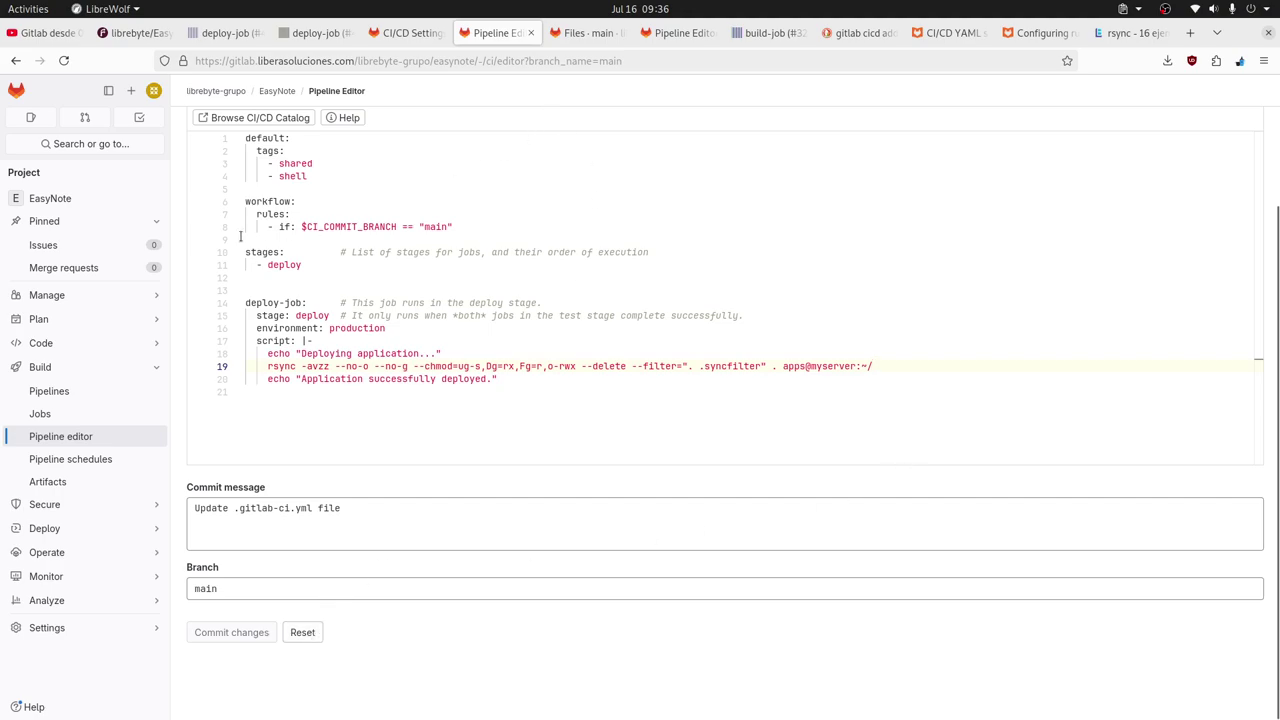
# Review the deploy job's rsync target in .gitlab-ci.yml, then go back to the repository file list.
pyautogui.moveTo(95, 342)
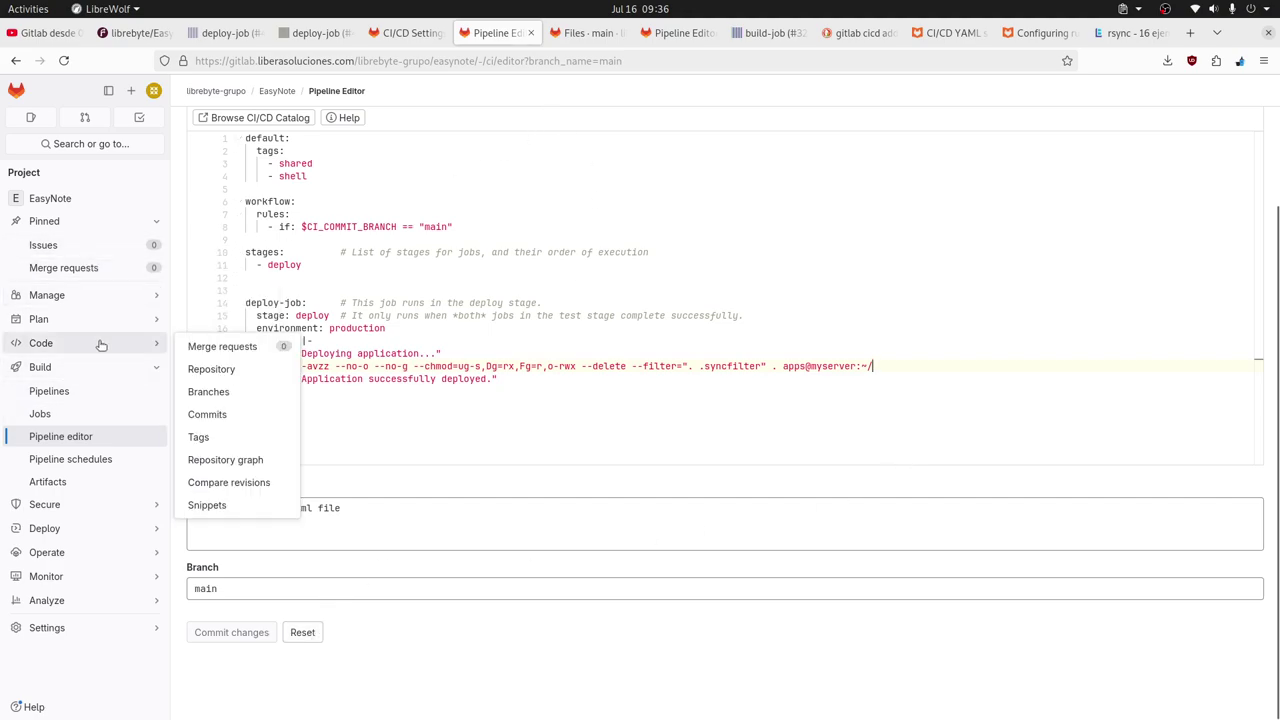
pyautogui.click(215, 369)
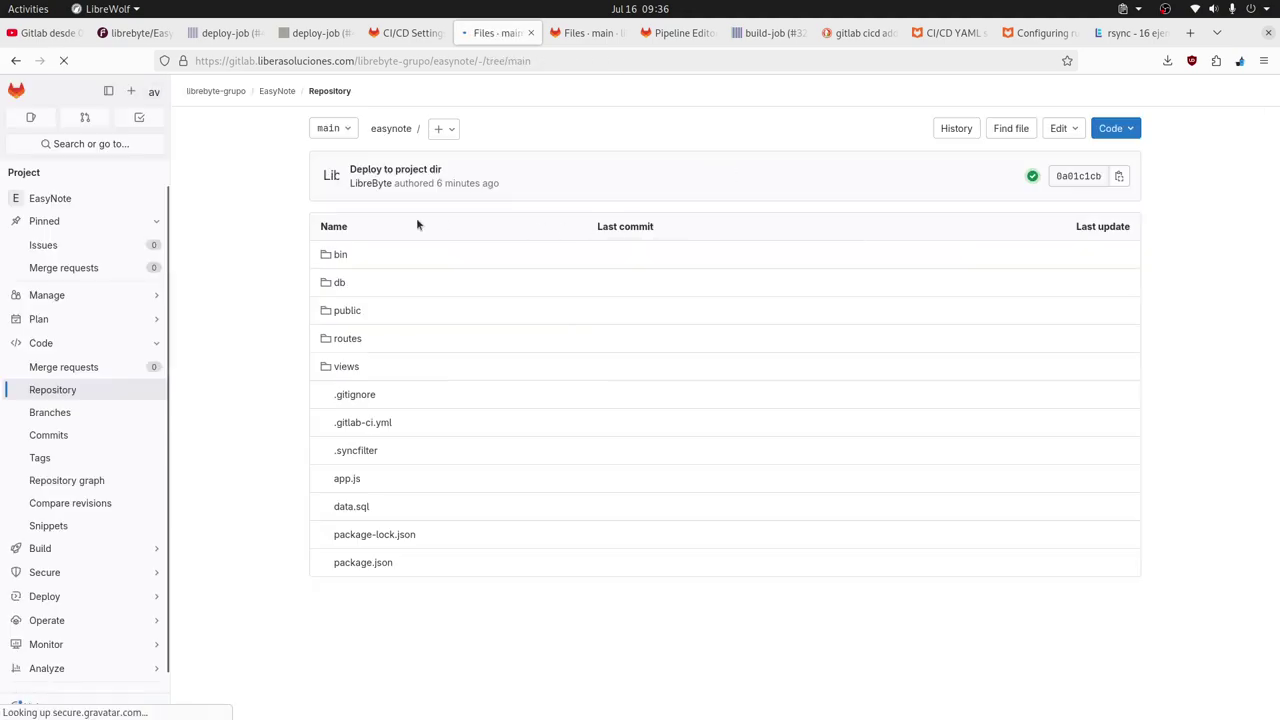
pyautogui.click(383, 426)
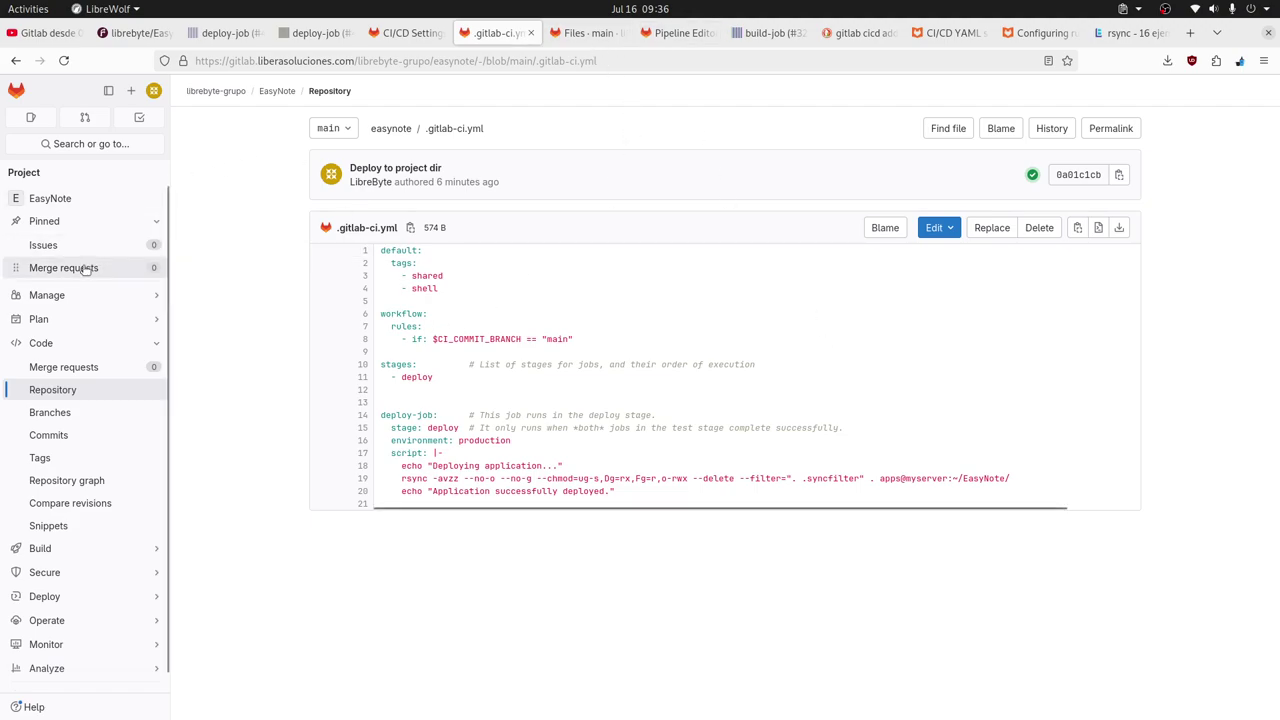
pyautogui.click(84, 398)
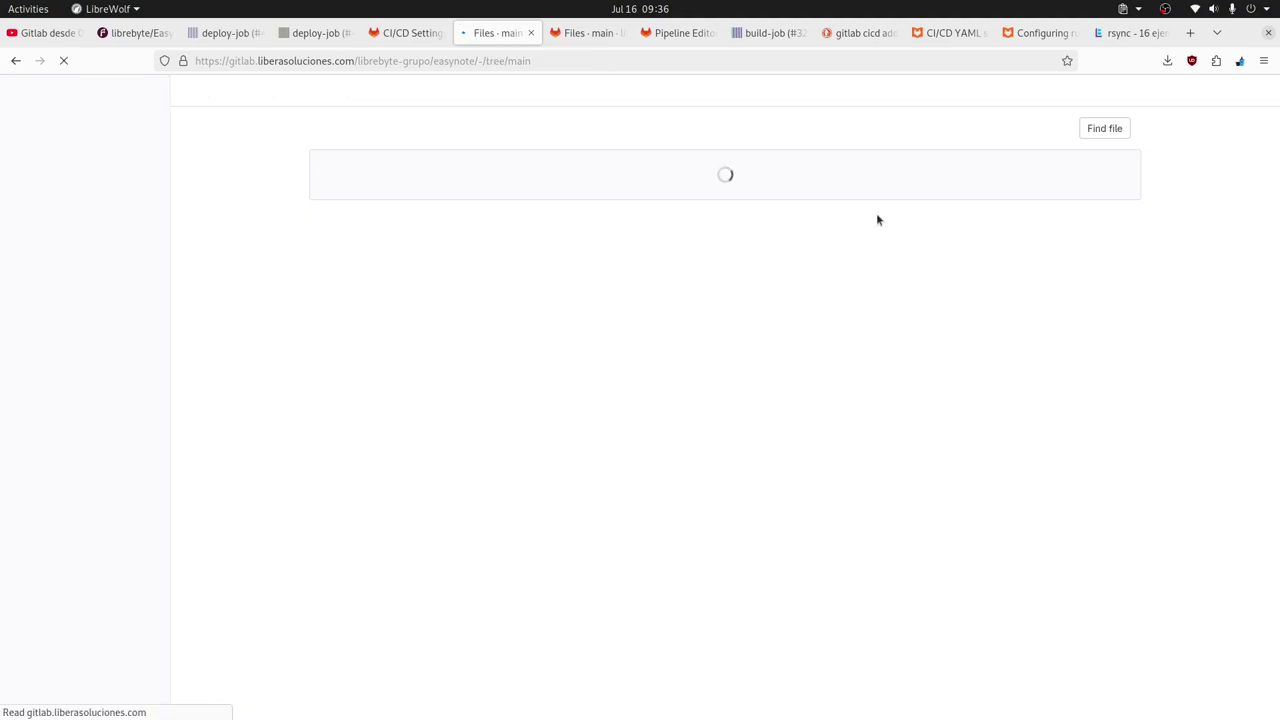
# Start a new file in the EasyNote repository named .env.
pyautogui.click(452, 130)
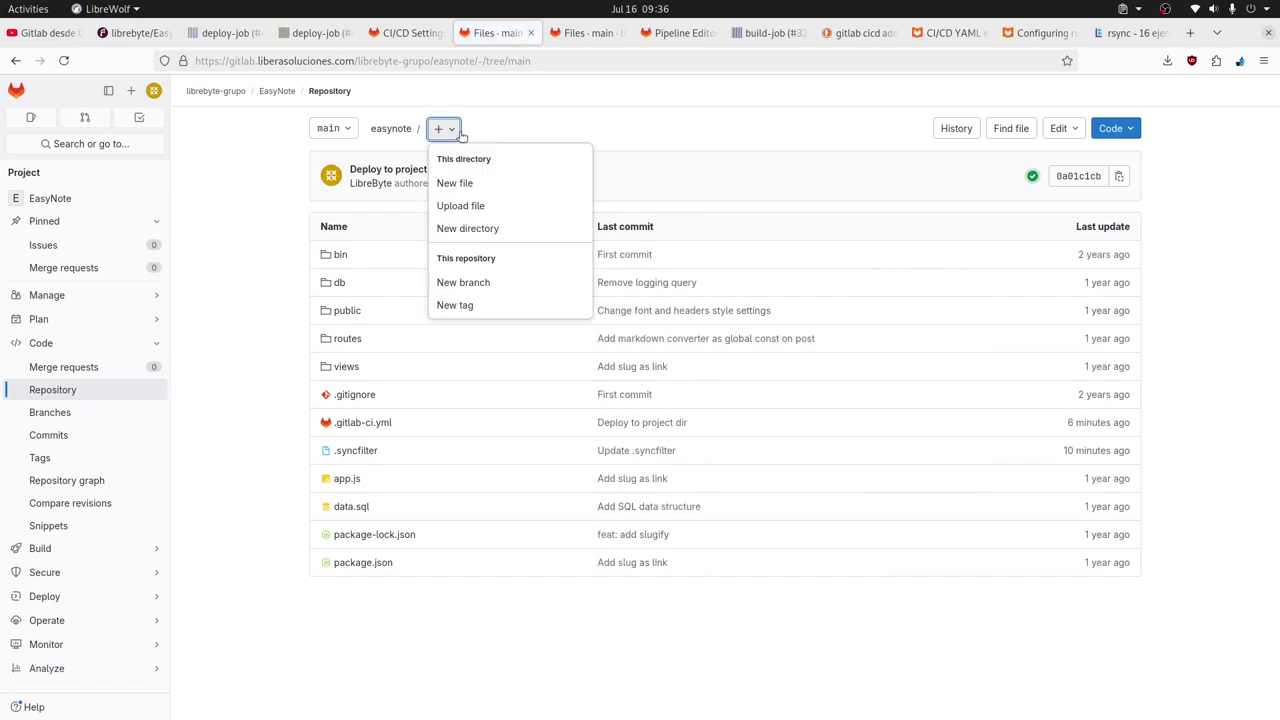
pyautogui.click(460, 180)
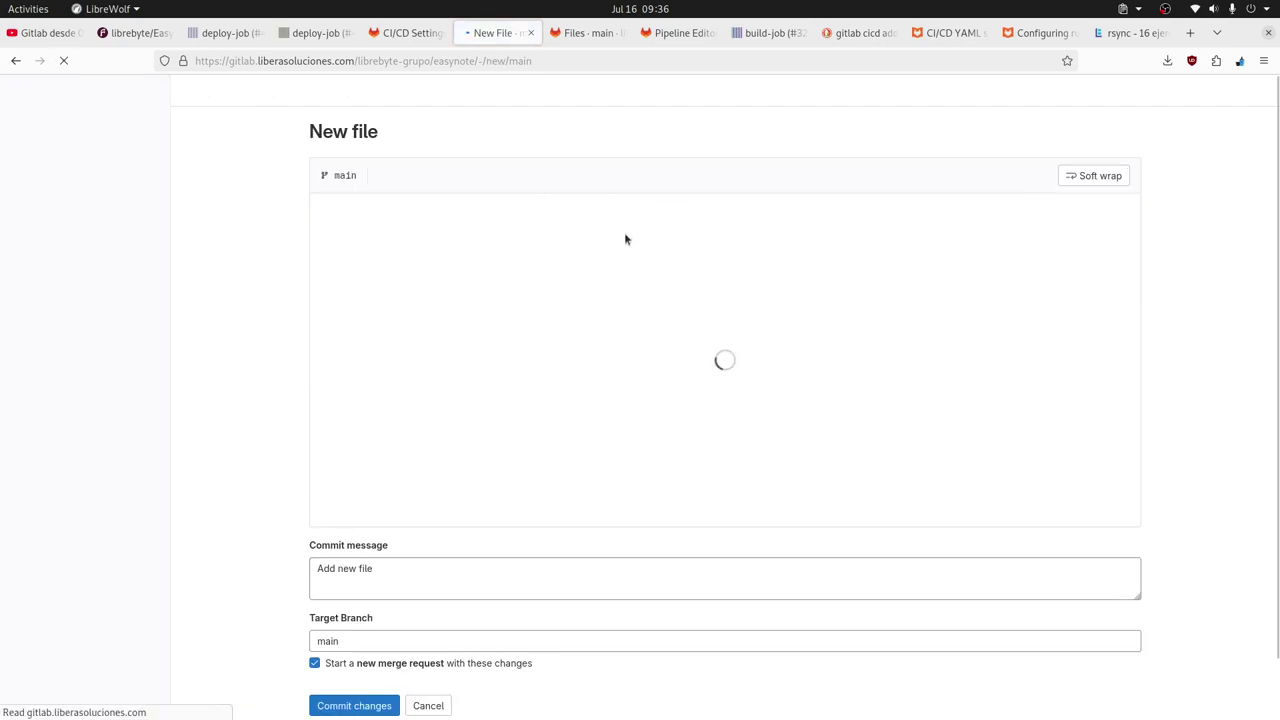
pyautogui.click(454, 183)
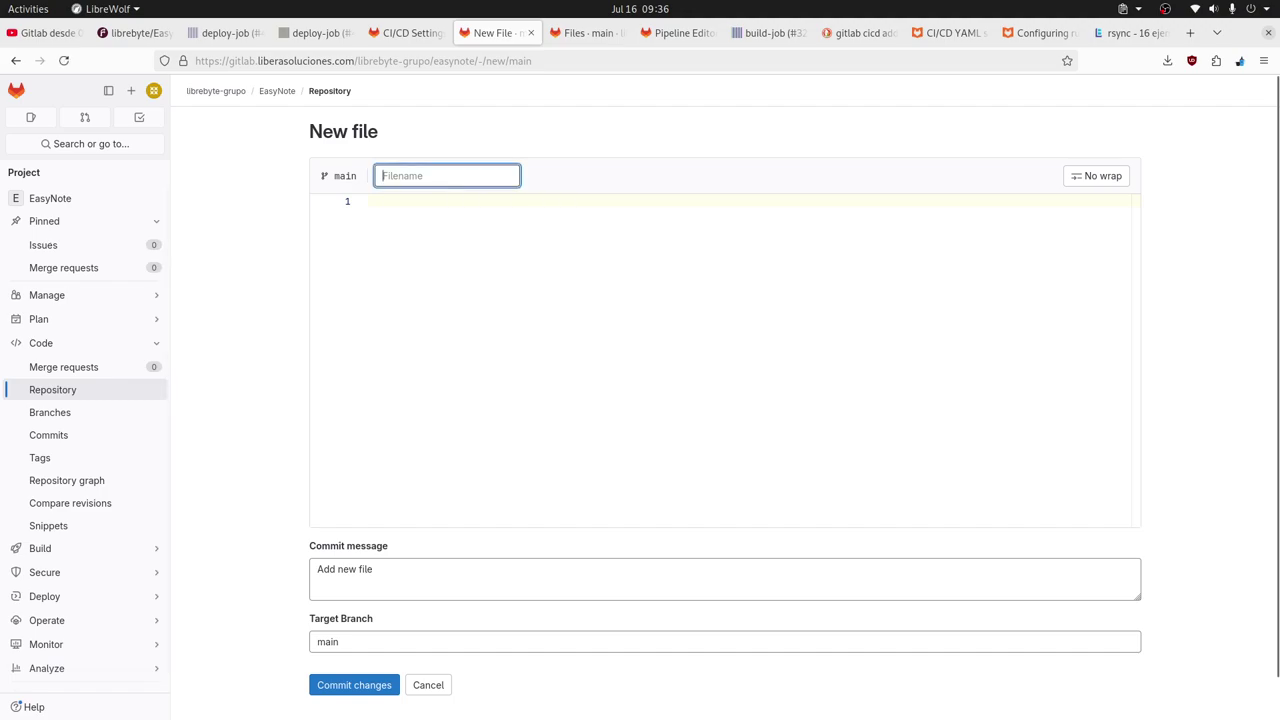
pyautogui.write('.env')
# Change the commit message to 'Add environment file' and commit the empty .env to main.
pyautogui.tripleClick(409, 576)
pyautogui.click(372, 570)
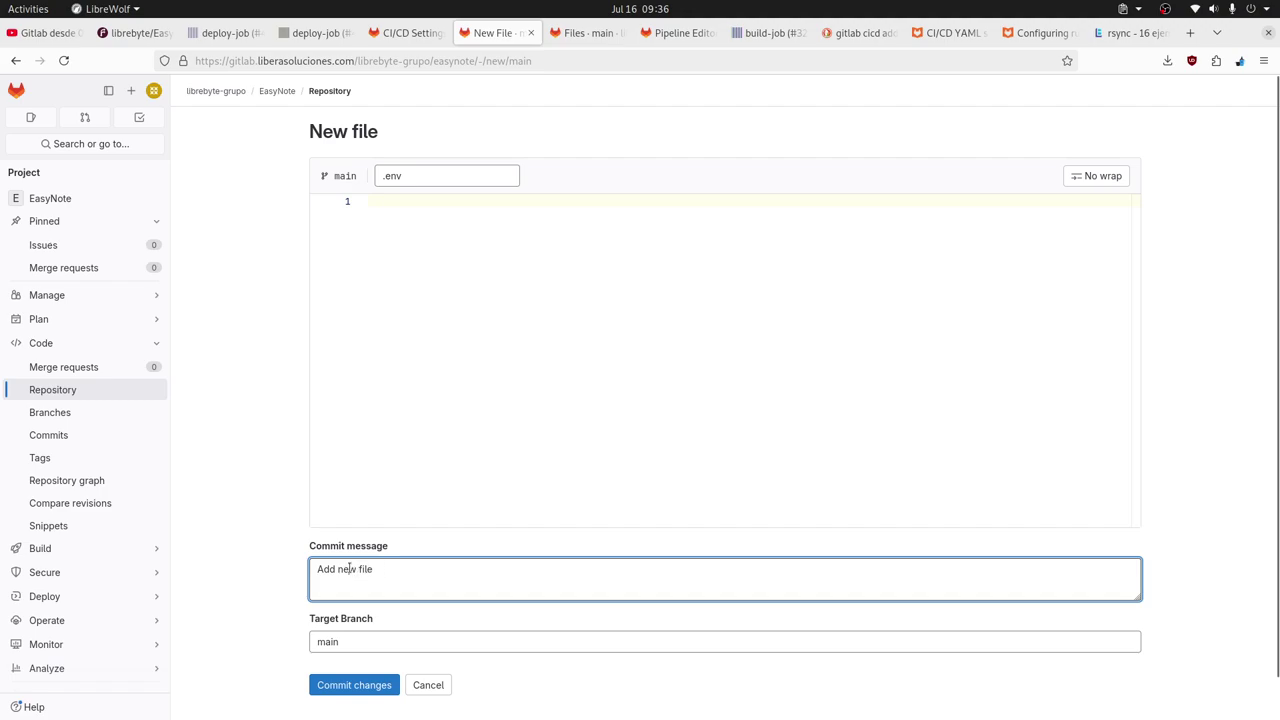
pyautogui.doubleClick(350, 569)
pyautogui.keyDown('shift'); pyautogui.click(381, 571); pyautogui.keyUp('shift')
pyautogui.write('enviro')
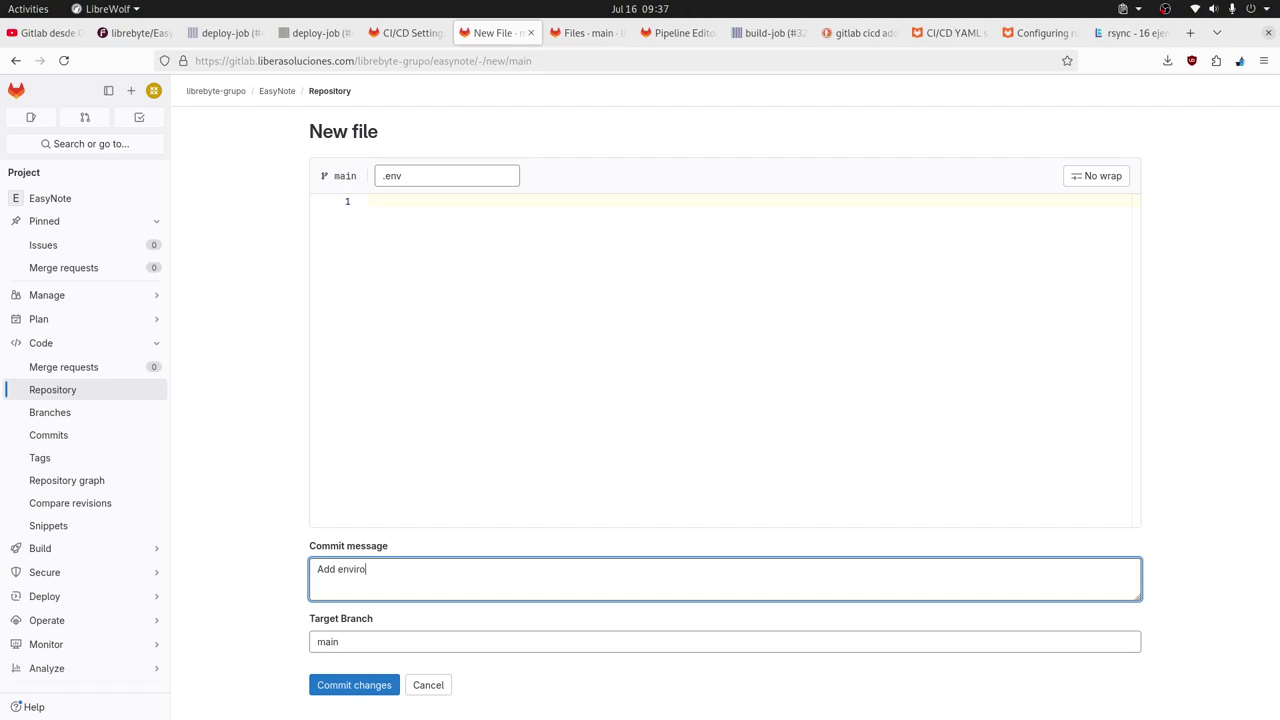
pyautogui.write('nment file')
pyautogui.click(360, 686)
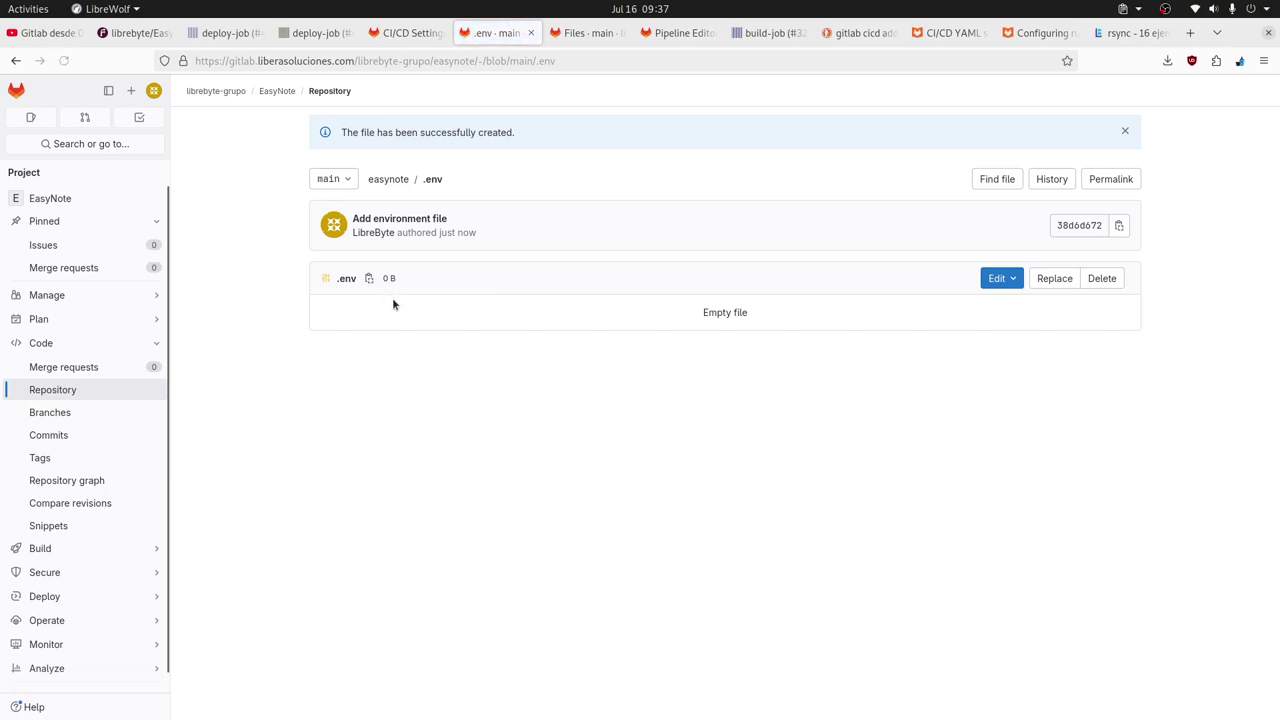
pyautogui.click(1014, 283)
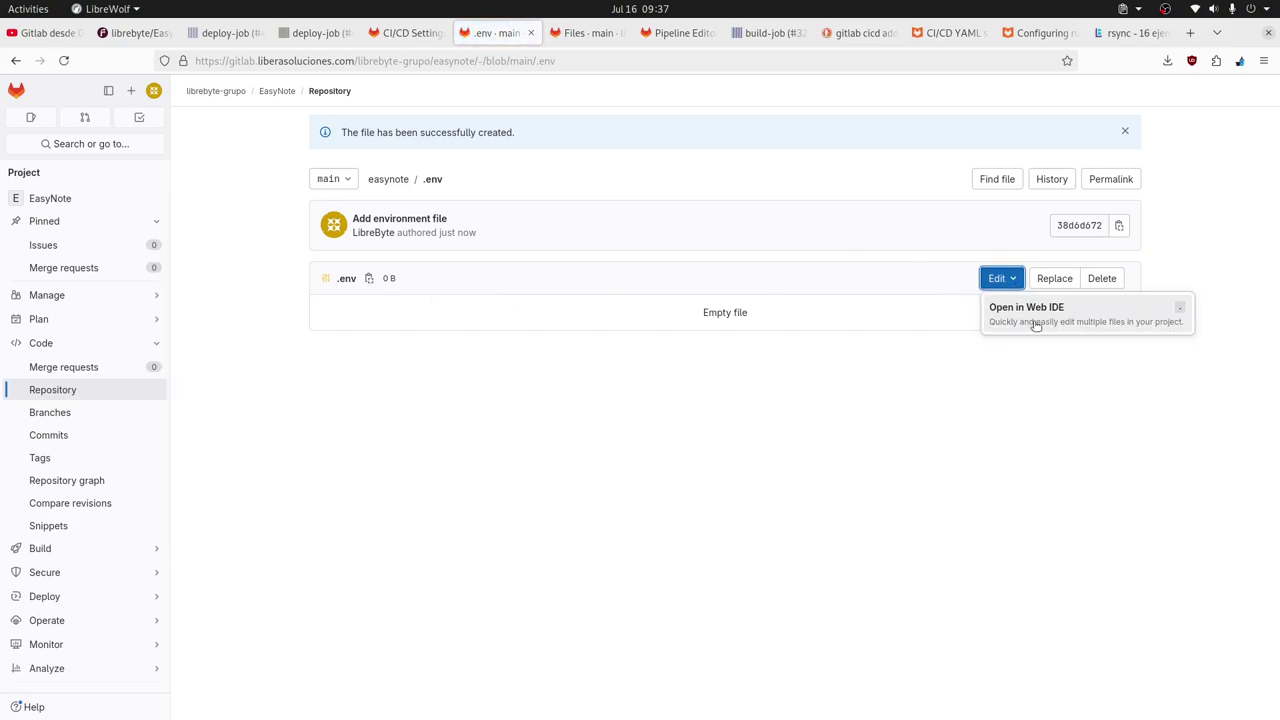
pyautogui.click(977, 398)
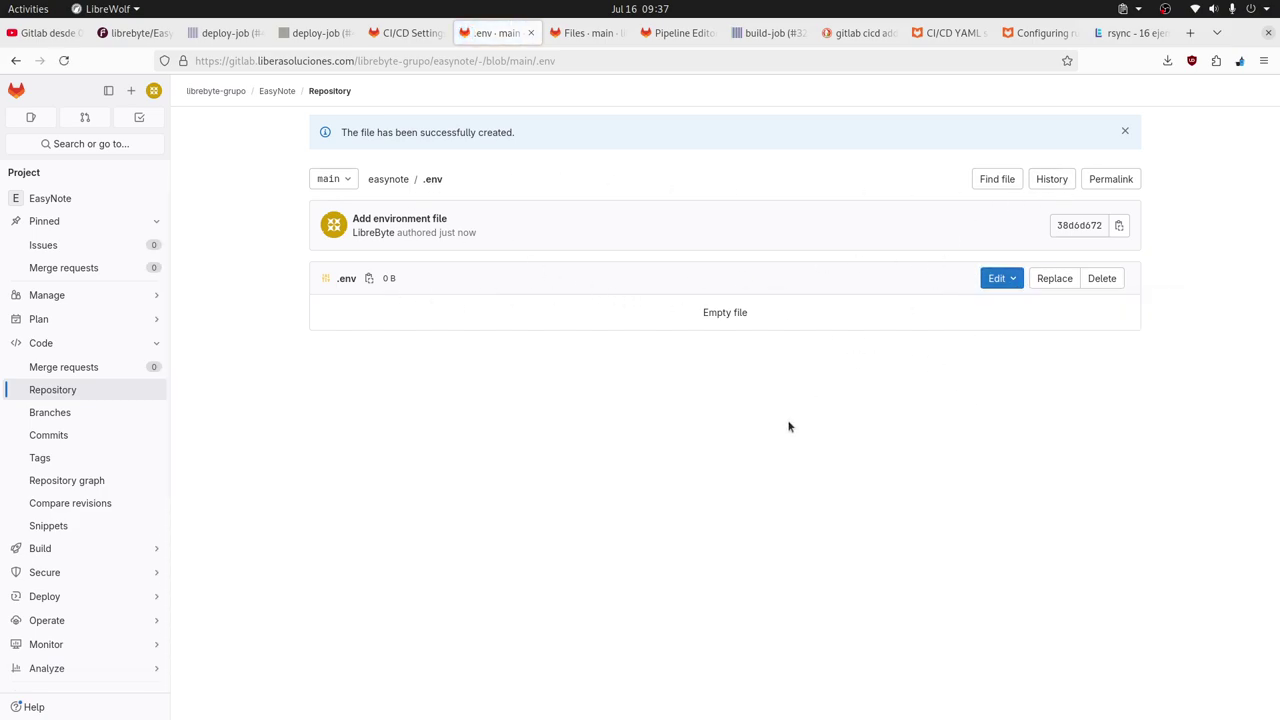
# In Tilix run ls EasyNote/ and ls EasyNote/ -all to confirm no .env exists, then return to the browser.
pyautogui.hotkey('alt', 'Tab')
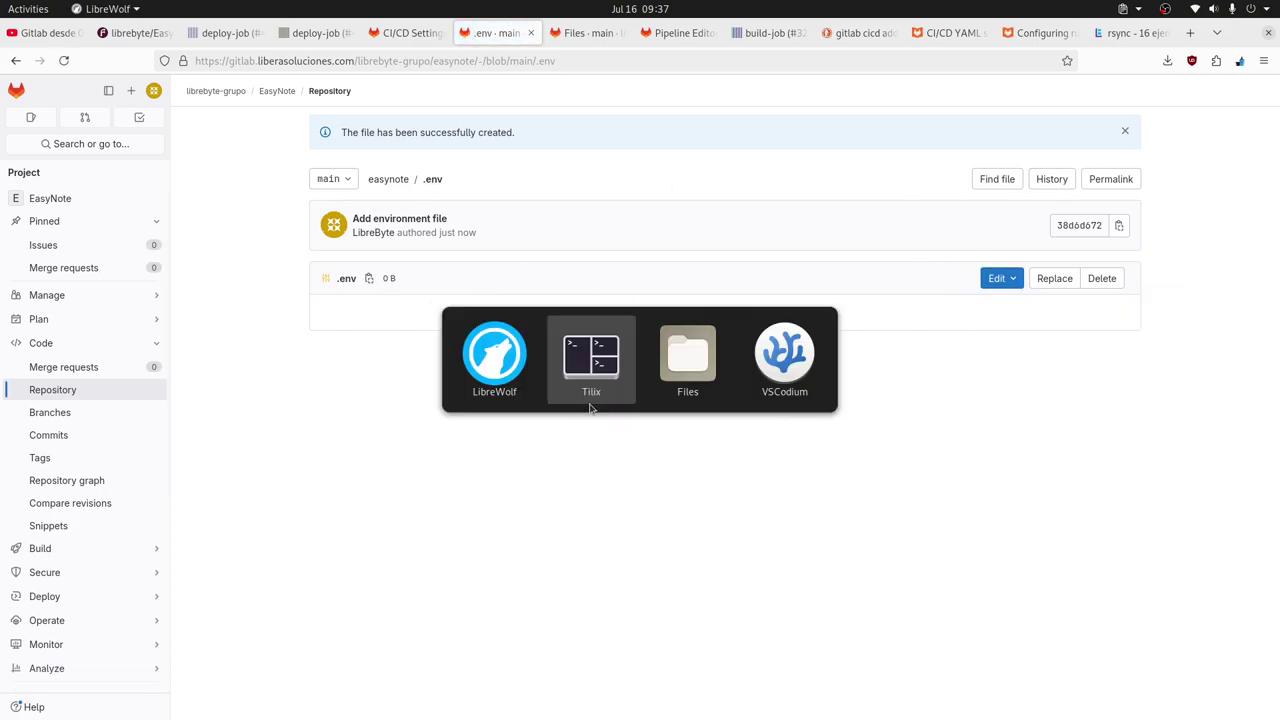
pyautogui.write('ls')
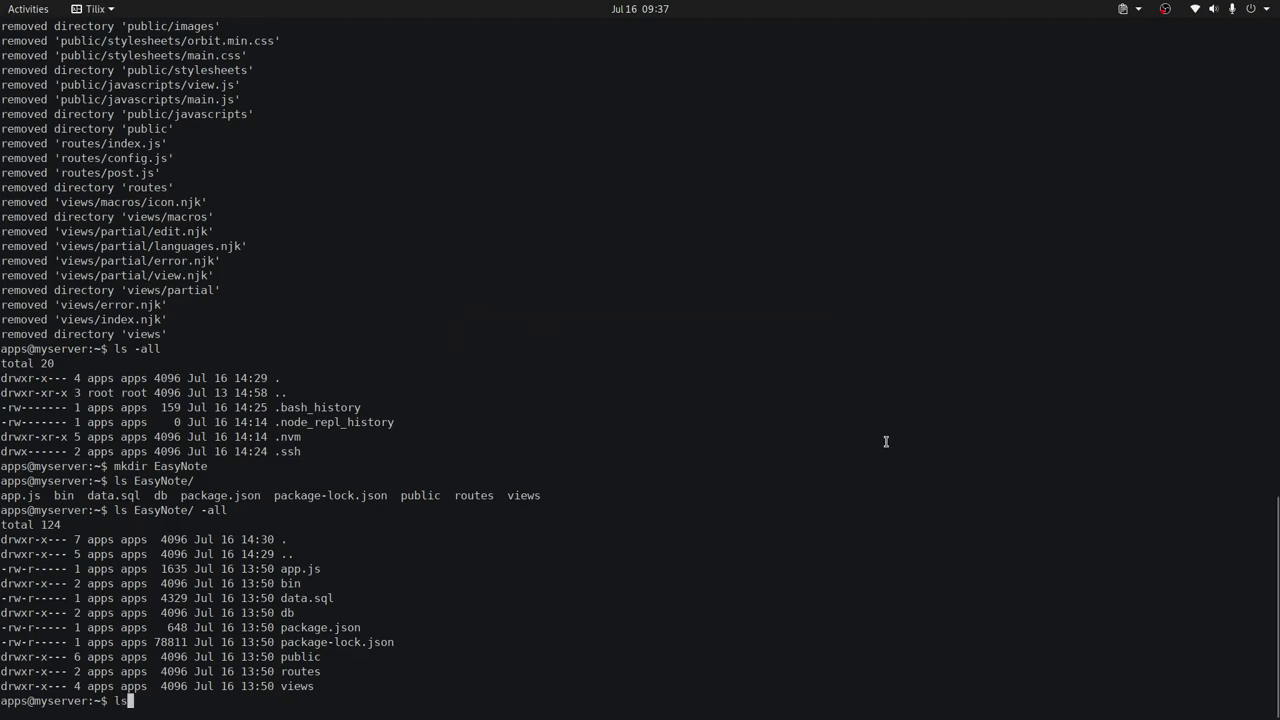
pyautogui.write(' Eas')
pyautogui.press('Tab')
pyautogui.press('Return')
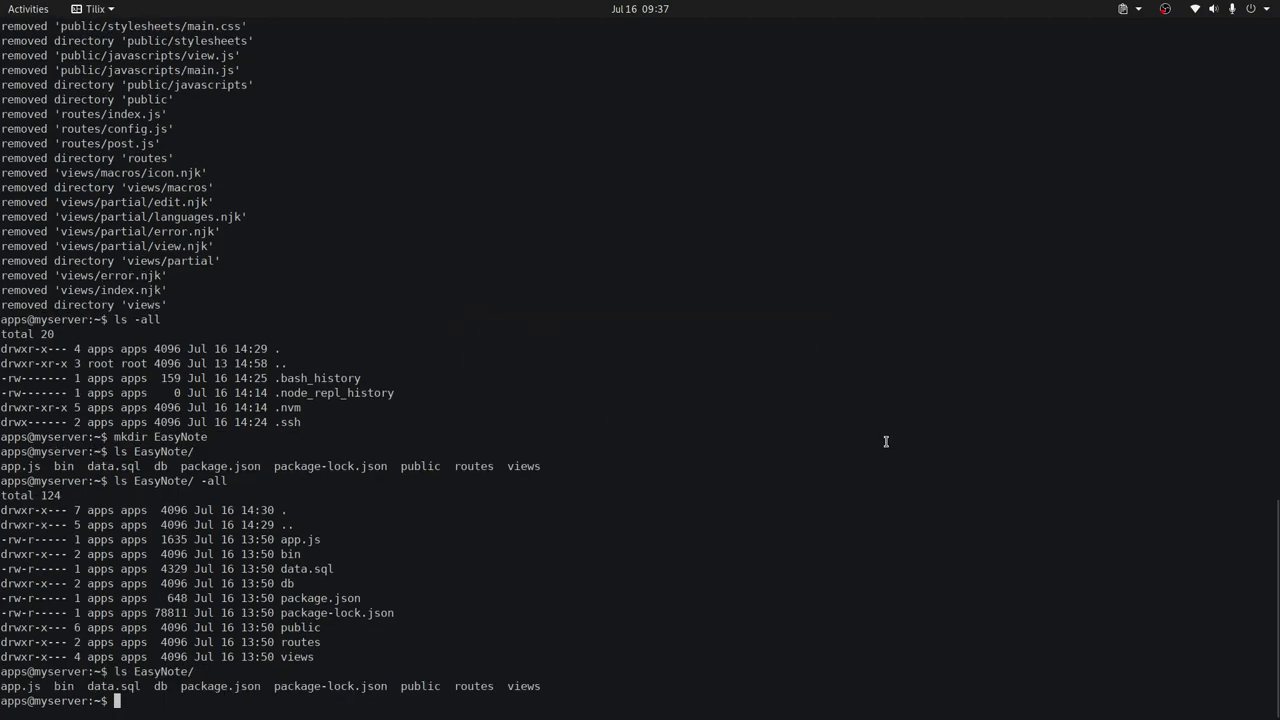
pyautogui.press('Up')
pyautogui.write('-all')
pyautogui.press('Return')
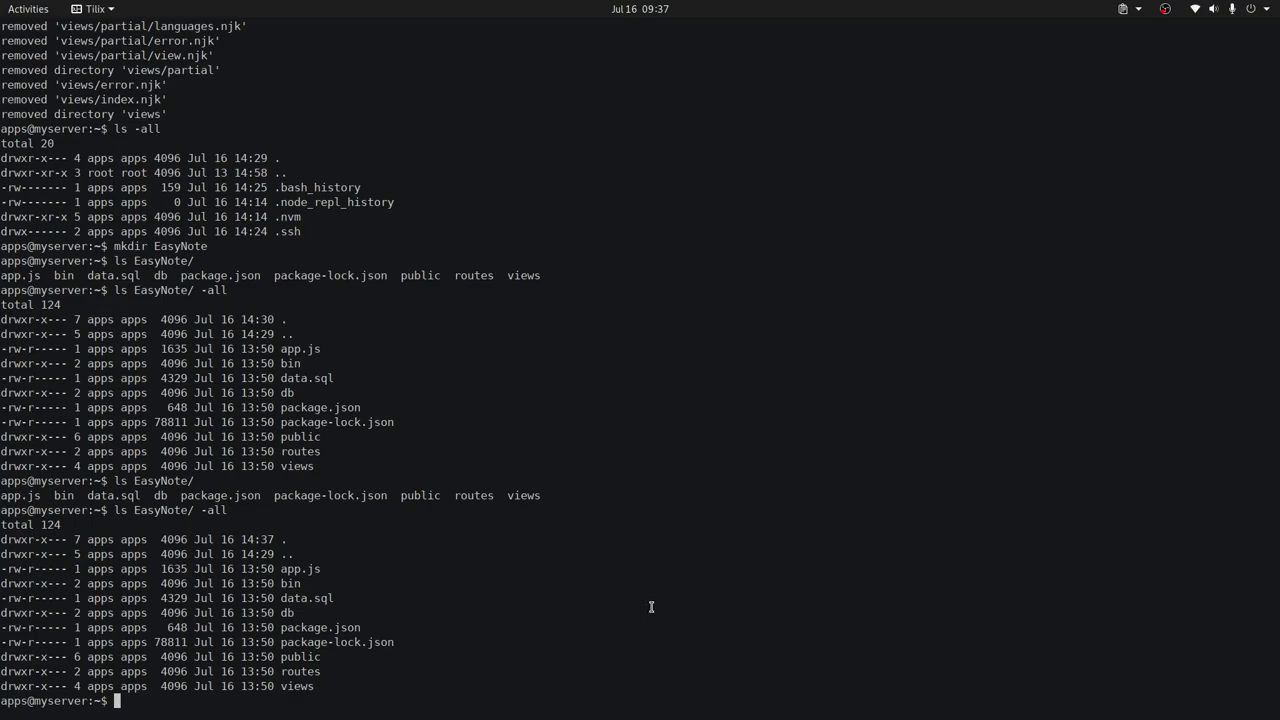
pyautogui.hotkey('alt', 'Tab')
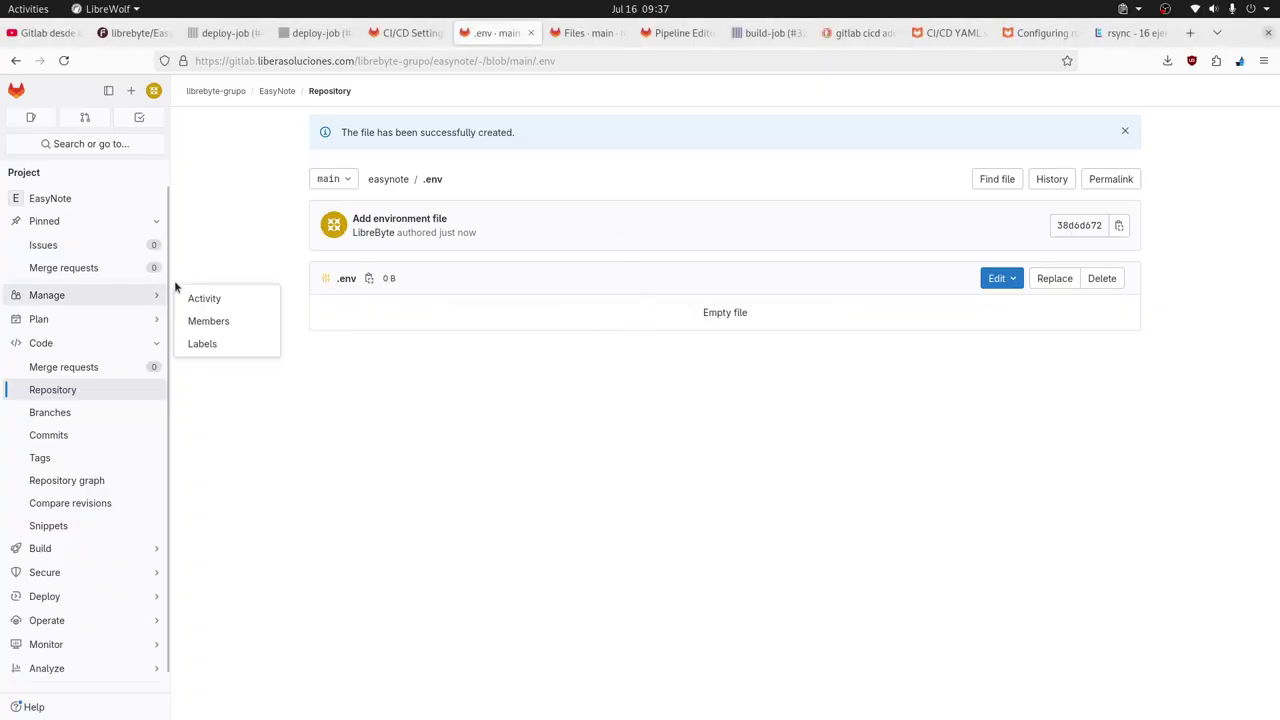
# Edit EasyNote's .syncfilter to add a '+ .env' line above '- .*'.
pyautogui.click(279, 92)
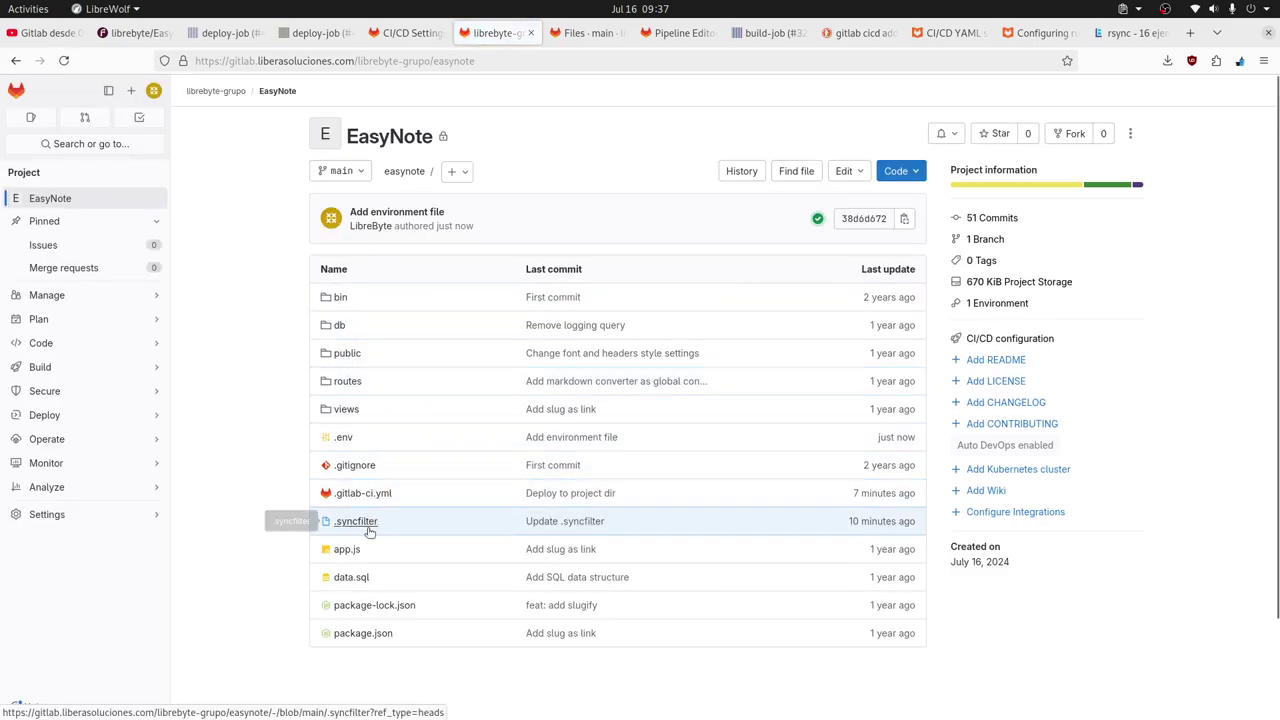
pyautogui.click(364, 522)
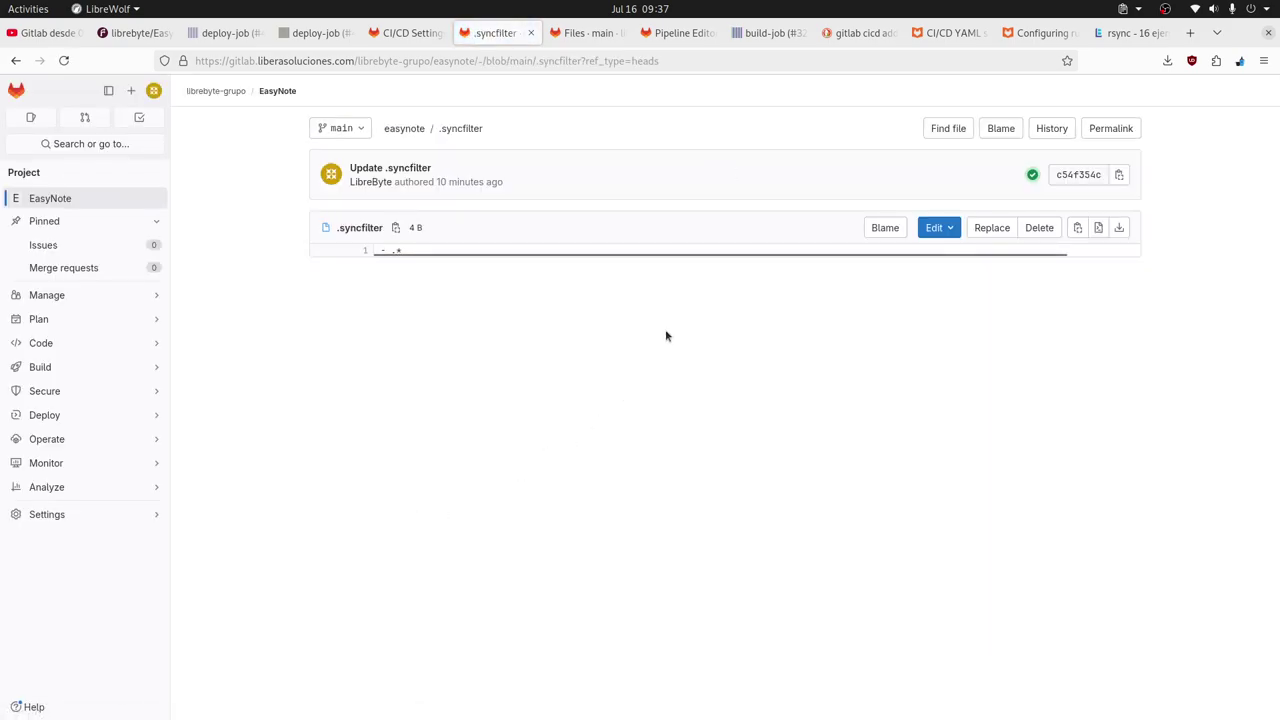
pyautogui.click(950, 232)
pyautogui.click(965, 304)
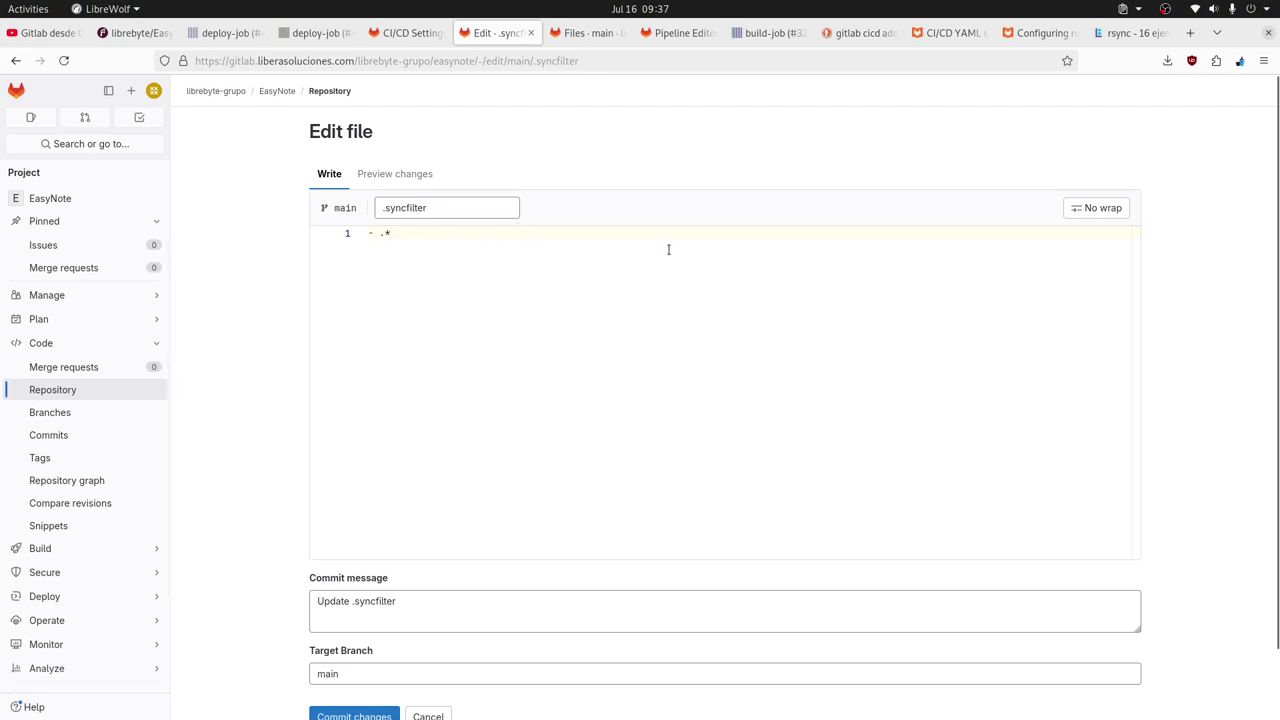
pyautogui.click(369, 233)
pyautogui.write('+ ')
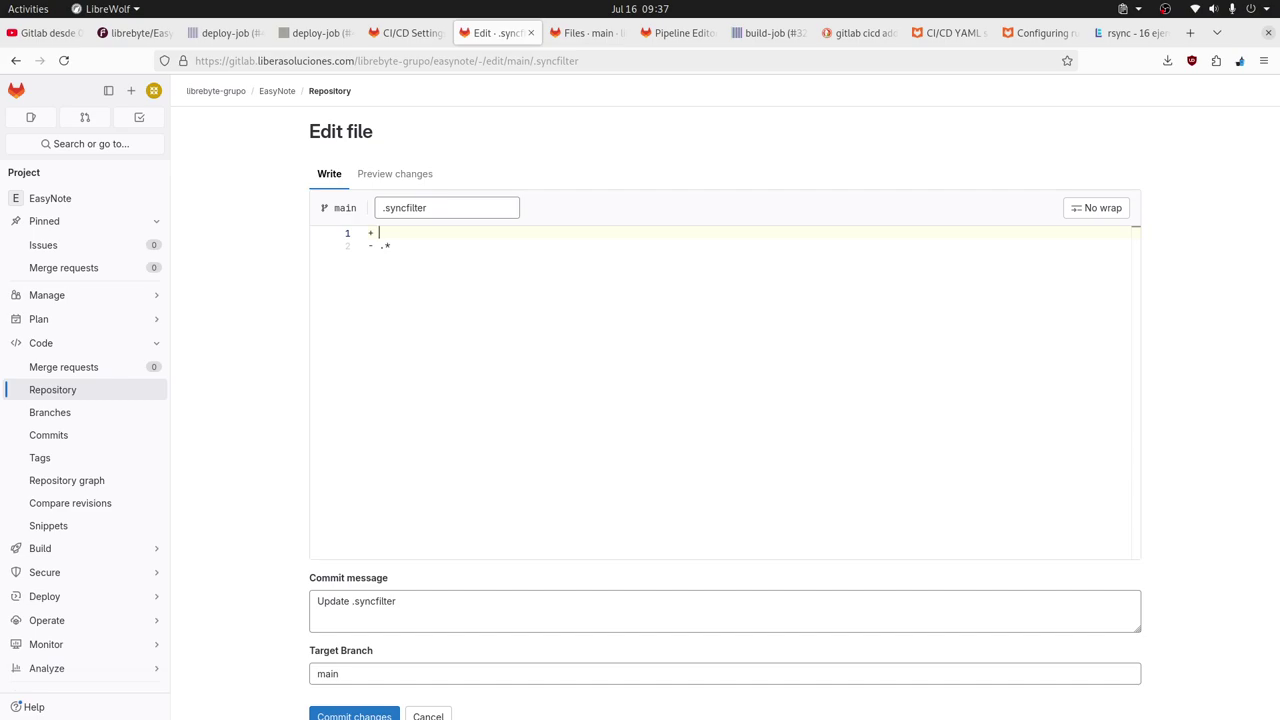
pyautogui.write('.env')
# Set the commit message to 'Sync .env file' and commit the .syncfilter change to main.
pyautogui.moveTo(399, 625); pyautogui.dragTo(277, 591)
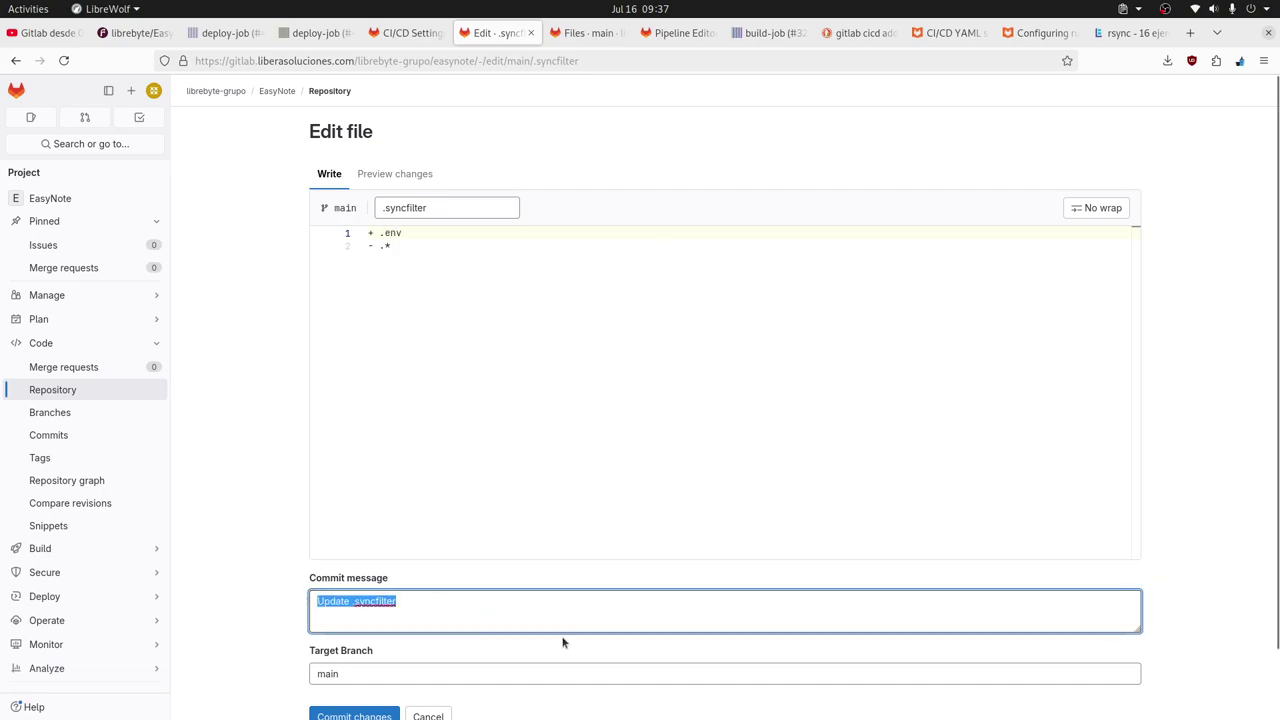
pyautogui.write('Ex')
pyautogui.write('cluir')
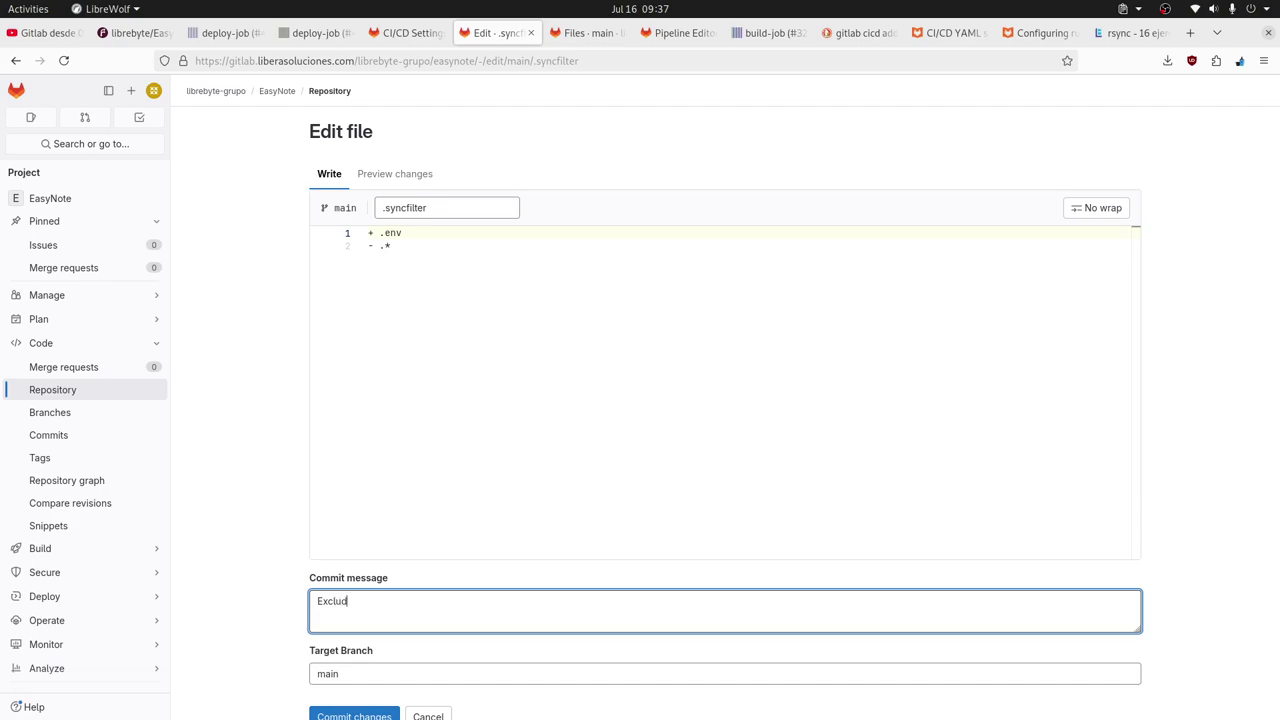
pyautogui.press('BackSpace')
pyautogui.press('BackSpace')
pyautogui.press('BackSpace')
pyautogui.press('BackSpace')
pyautogui.press('BackSpace')
pyautogui.press('BackSpace')
pyautogui.press('BackSpace')
pyautogui.write('Include')
pyautogui.press('BackSpace')
pyautogui.press('BackSpace')
pyautogui.press('BackSpace')
pyautogui.press('BackSpace')
pyautogui.press('BackSpace')
pyautogui.press('BackSpace')
pyautogui.press('BackSpace')
pyautogui.write('Sync .env file')
pyautogui.scroll(-2, 597, 634)
pyautogui.click(360, 643)
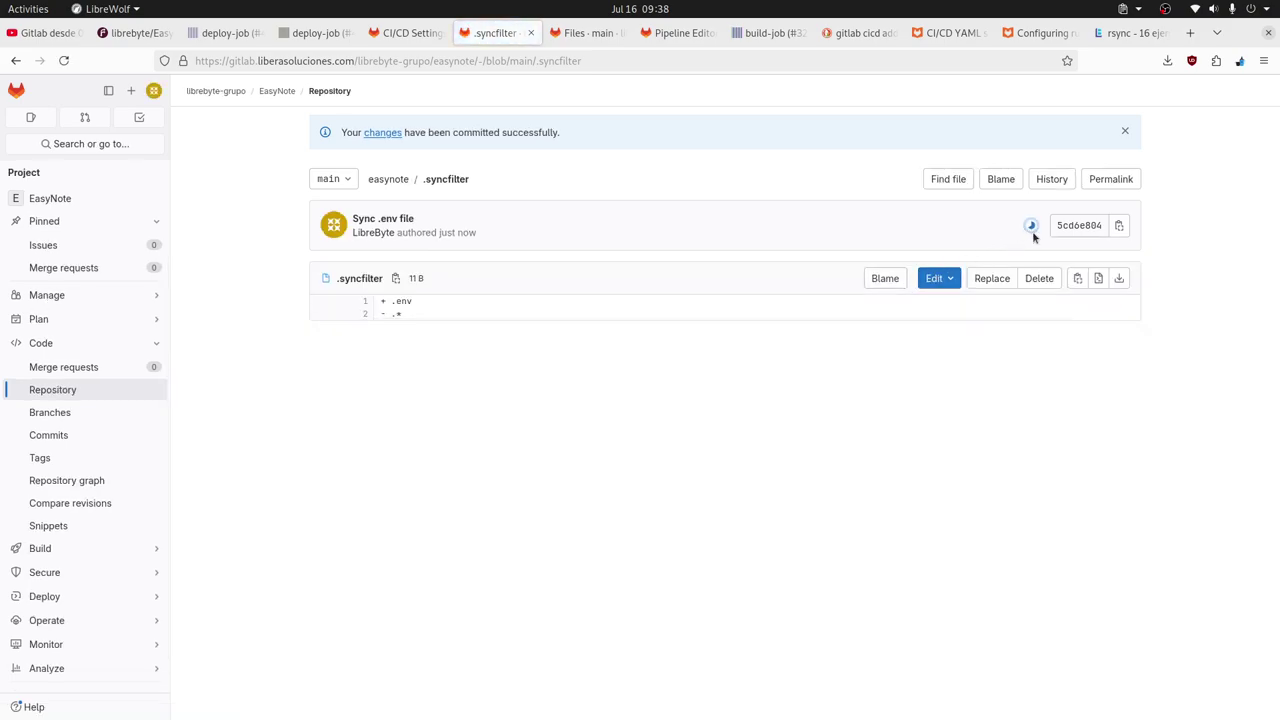
# Open the new pipeline's deploy-job log and confirm .env is among the transferred files.
pyautogui.click(1031, 228)
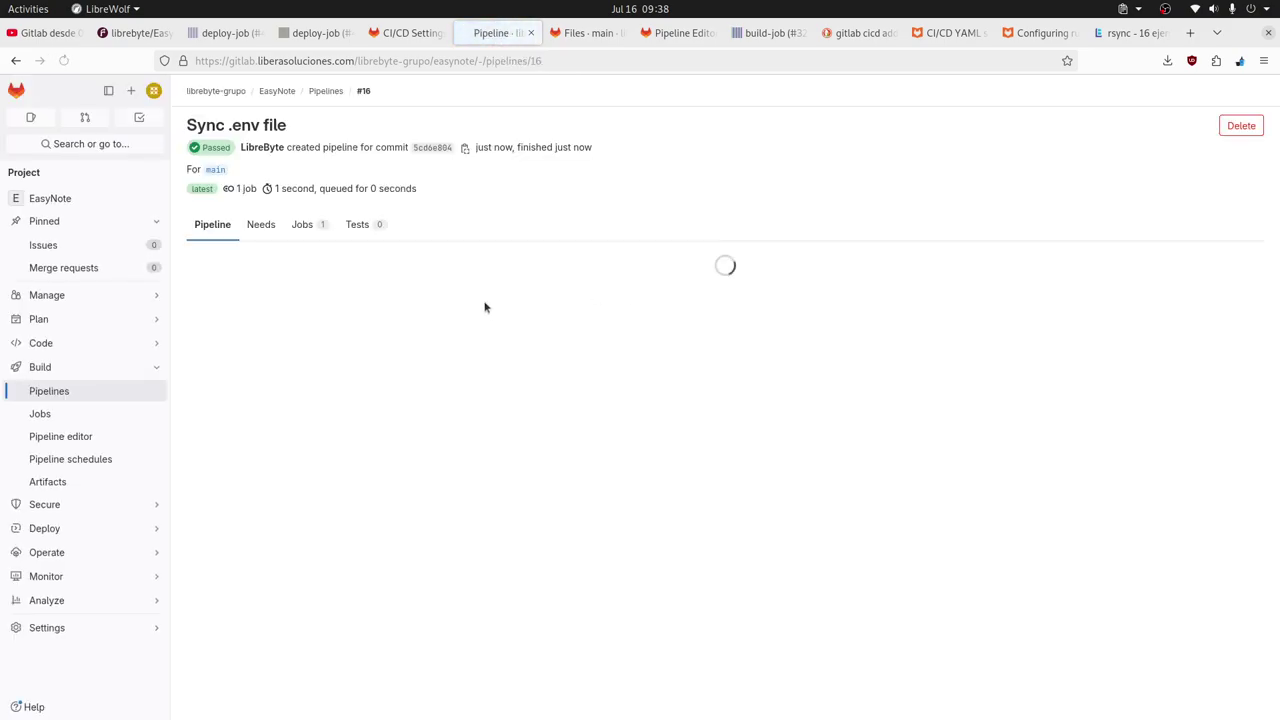
pyautogui.click(265, 306)
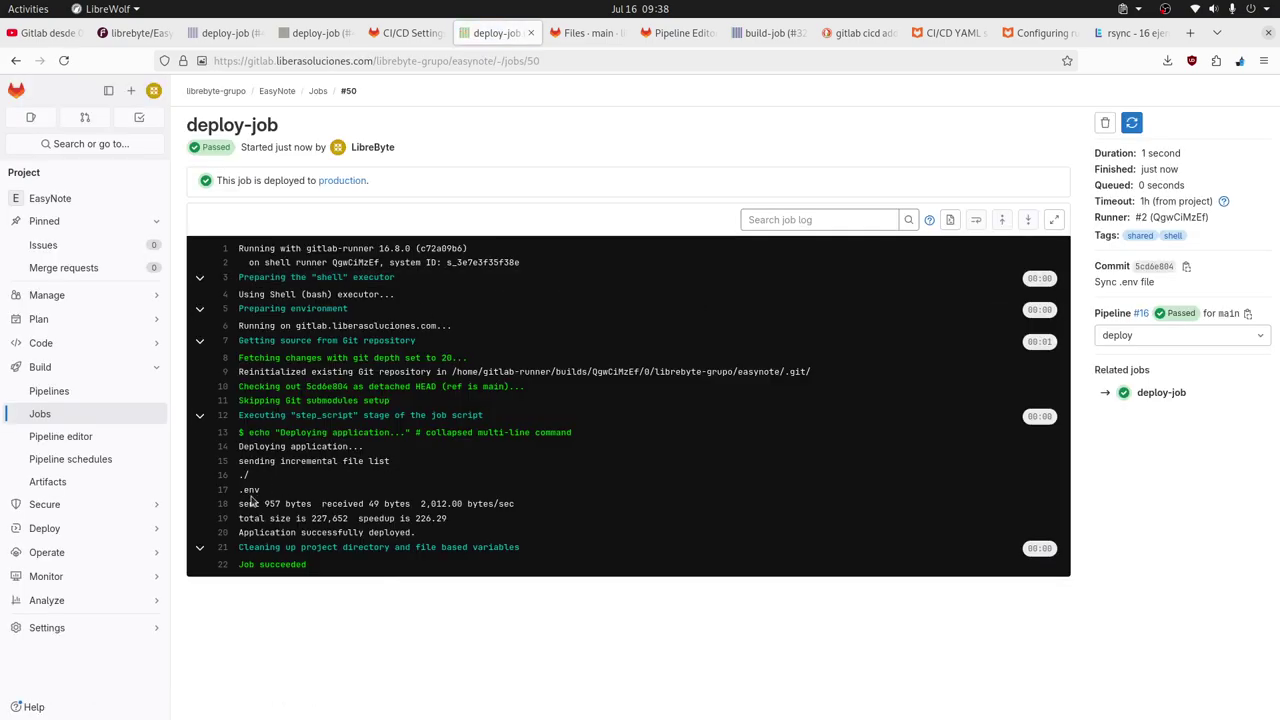
pyautogui.doubleClick(250, 490)
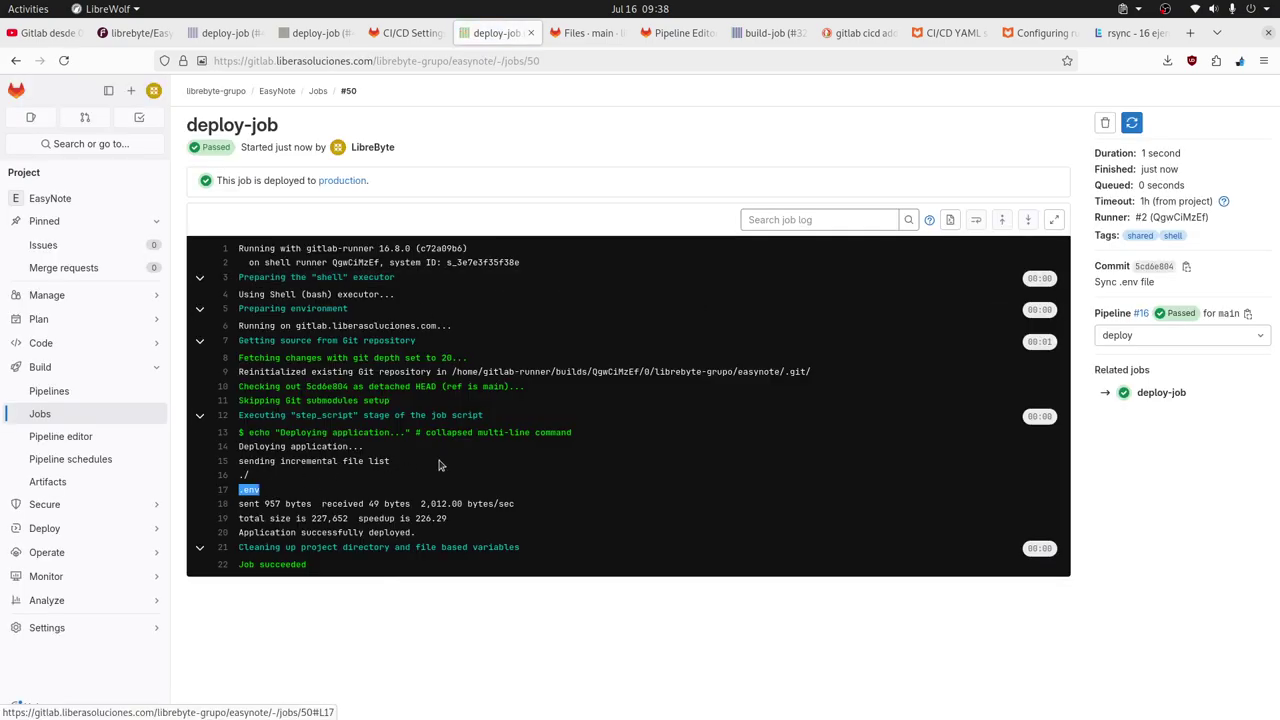
# Rerun ls EasyNote/ -all in Tilix to confirm the 0-byte .env now exists on the server.
pyautogui.hotkey('alt', 'Tab')
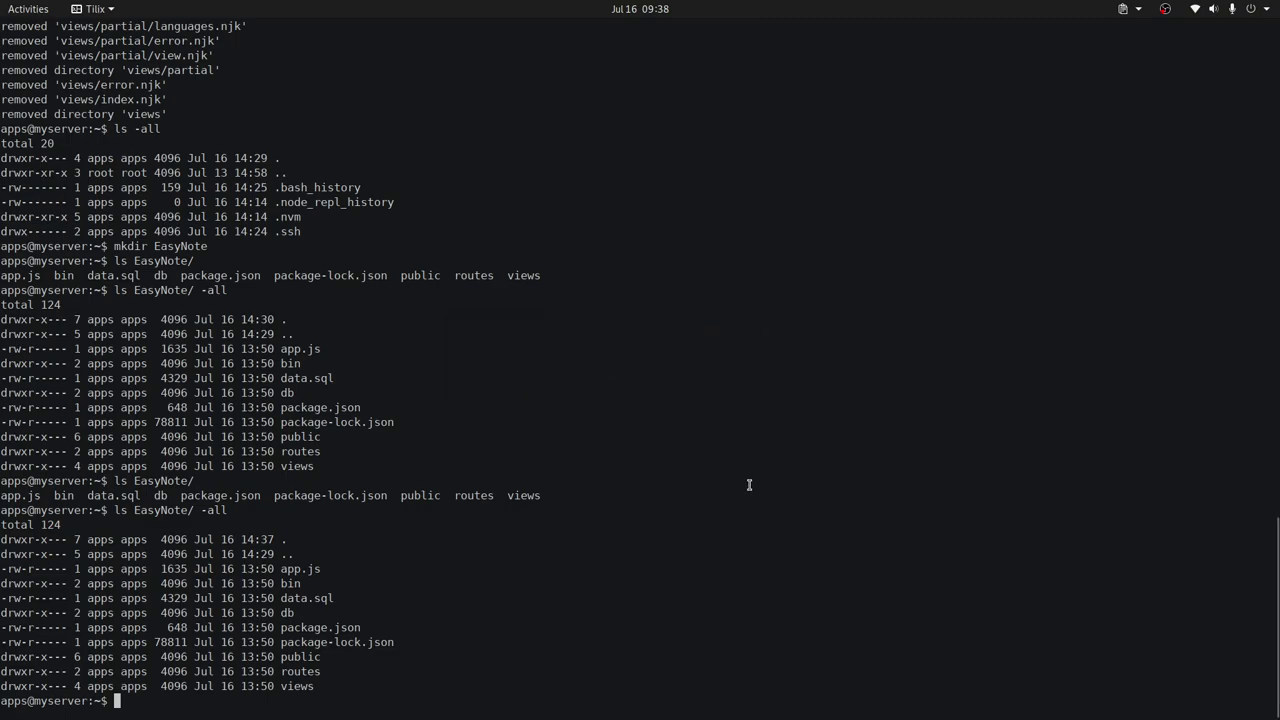
pyautogui.press('Up')
pyautogui.press('Return')
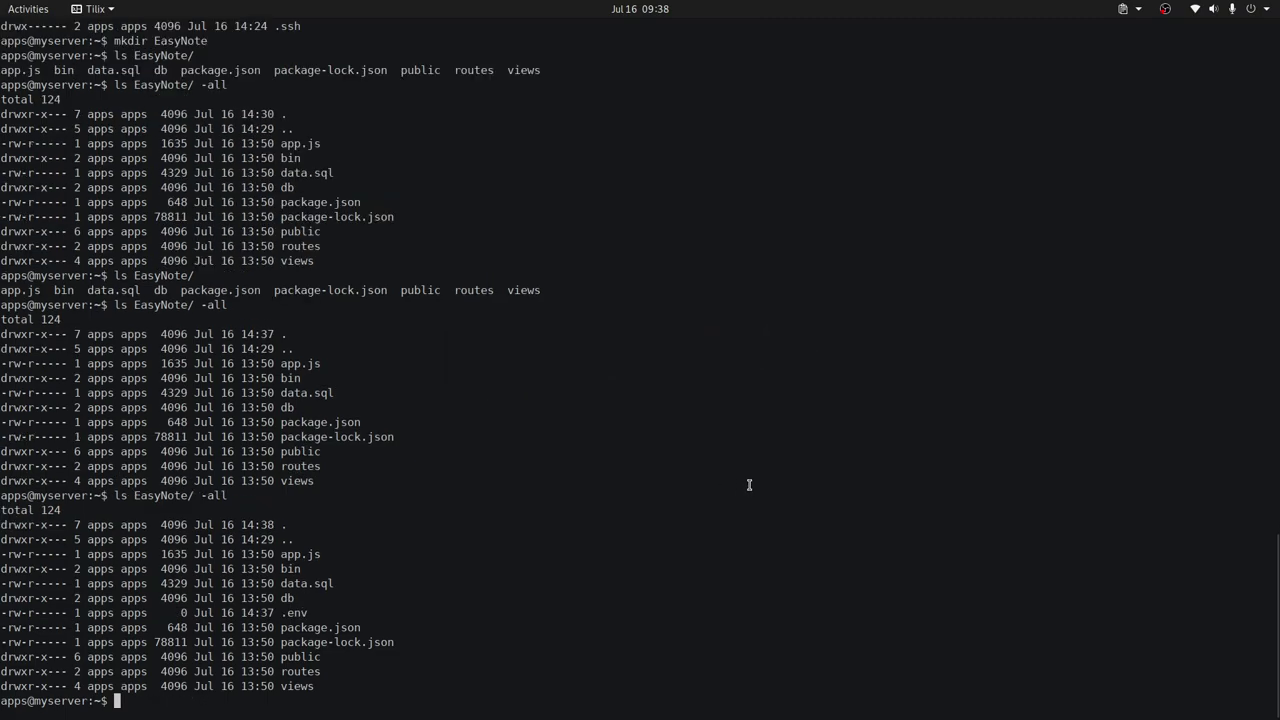
pyautogui.doubleClick(295, 612)
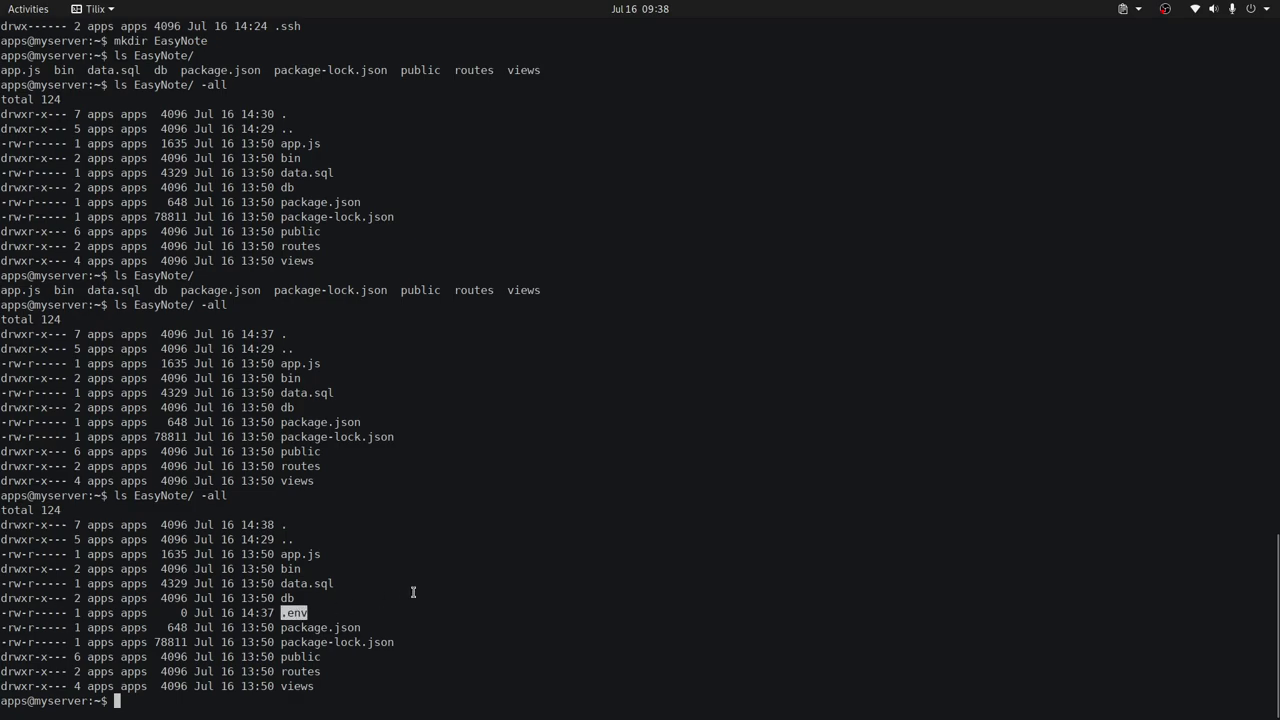